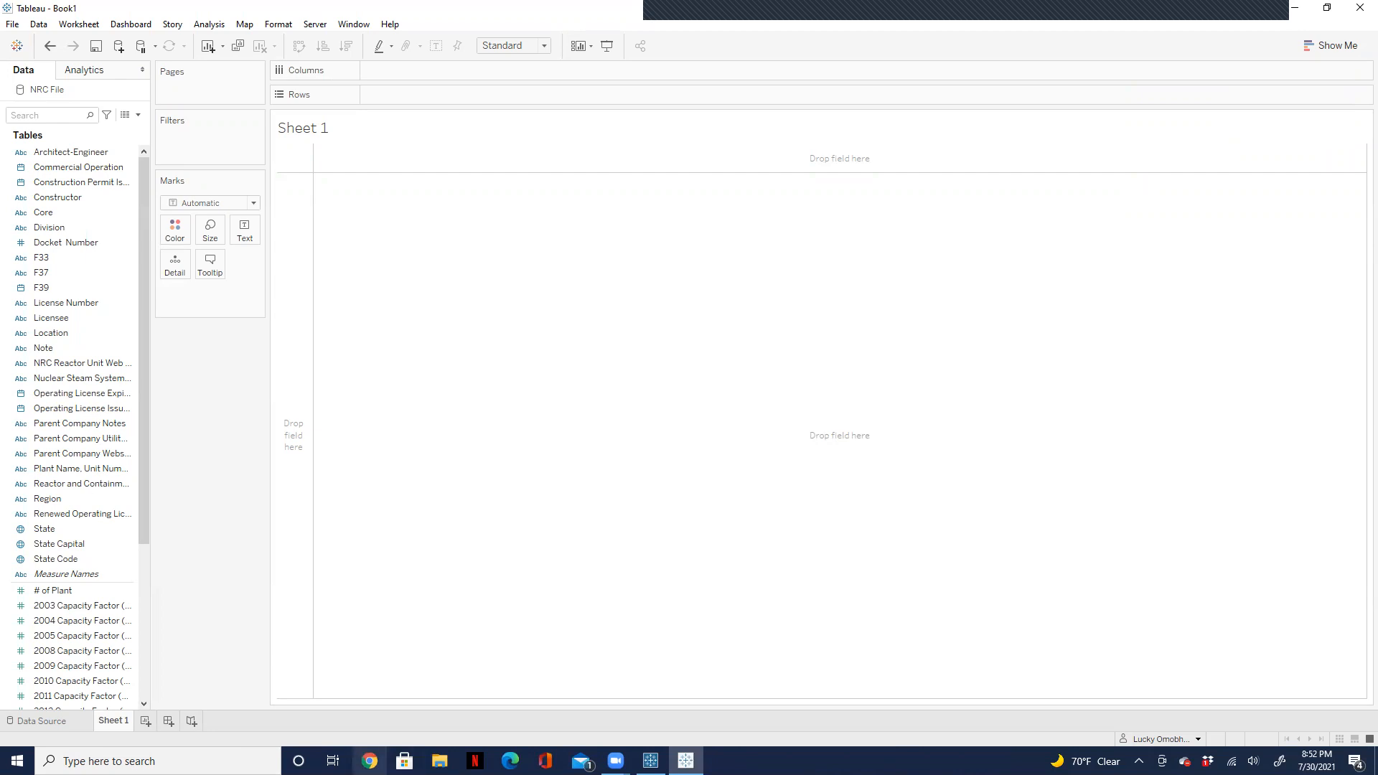
Step: Switch to Excel and create a blank workbook
click(171, 760)
text(ex)
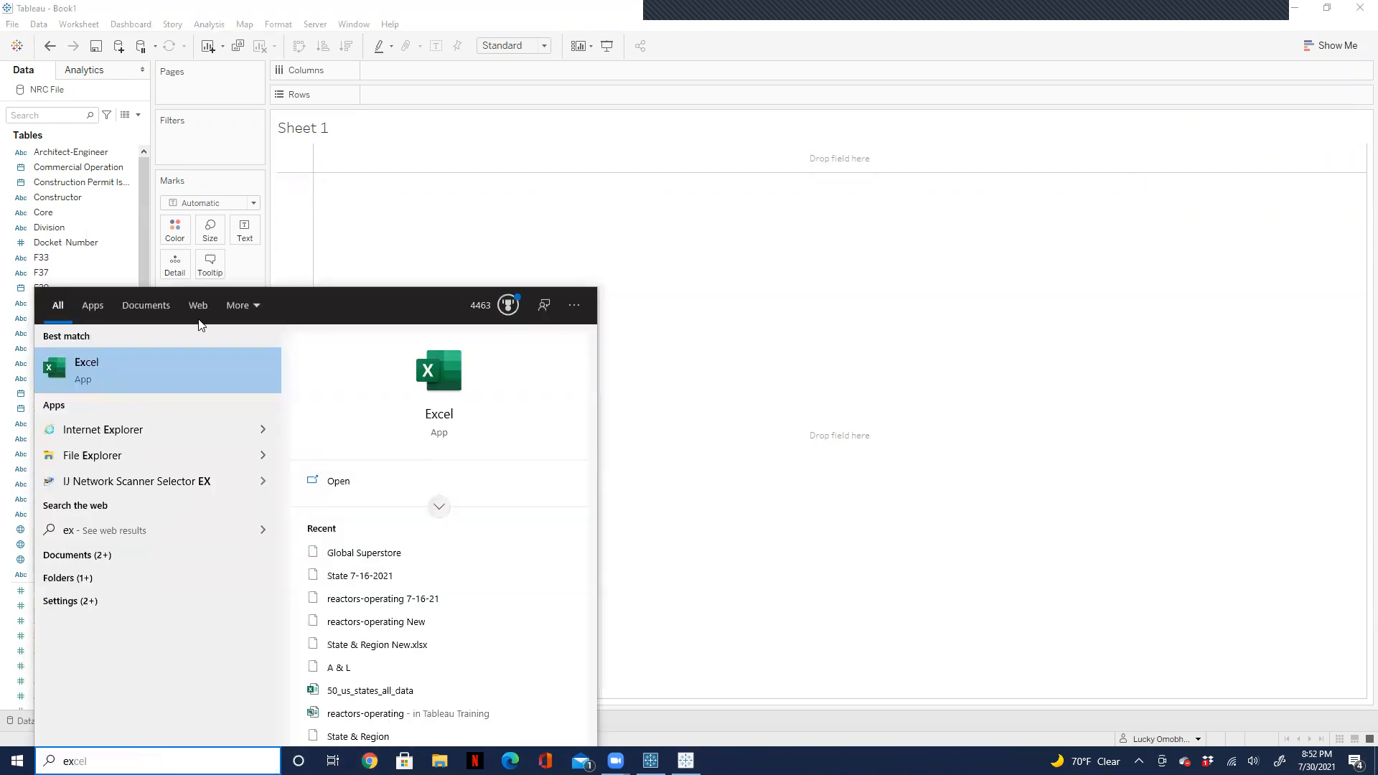
click(127, 367)
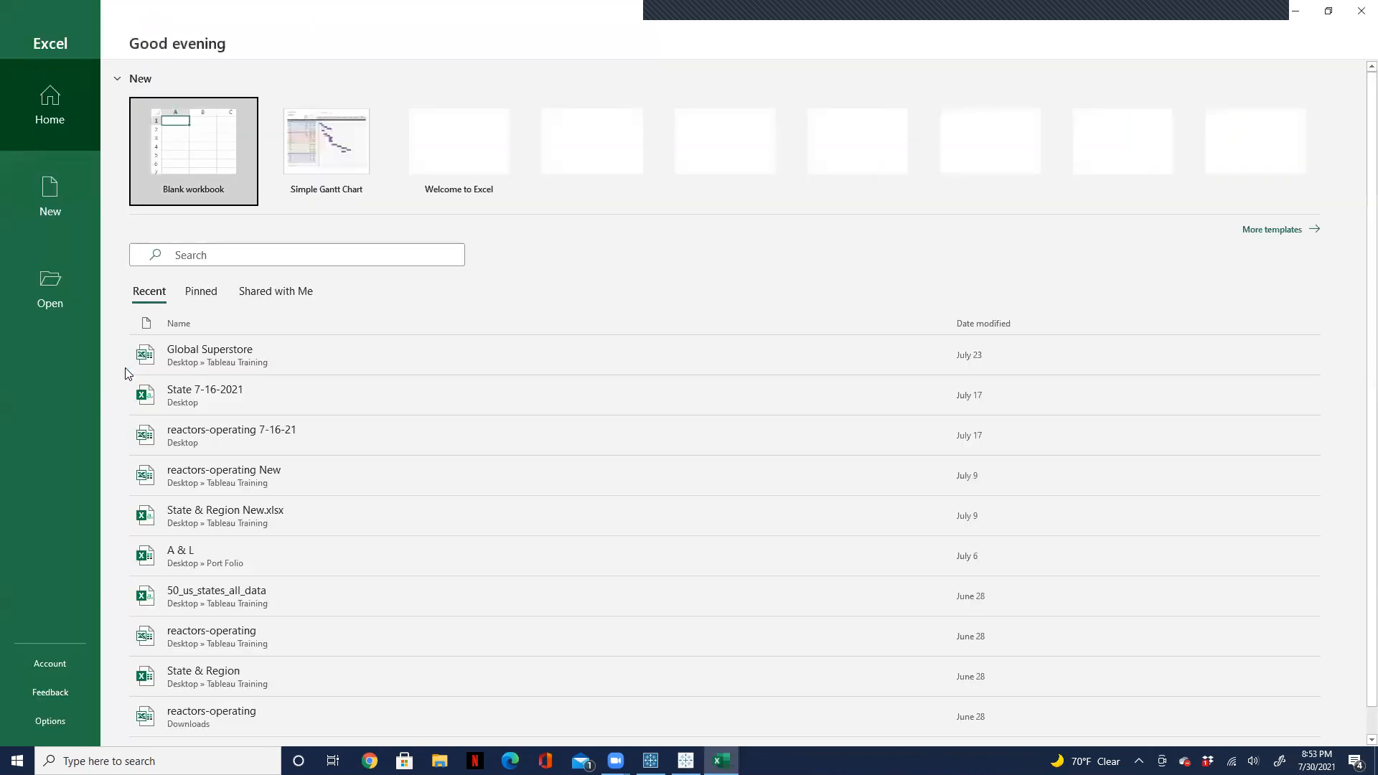
click(180, 147)
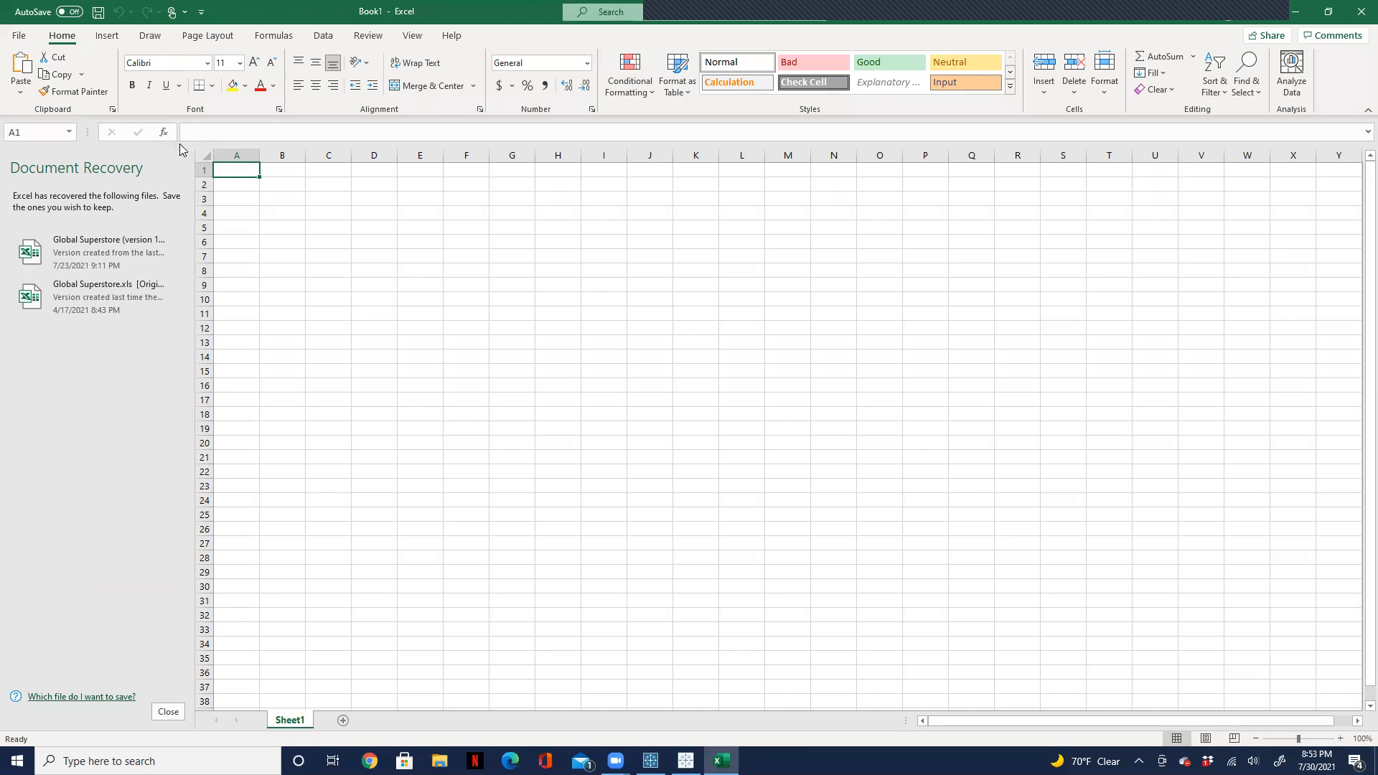
Step: Enter the header Year in A1 and the values 1, 2 and 2 in A2:A4
text(Year)
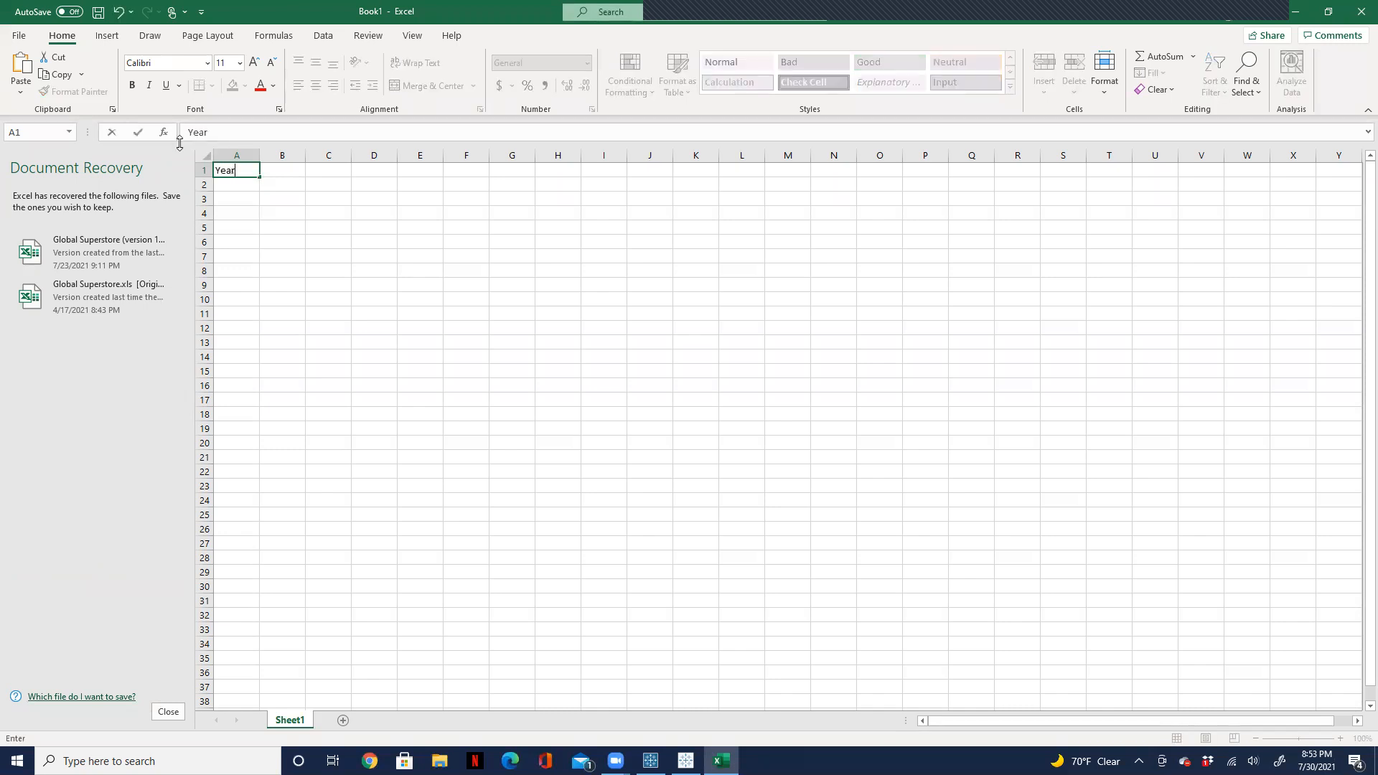
key(Return)
text(1)
key(Return)
text(2)
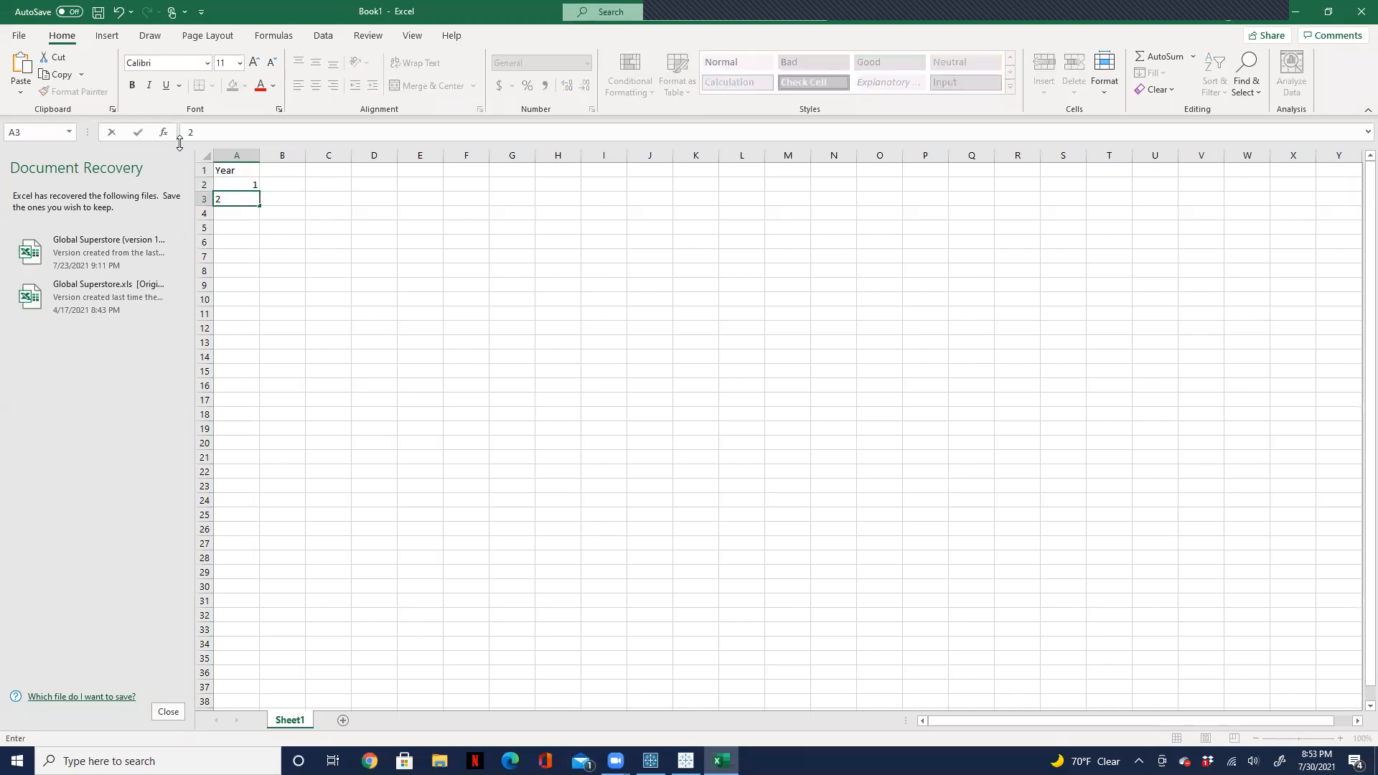
key(Return)
text(2)
key(Return)
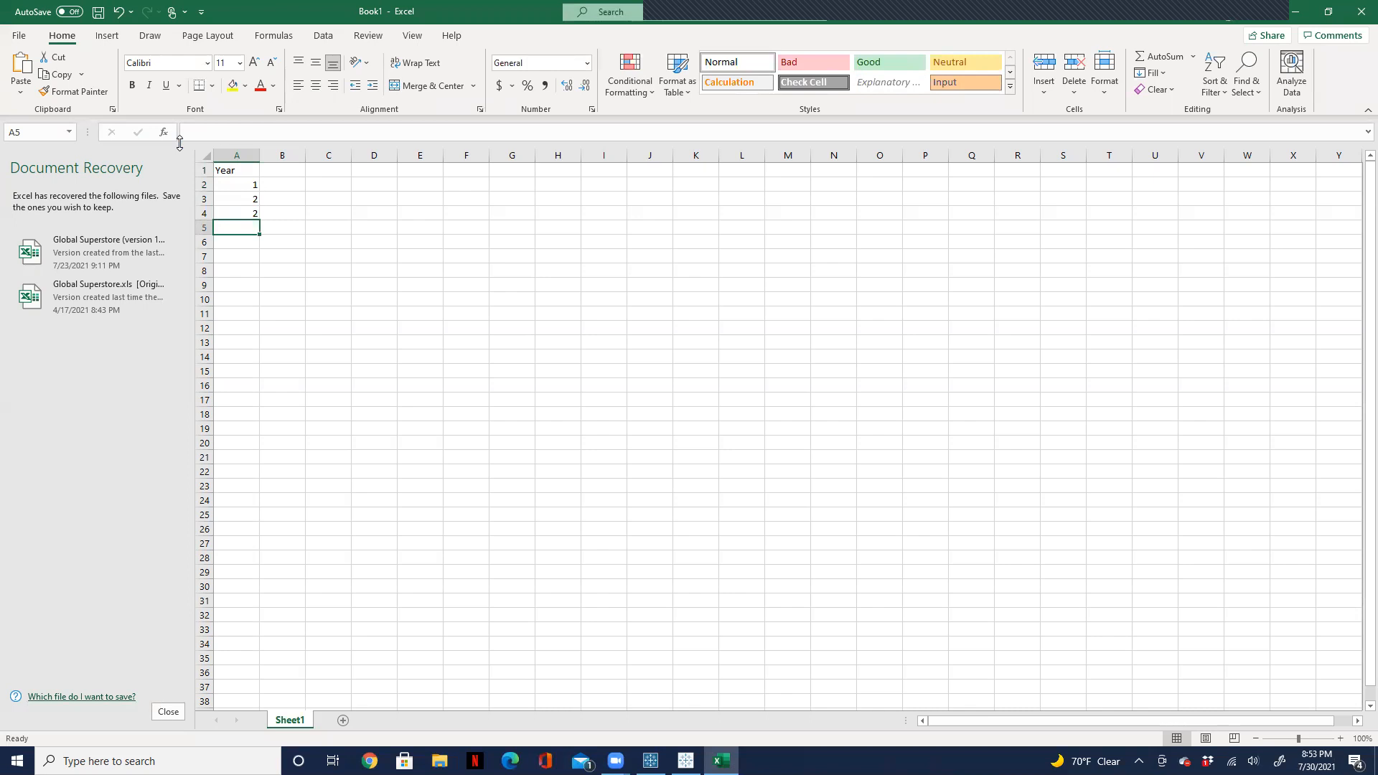
Step: Complete the Year column with 3 in A5 and 2 in A6
text(3)
key(Return)
text(4)
key(Return)
key(Up)
text(2)
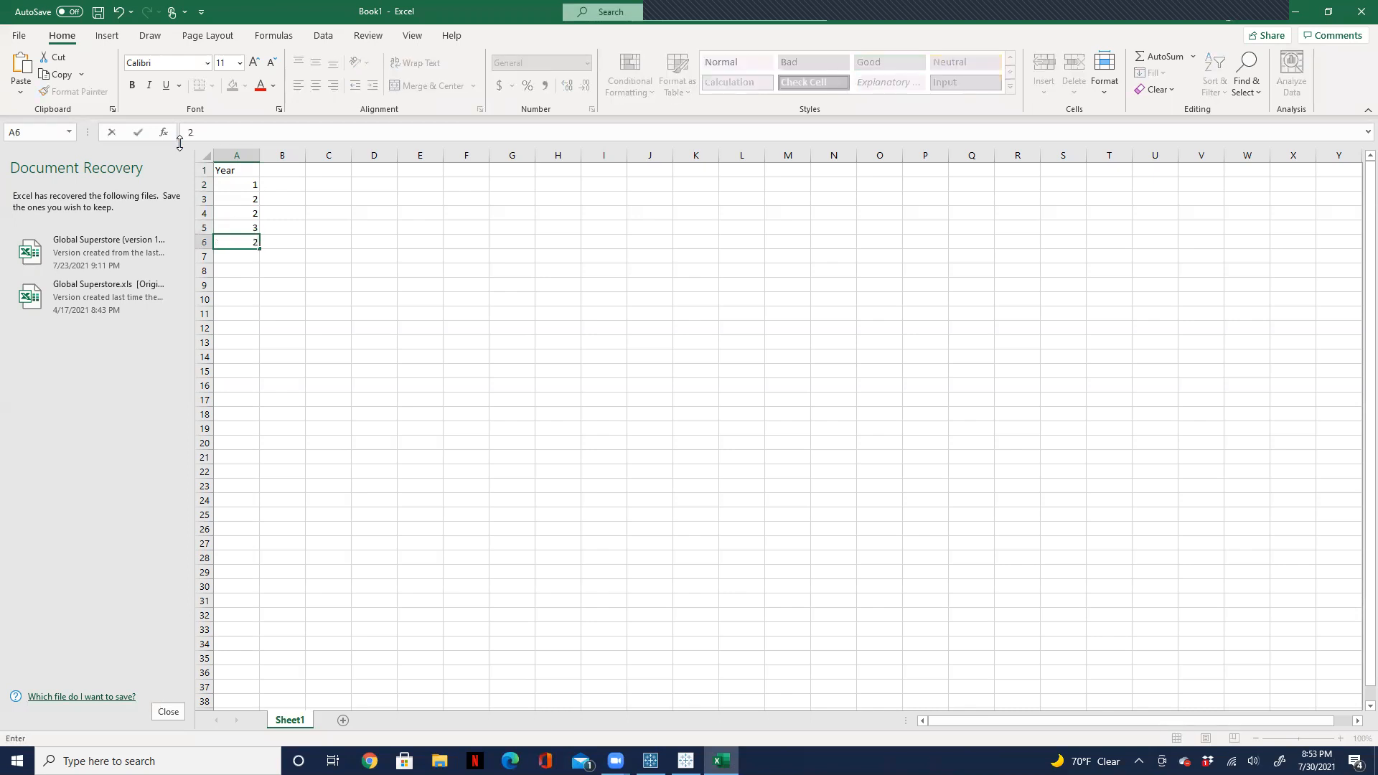
Step: Enter the header 2017 Sale in B1 and the value 500 in B2
click(303, 171)
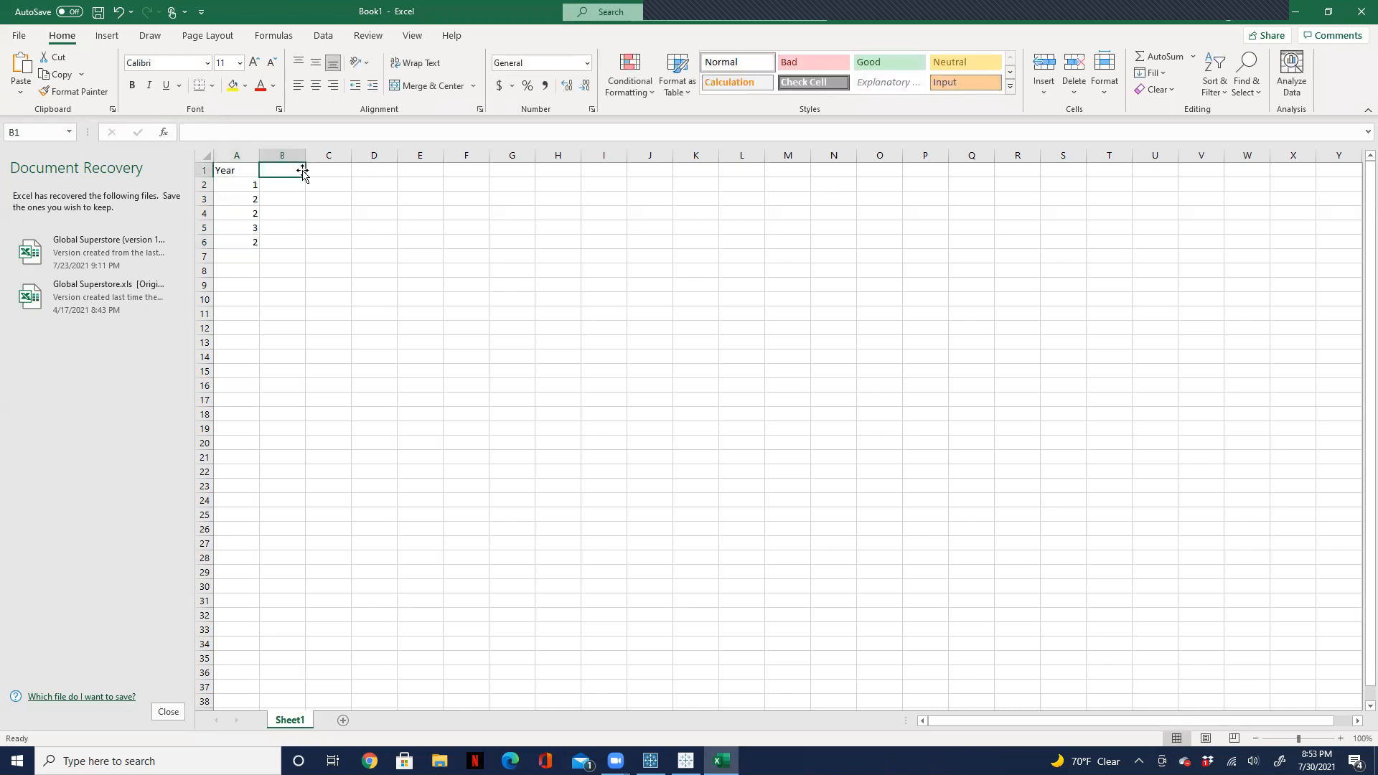
text(2017)
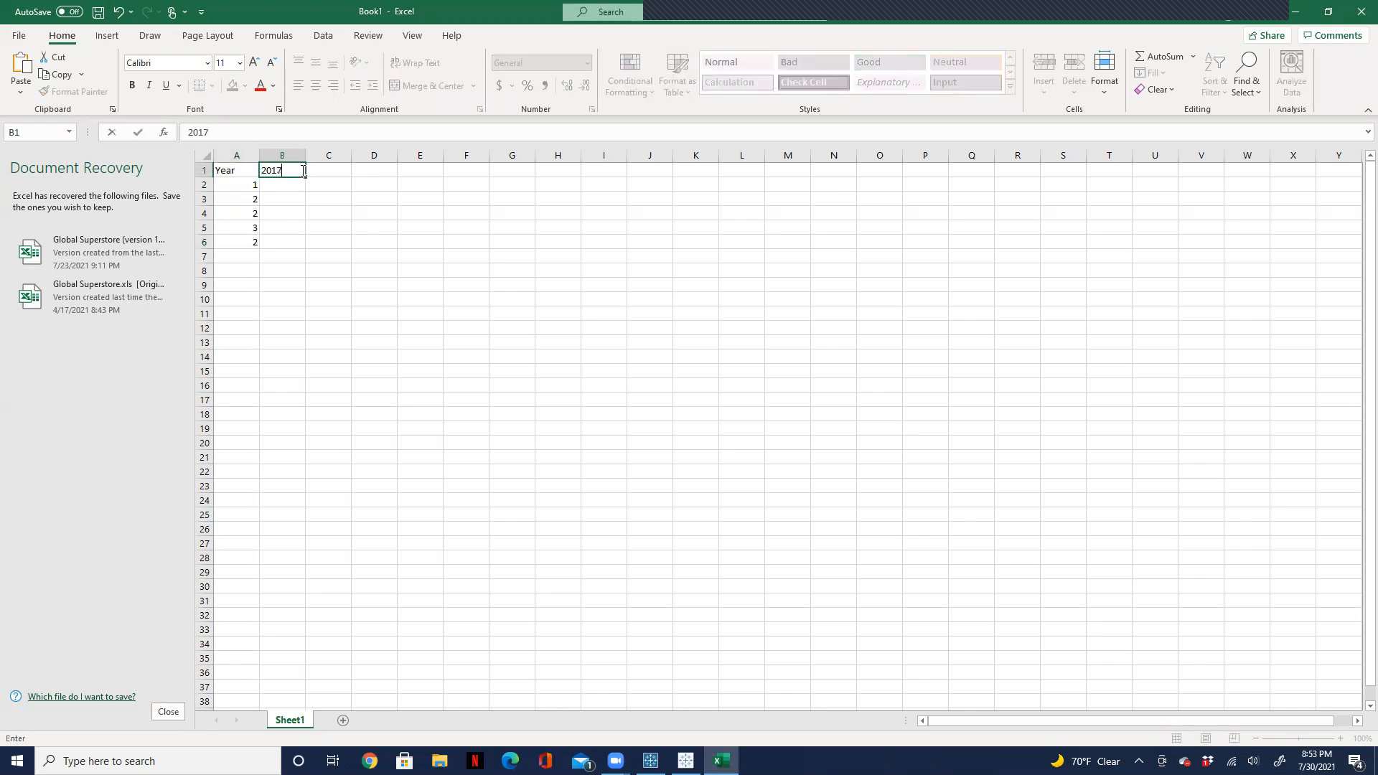
text( Sale)
click(277, 183)
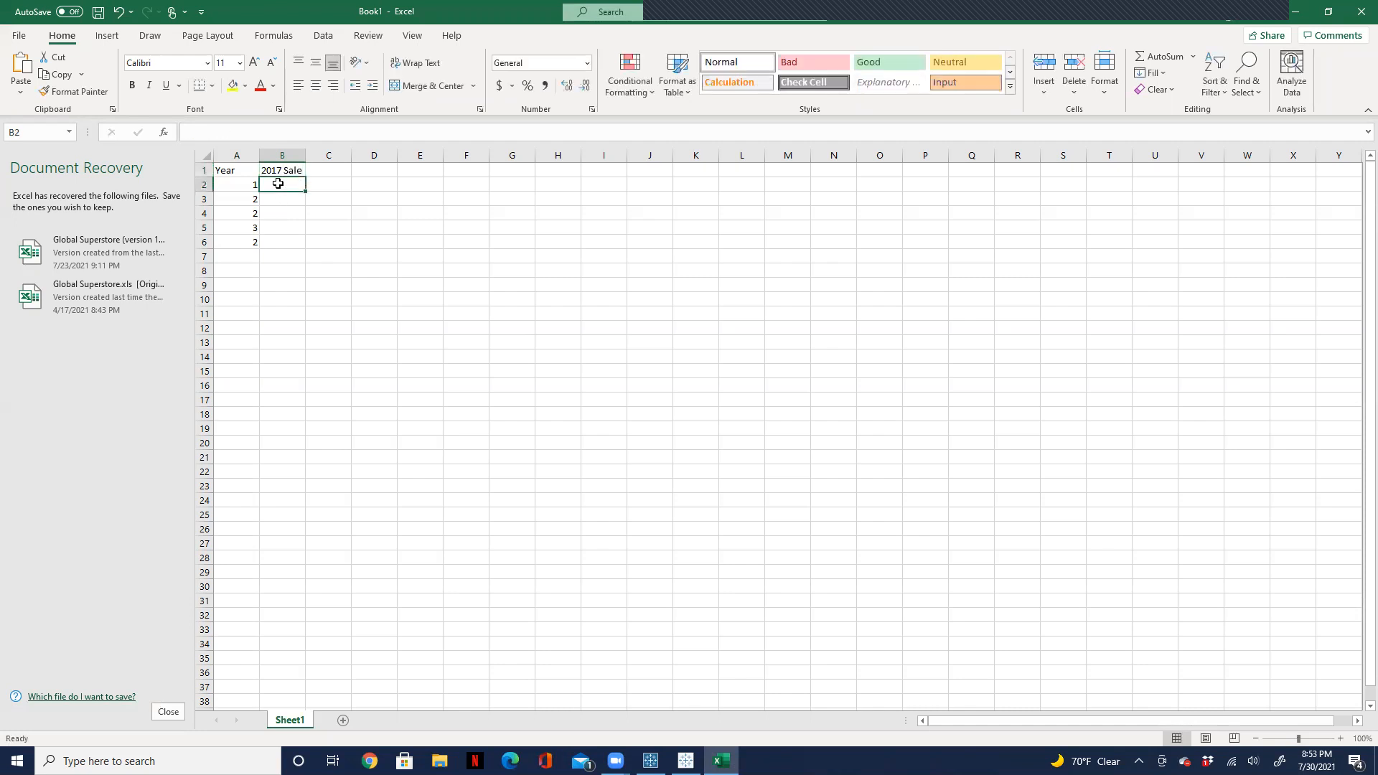
text(500)
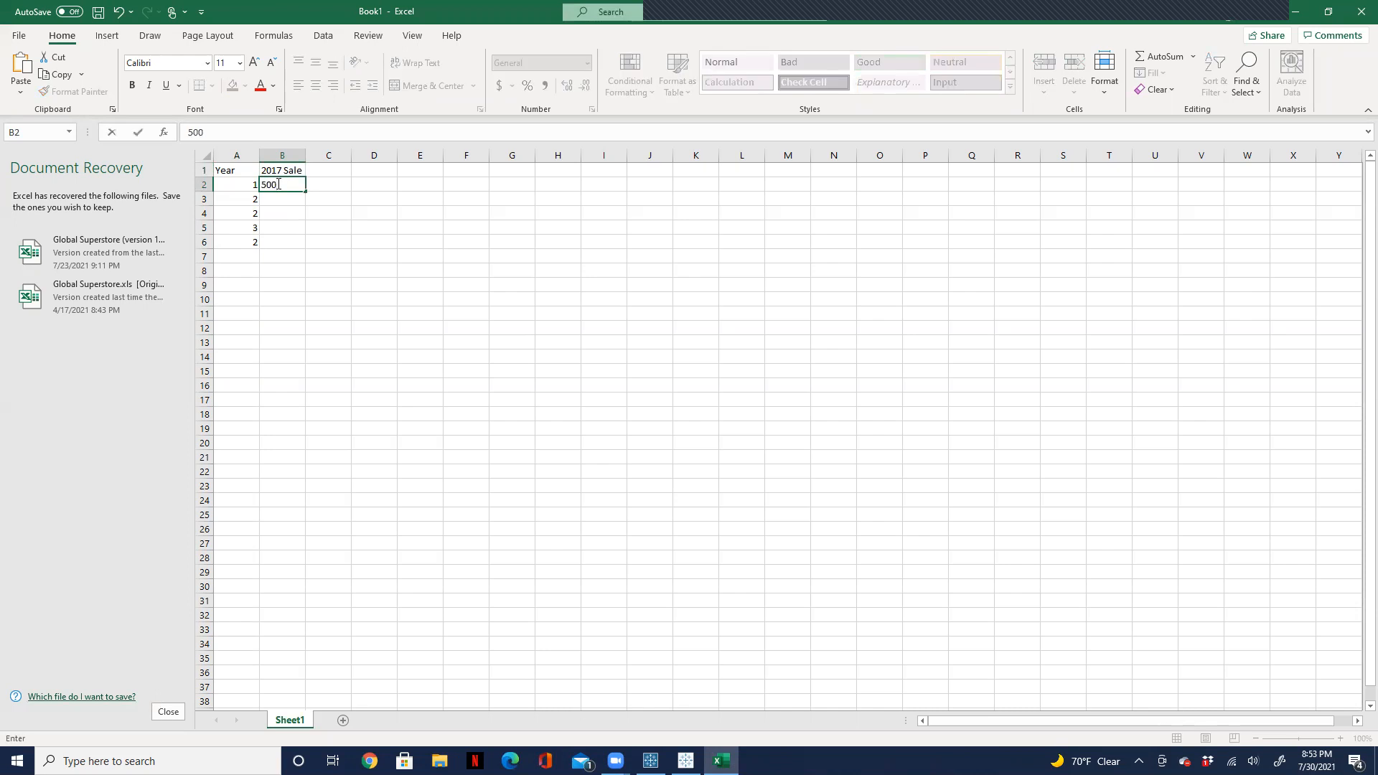
key(Left)
text(400)
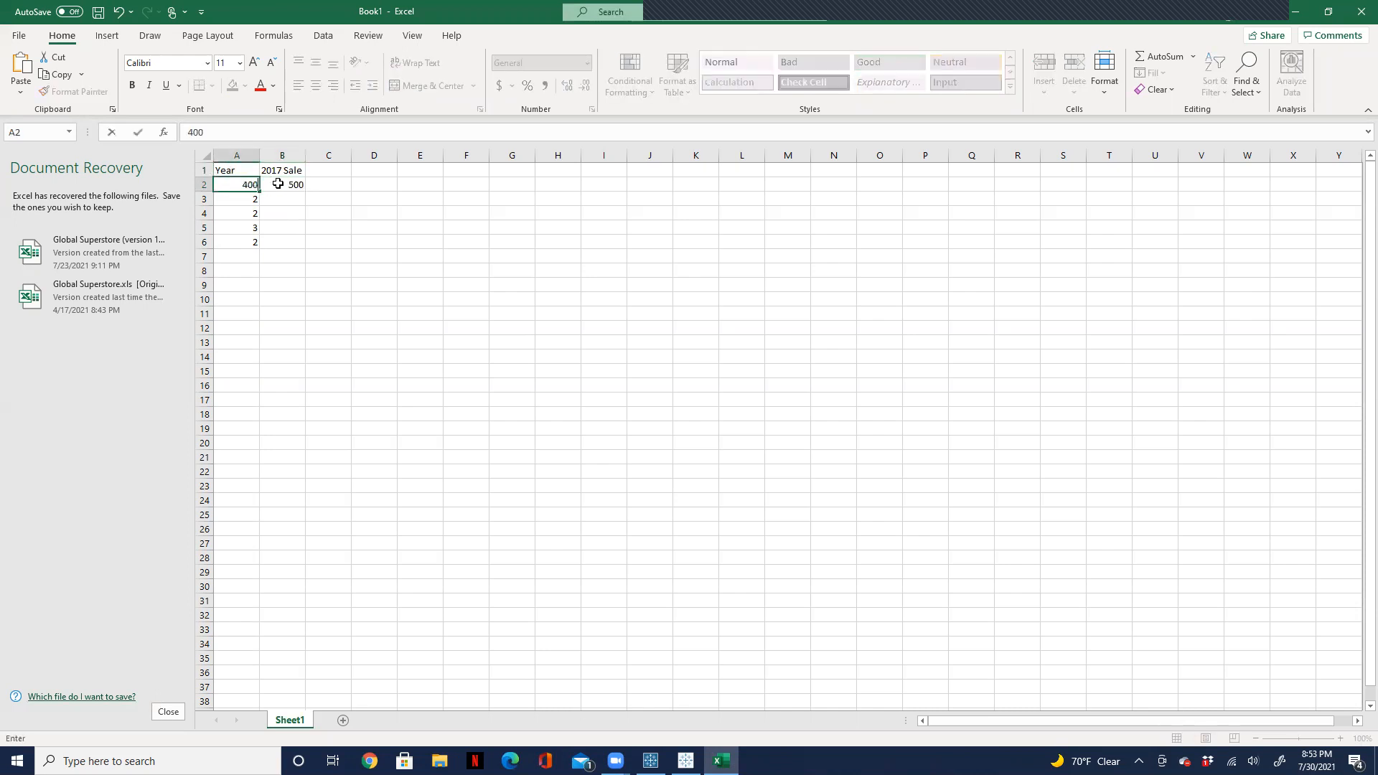
key(BackSpace)
key(BackSpace)
key(BackSpace)
key(Escape)
Step: Fill B3:B6 of the 2017 Sale column with 600, 700, 500 and 200
click(296, 198)
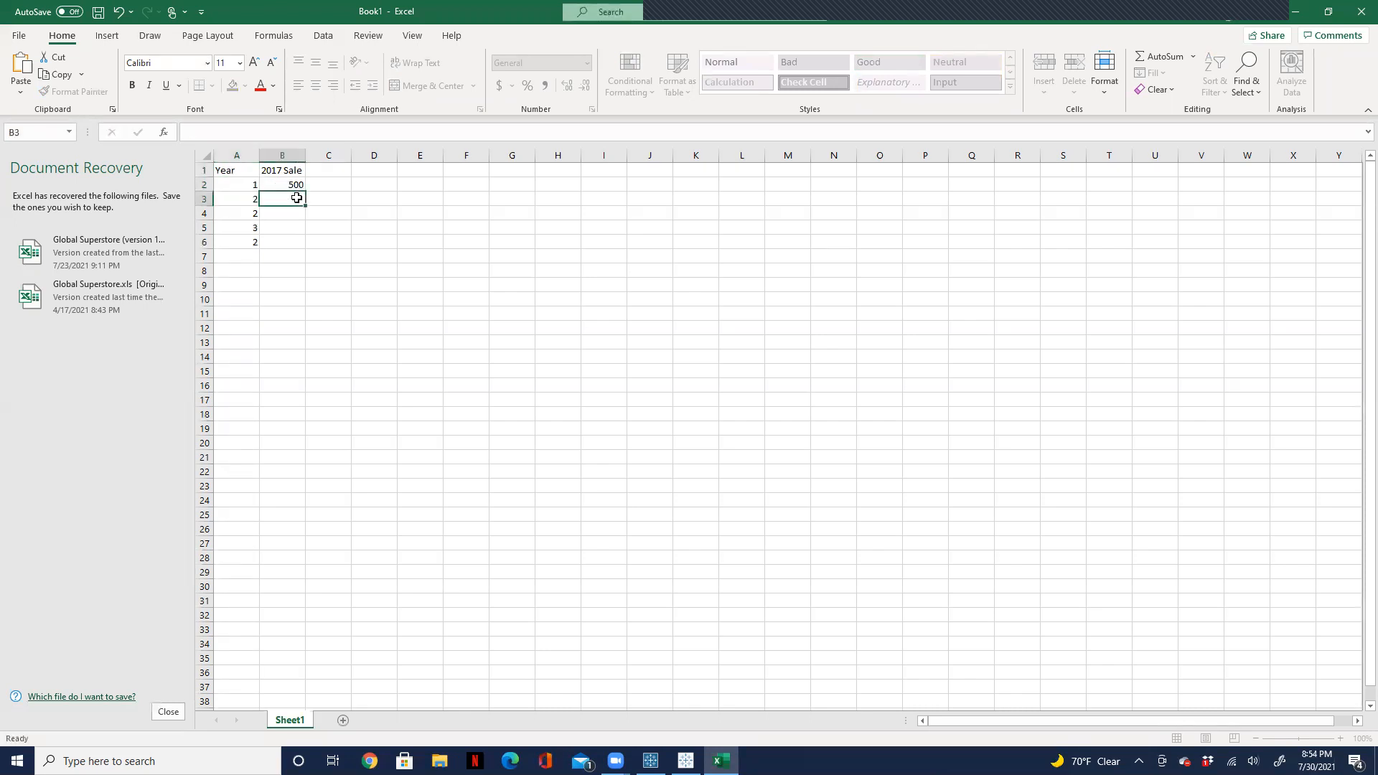
text(600)
key(ctrl+Return)
key(Down)
text(700)
key(Return)
text(500)
key(Return)
text(200)
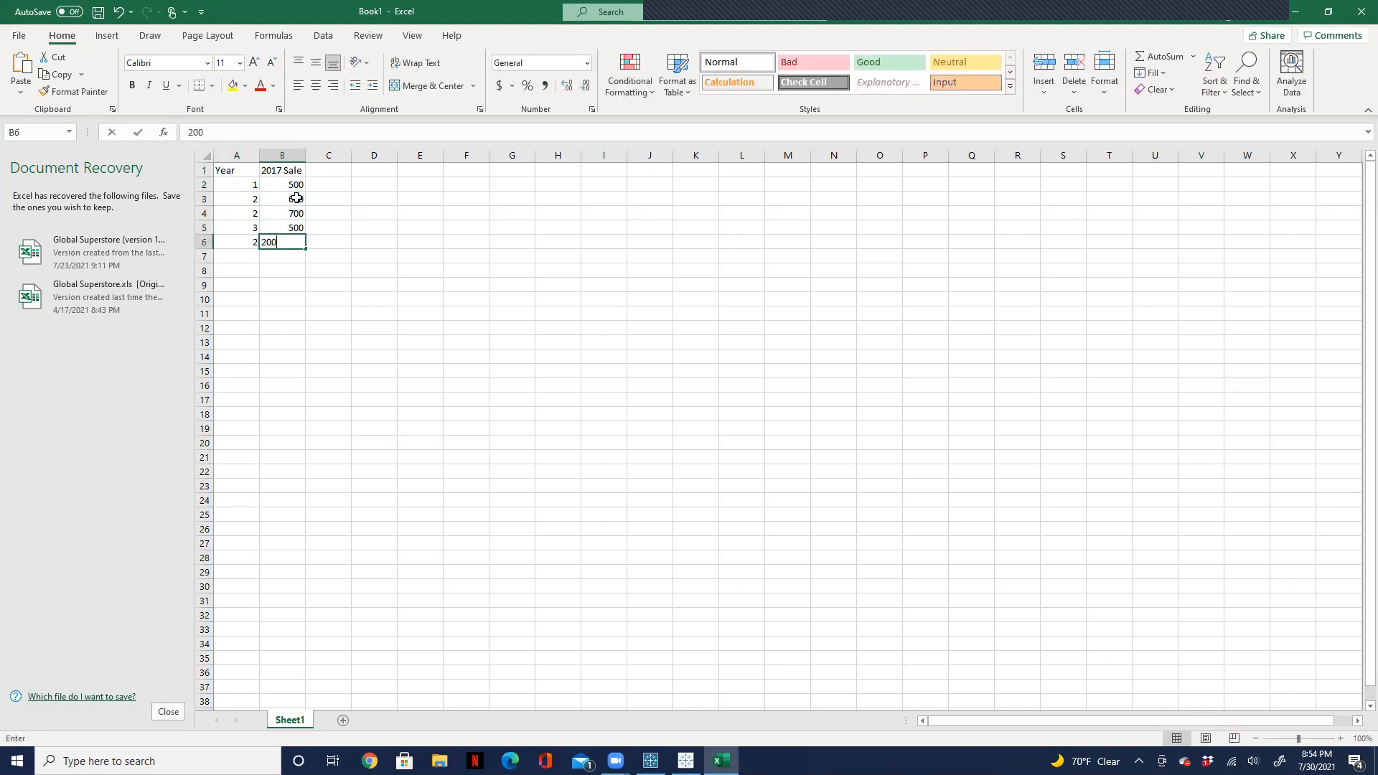
Step: Enter the header 2018 Sale in C1 and the values 600, 450 and 330 in C2:C4
click(335, 166)
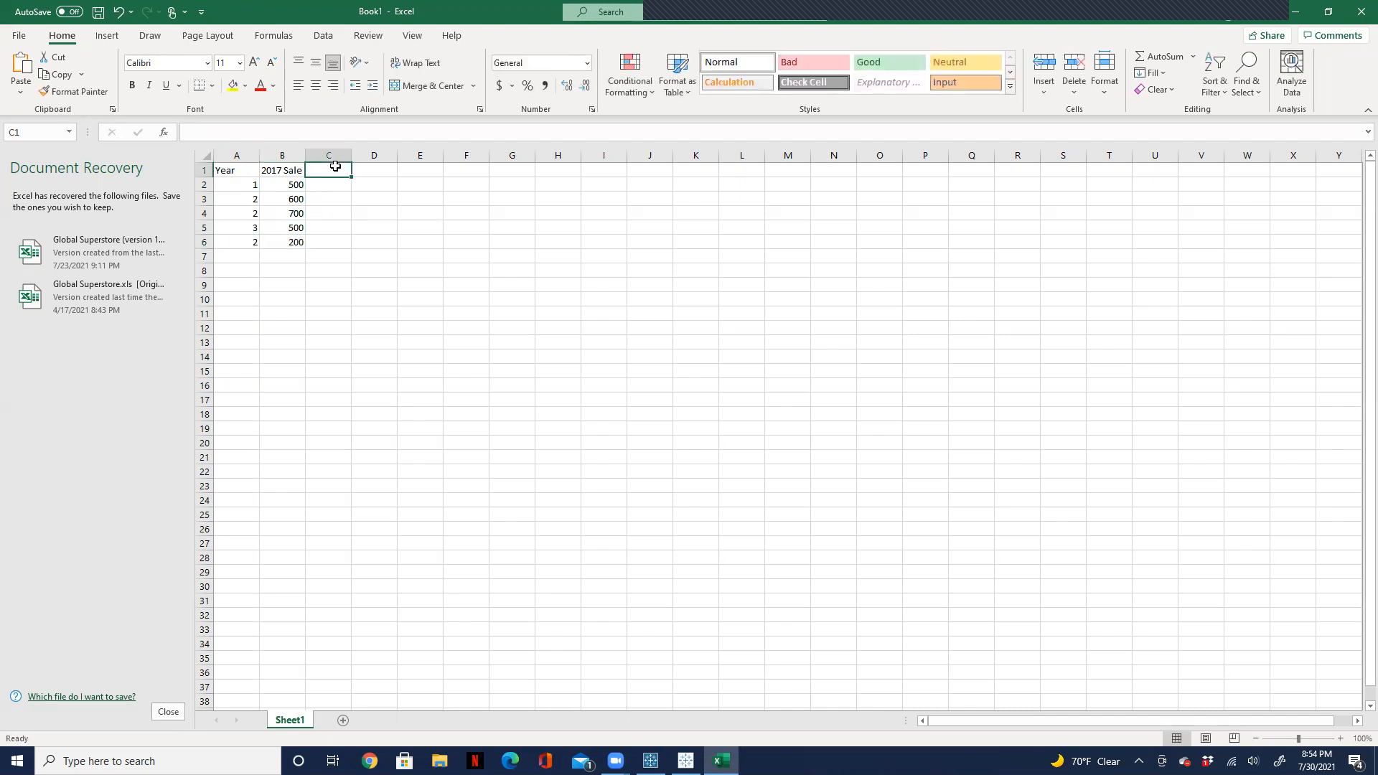
text(2018 Sale)
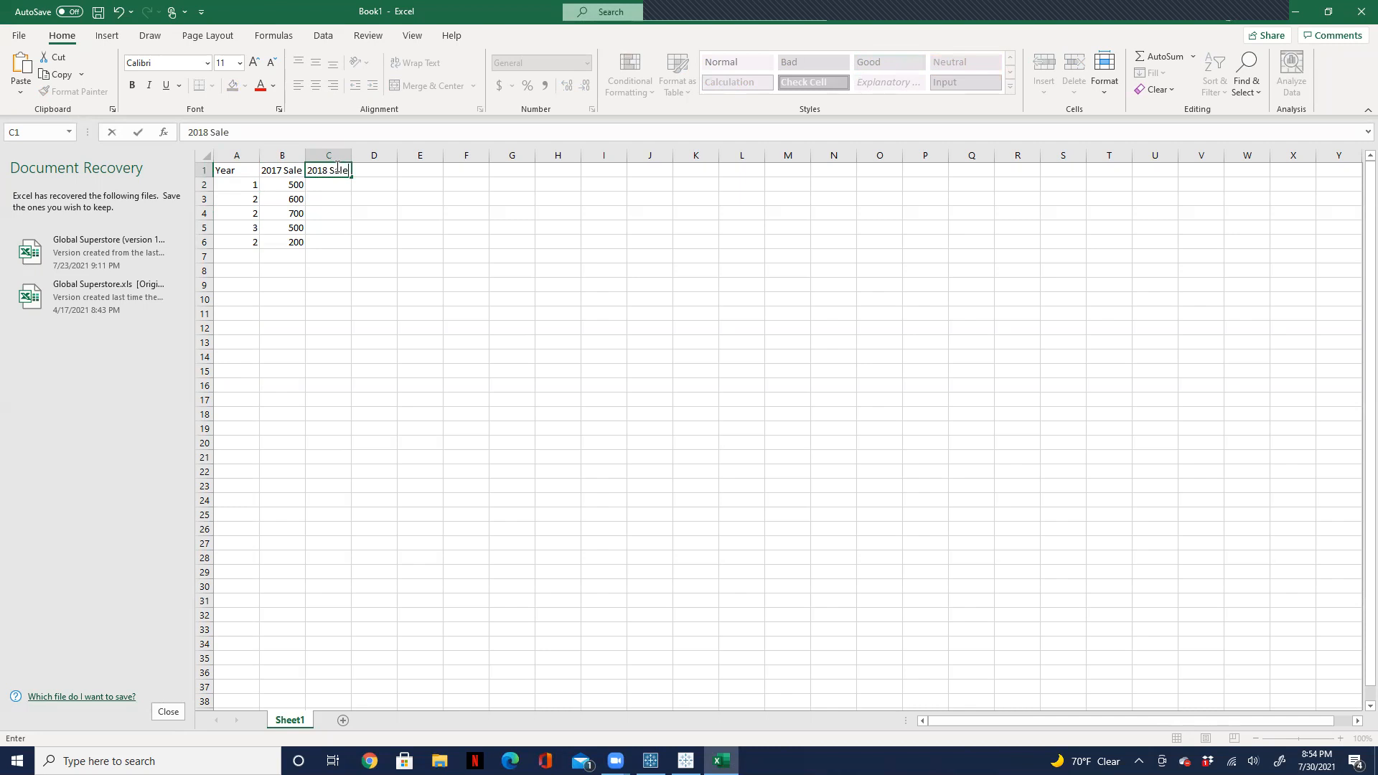
click(332, 185)
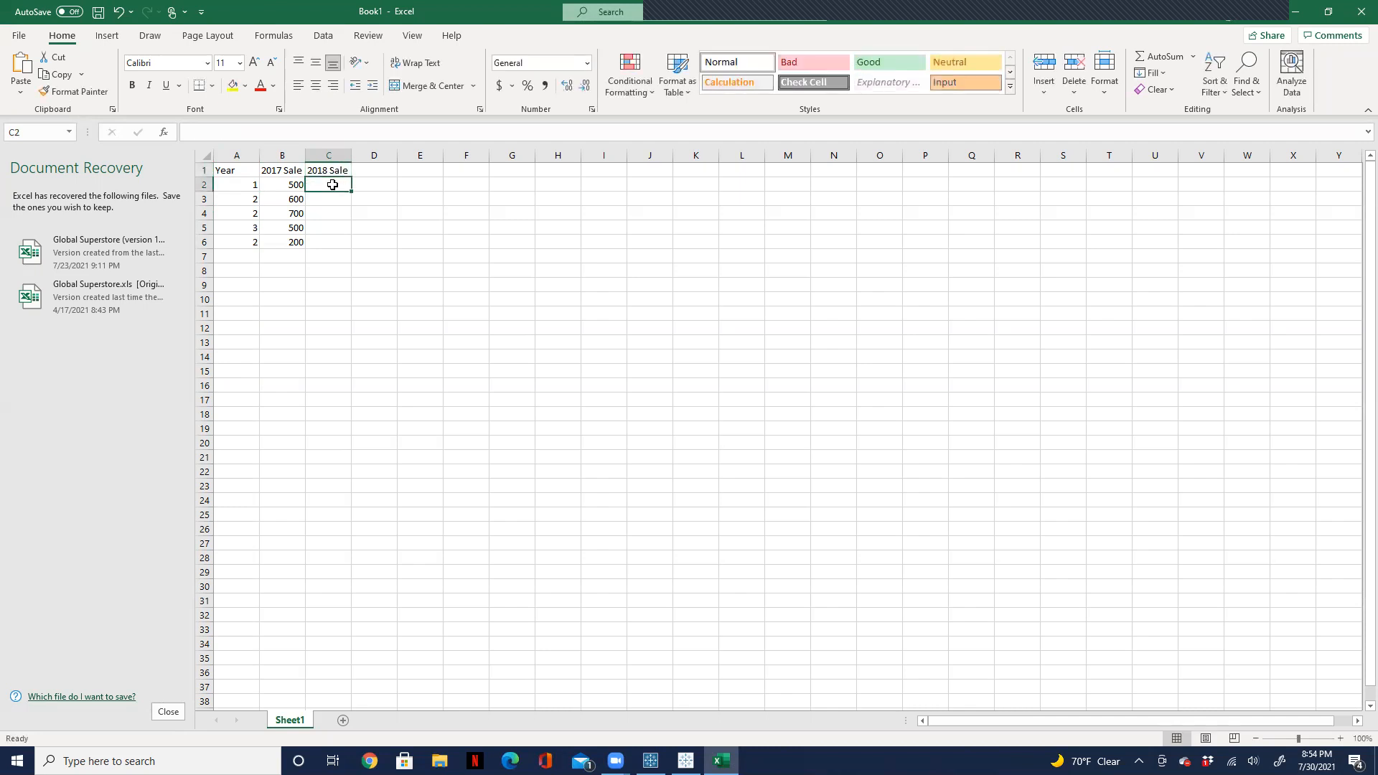
text(800)
key(Return)
text(450)
key(ctrl+Return)
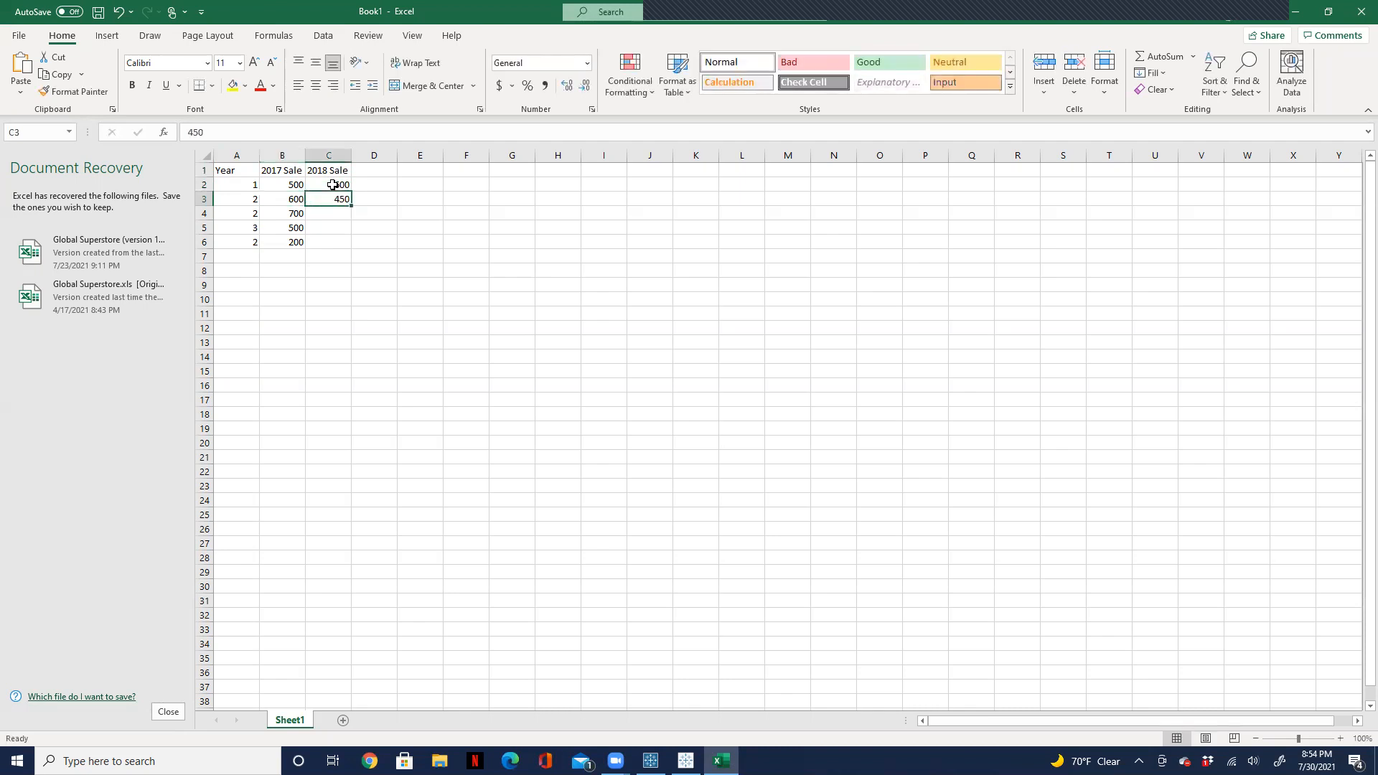
key(Down)
text(330)
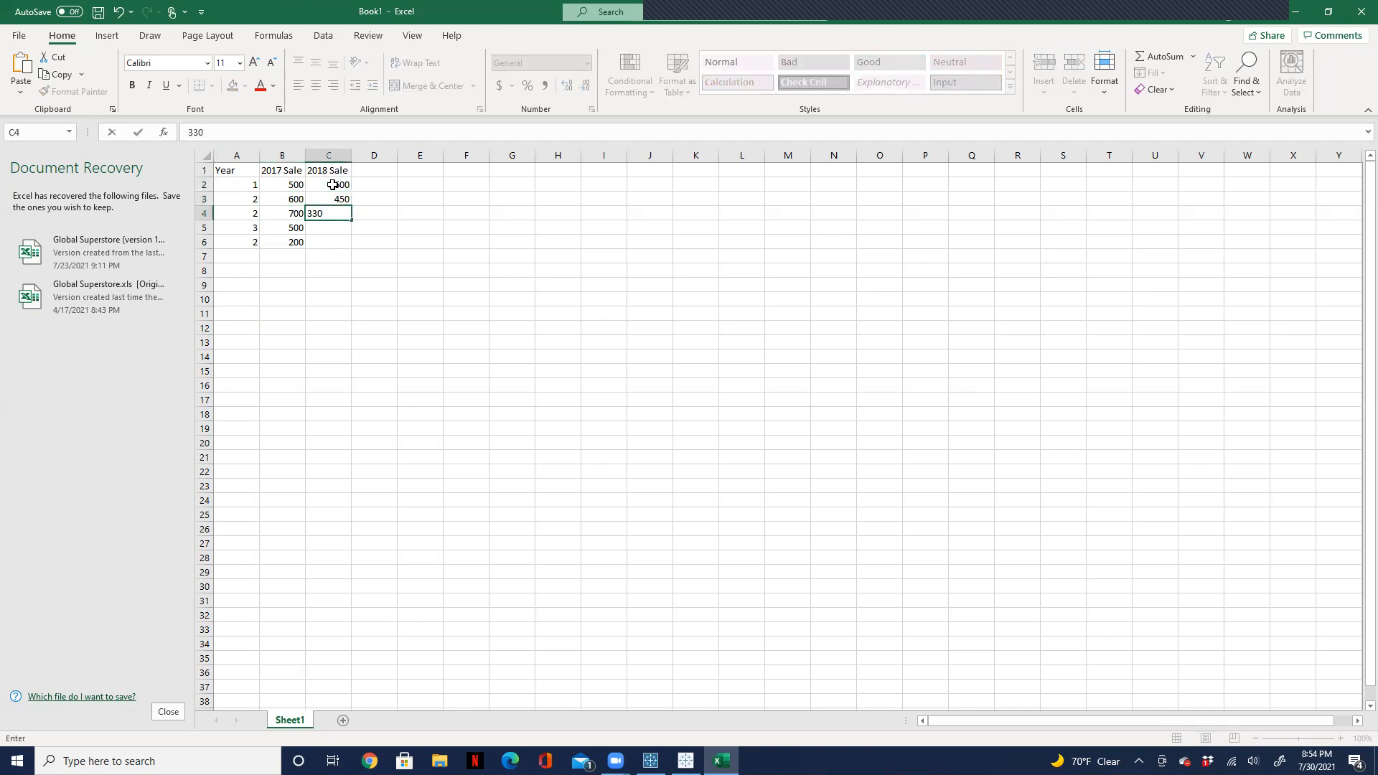
Step: Enter 452 in cell D4
key(Tab)
text(452)
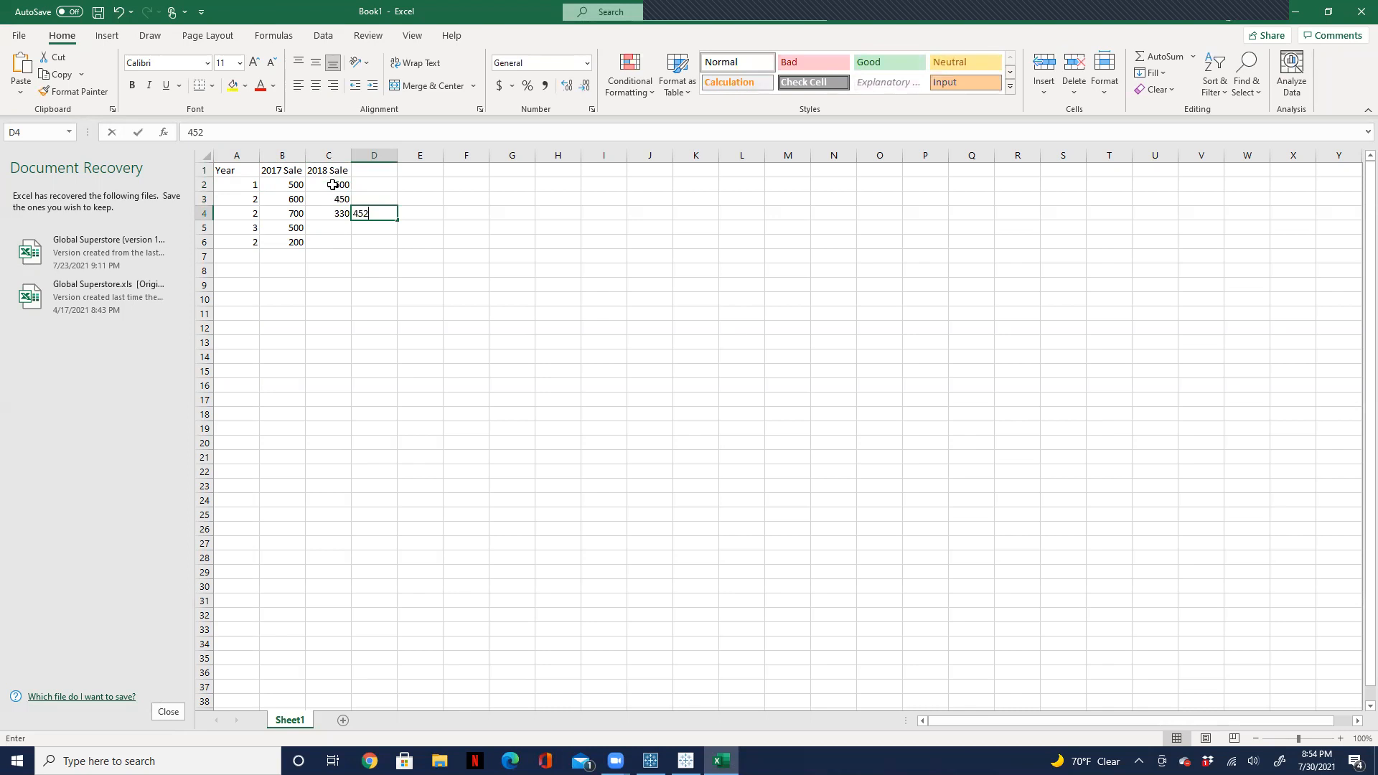
key(Return)
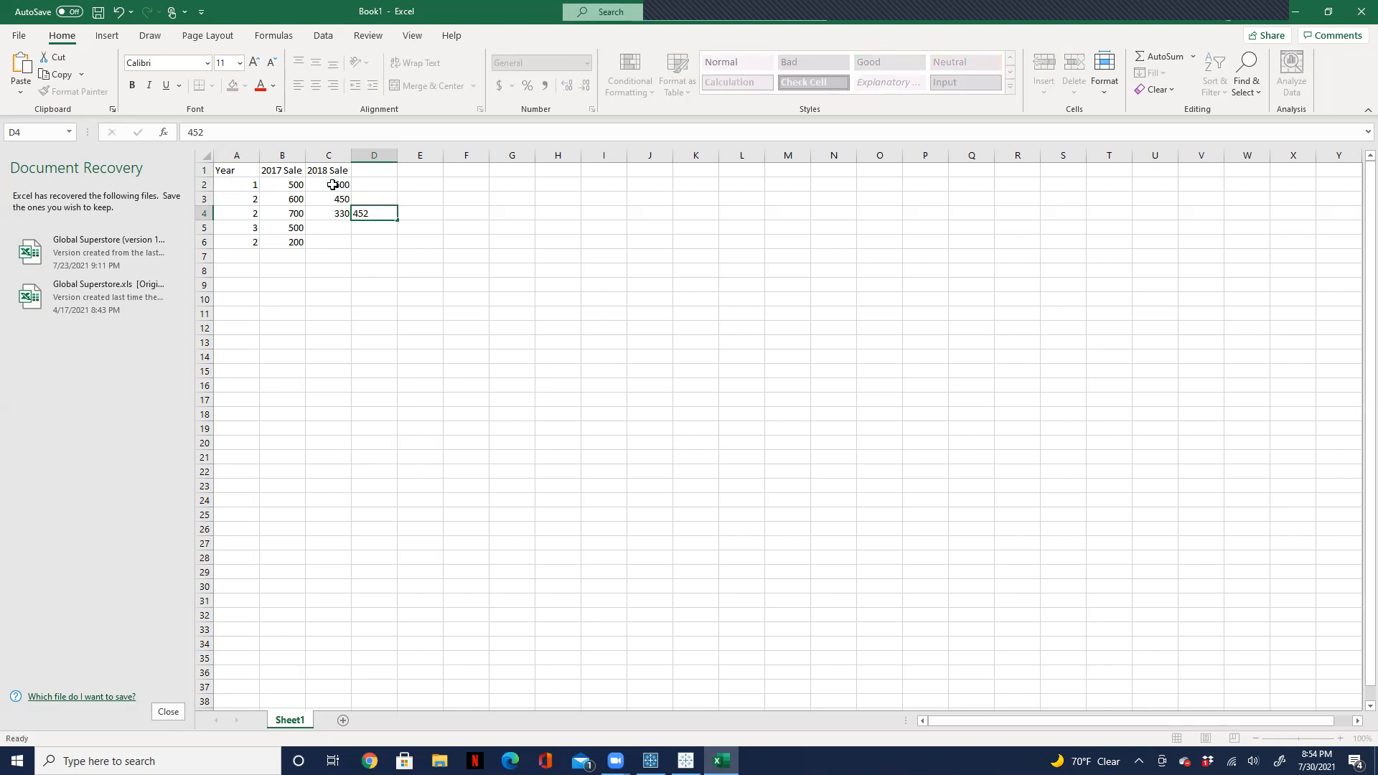
Step: Complete the 2018 Sale column with 350 in C5 and 450 in C6
key(Left)
text(350)
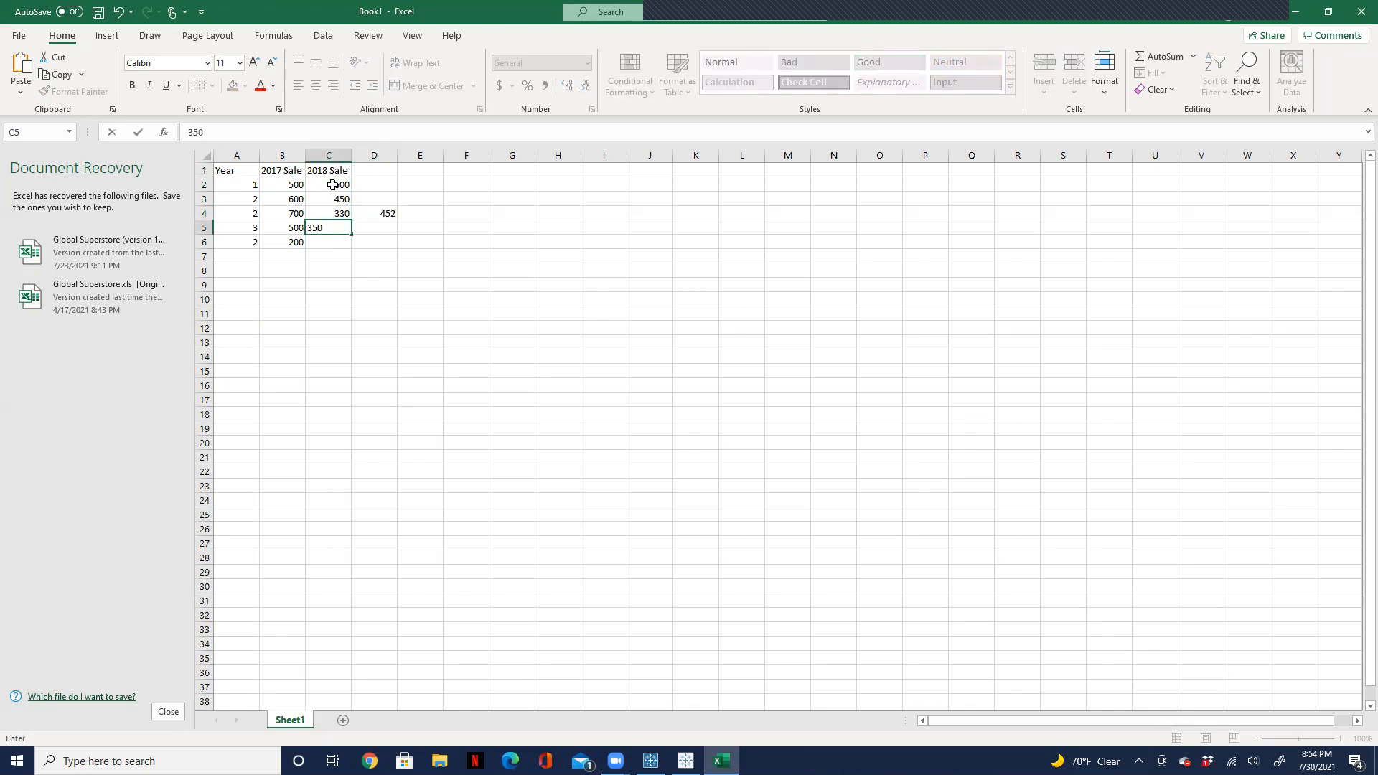
key(Return)
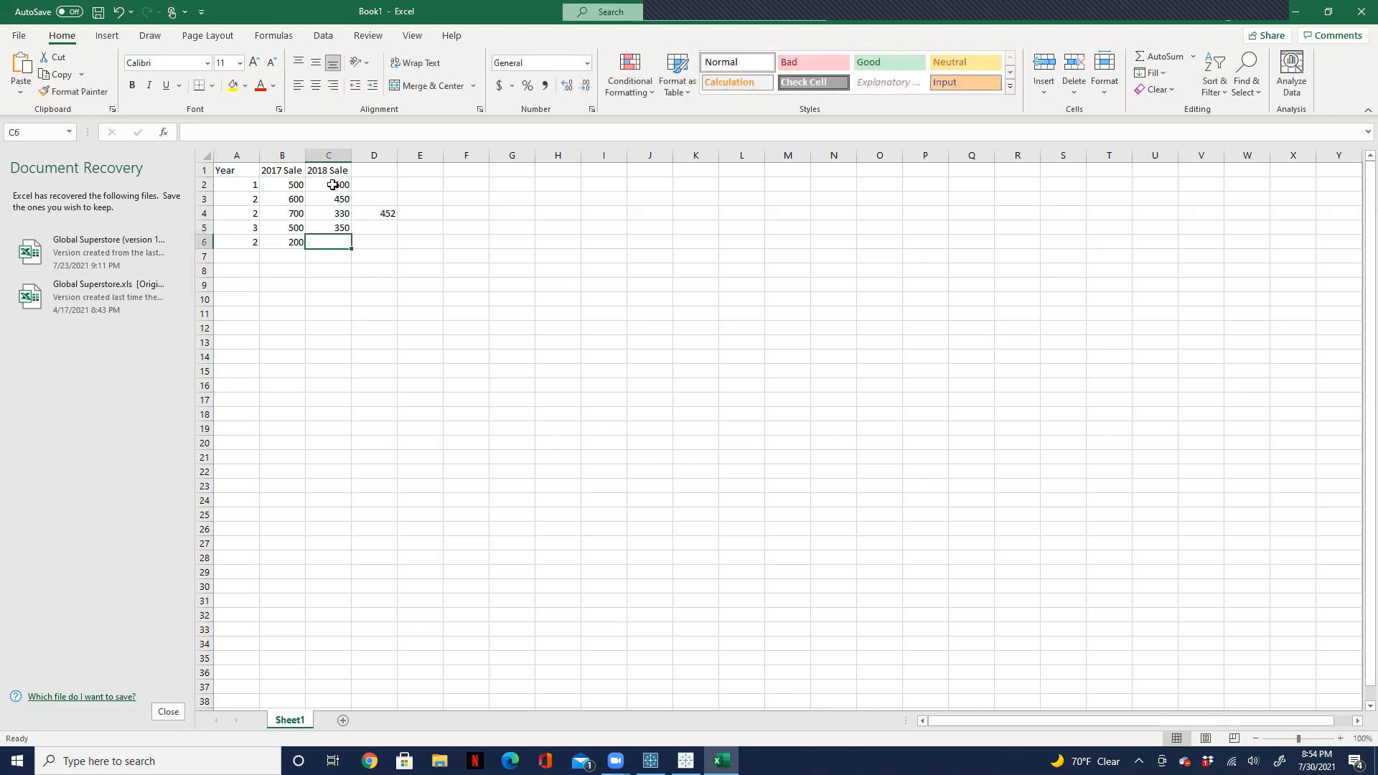
text(450)
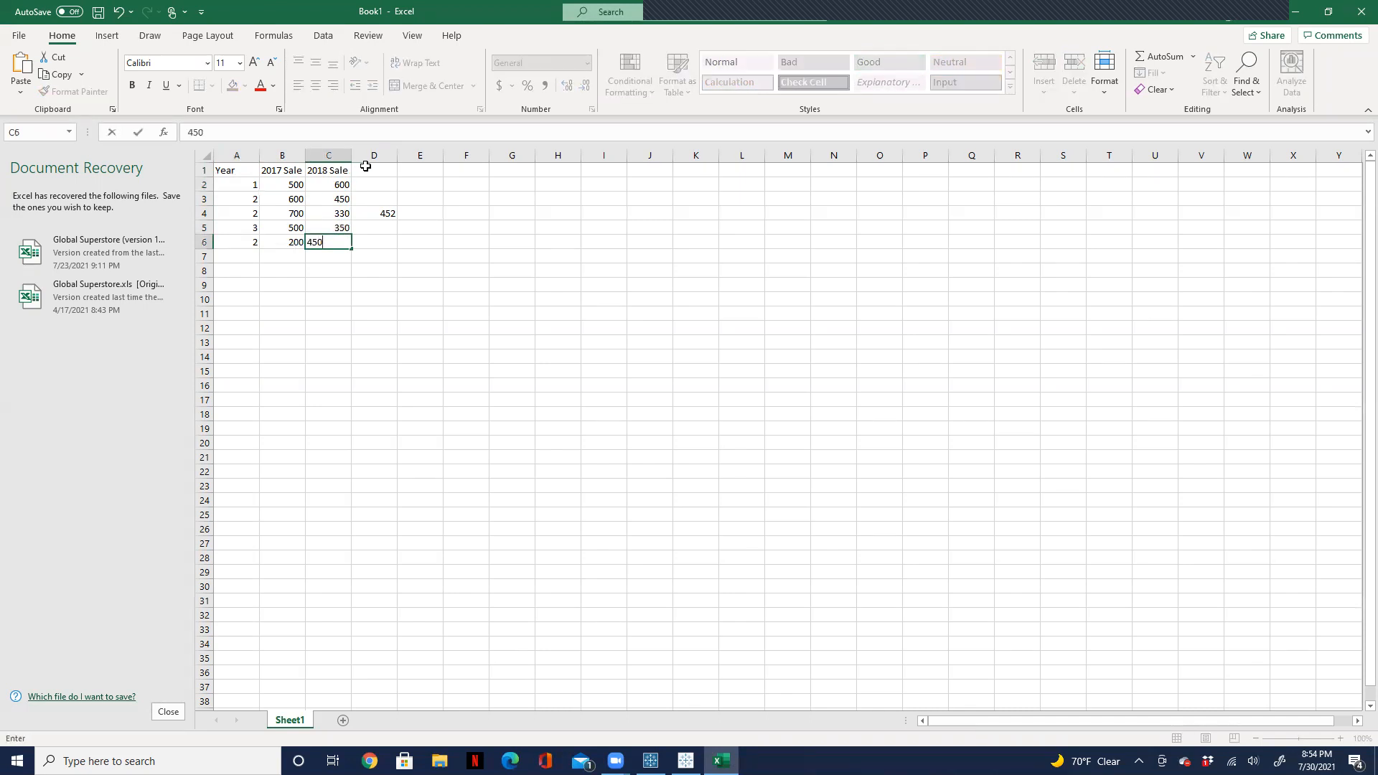
Step: Enter the header 2019 in D1, with 50 in D2, 68 in D3, 45 in D5 and 450 in D6
click(365, 166)
text(2019)
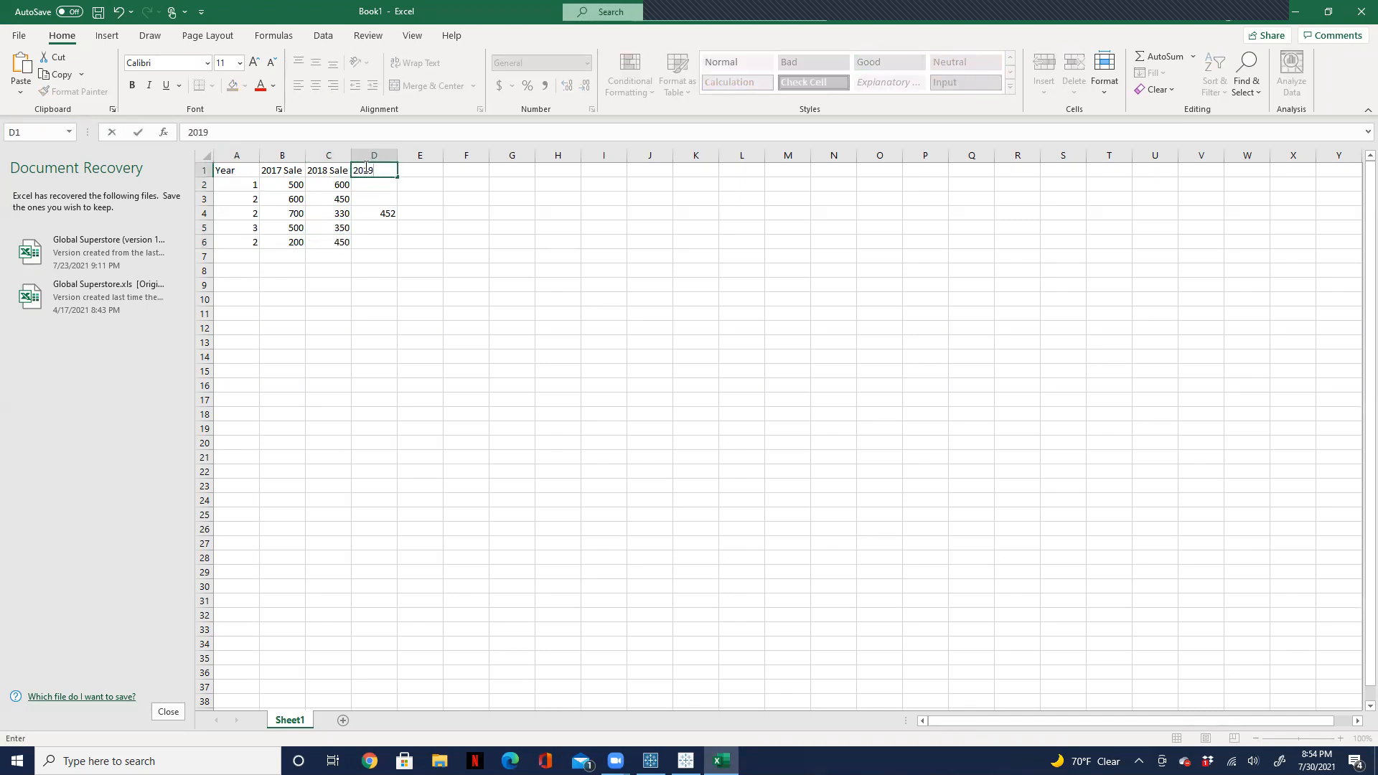
key(Return)
text(50)
key(Return)
text(68)
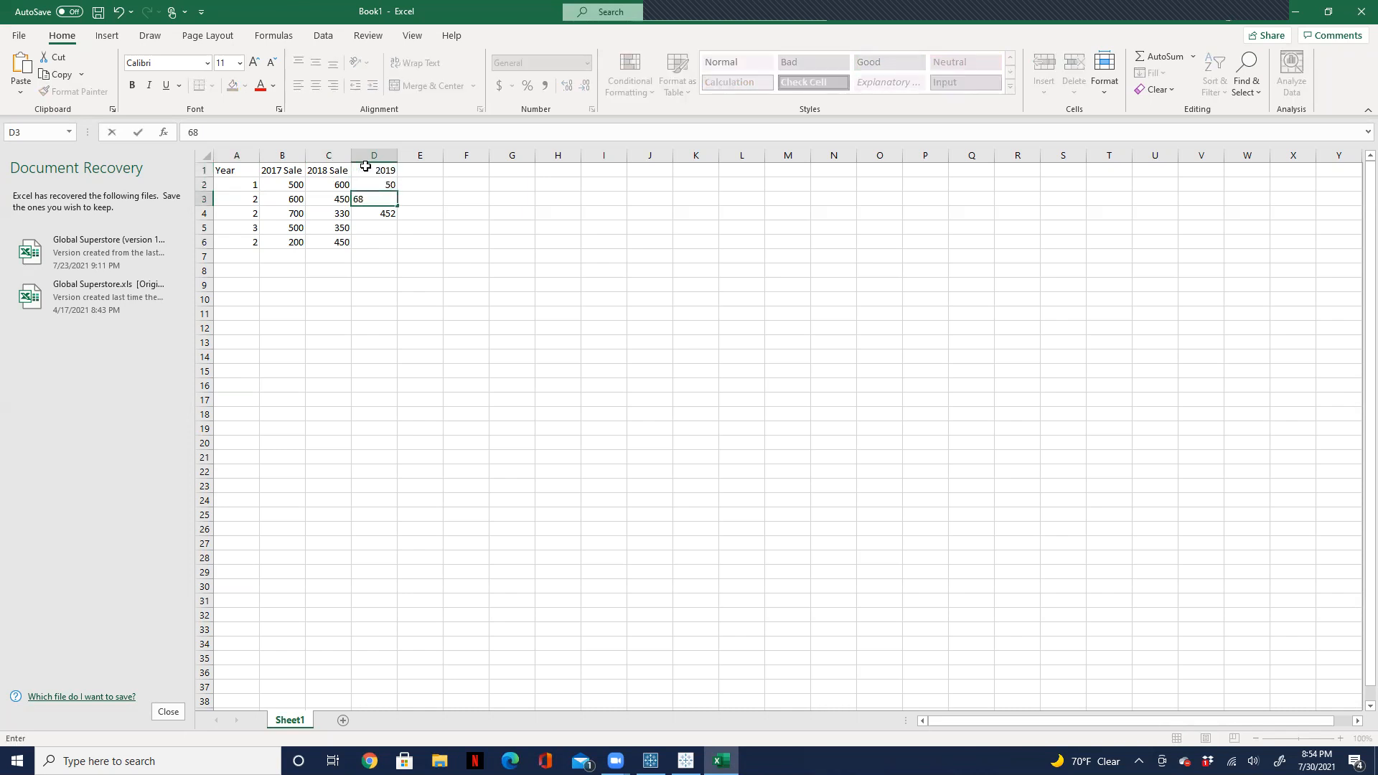
key(Return)
key(Return)
text(45)
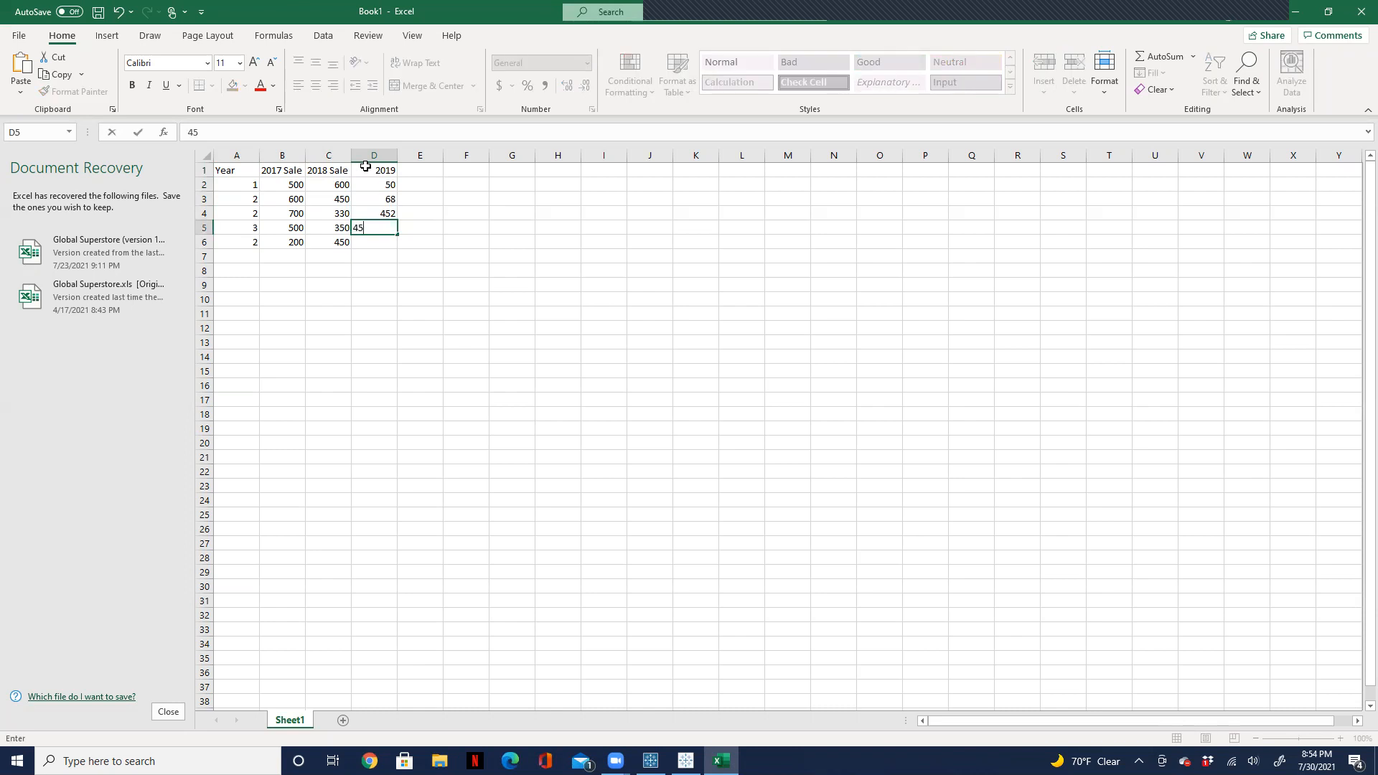
key(Return)
text(450)
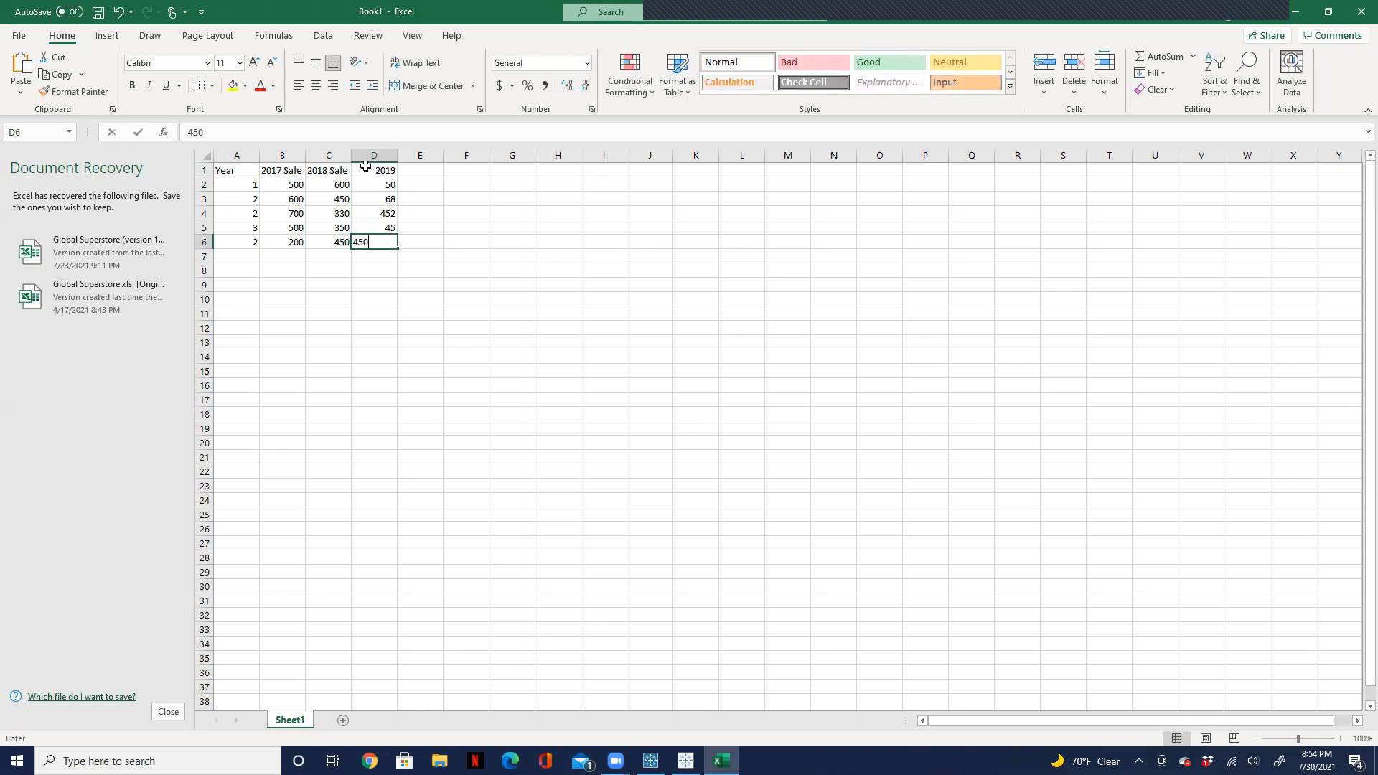
key(Return)
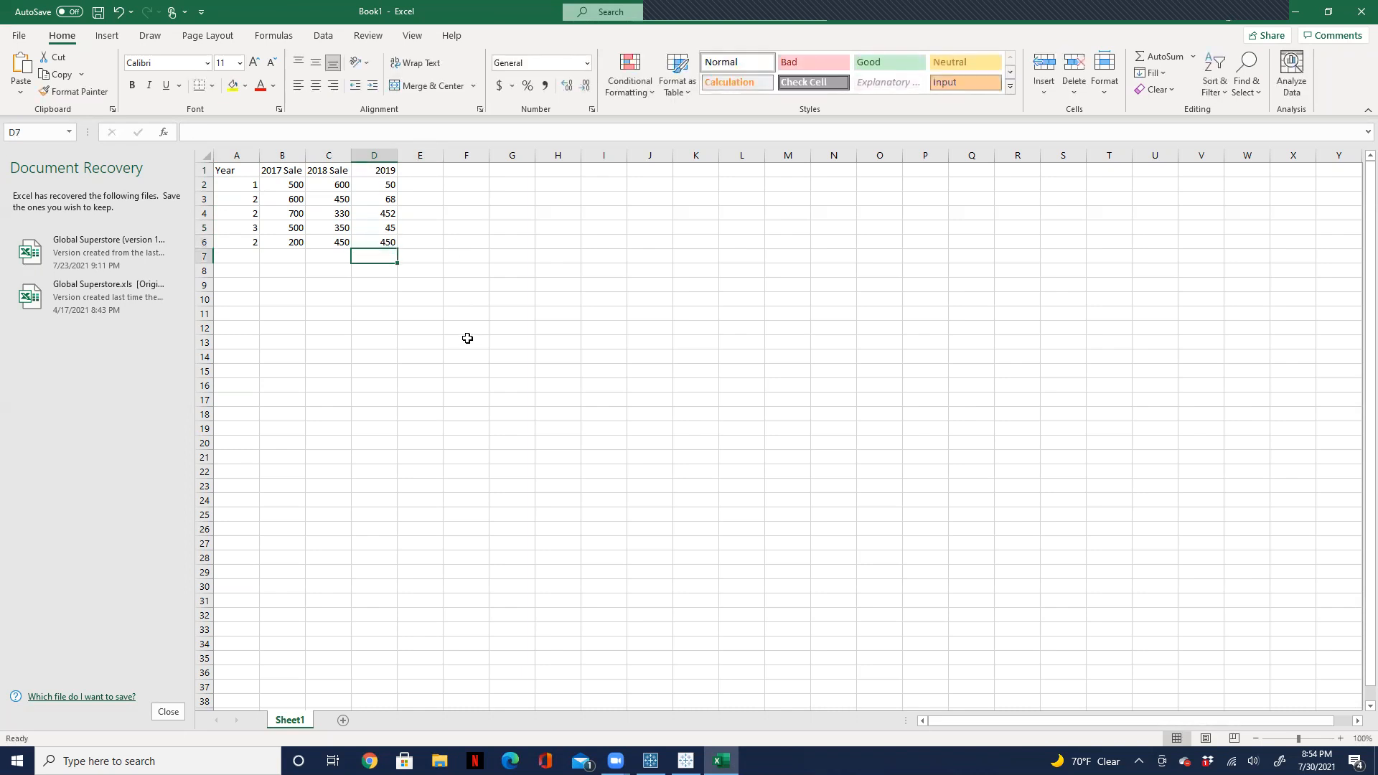
click(459, 296)
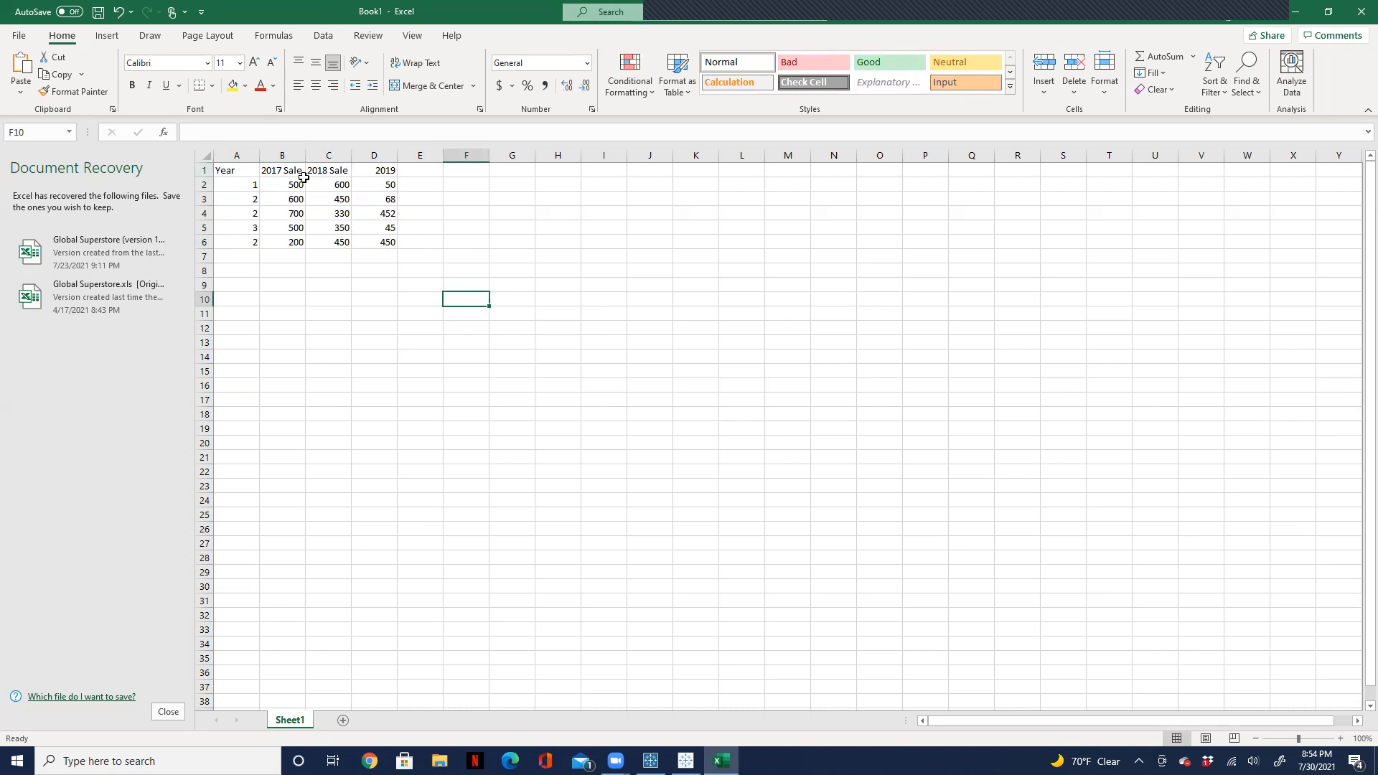
Step: Change the header in D1 to 2019 Sale
click(375, 170)
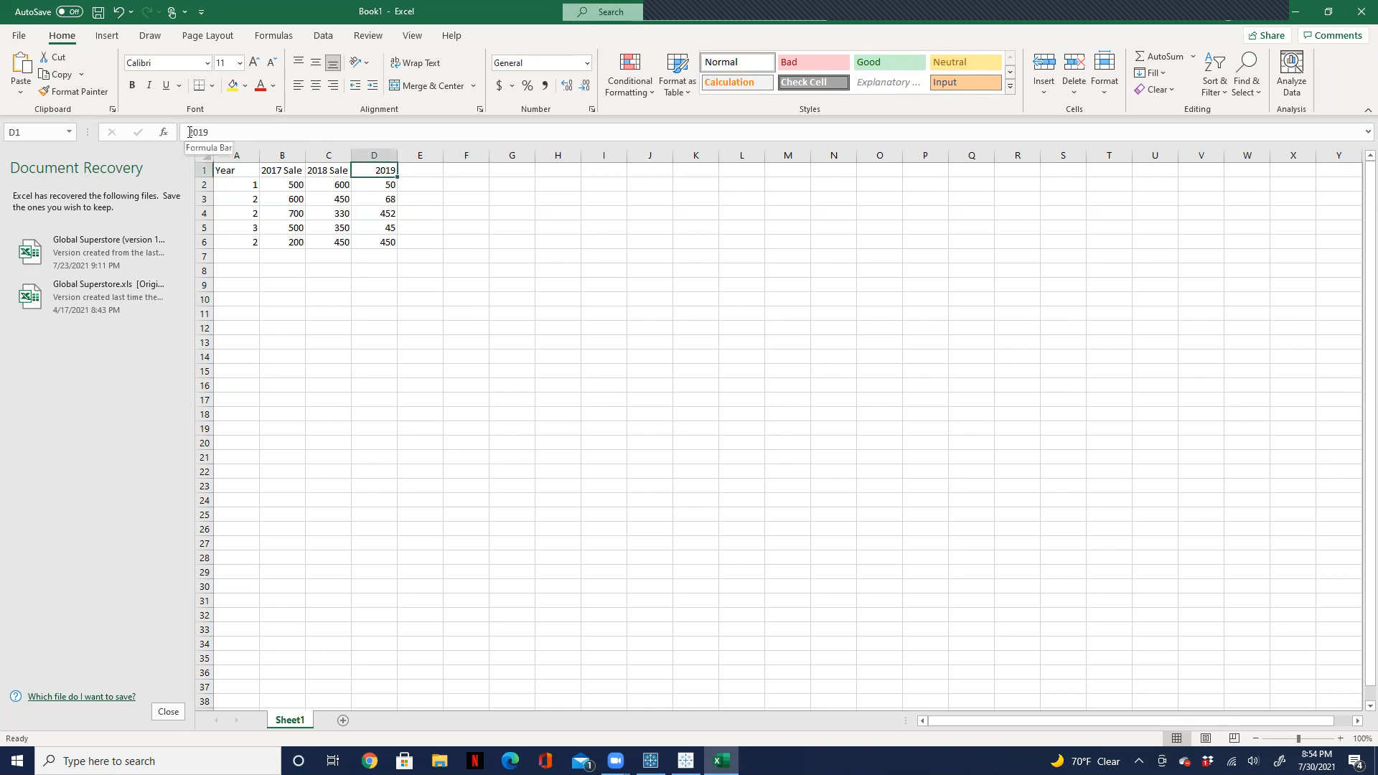
click(218, 137)
text(Sal)
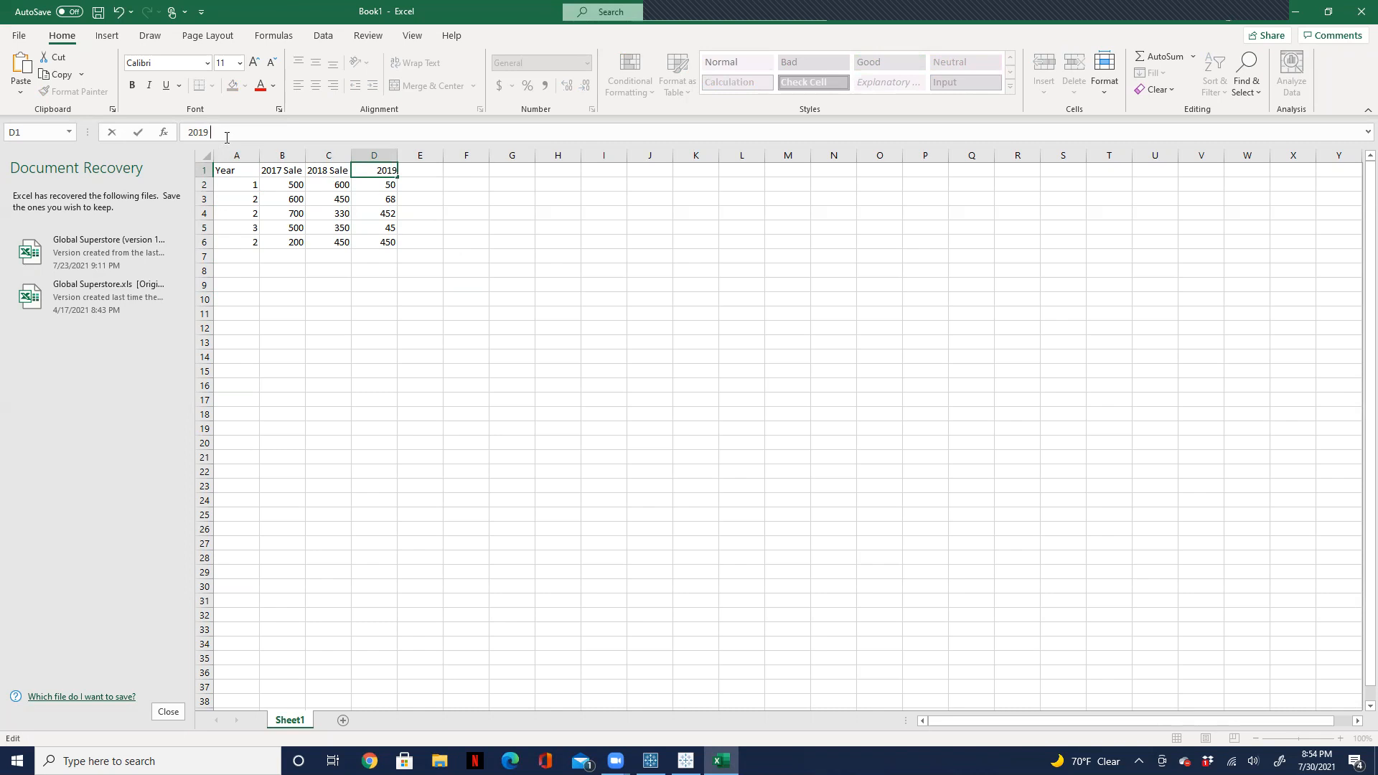
text(e)
click(547, 252)
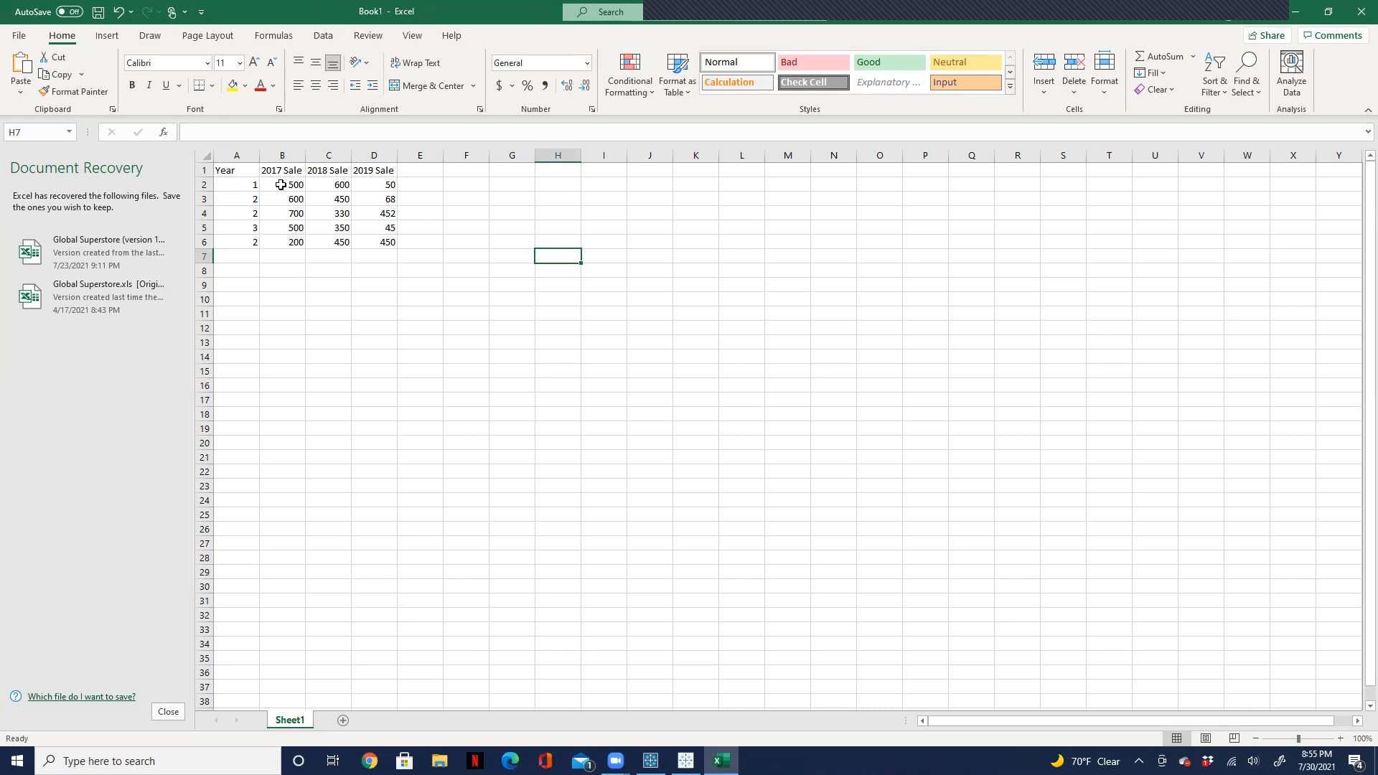
Step: Highlight the values of each sale column in turn, followed by the empty cells B7:E8 below them
drag(281, 185, 287, 268)
drag(338, 174, 334, 272)
drag(391, 183, 393, 260)
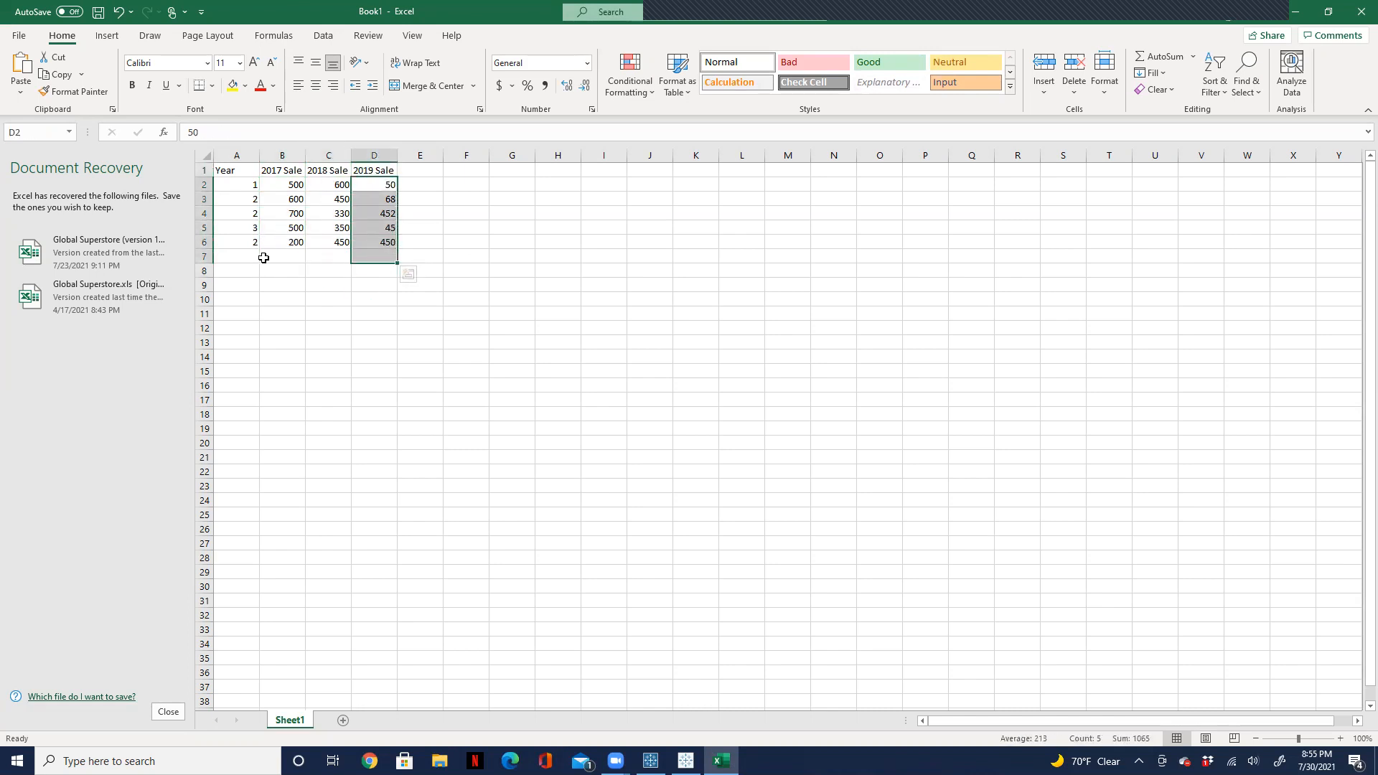
click(266, 256)
drag(310, 257, 422, 272)
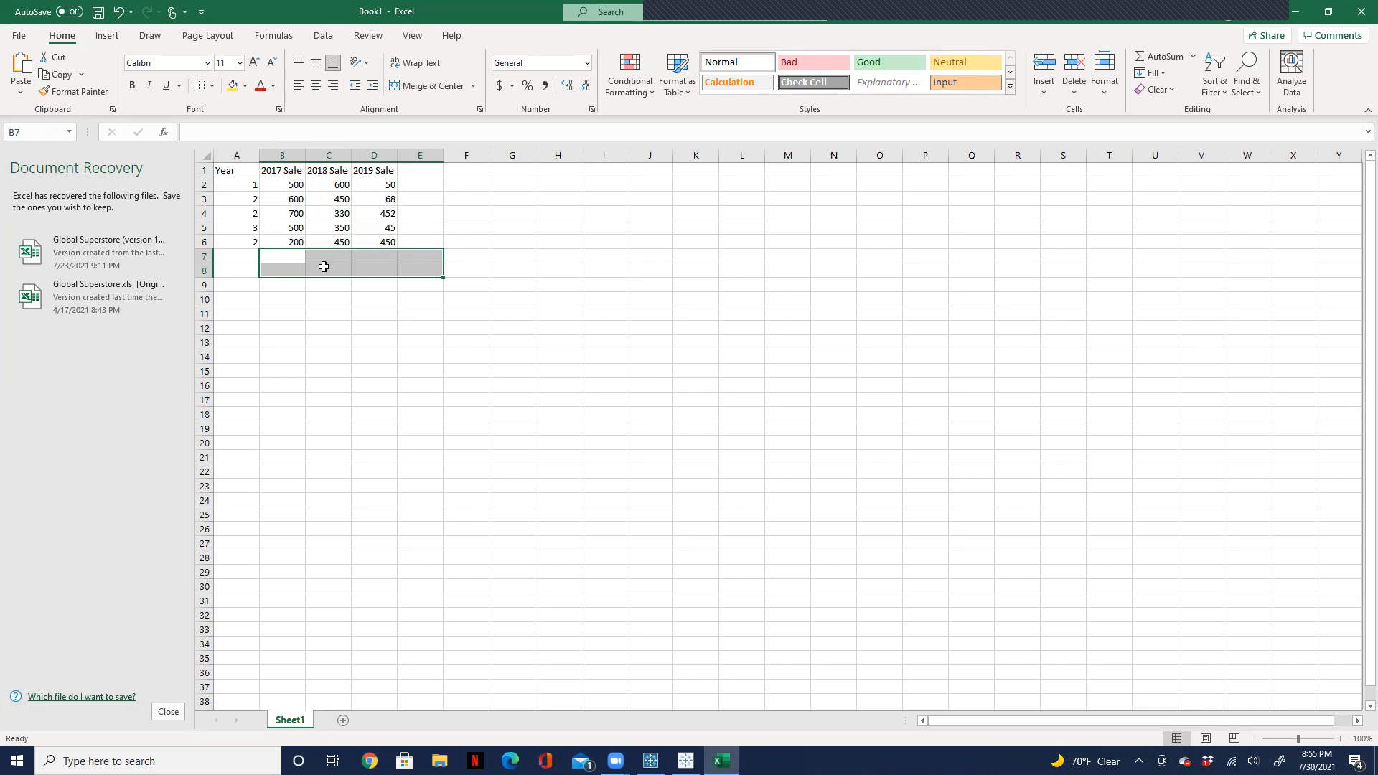
Step: Enter the headers Sale Year in B9 and Sale Value in C9 for a second table
click(286, 286)
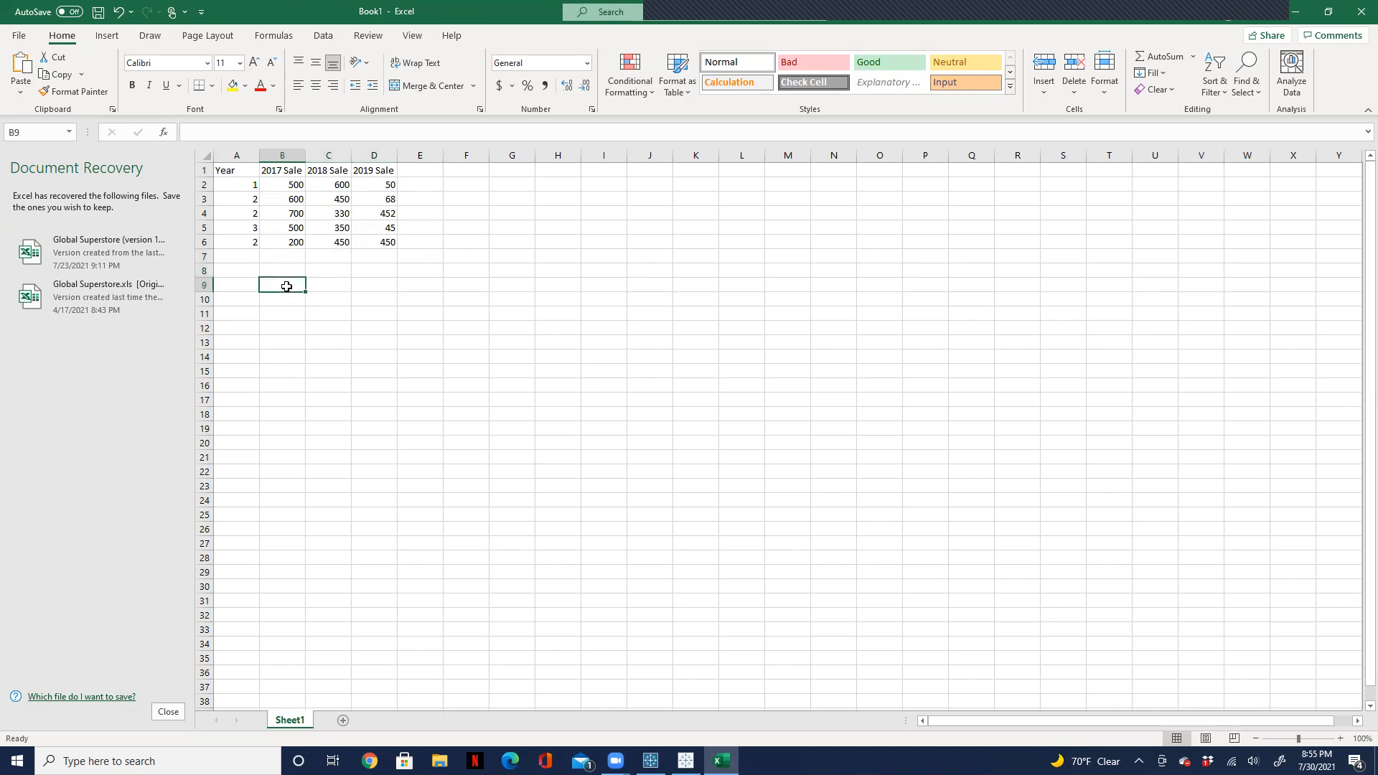
text(Sale)
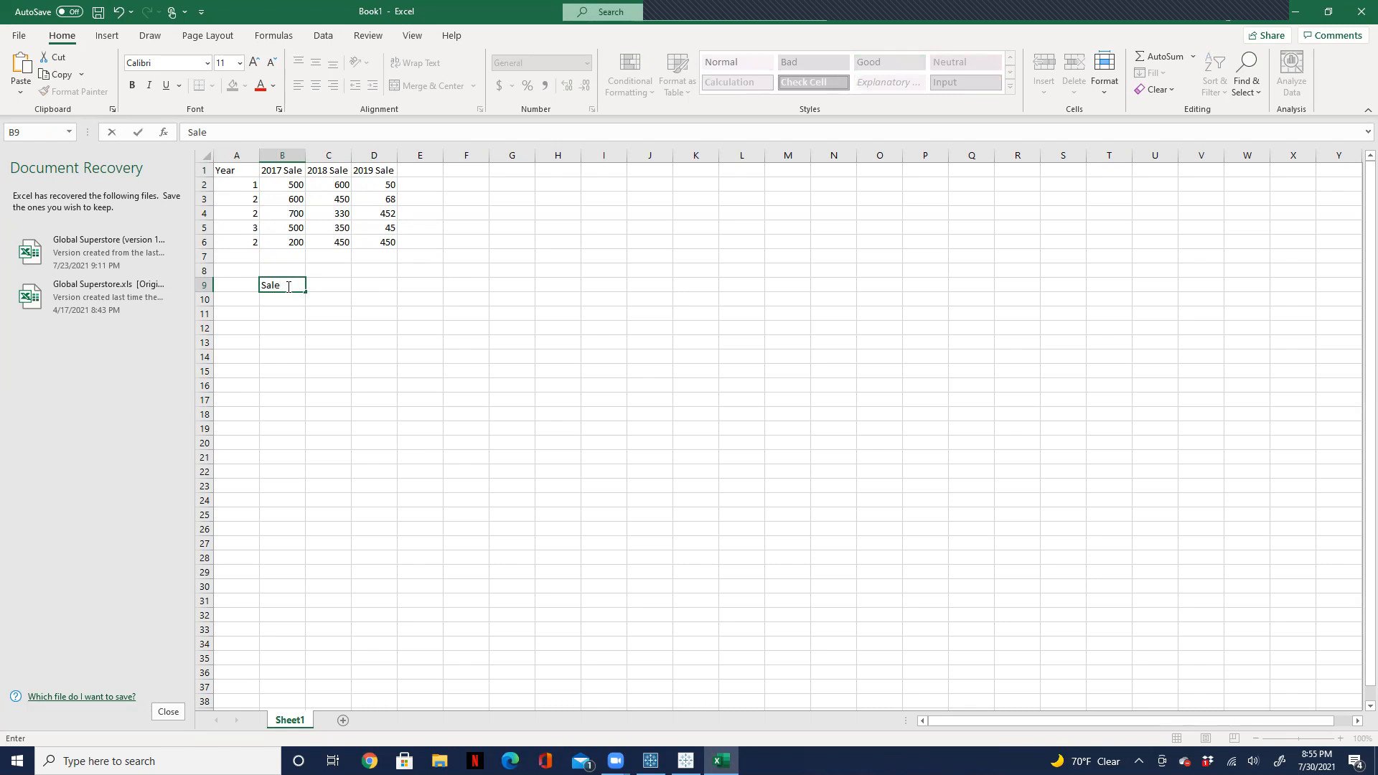
key(Tab)
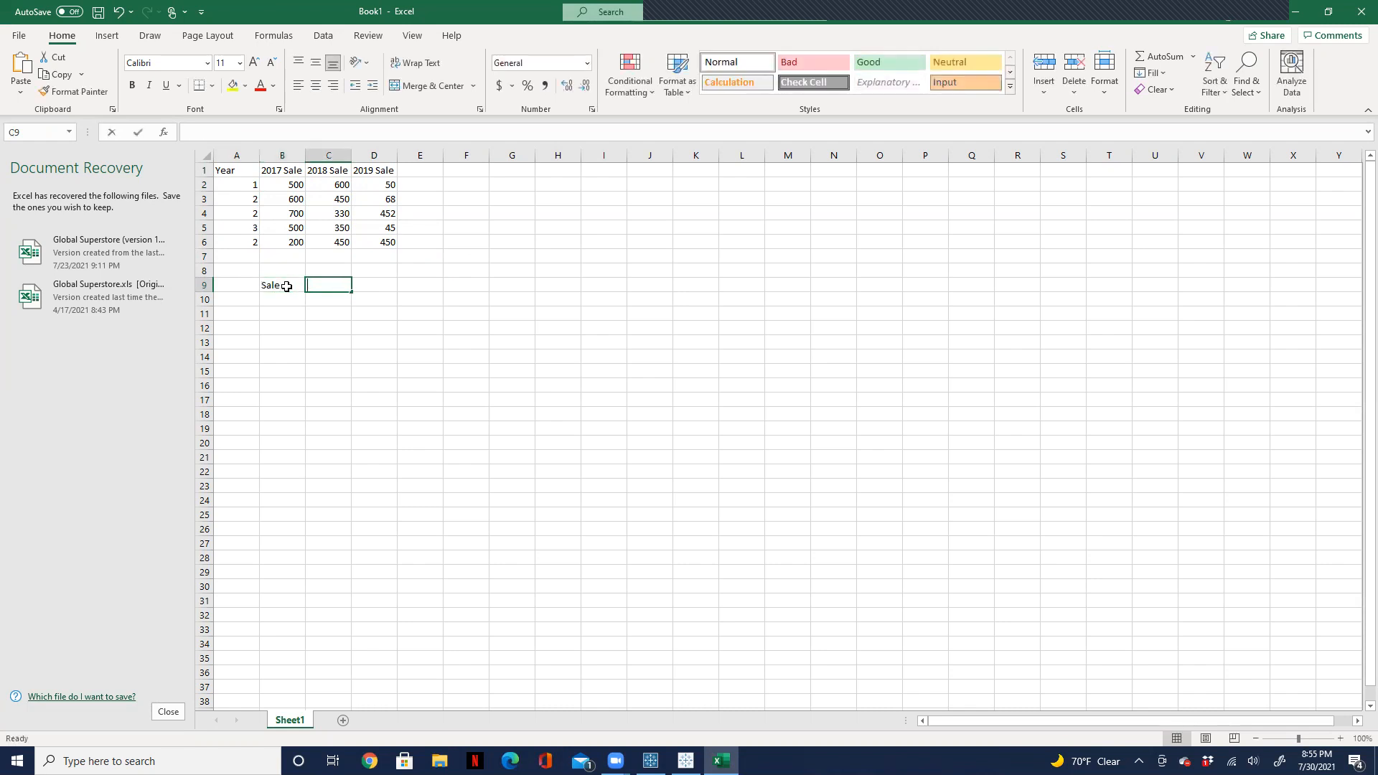
text(Sale Value)
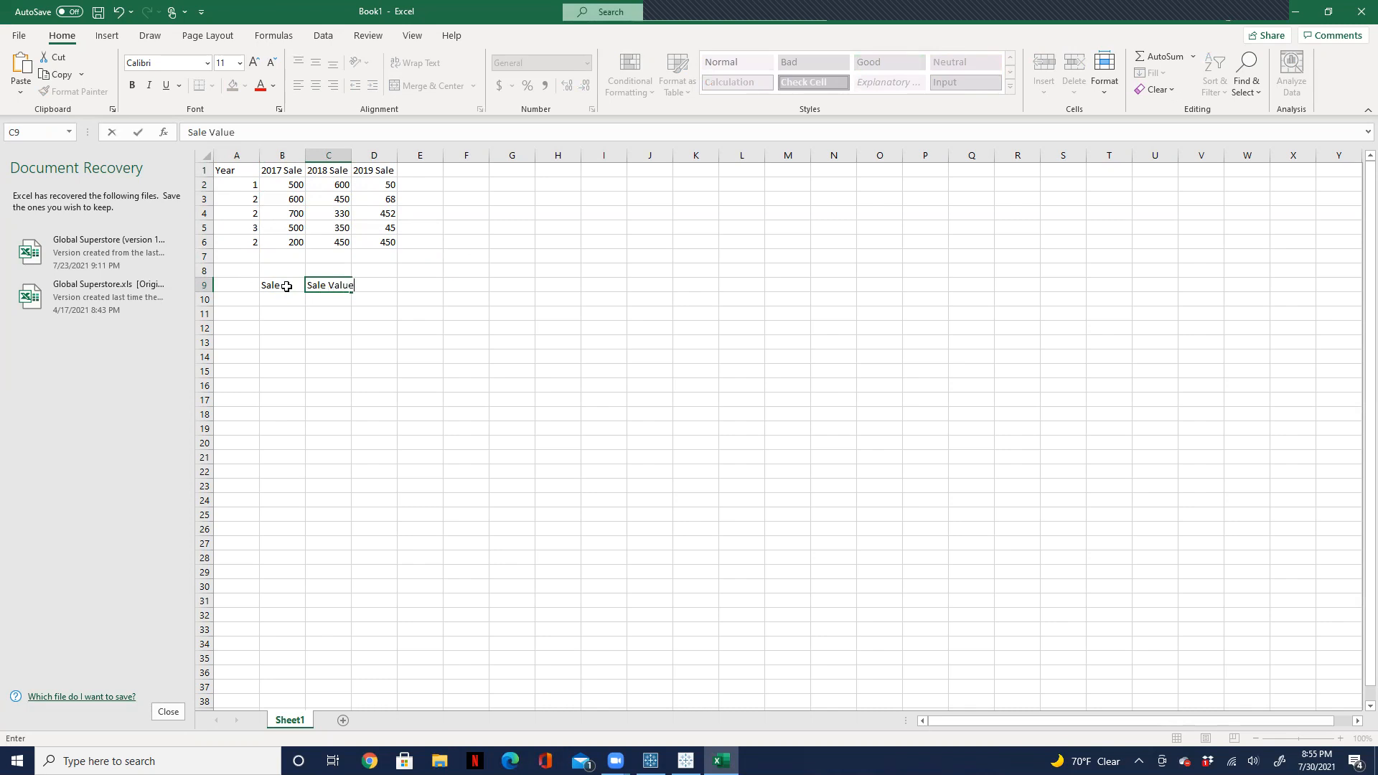
click(275, 287)
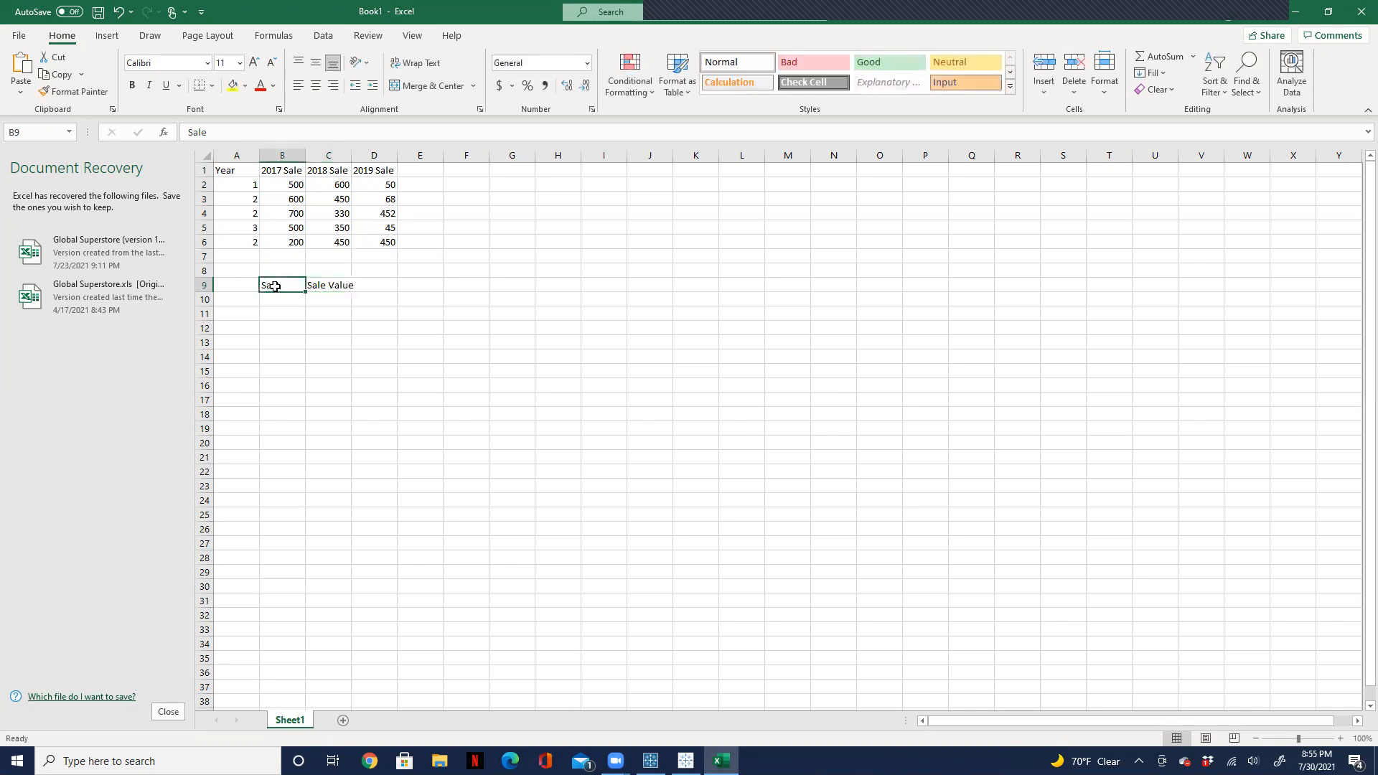
text(Sale Year)
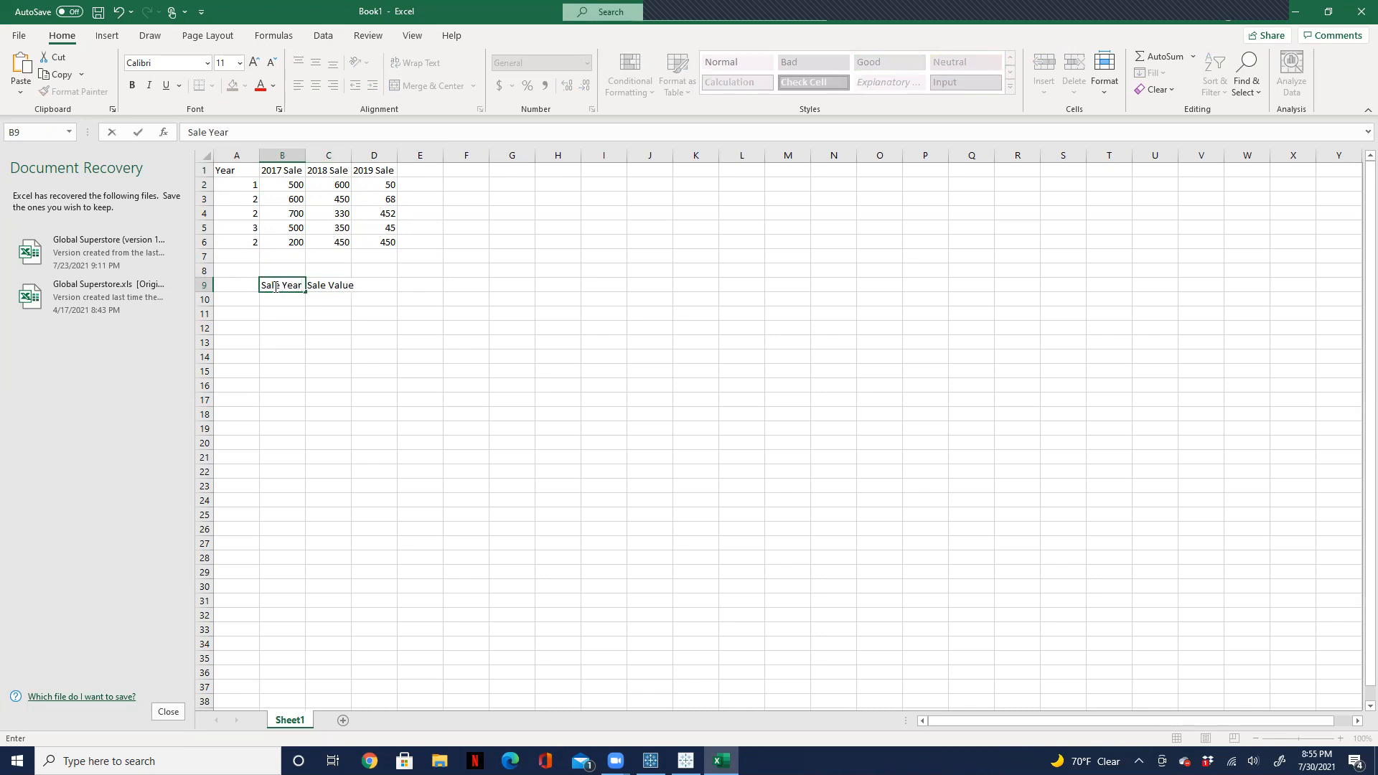
Step: Fill the Sale Year column with 2017, 2018 and 2019 in B10:B12
click(320, 312)
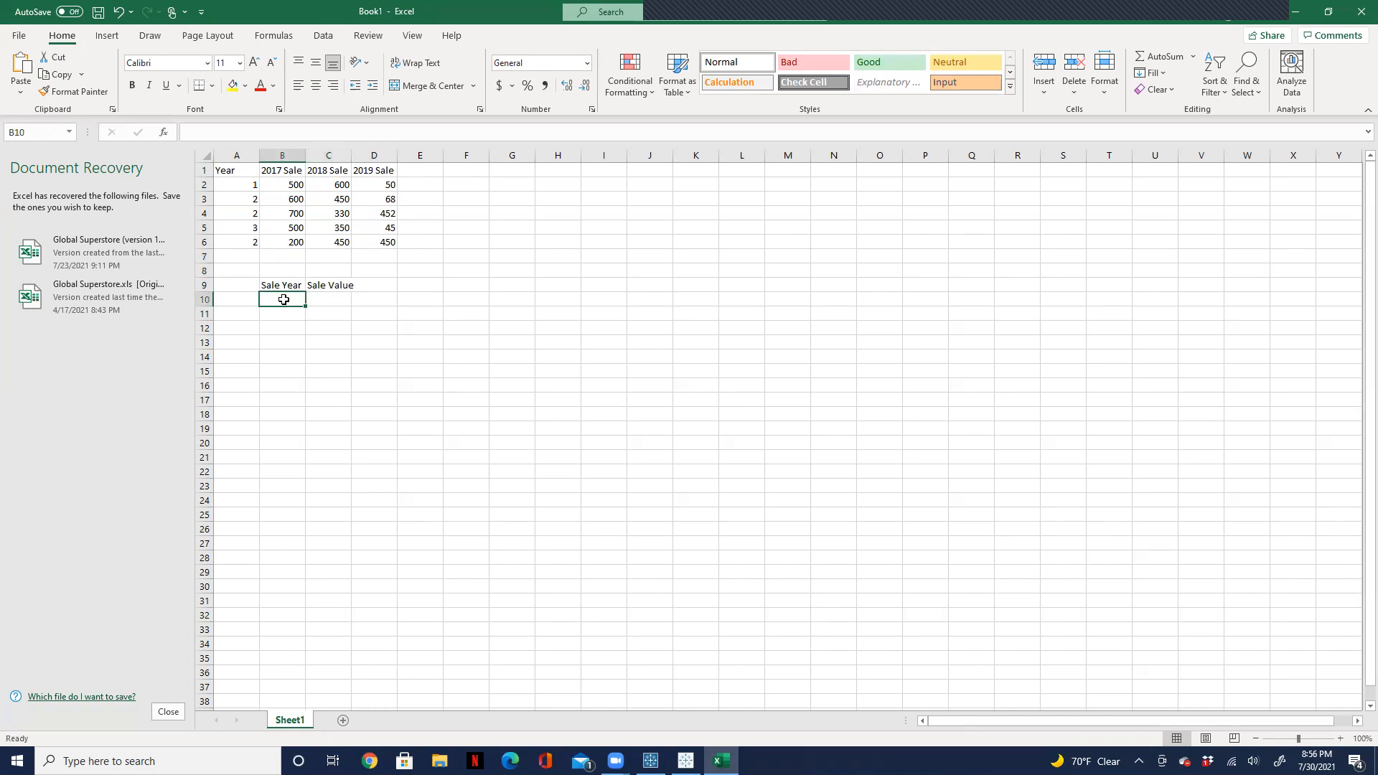
text(2017)
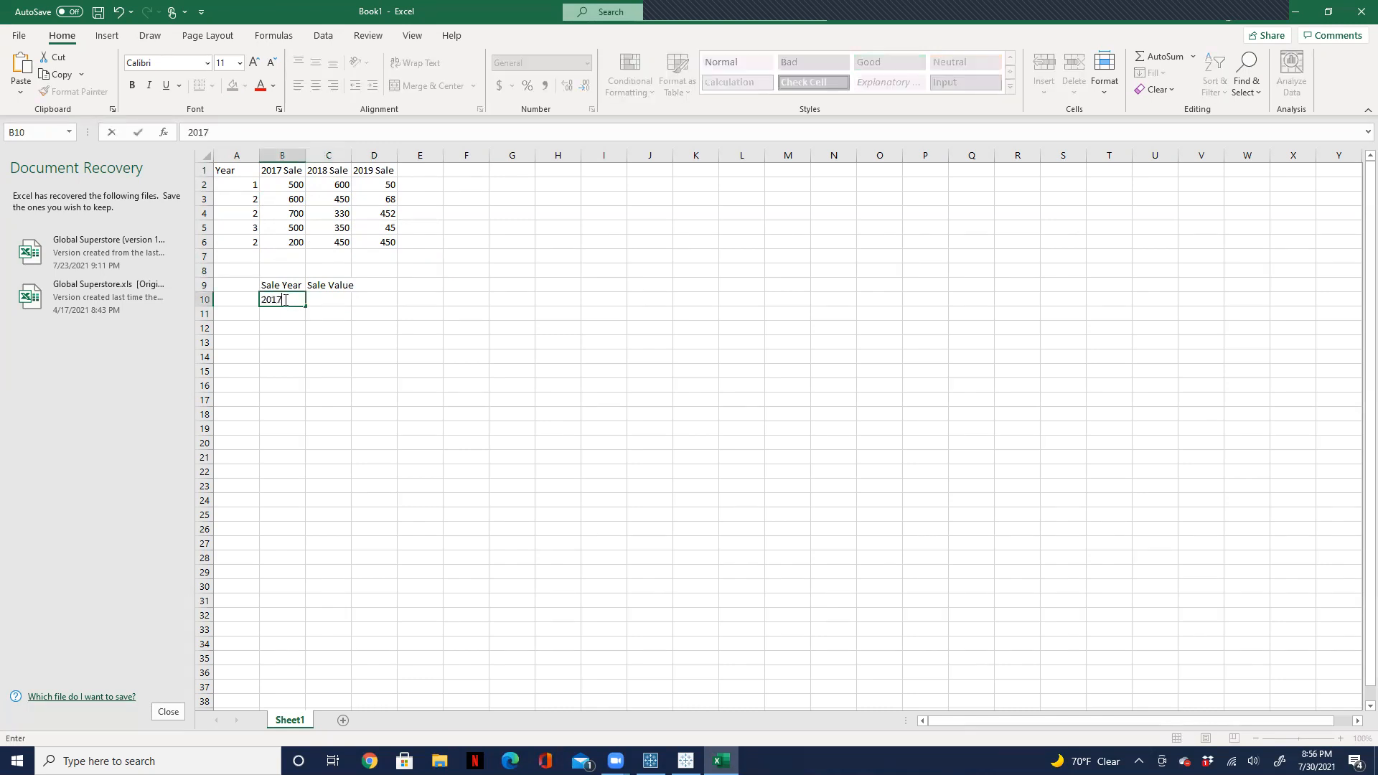
key(Return)
text(201)
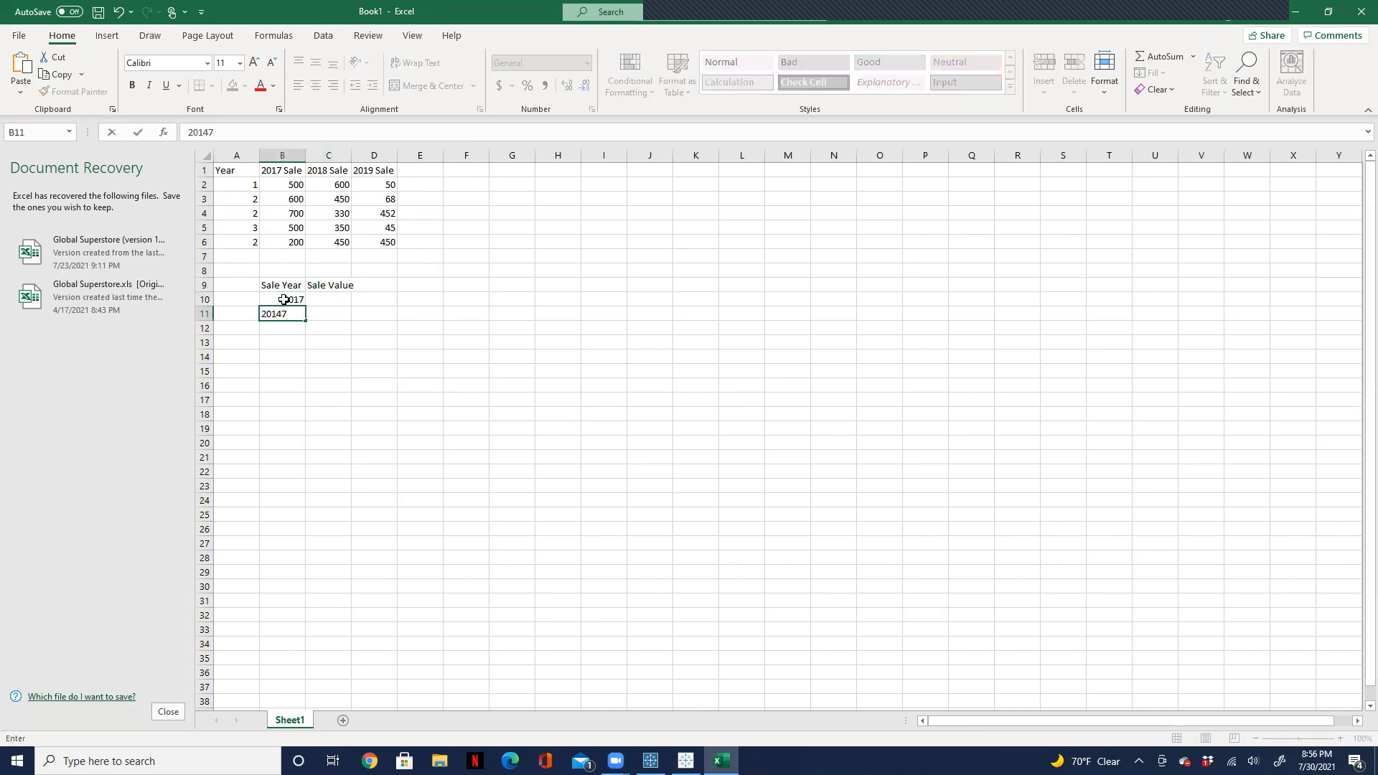
text(8)
key(Return)
text(2019)
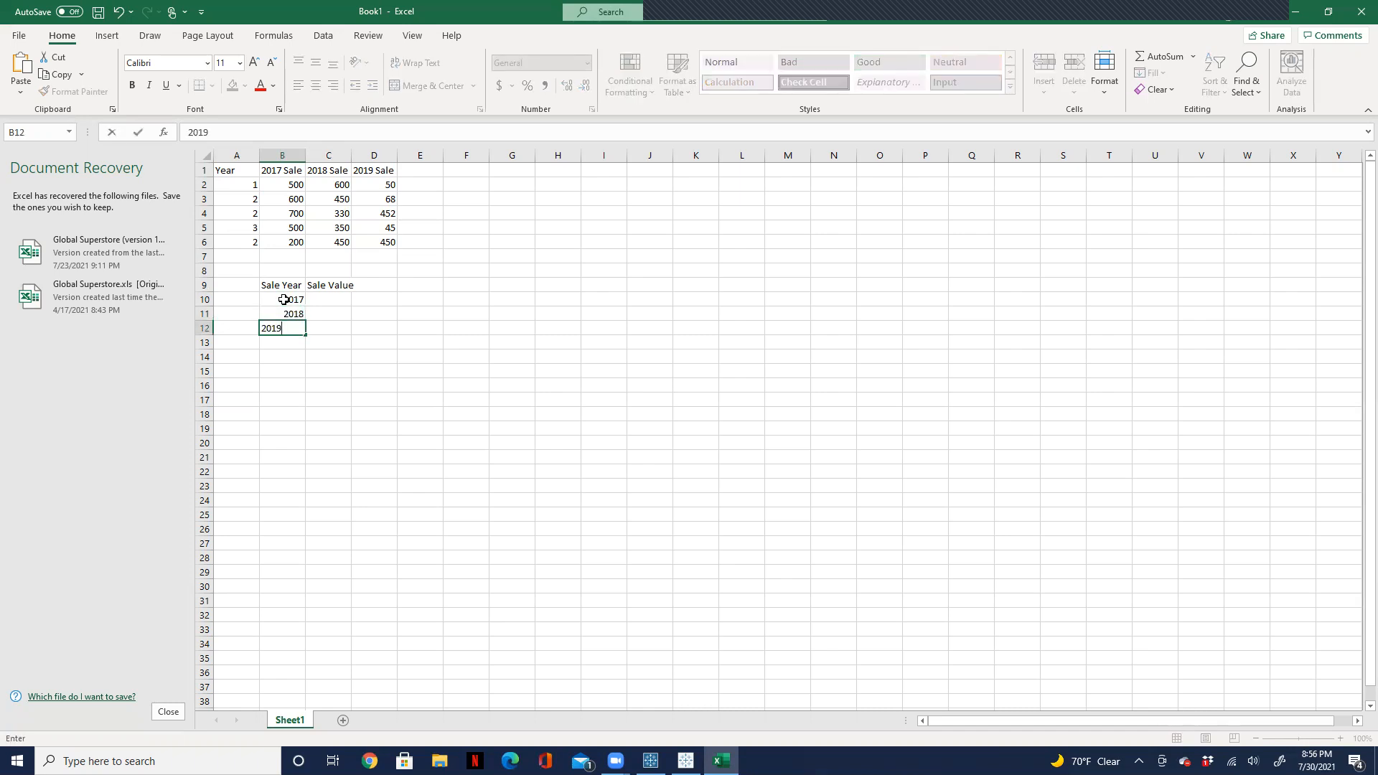
click(335, 181)
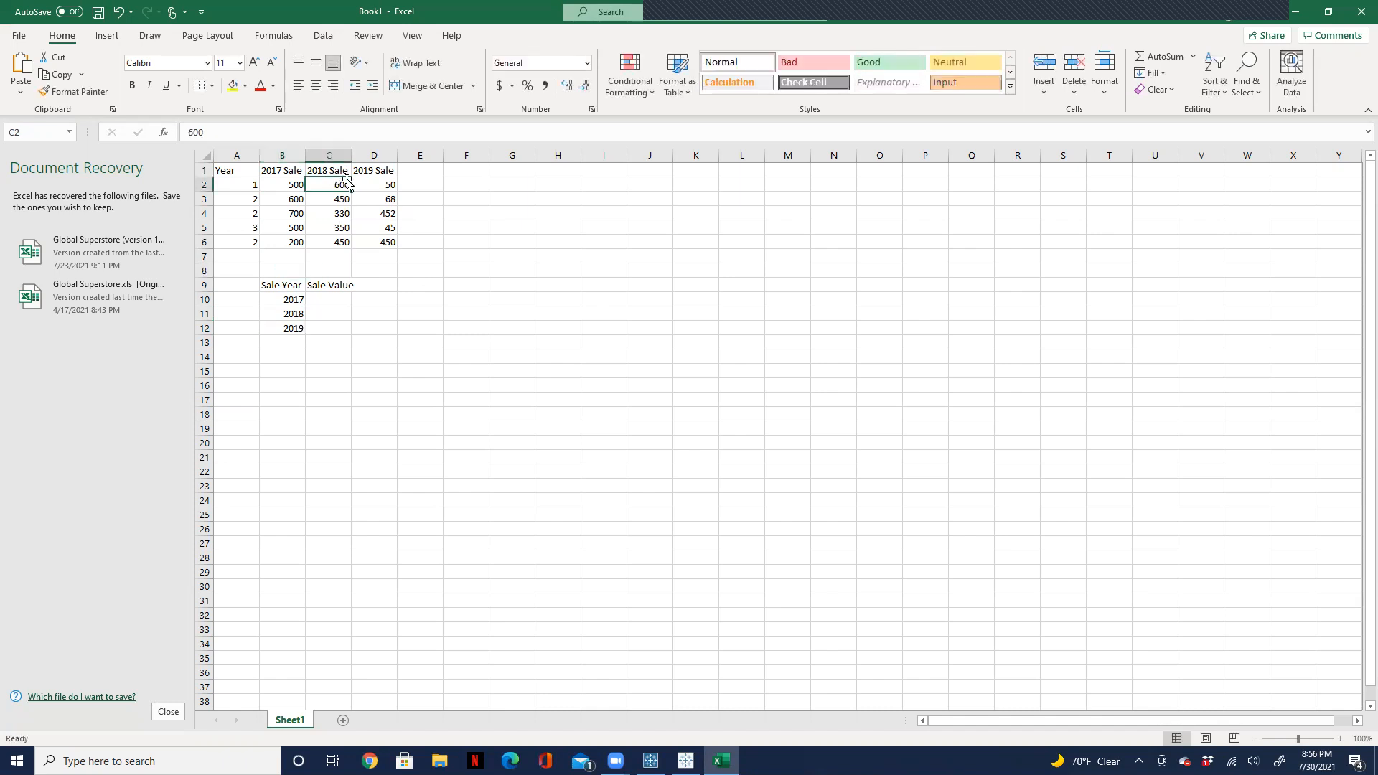
Step: Fill the Sale Value column with 500, 600 and 50 in C10:C12
click(322, 302)
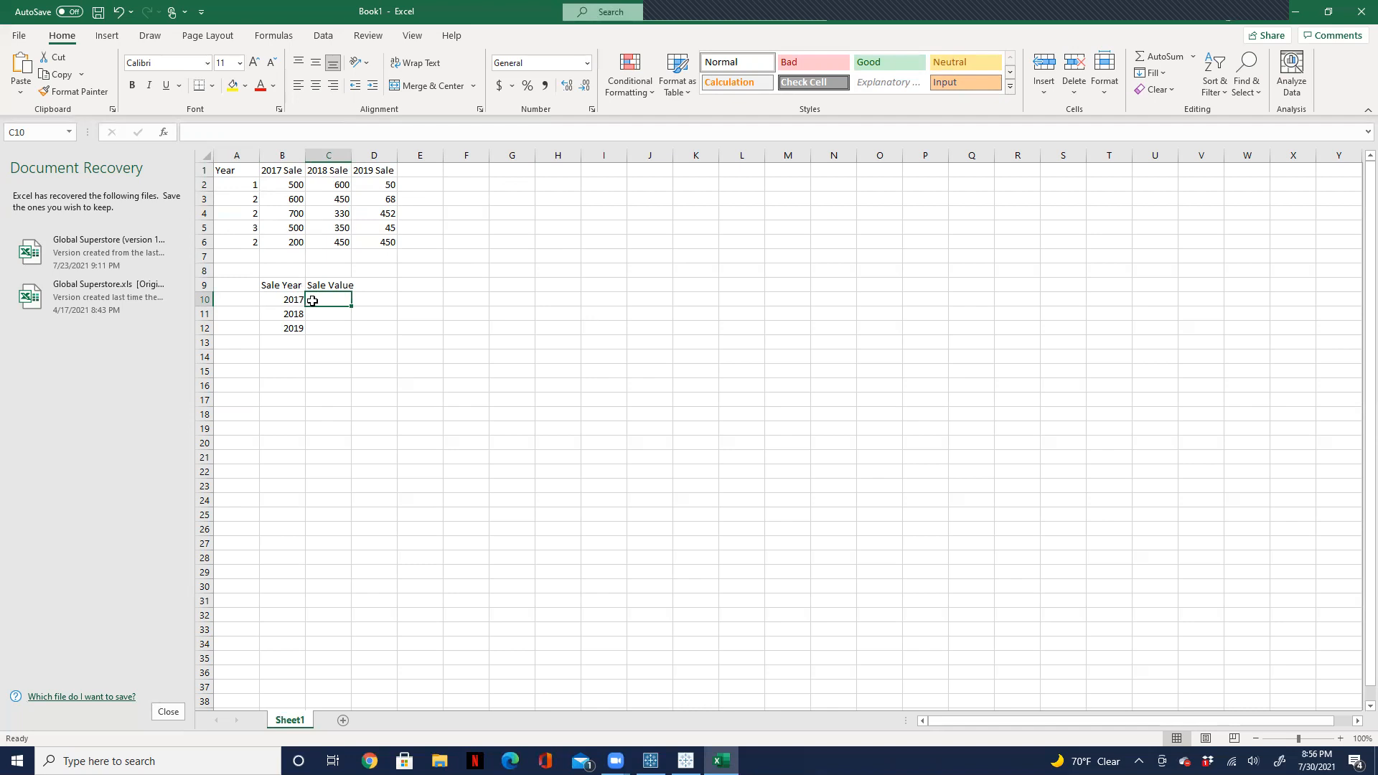
text(500)
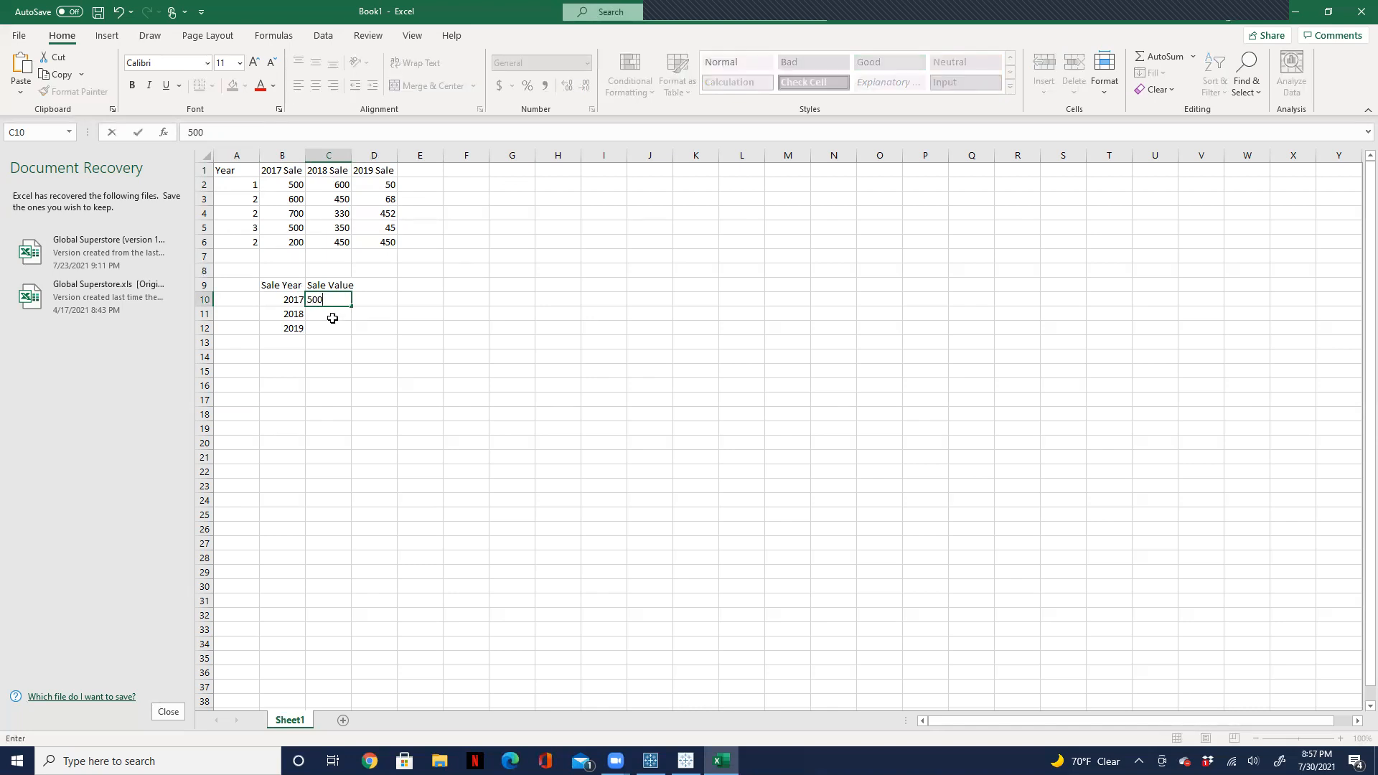
key(Return)
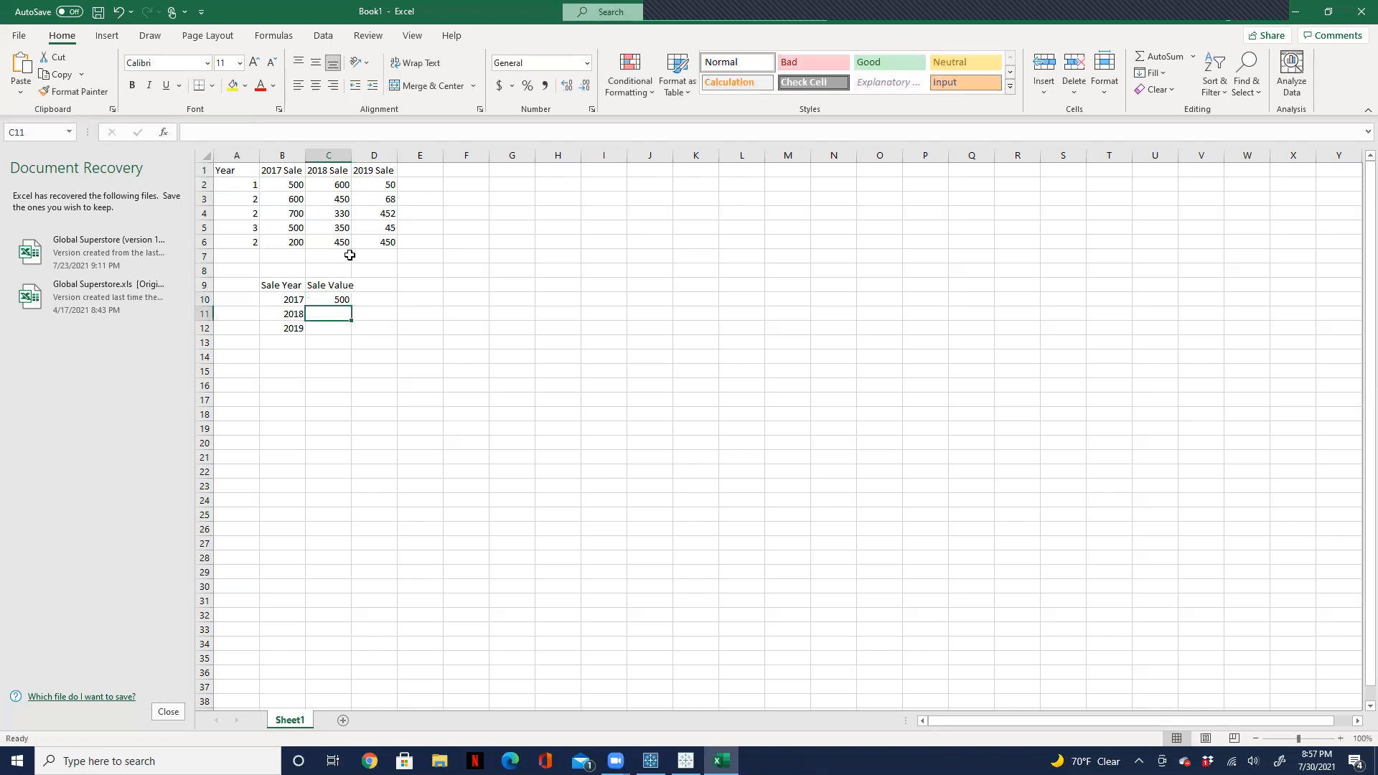
text(600)
key(Return)
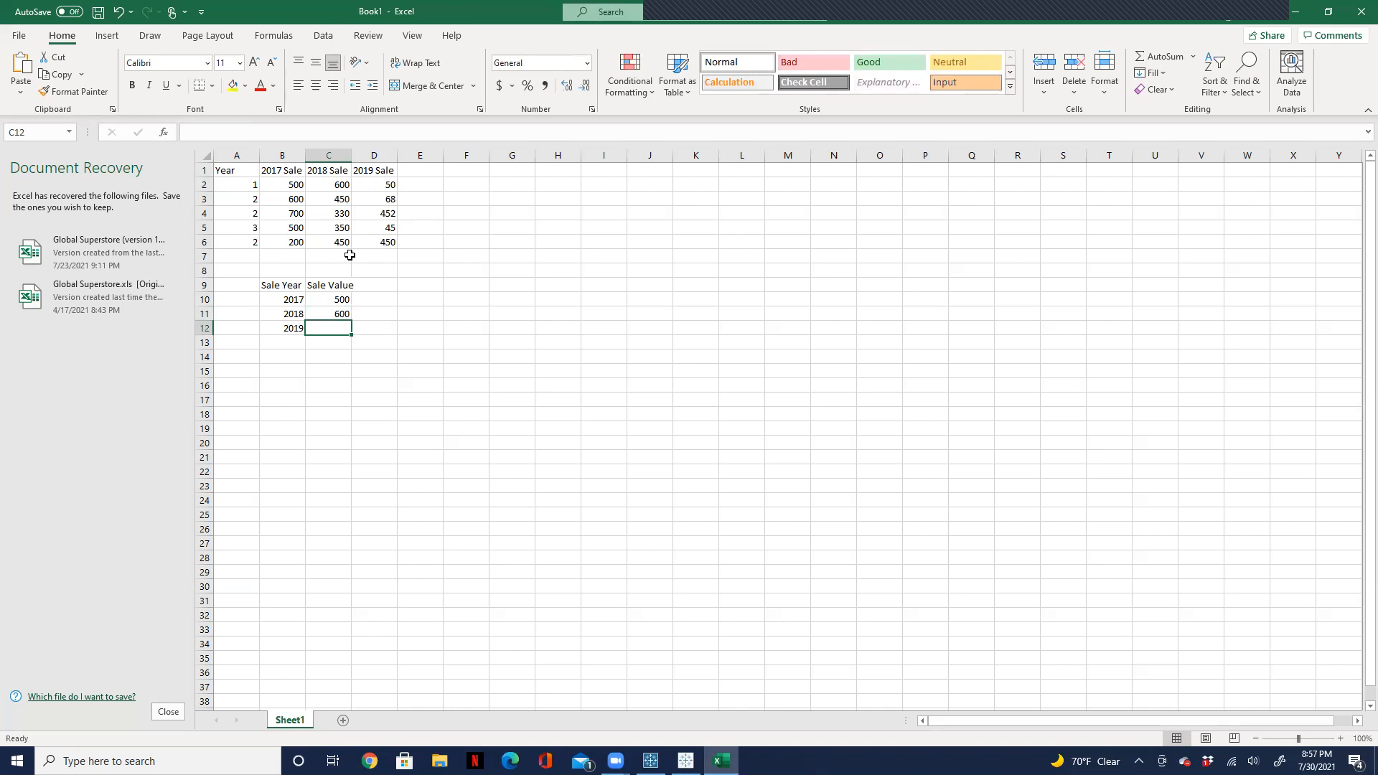
text(50)
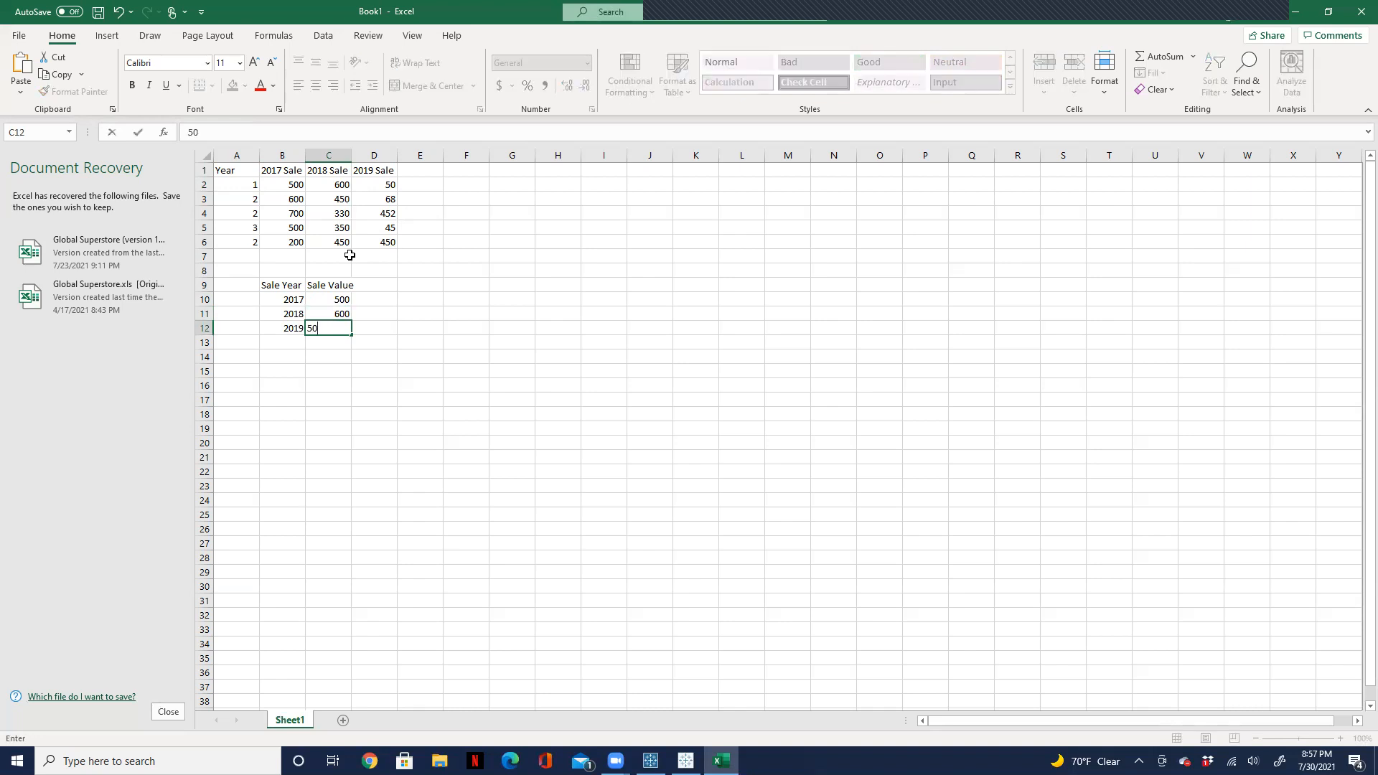
Step: Add two more rows to the second table: 2017 with 600 in row 13 and 2018 with 450 in row 14
click(278, 347)
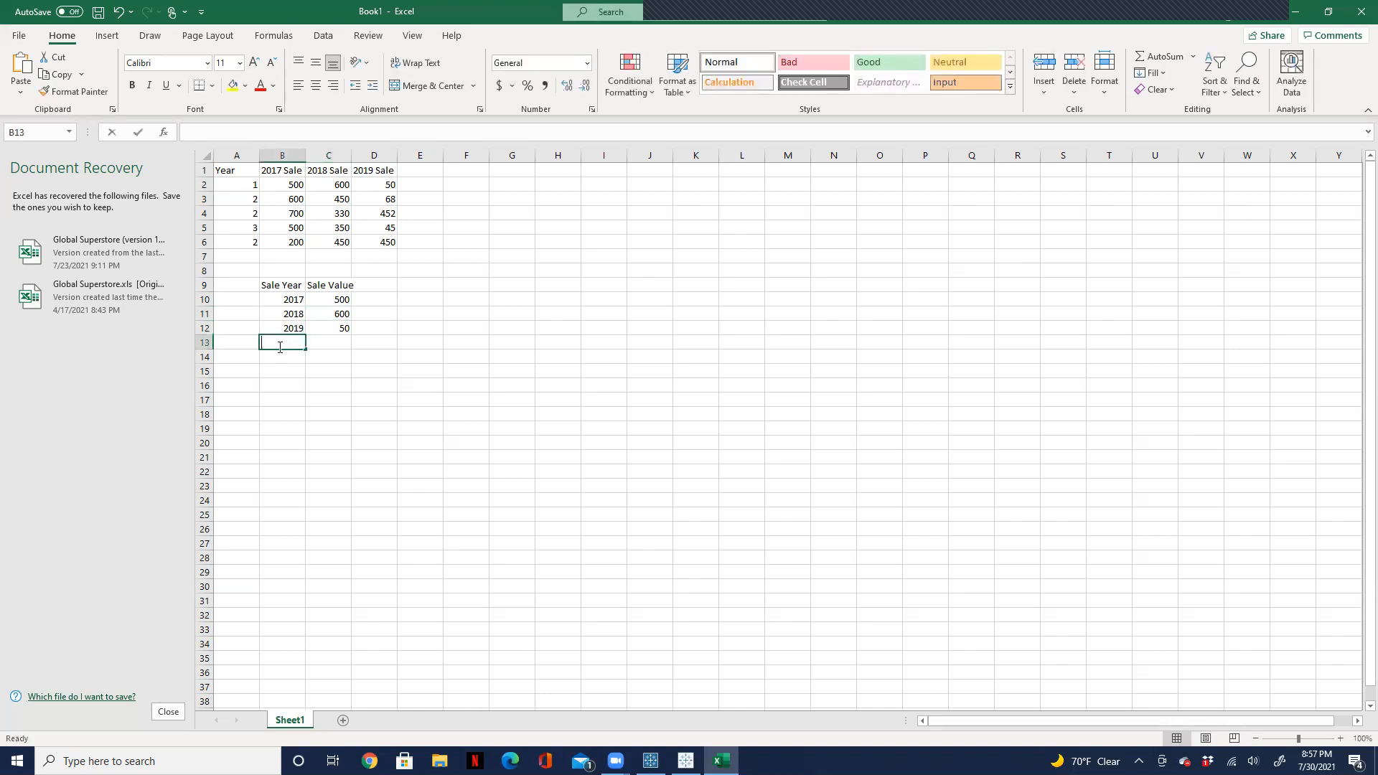
text(2017)
key(Tab)
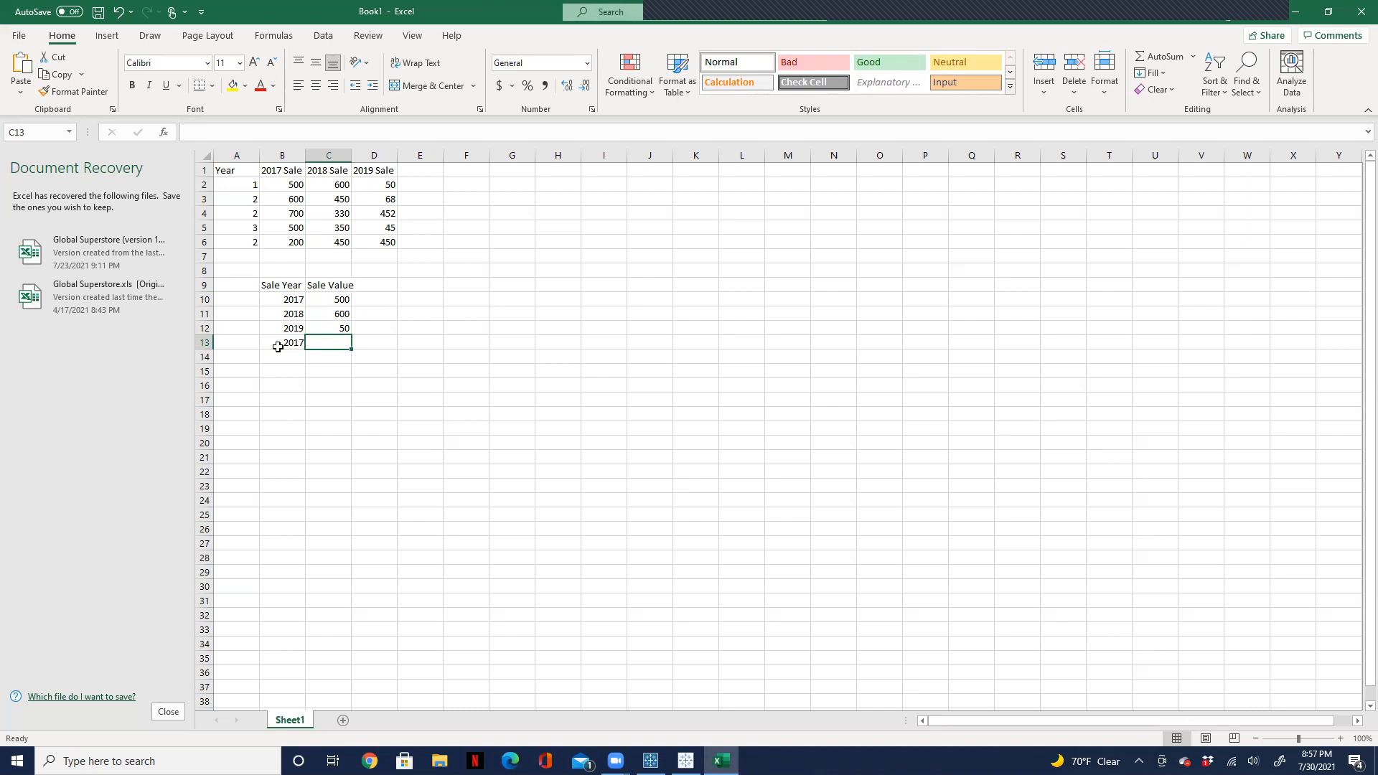
text(600)
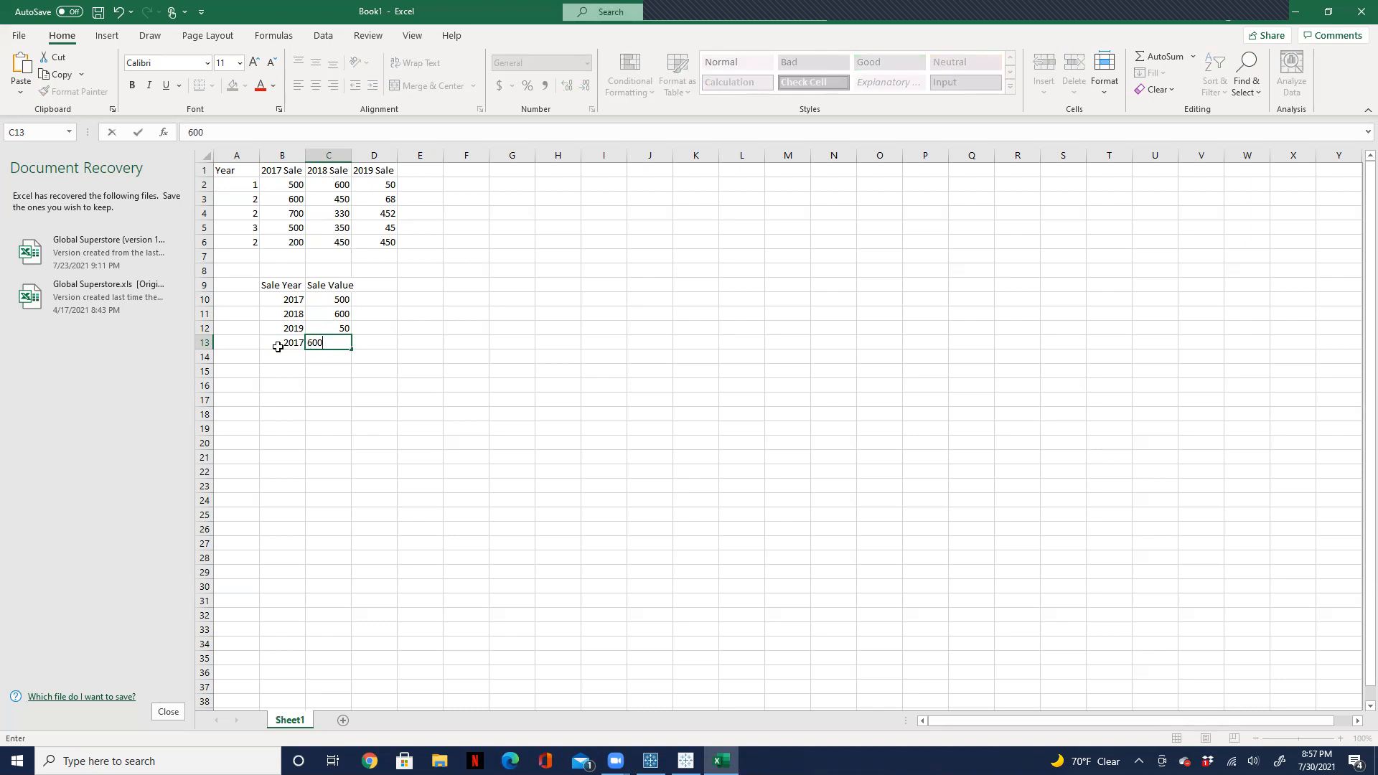
key(Return)
click(278, 351)
text(2018)
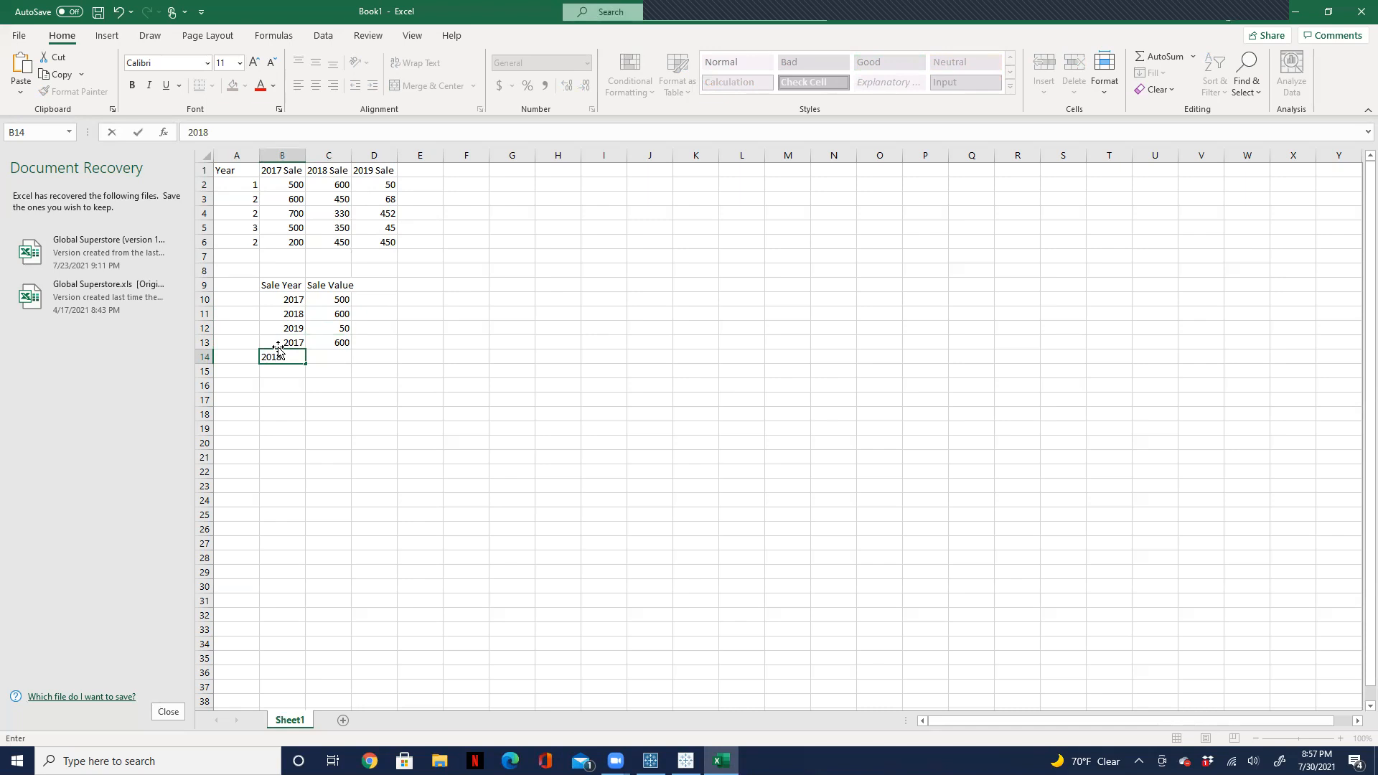
key(Tab)
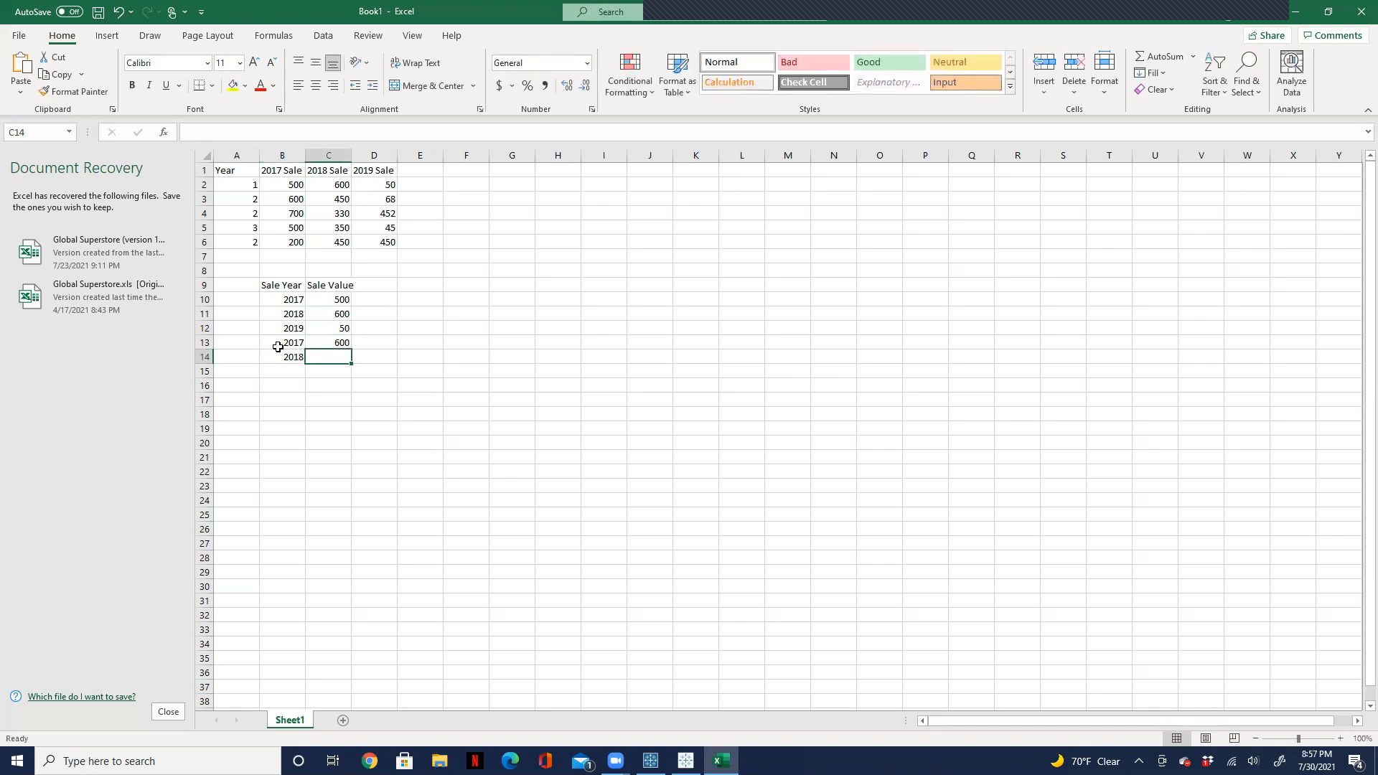
text(450)
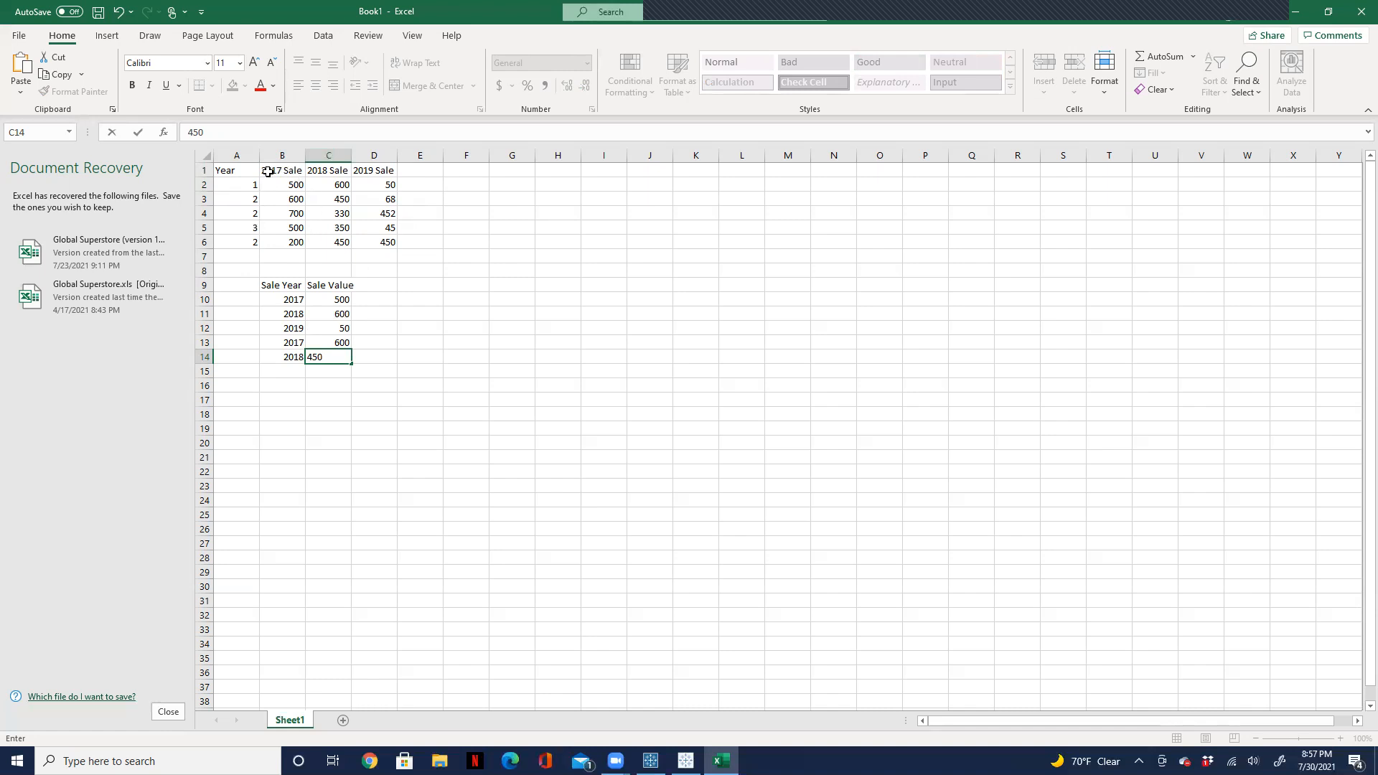
Step: Highlight the three yearly sale headers in B1:D1, then clear the highlight by selecting an empty cell below the tables
drag(266, 171, 384, 172)
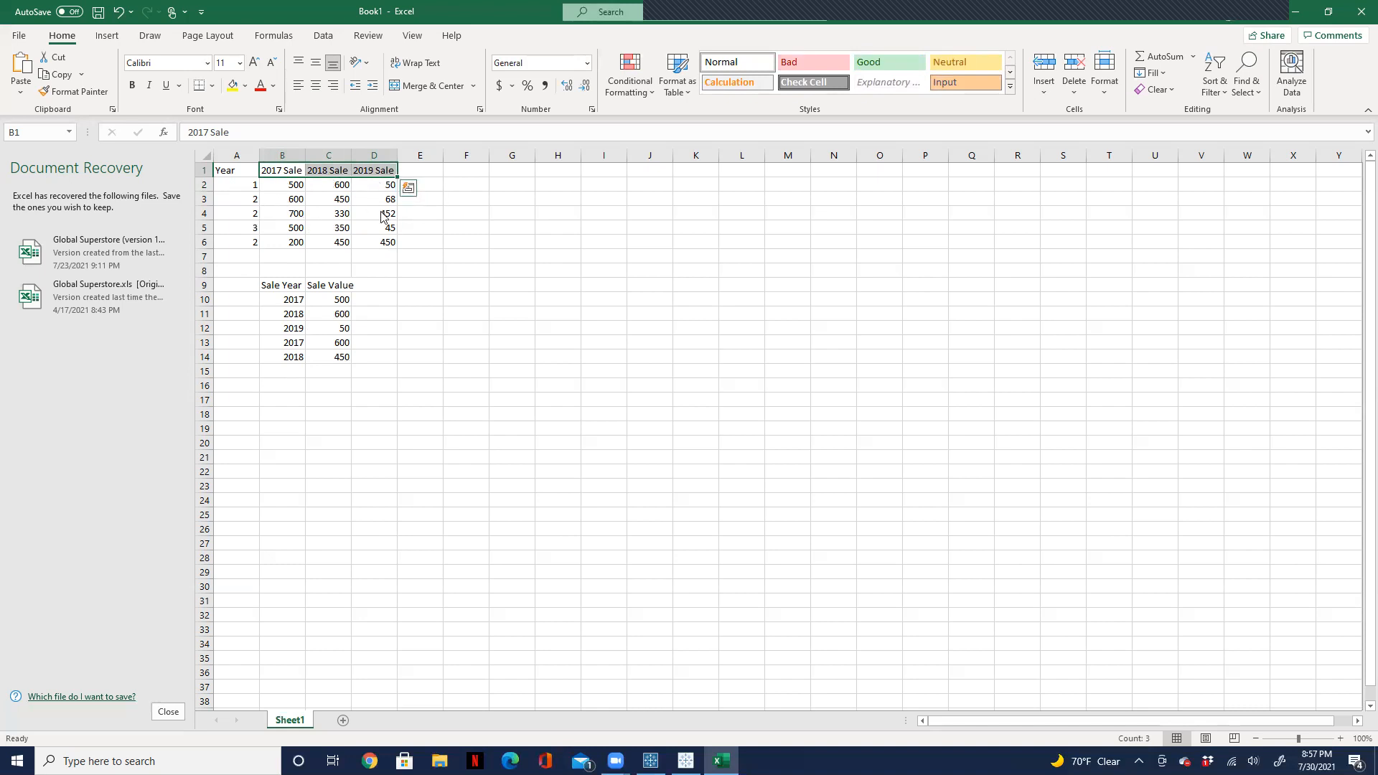
click(347, 356)
click(331, 403)
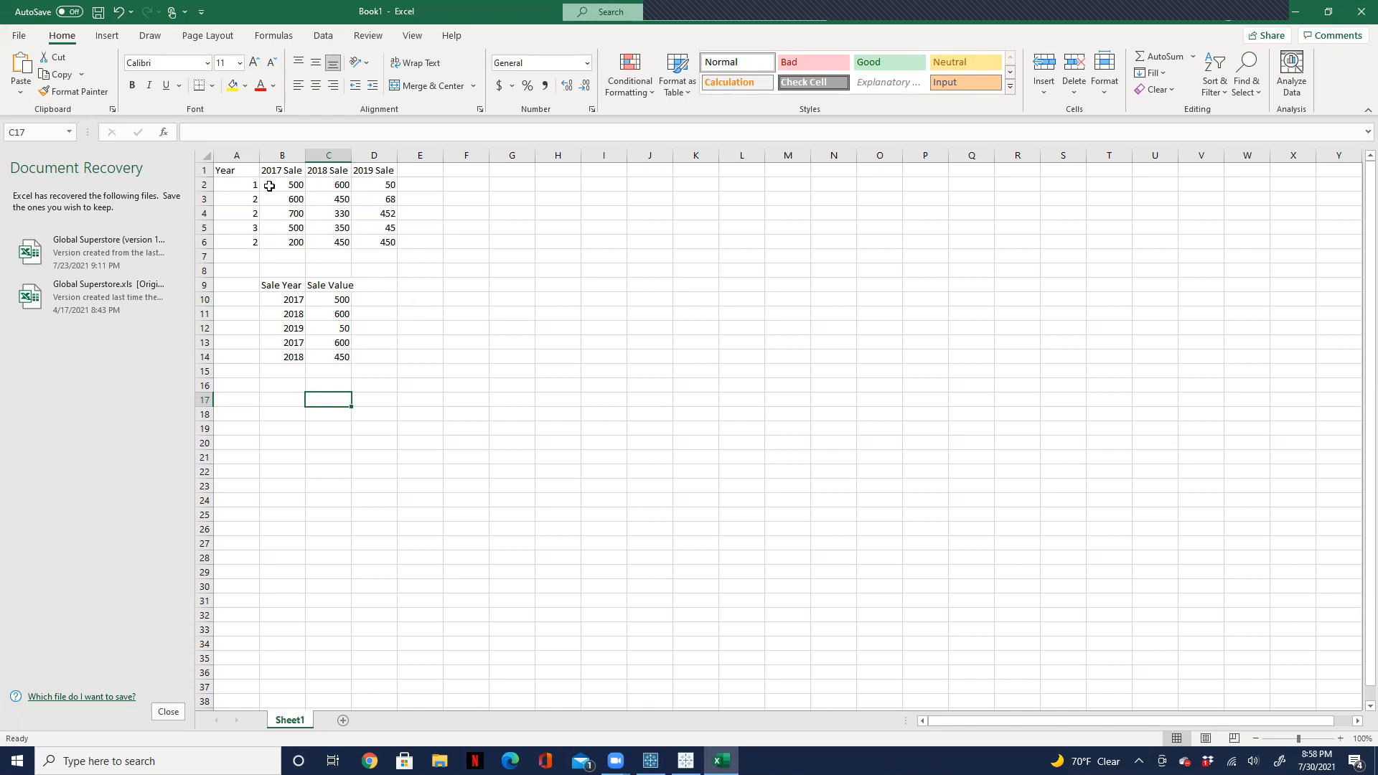
Step: Select the three yearly sale columns with their headers, B1:D6
click(270, 175)
drag(269, 175, 384, 243)
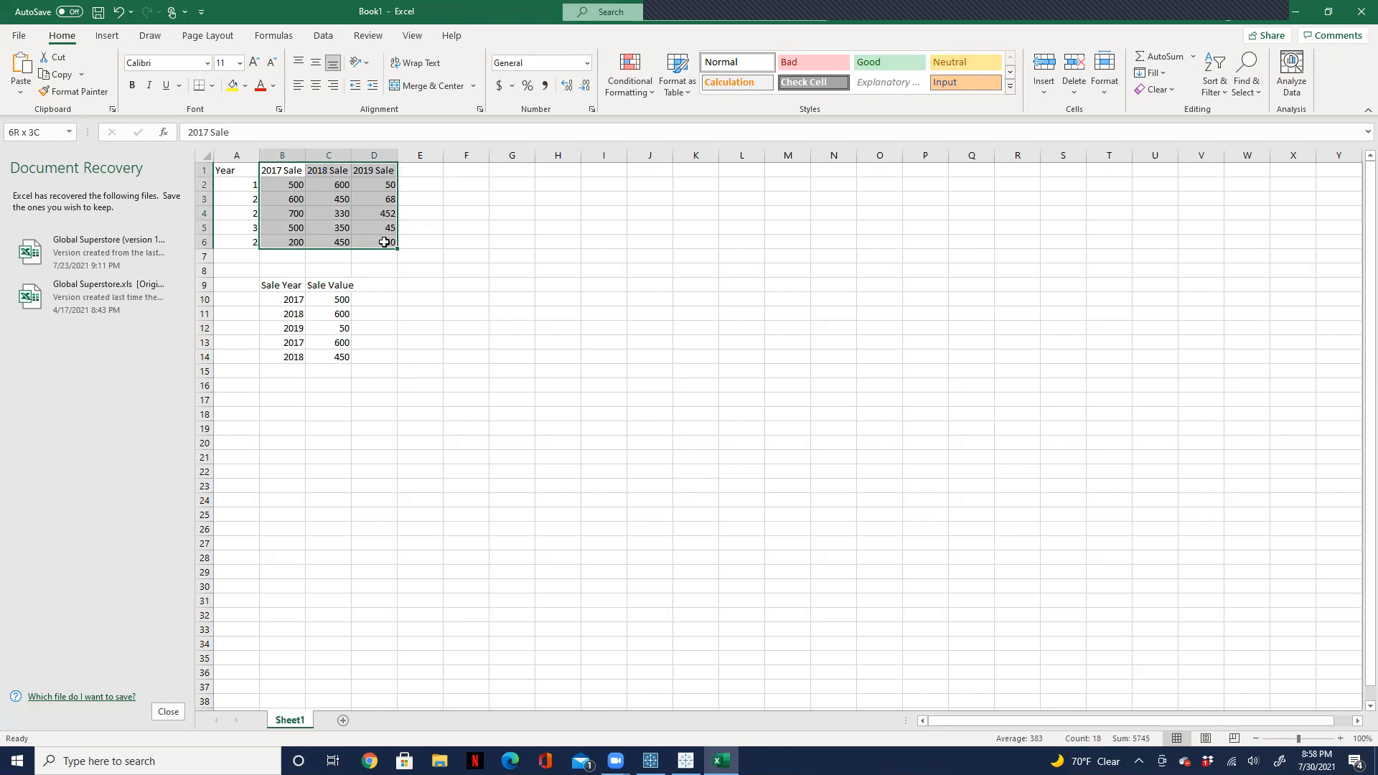
drag(384, 242, 384, 243)
click(325, 37)
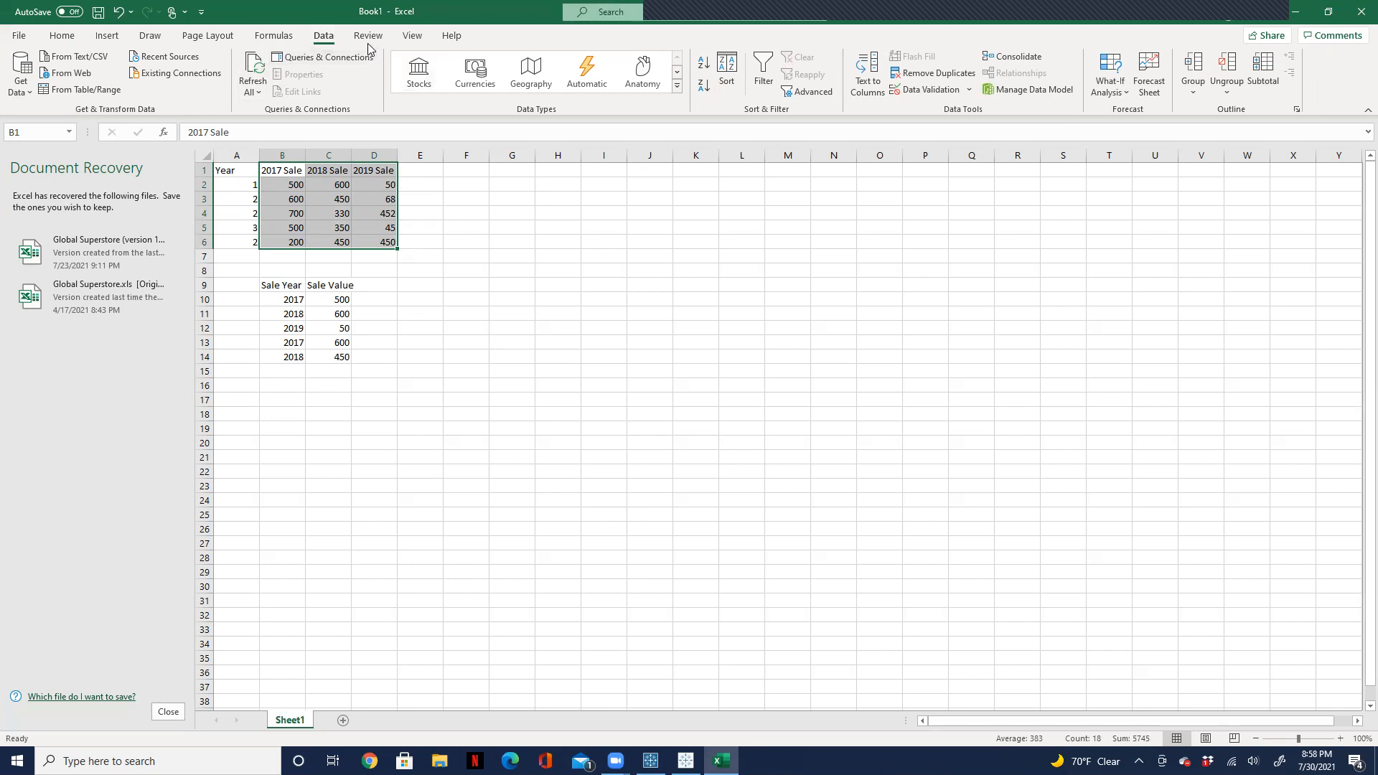
click(289, 40)
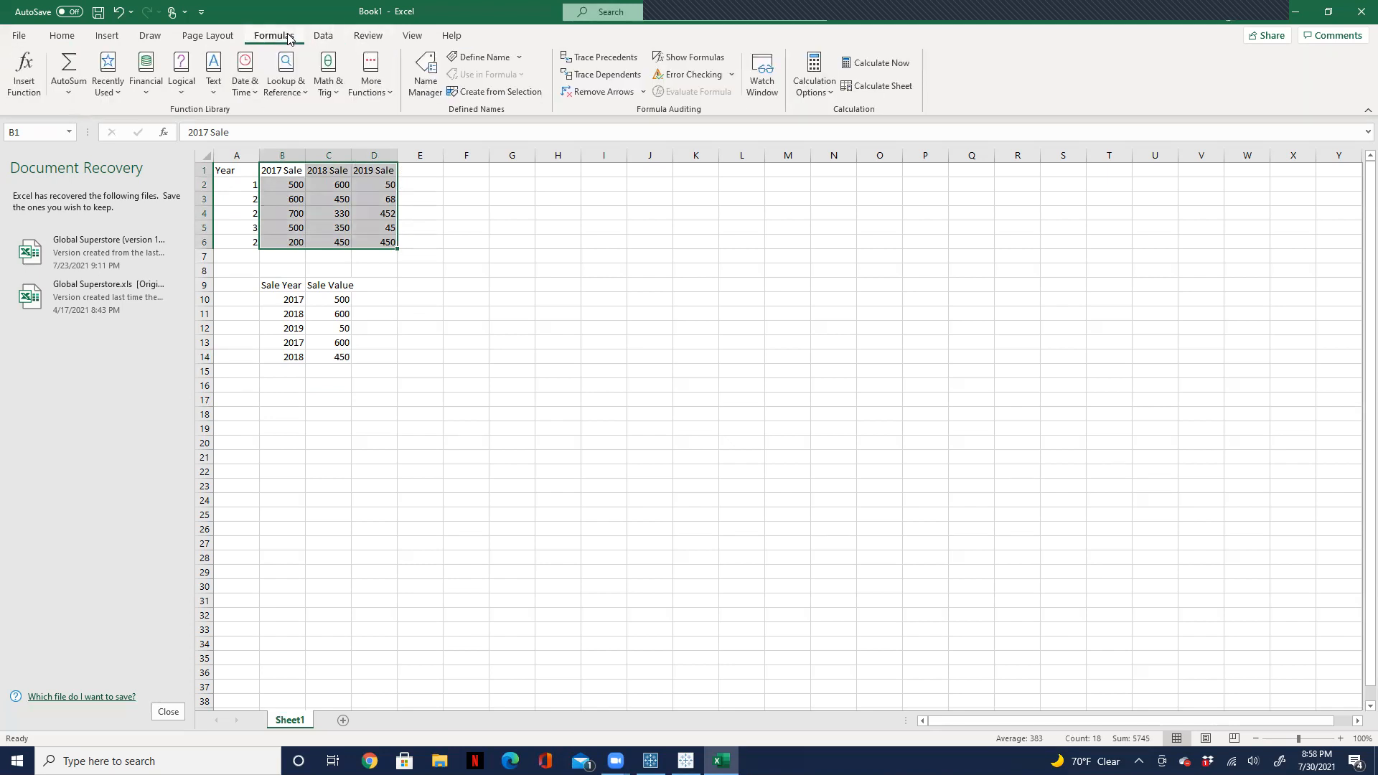
right_click(310, 190)
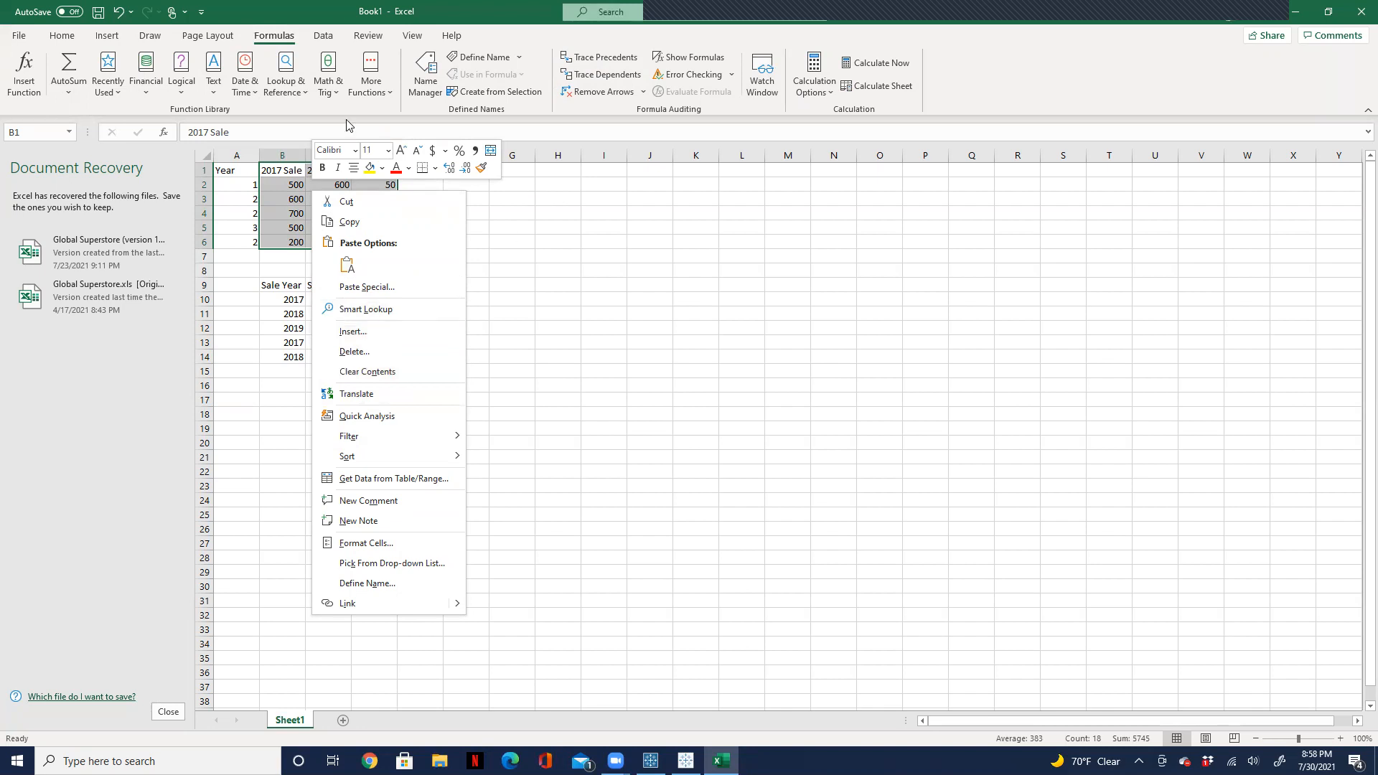
click(110, 42)
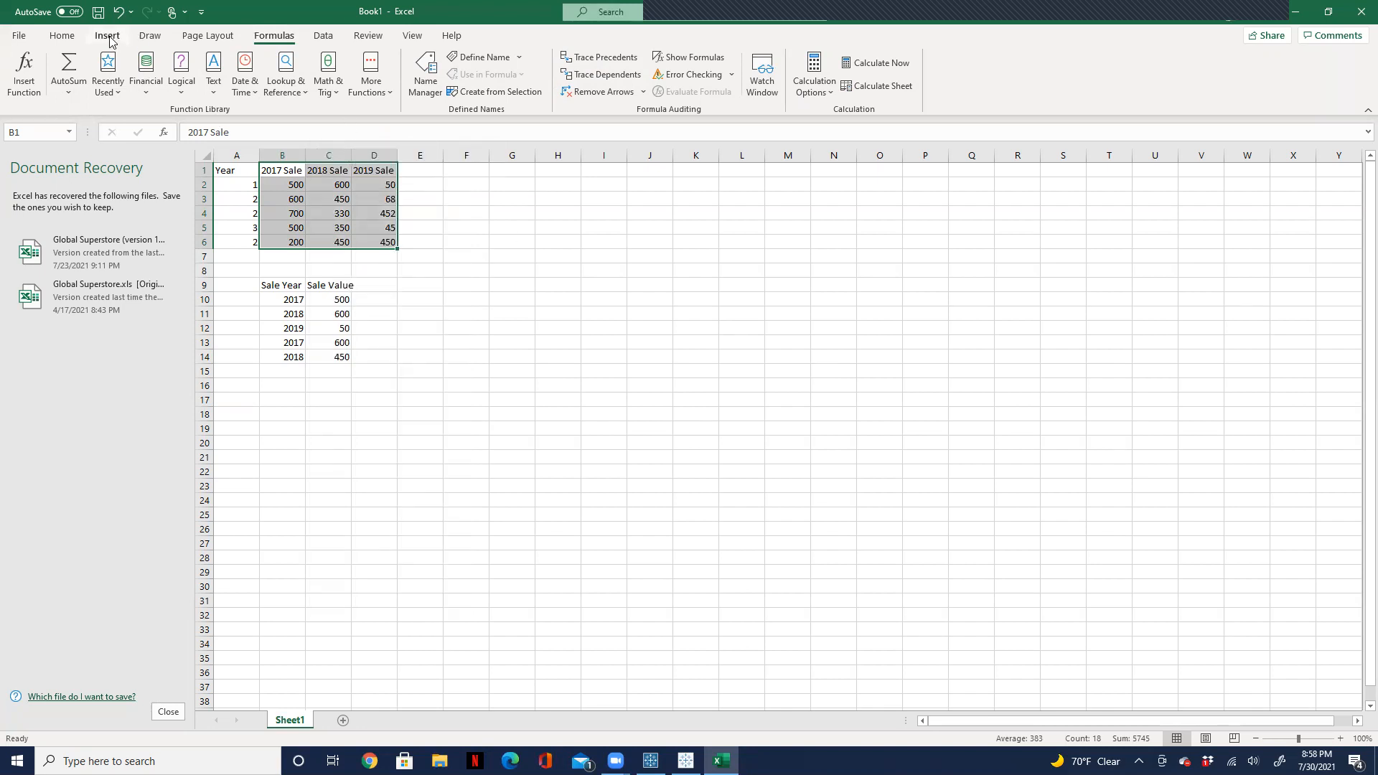
Step: Create a PivotTable from the selected range B1:D6 on a new worksheet
click(107, 36)
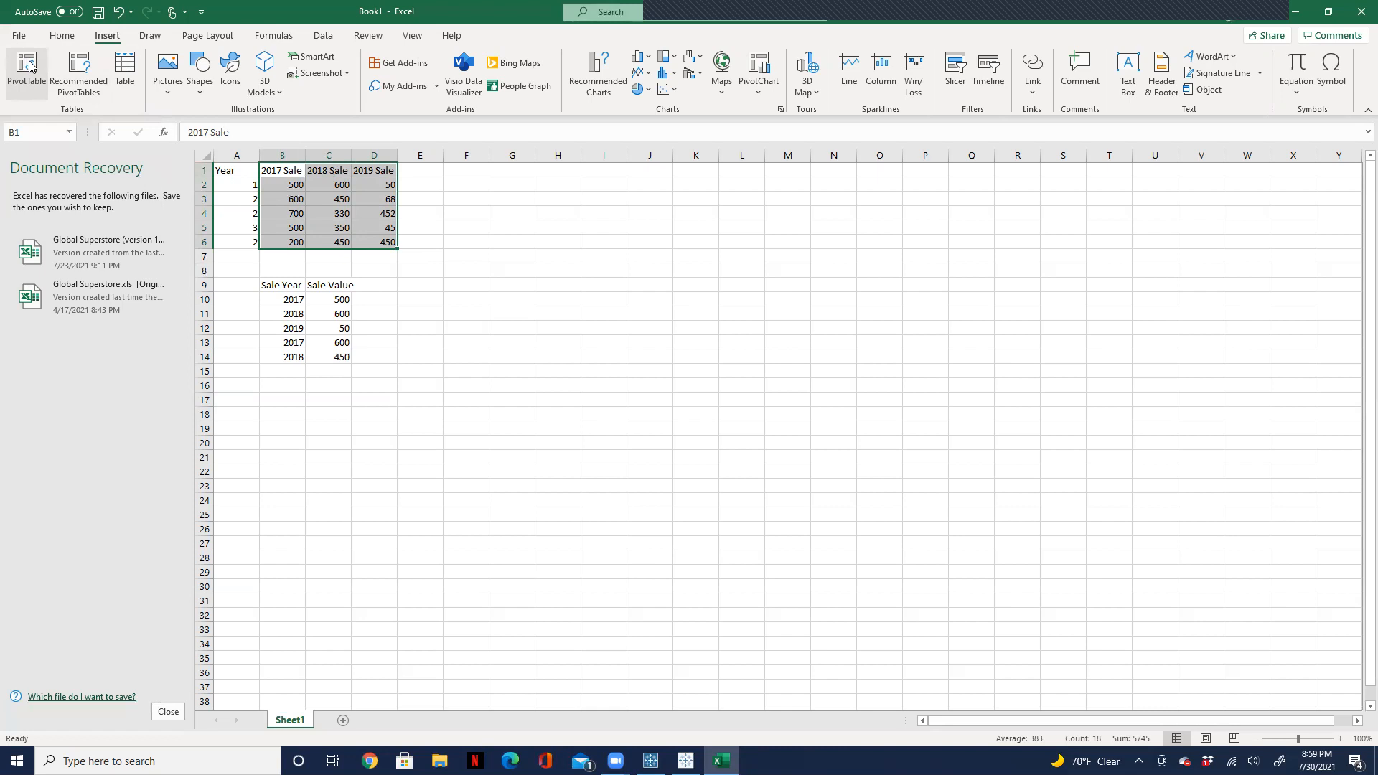
click(28, 66)
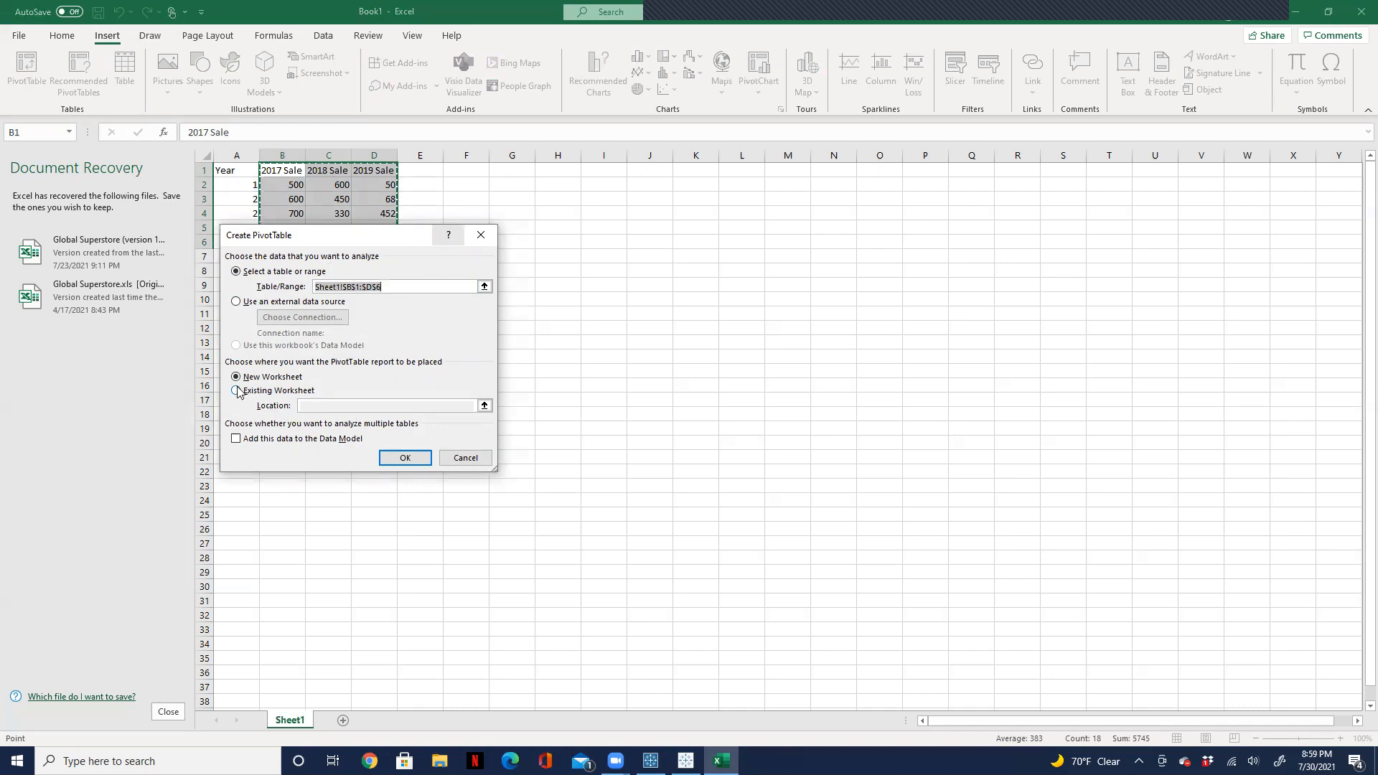
click(404, 461)
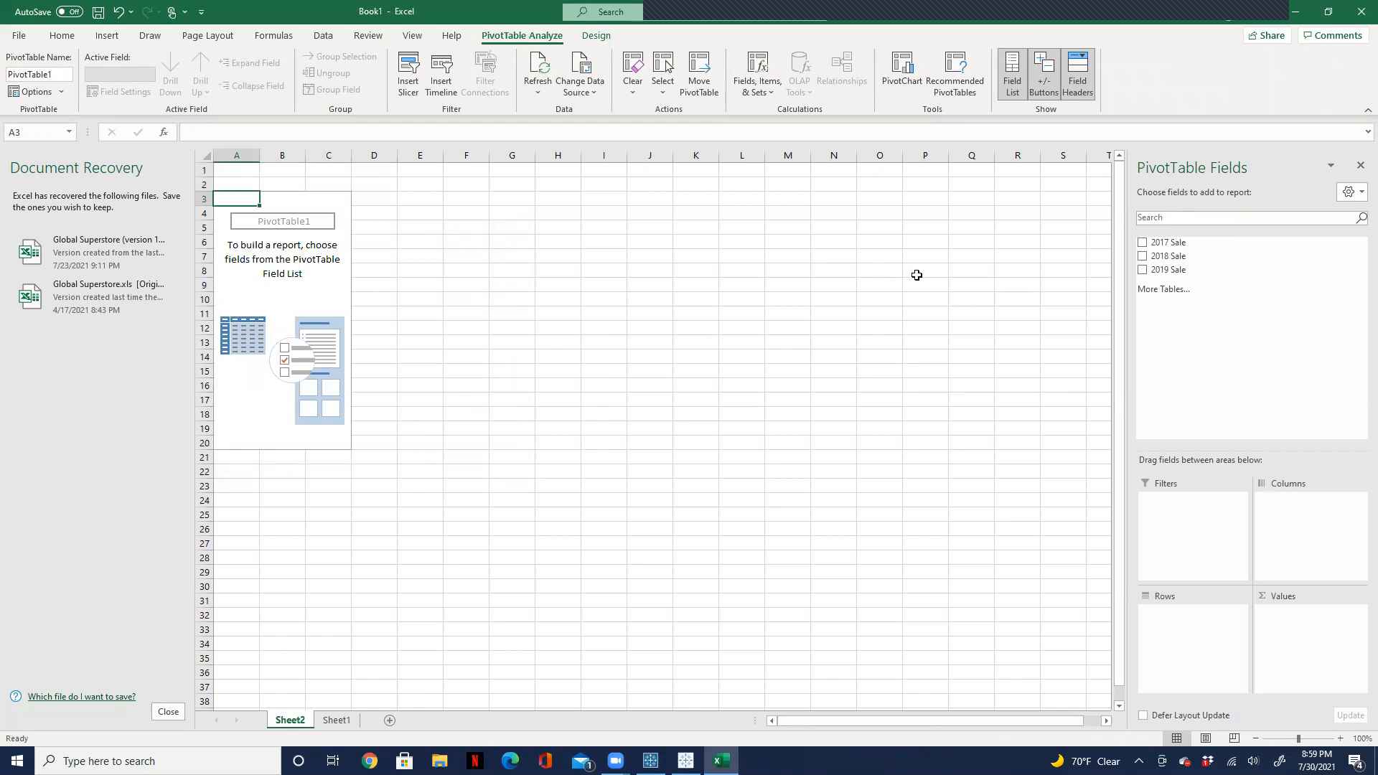
Step: Create a new PivotTable based on the Data Model so that multiple tables can be used
click(462, 284)
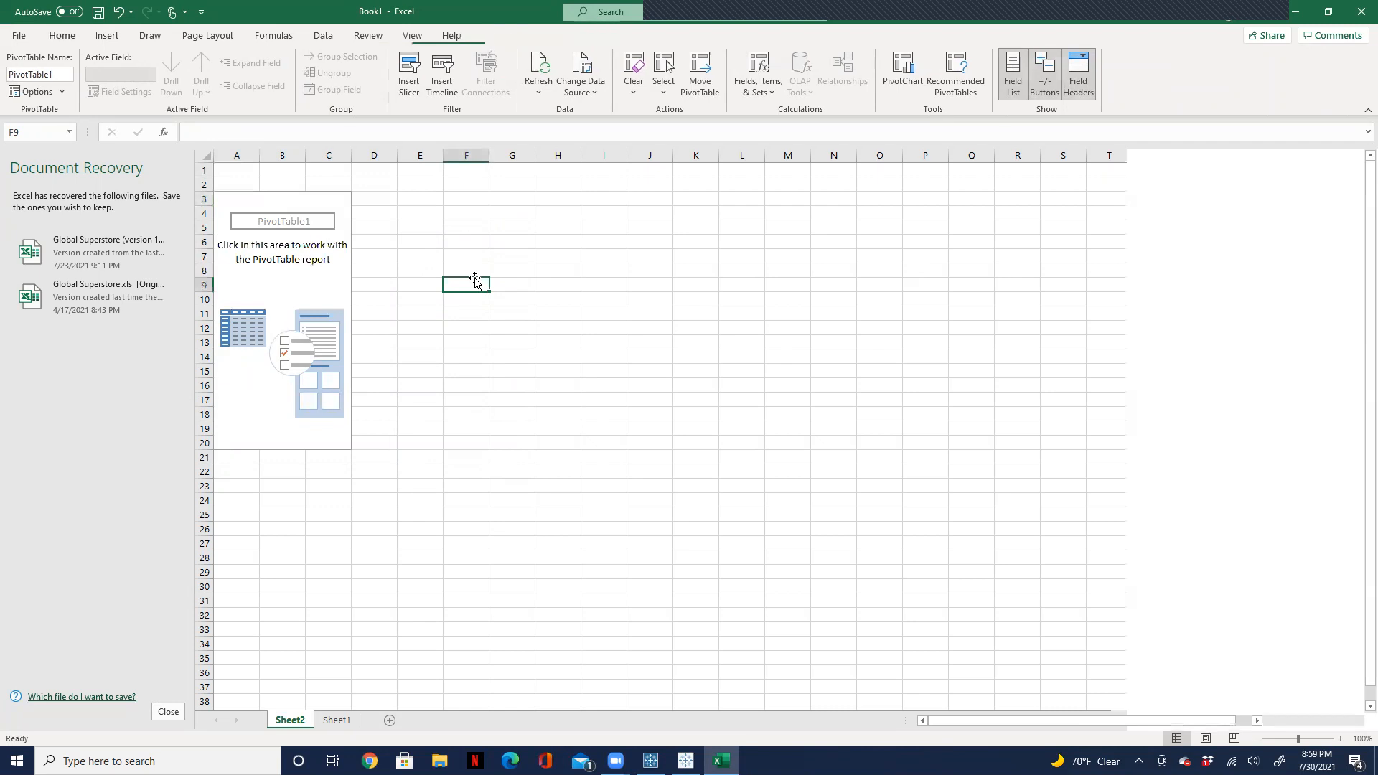
click(267, 237)
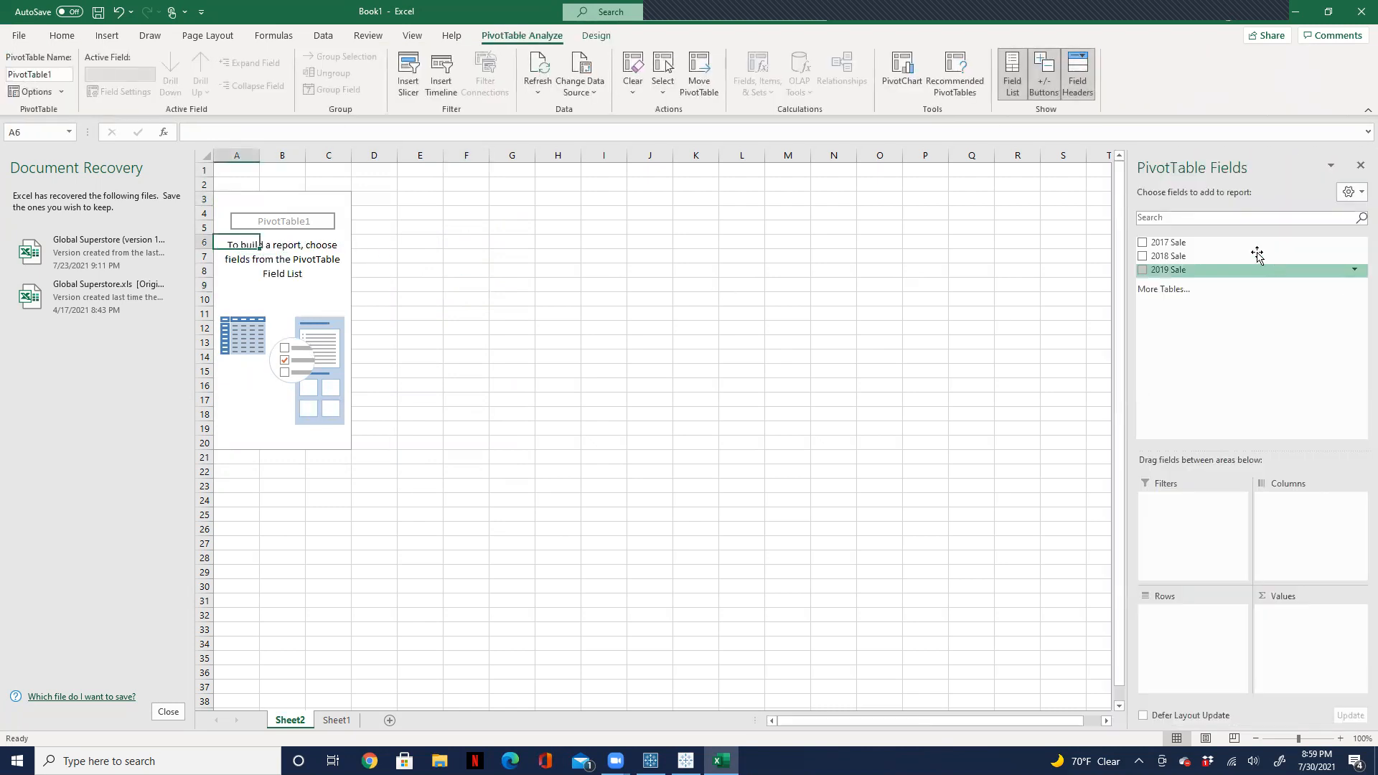
click(1178, 292)
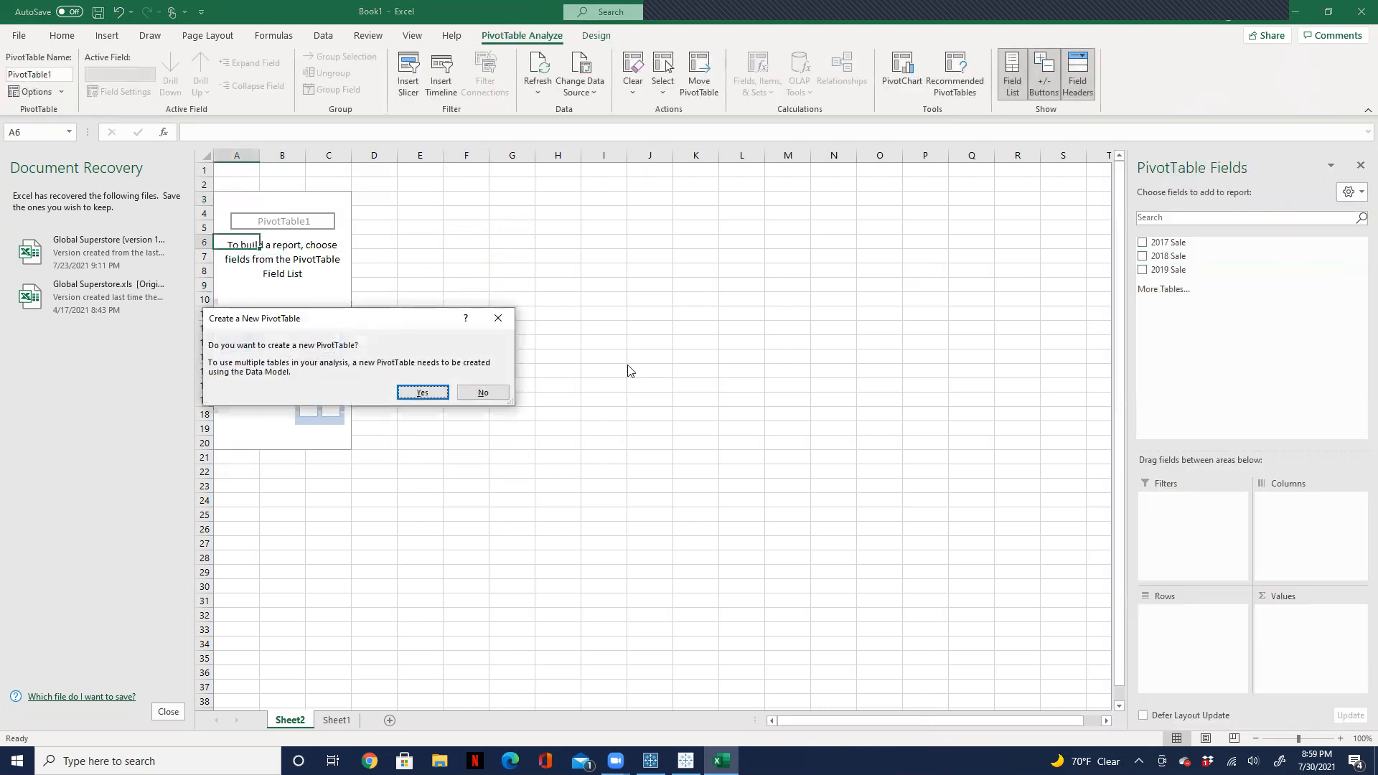
click(424, 393)
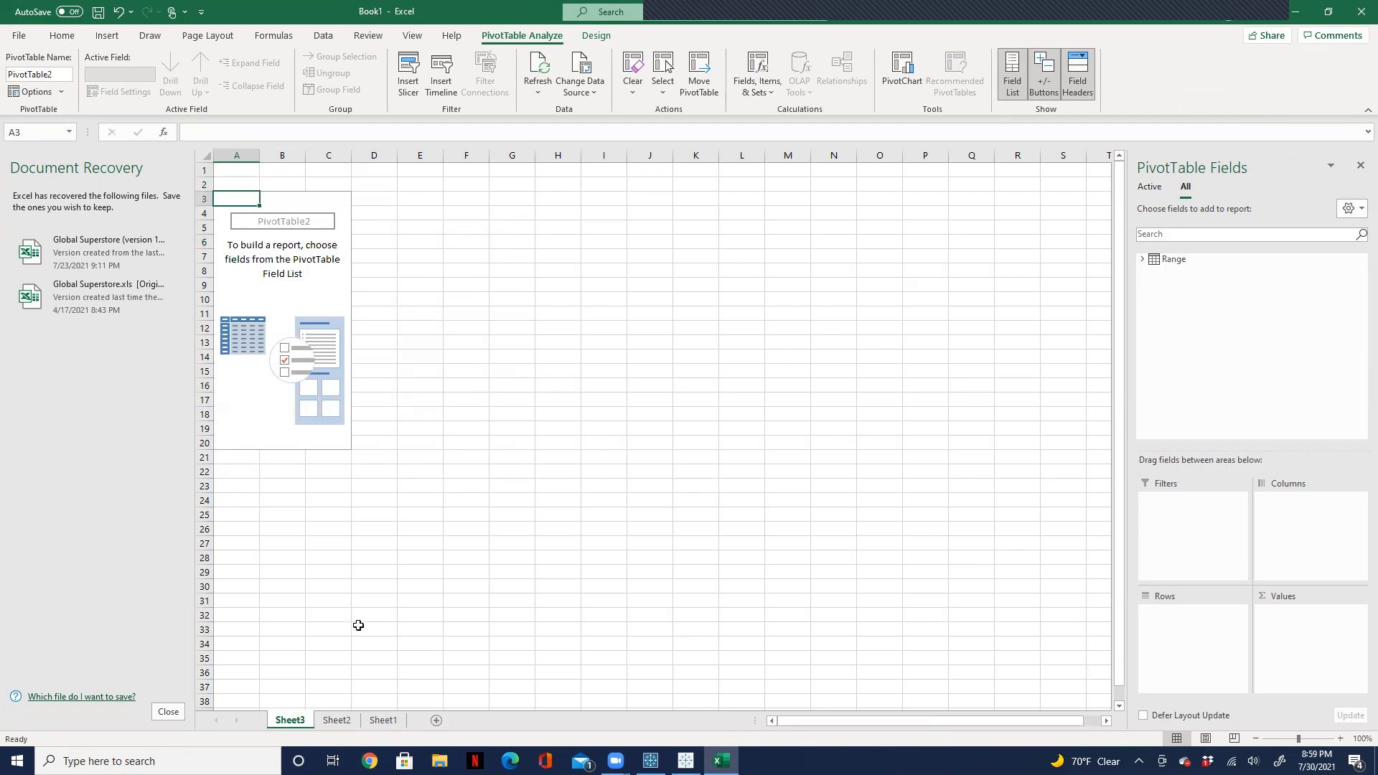
Step: Add 2017 Sale, 2018 Sale and 2019 Sale from the Range table to the new PivotTable as summed values
click(466, 226)
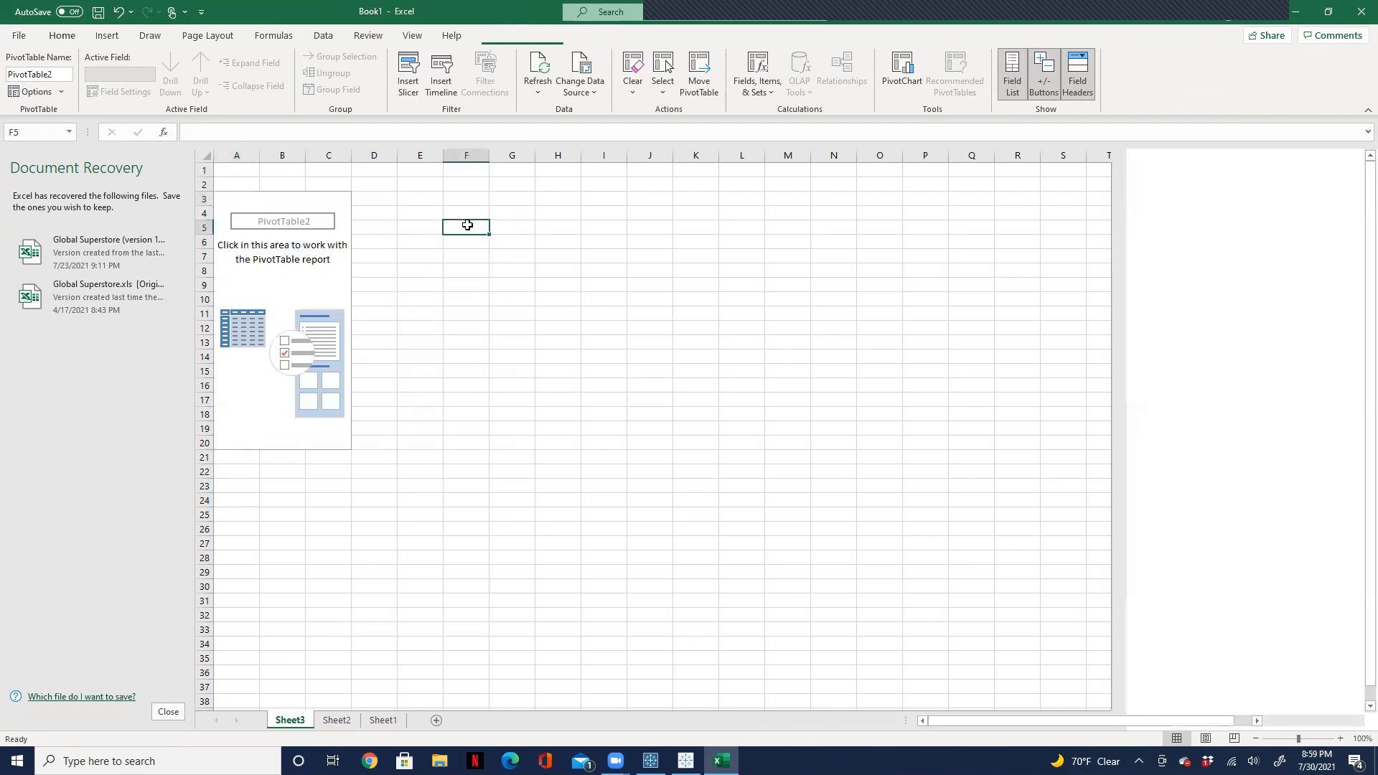
click(298, 256)
click(1145, 259)
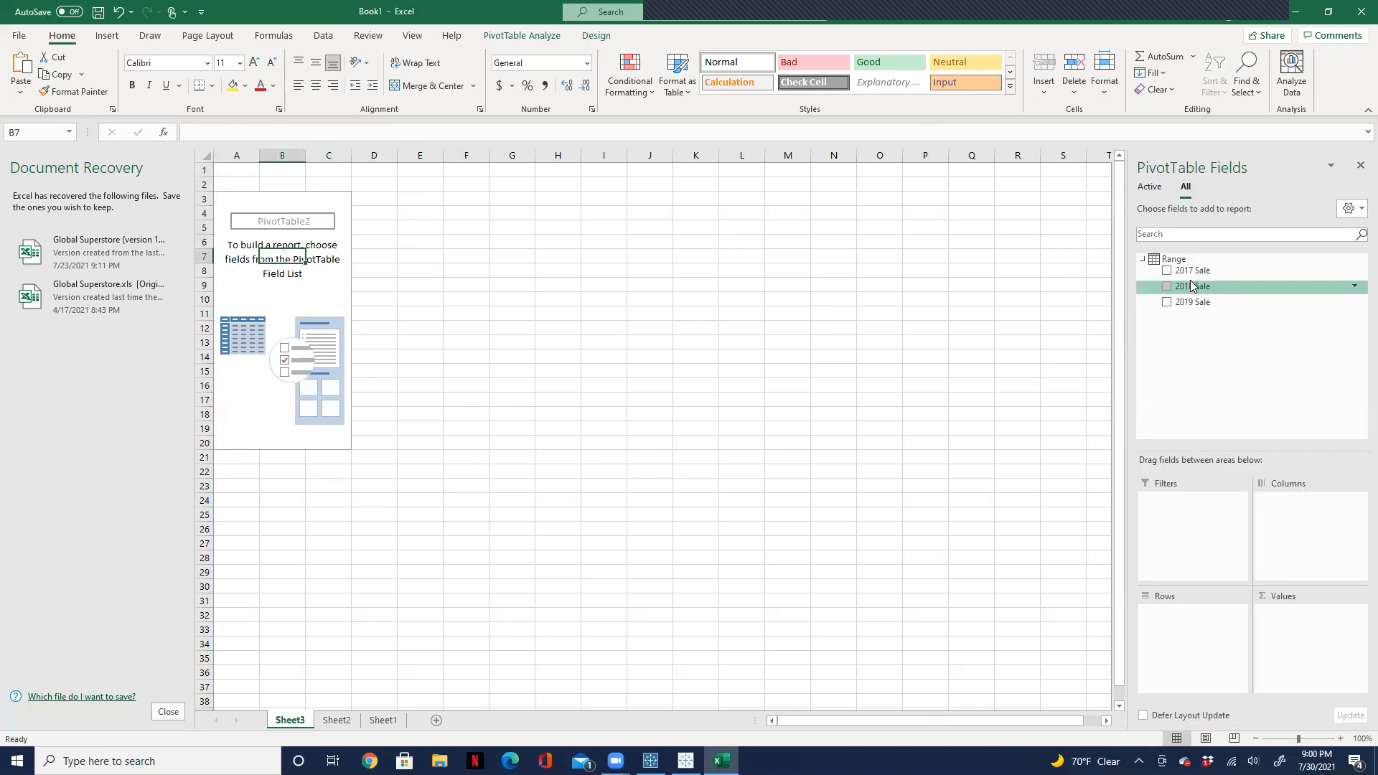
mouse_move(1187, 271)
mouse_down()
mouse_move(558, 264)
mouse_move(1218, 313)
mouse_move(1192, 279)
mouse_up()
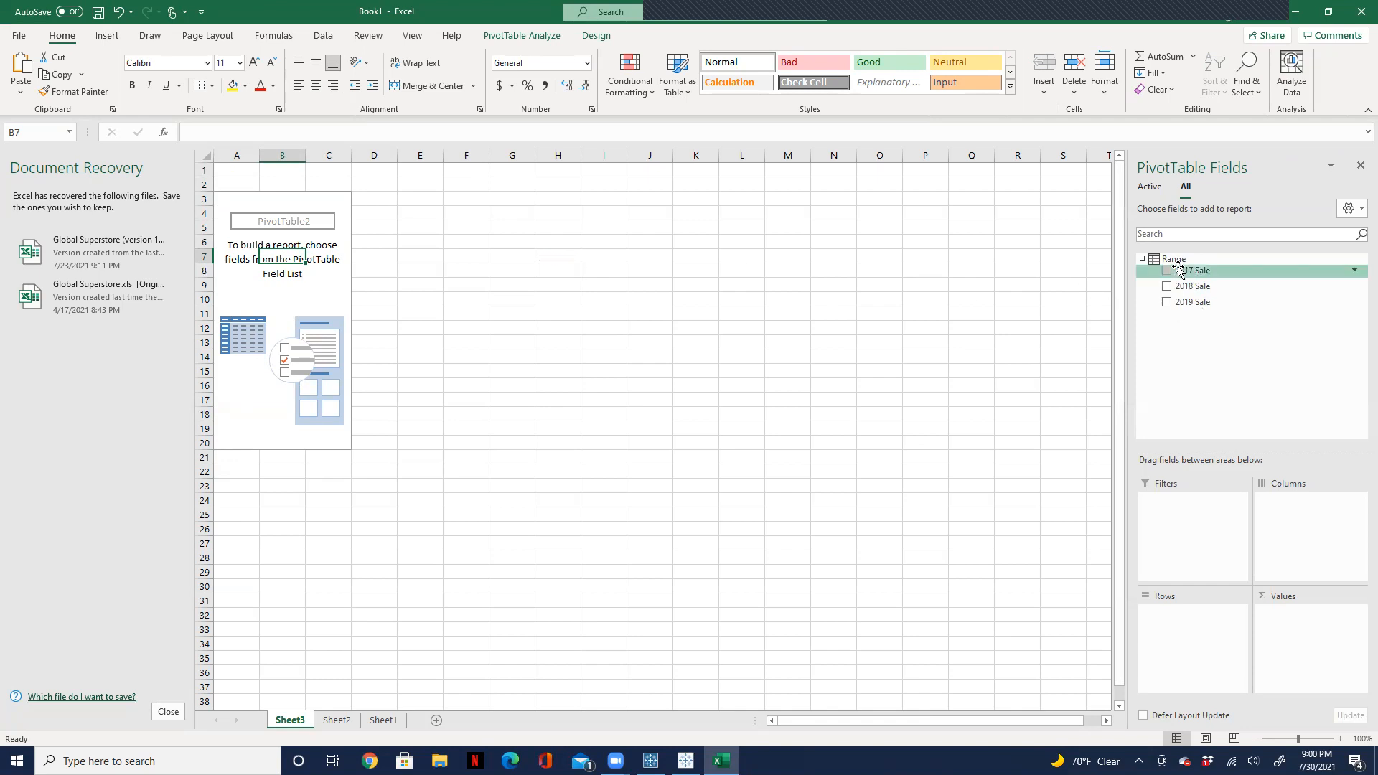
click(1167, 270)
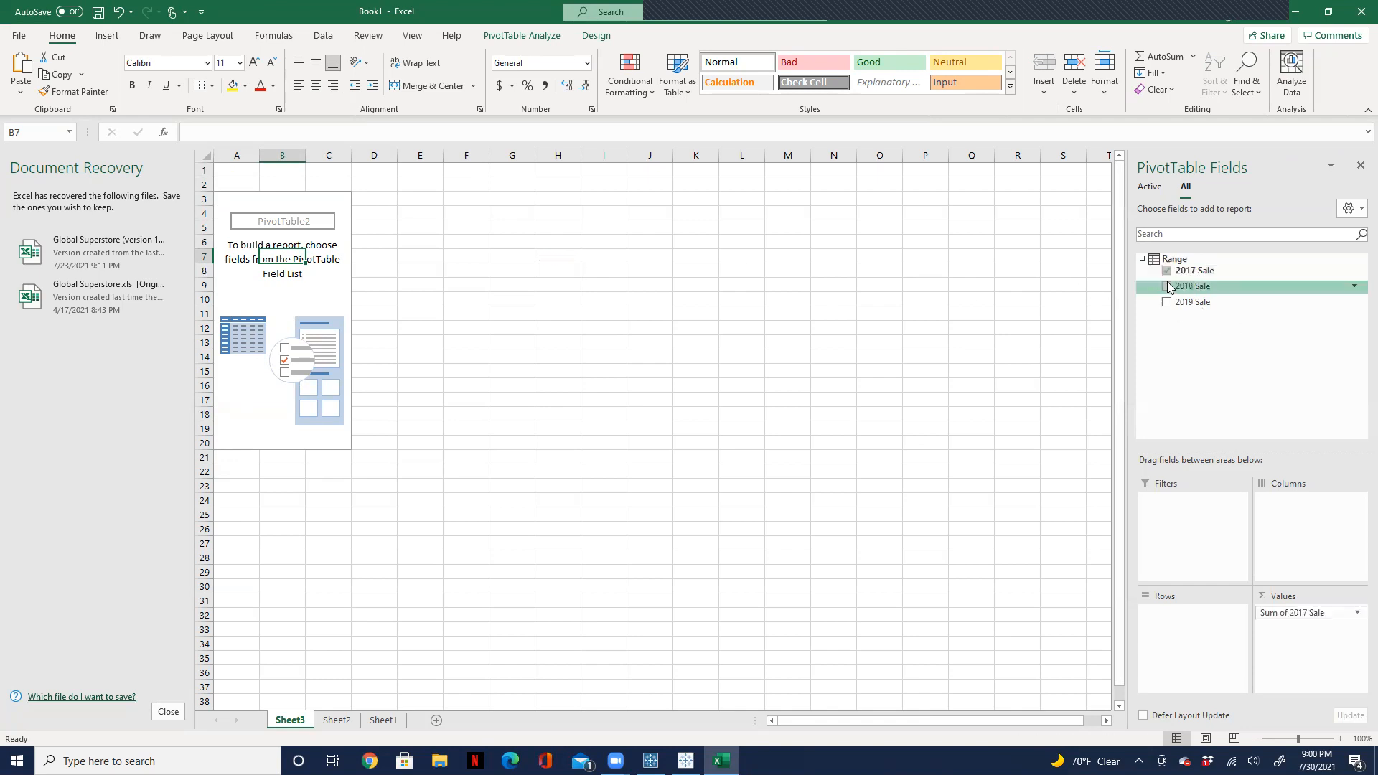
click(1167, 287)
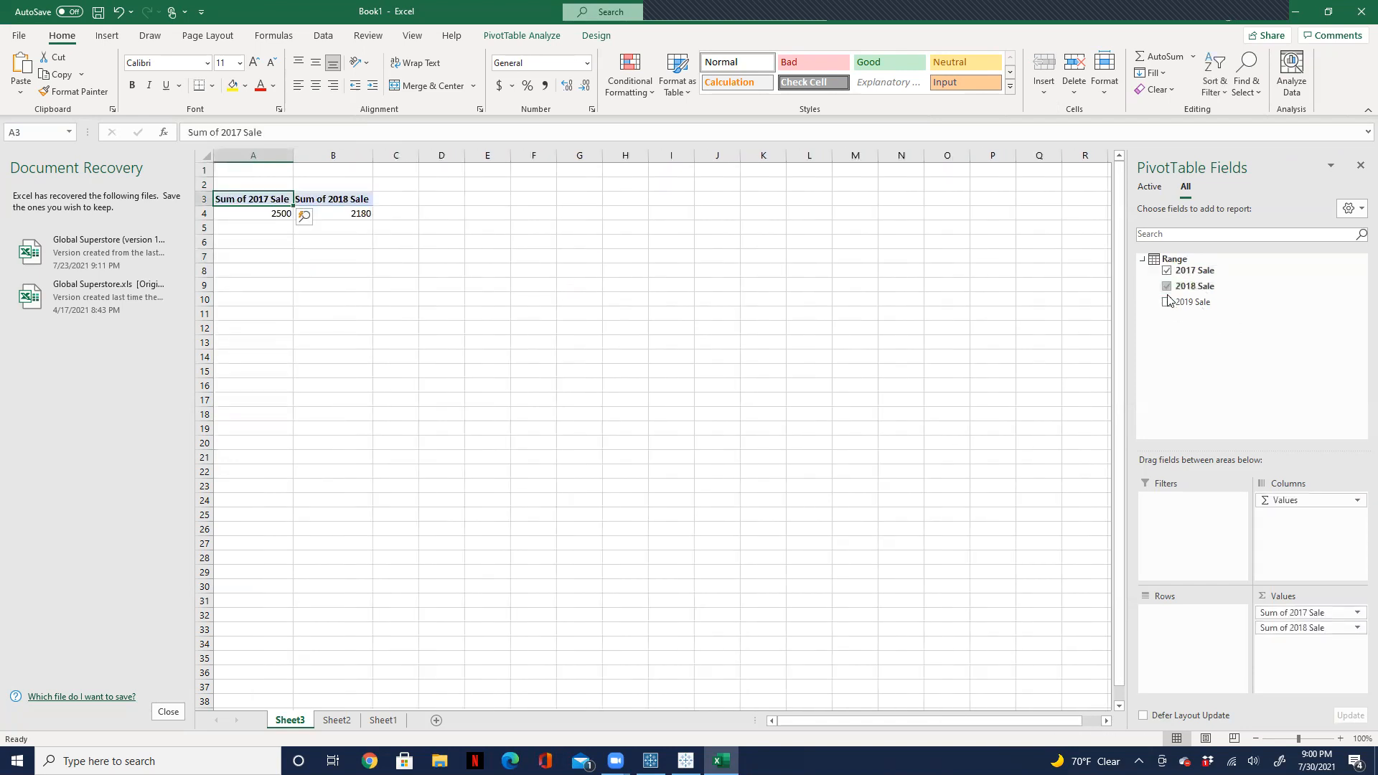
click(1167, 302)
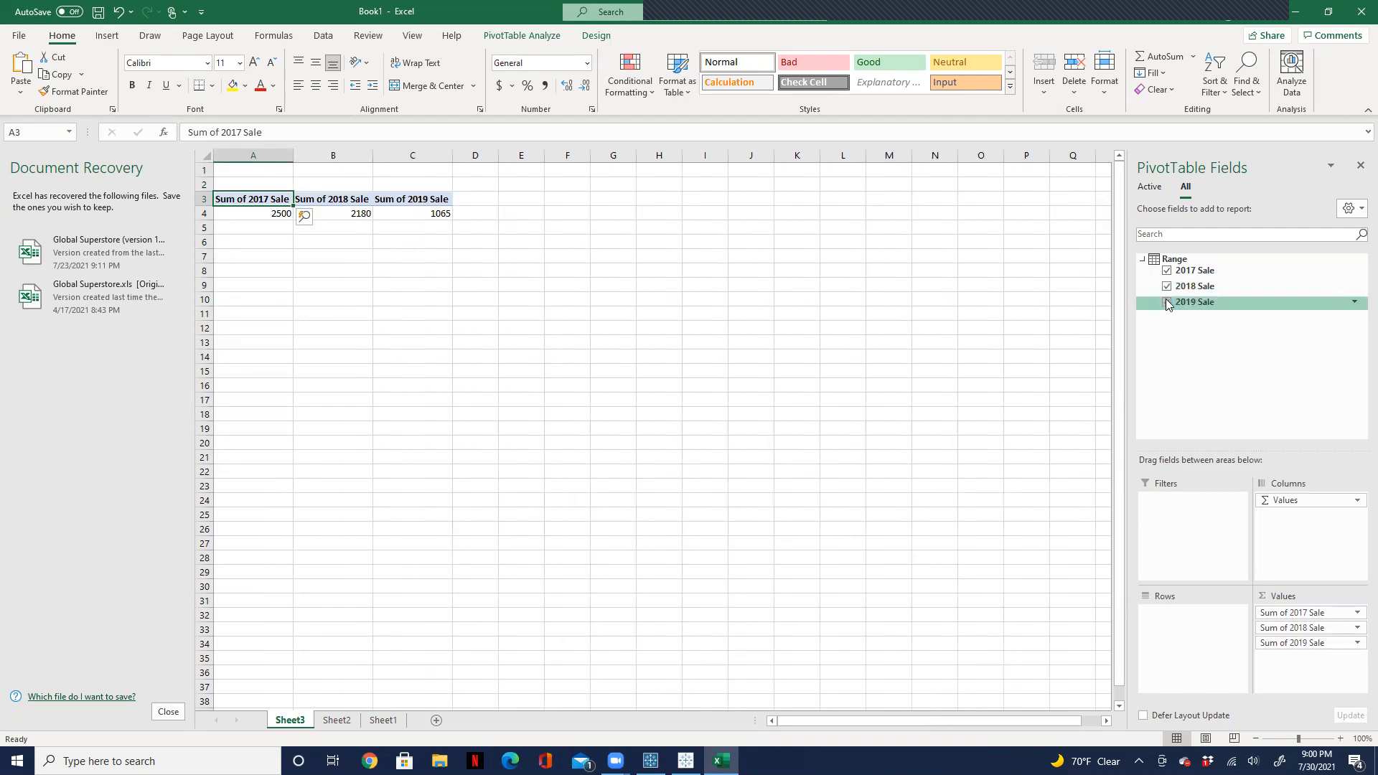
Step: Return to the sales data on Sheet1 and switch to Tableau
click(378, 724)
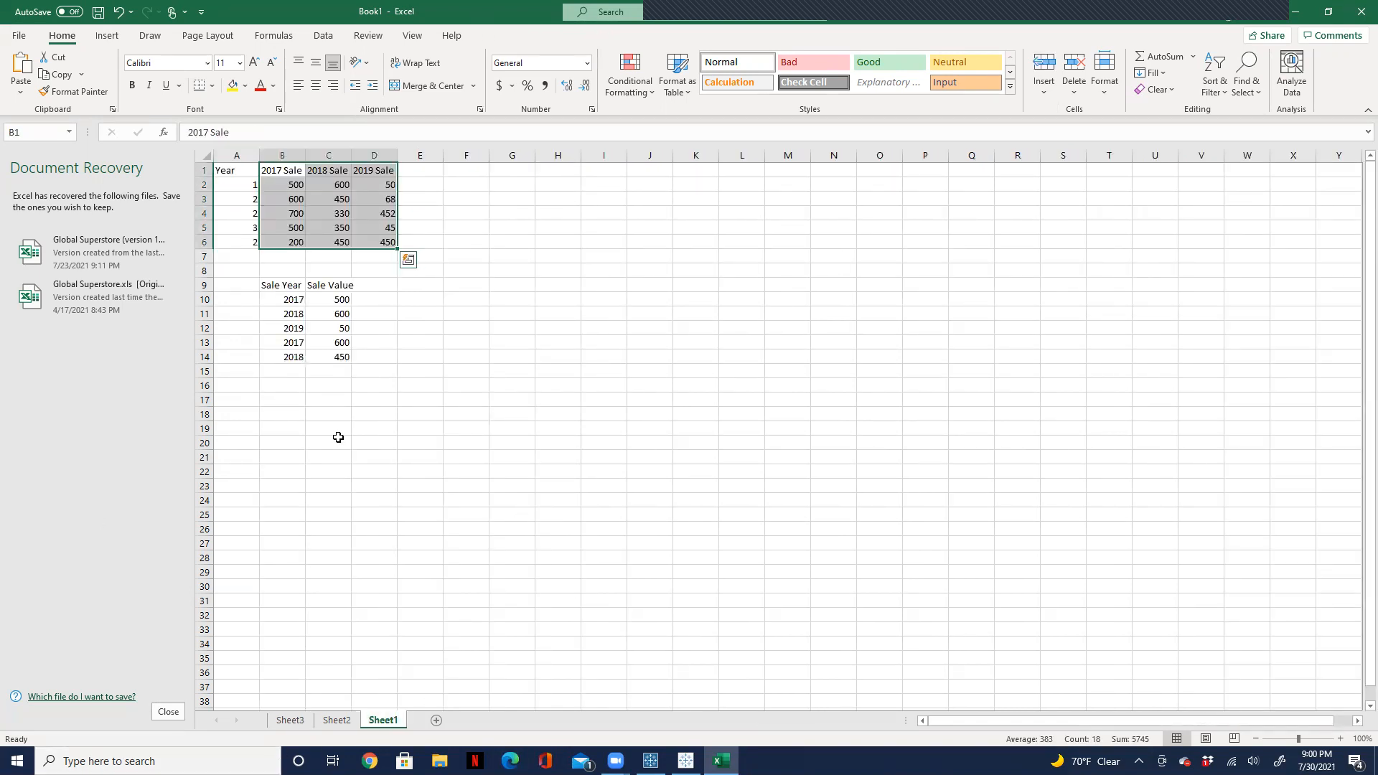
click(1298, 13)
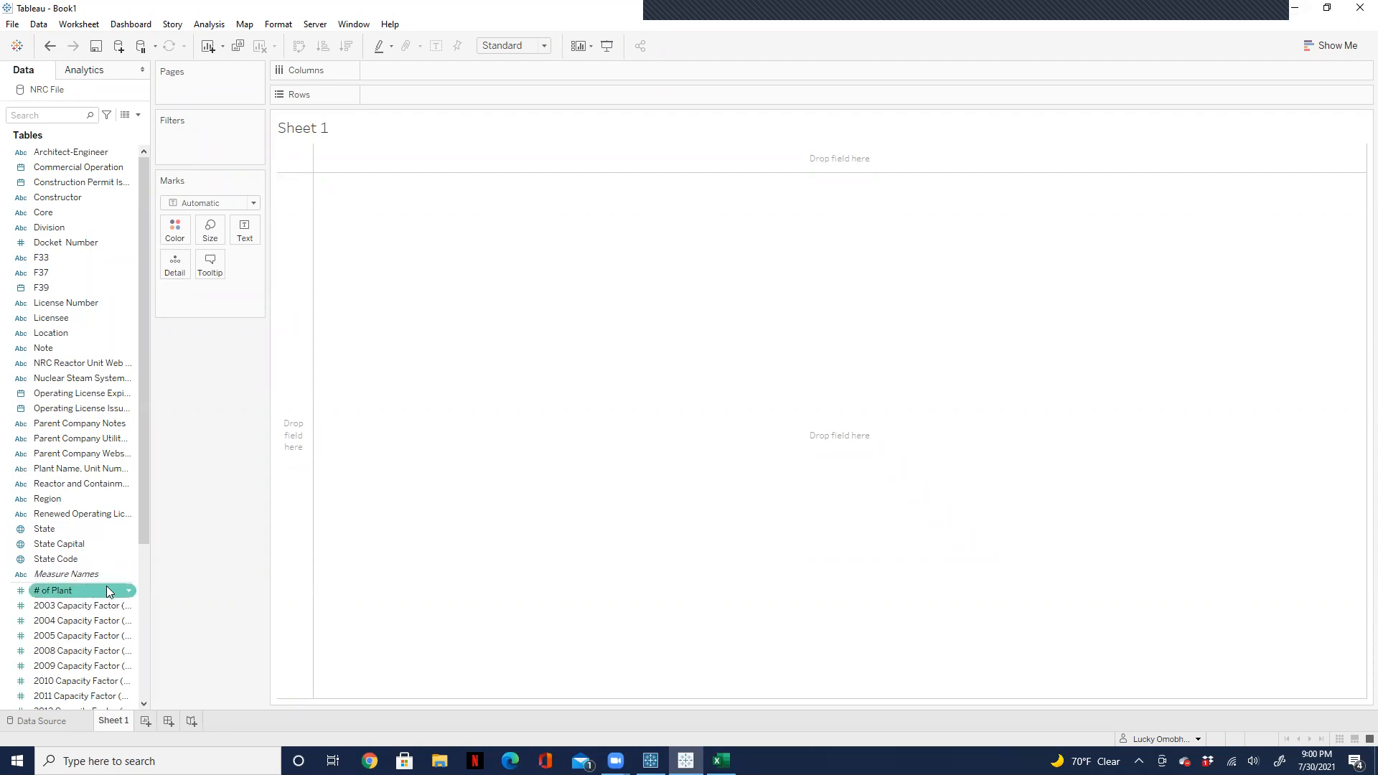
Step: Widen the NRC File field list until the full names of the yearly capacity factor fields fit
mouse_move(109, 579)
mouse_down()
mouse_move(109, 521)
mouse_move(104, 556)
mouse_up()
scroll(135, 624, down, 5)
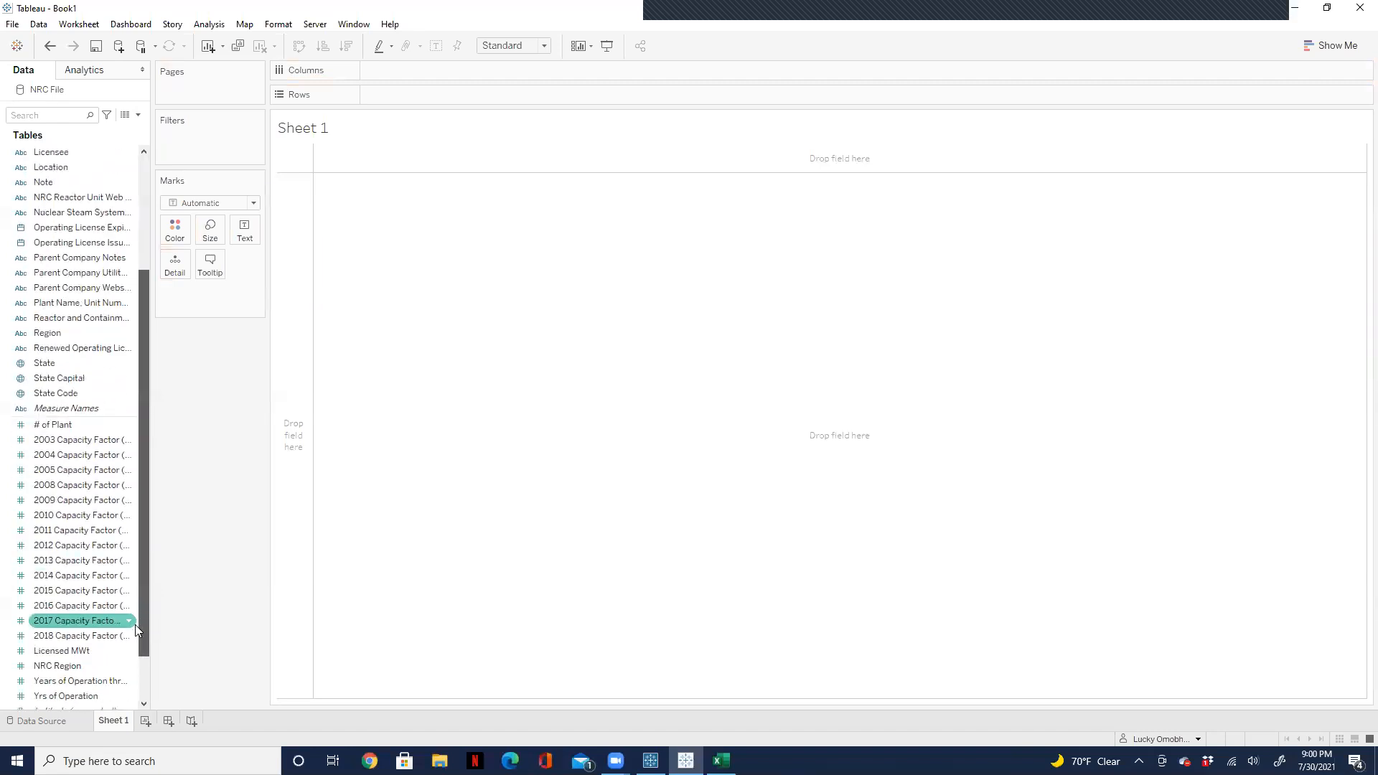
drag(152, 506, 268, 510)
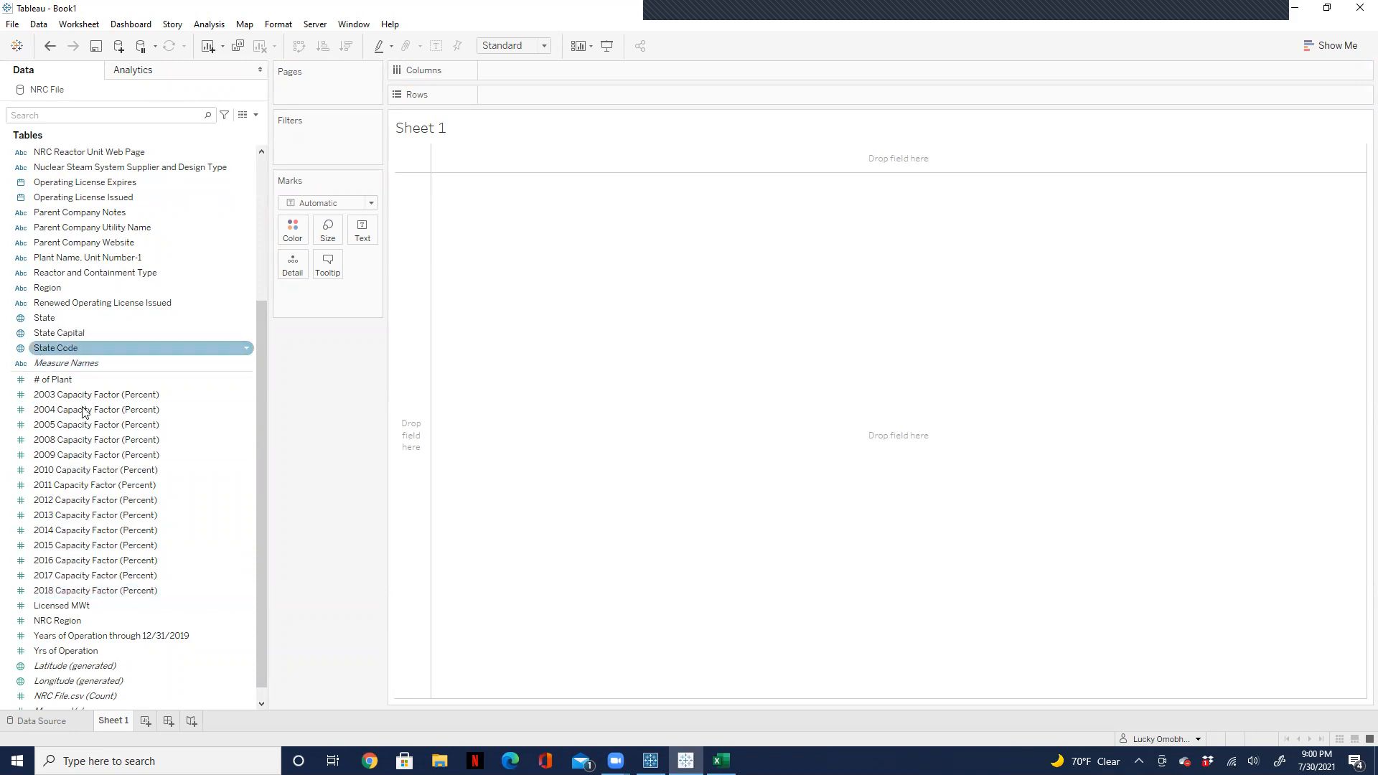
Step: Place 2003 Capacity Factor (Percent) on the sheet as text and check the available options for the 2017 capacity factor field
drag(62, 395, 364, 231)
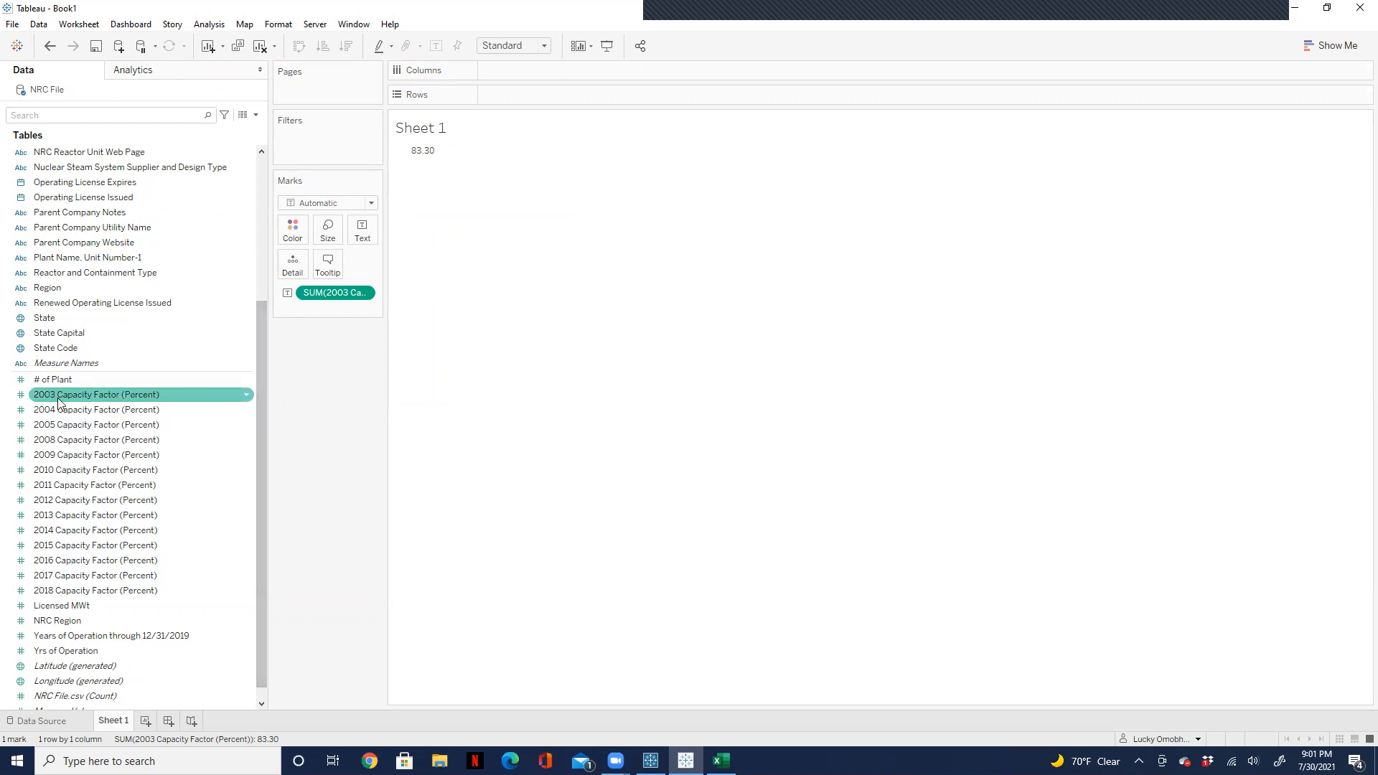
right_click(98, 583)
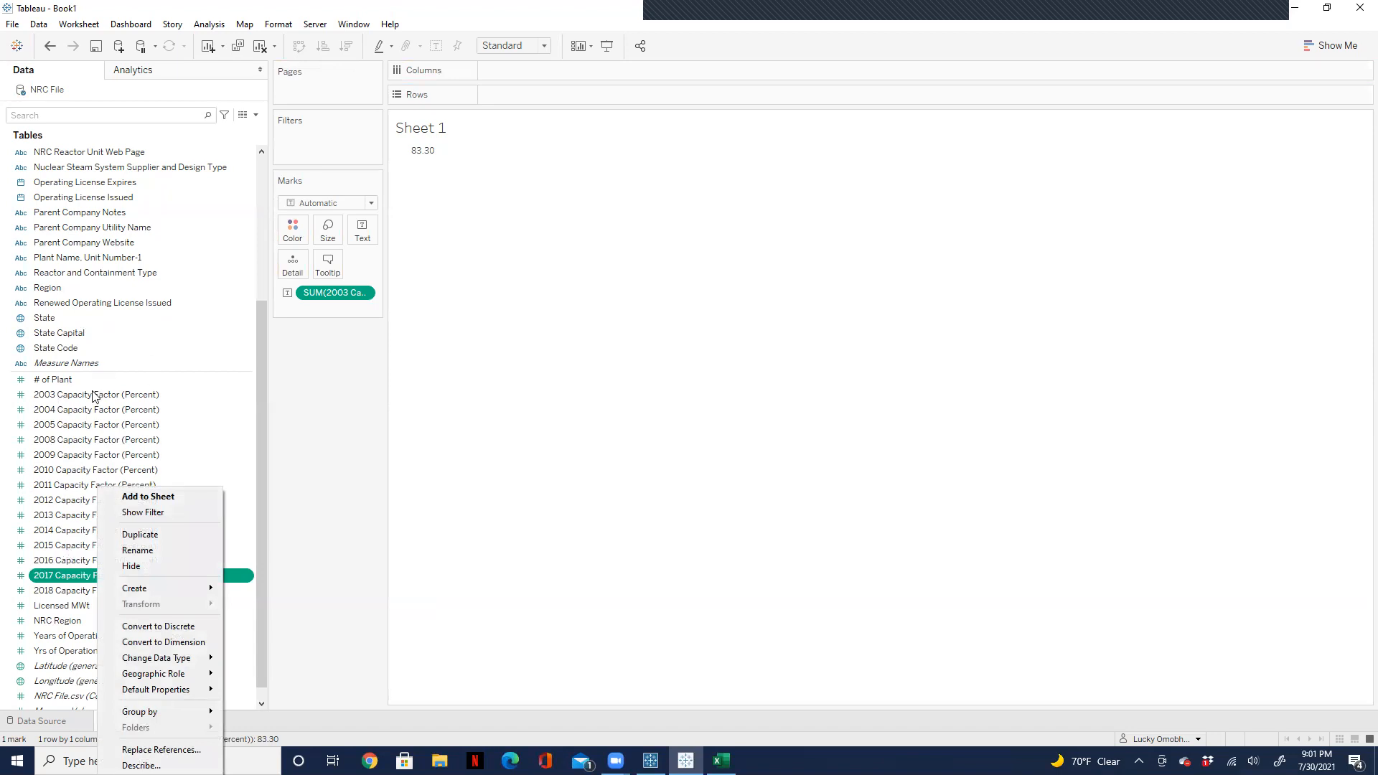
click(325, 408)
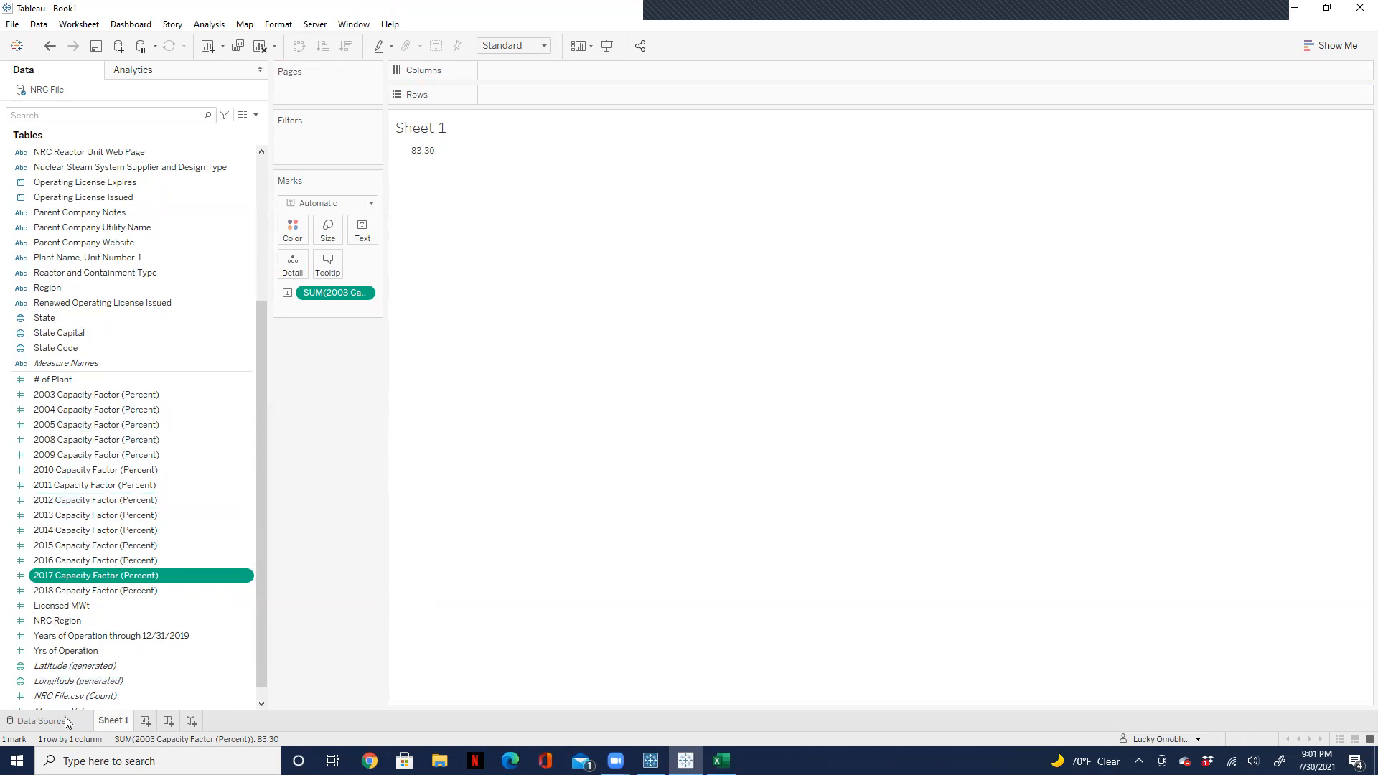
Step: Open the NRC File data source and select the capacity factor columns from 2018 through 2003
click(43, 721)
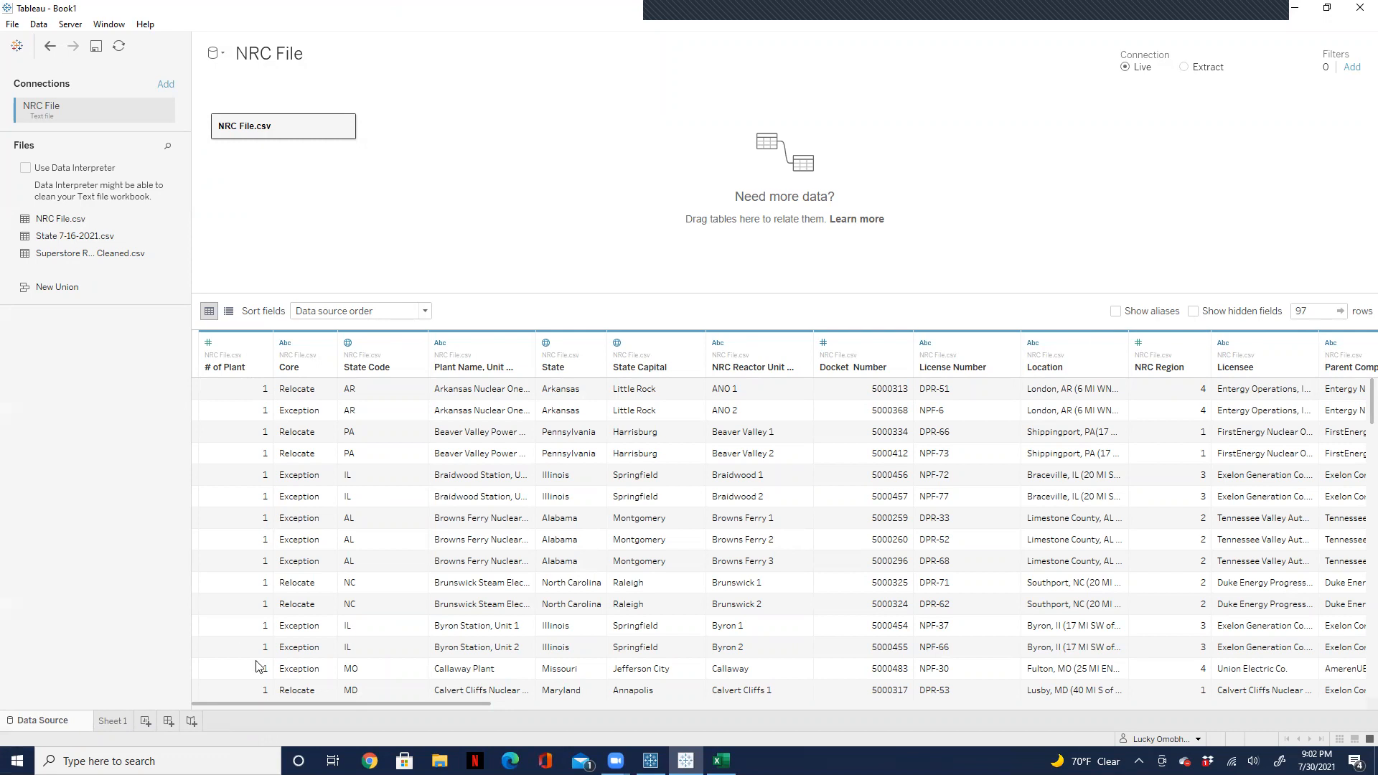
drag(280, 707, 848, 706)
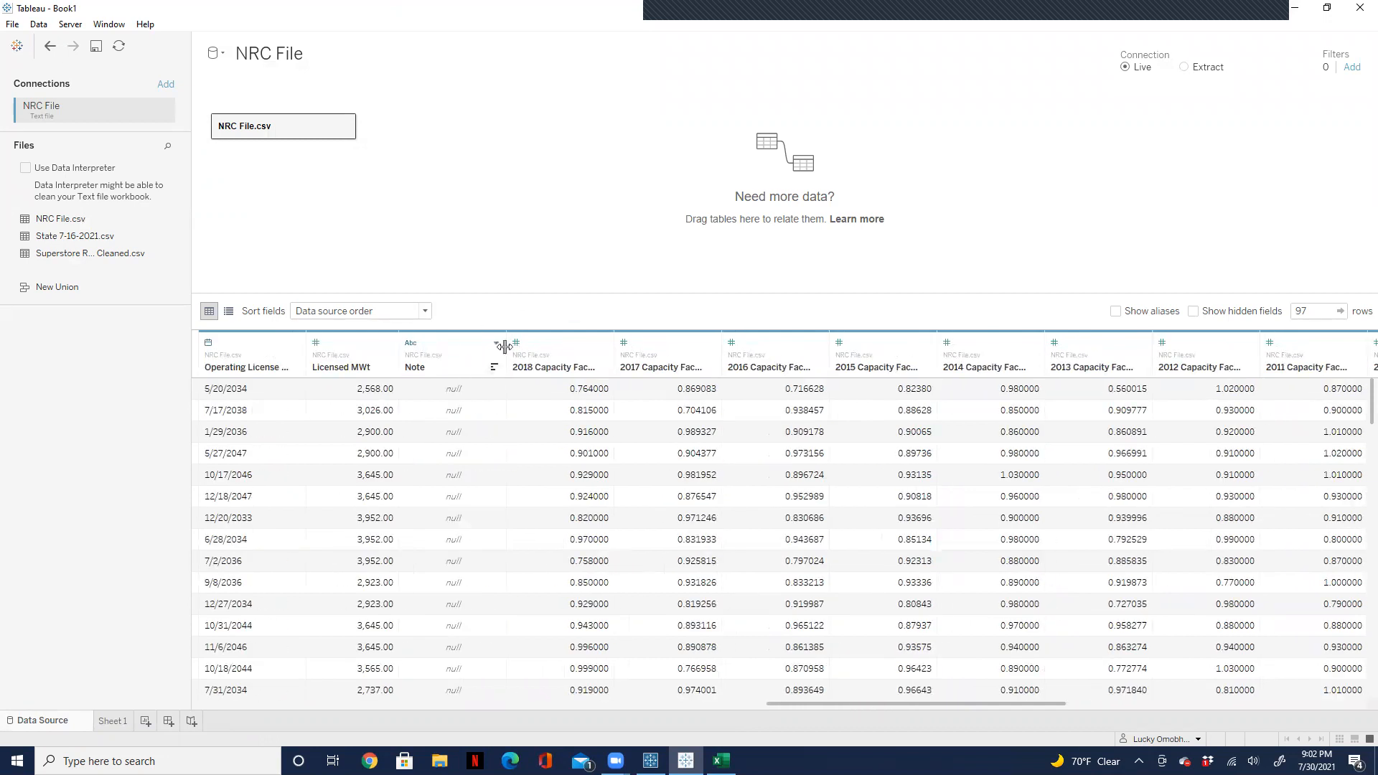
click(553, 349)
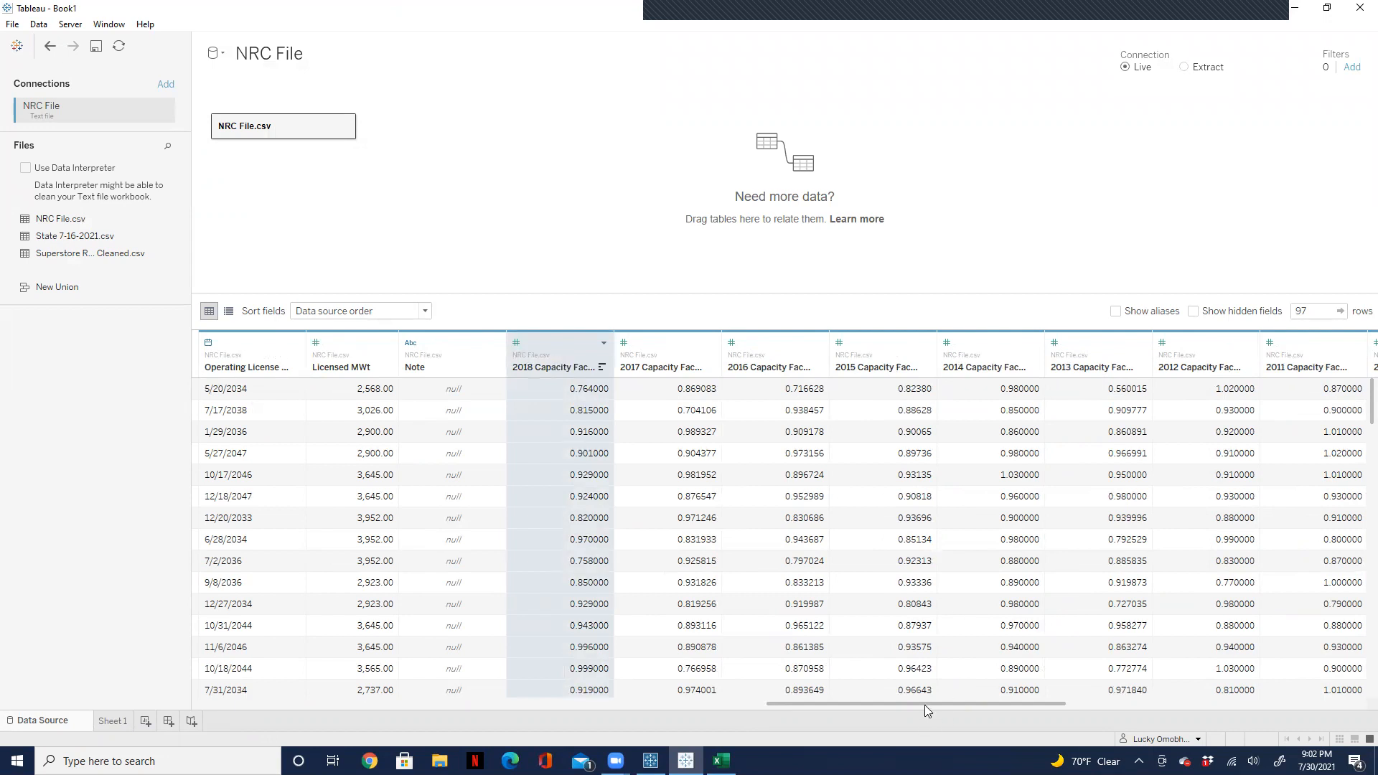
drag(924, 705, 1124, 699)
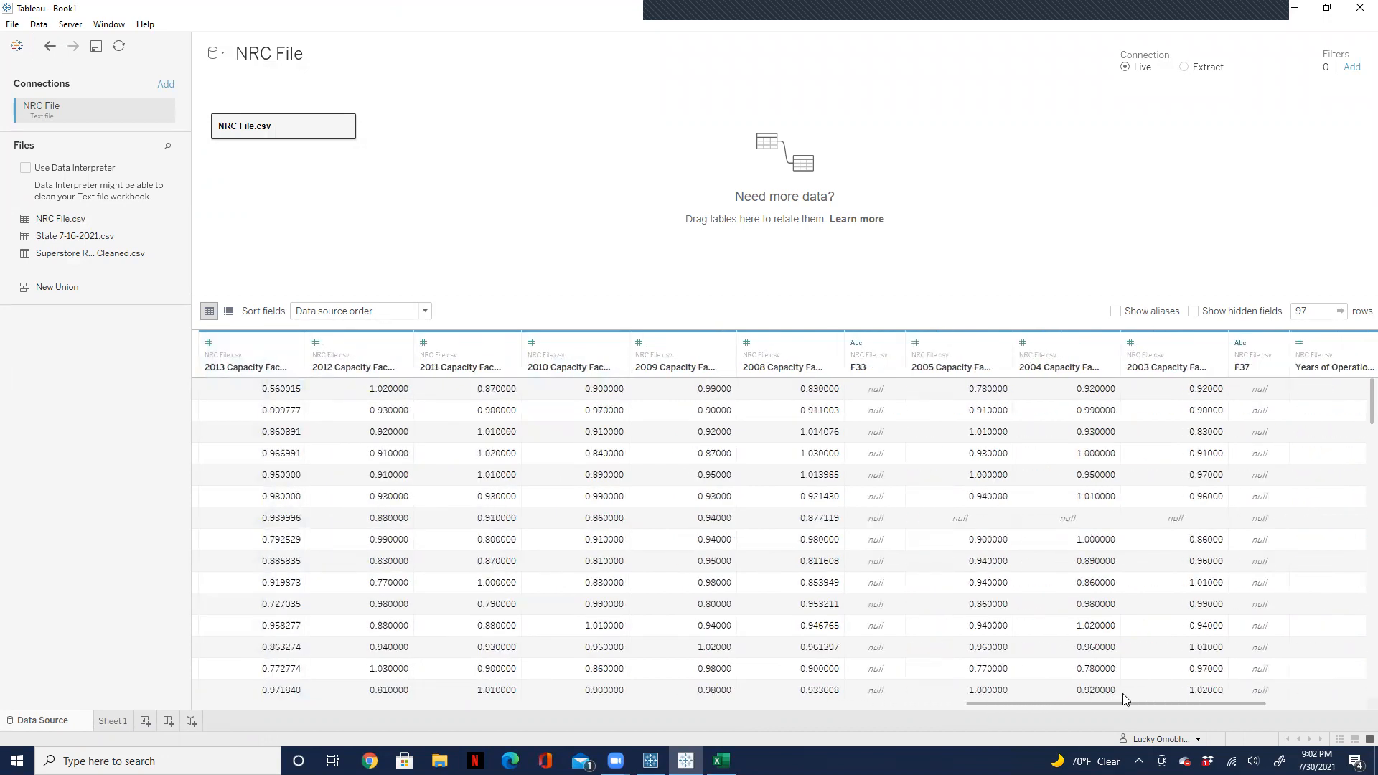
shift+click(1182, 356)
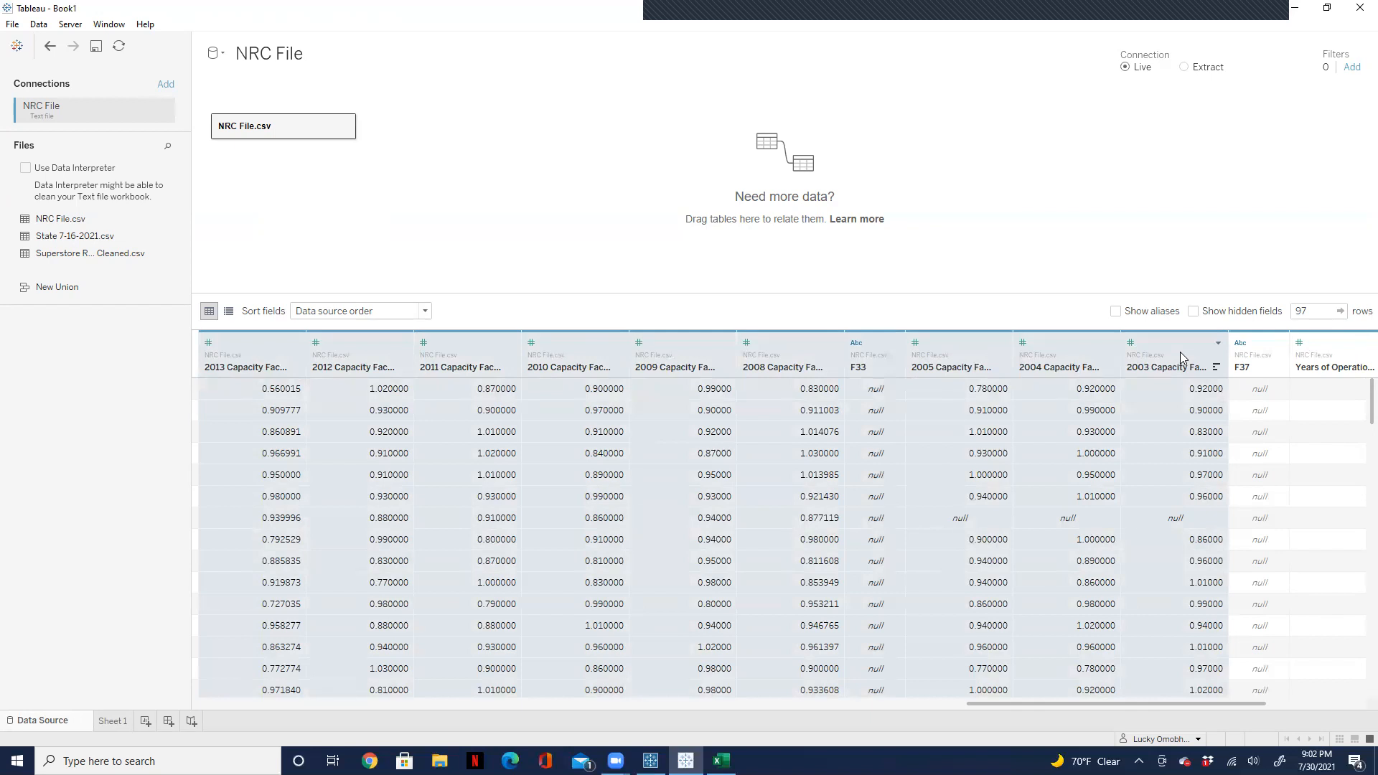
Step: Pivot the selected capacity factor columns, inspect the pivoted values, and undo the pivot
drag(1135, 709, 930, 709)
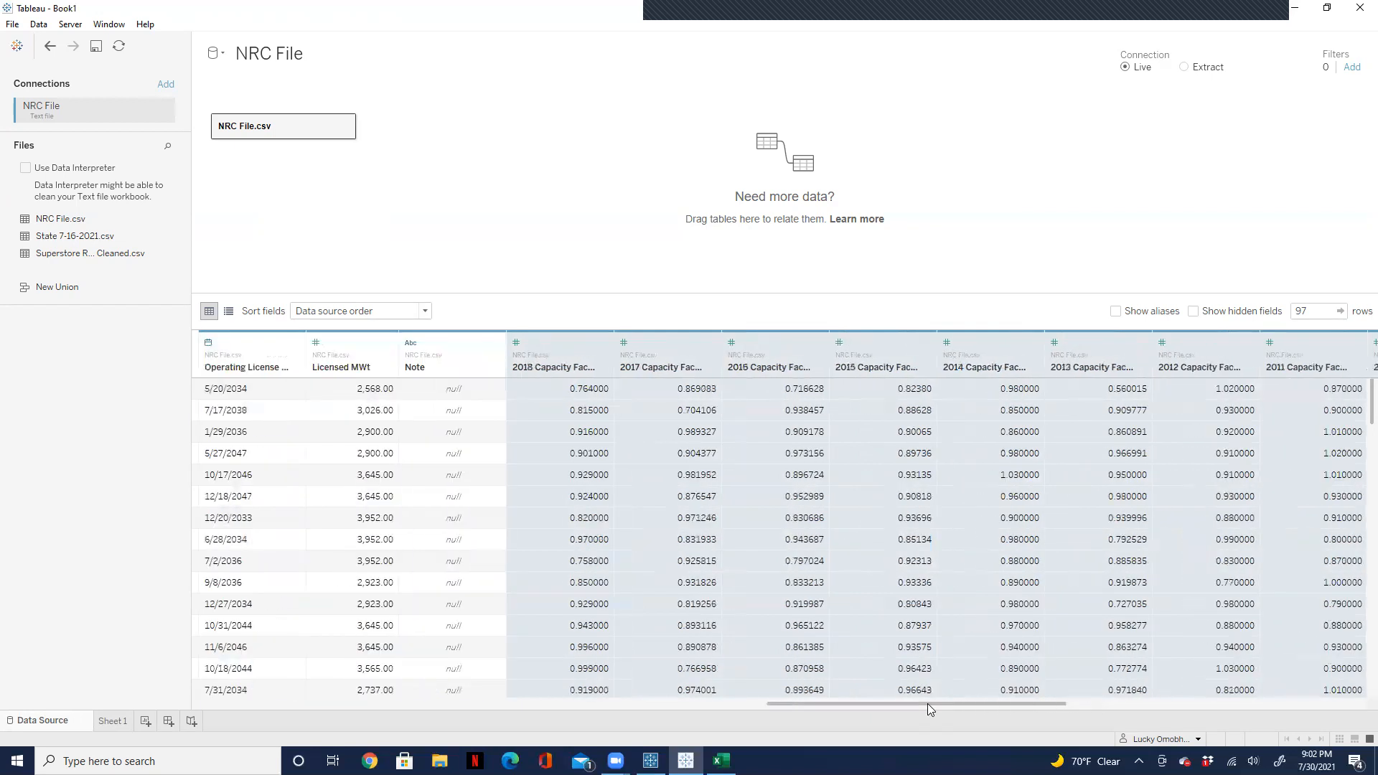
click(817, 345)
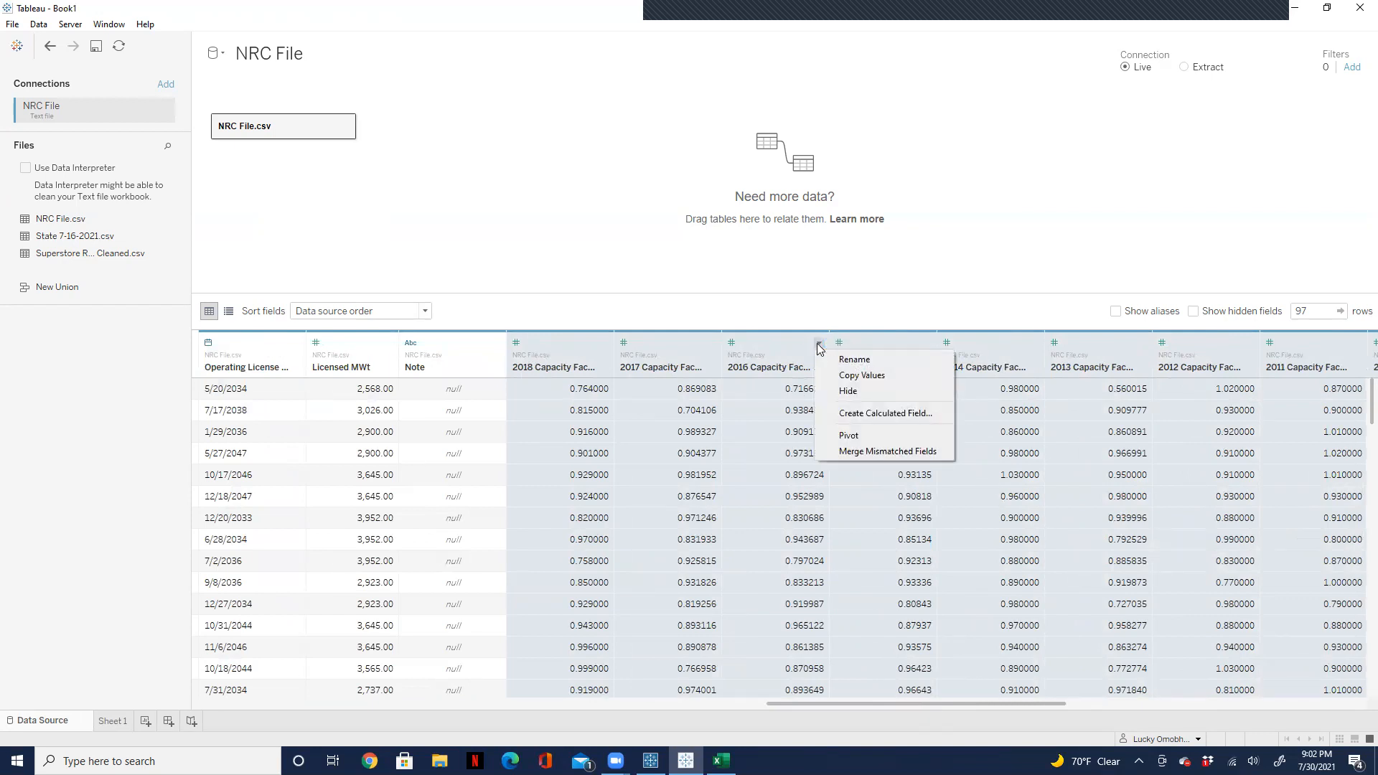
click(848, 437)
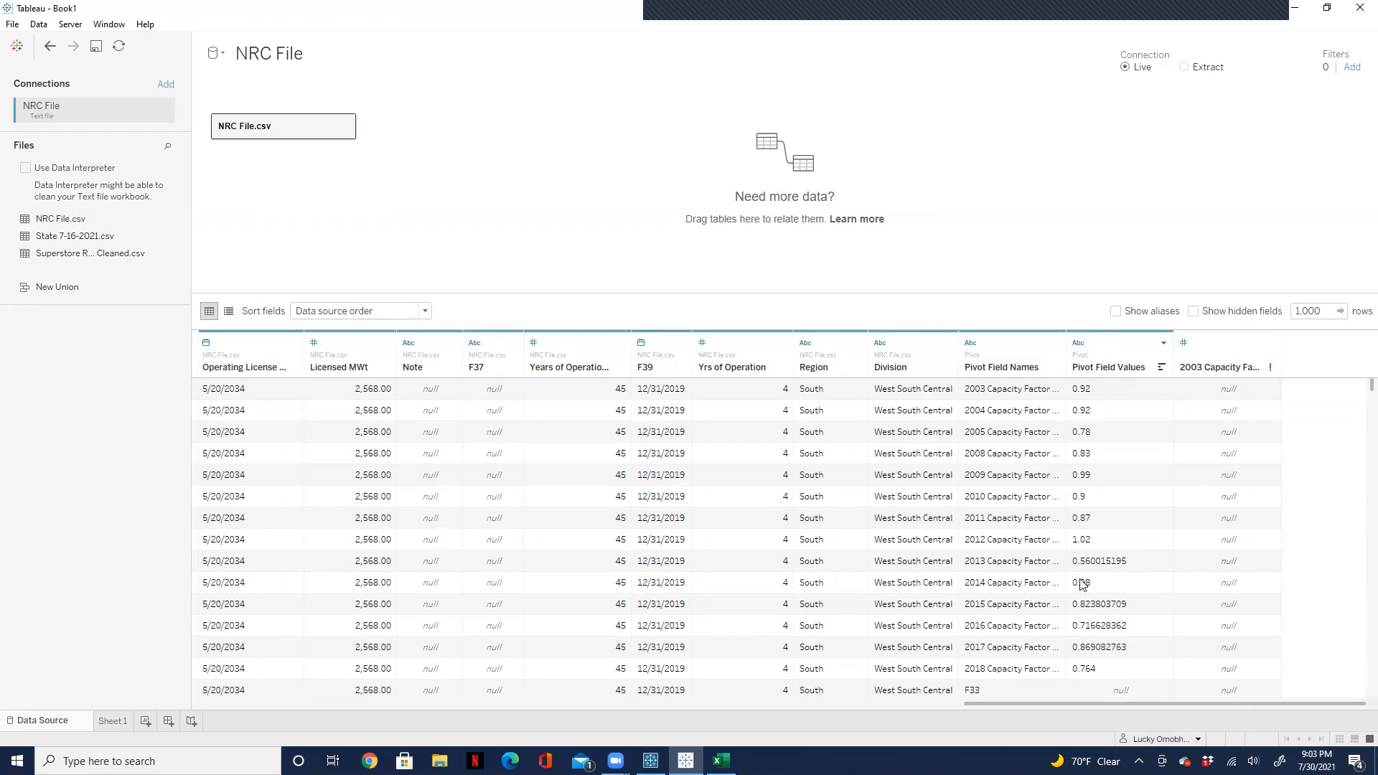
click(1079, 656)
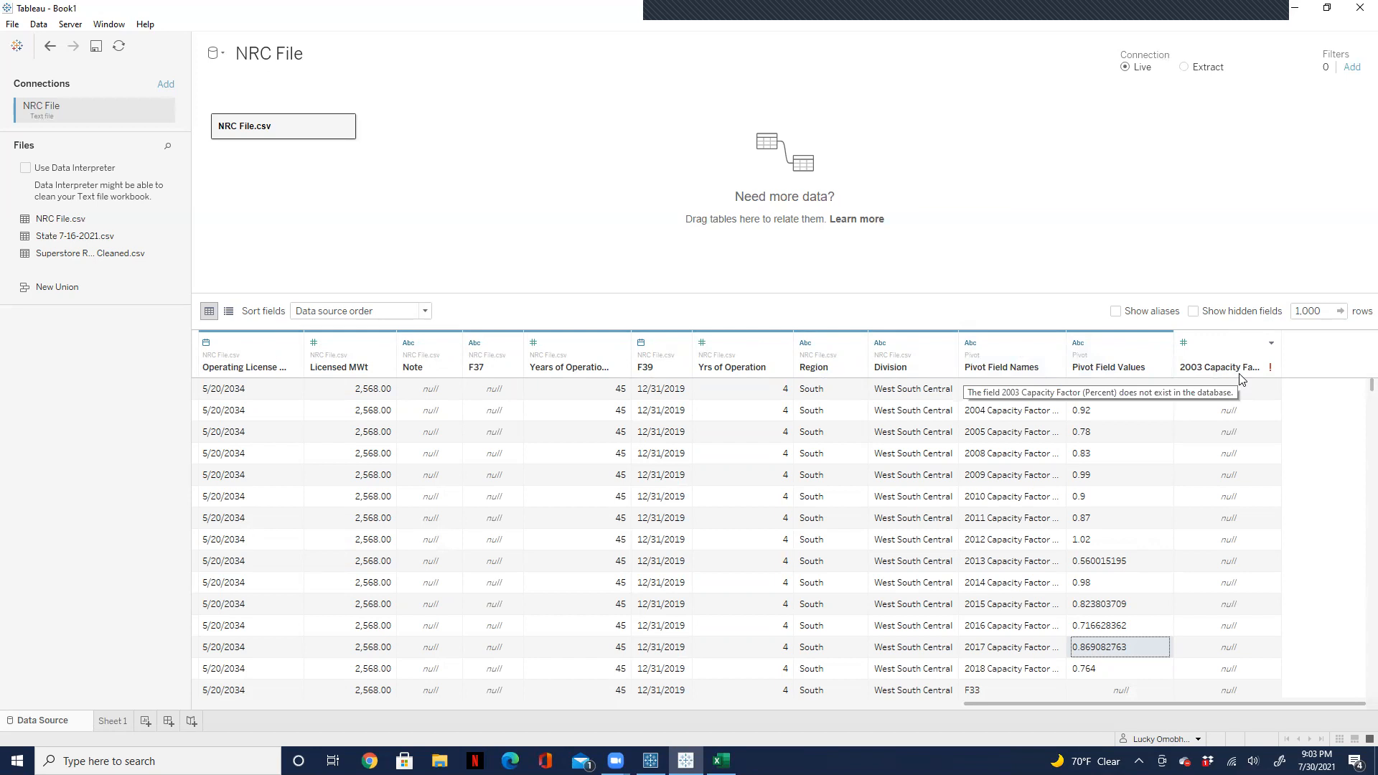
key(ctrl+z)
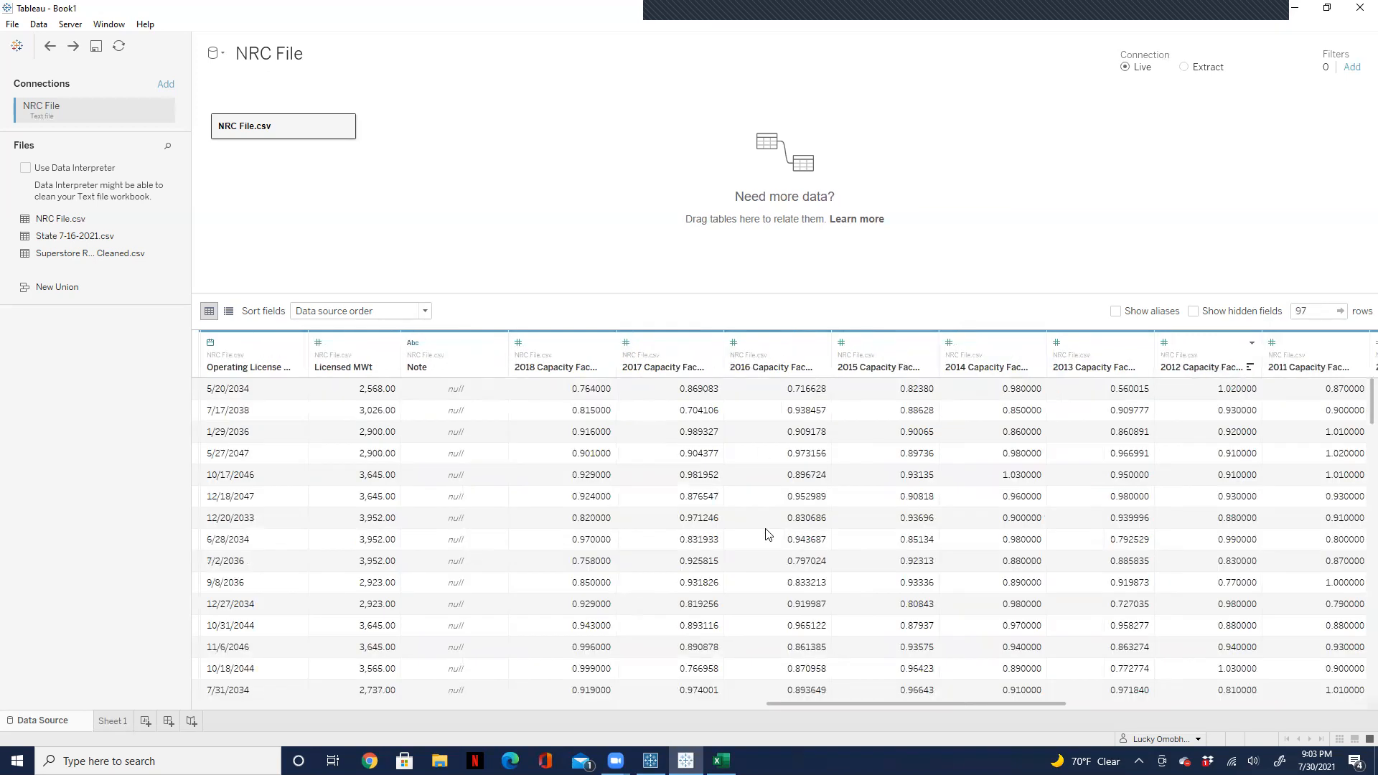
Step: Select the 2018 through 2003 capacity factor columns again and pivot them into field names and values
click(518, 343)
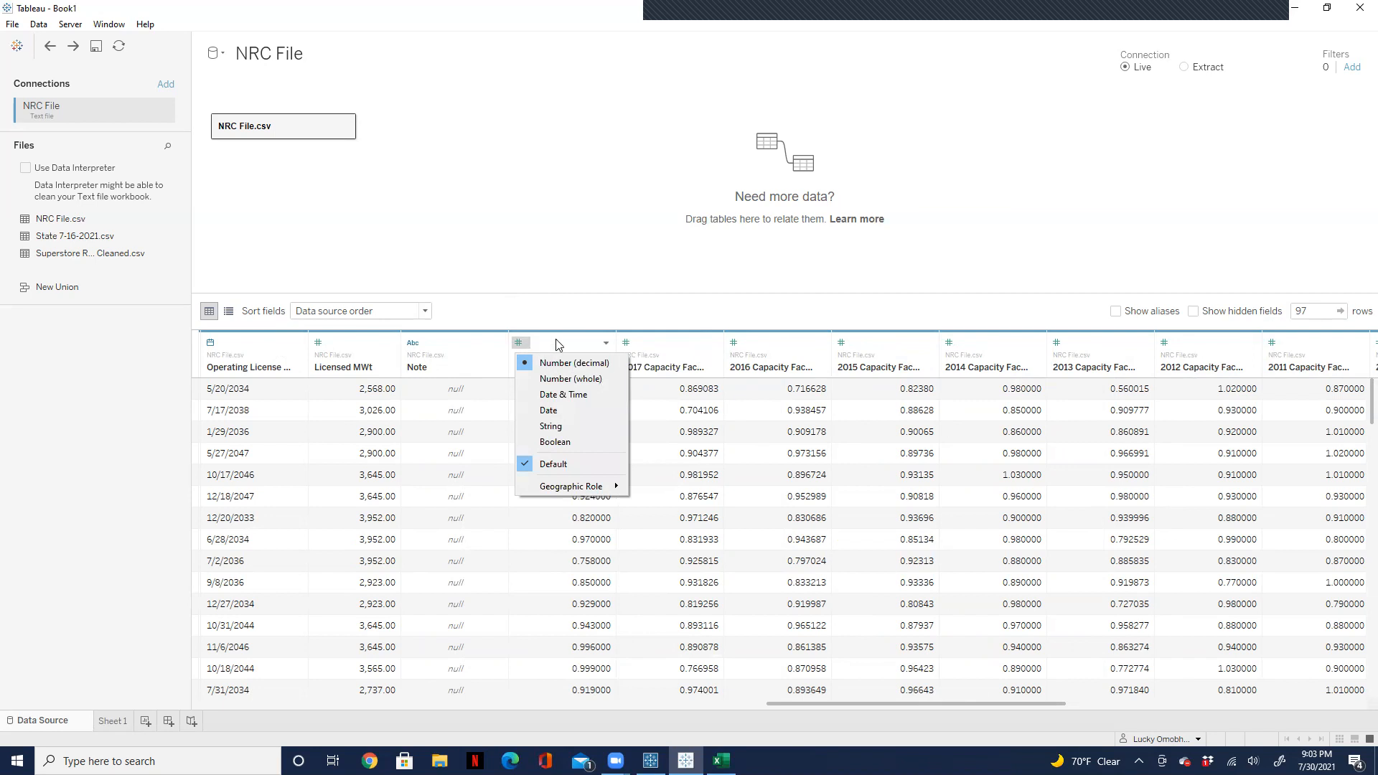
click(553, 347)
click(557, 345)
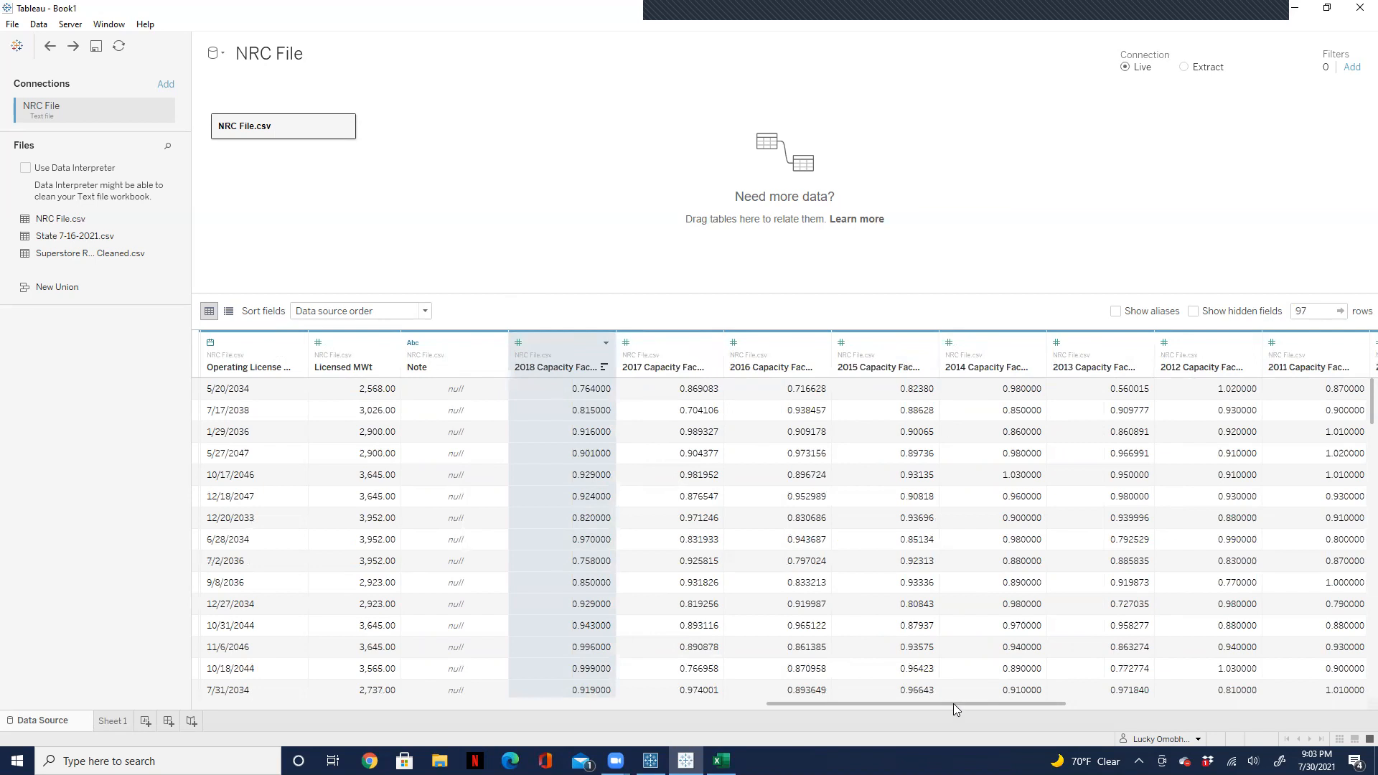
drag(957, 702, 1168, 699)
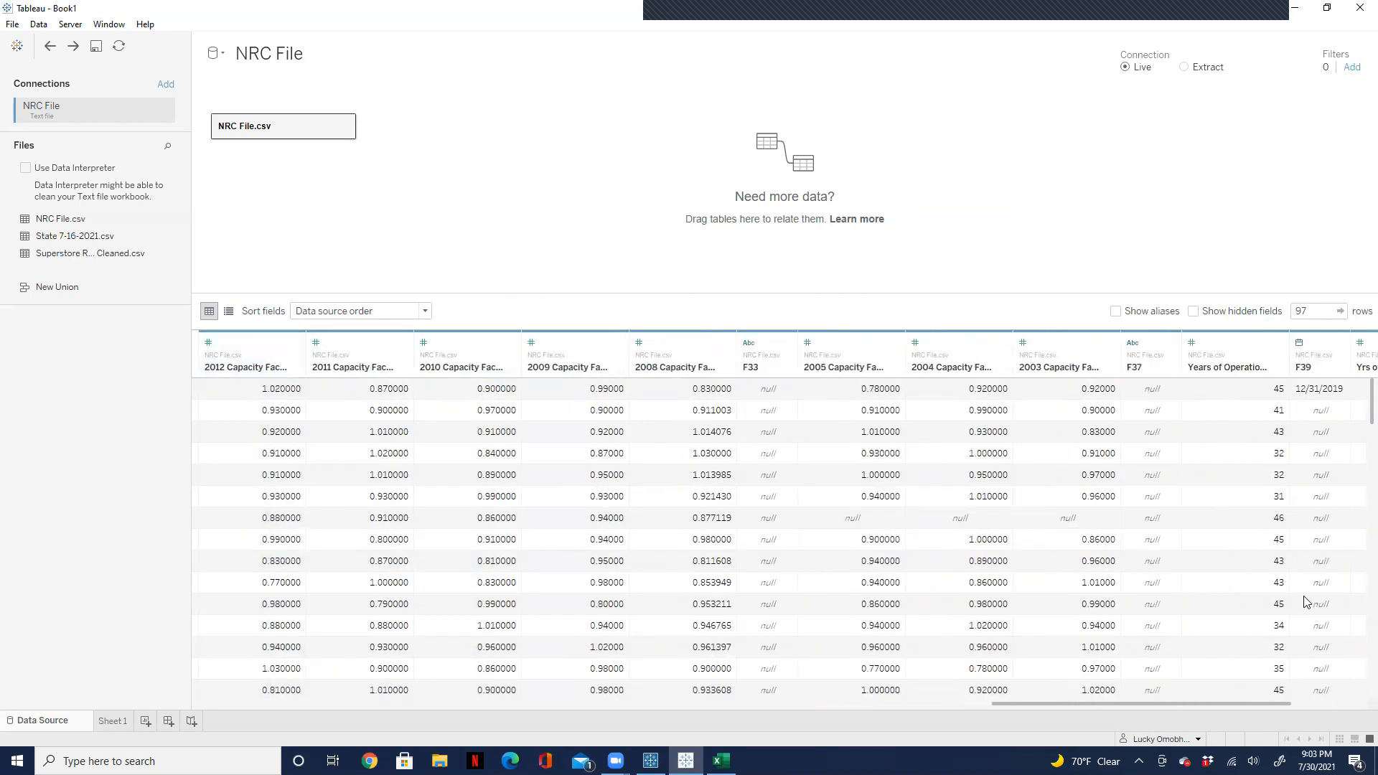
shift+click(1078, 342)
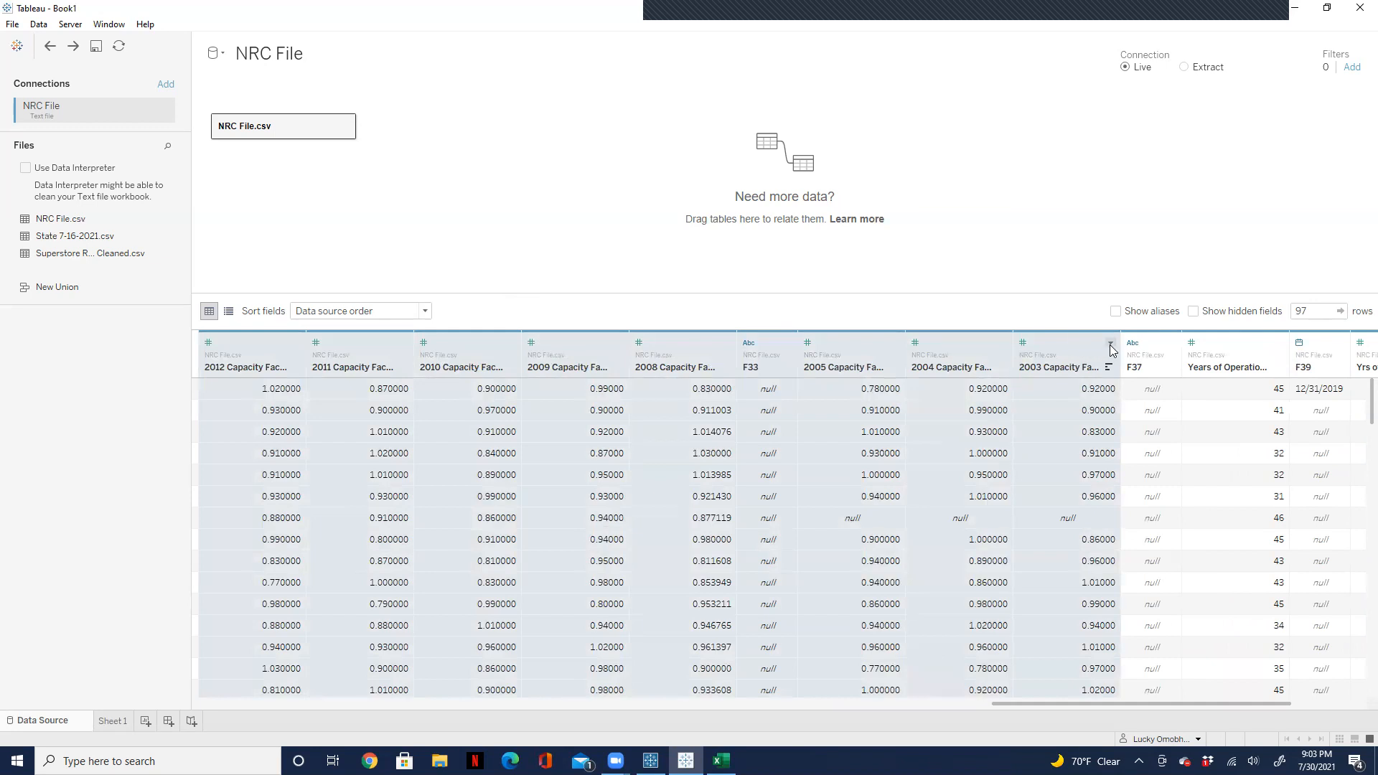
click(1109, 344)
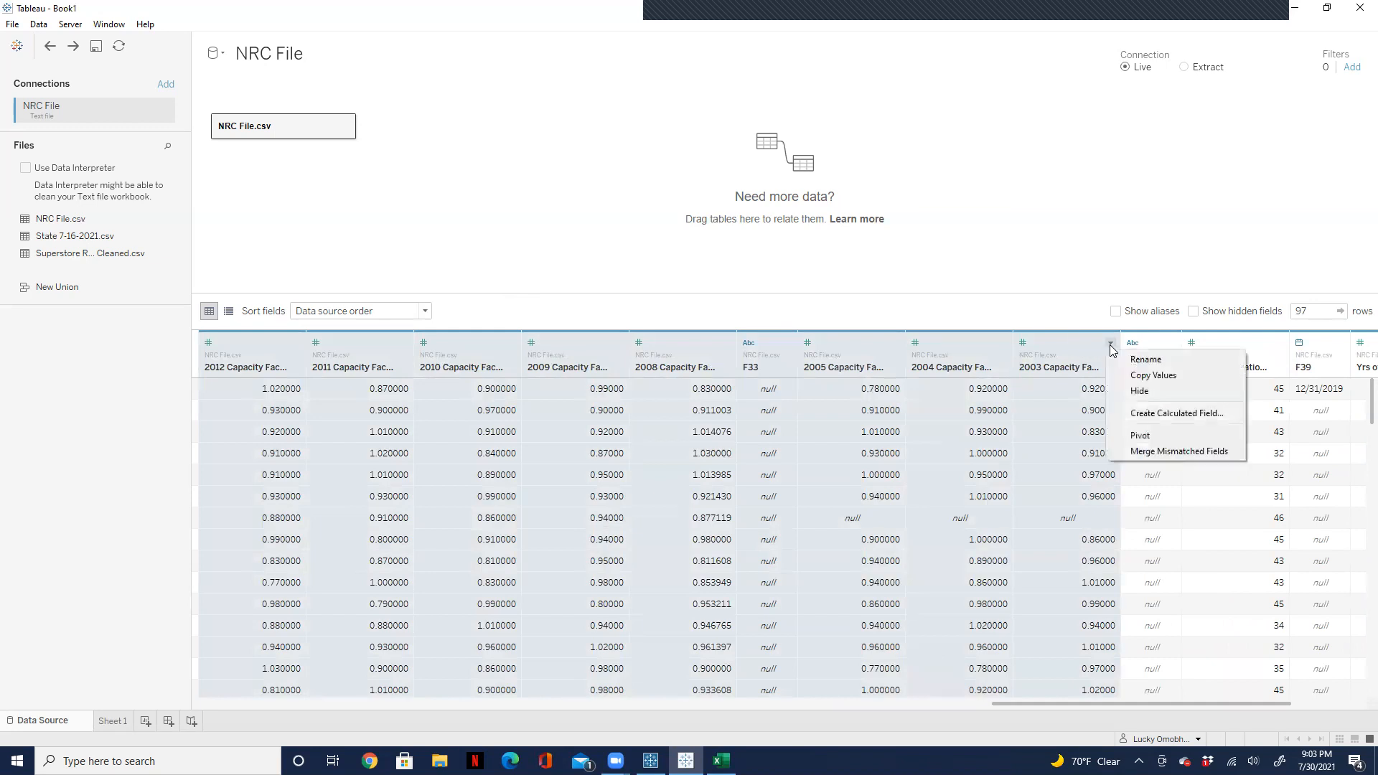
click(1137, 435)
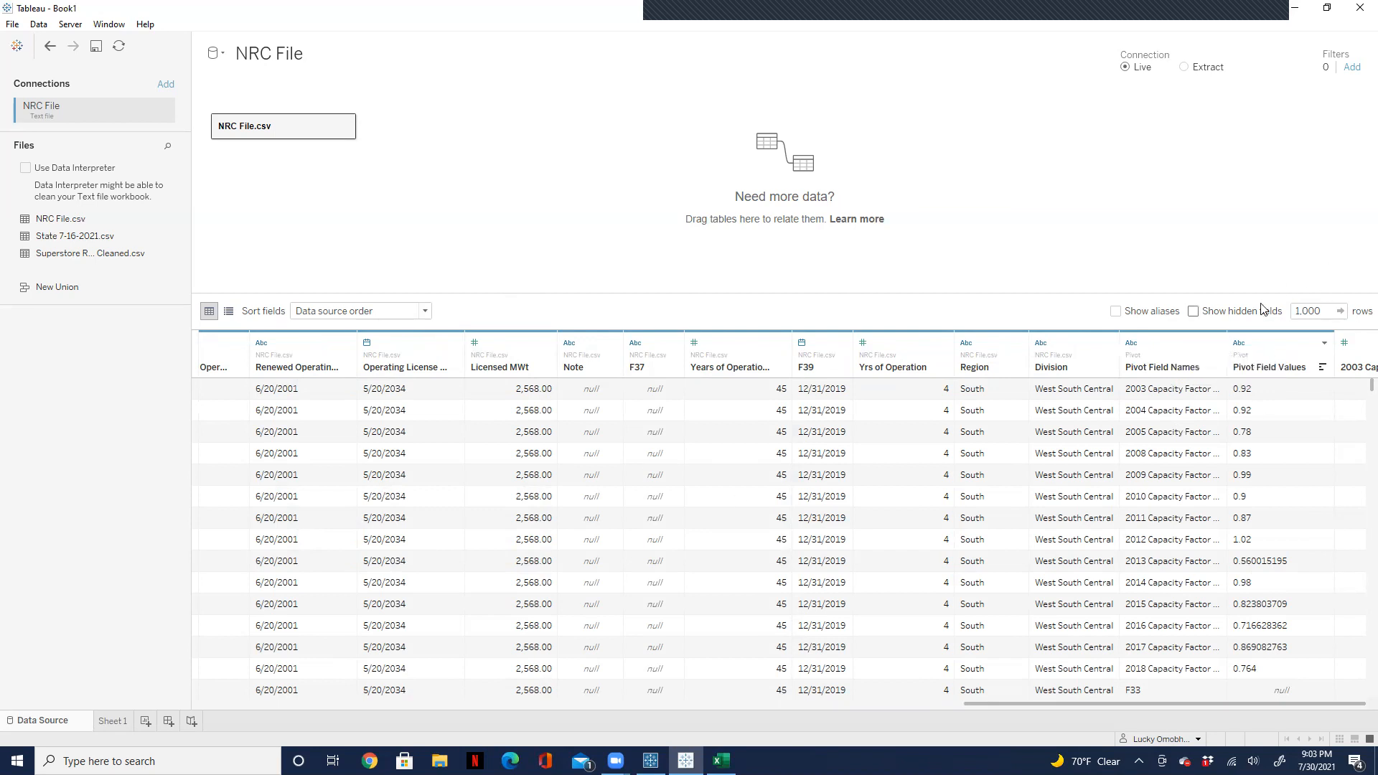
Step: Return to Sheet 1 and remove the invalid 2003 capacity factor measure from the marks
click(113, 721)
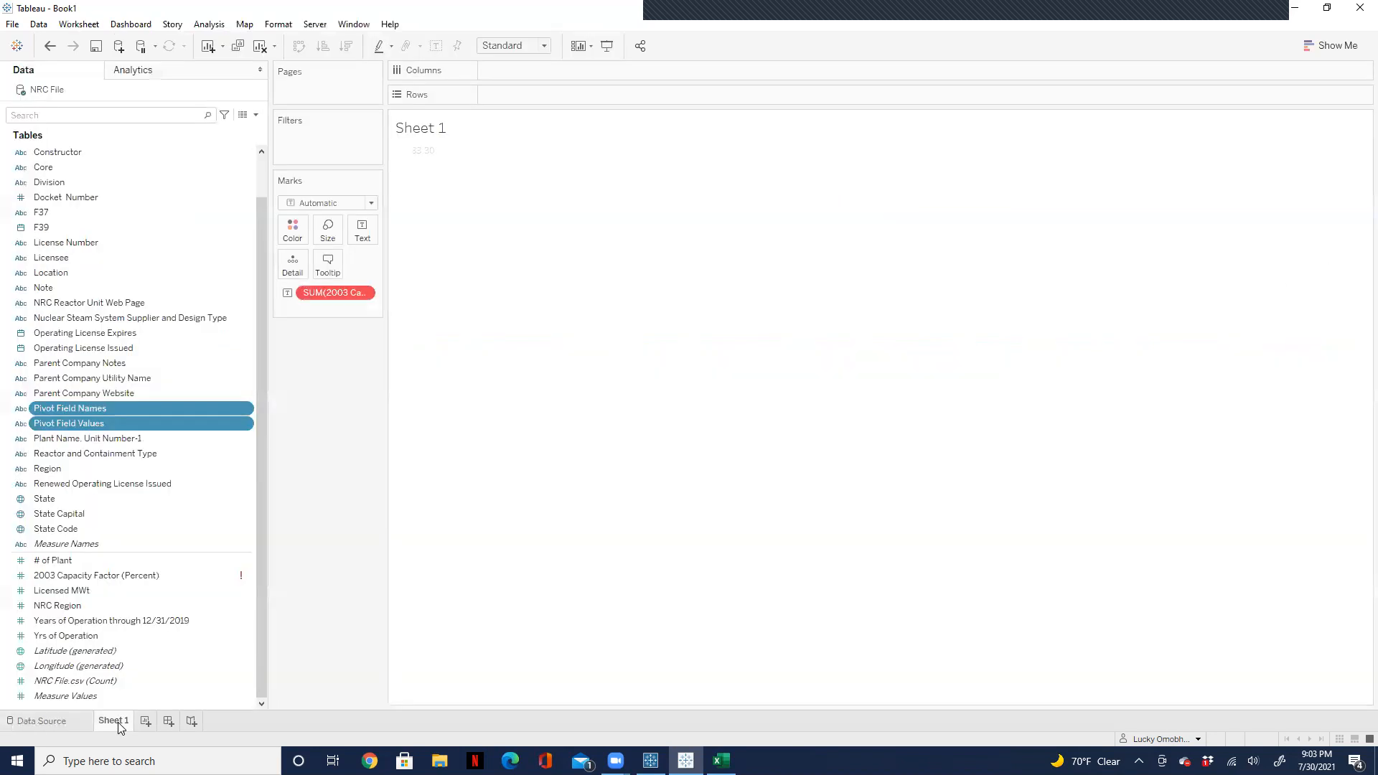
drag(336, 293, 346, 514)
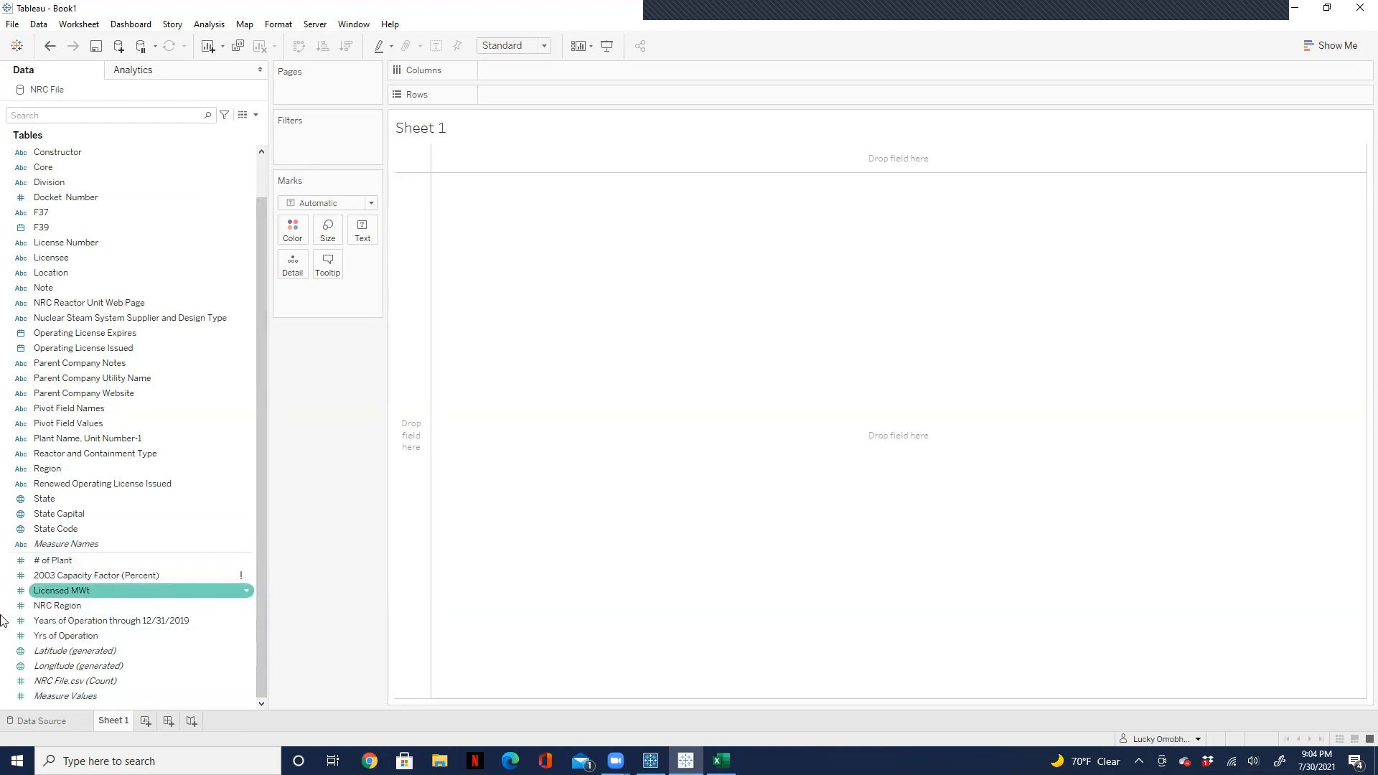
Step: Search the data fields for "pi" and place Pivot Field Names on the rows
mouse_move(98, 583)
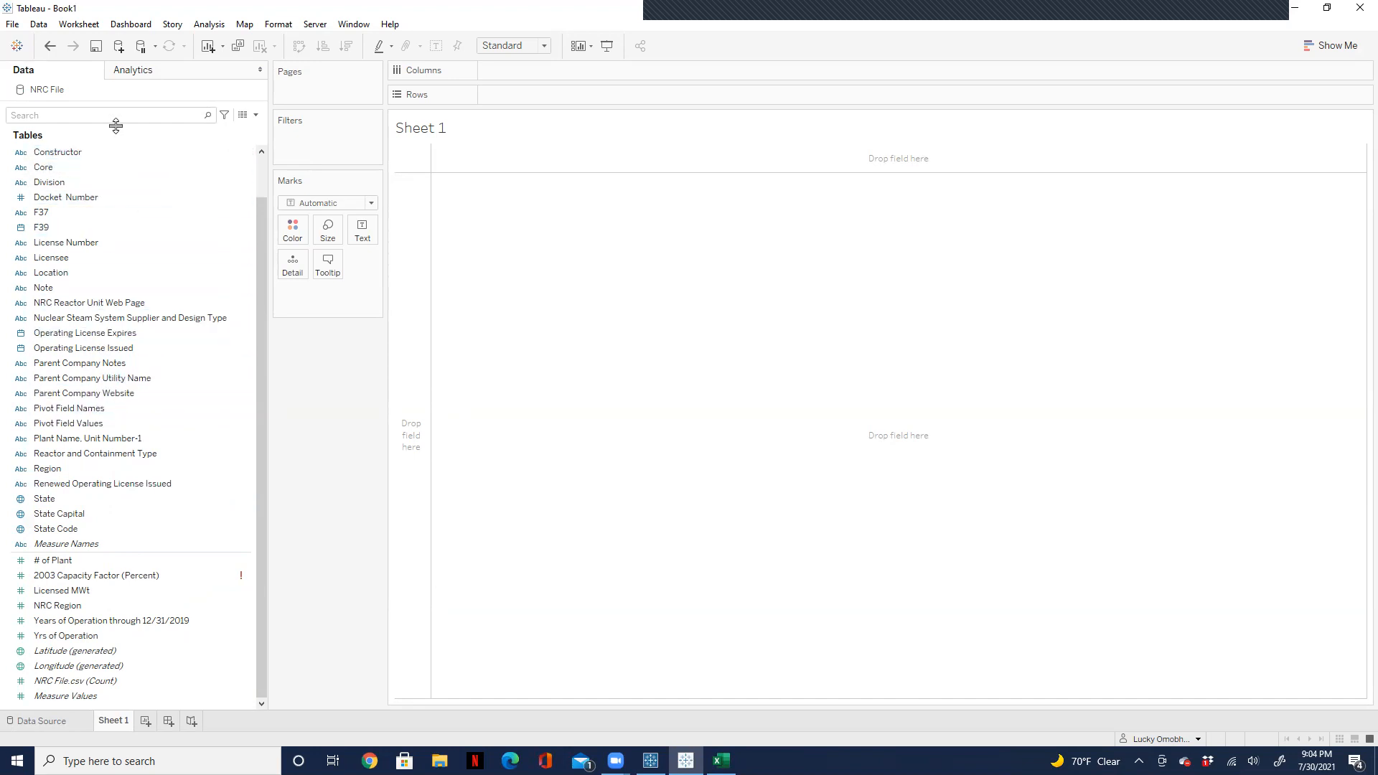
text(pl)
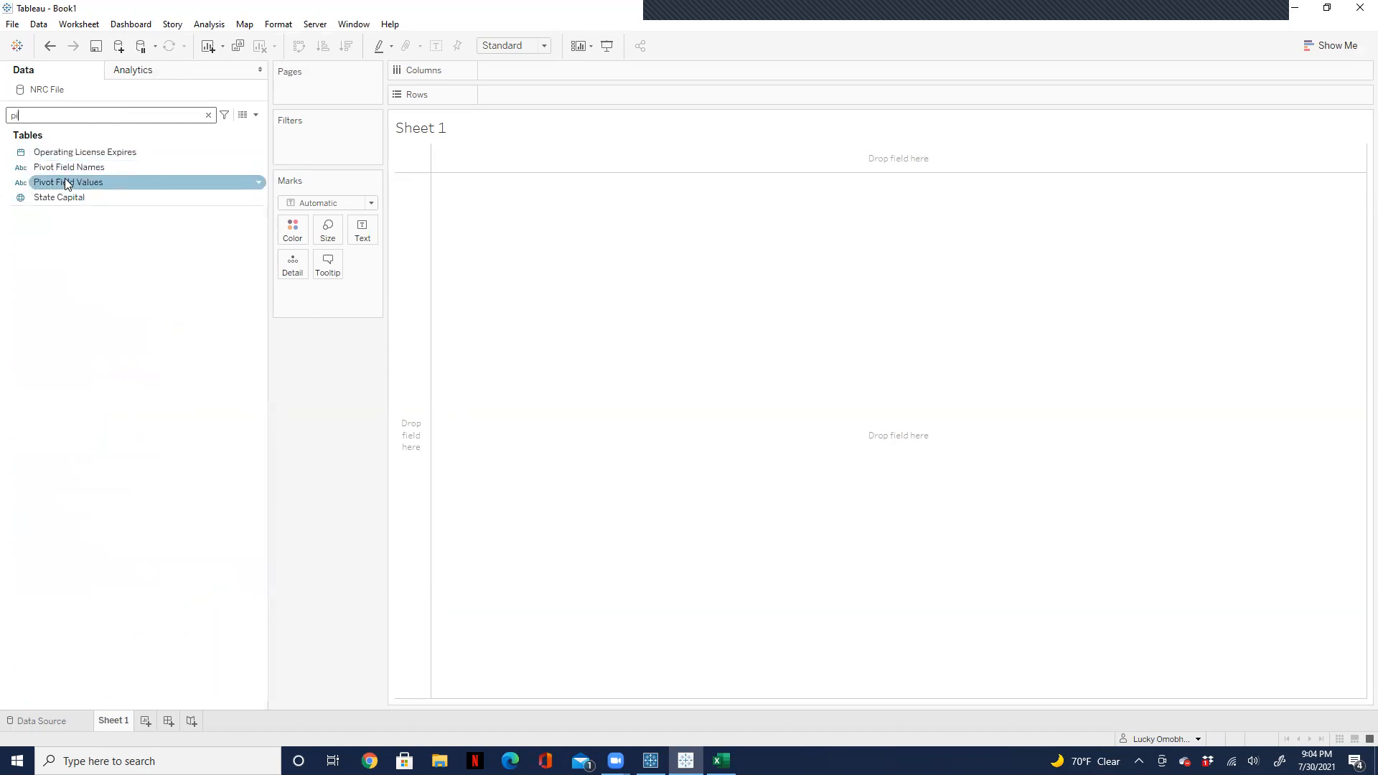
drag(69, 168, 521, 95)
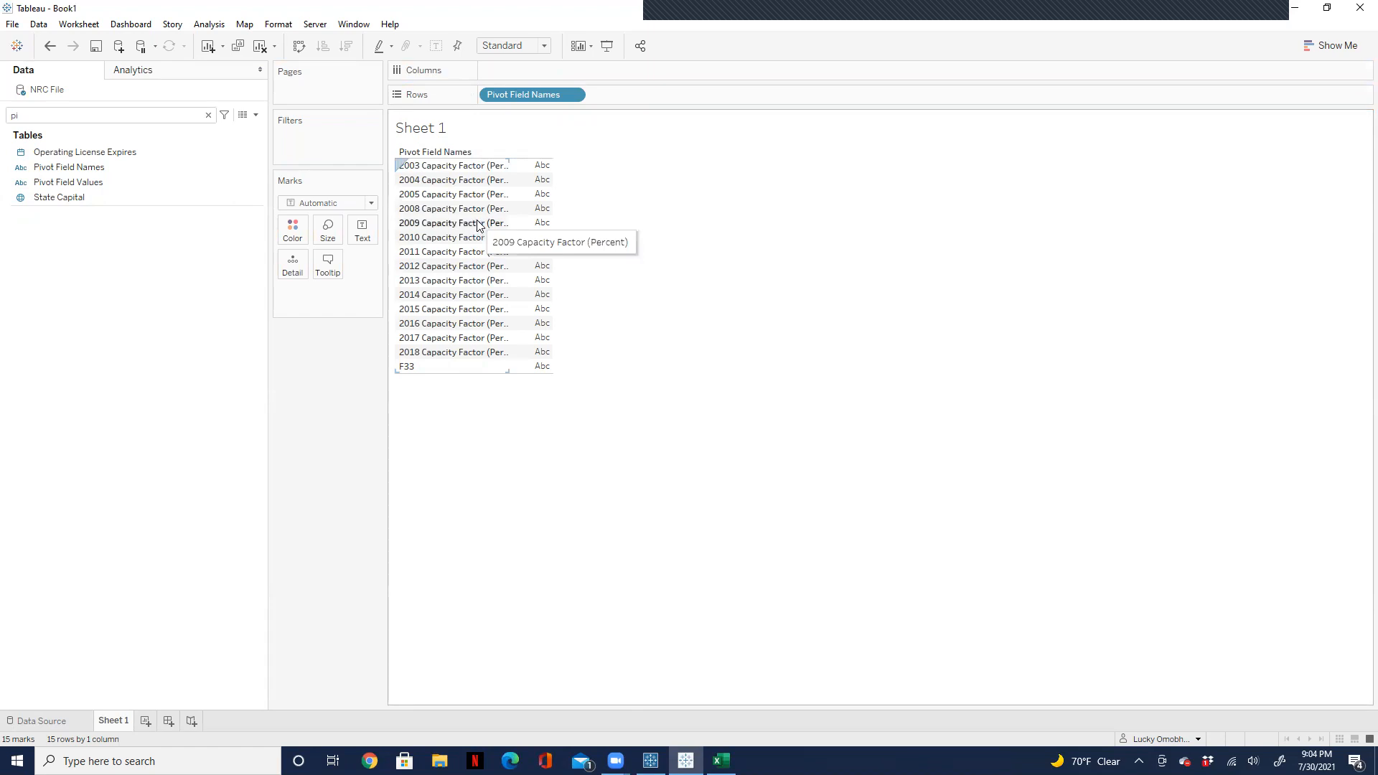
Step: Try showing Pivot Field Values as text beside the pivot field names, and remove the field from the marks
click(88, 182)
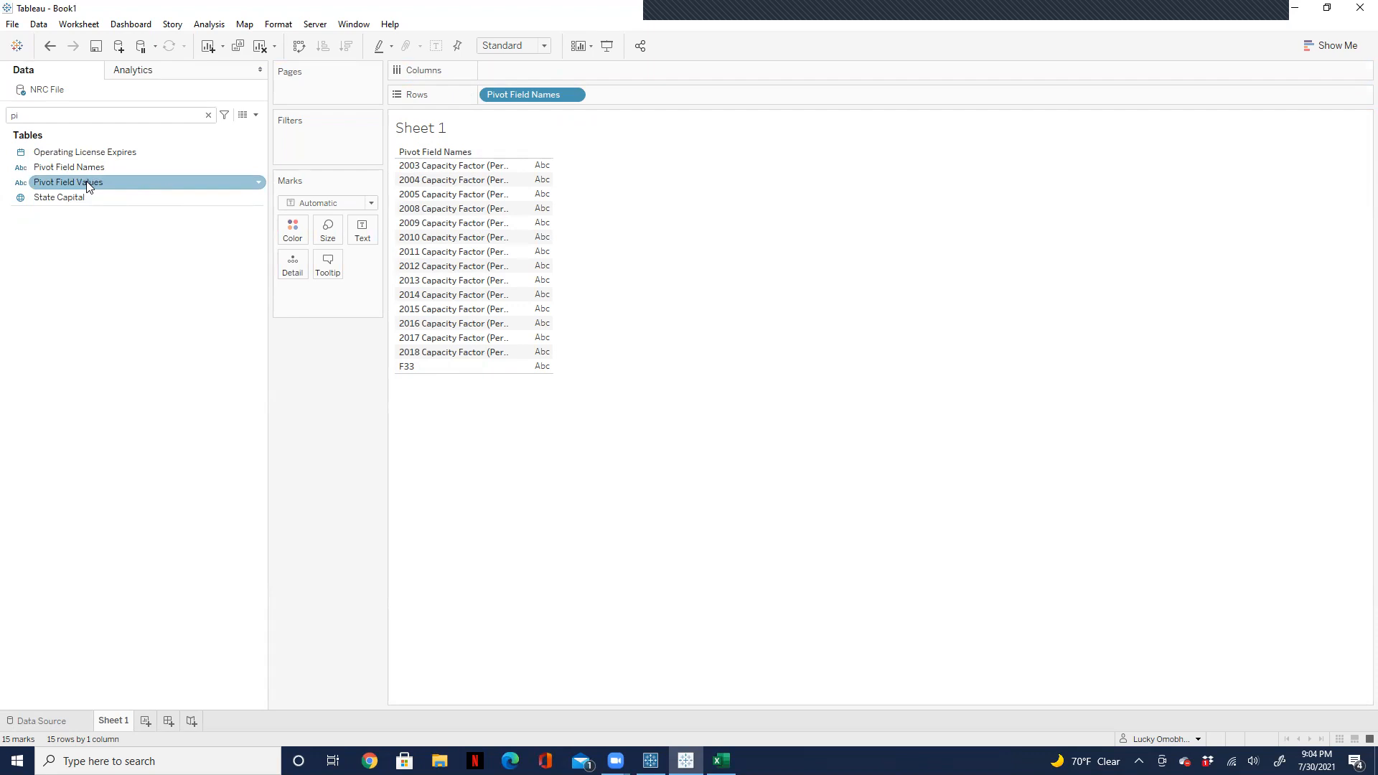
drag(87, 183, 356, 233)
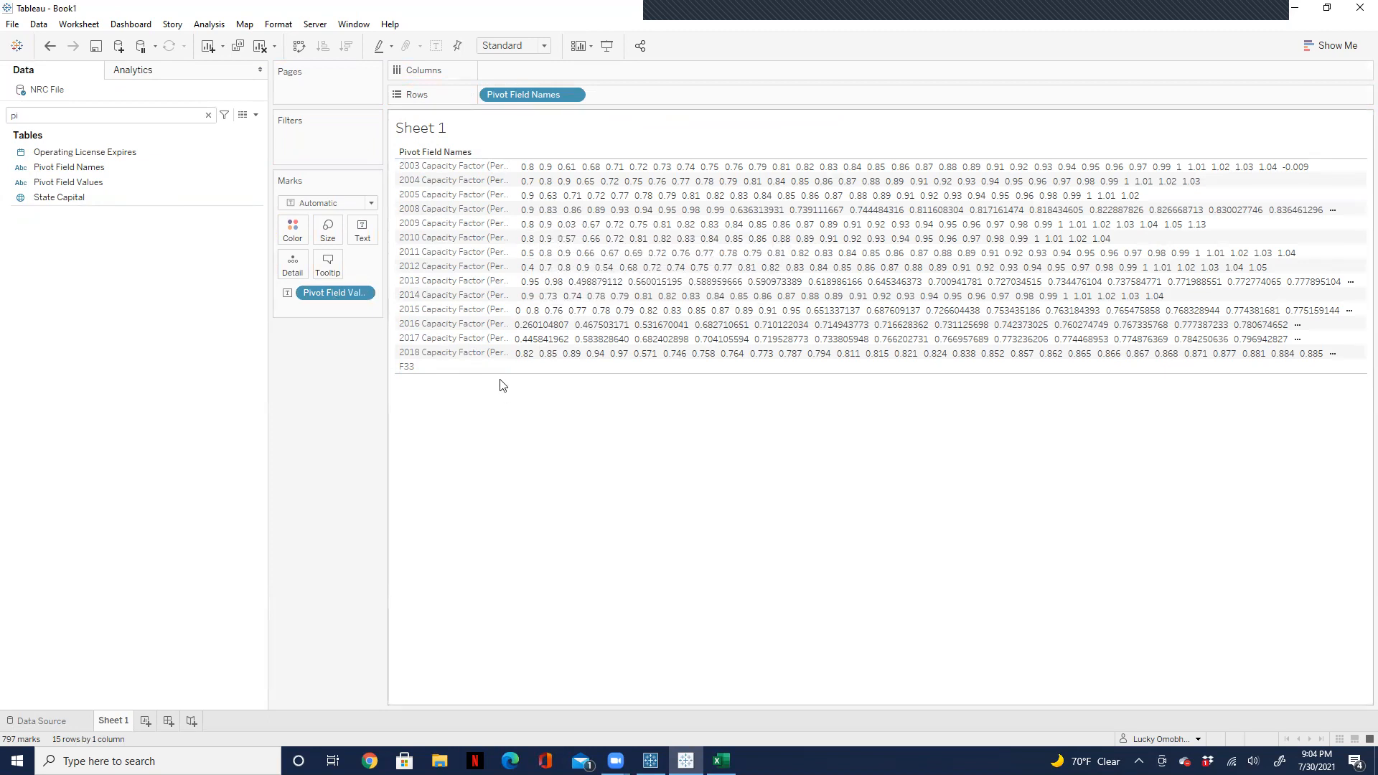
drag(332, 293, 329, 460)
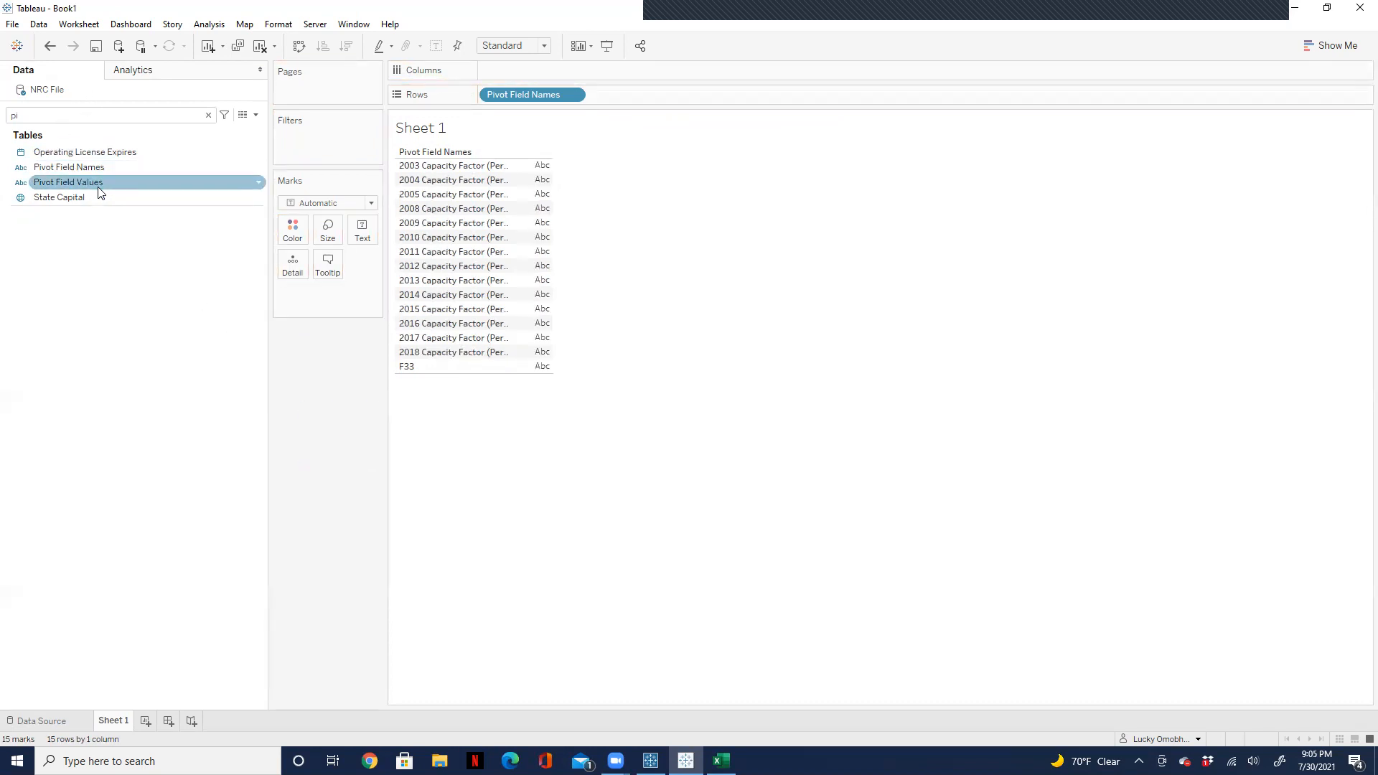
Step: Change the data type of Pivot Field Values to Number (decimal) and move the field from the dimensions to the measures
click(21, 182)
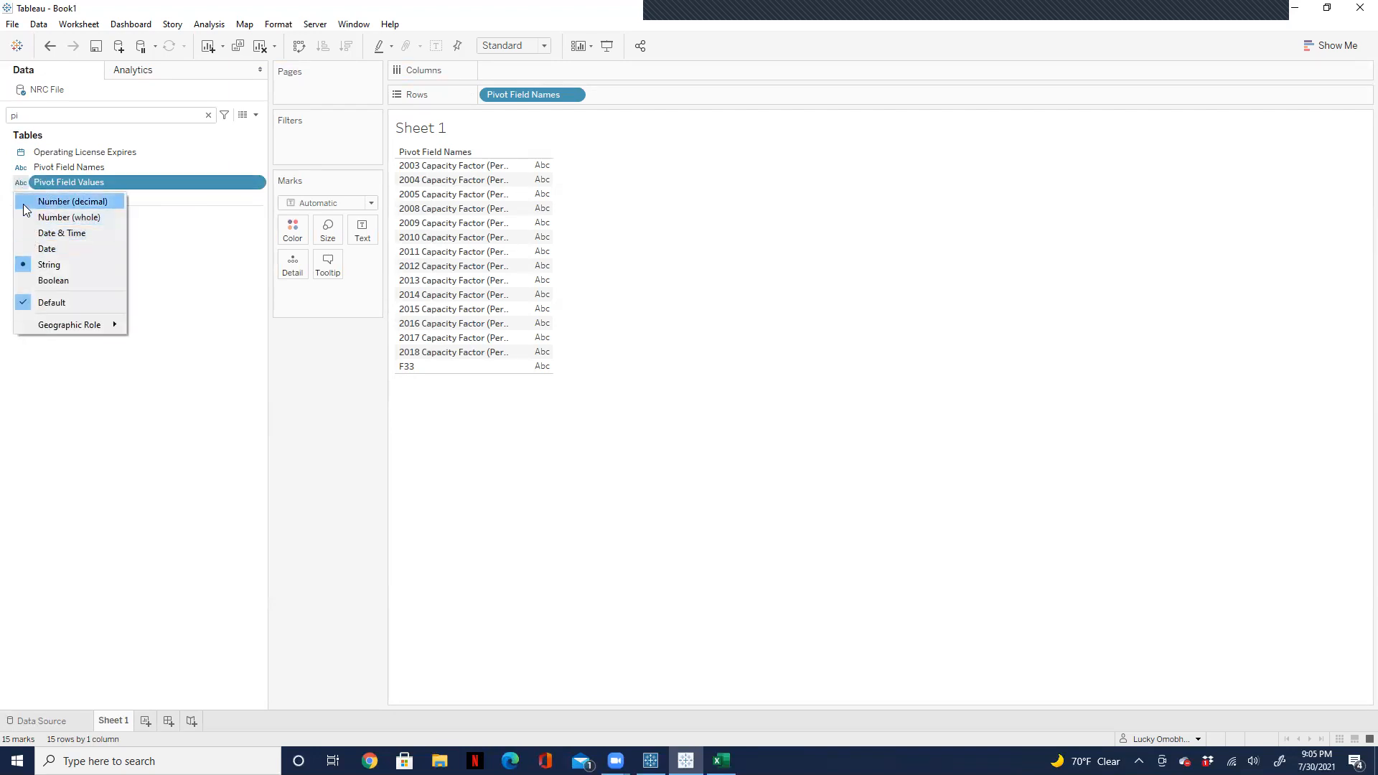
click(25, 214)
drag(51, 178, 50, 332)
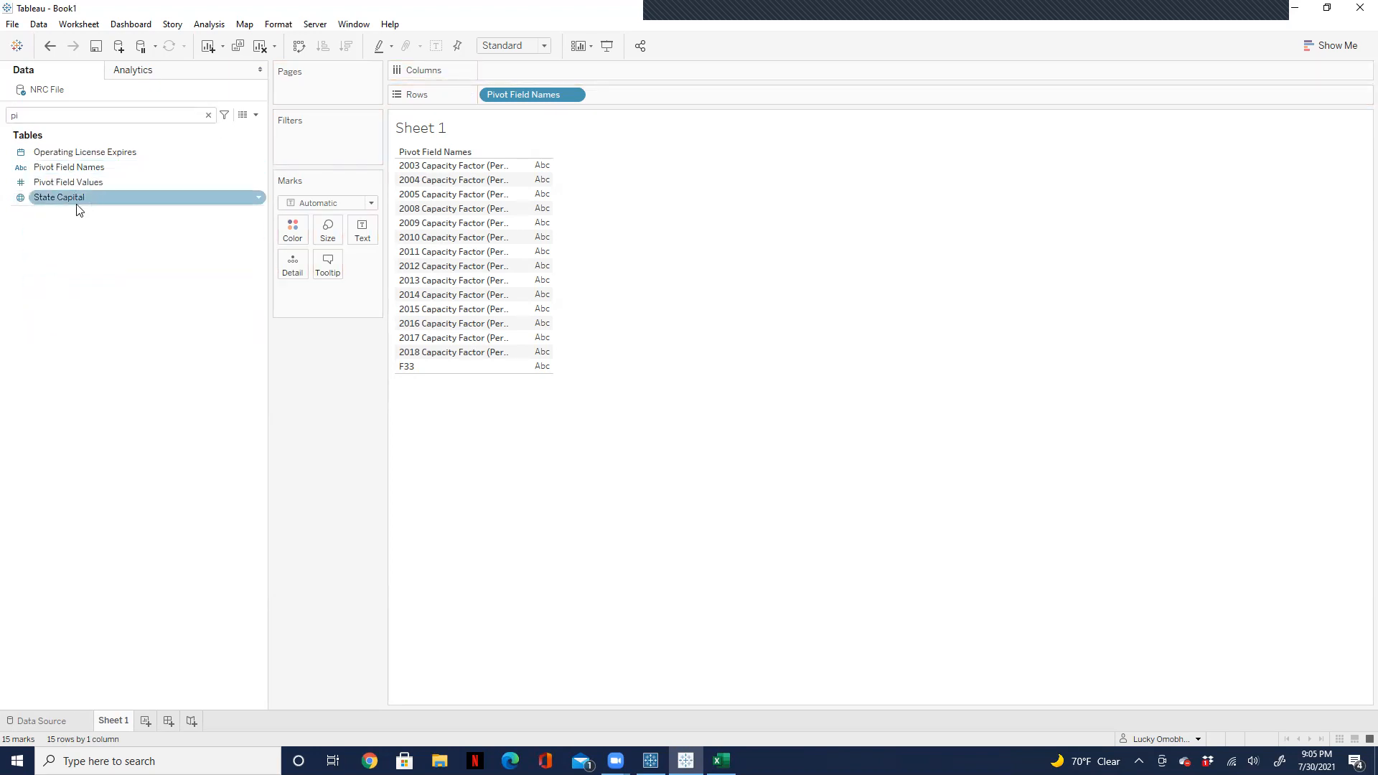
drag(79, 183, 81, 342)
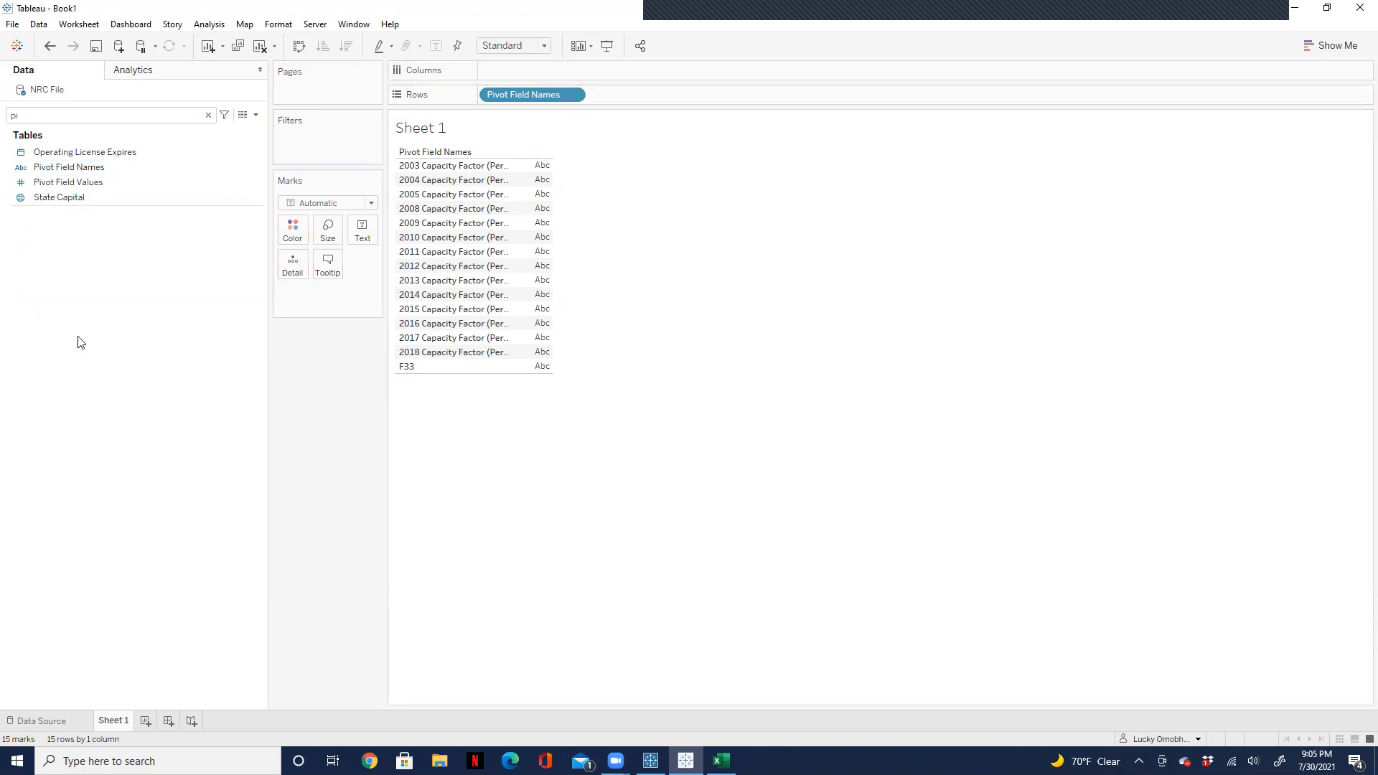
click(209, 115)
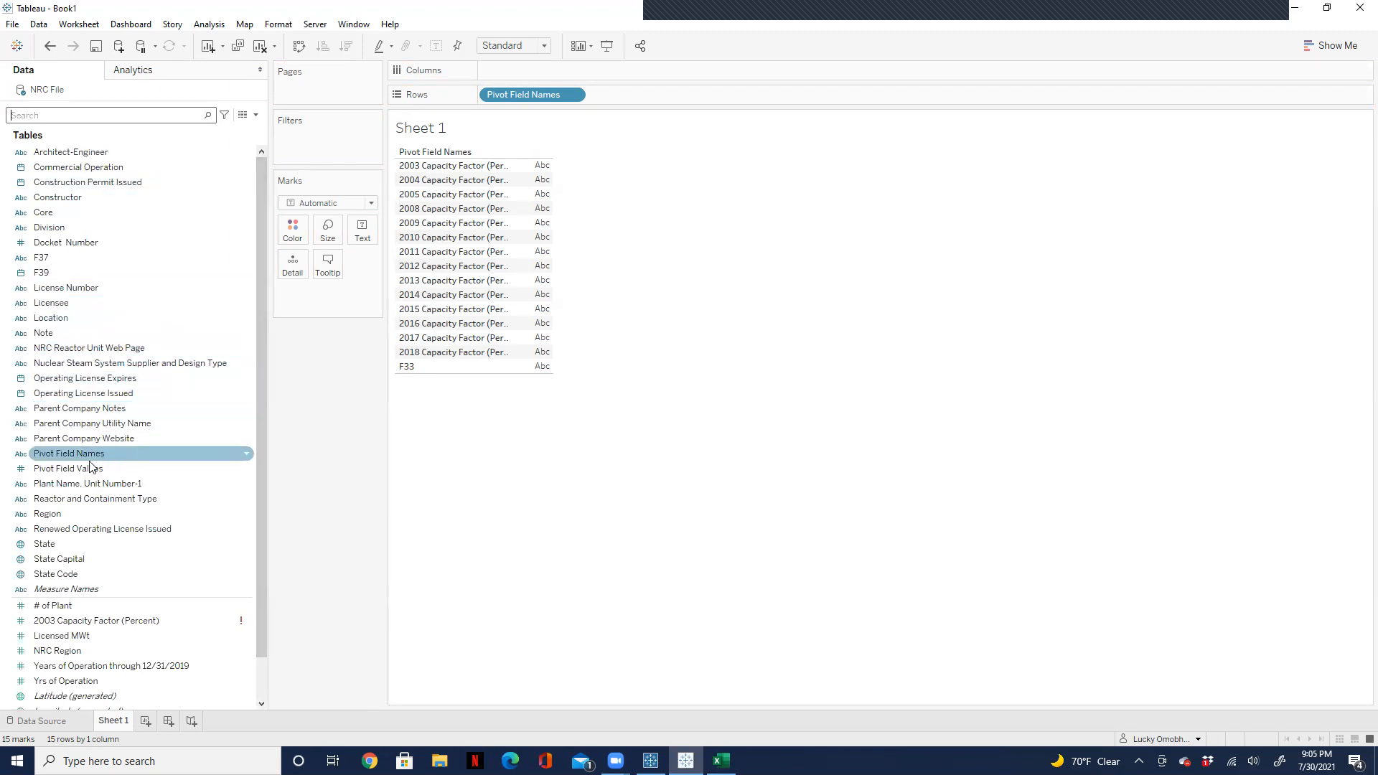
drag(84, 471, 69, 658)
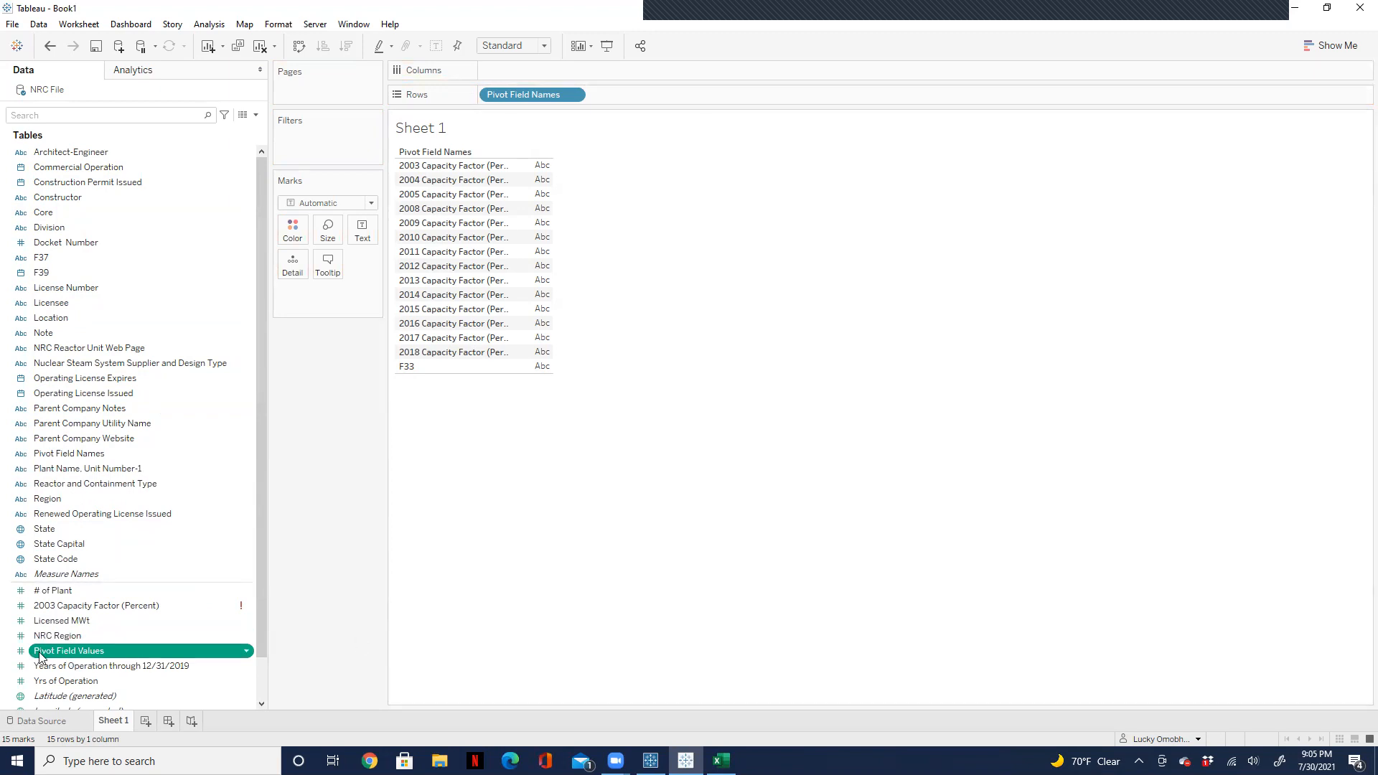
Step: Show the sum of Pivot Field Values as text for each year and widen the table columns to fit the full names
drag(40, 658, 353, 244)
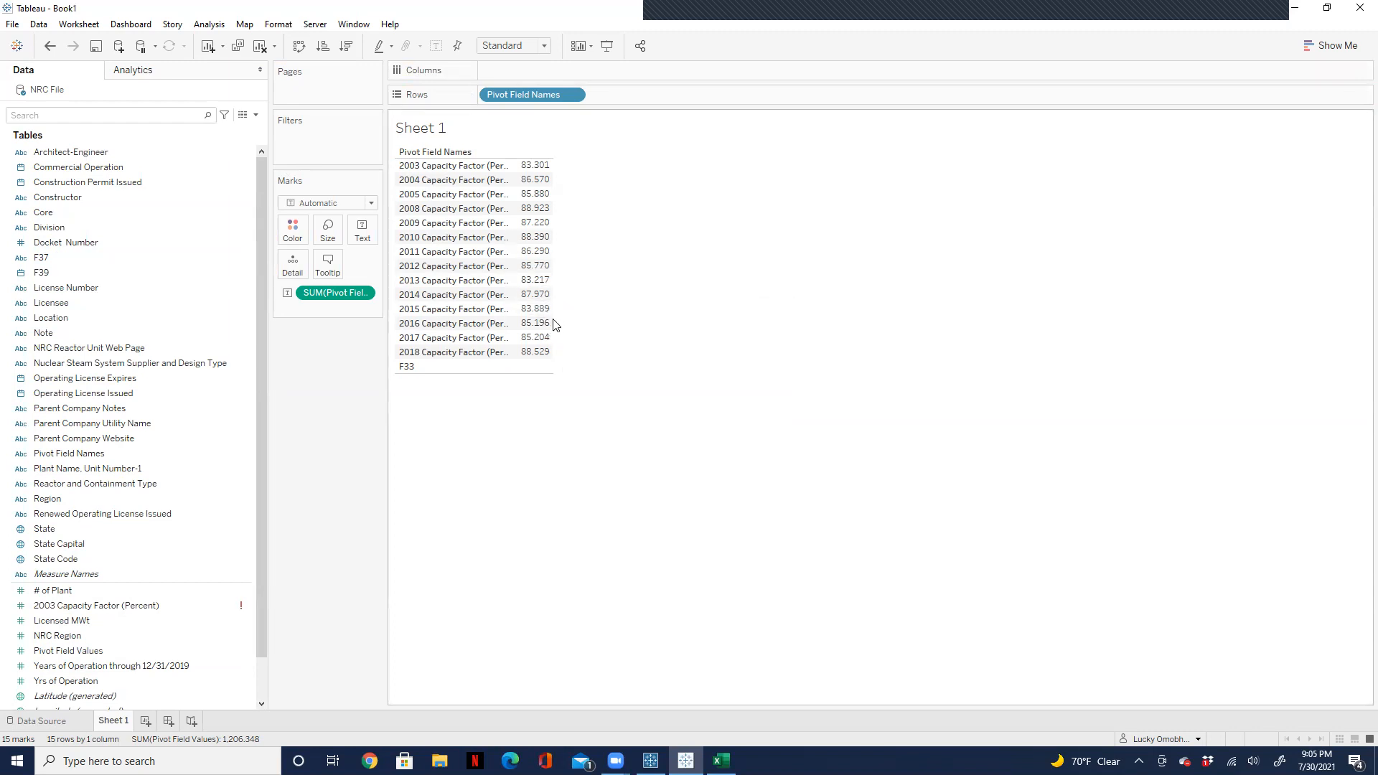
drag(558, 312, 727, 323)
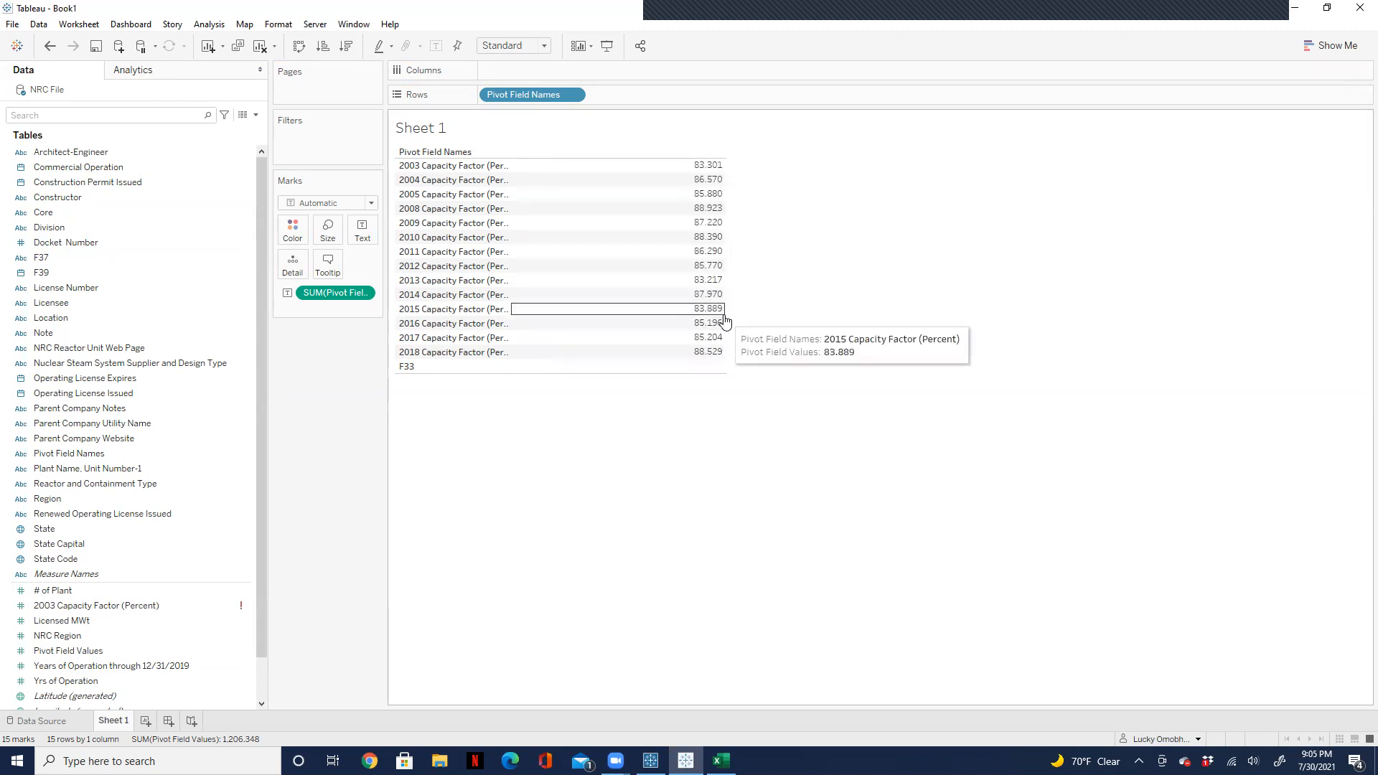
drag(513, 257, 564, 259)
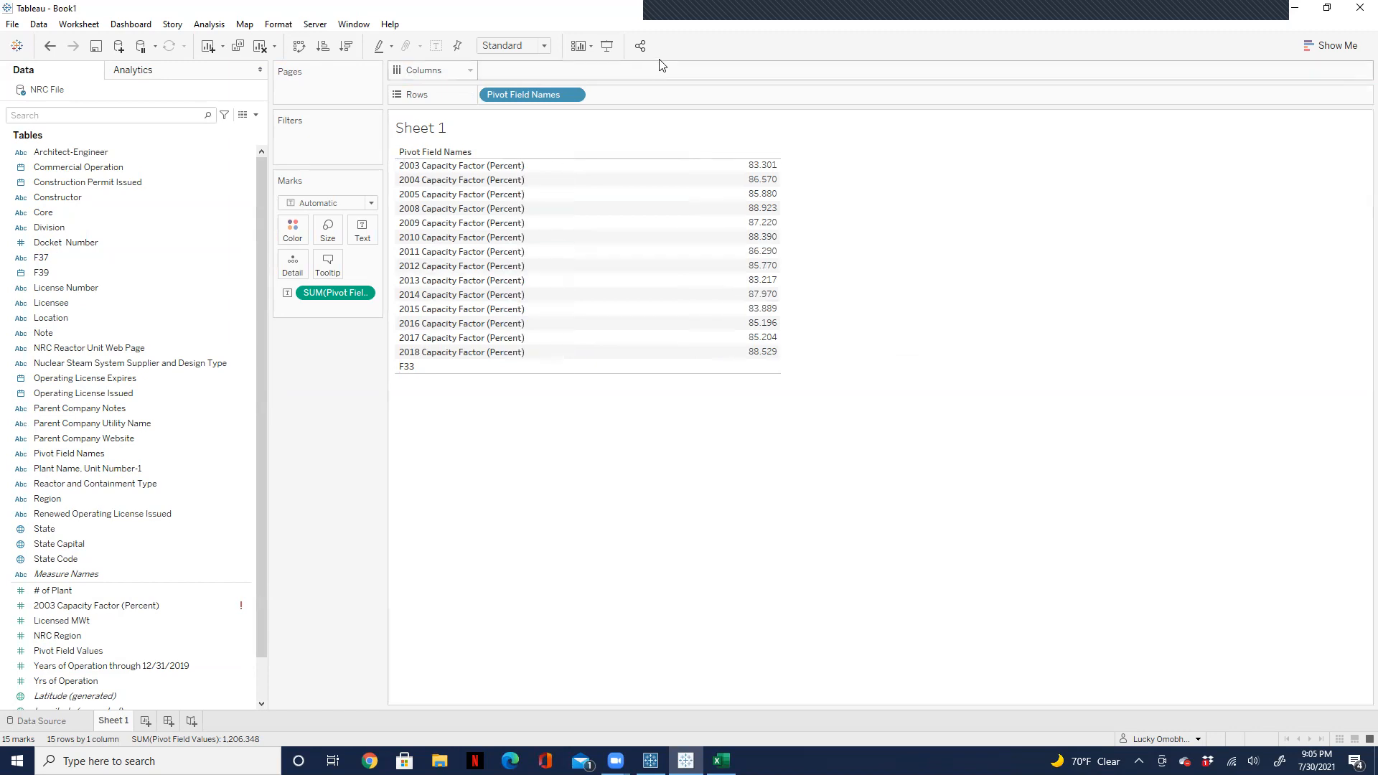
Step: Add a filter on Pivot Field Names, show it beside the view, and keep only 2004 Capacity Factor (Percent) selected
click(574, 96)
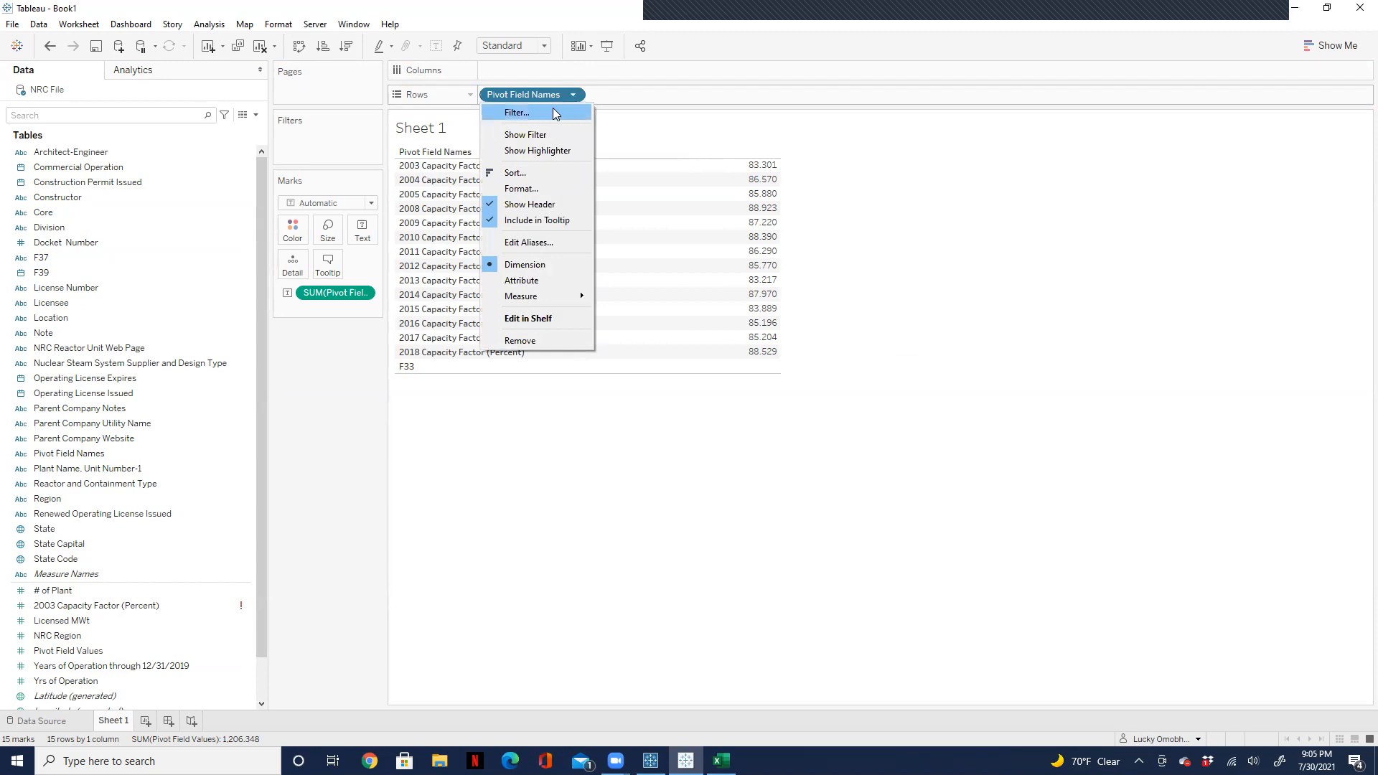
click(553, 112)
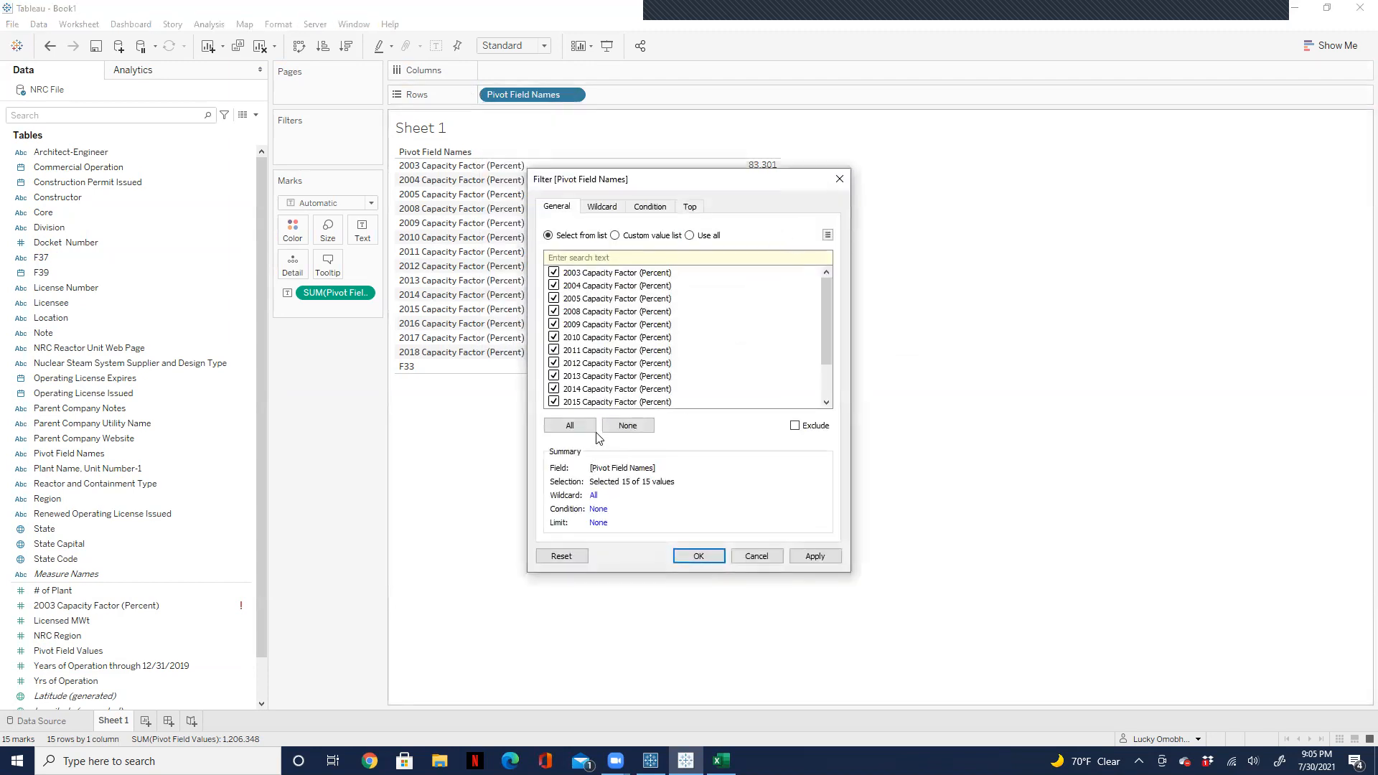
click(712, 559)
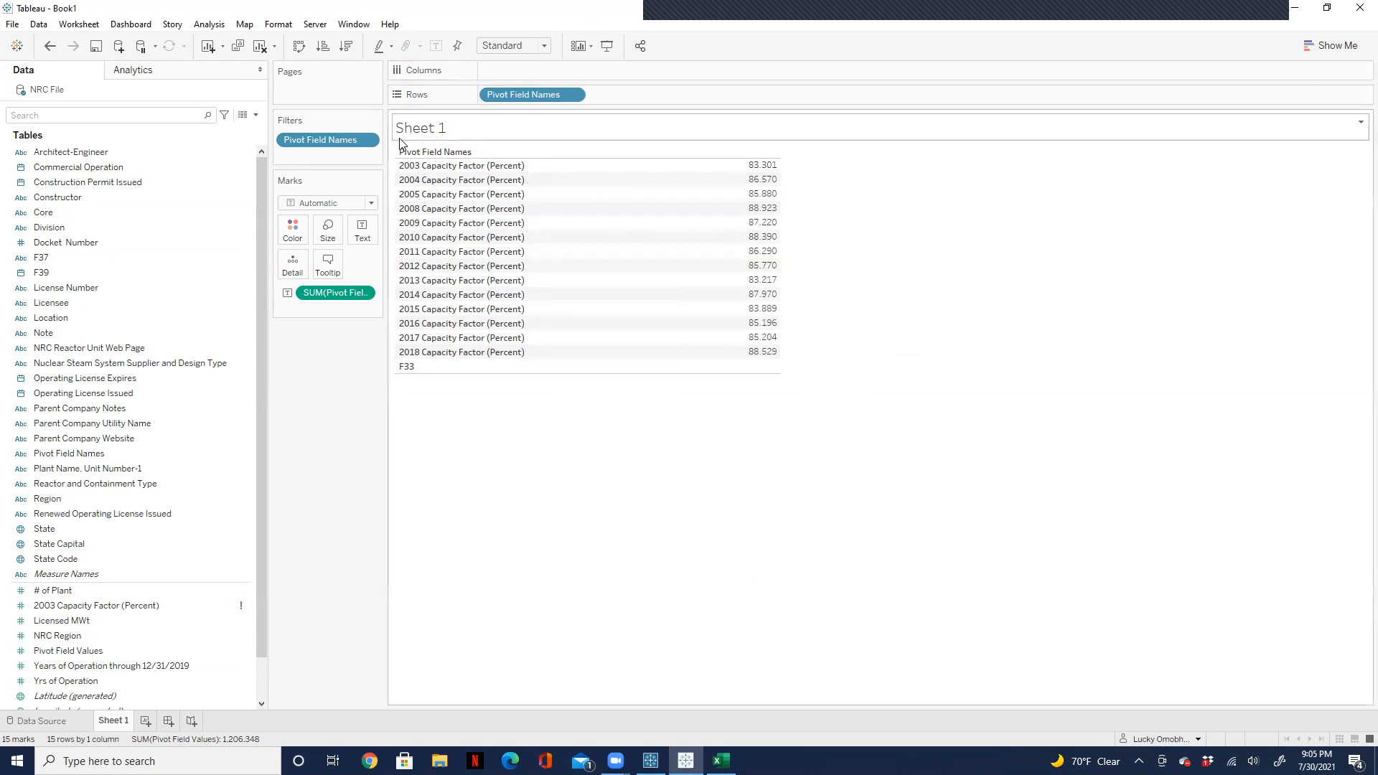
click(368, 143)
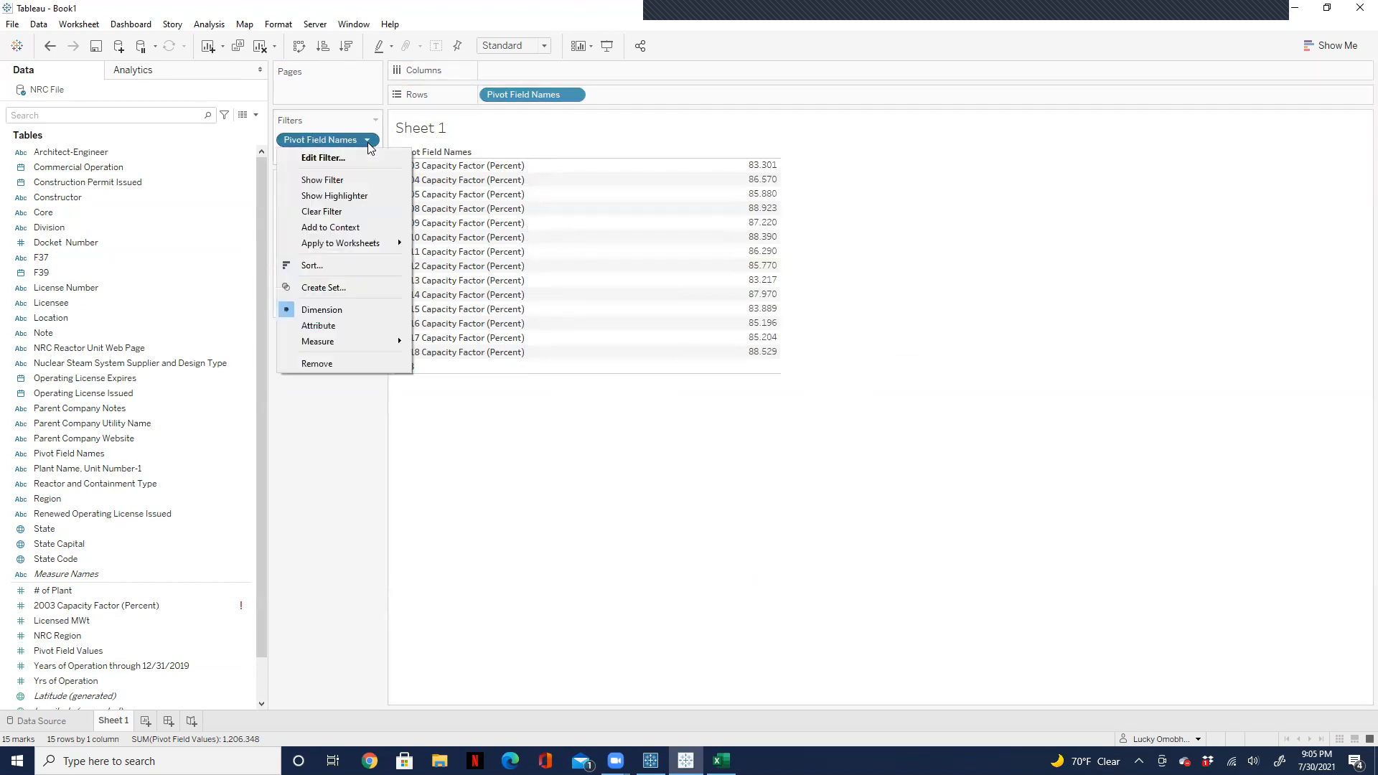
click(356, 178)
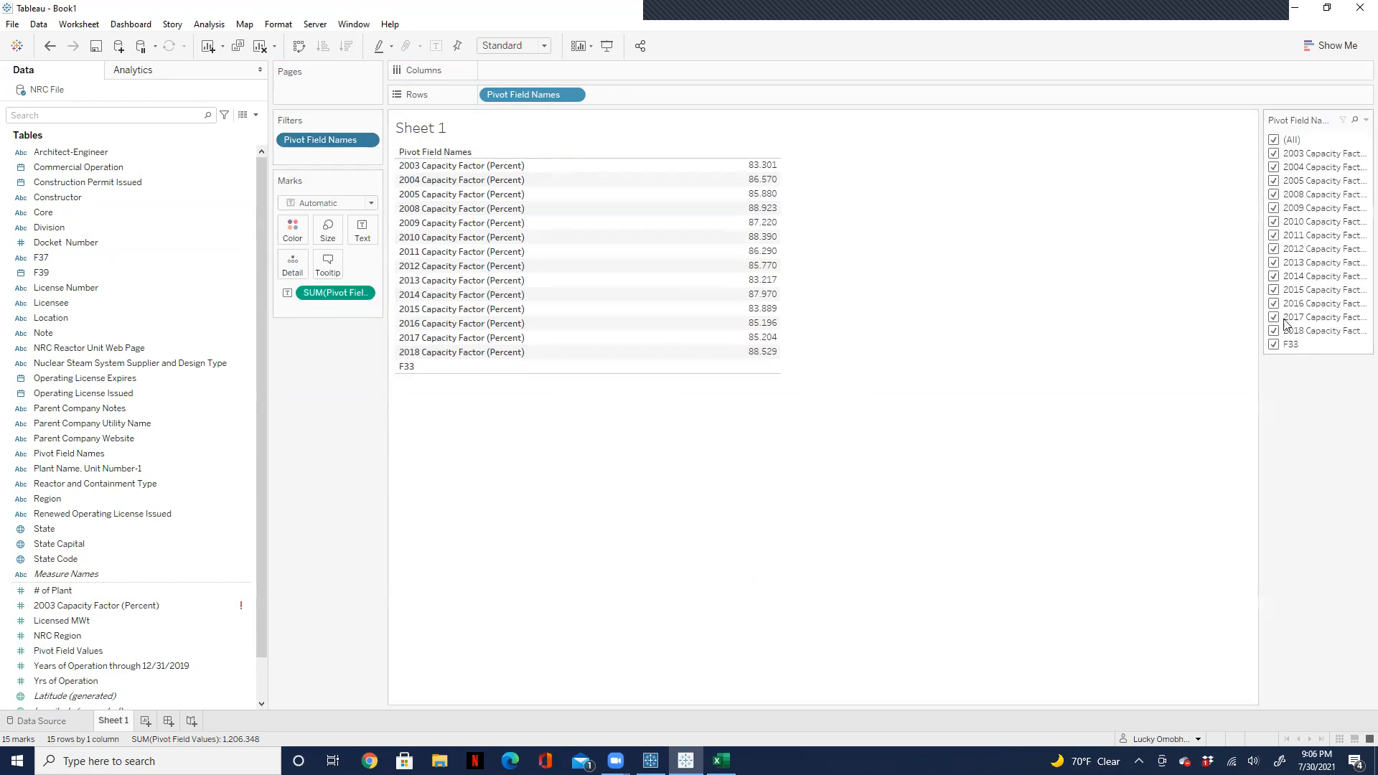
click(1275, 140)
click(1274, 167)
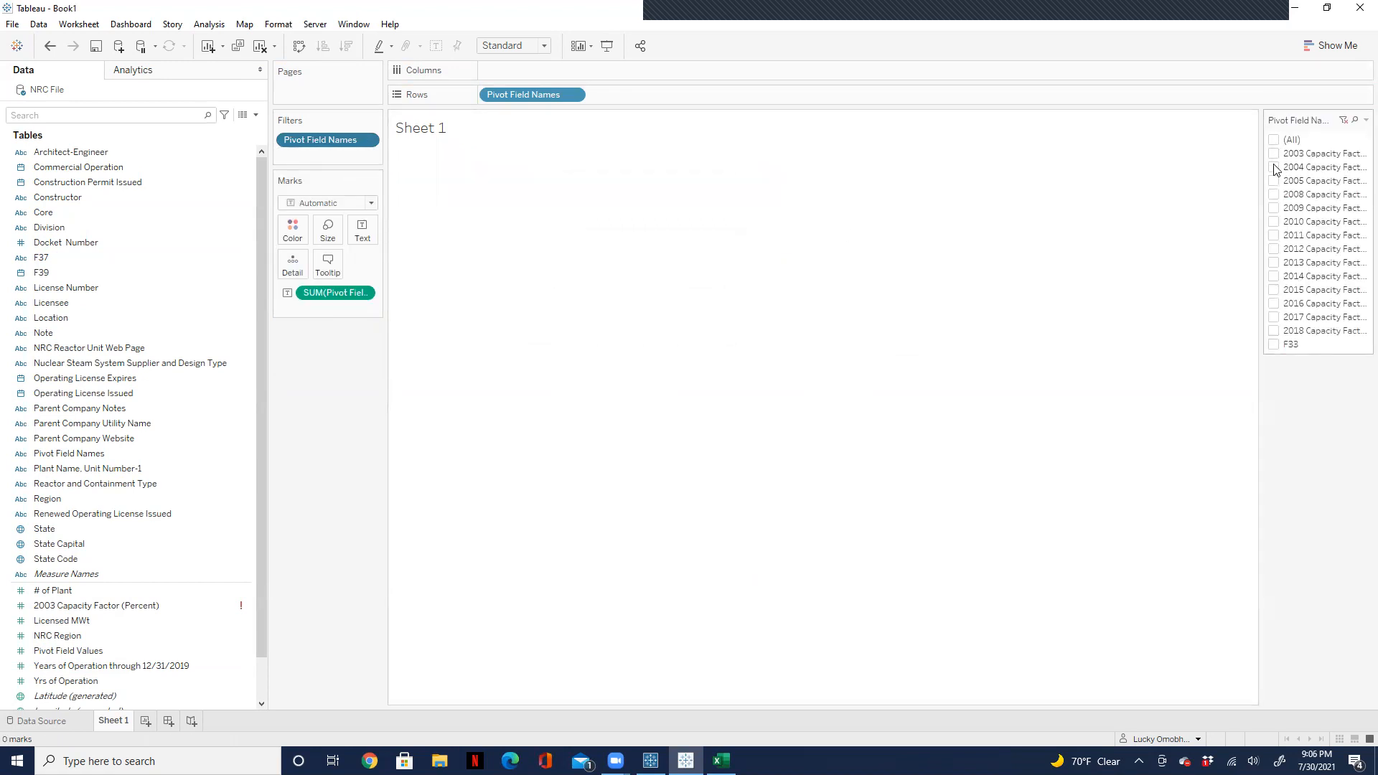
Step: Show a filter for the Core field and deselect Terminate, Relocate and Exception
mouse_move(715, 174)
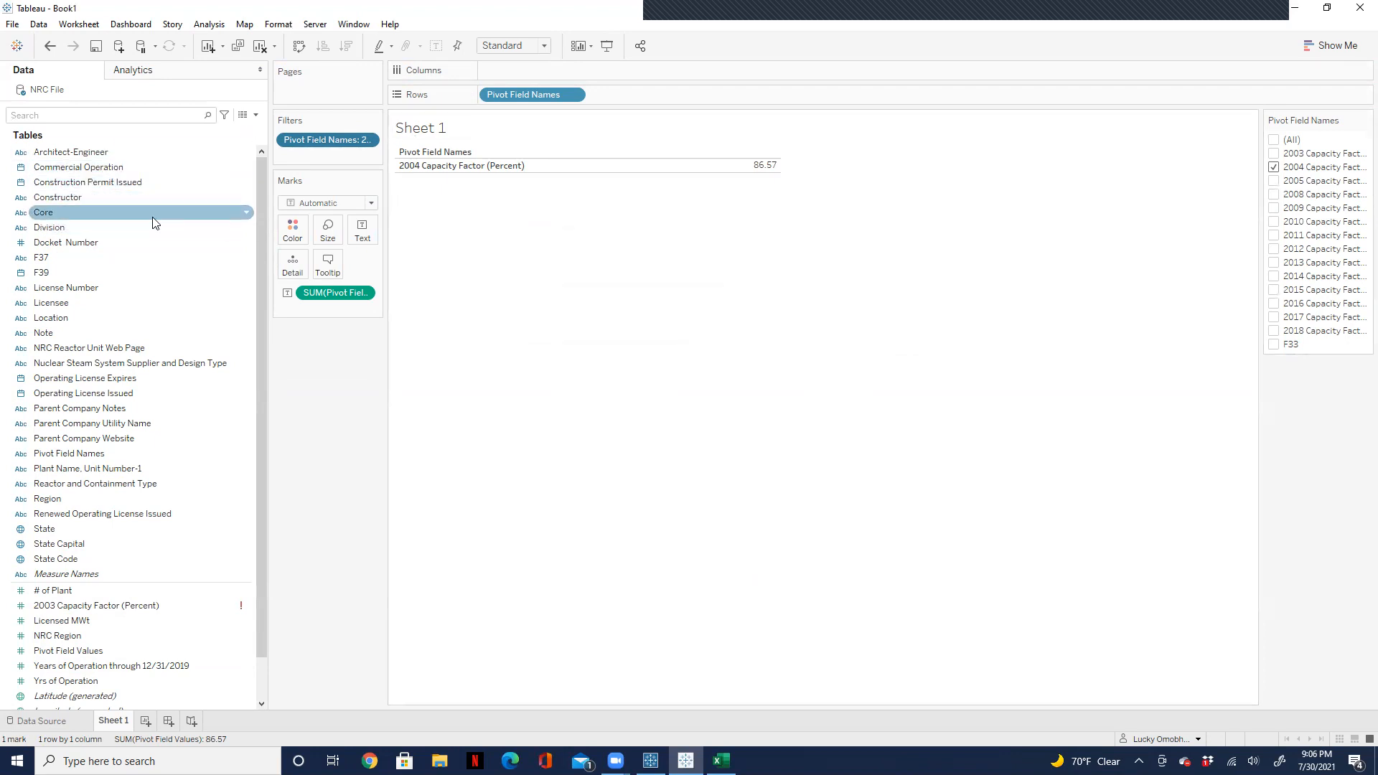
click(246, 217)
right_click(246, 215)
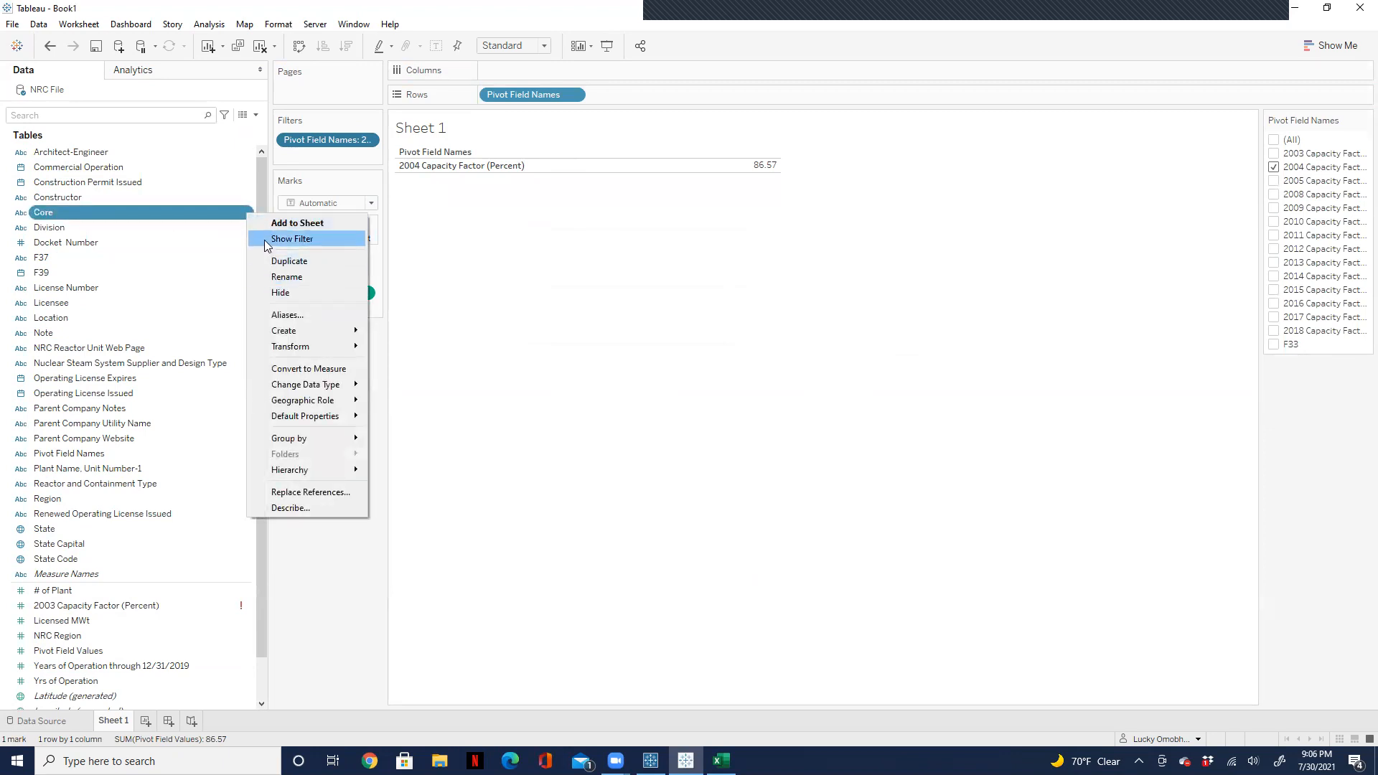
click(287, 239)
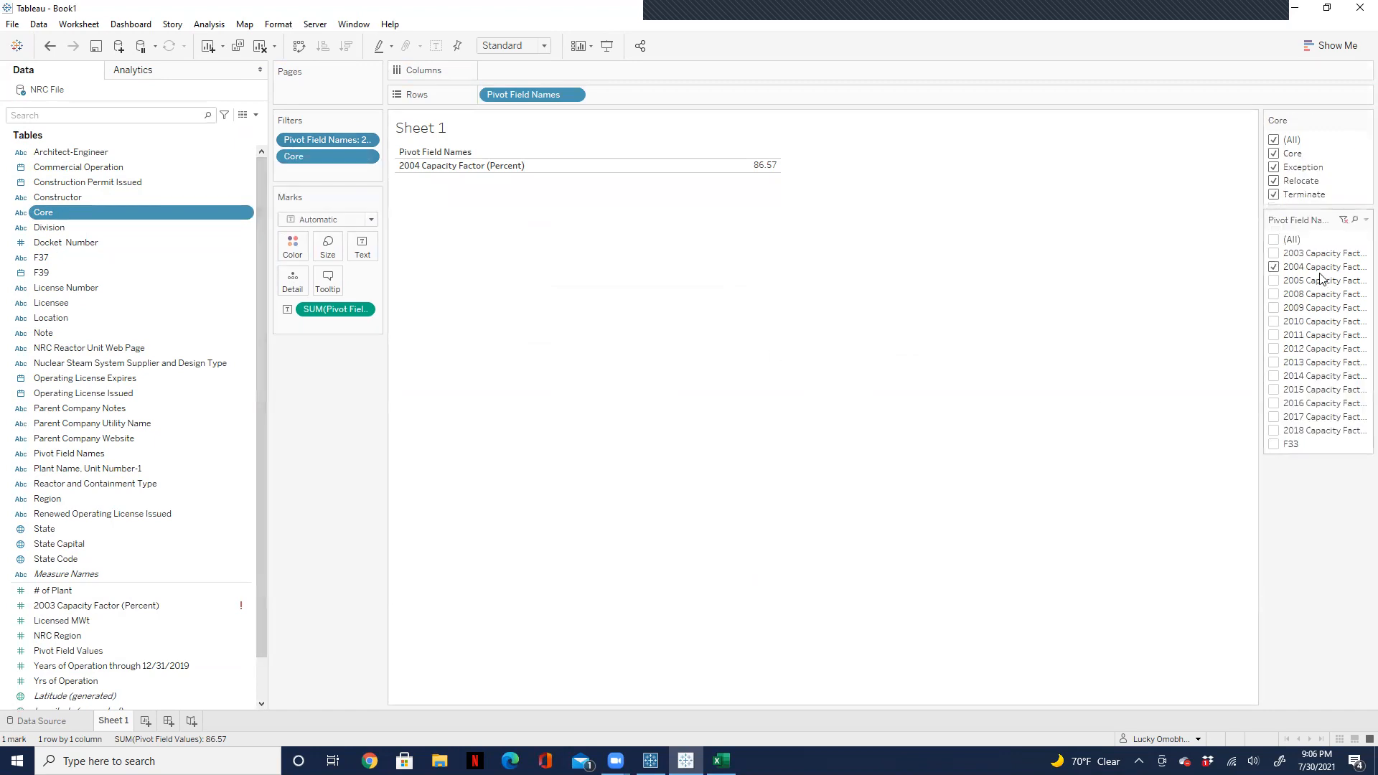
click(1275, 195)
click(1273, 181)
click(1274, 168)
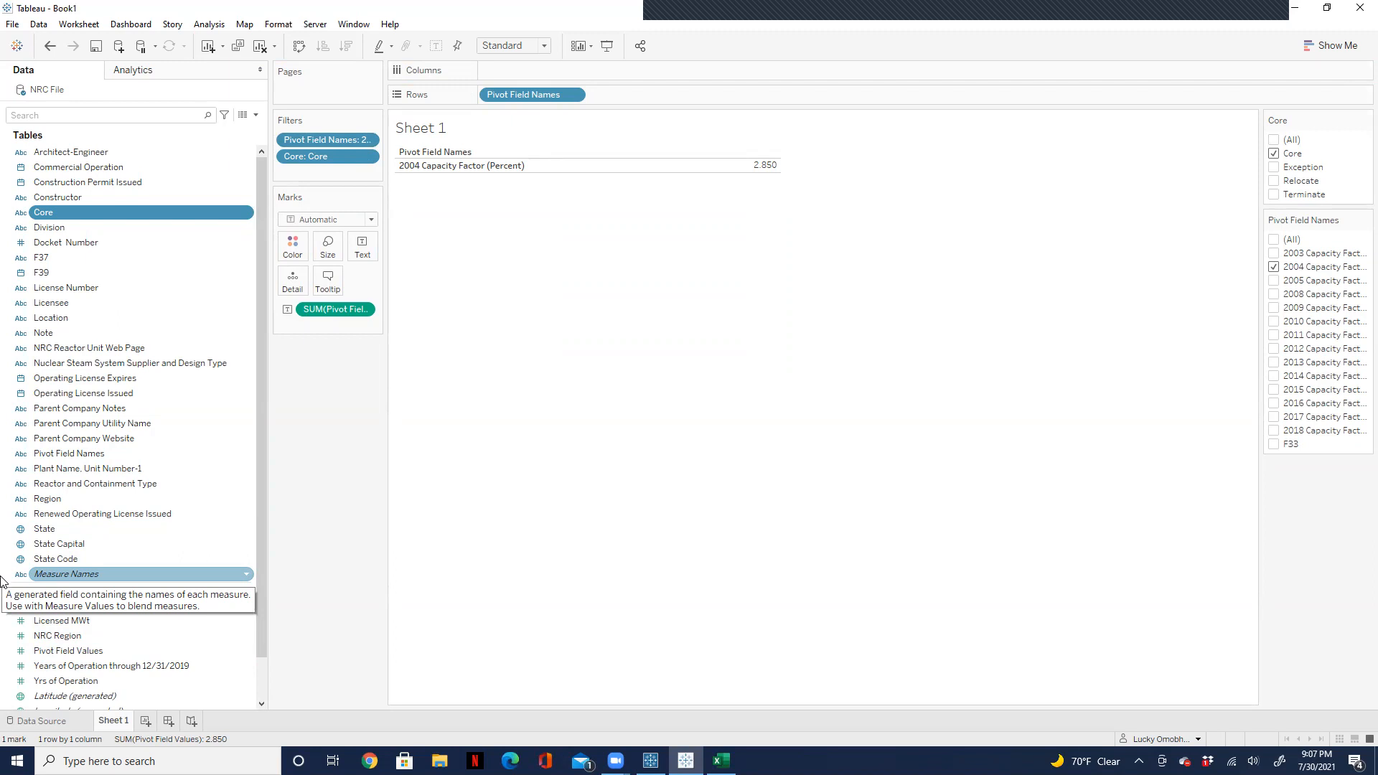
Step: Select all values in the Pivot Field Names and Core filters, and chart the sum of Pivot Field Values as taller horizontal bars
click(1273, 240)
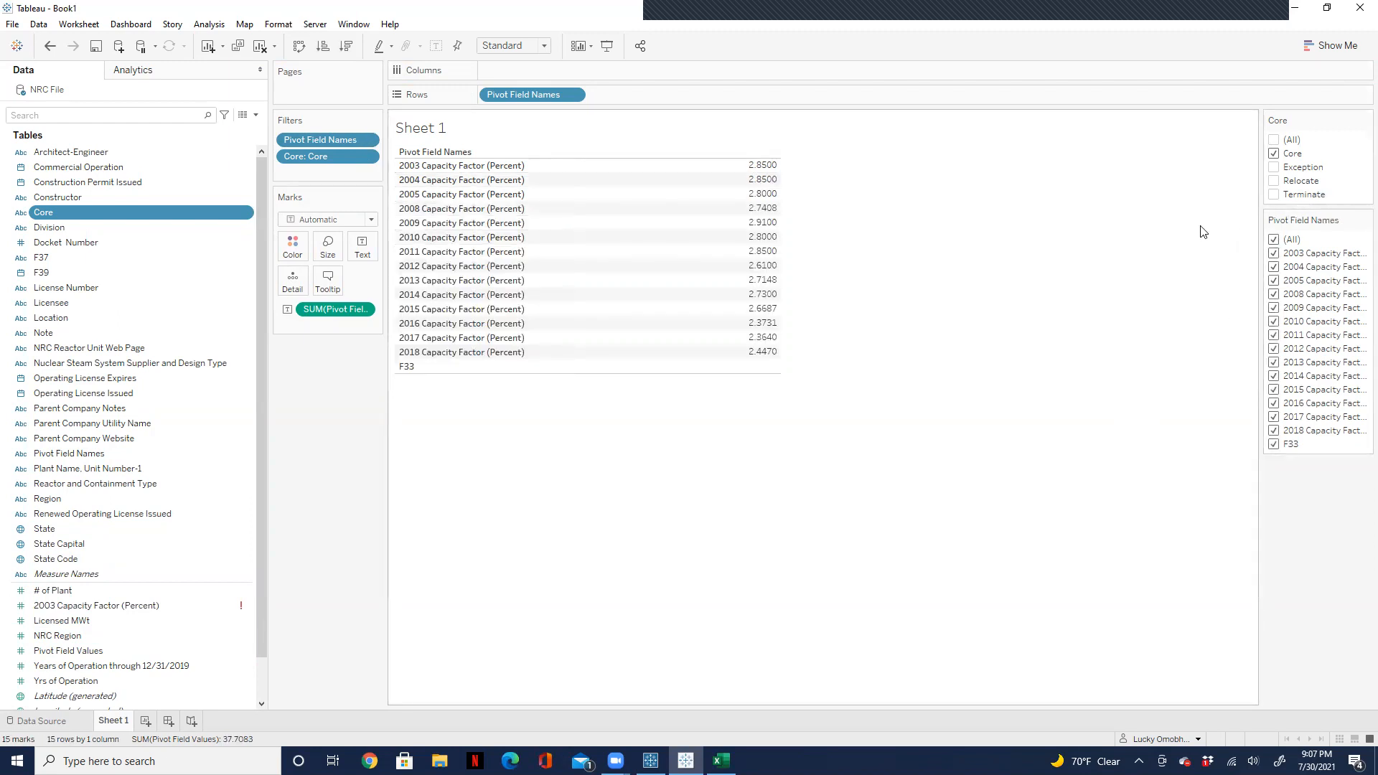
click(1274, 139)
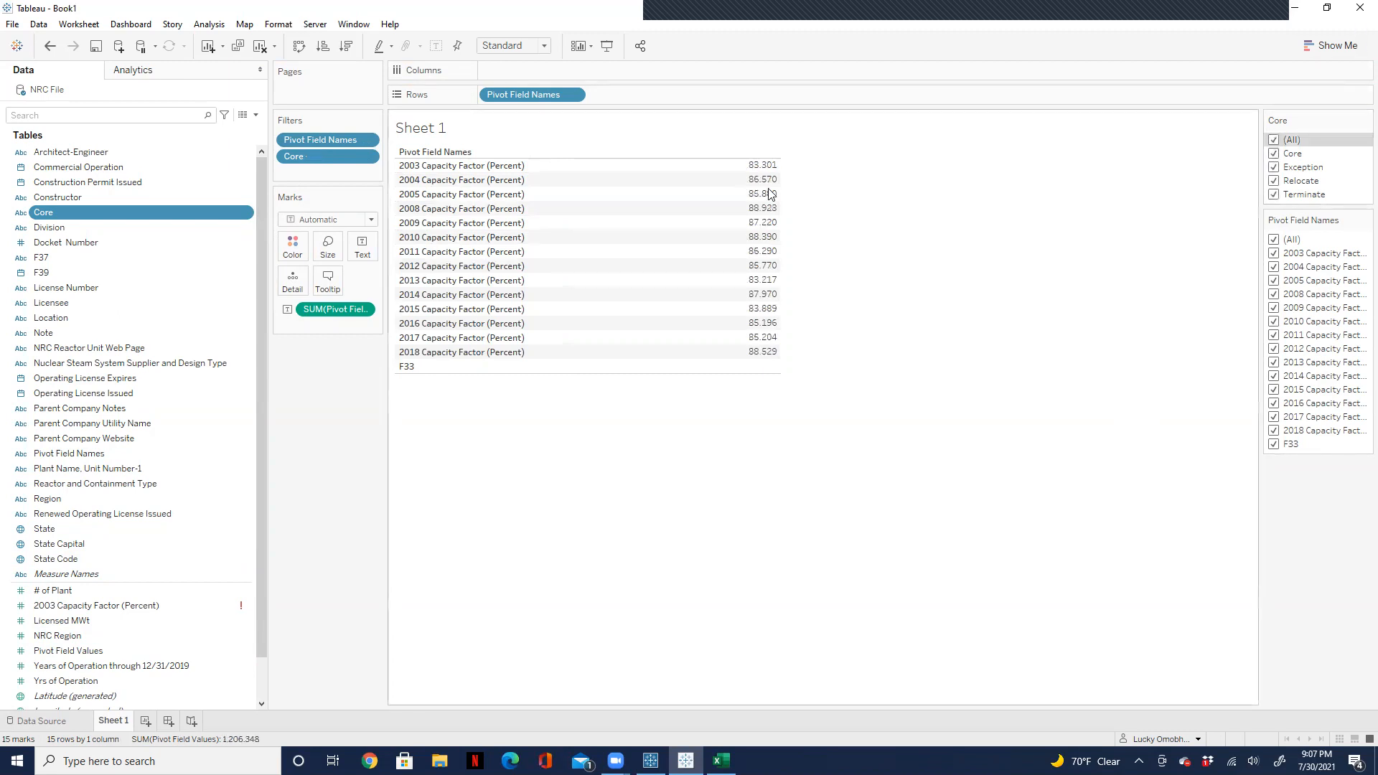
drag(331, 307, 509, 72)
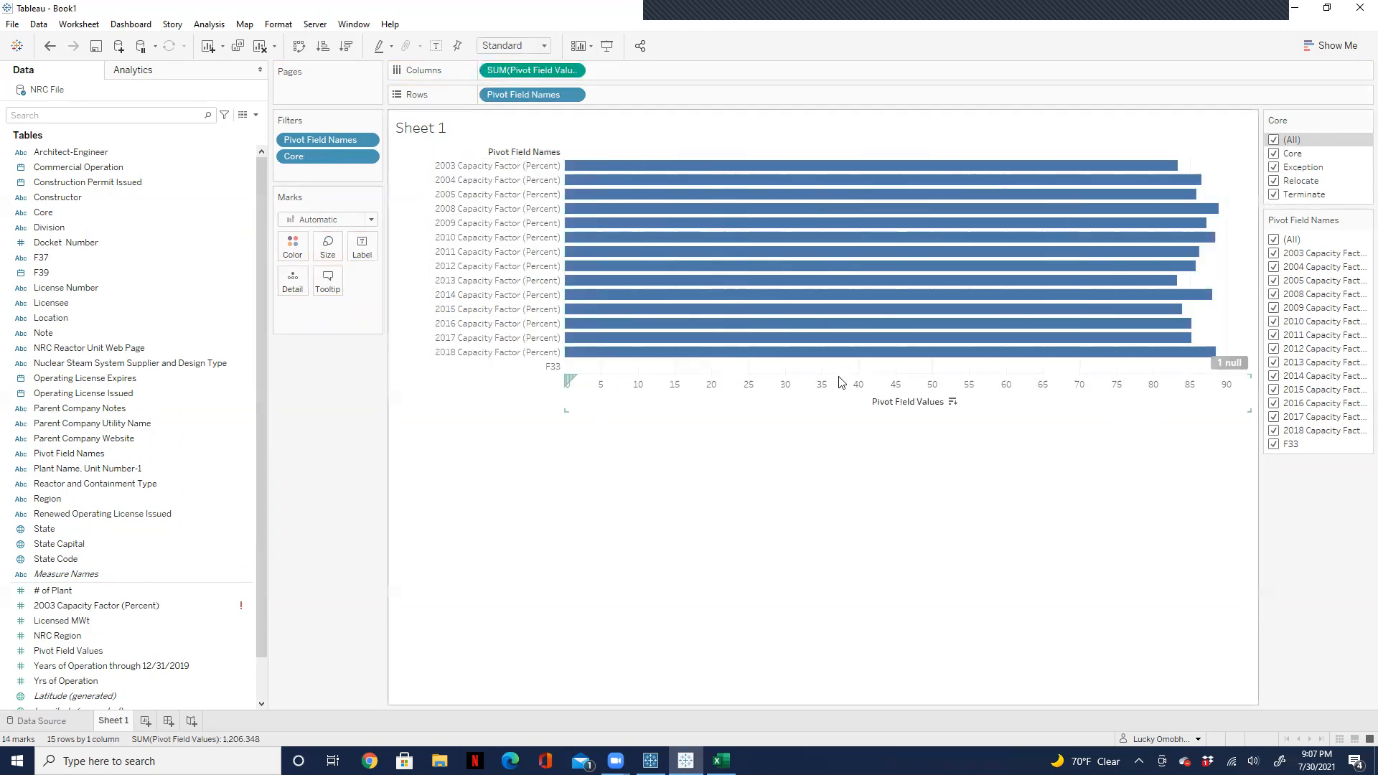
drag(837, 377, 830, 536)
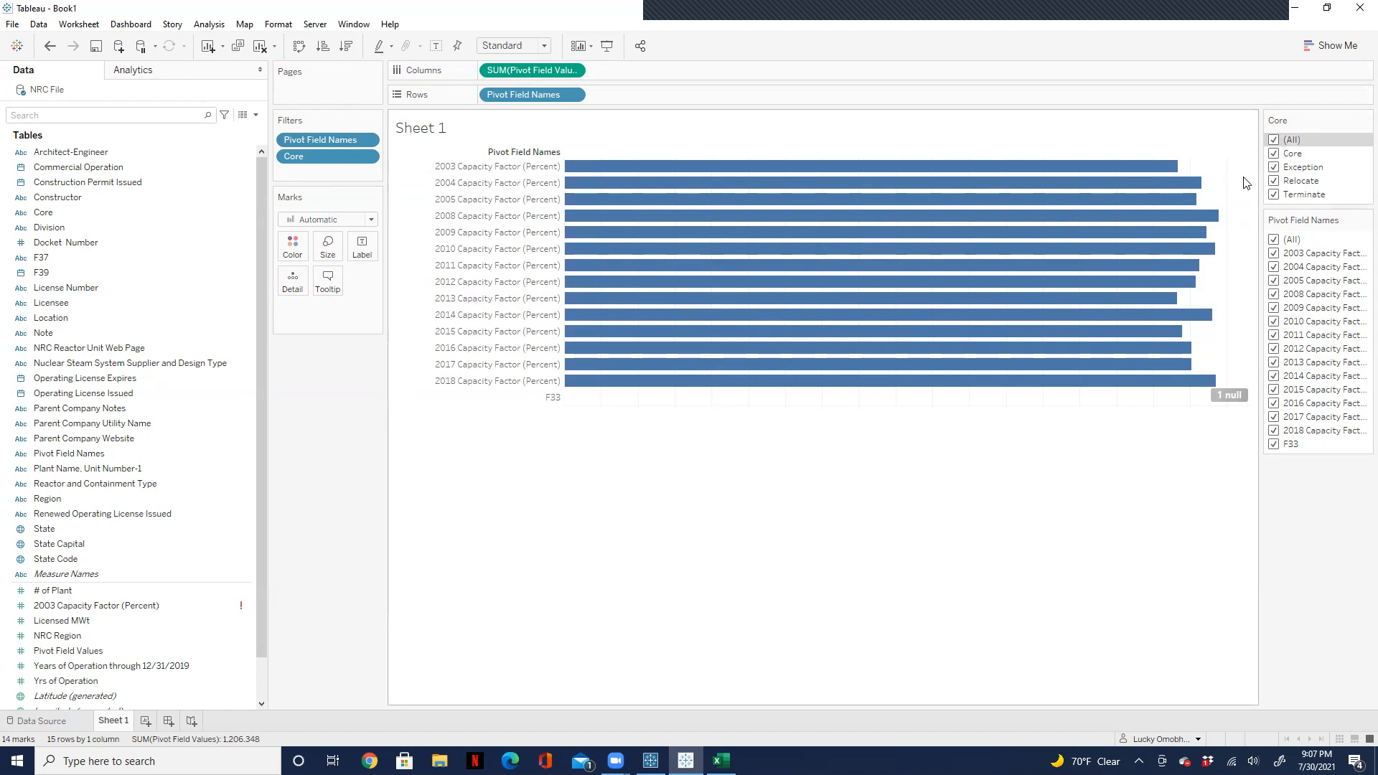
Step: Undo the Sheet 1 changes and the capacity factor pivot, restoring the separate yearly columns in the NRC File data source
key(ctrl+z)
key(ctrl+z)
key(ctrl+z)
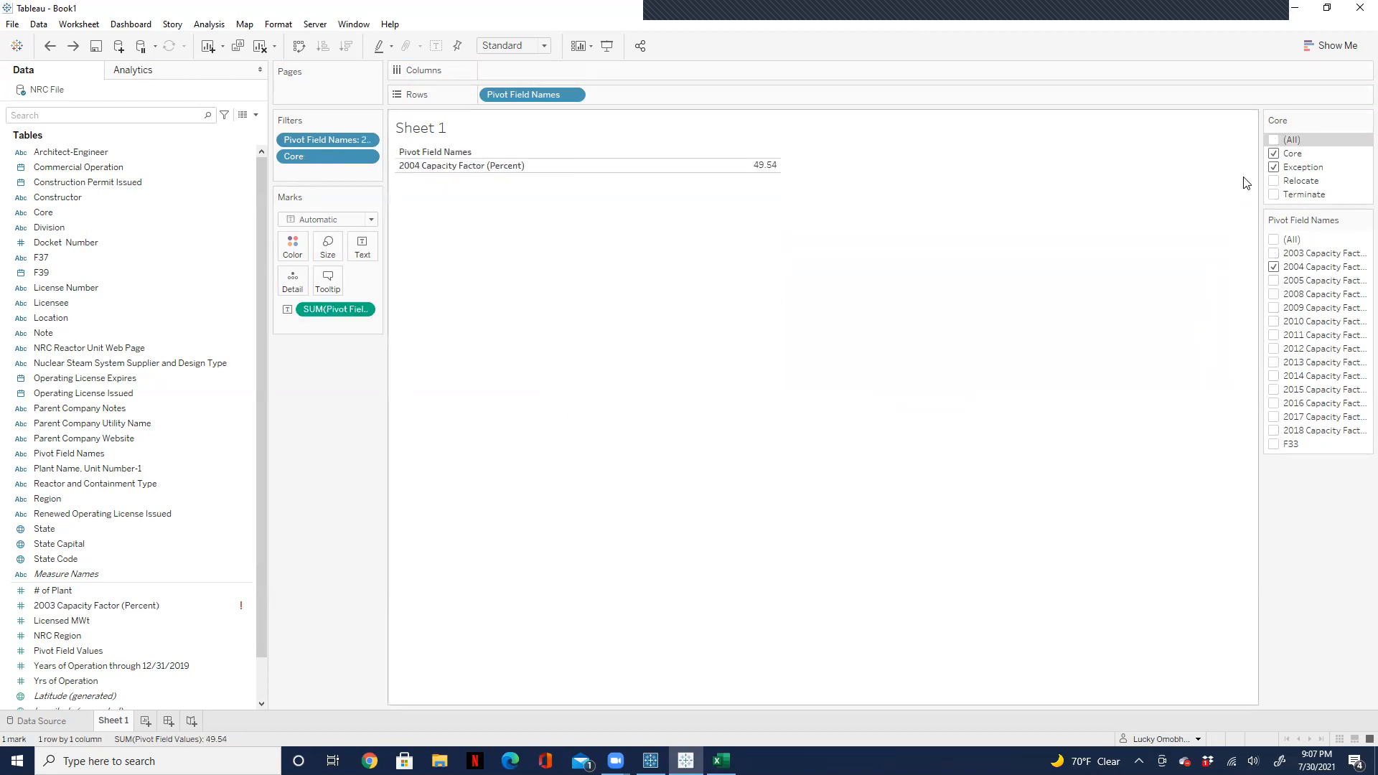
key(ctrl+z)
key(ctrl+z)
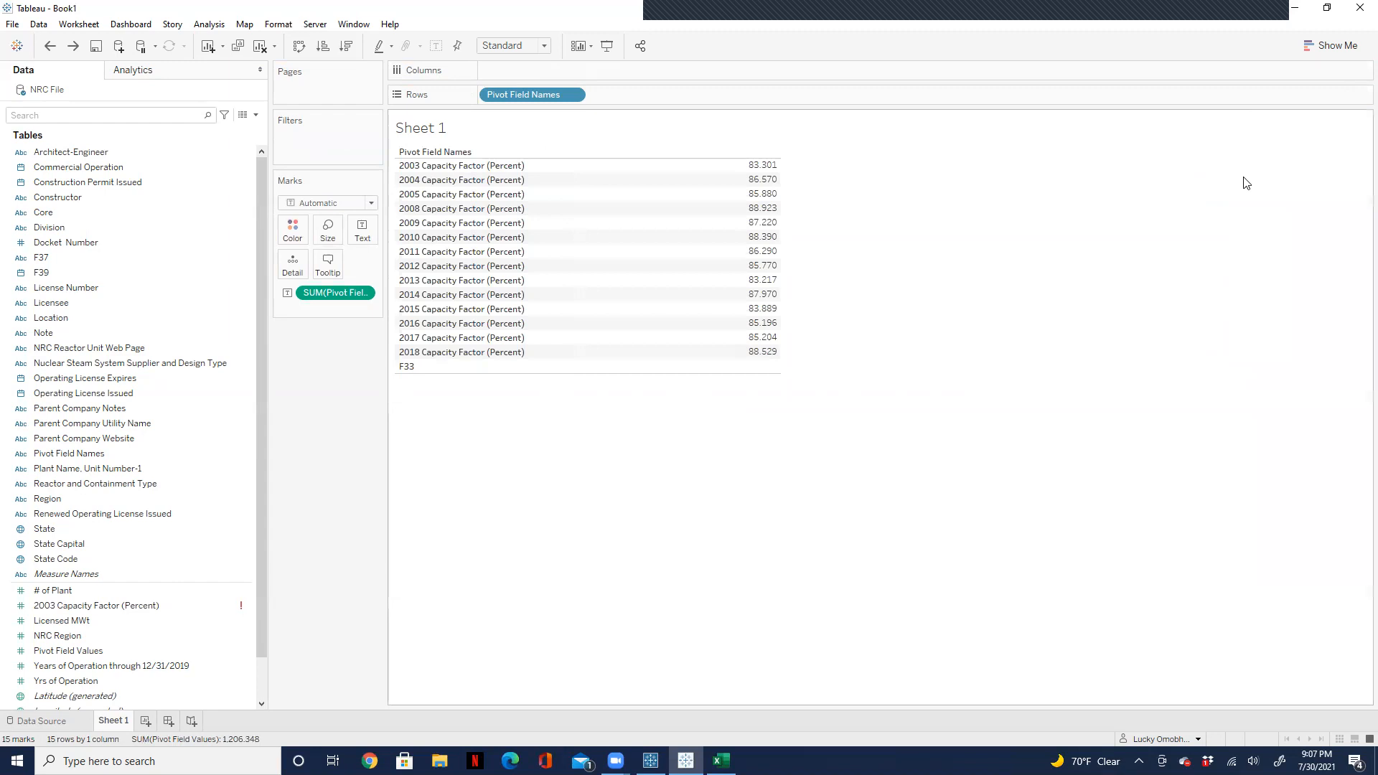
key(ctrl+z)
key(ctrl+z)
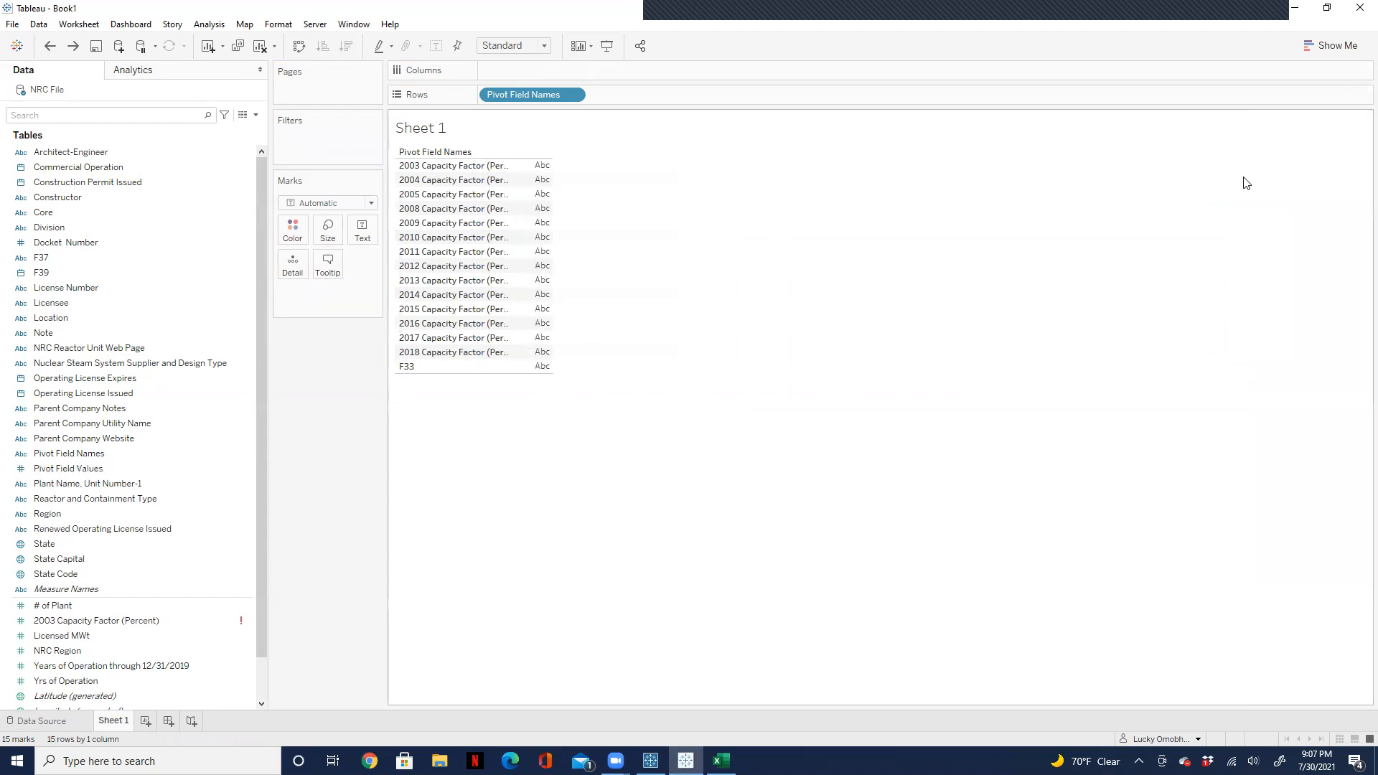
key(ctrl+z)
key(ctrl+z)
key(ctrl+z)
key(ctrl+z)
key(ctrl+z)
key(ctrl+z)
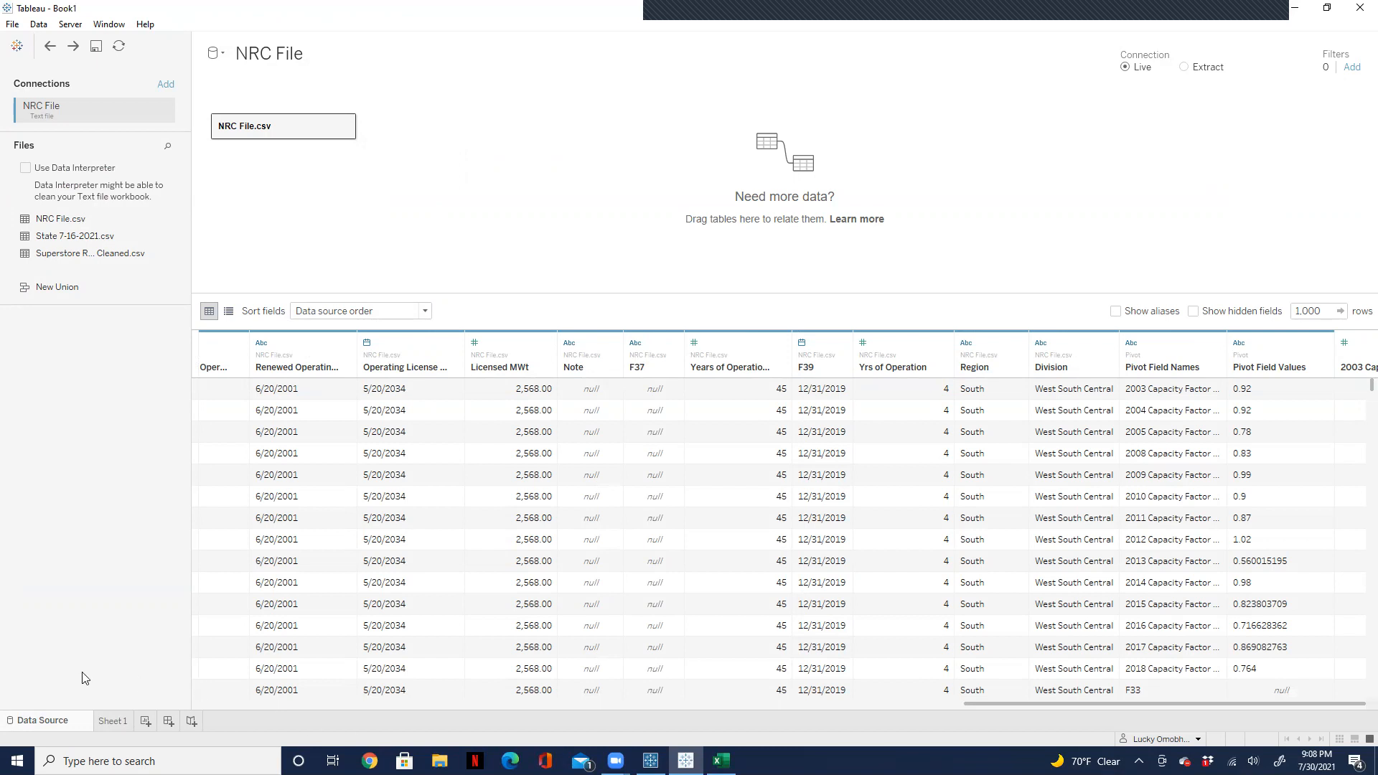
click(112, 723)
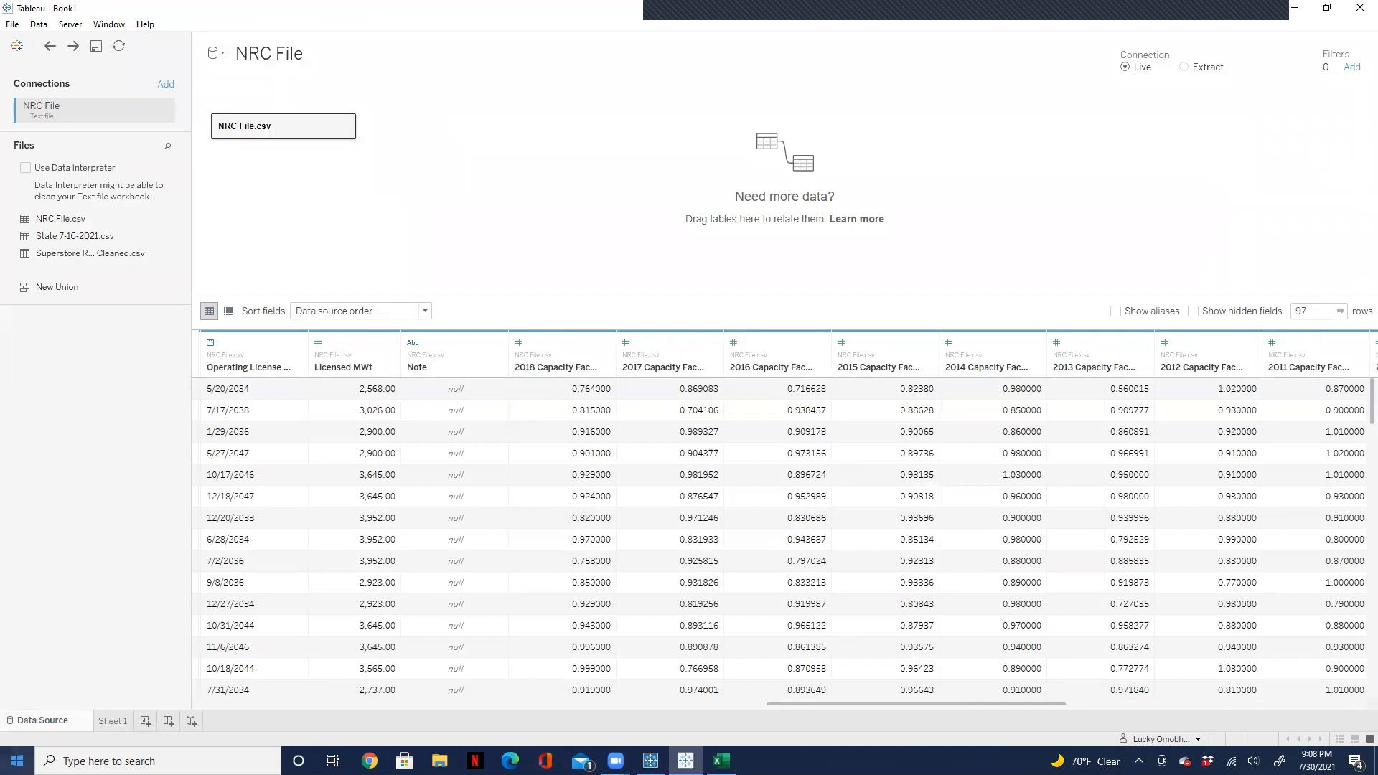
Step: Go back to Sheet 1 and clear the summed 2003 Capacity Factor (Percent) from the marks
click(112, 723)
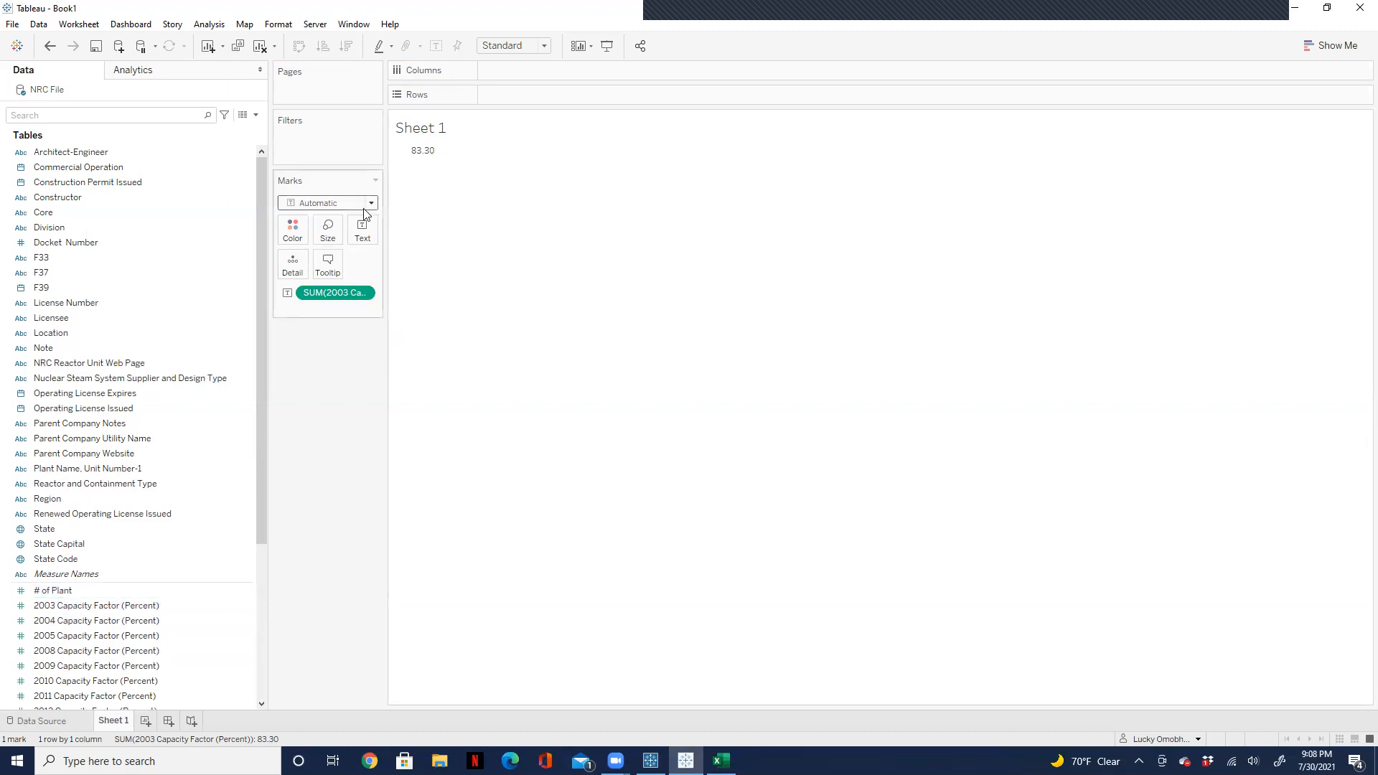
drag(332, 291, 322, 428)
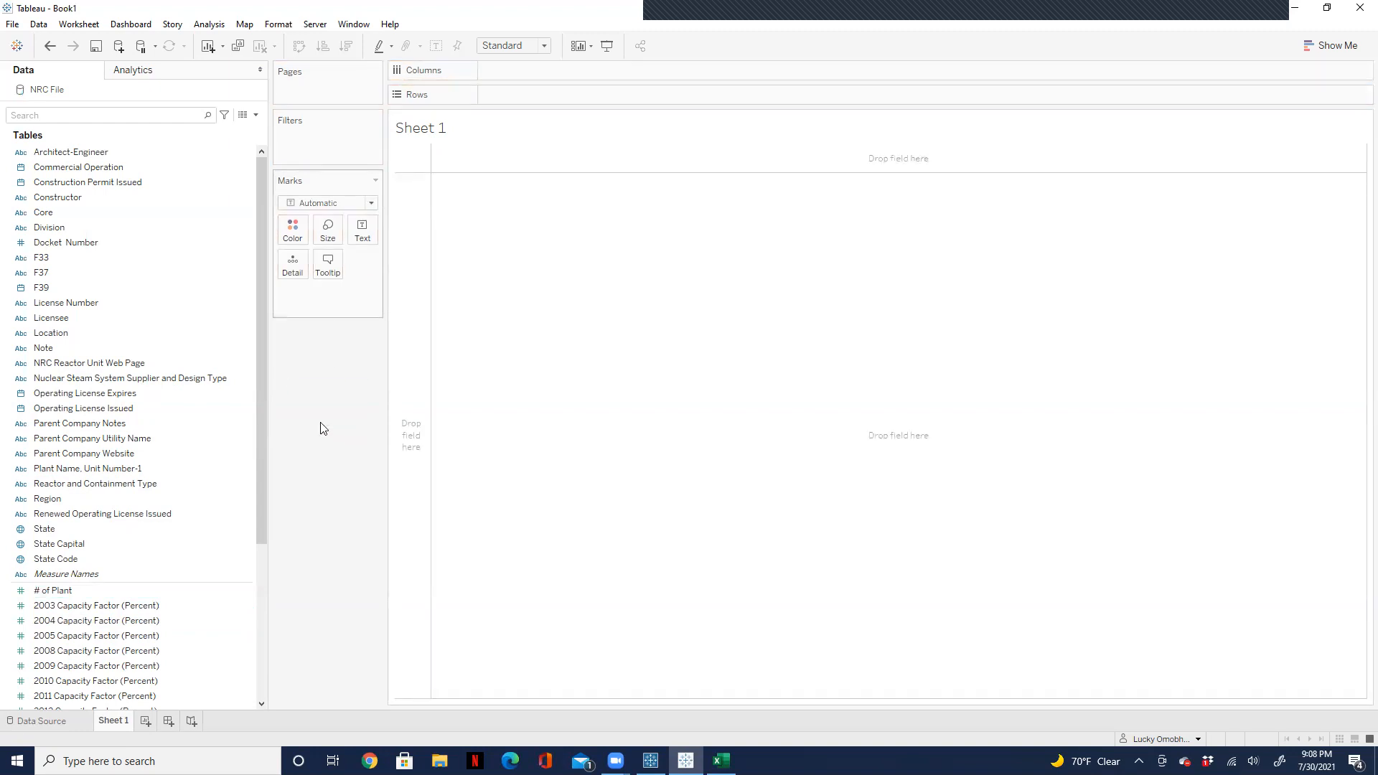
click(136, 680)
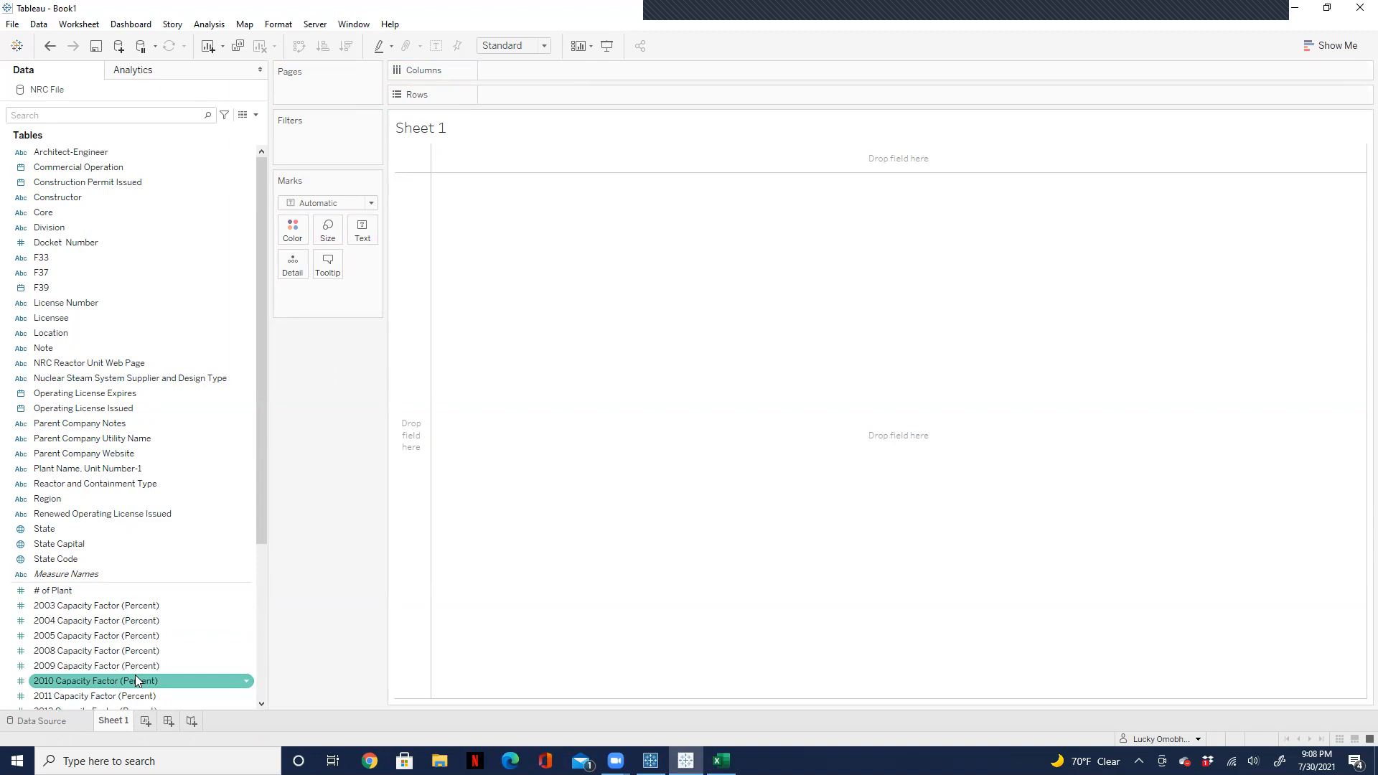
Step: Show the summed 2003 Capacity Factor (Percent) as text on Sheet 1, broken down into rows by Core
click(76, 591)
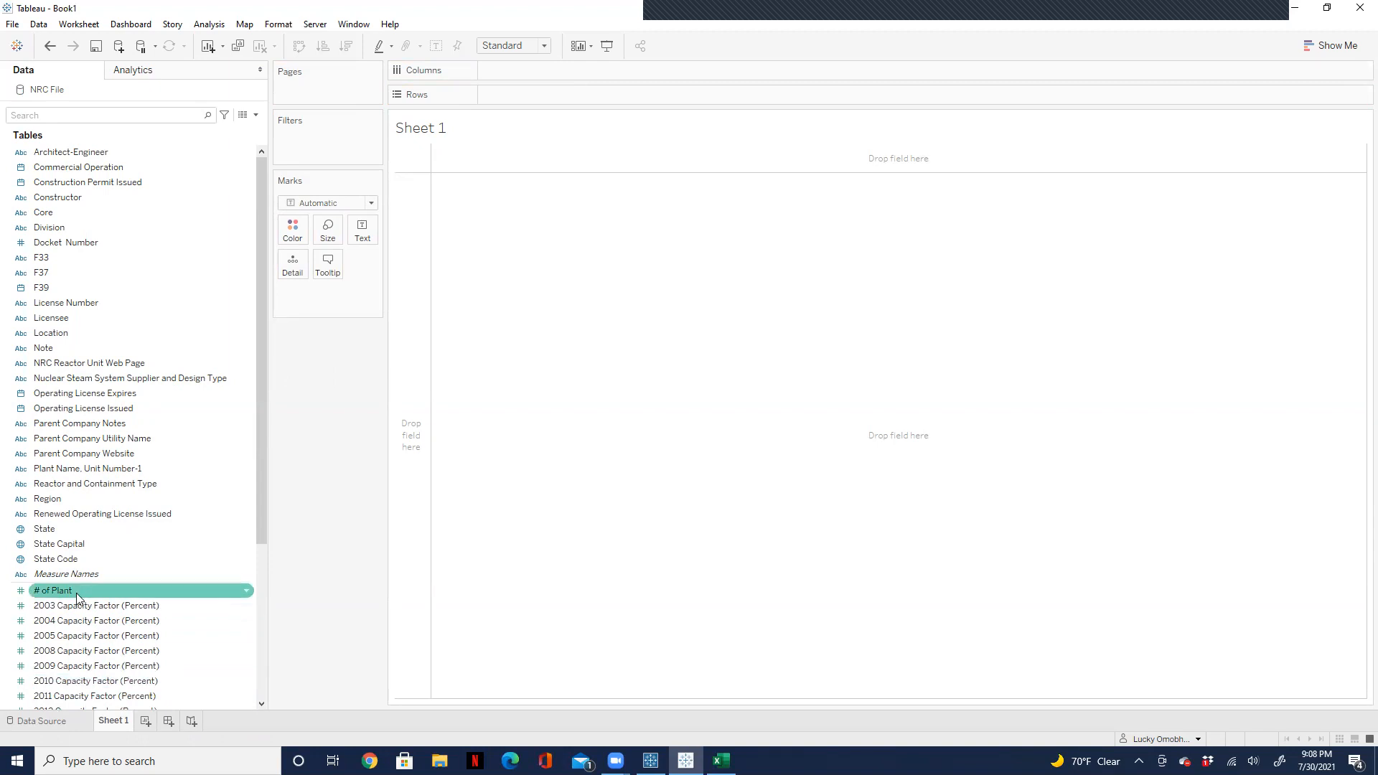
click(102, 607)
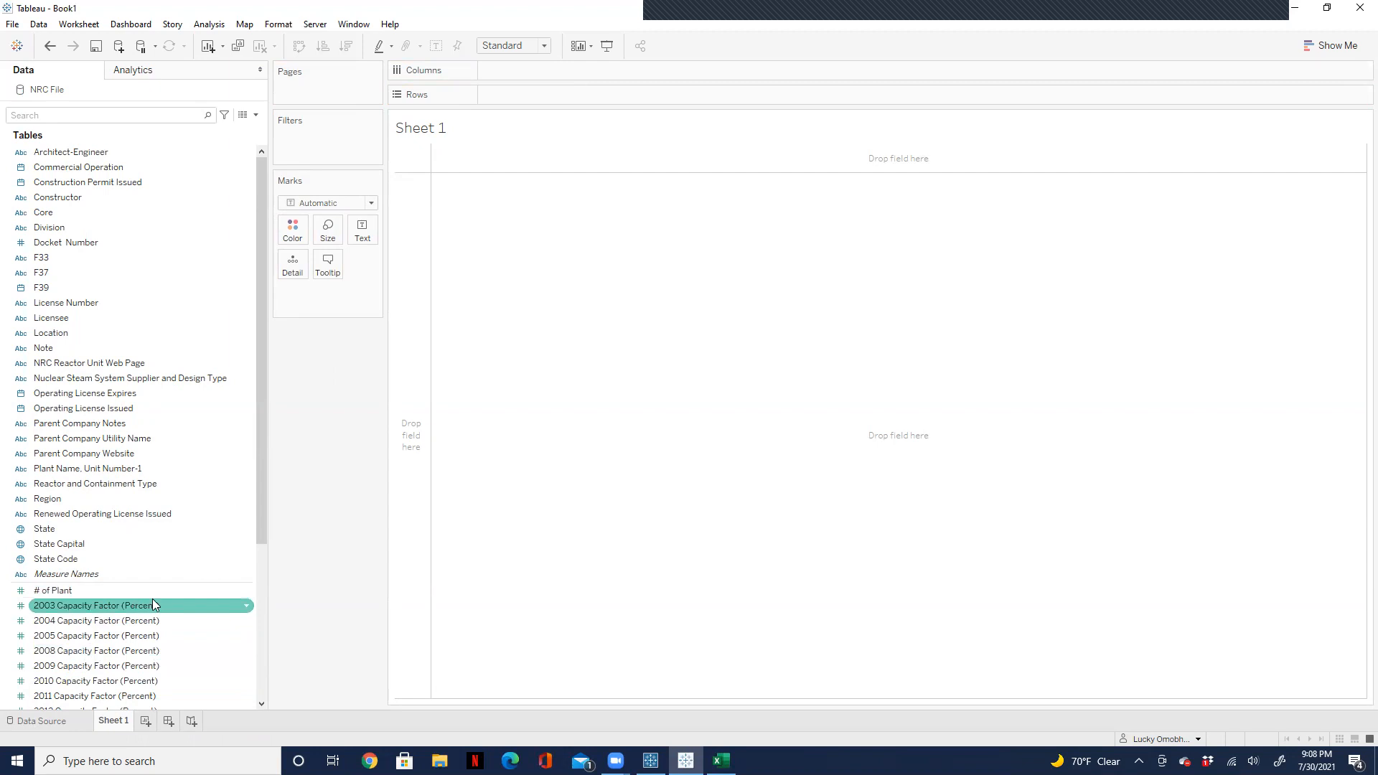
mouse_move(132, 608)
mouse_down()
mouse_move(152, 594)
mouse_move(119, 599)
mouse_up()
double_click(68, 606)
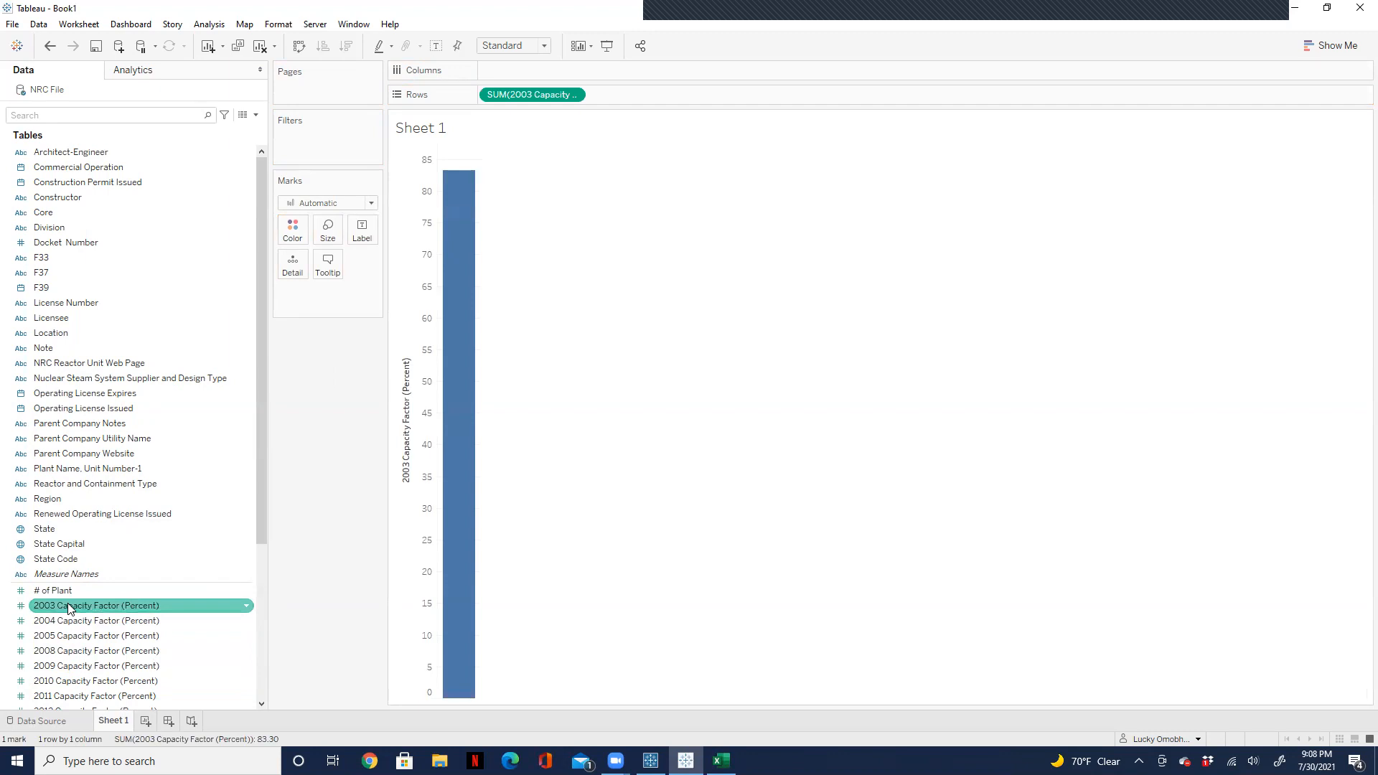
drag(569, 94, 361, 228)
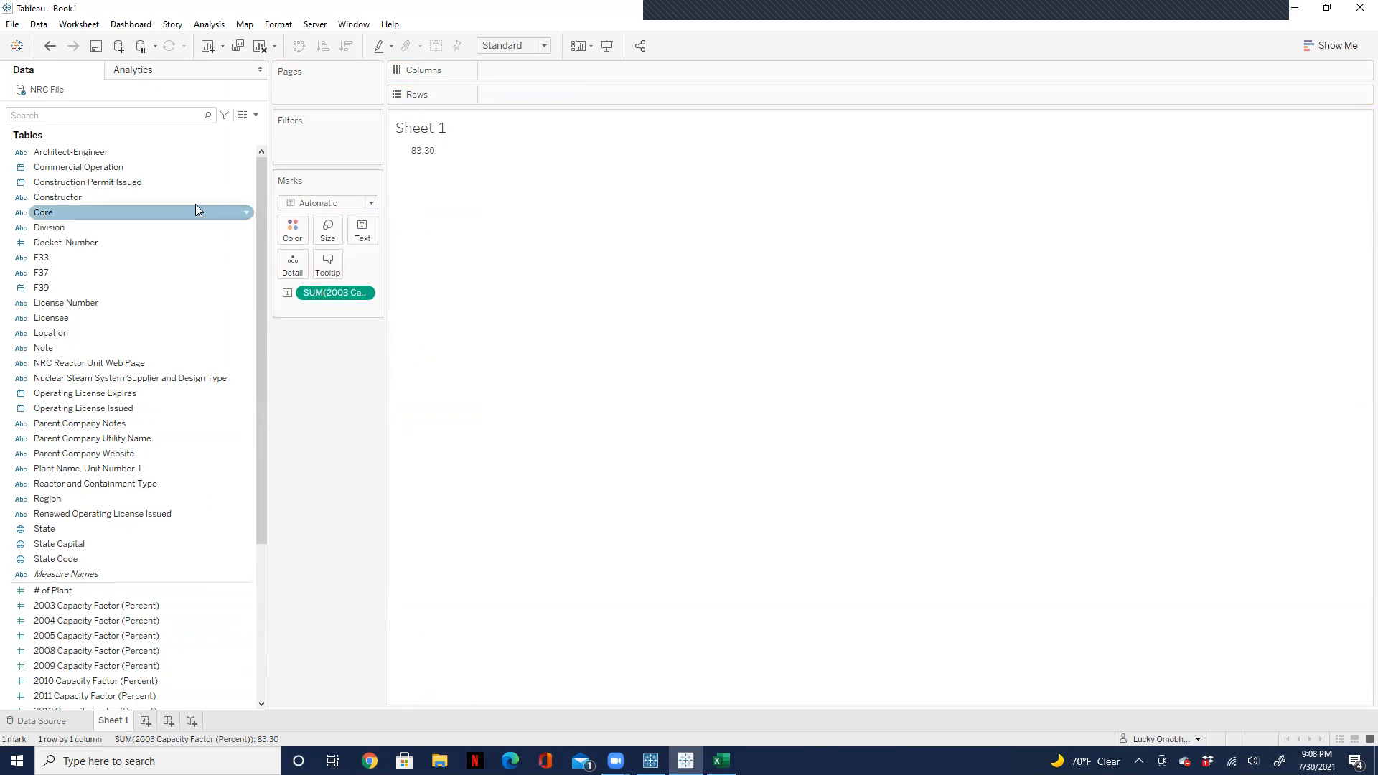
drag(78, 211, 532, 93)
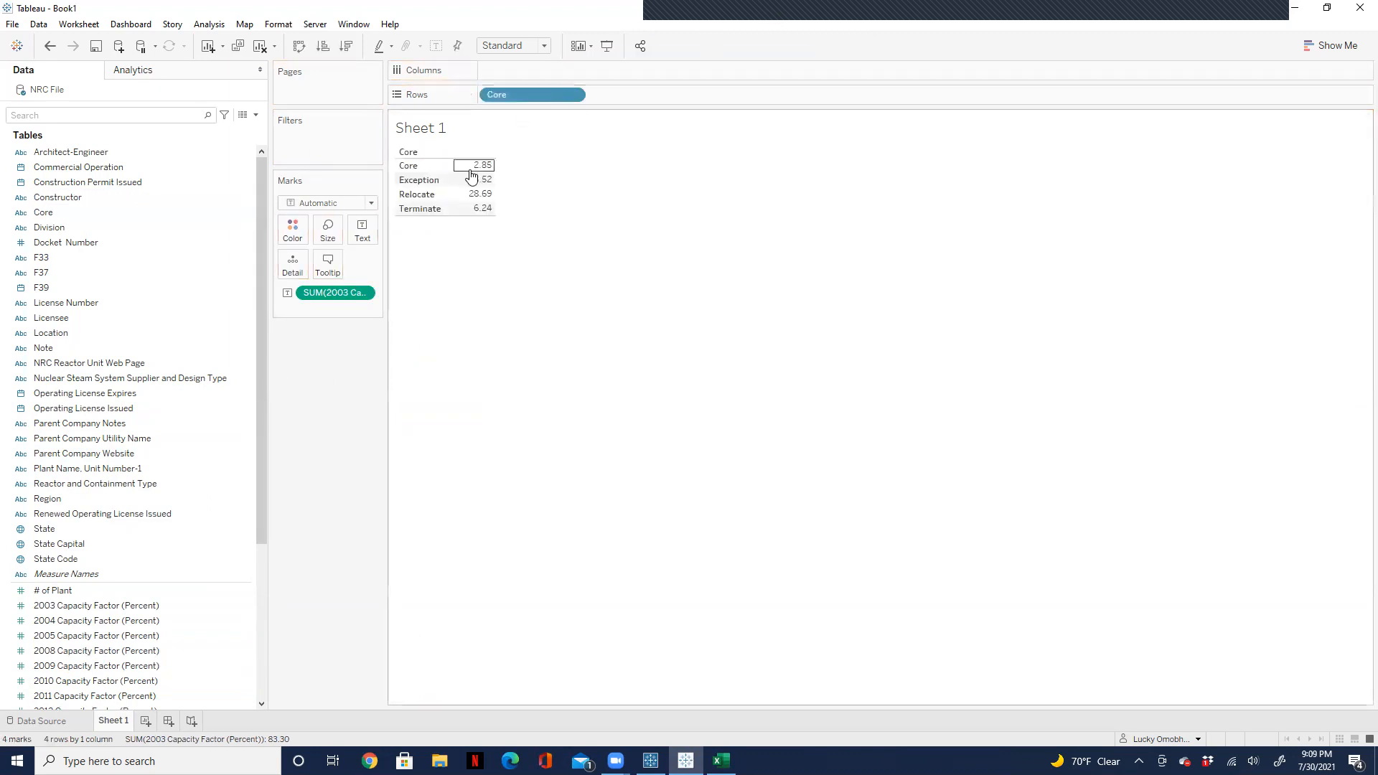
mouse_move(476, 176)
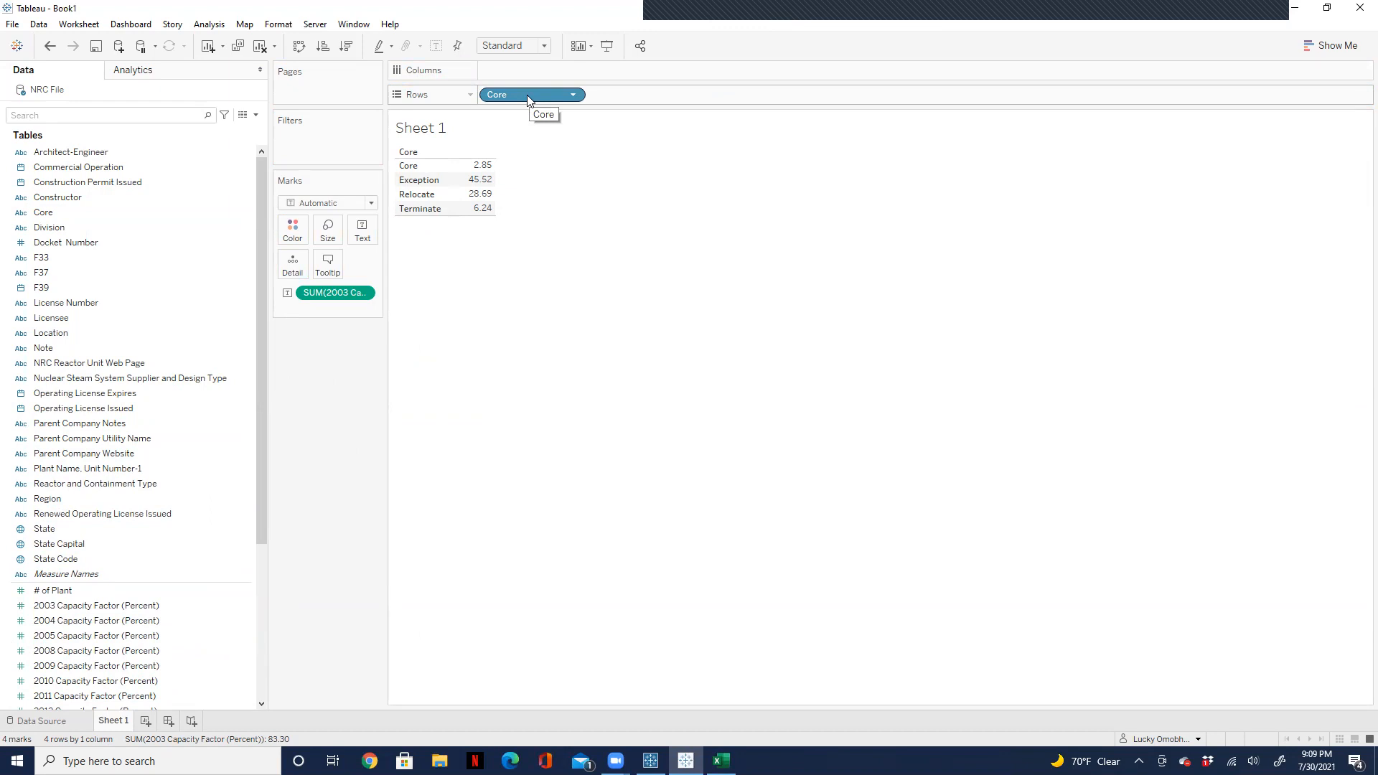
Step: Draft a calculated field adding 2003 Capacity Factor (Percent) and 2004 Capacity Factor (Percent), and close it without saving
click(255, 115)
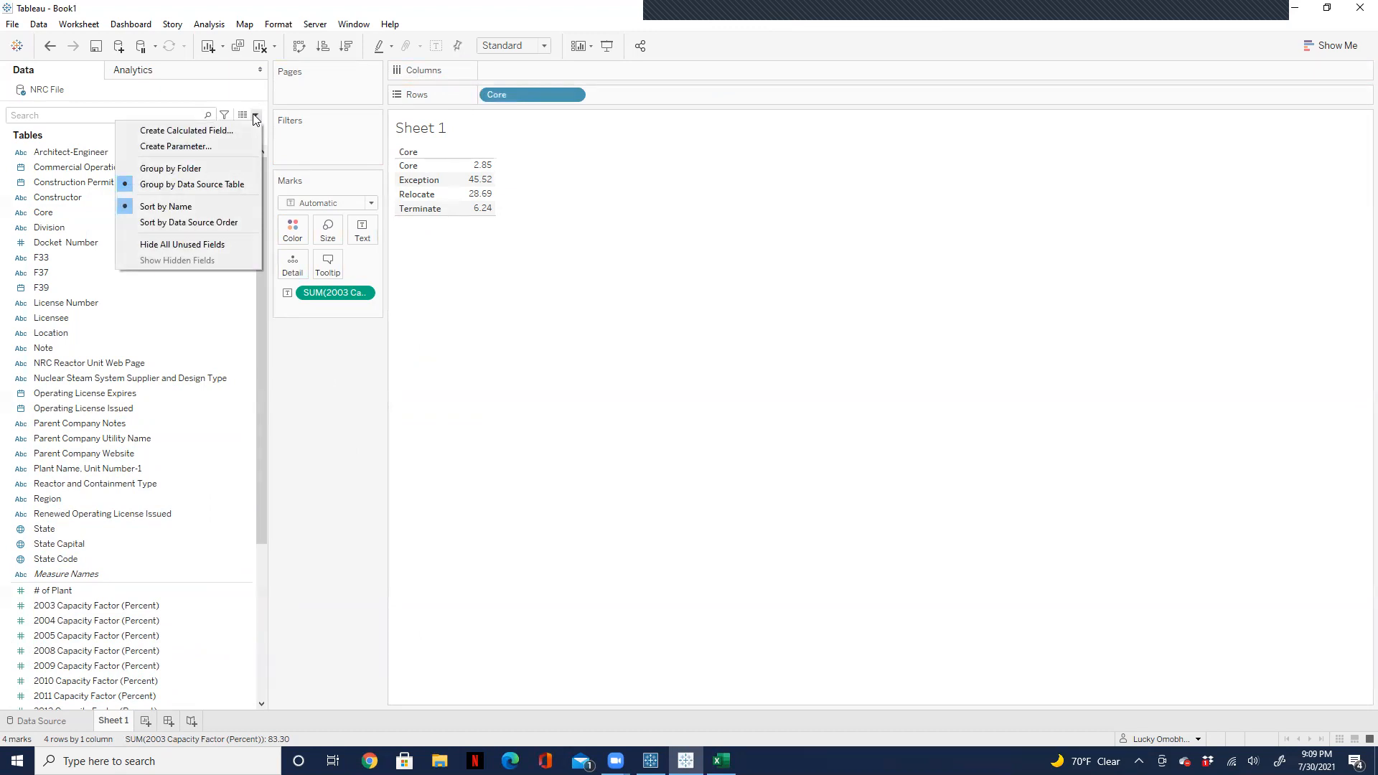
click(195, 130)
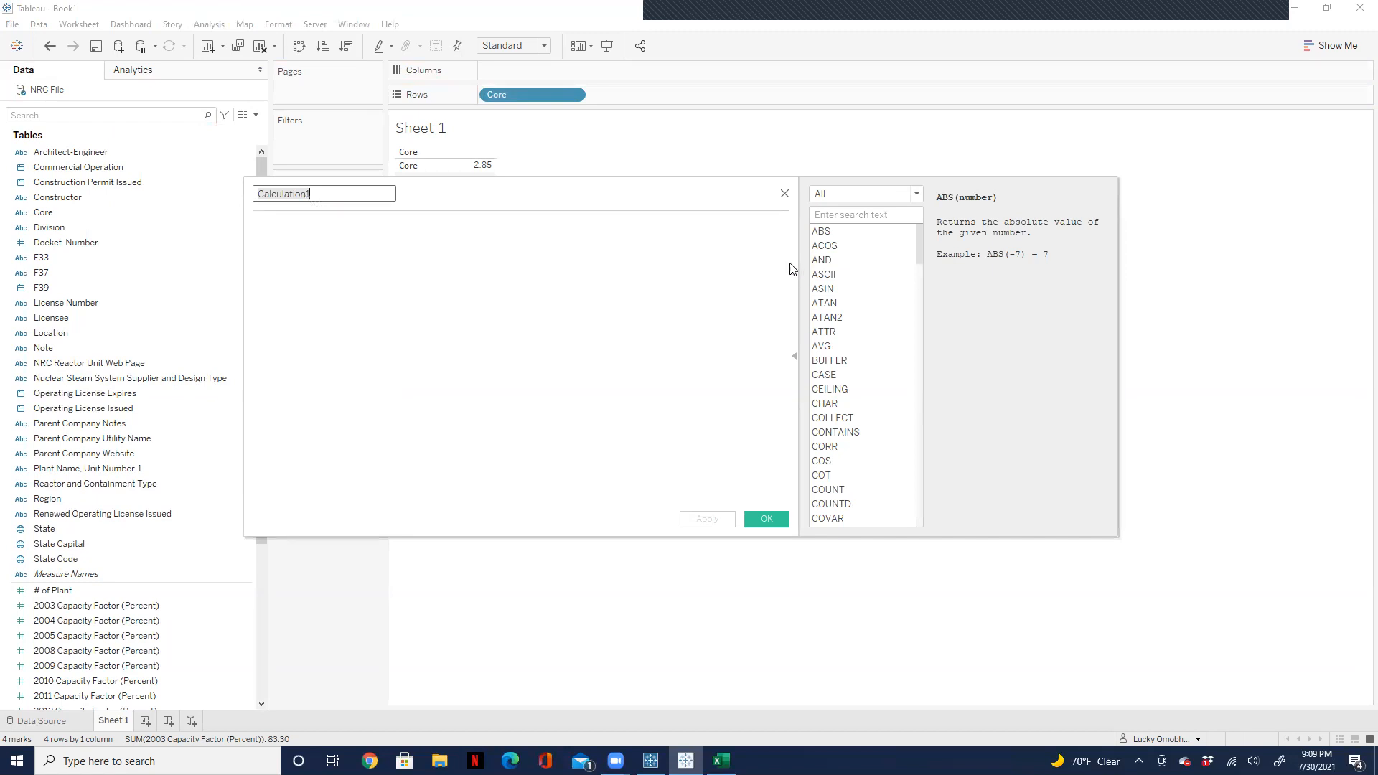
drag(695, 192, 933, 209)
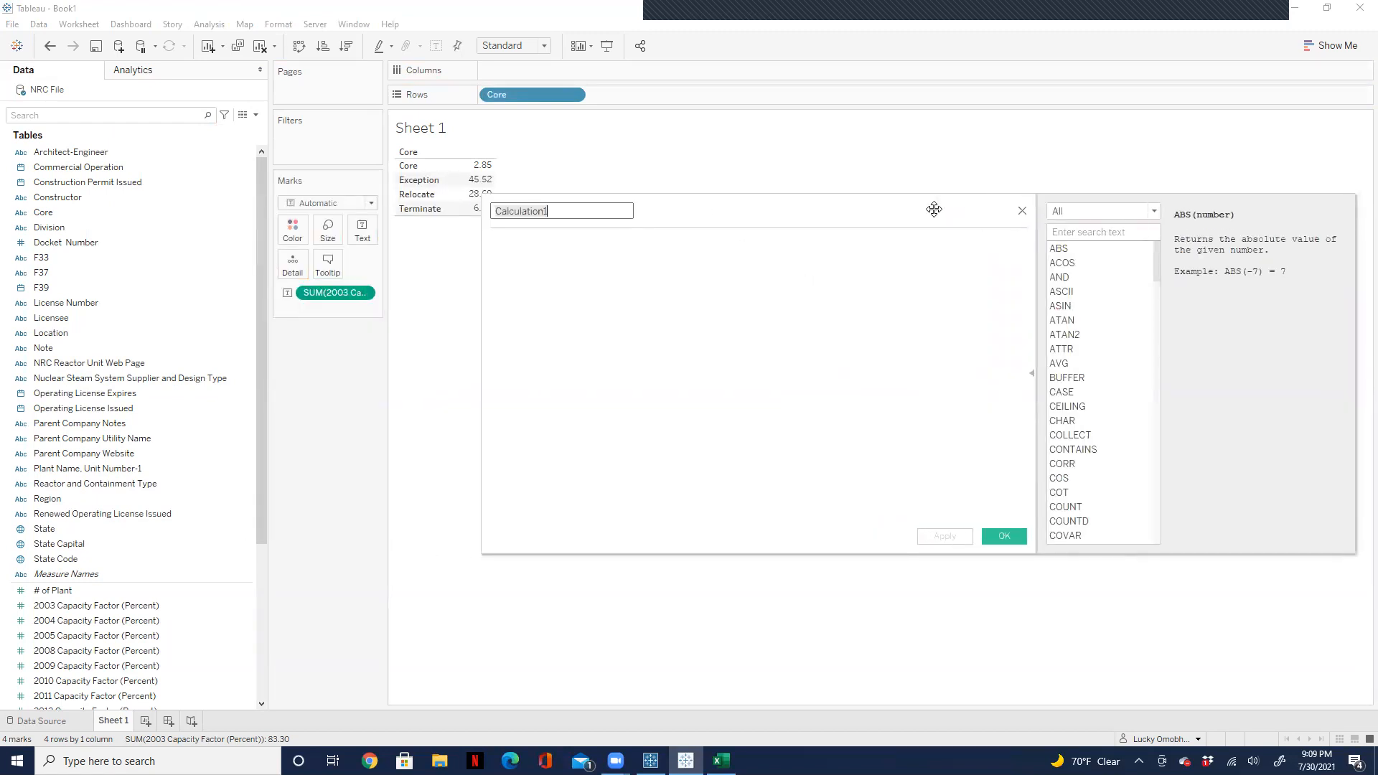
click(735, 273)
click(141, 606)
drag(236, 538, 617, 282)
text(+)
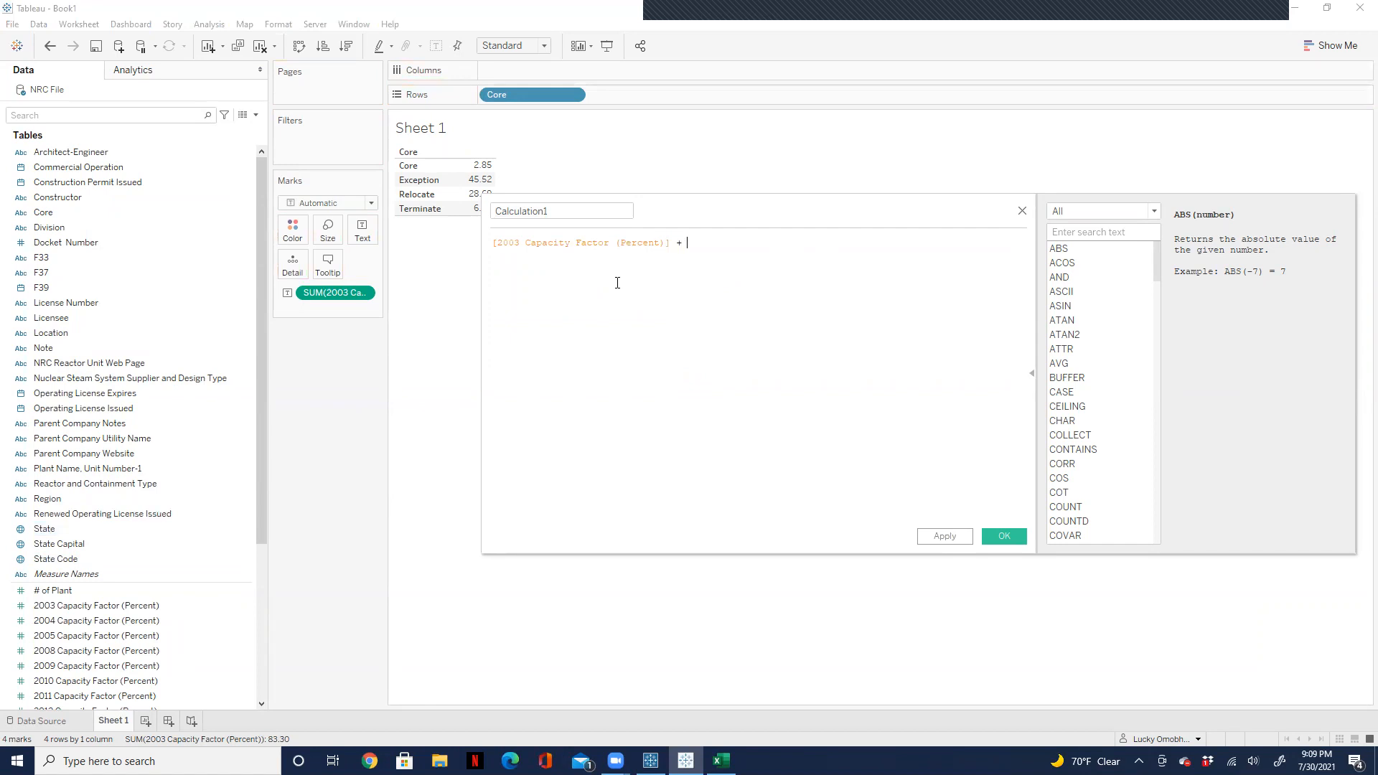
drag(155, 620, 851, 250)
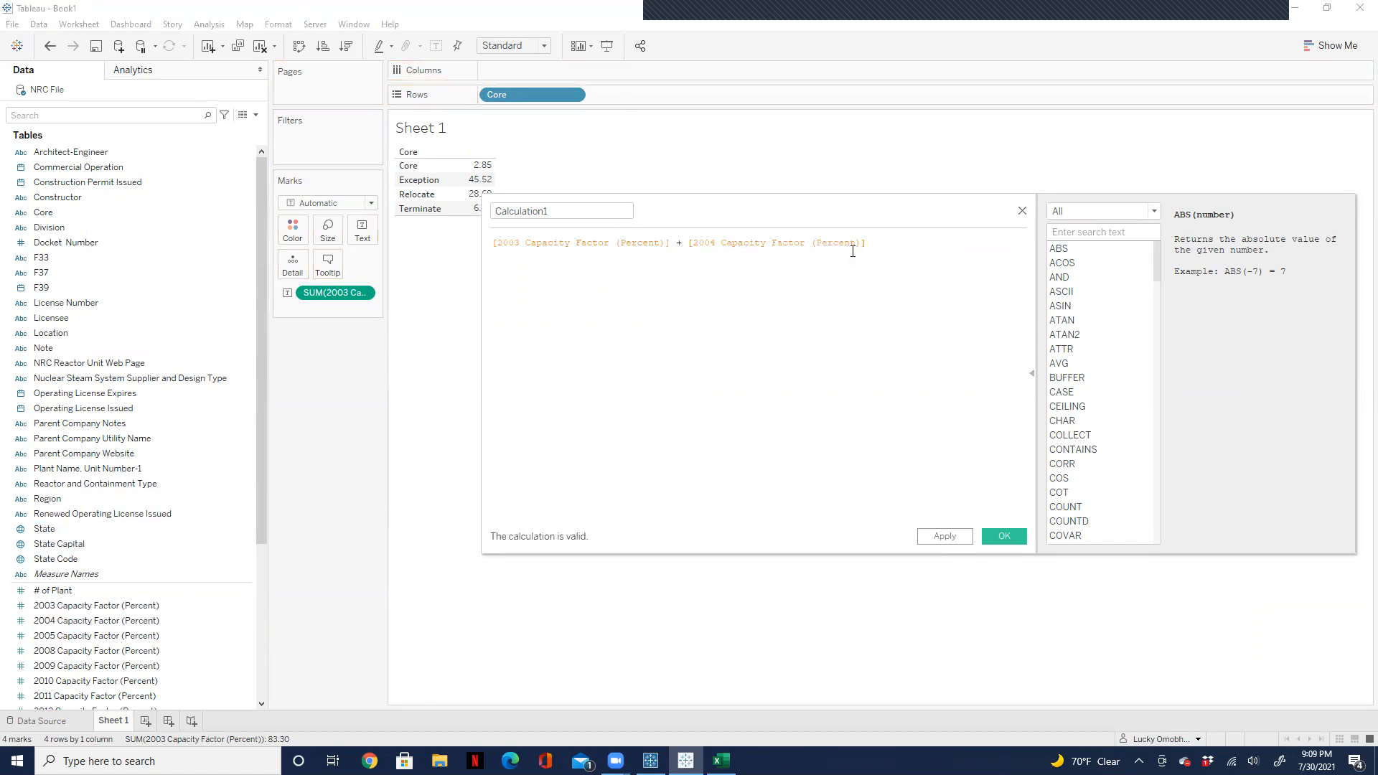
click(1022, 211)
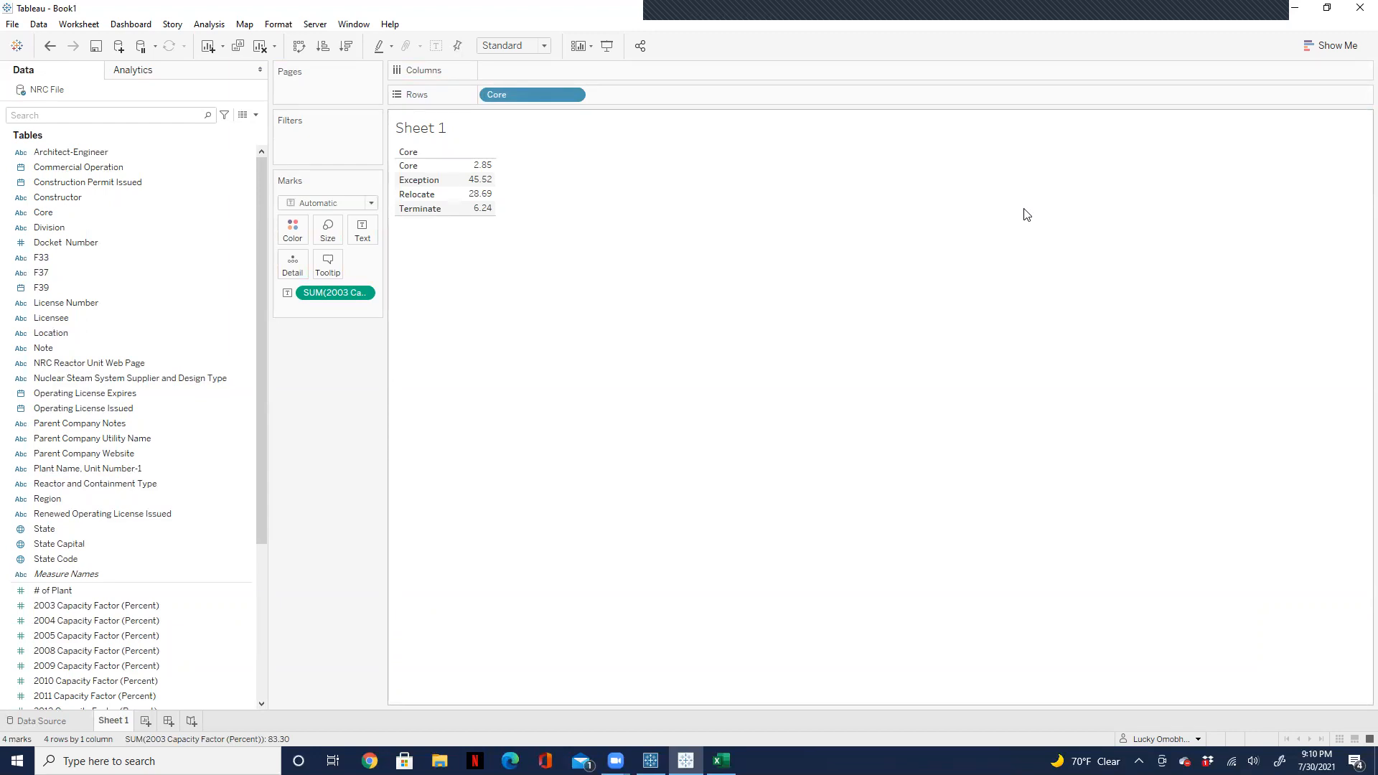
Step: Clear Sheet 1 and display the NRC File.csv (Count) field as text
scroll(261, 426, down, 3)
scroll(246, 535, down, 2)
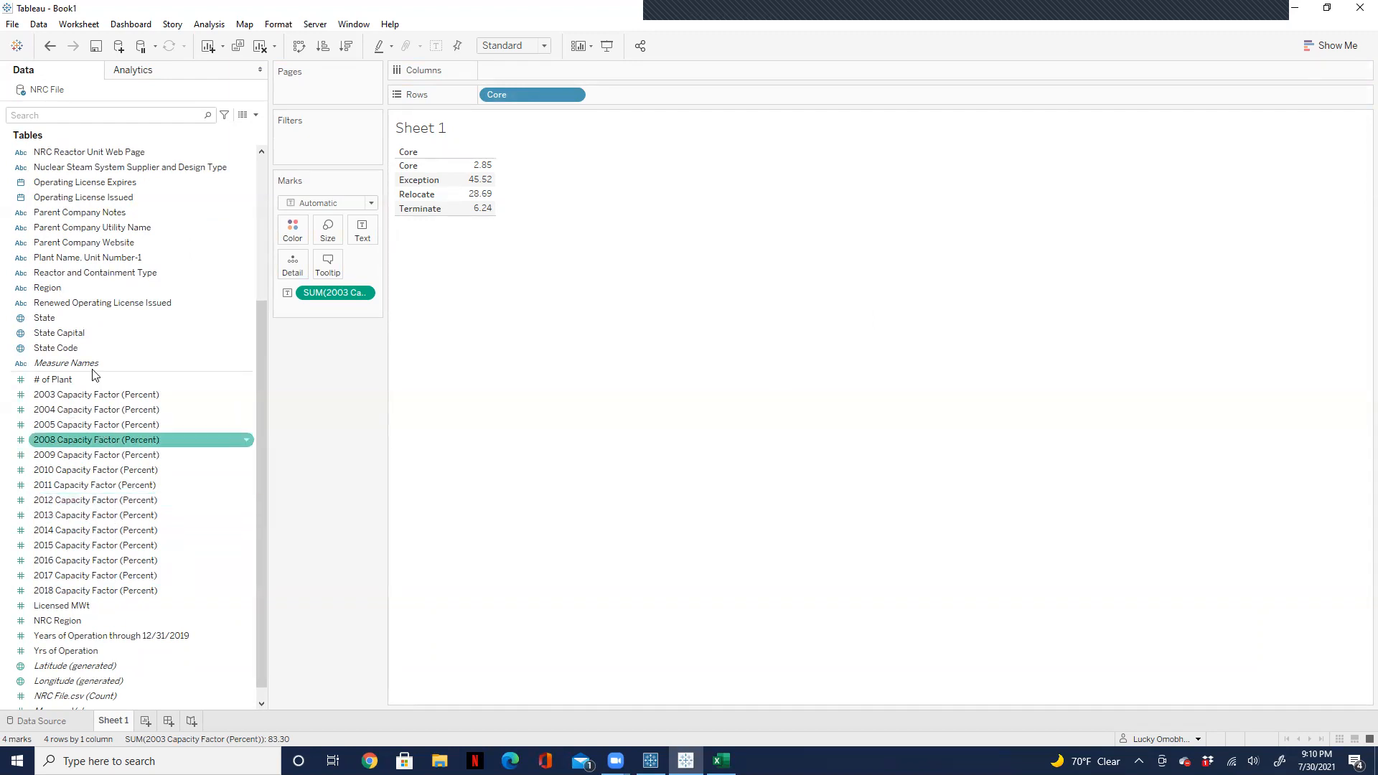
click(261, 48)
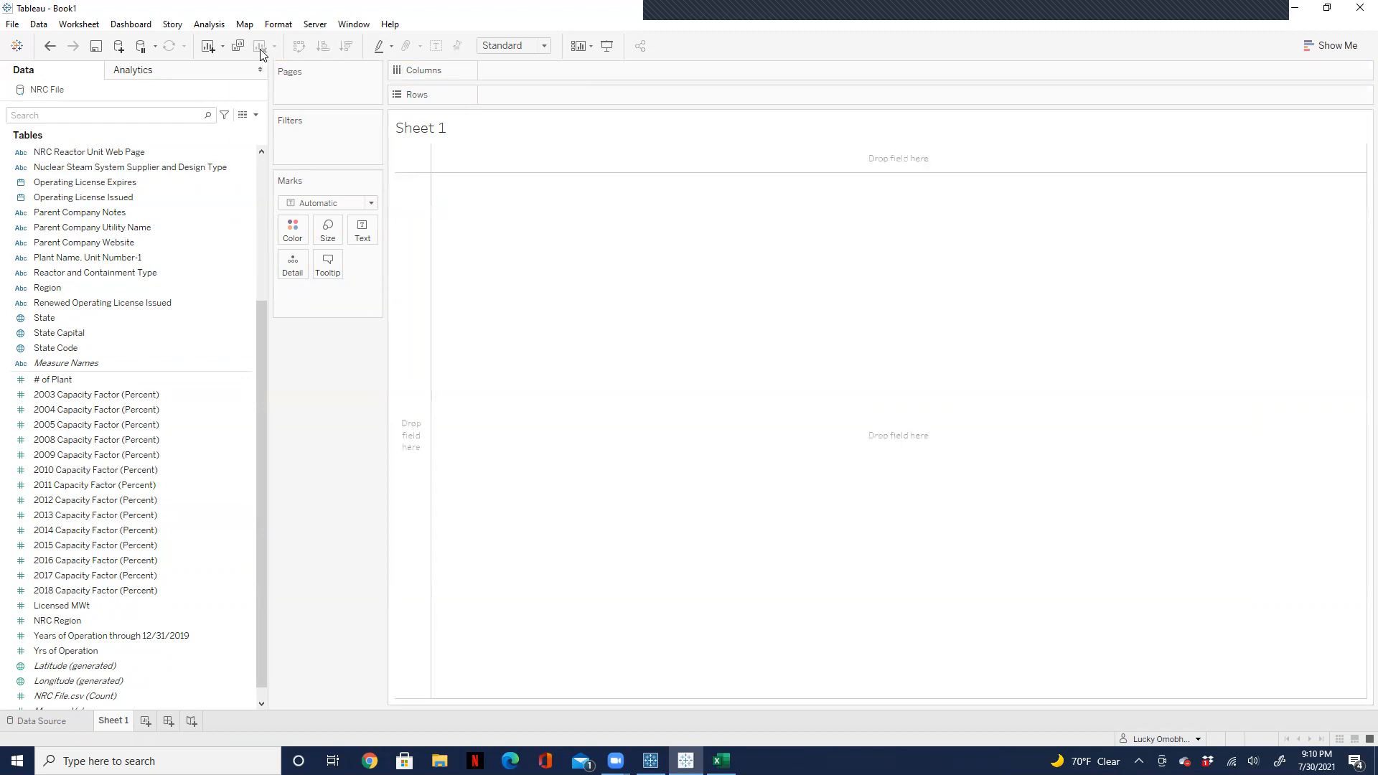
scroll(259, 653, down, 1)
click(132, 680)
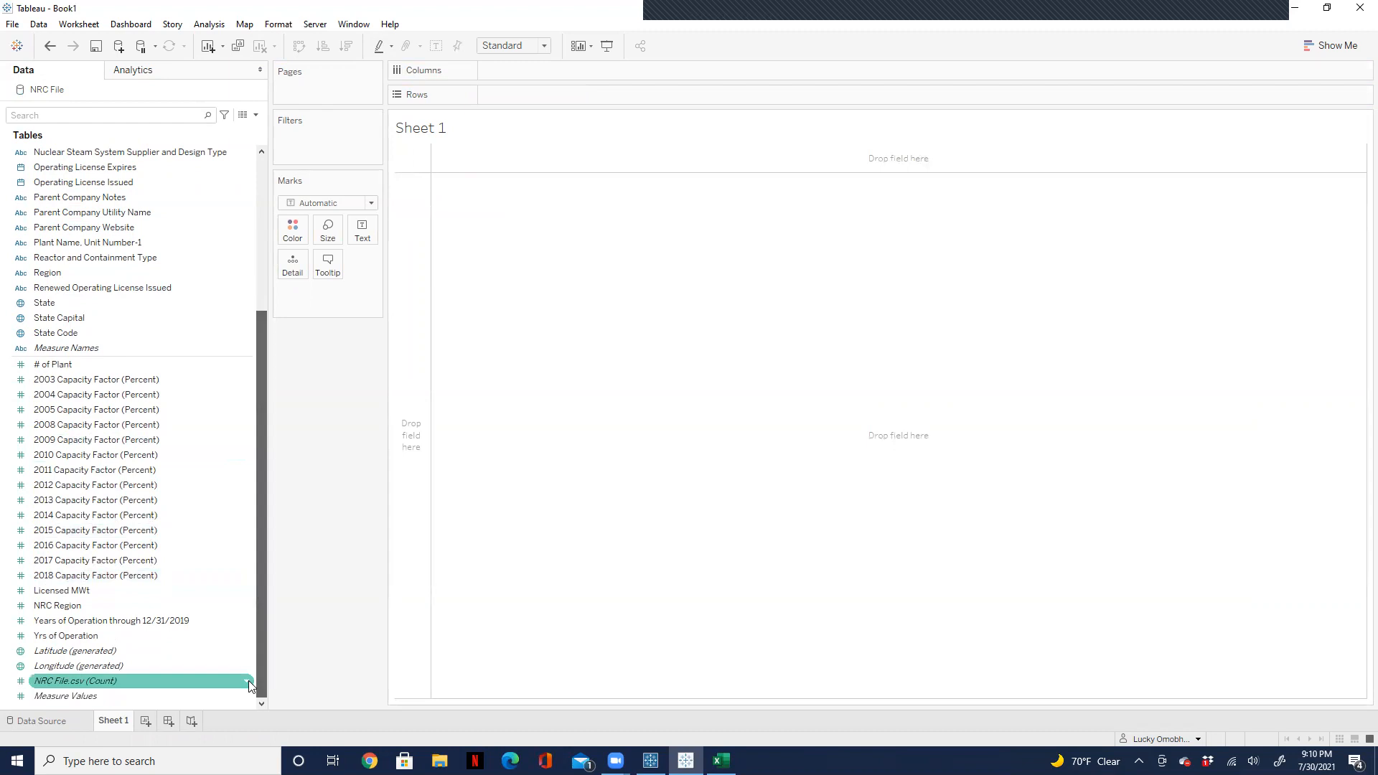
drag(101, 692, 363, 239)
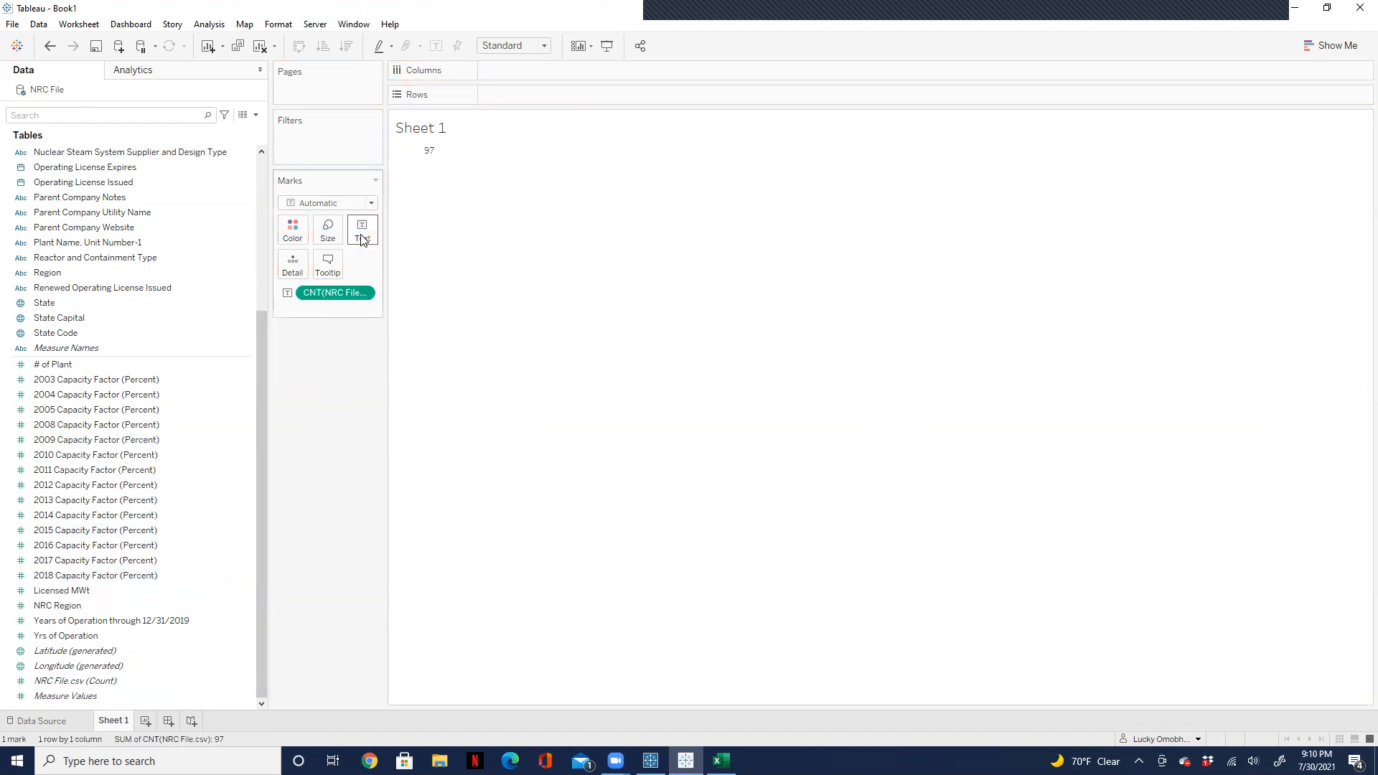
Step: Pivot the NRC File columns from 2018 through 2003 Capacity Factor (Percent) in the data source, and check the record count on Sheet 1
click(45, 720)
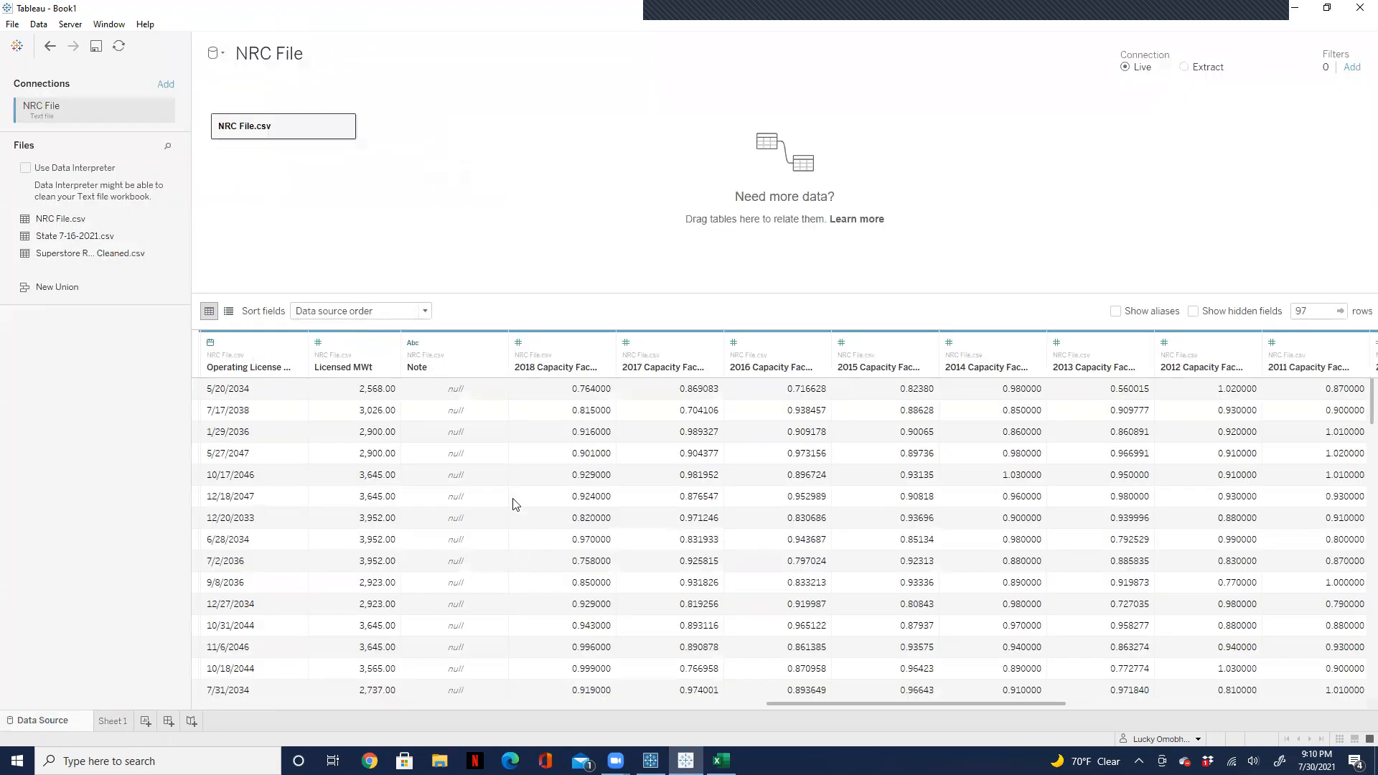
click(569, 352)
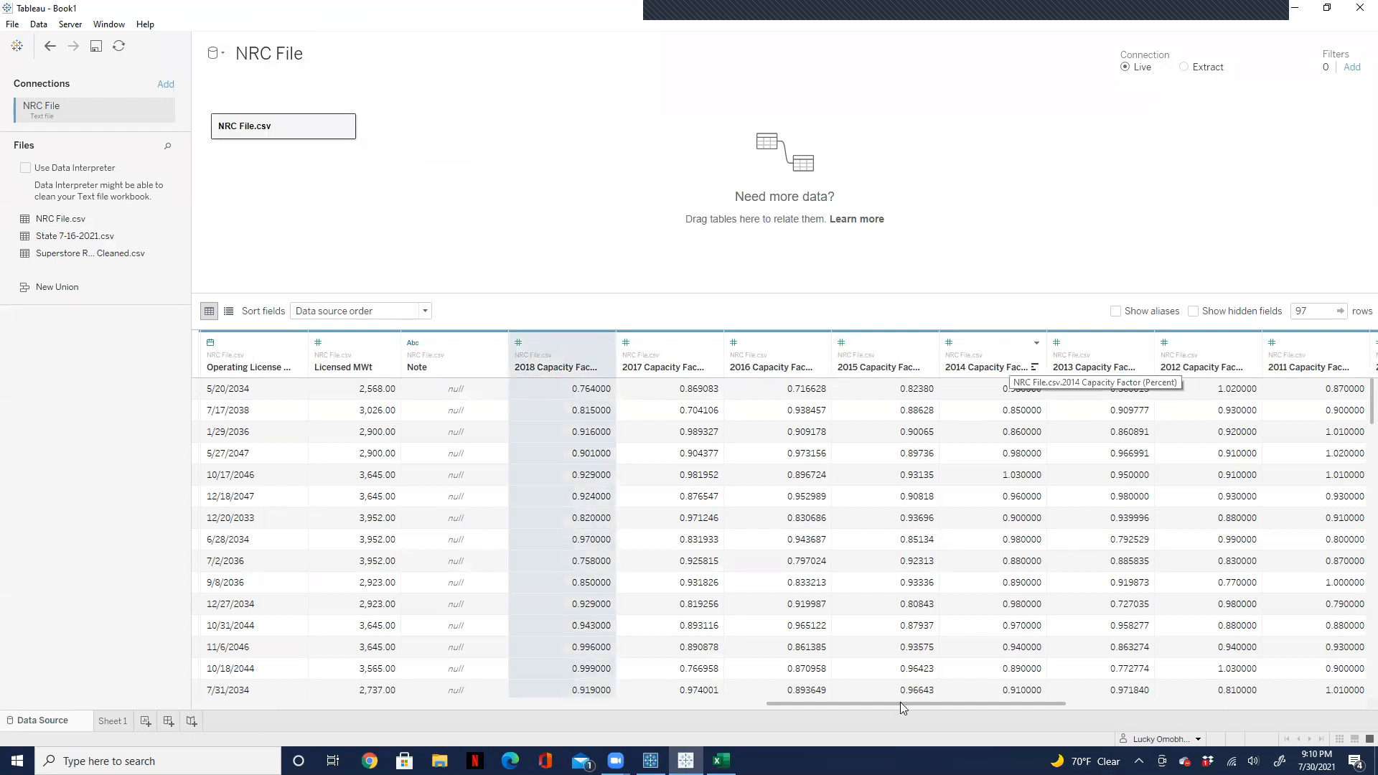
drag(900, 702, 1151, 706)
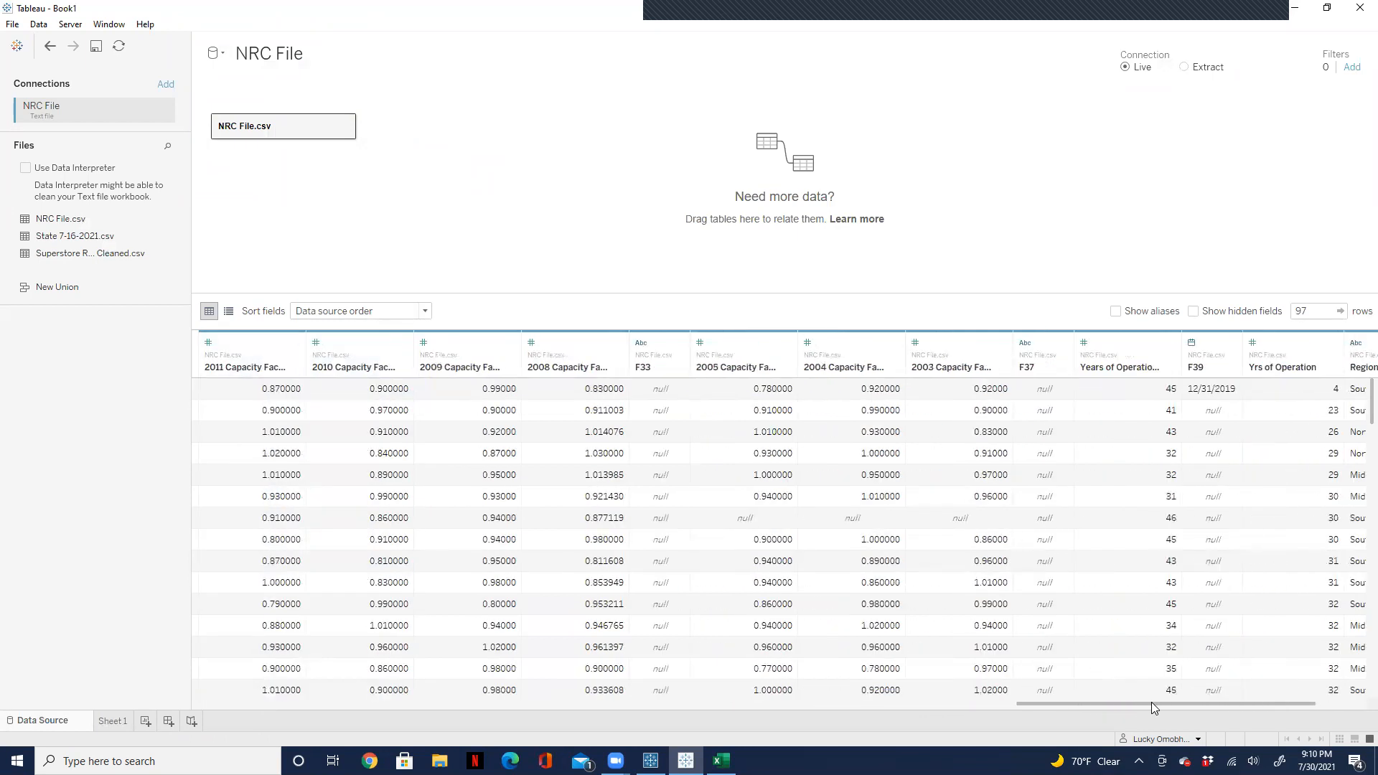
shift+click(977, 343)
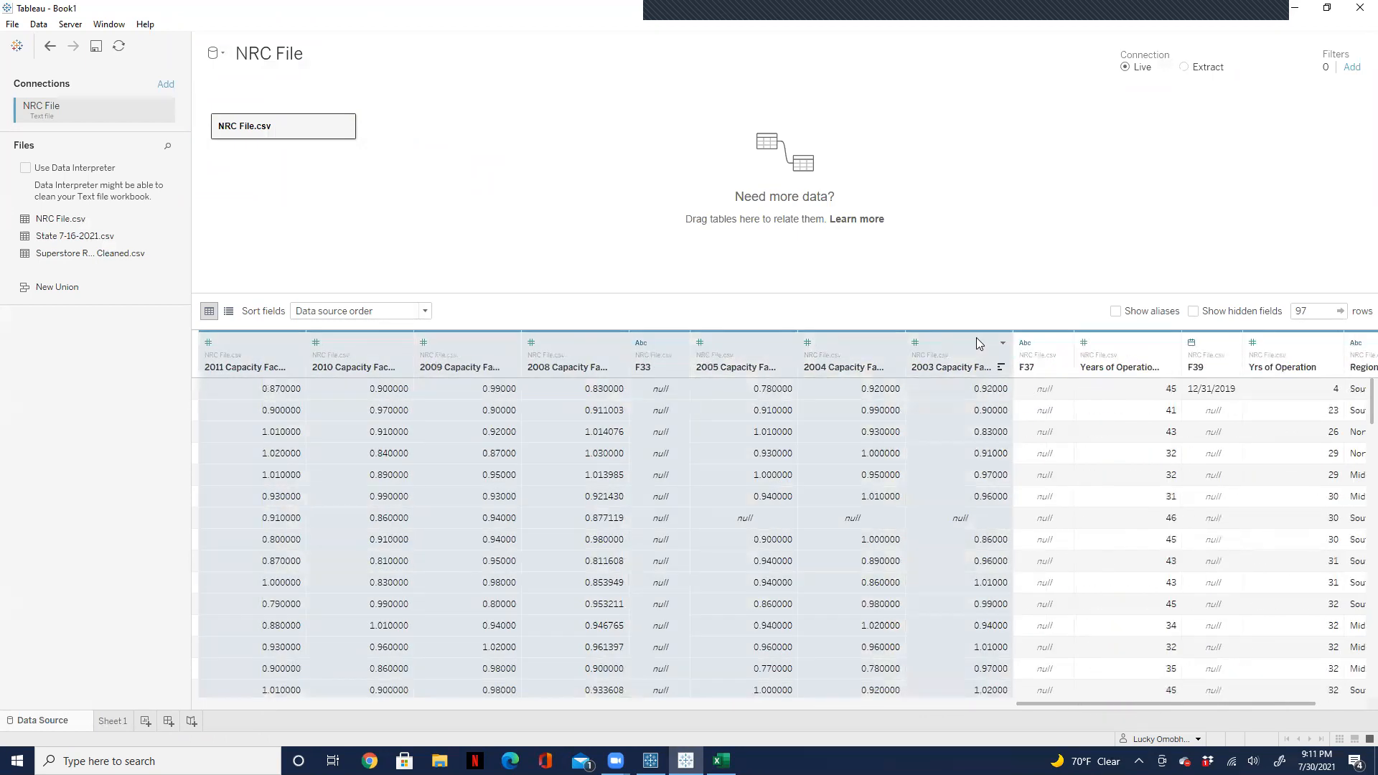
click(1003, 344)
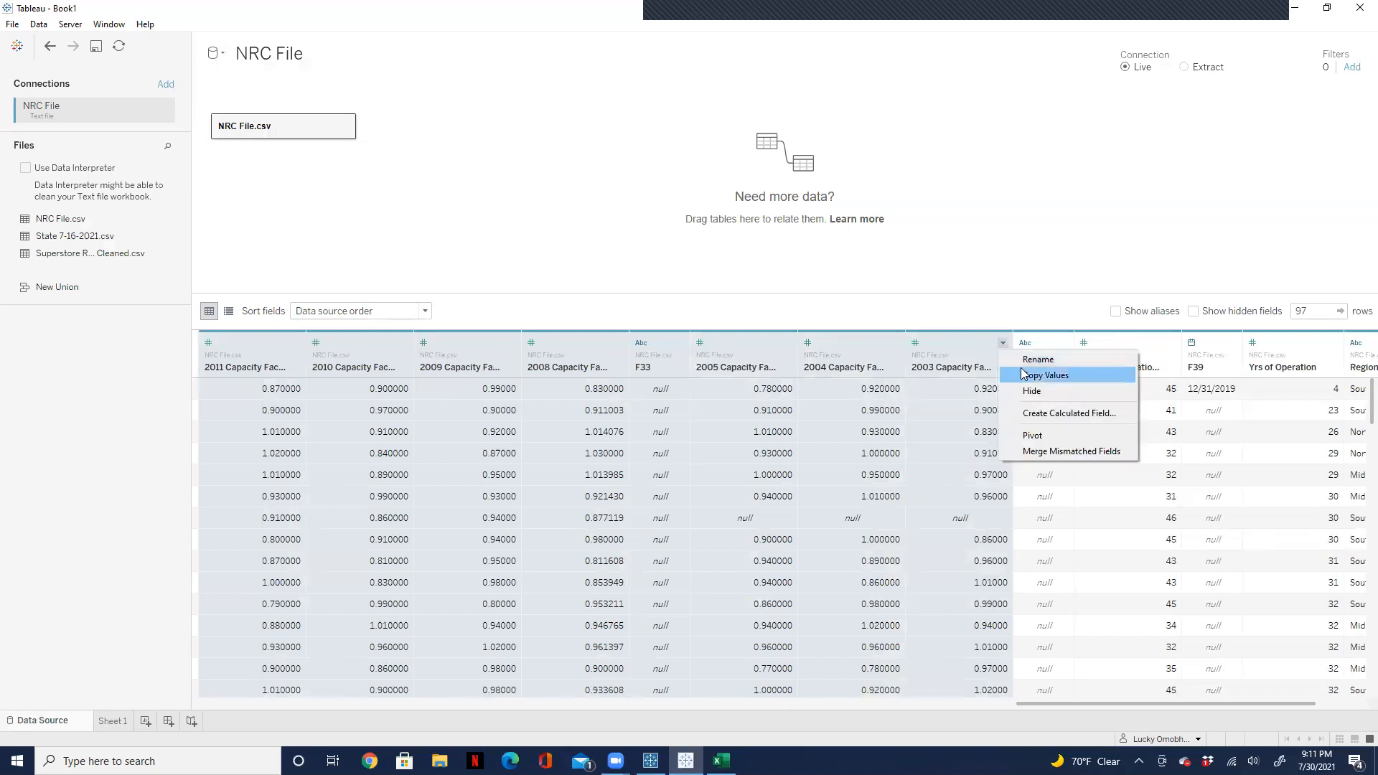
click(1031, 435)
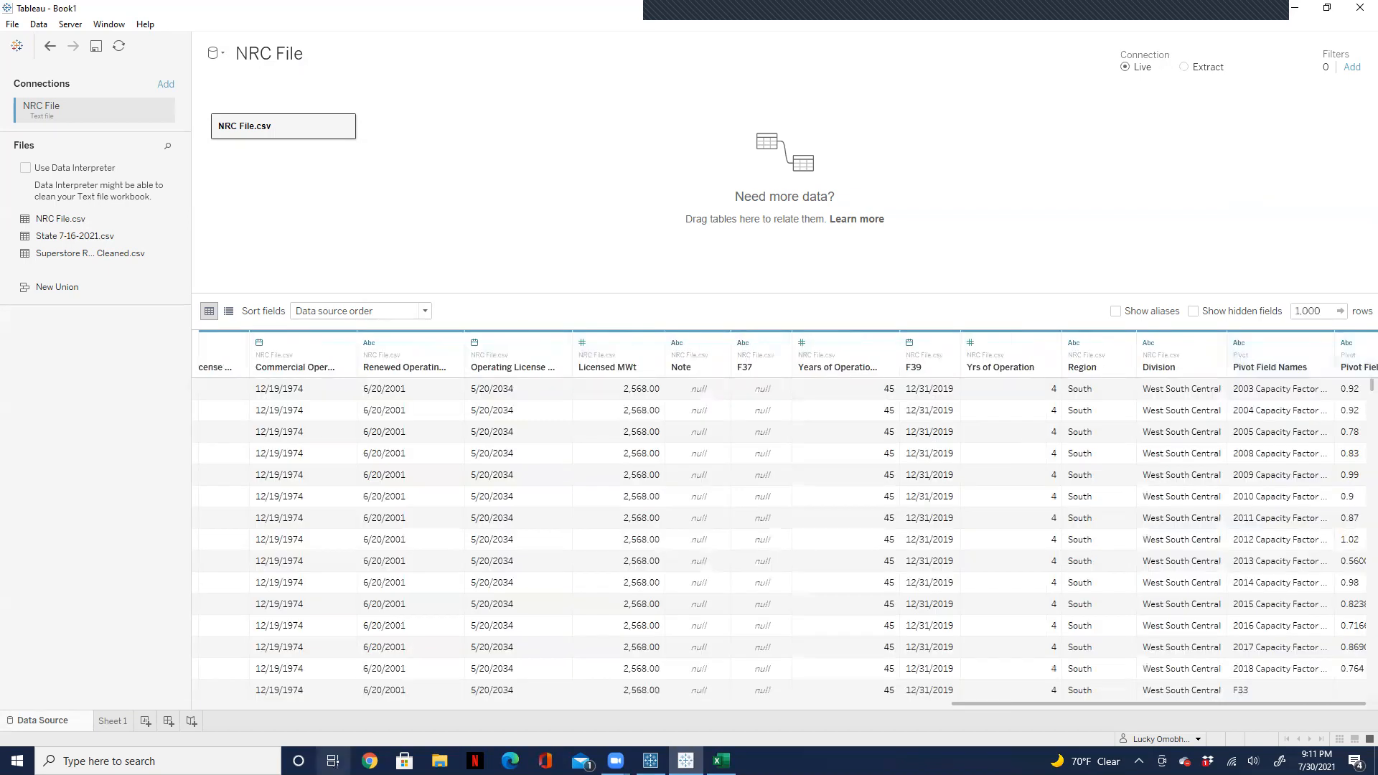
click(104, 722)
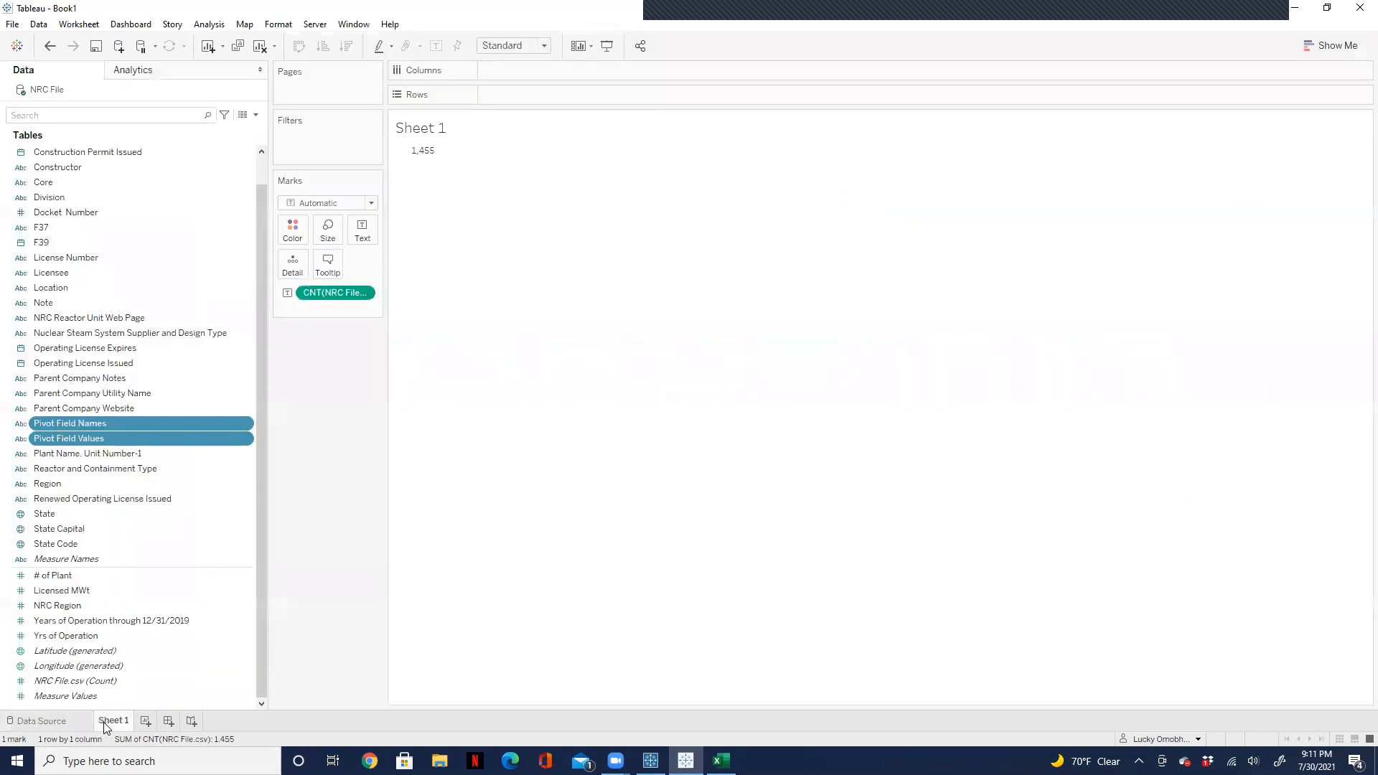
mouse_move(424, 159)
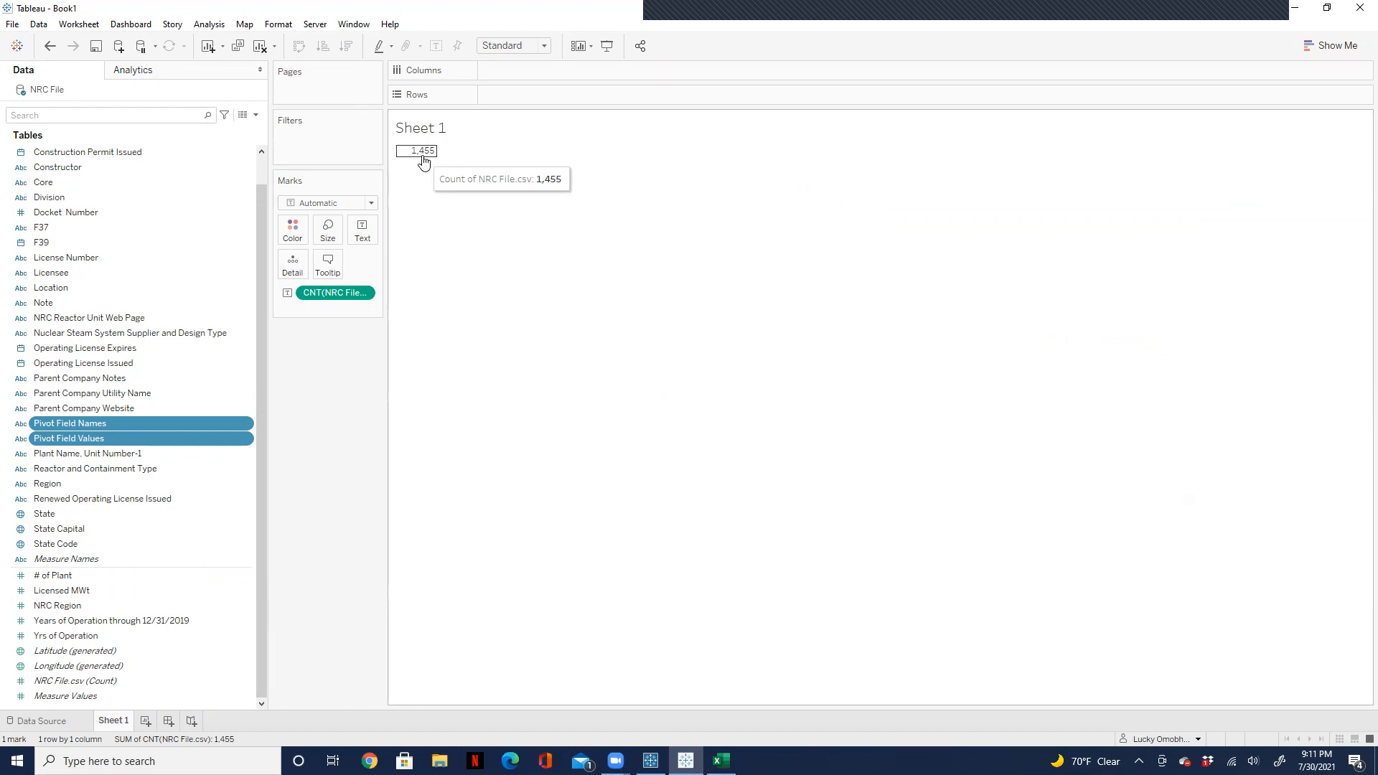
Step: Create a calculated field with the formula COUNTD([License Number]) and add it as text below the record count on Sheet 1
click(255, 115)
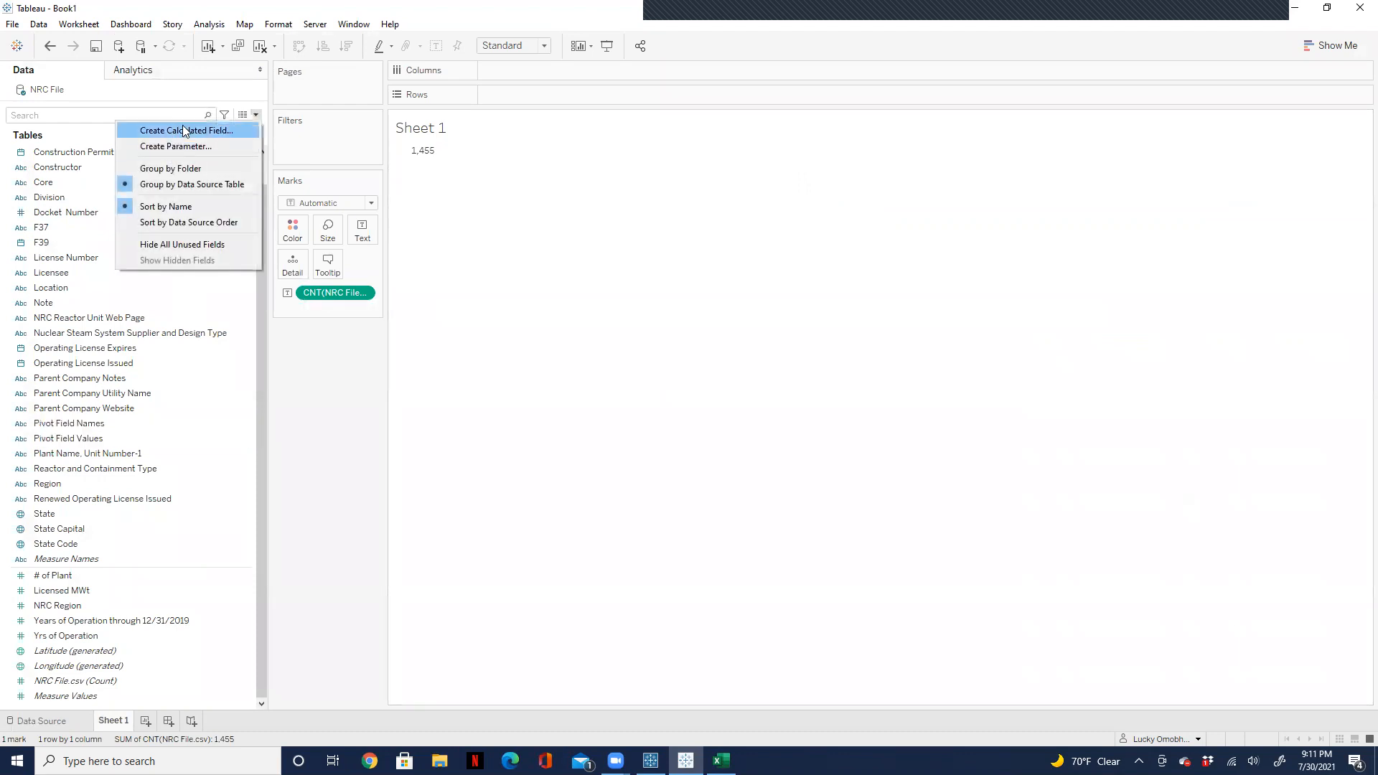
click(186, 131)
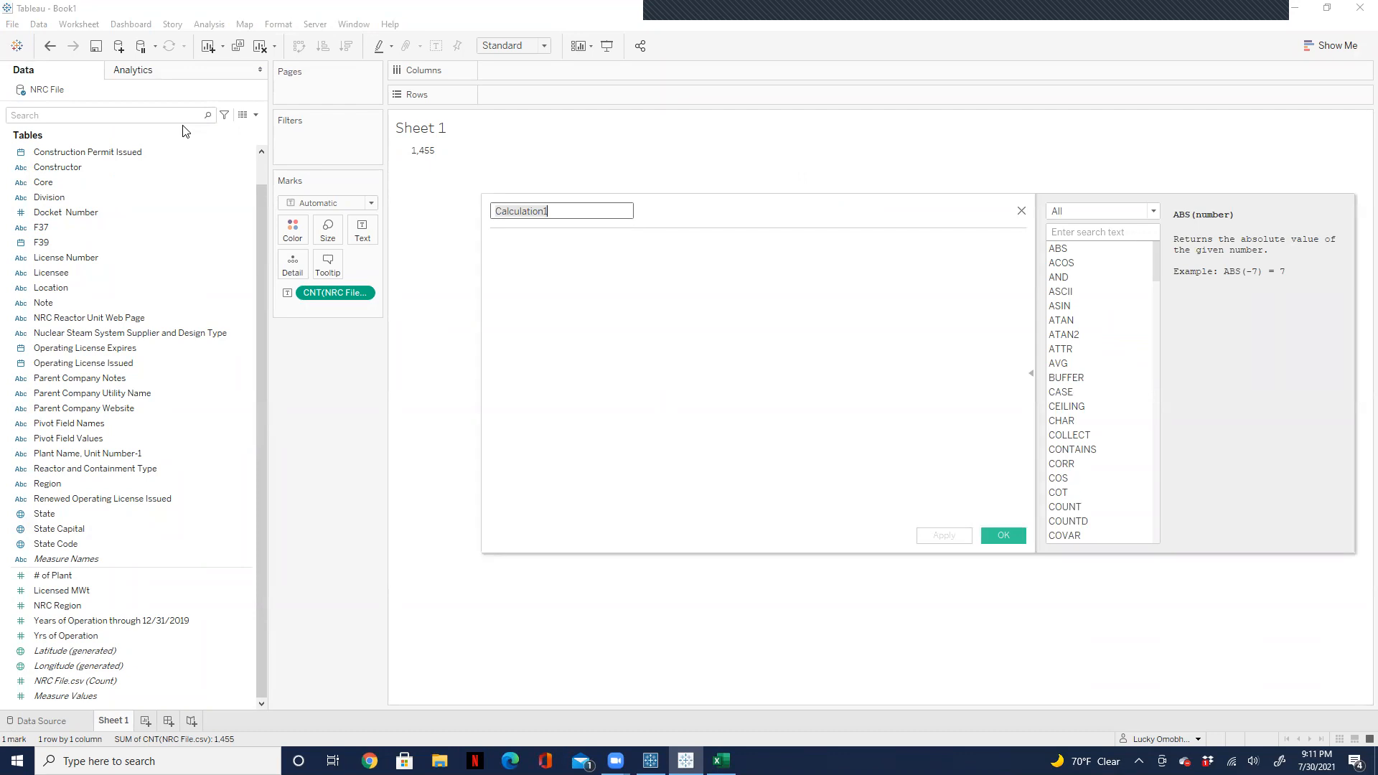
click(557, 282)
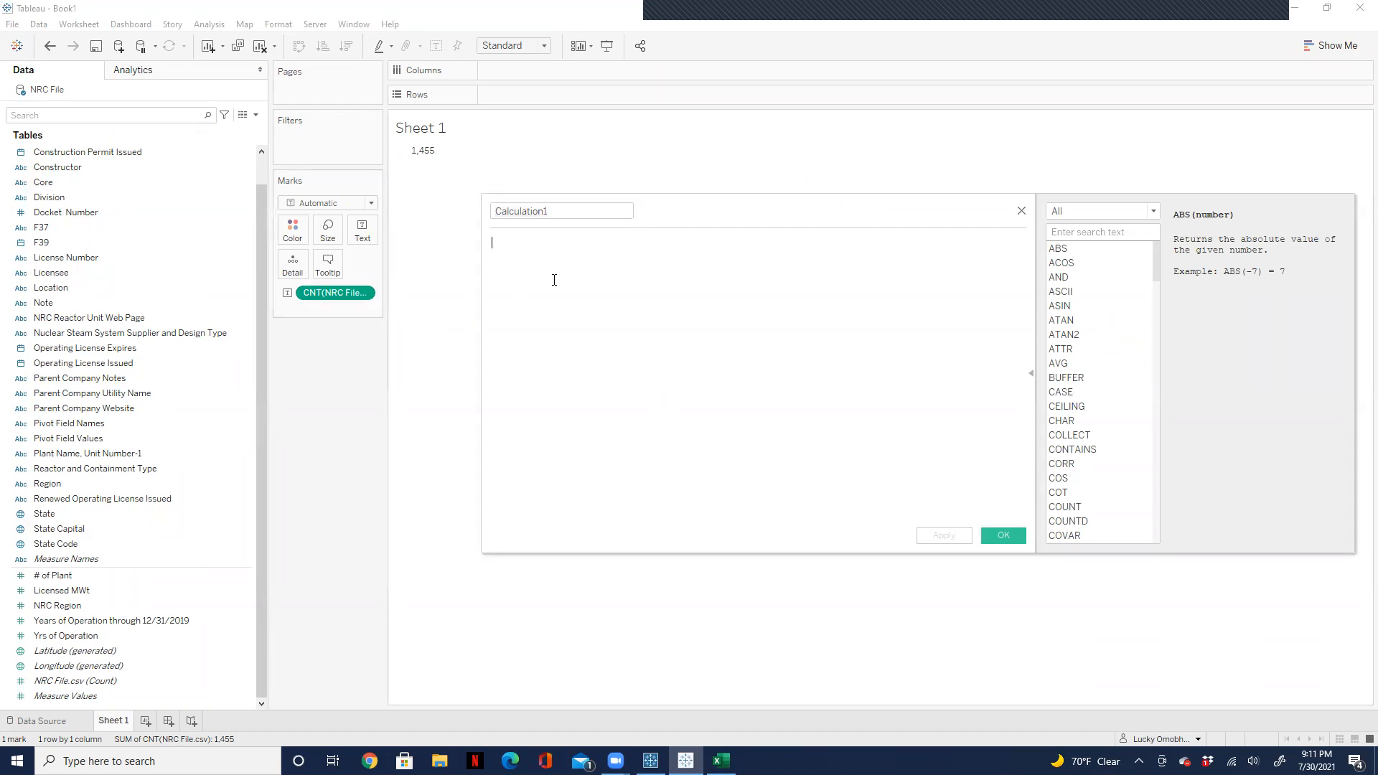
text(cound)
key(BackSpace)
text(t)
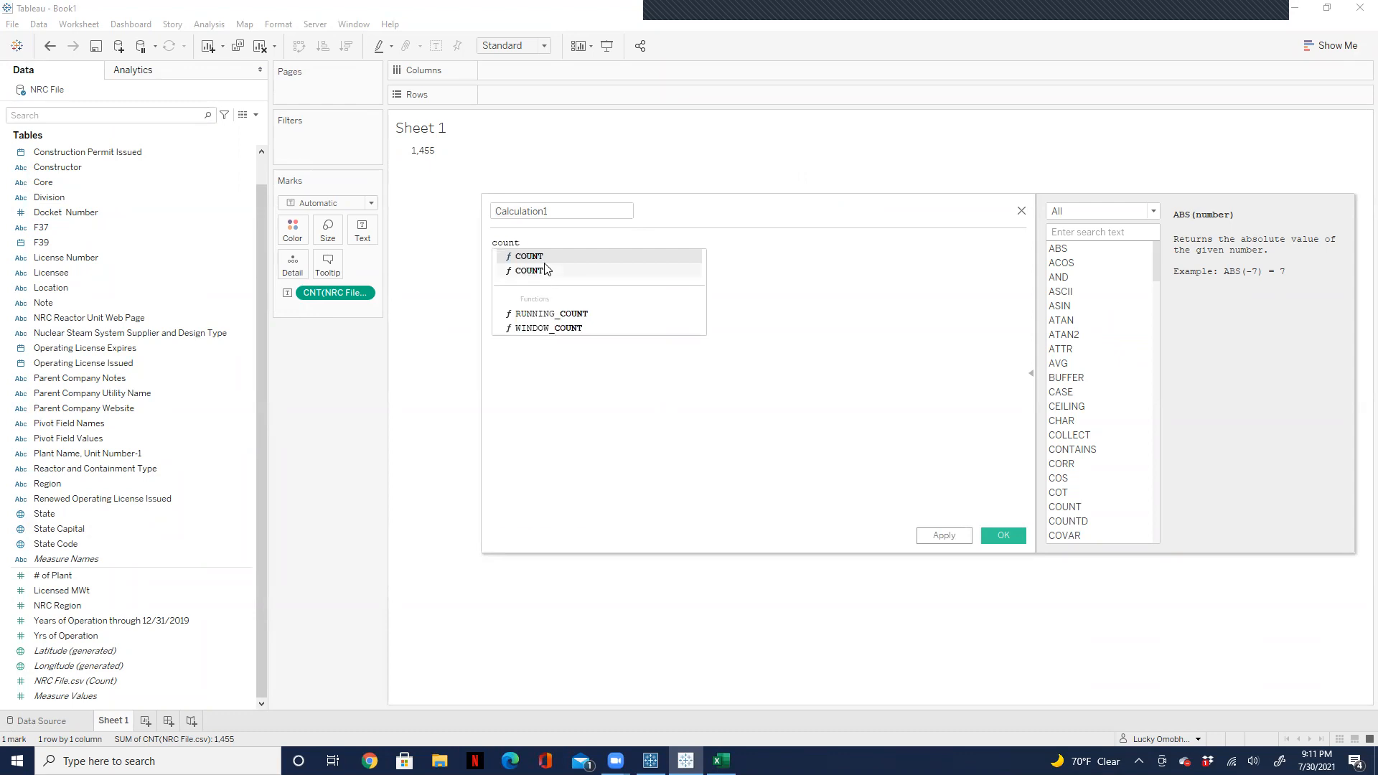
click(547, 270)
text(nu)
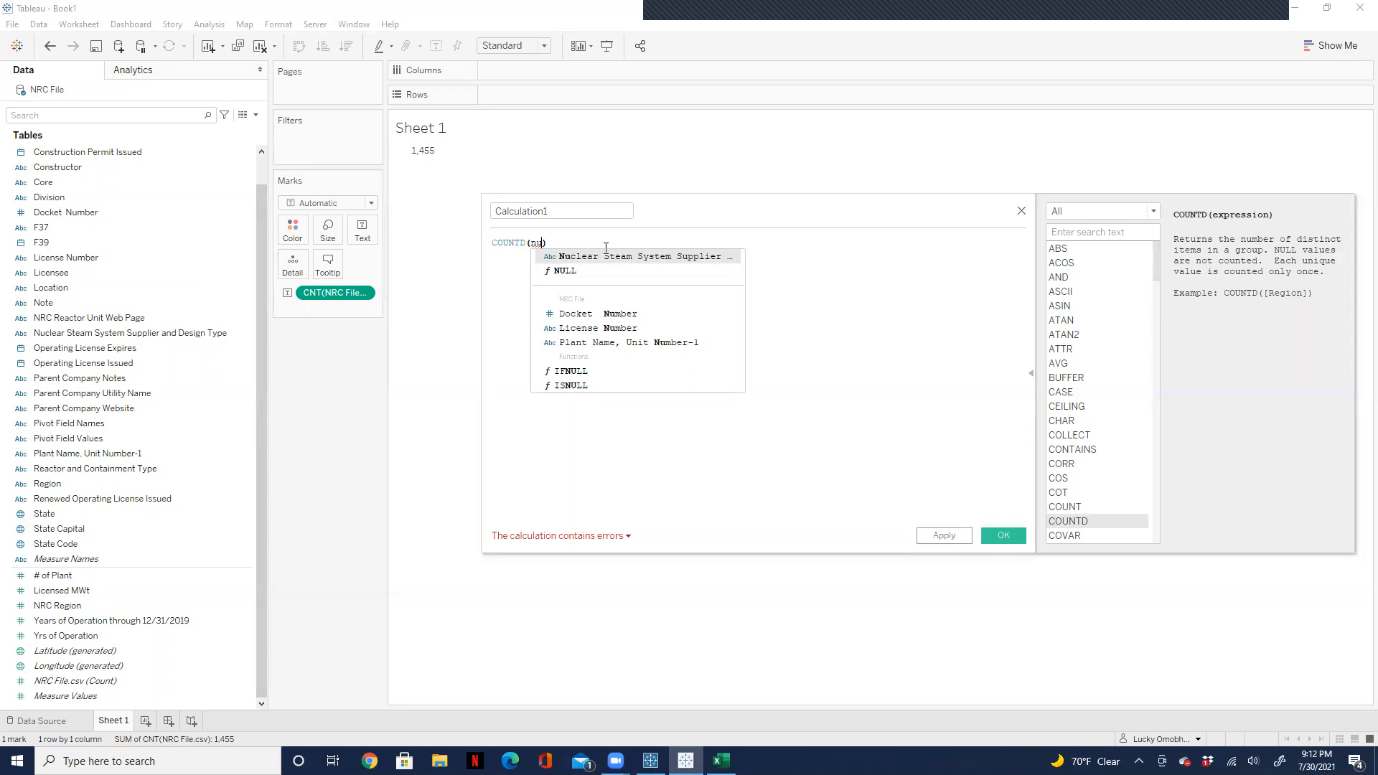
click(620, 331)
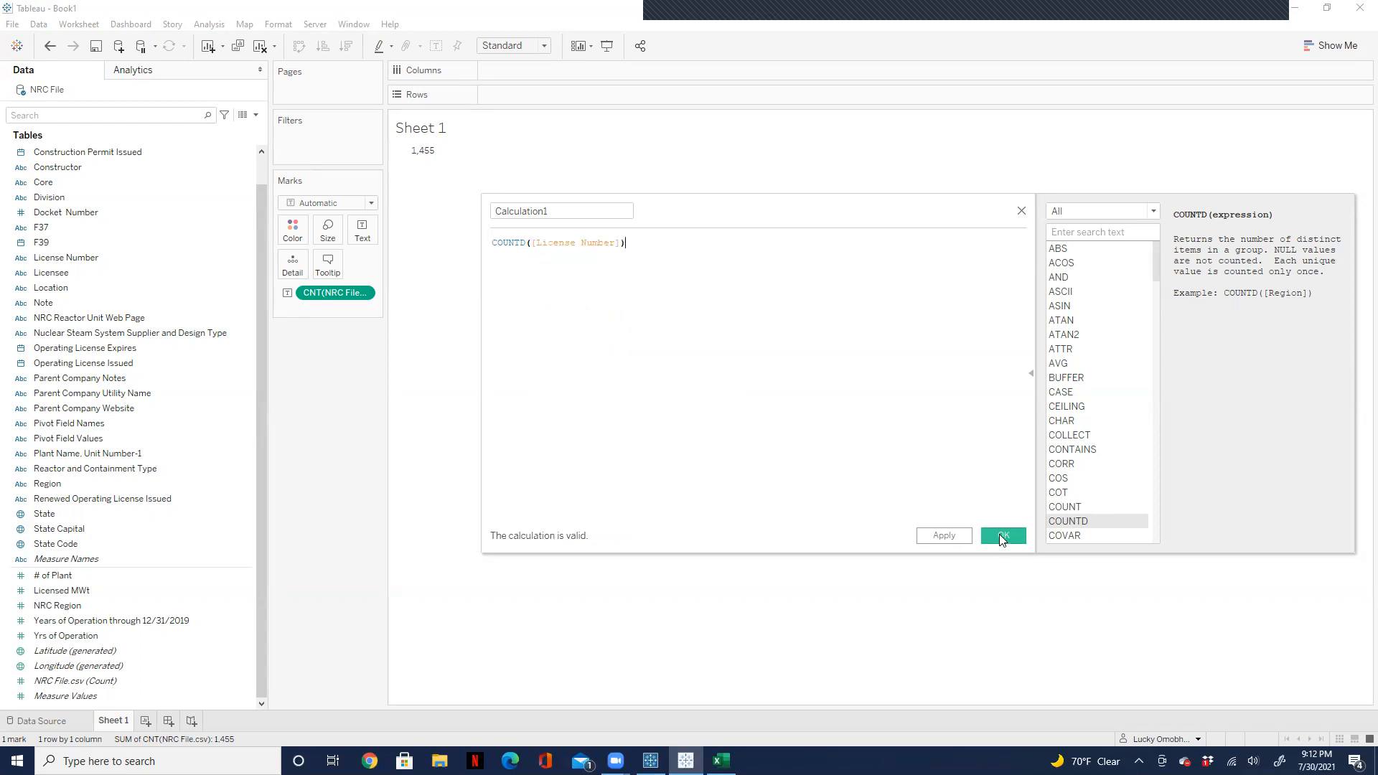
click(1003, 536)
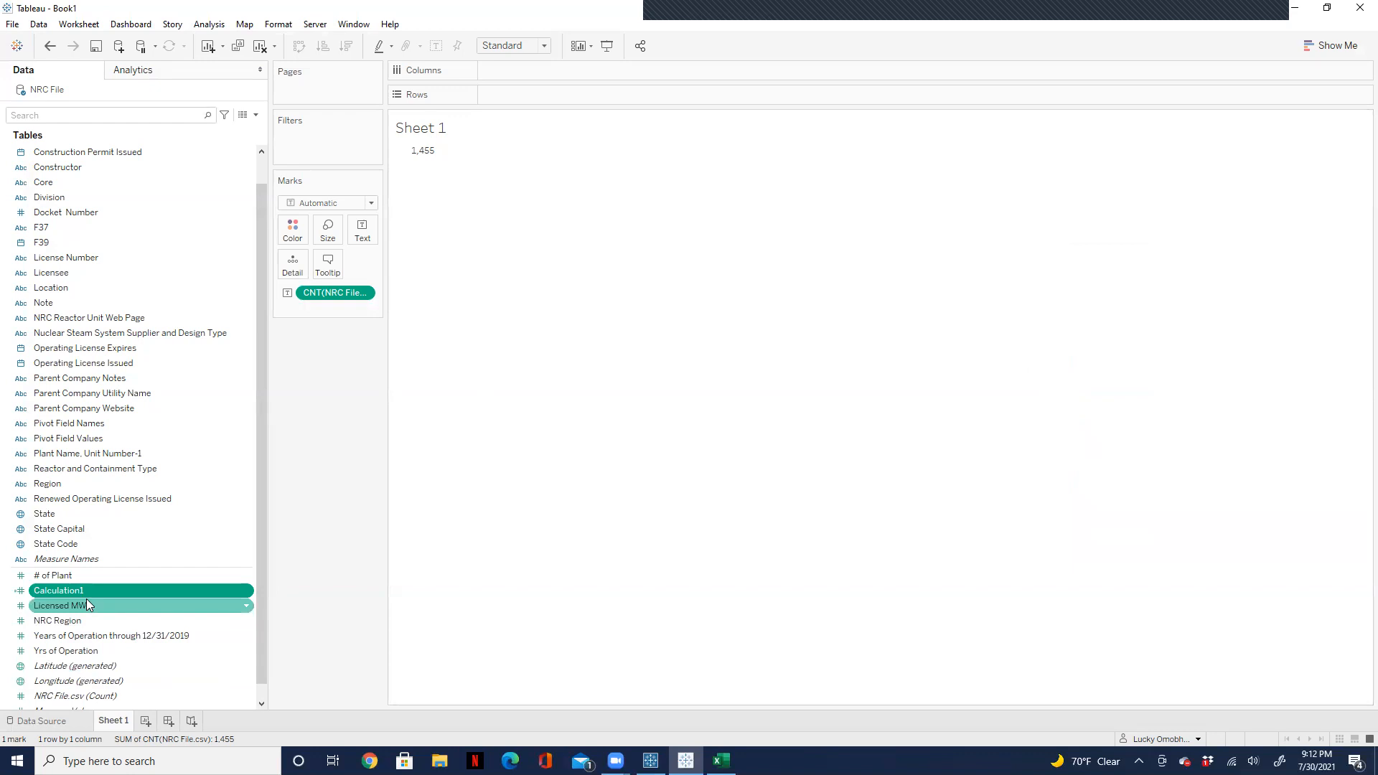
drag(84, 590, 358, 235)
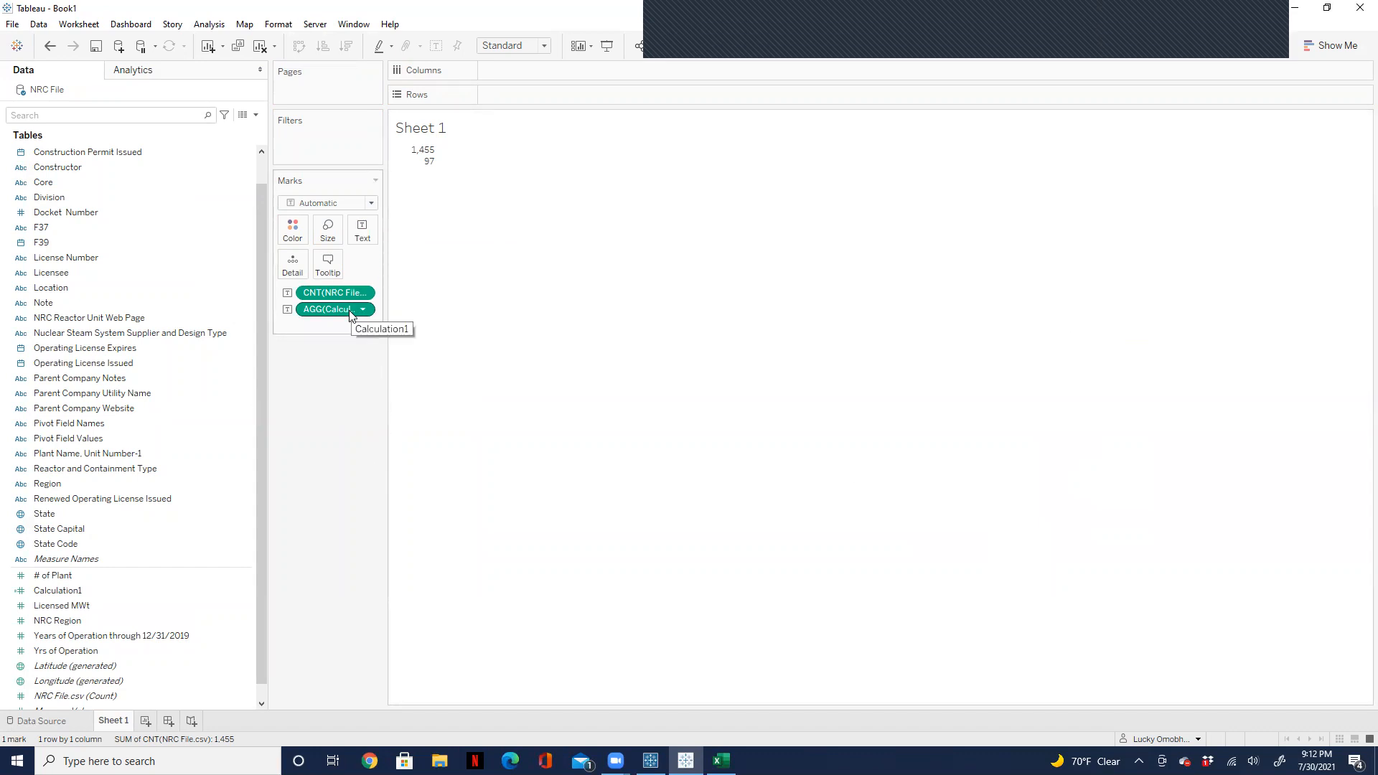
Step: Compare the two counts on Sheet 1 with the repeated rows of the pivoted NRC File data source
click(103, 666)
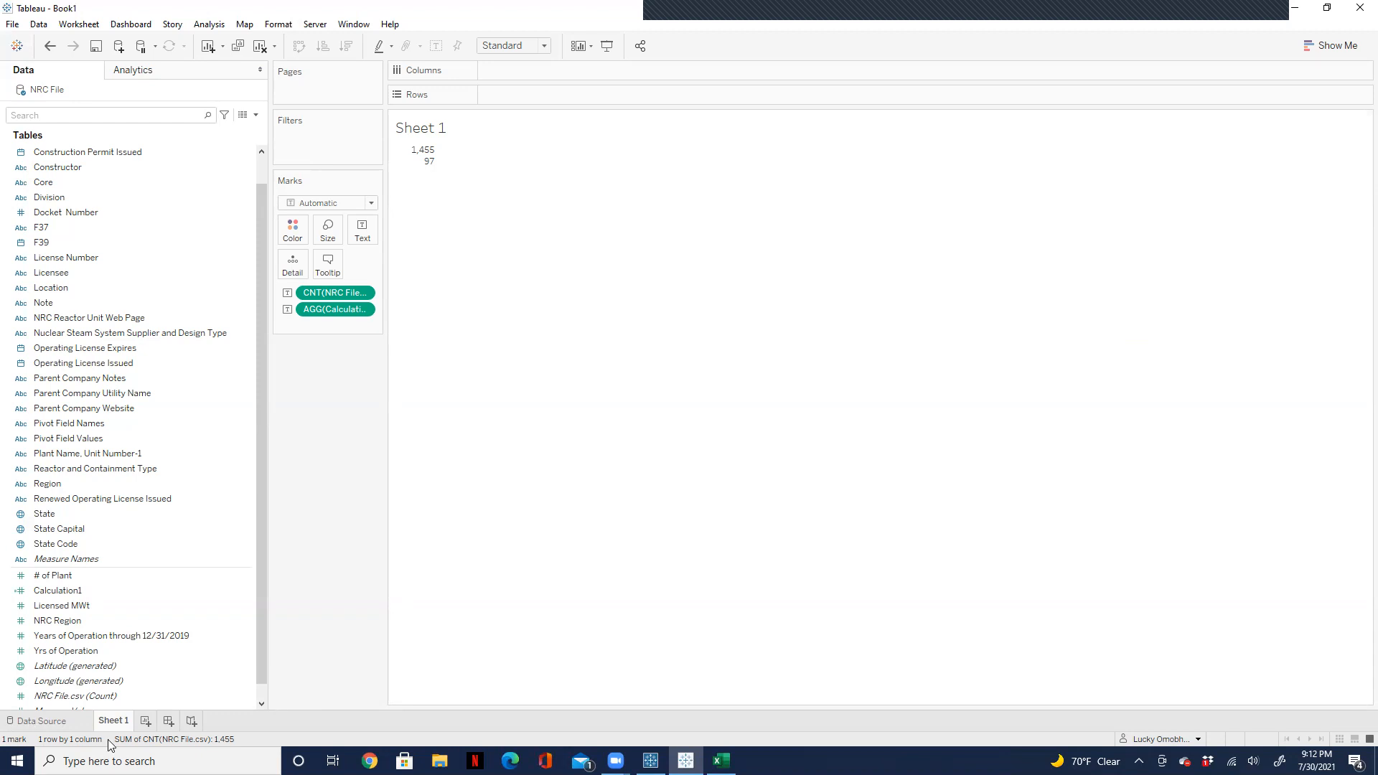
click(71, 719)
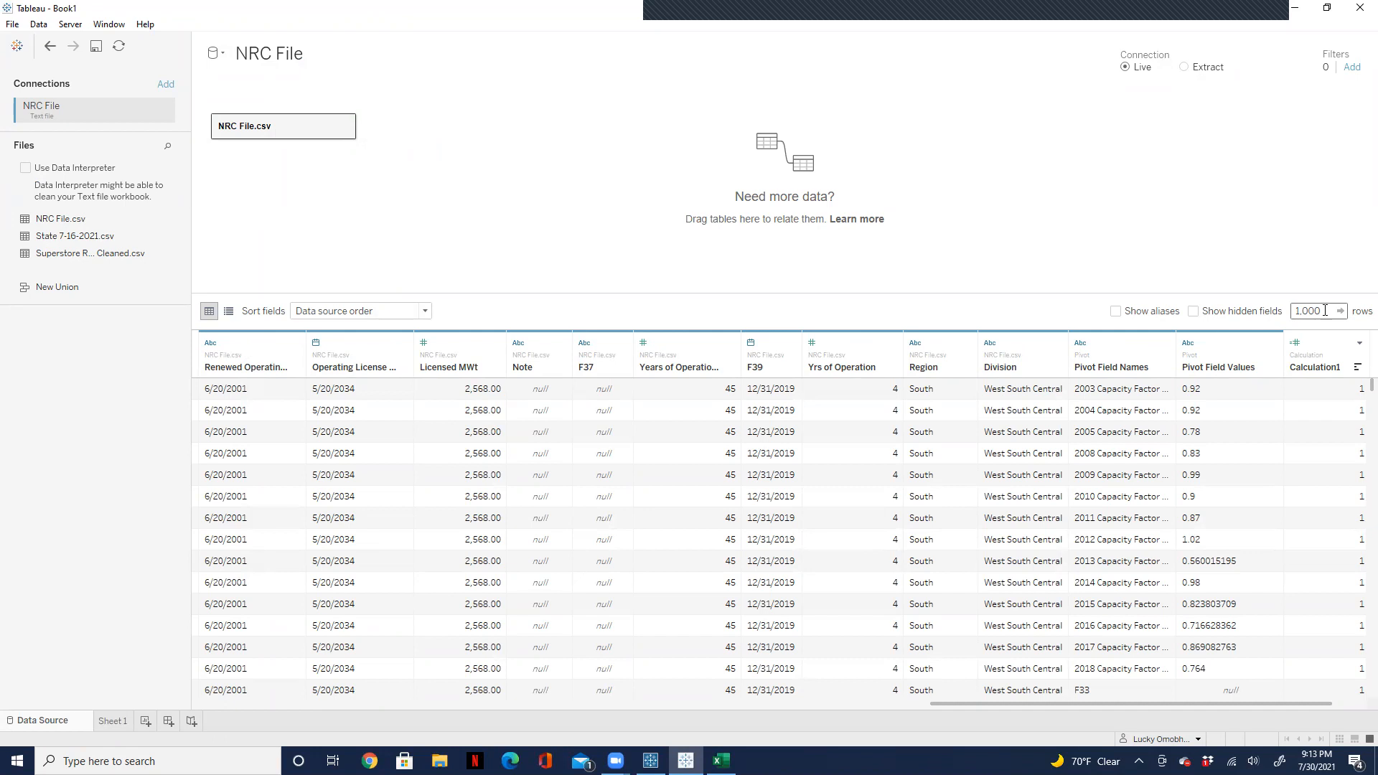
click(112, 720)
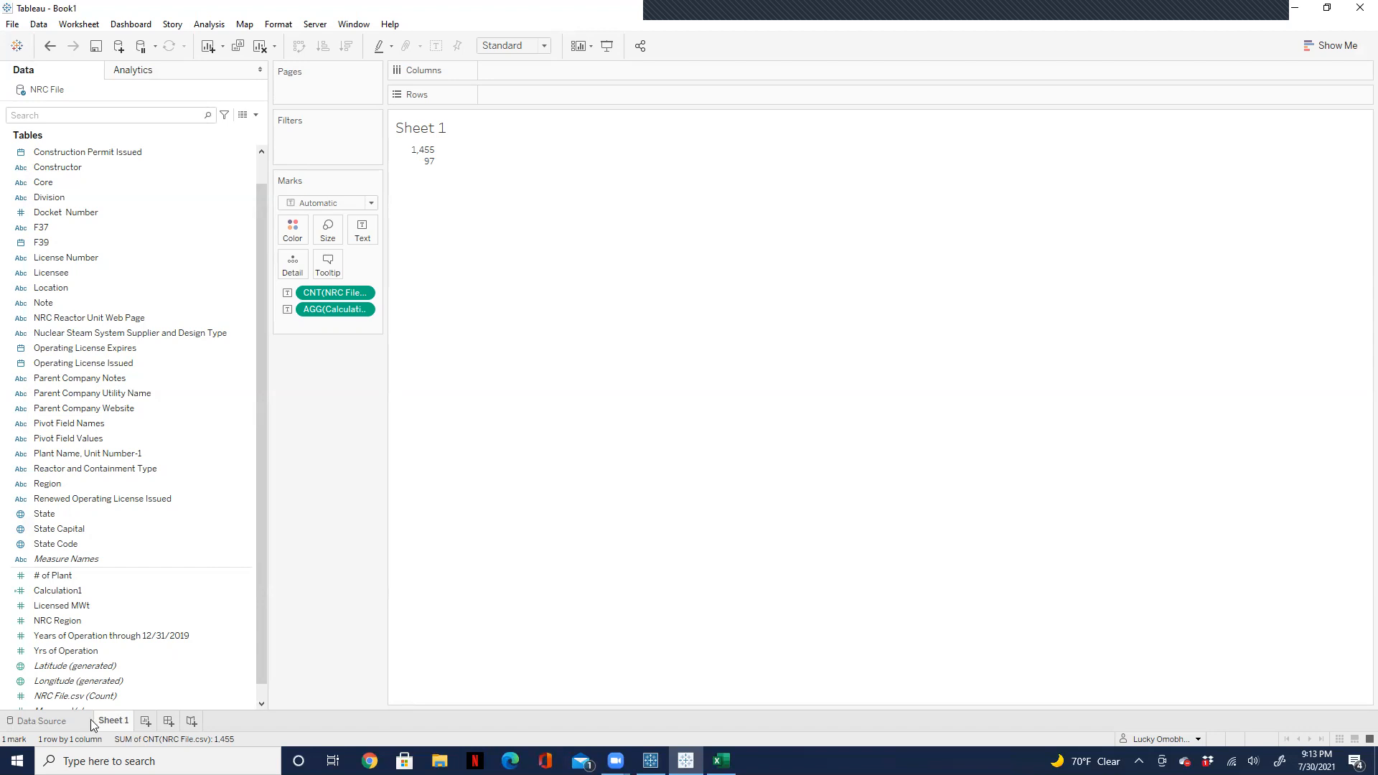
click(54, 719)
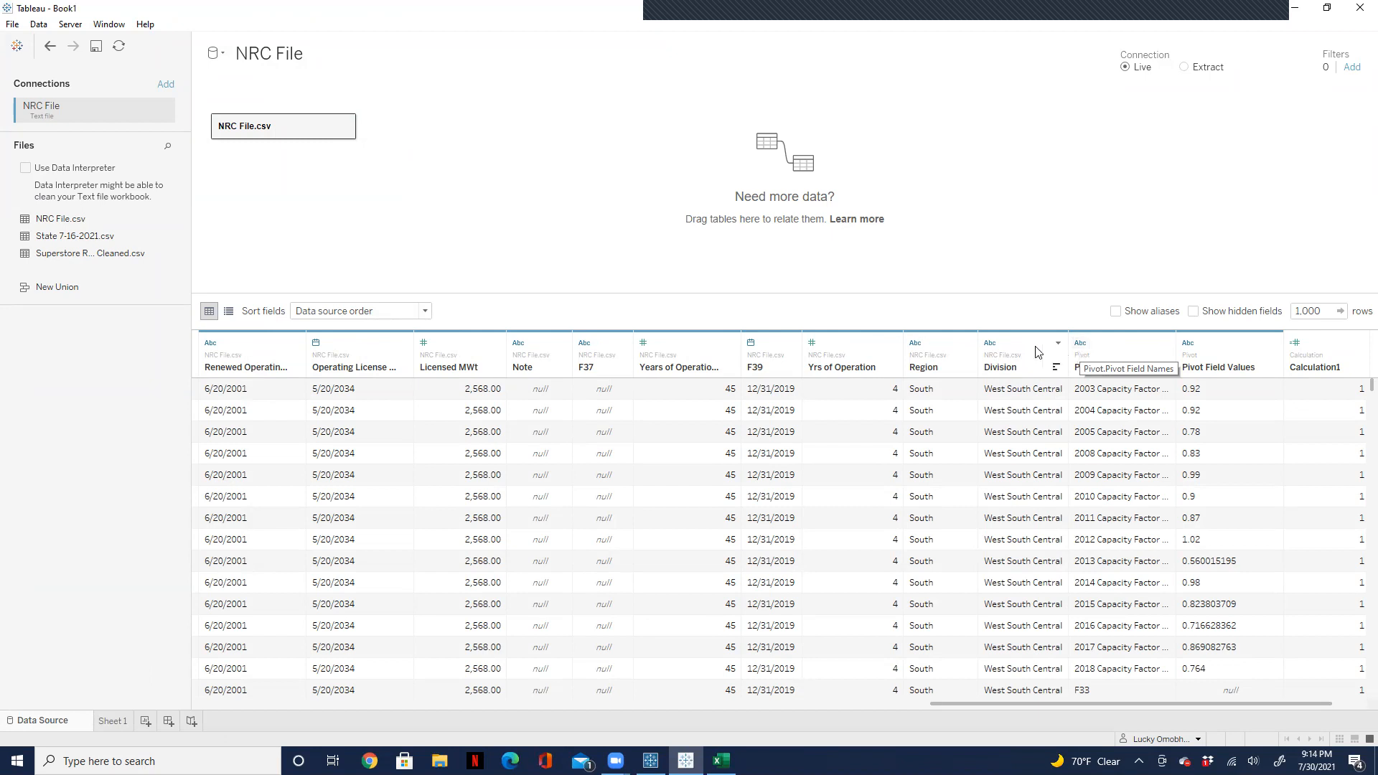
Step: Break down the two counts on Sheet 1 in rows by License Number and Docket Number
click(939, 337)
click(1013, 338)
click(1081, 344)
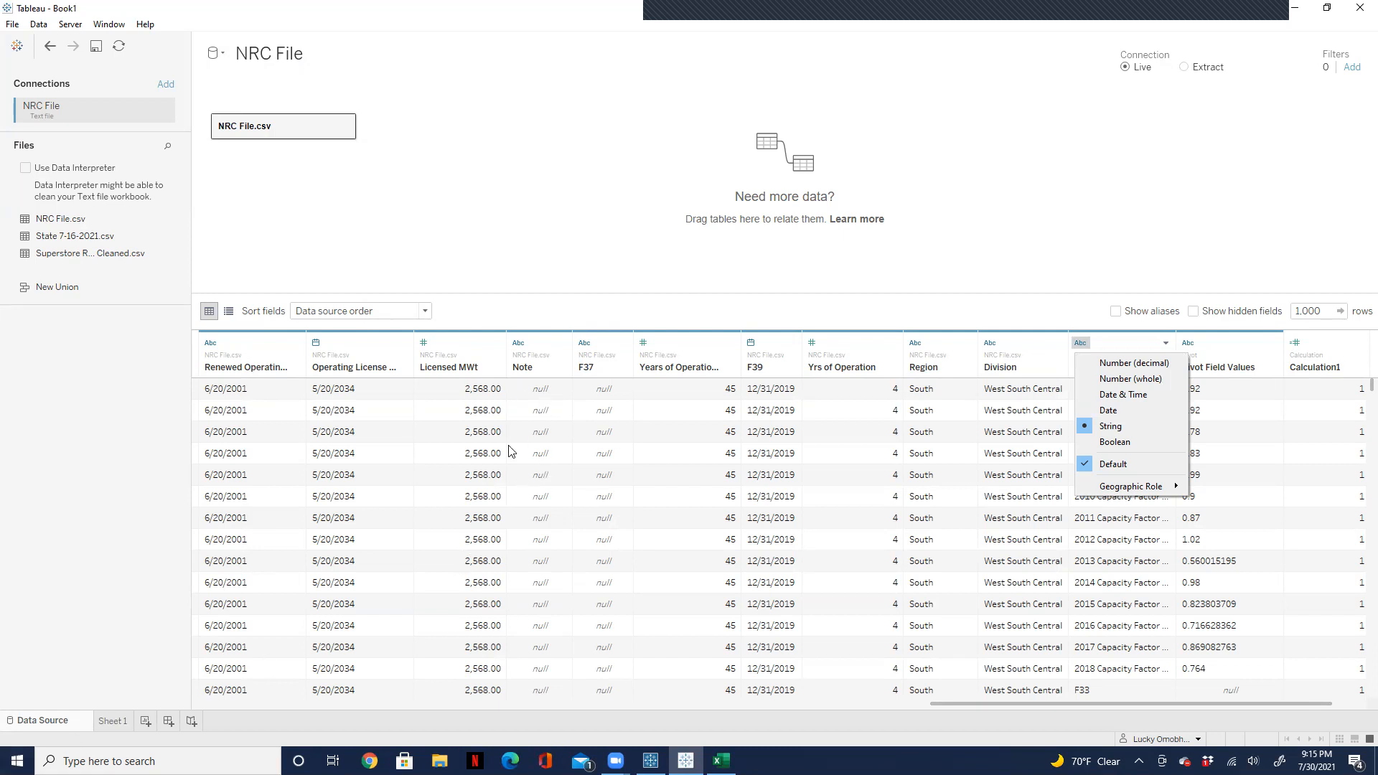
click(115, 725)
click(113, 721)
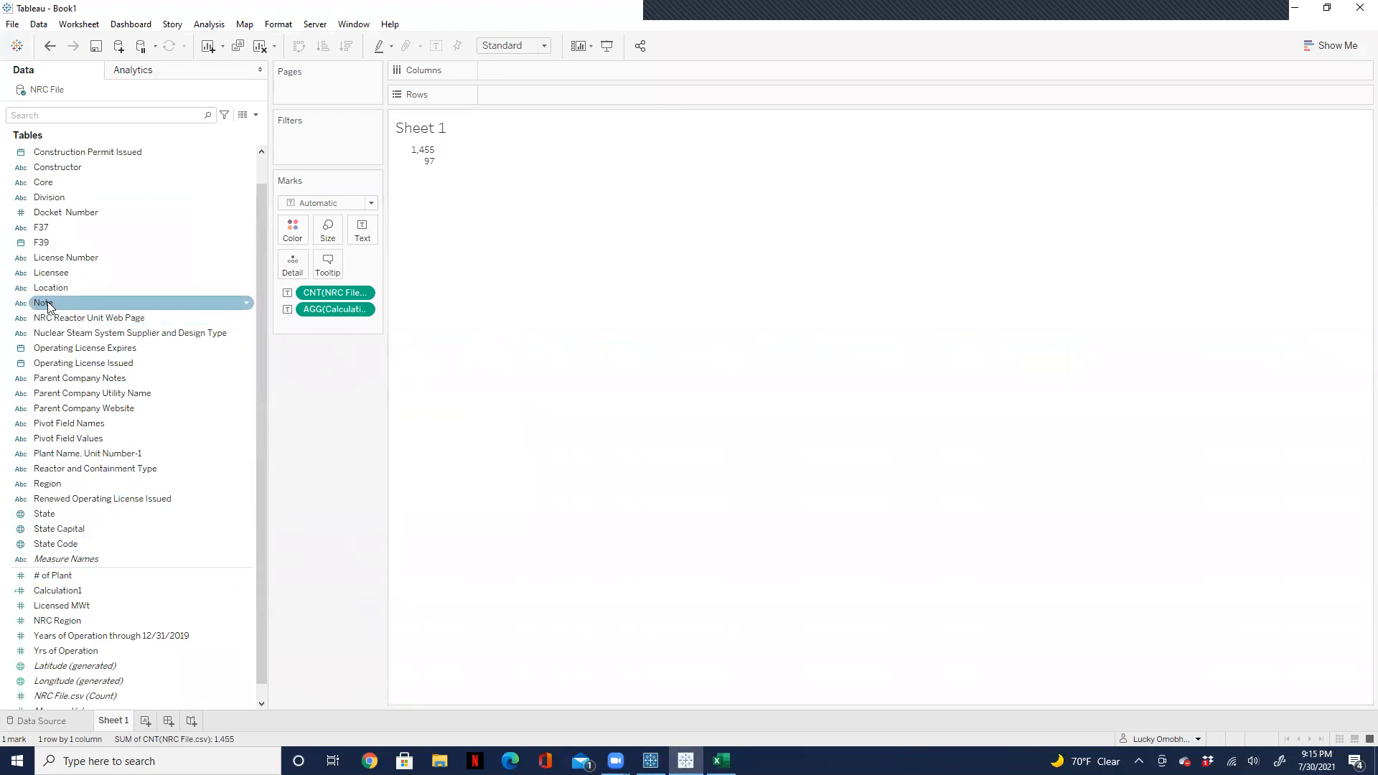
drag(64, 262, 515, 95)
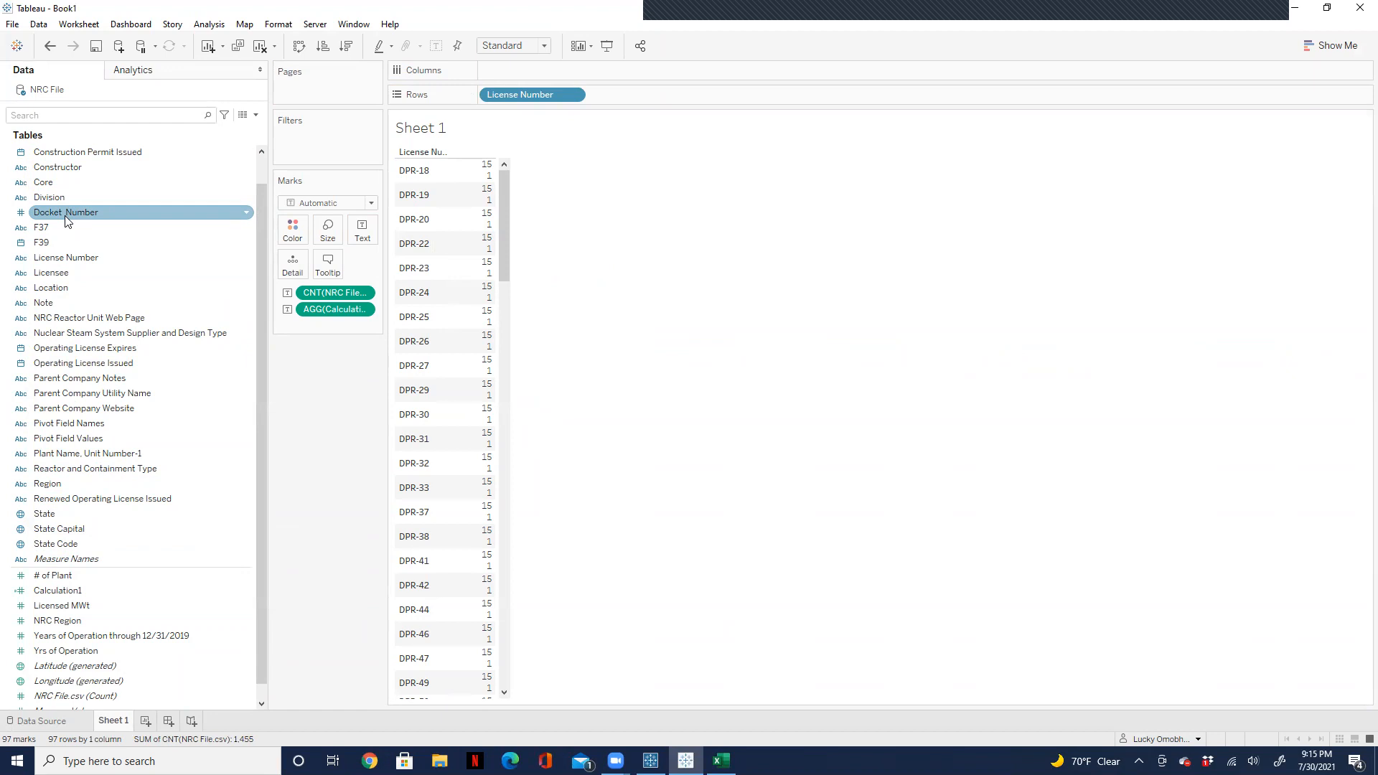
drag(66, 221, 627, 94)
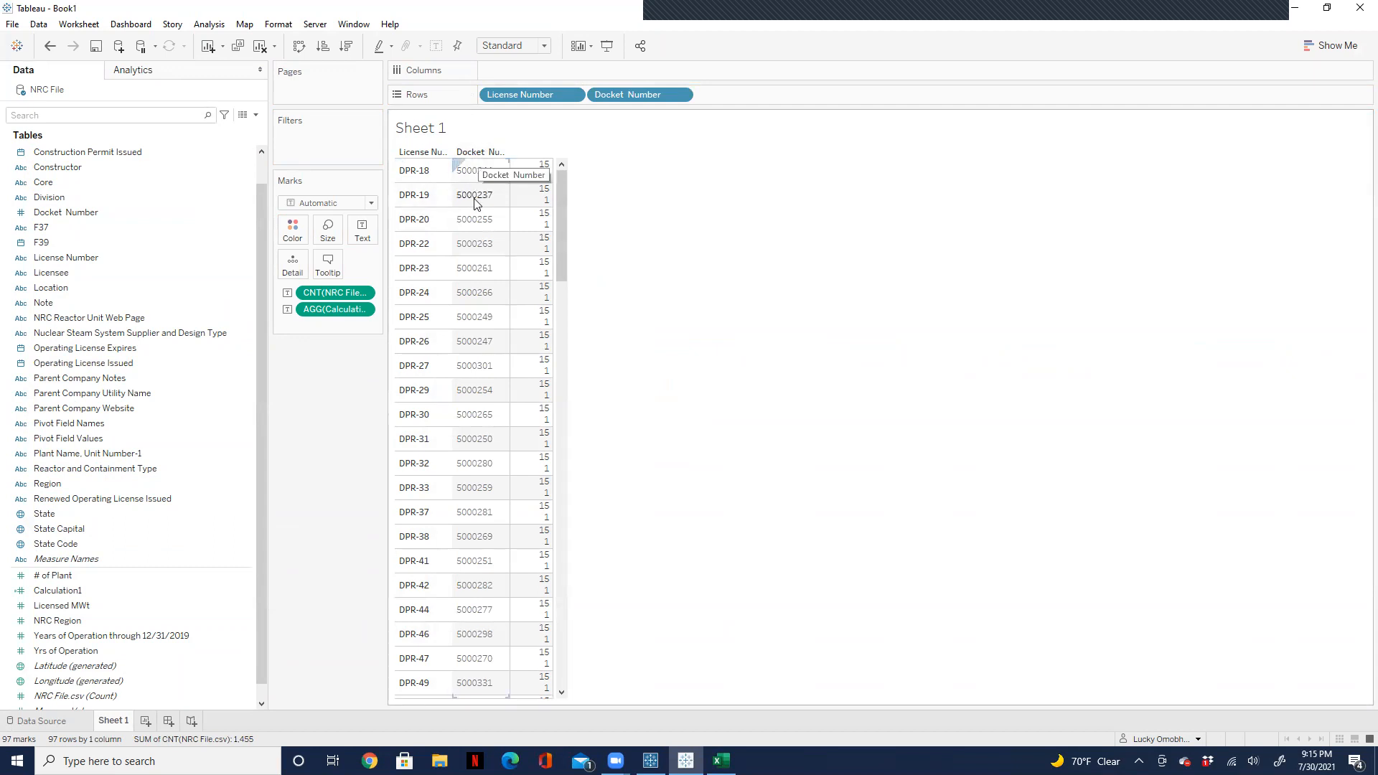
mouse_move(546, 195)
mouse_move(547, 208)
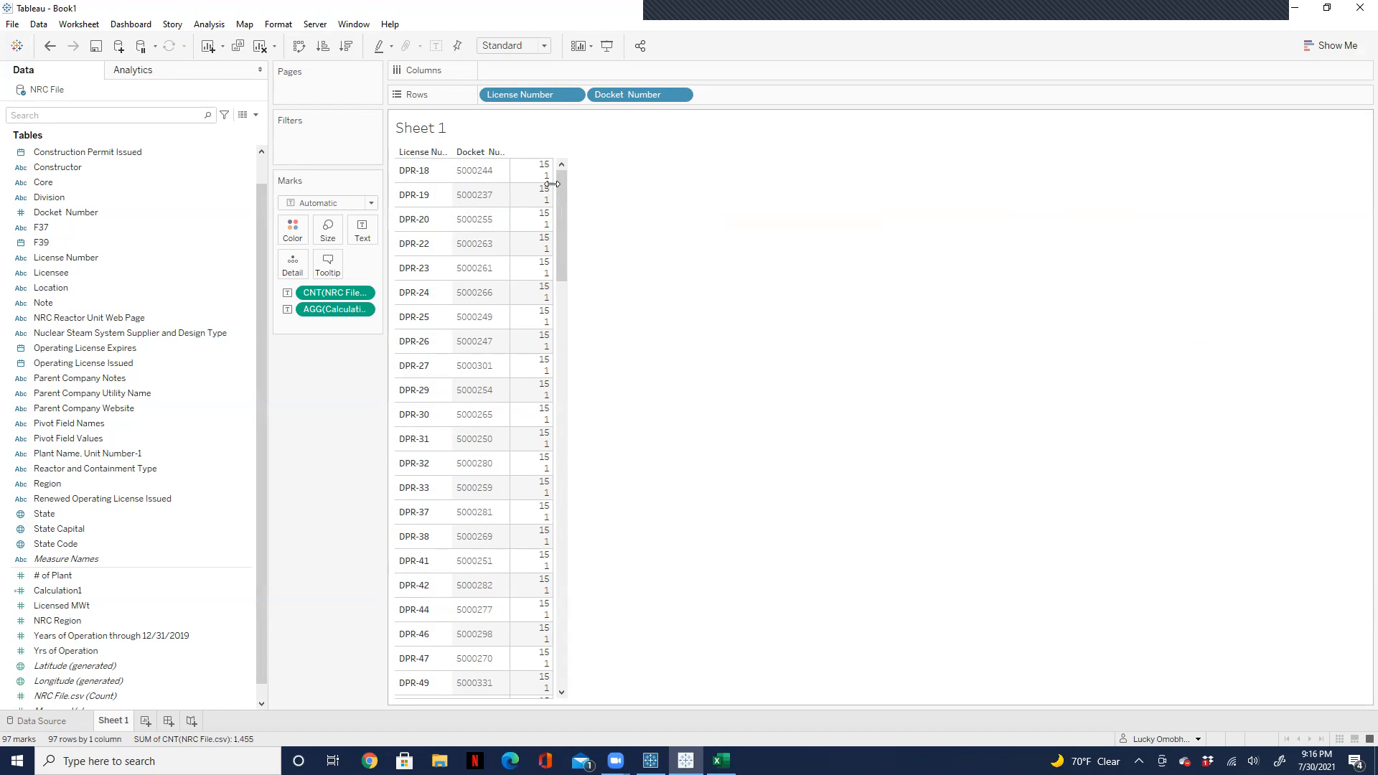
click(257, 115)
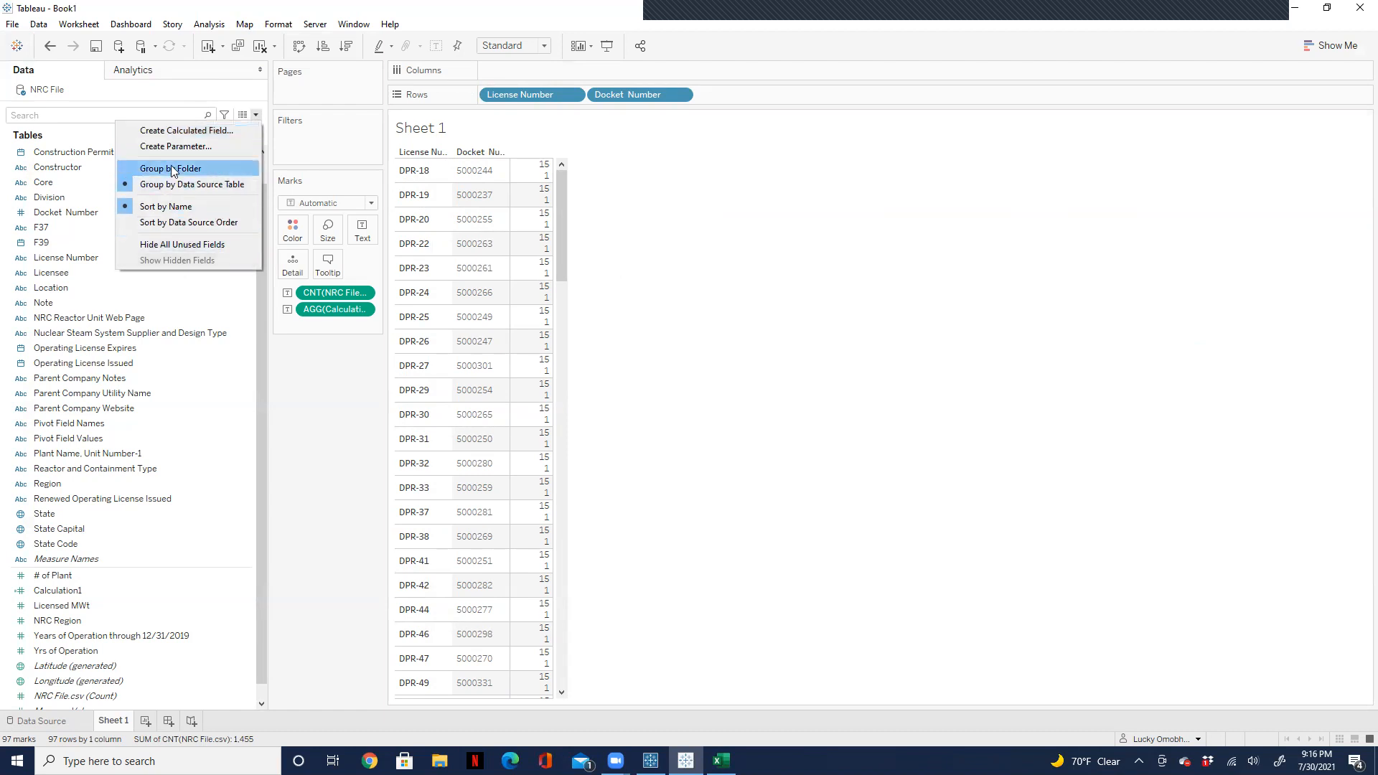
click(188, 137)
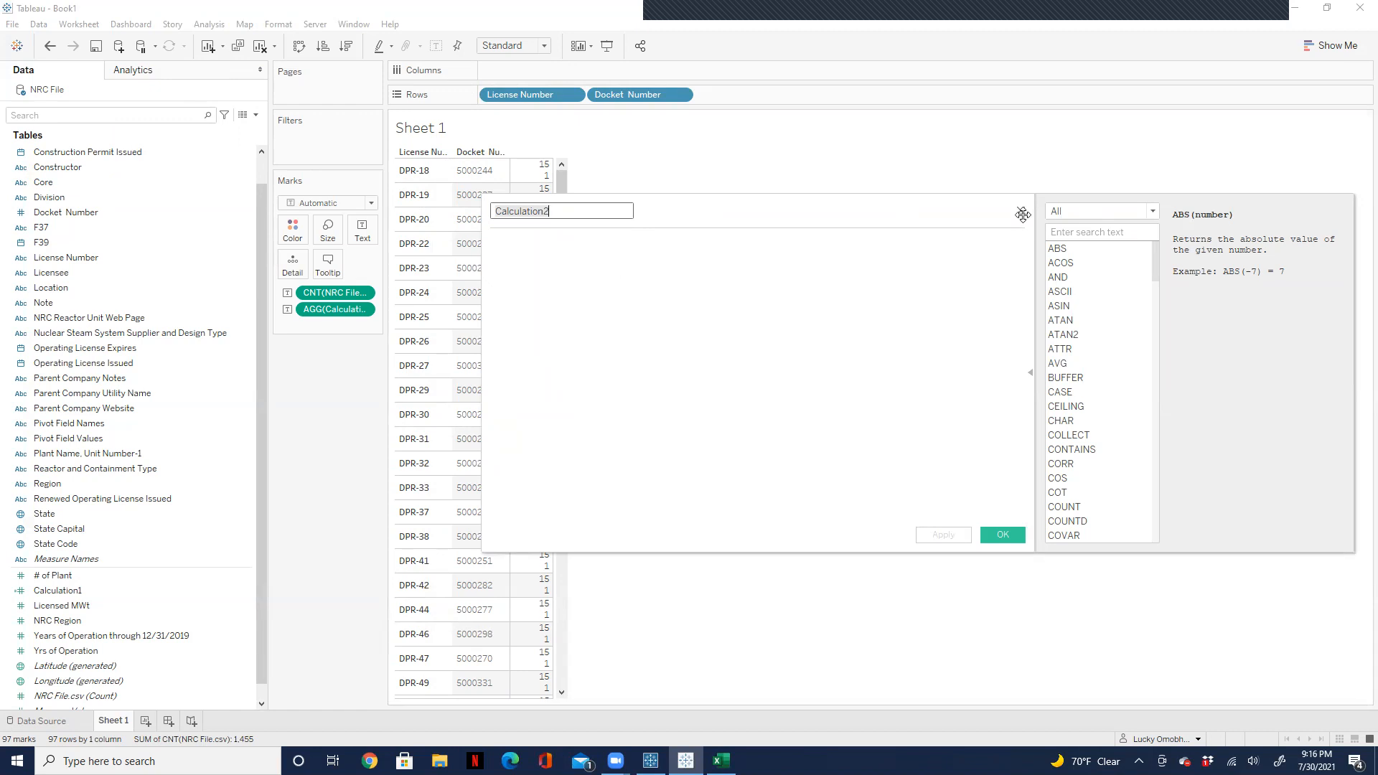
drag(1023, 214, 1022, 213)
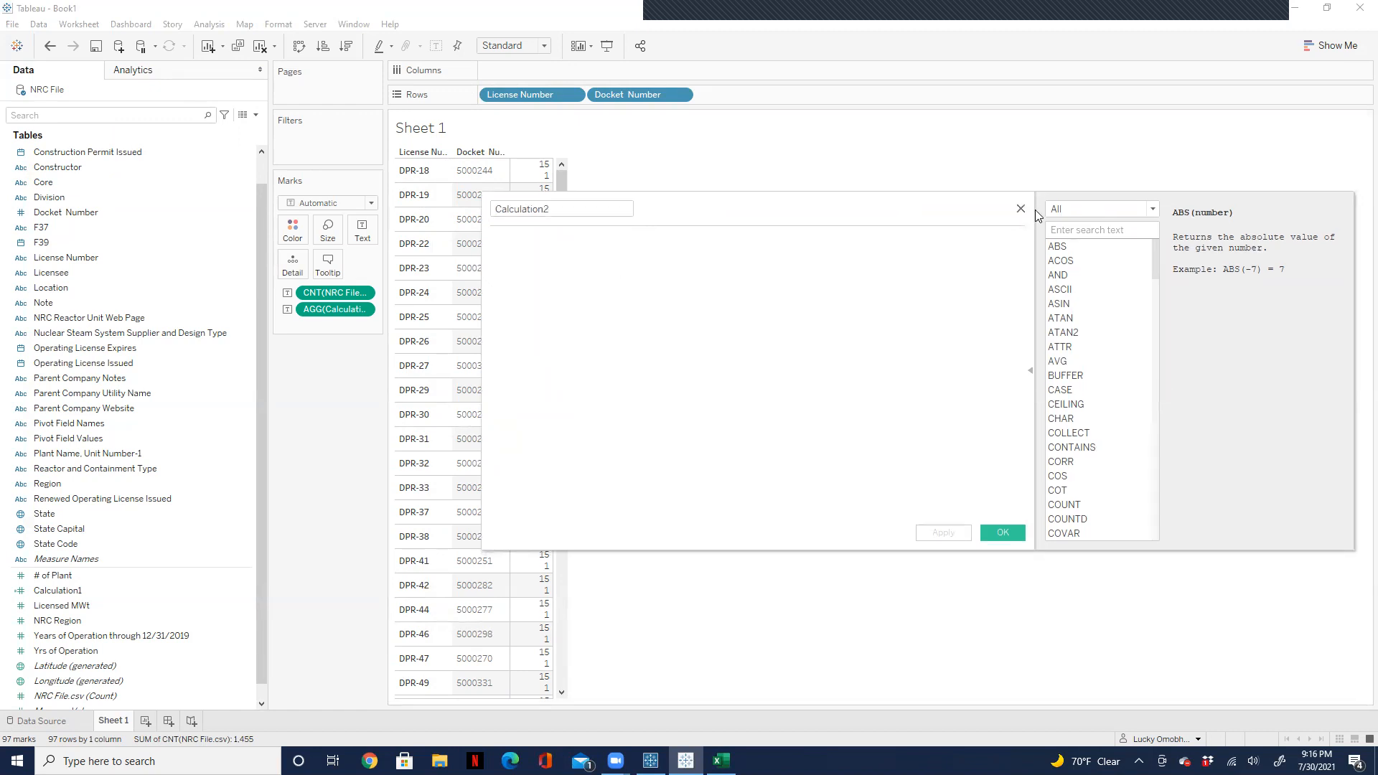
click(1021, 213)
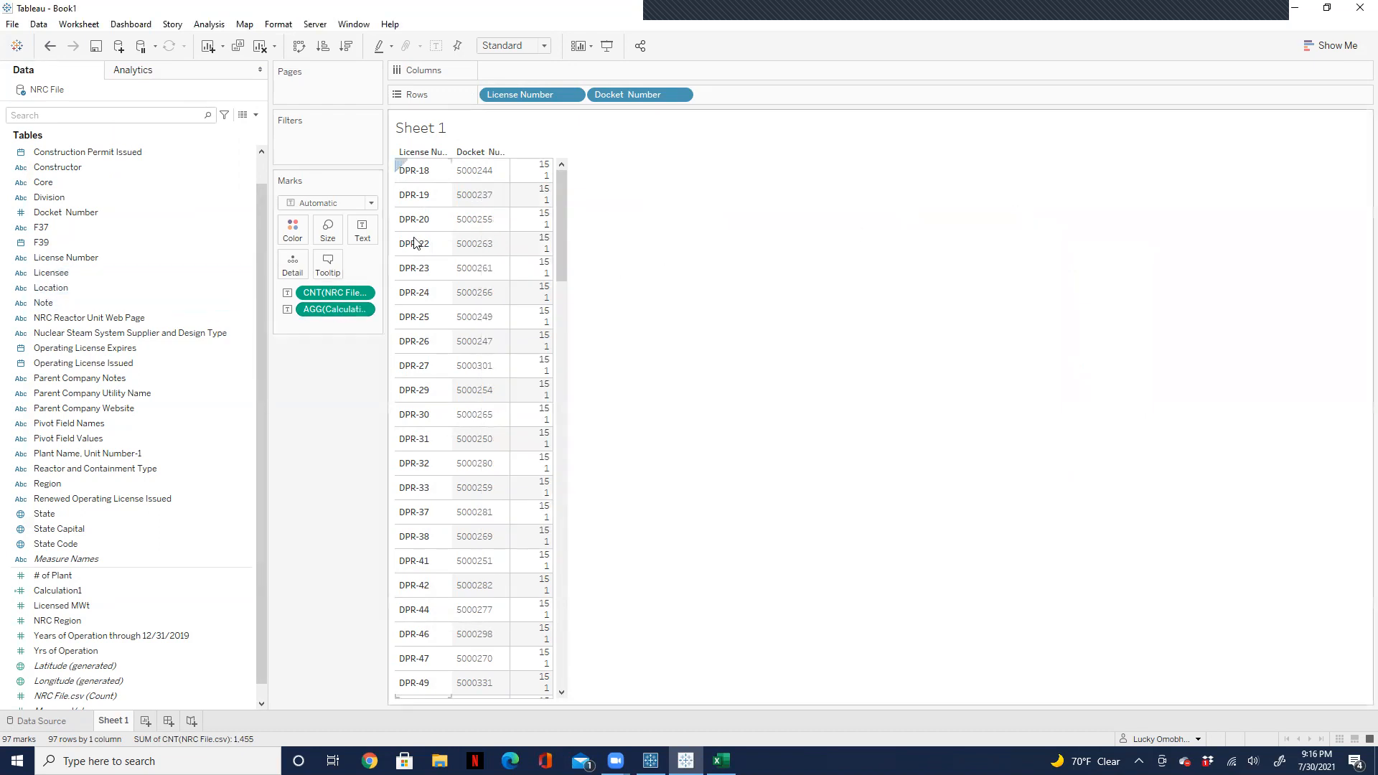
Step: Replace License Number and Docket Number in Sheet 1's rows with Core and F37, and remove both counts from the text
drag(530, 96, 266, 487)
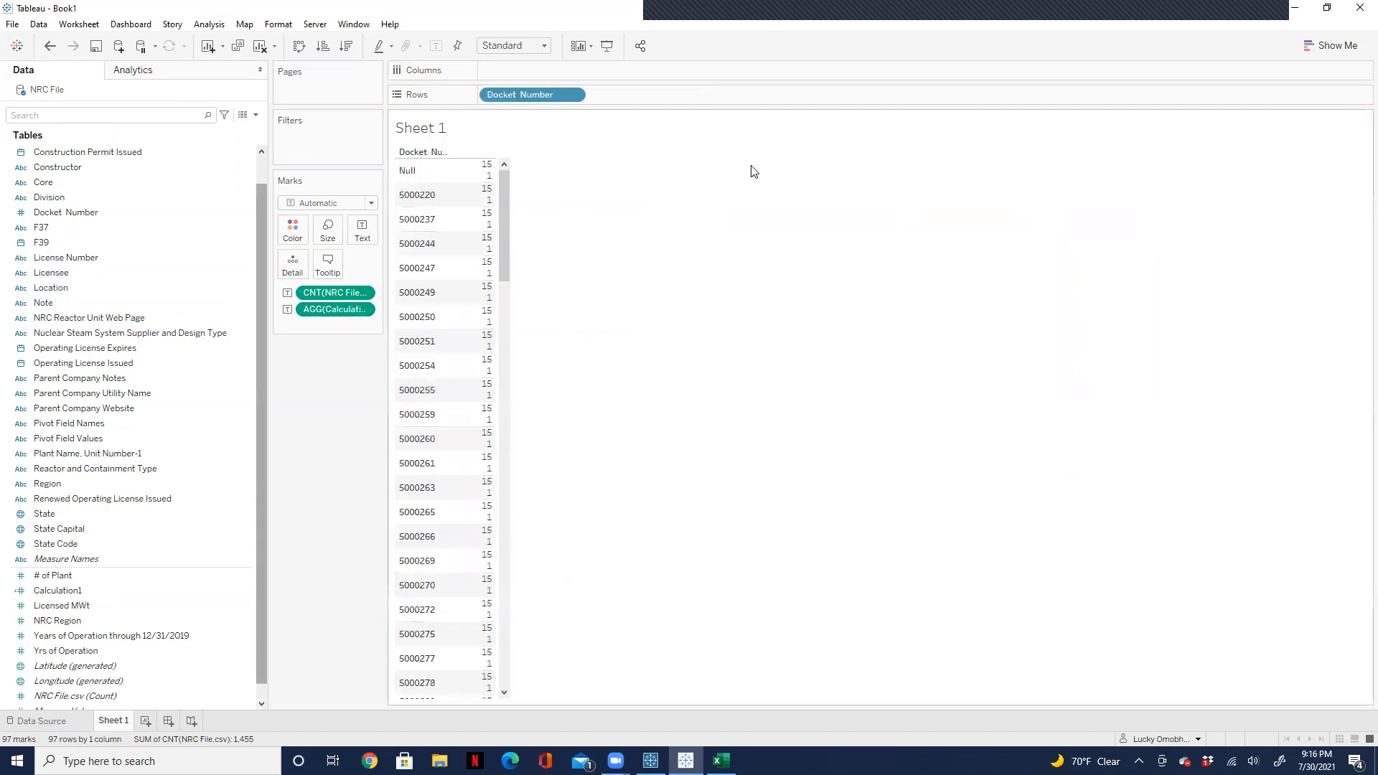
drag(520, 94, 302, 399)
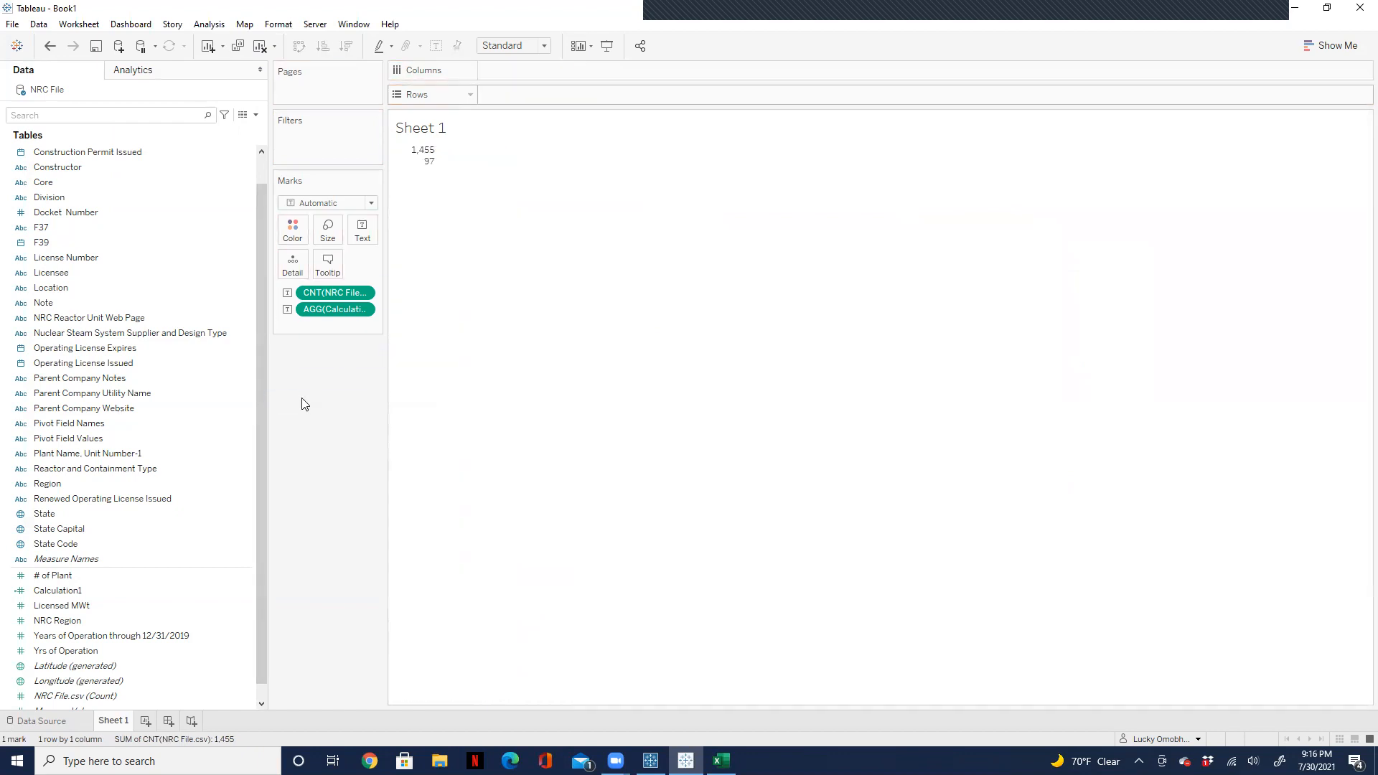
drag(52, 182, 537, 93)
drag(307, 321, 295, 391)
drag(325, 298, 299, 461)
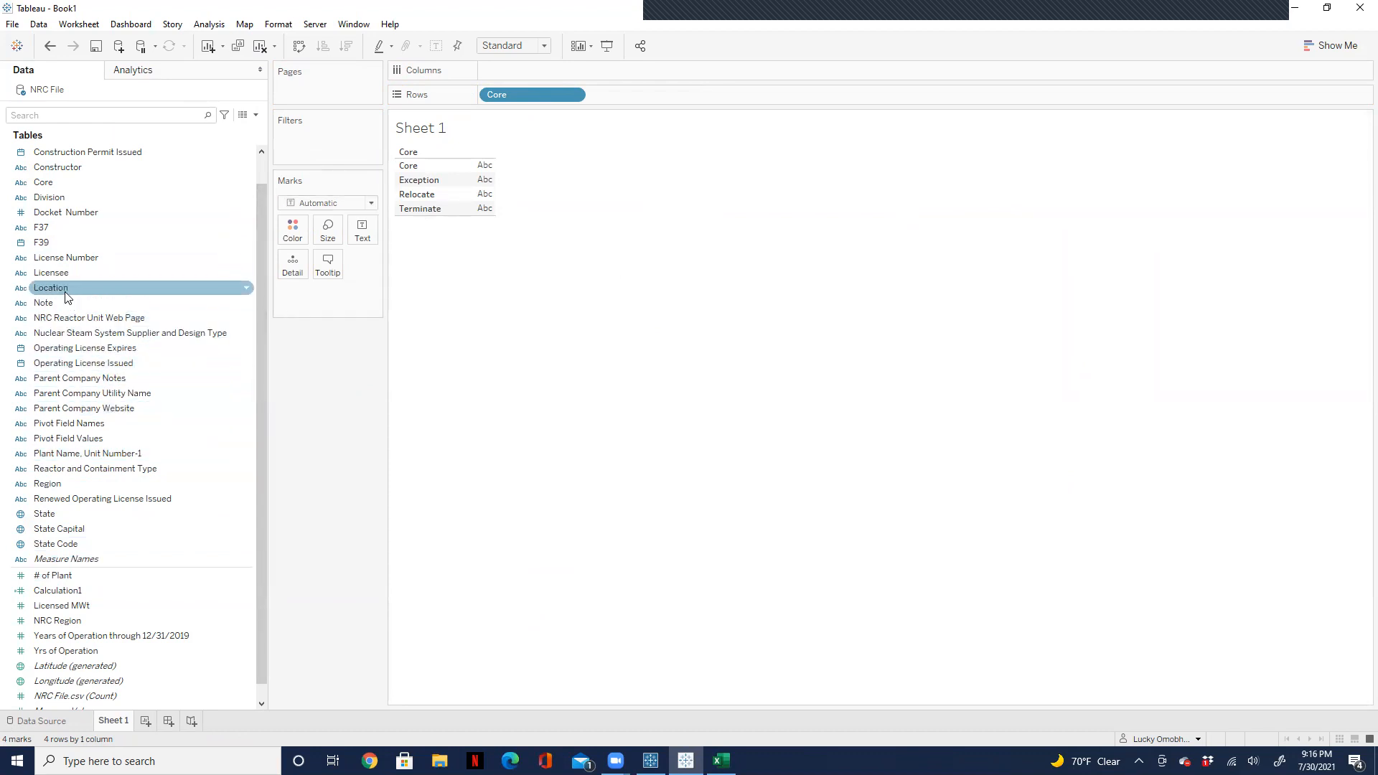
drag(41, 226, 604, 95)
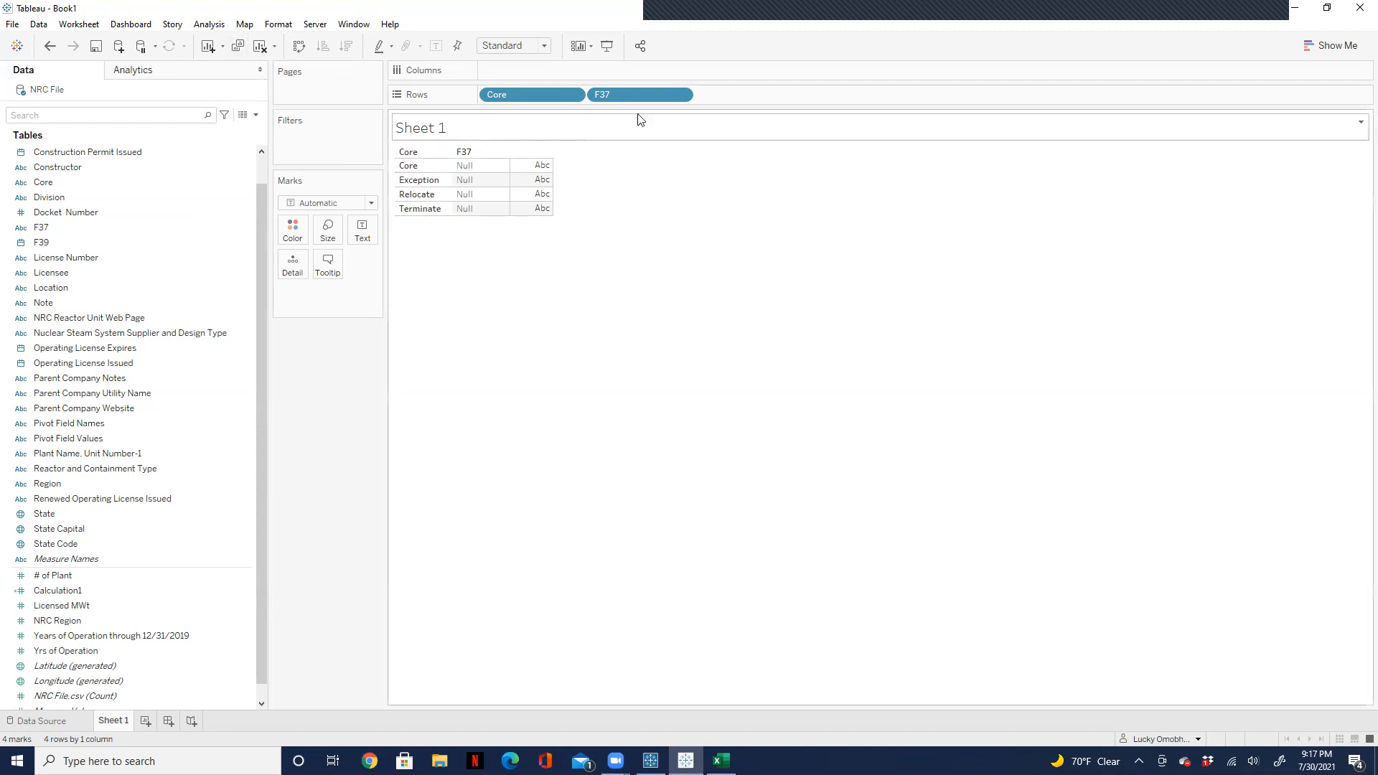
click(255, 114)
click(214, 132)
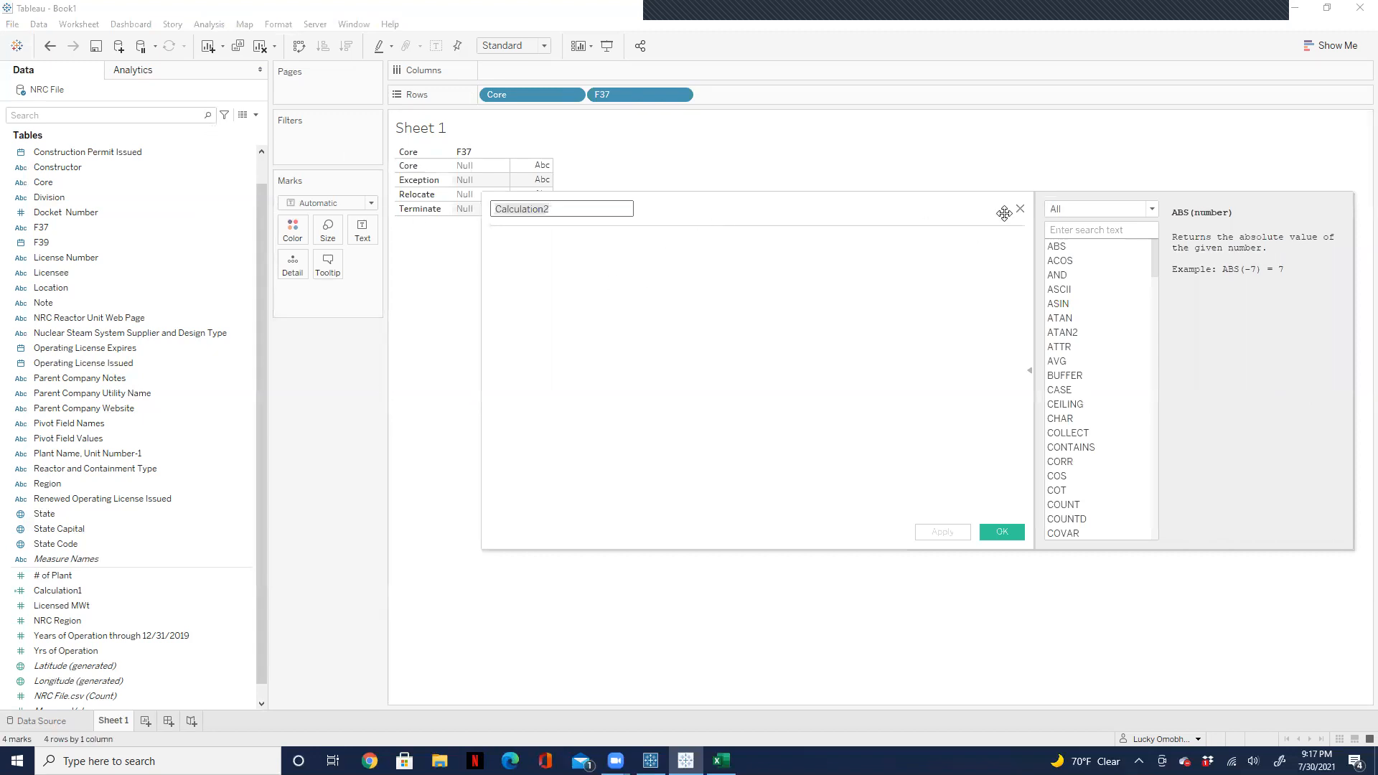
click(1019, 209)
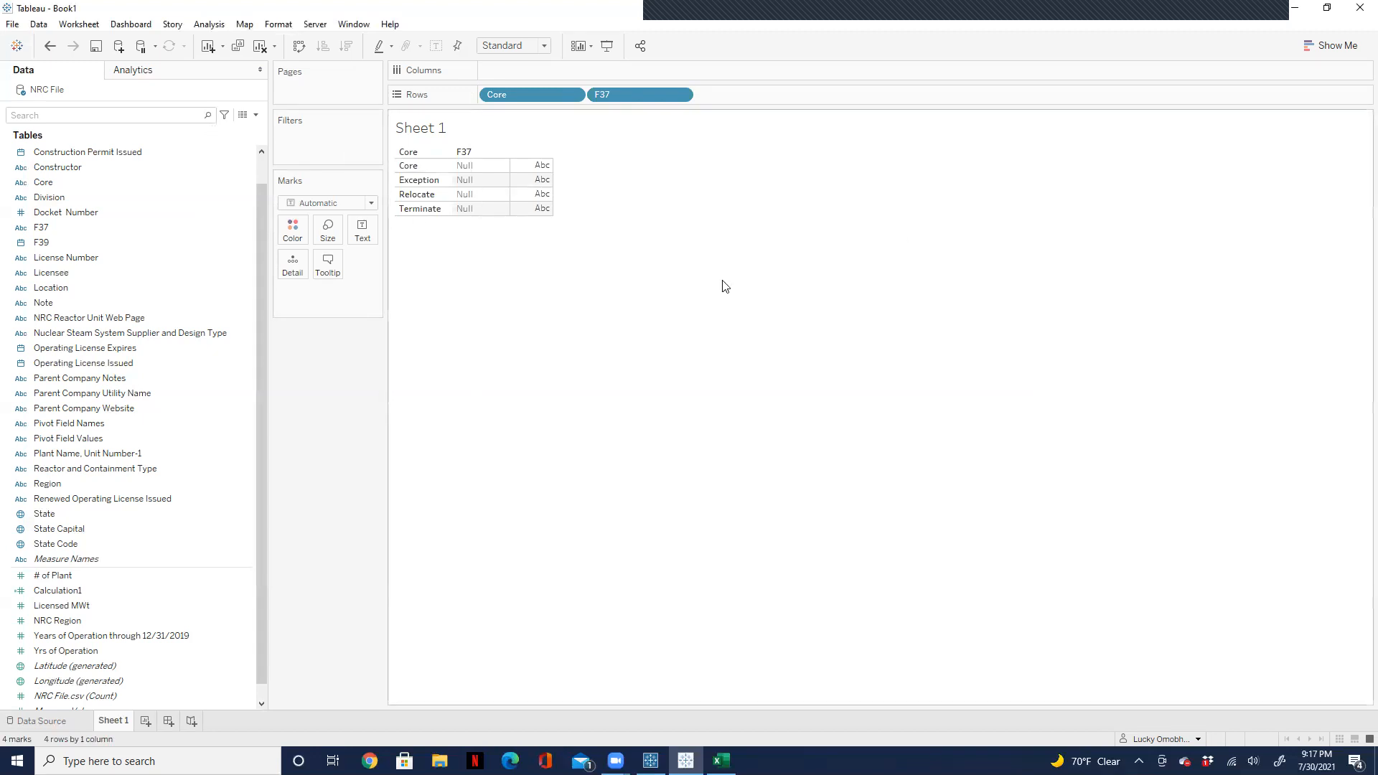
Step: Display the unaggregated # of Plant field as text on Sheet 1
drag(52, 575, 358, 236)
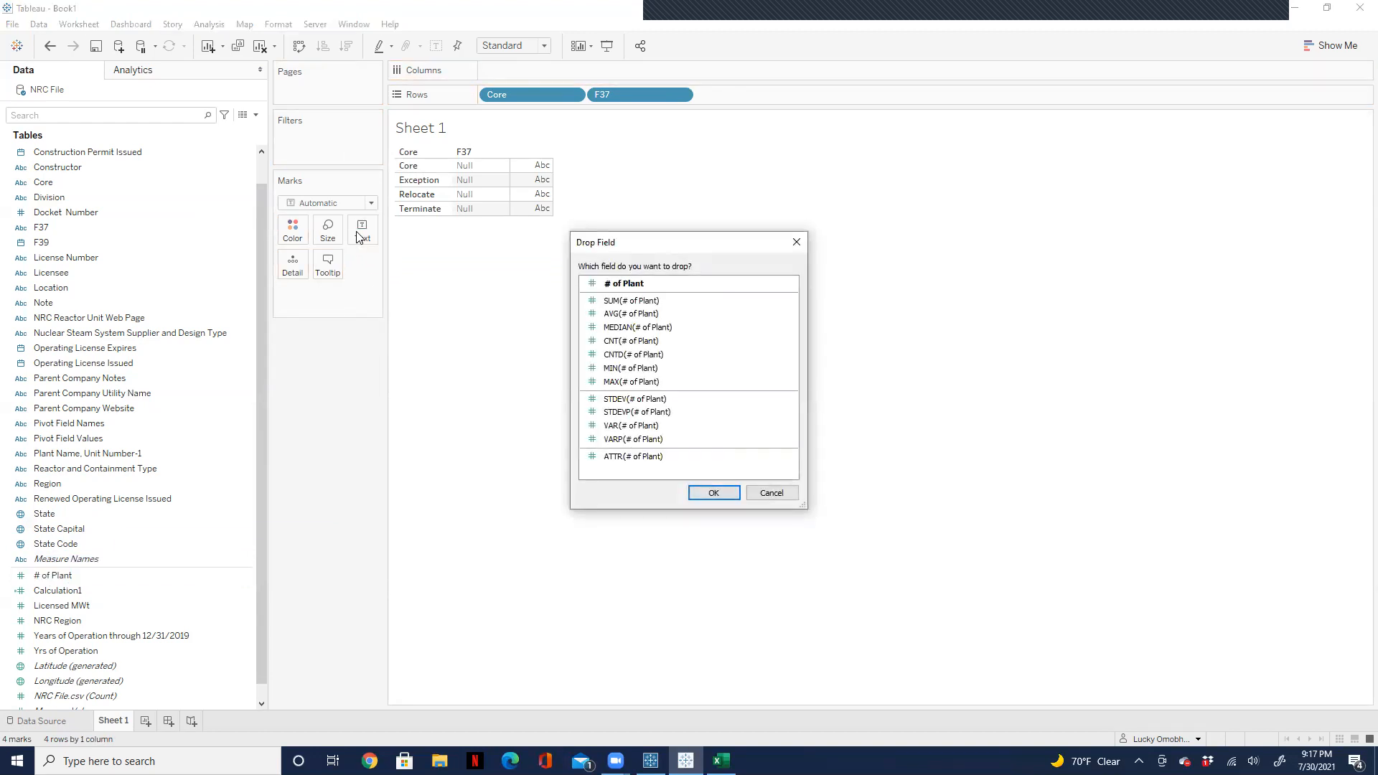
click(712, 492)
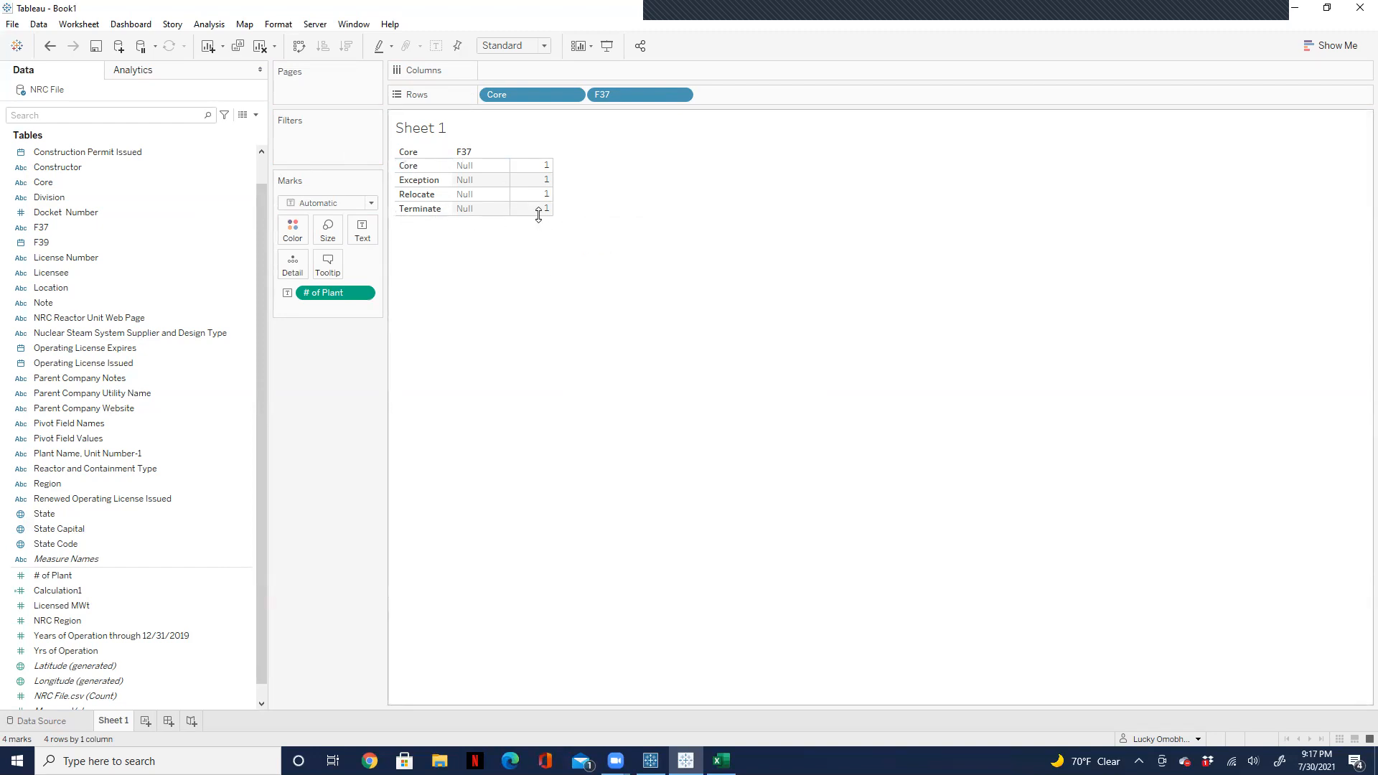
Step: Try a new calculated field with the formula LOOKUP([# of Plant],0), and discard it
click(255, 116)
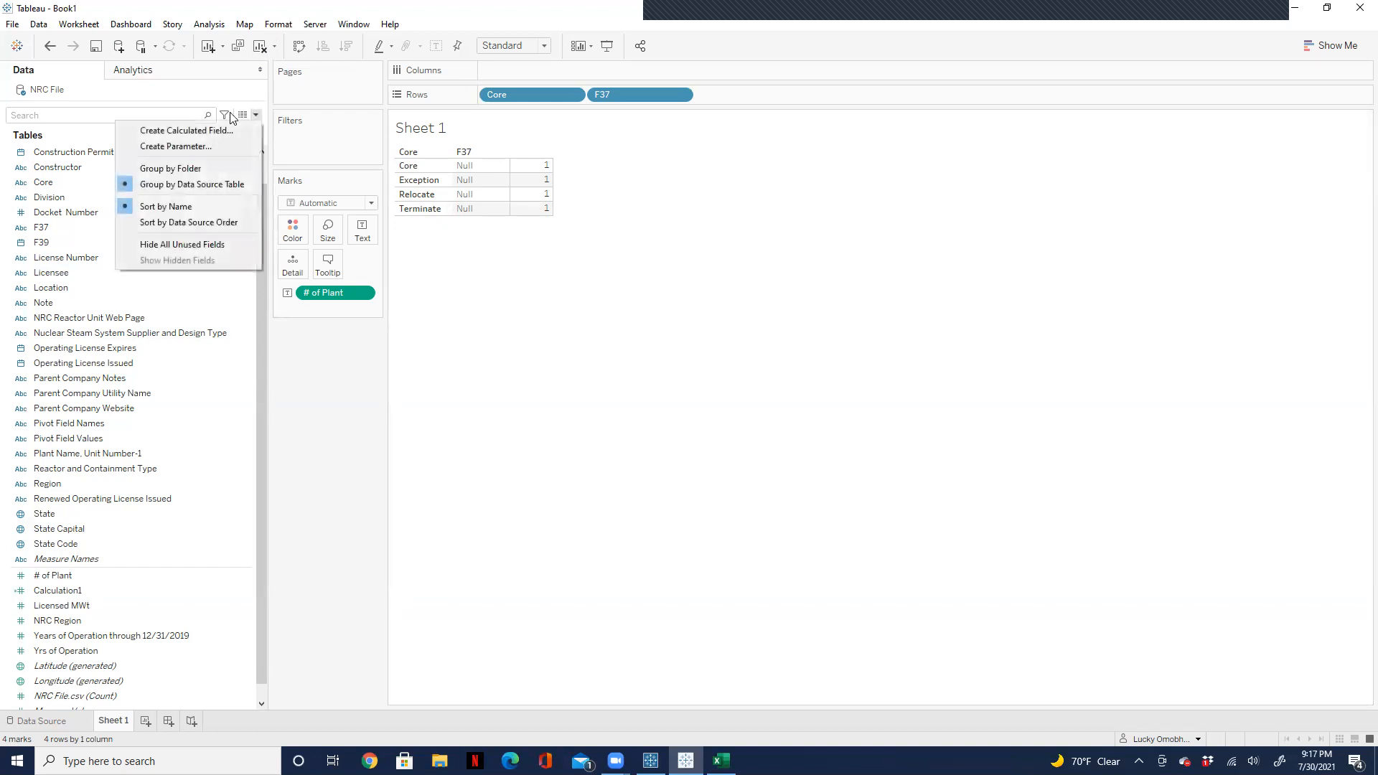
click(188, 130)
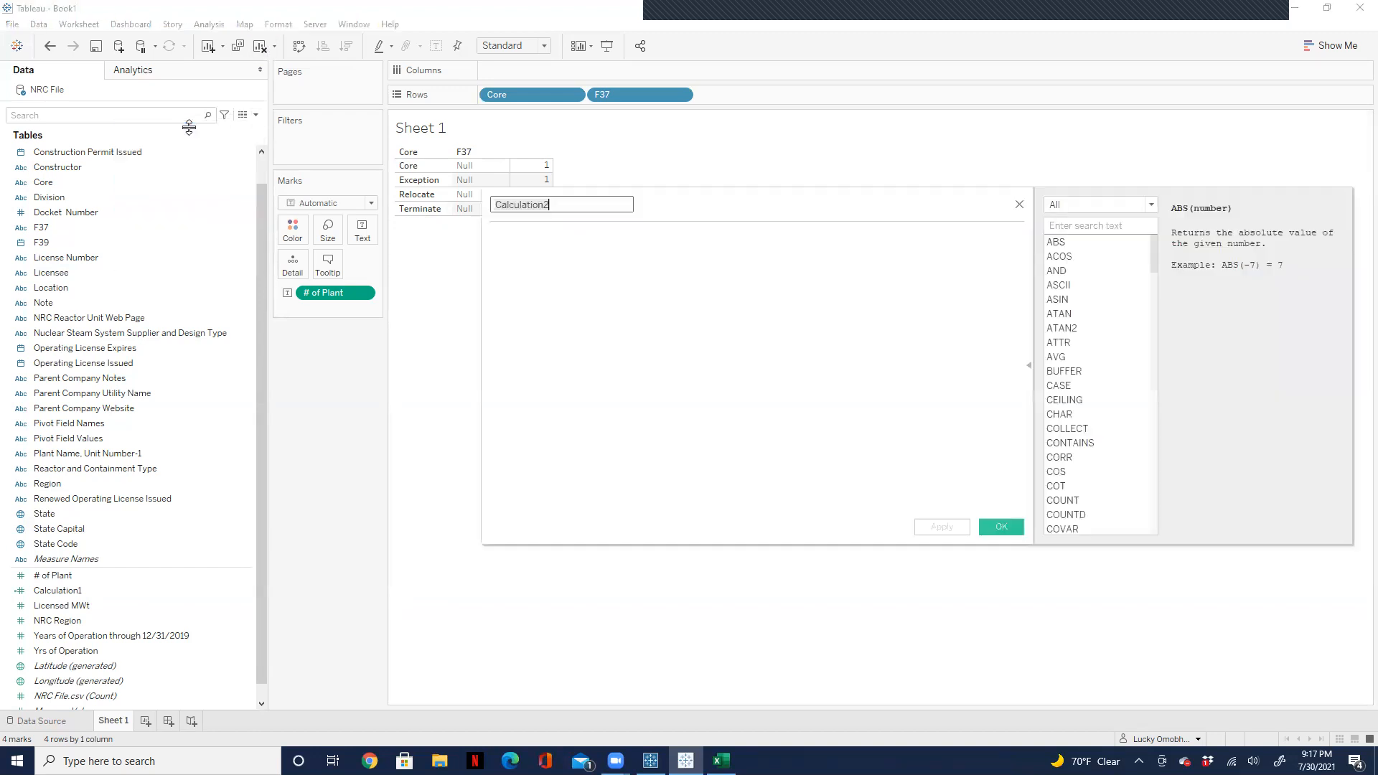
click(544, 243)
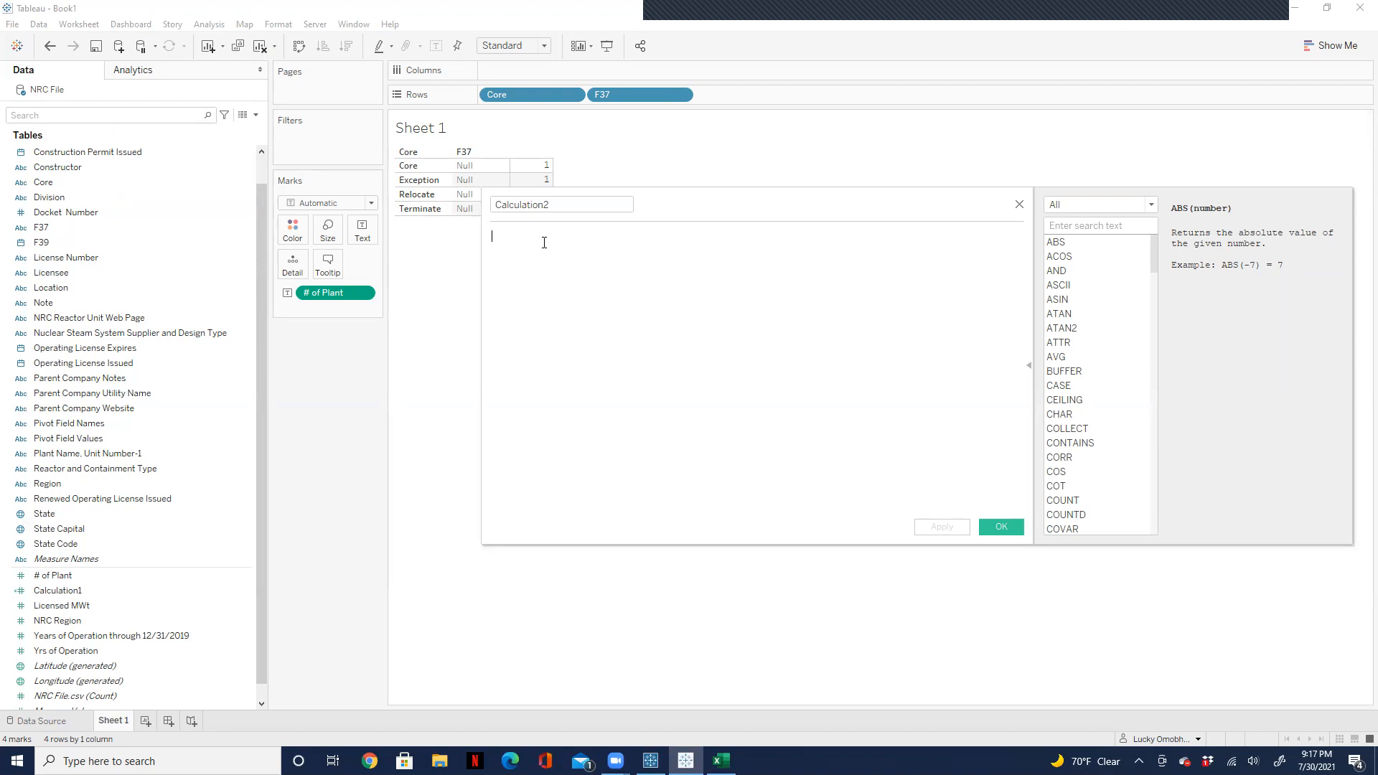
text(lo)
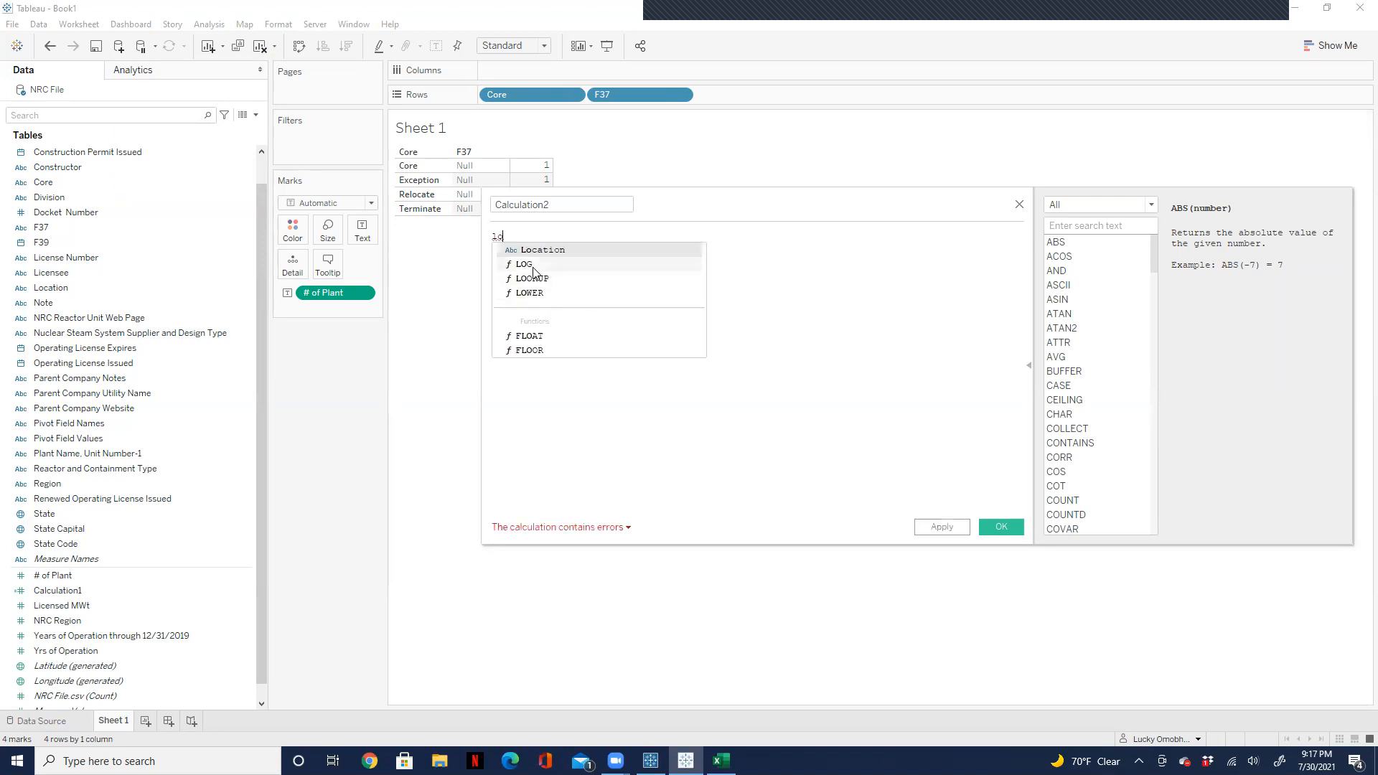
click(534, 279)
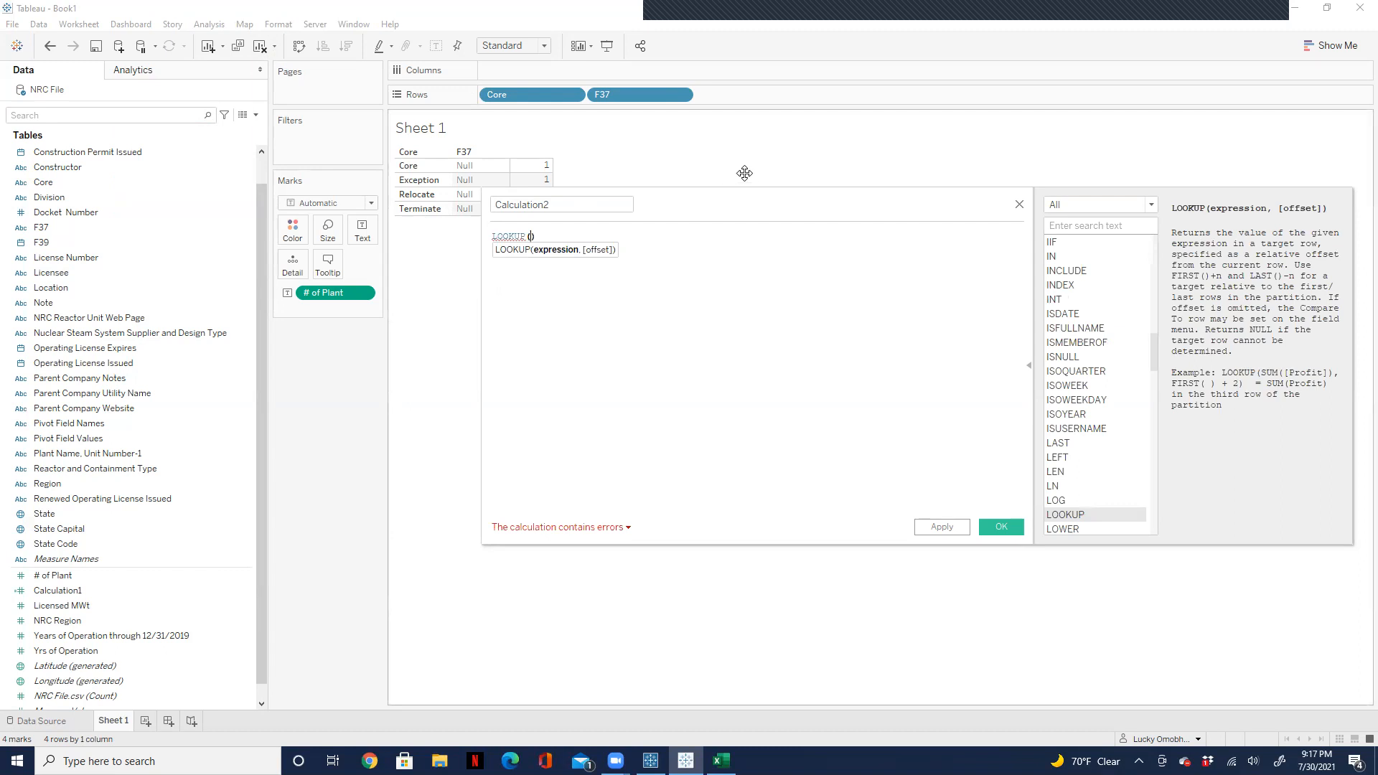
drag(326, 294, 524, 263)
text(,)
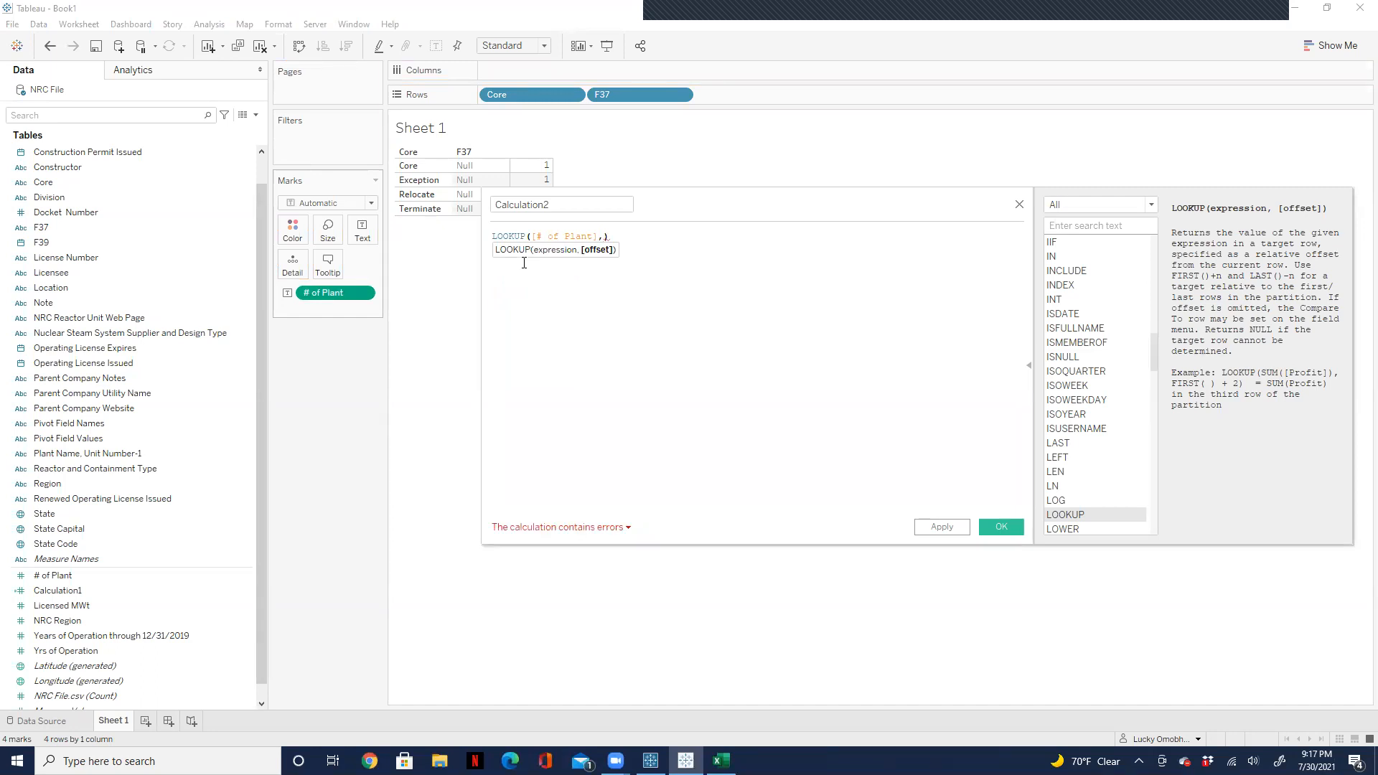
text(0)
click(600, 235)
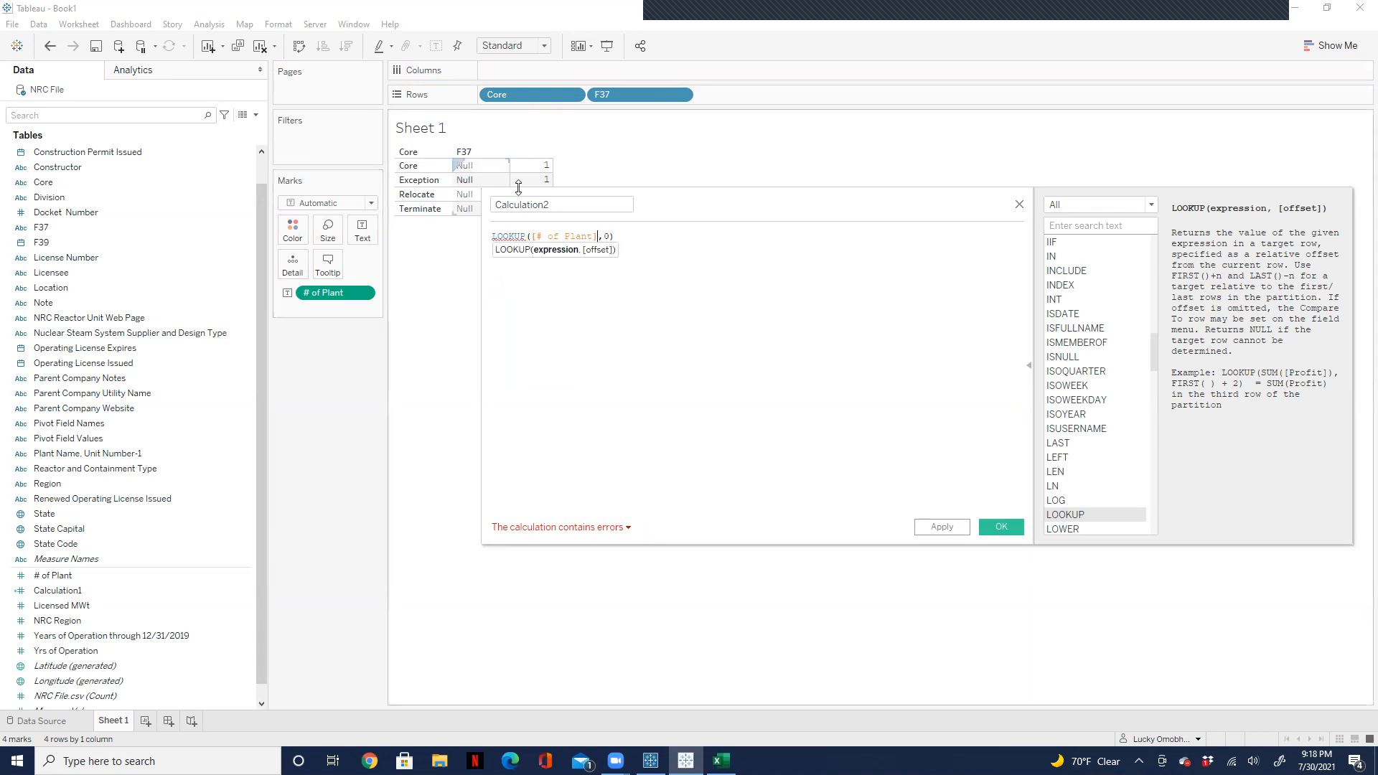
drag(757, 213, 723, 296)
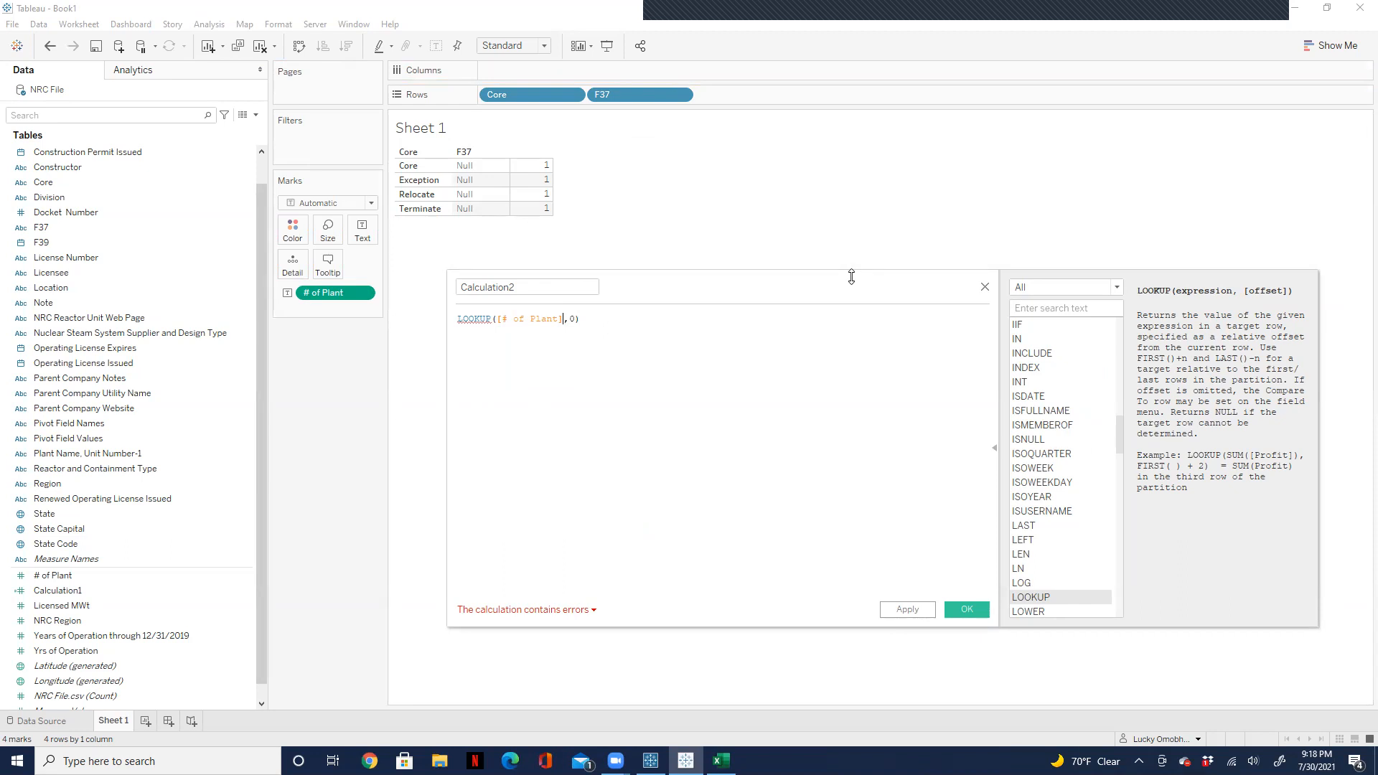
mouse_move(543, 209)
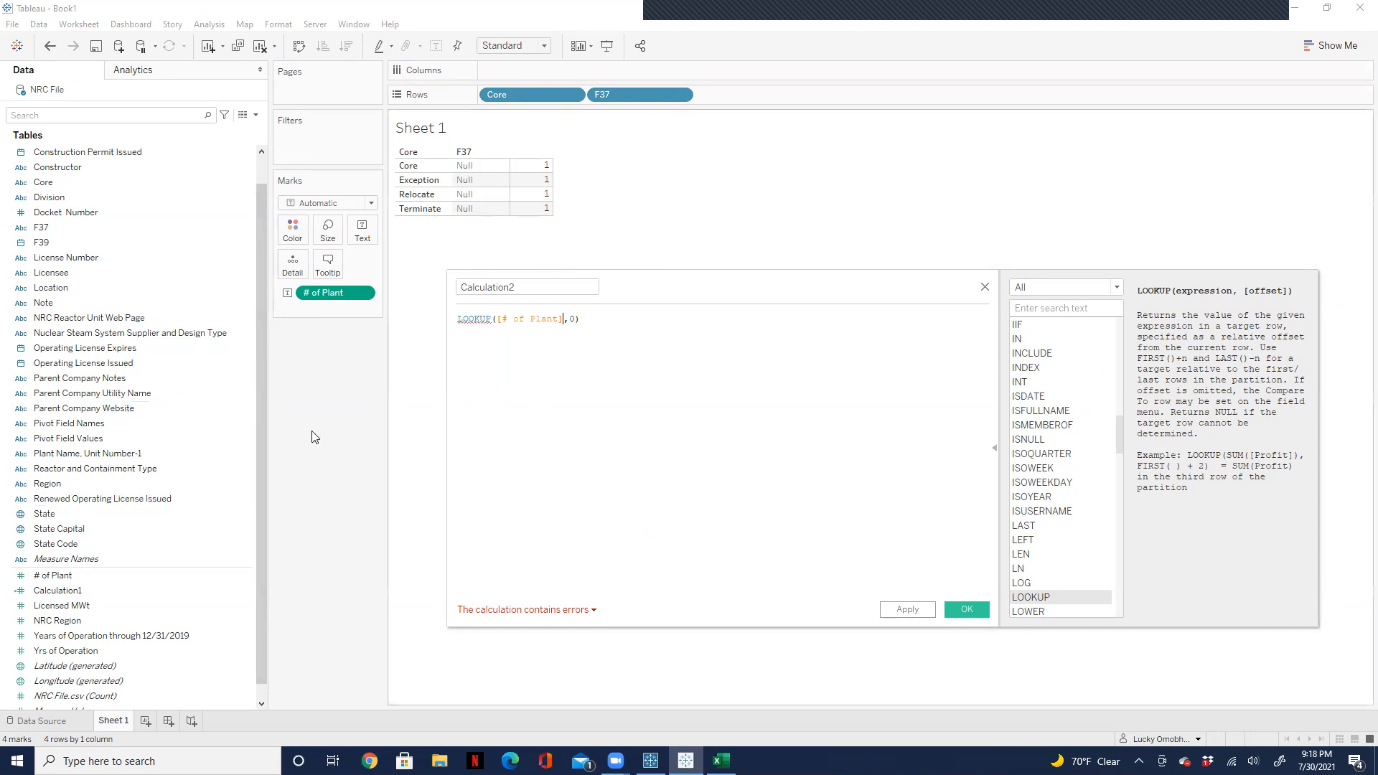
click(984, 287)
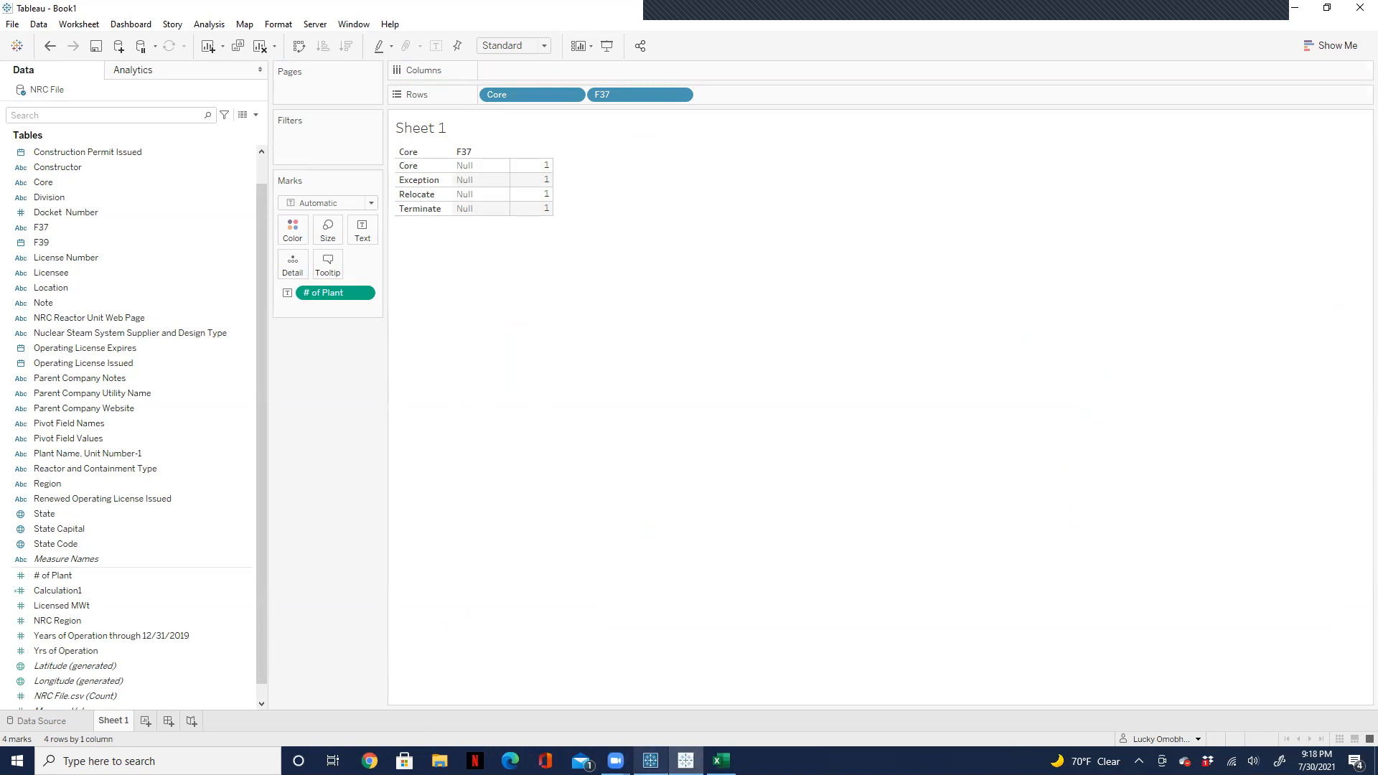
Step: Switch to Tableau Prep Builder and examine the field profiles and data rows of the NRC flow's Clean 3 step
click(650, 760)
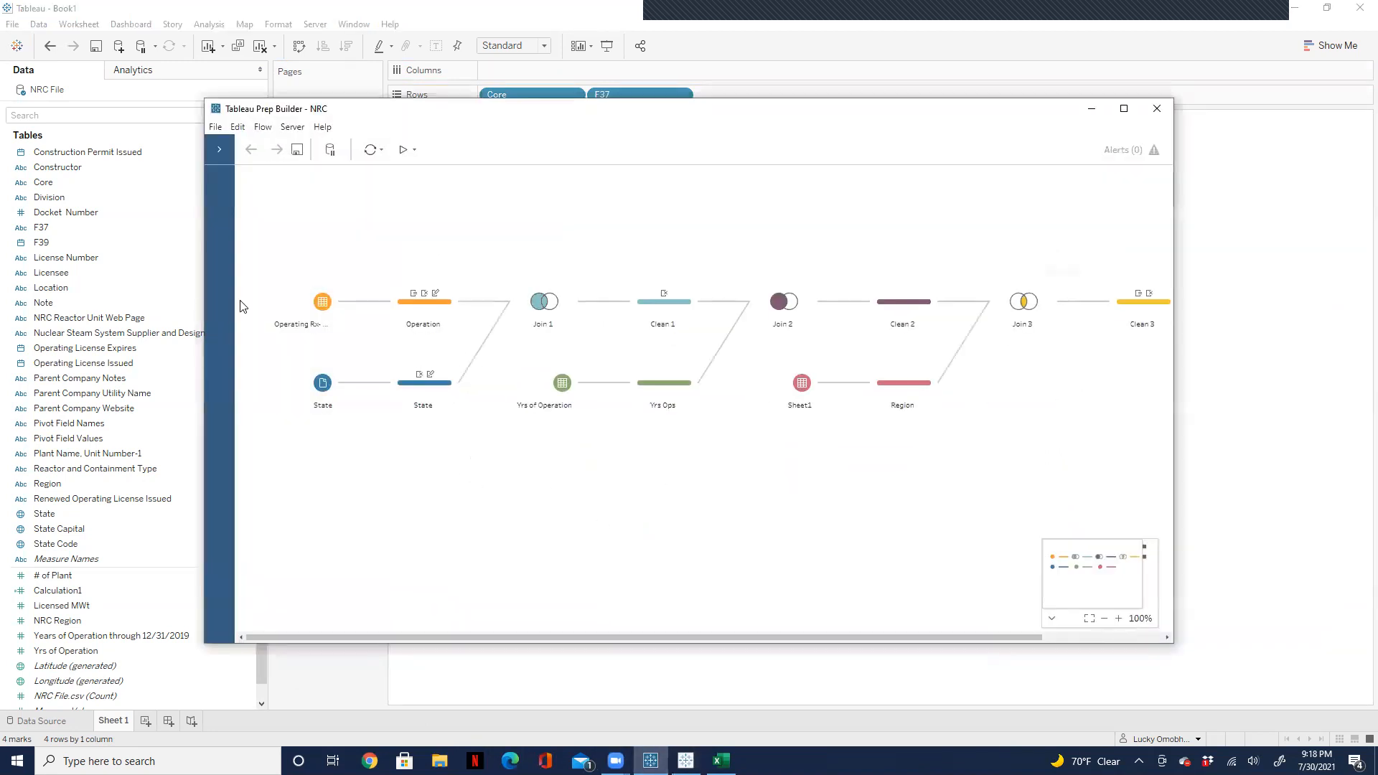
click(1121, 108)
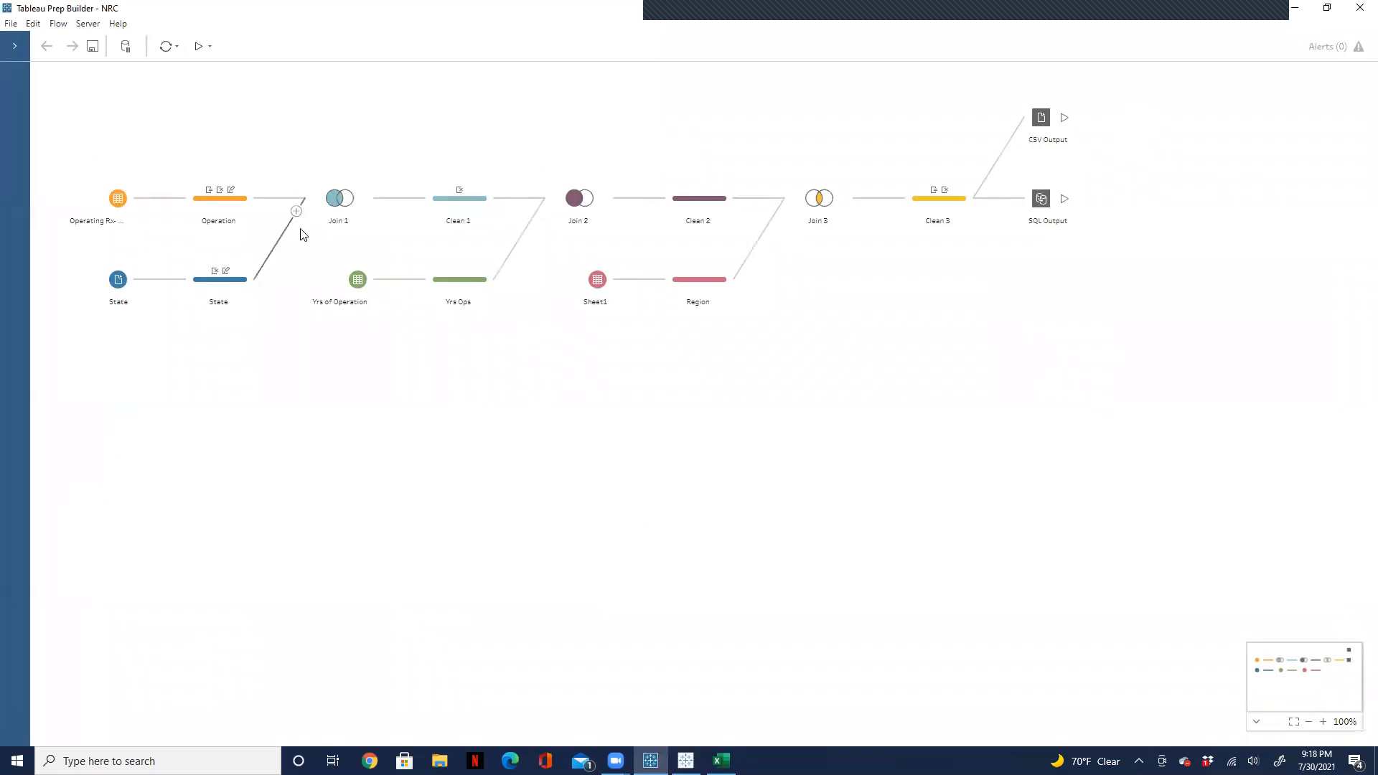
click(923, 208)
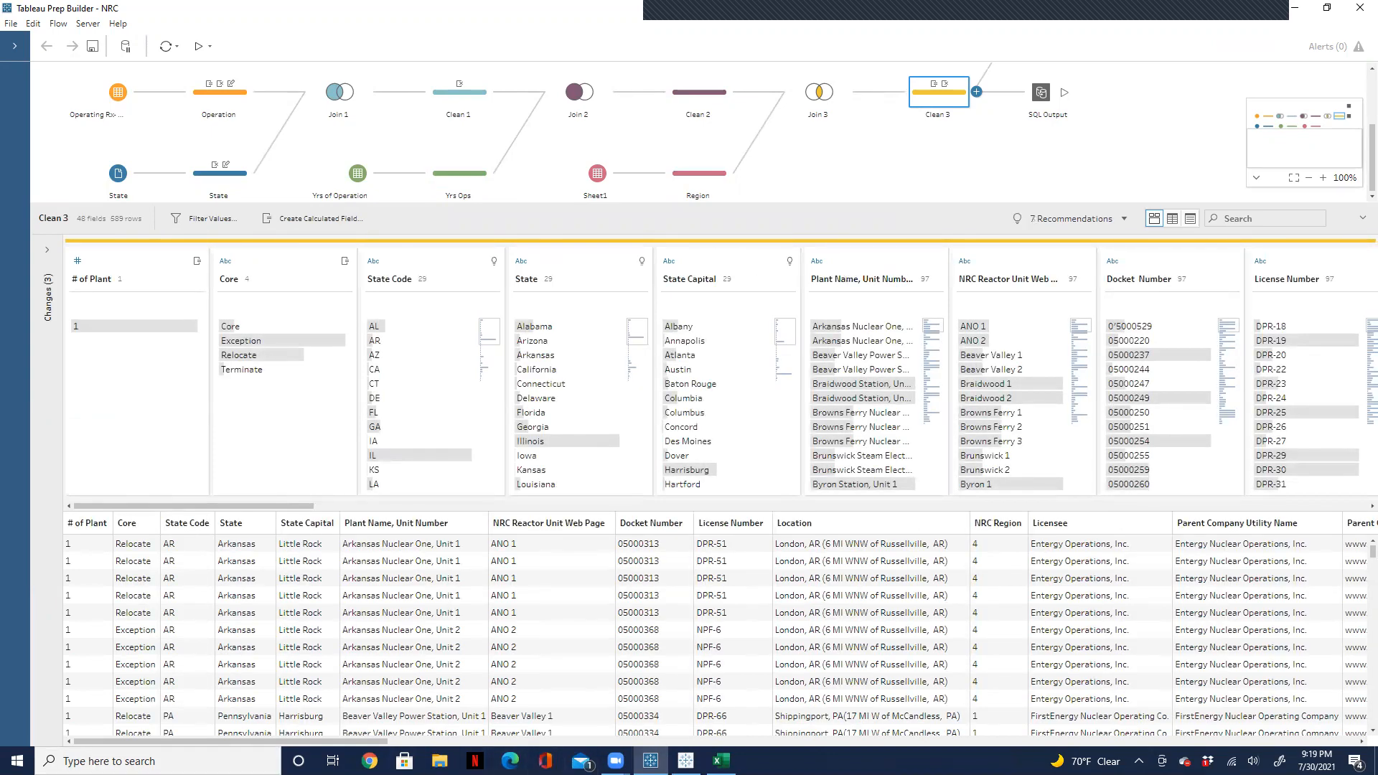
Step: Switch back to Tableau and remove the pivot on Pivot Field Names and Pivot Field Values from the NRC File data source
click(686, 760)
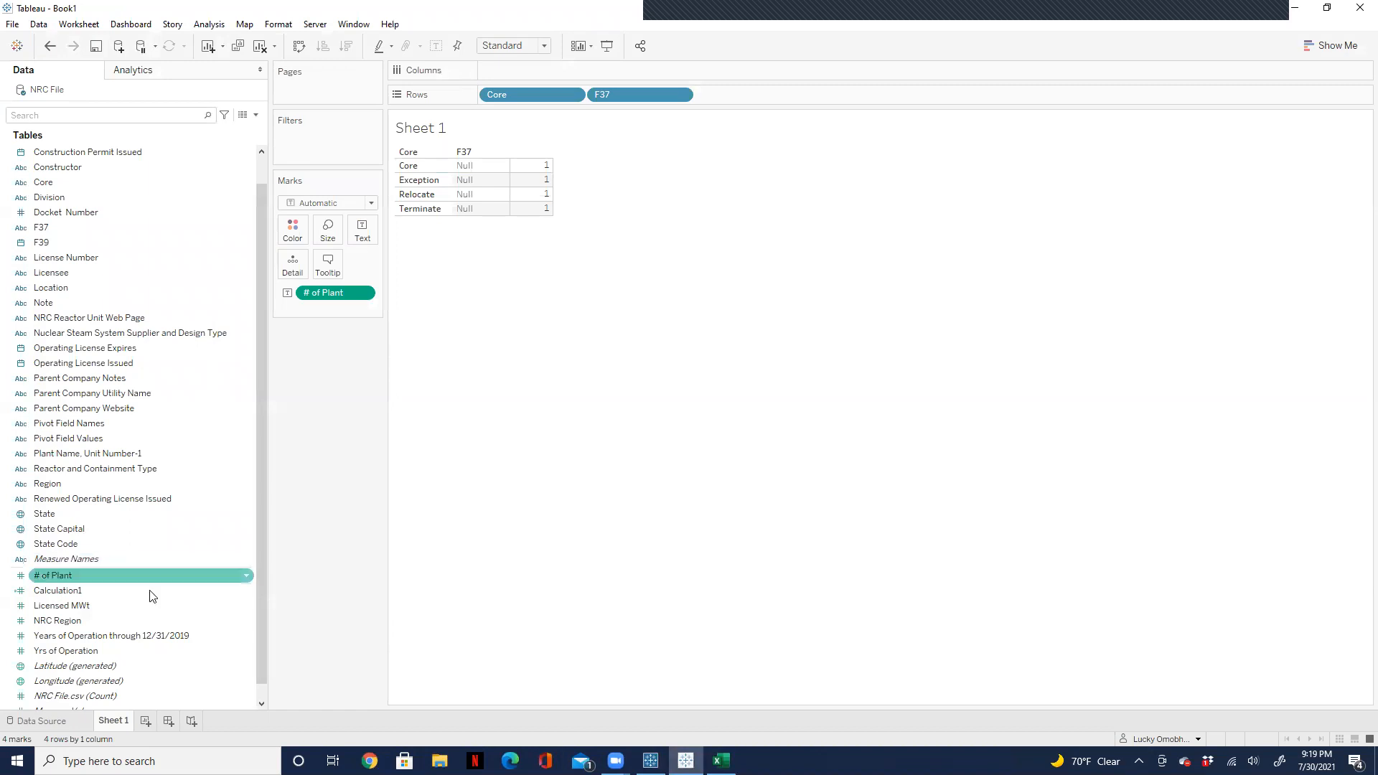
click(49, 722)
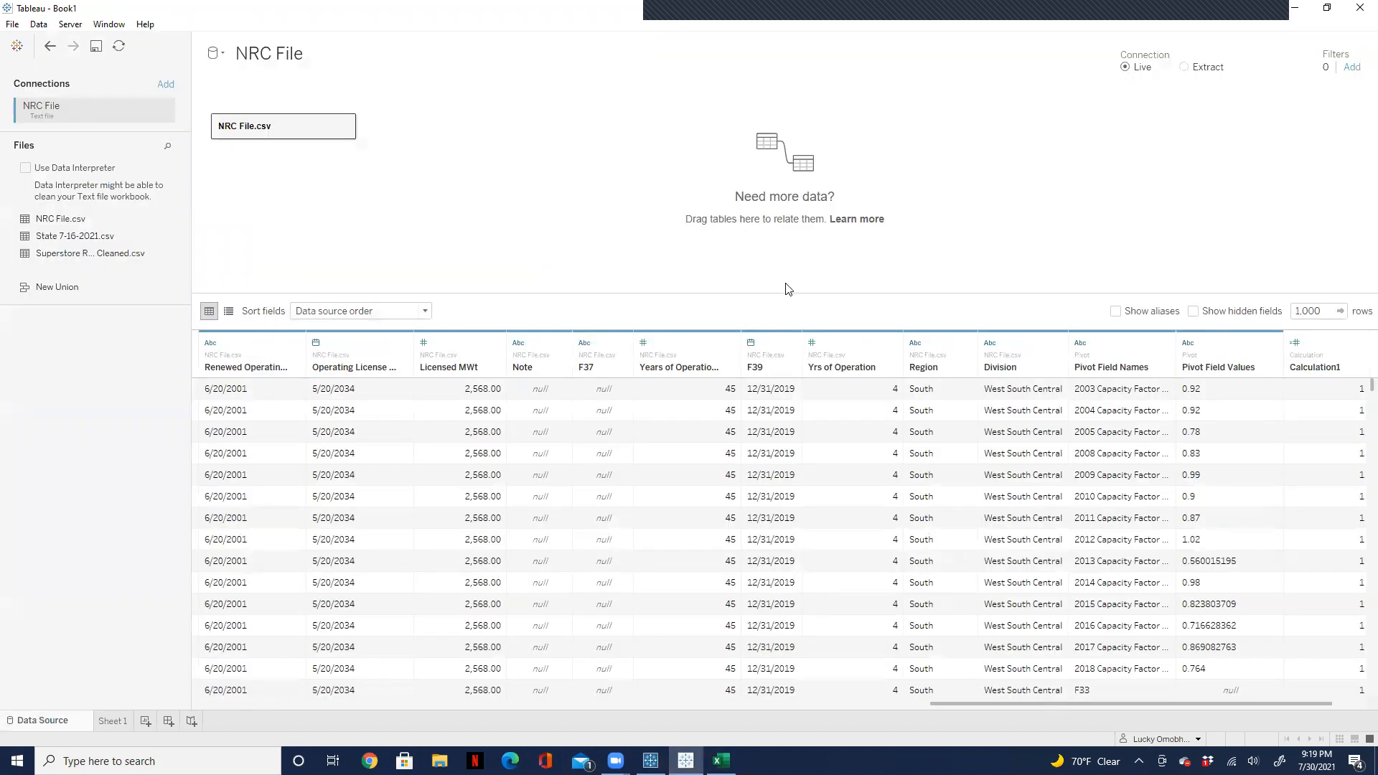
click(1108, 352)
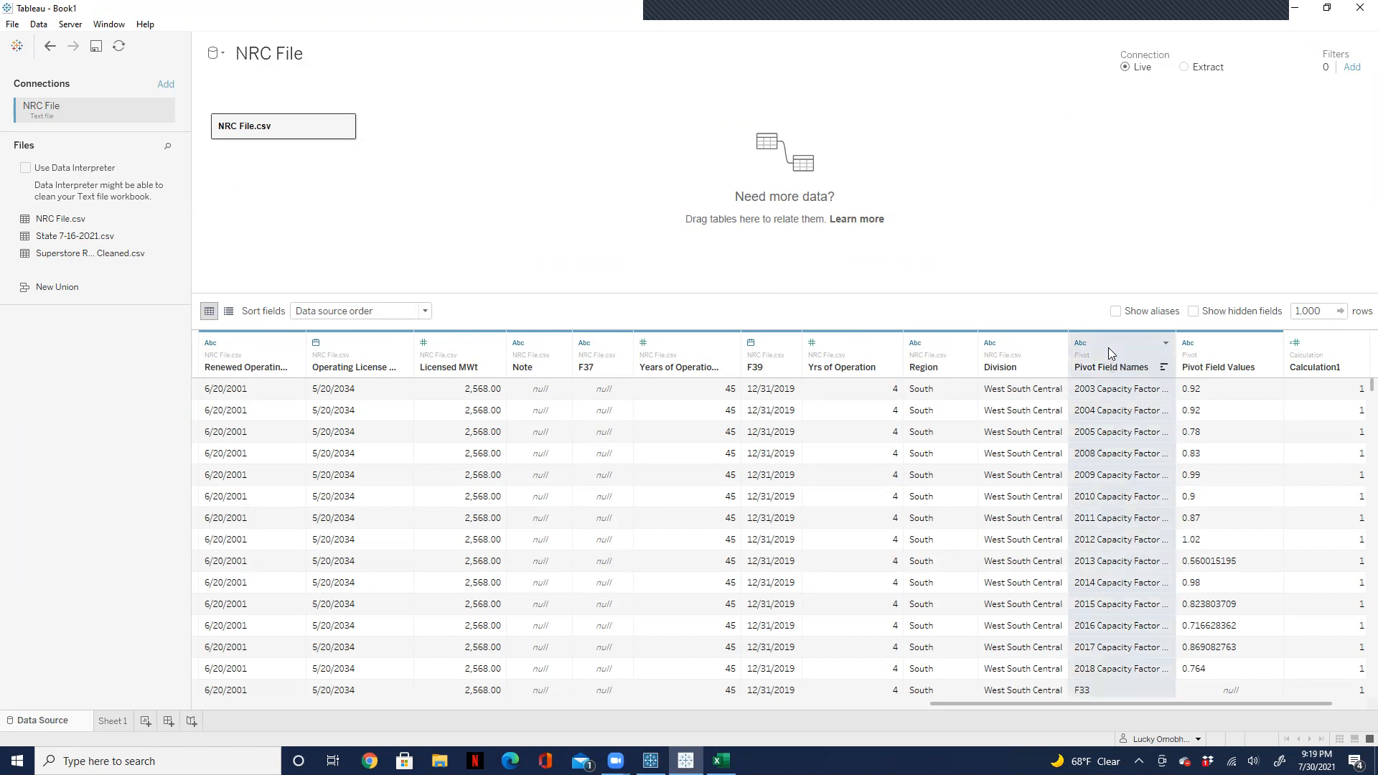
ctrl+click(1224, 361)
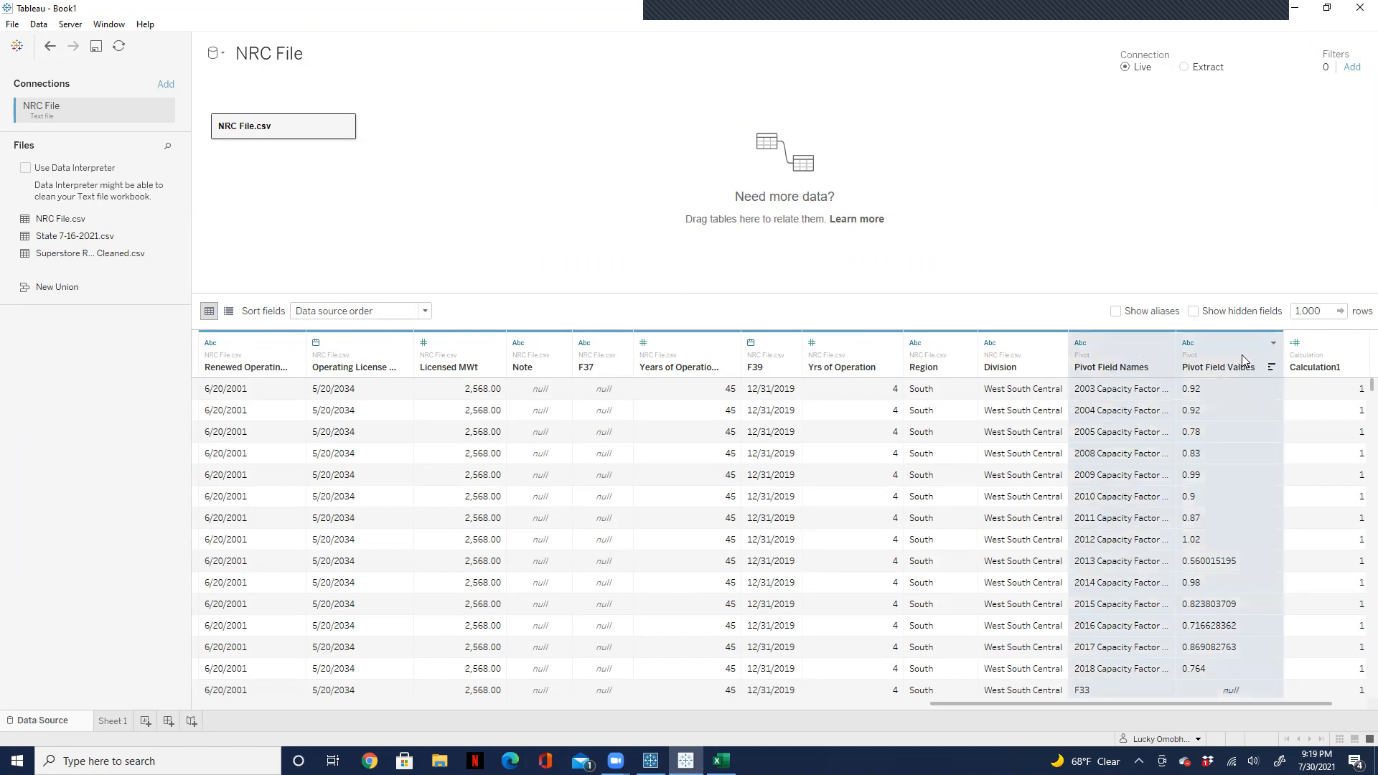
click(1273, 343)
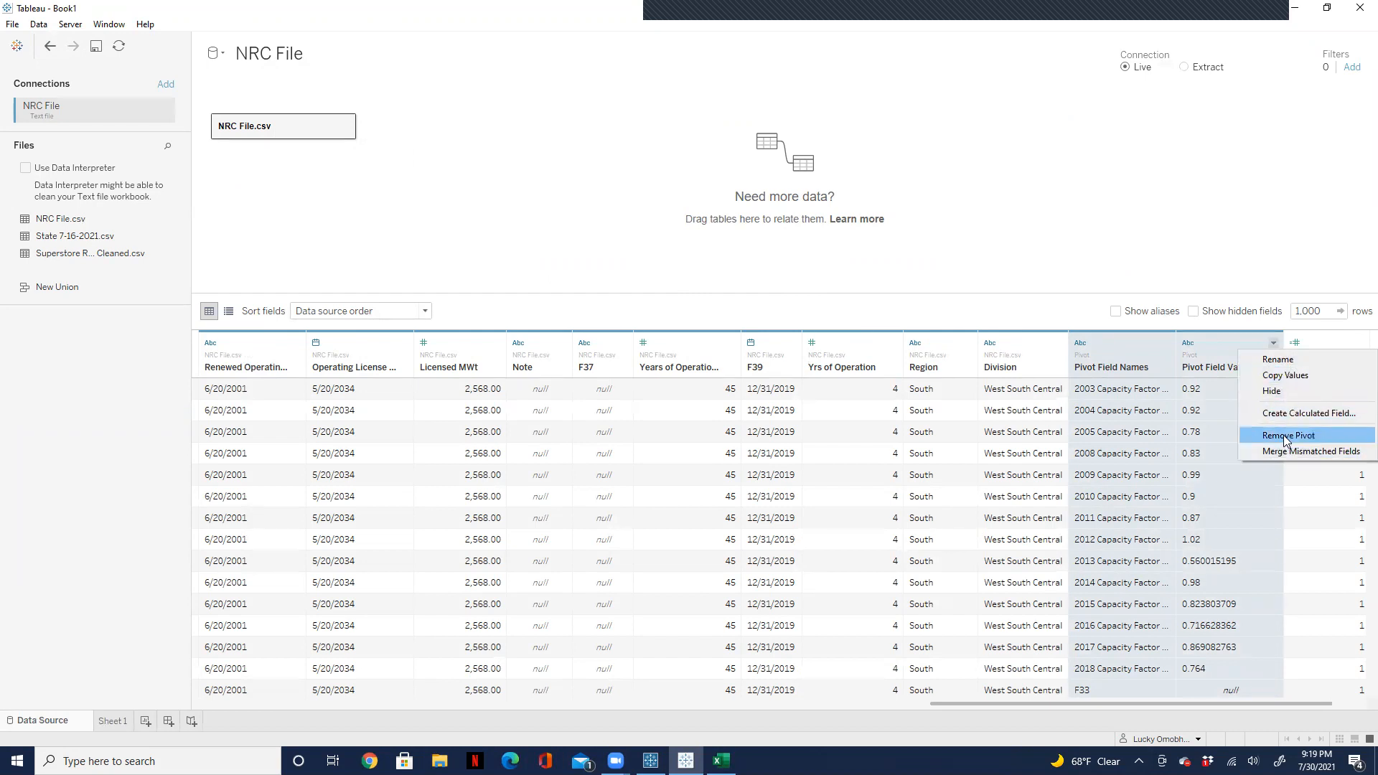
click(1286, 436)
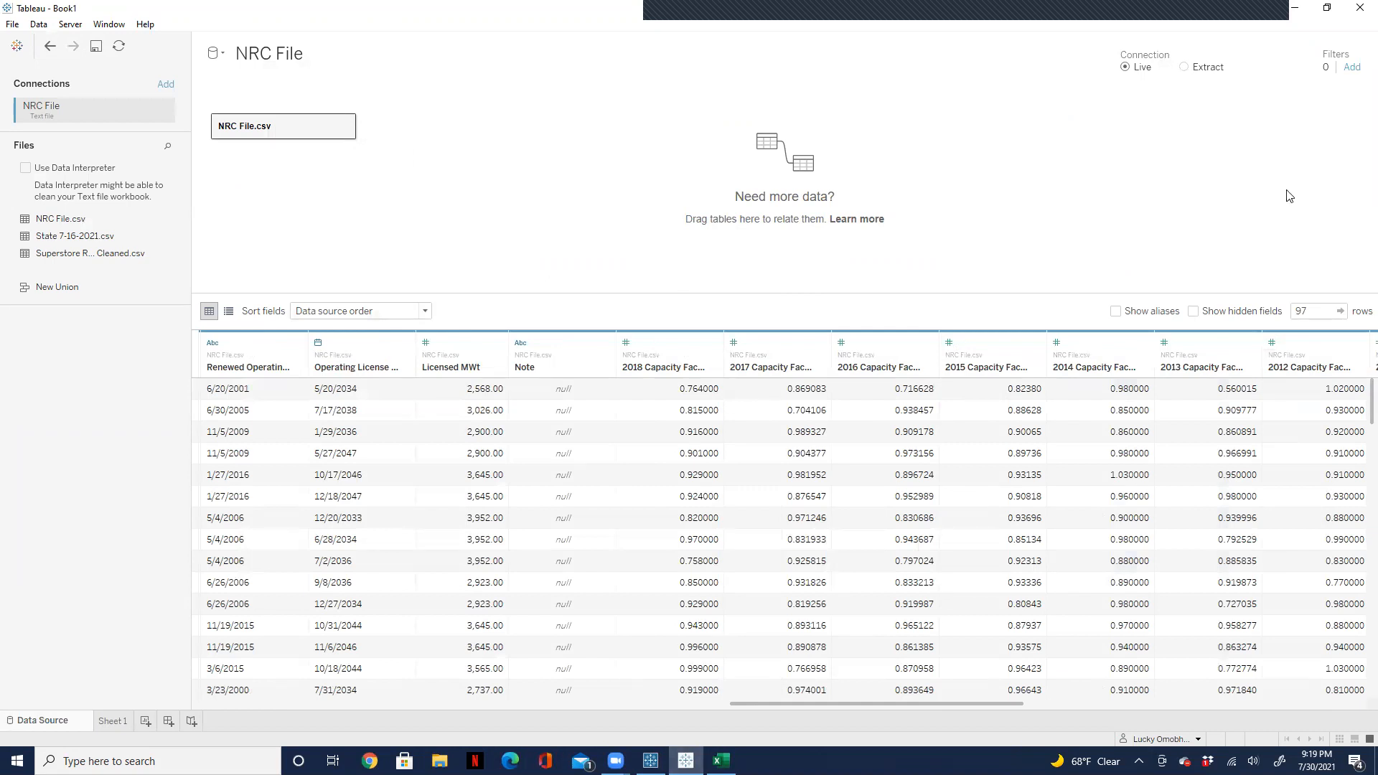
Step: View Sheet 1, switch to Tableau Prep Builder and search the Clean 3 step's fields for "20" to examine the yearly capacity factor columns
click(113, 720)
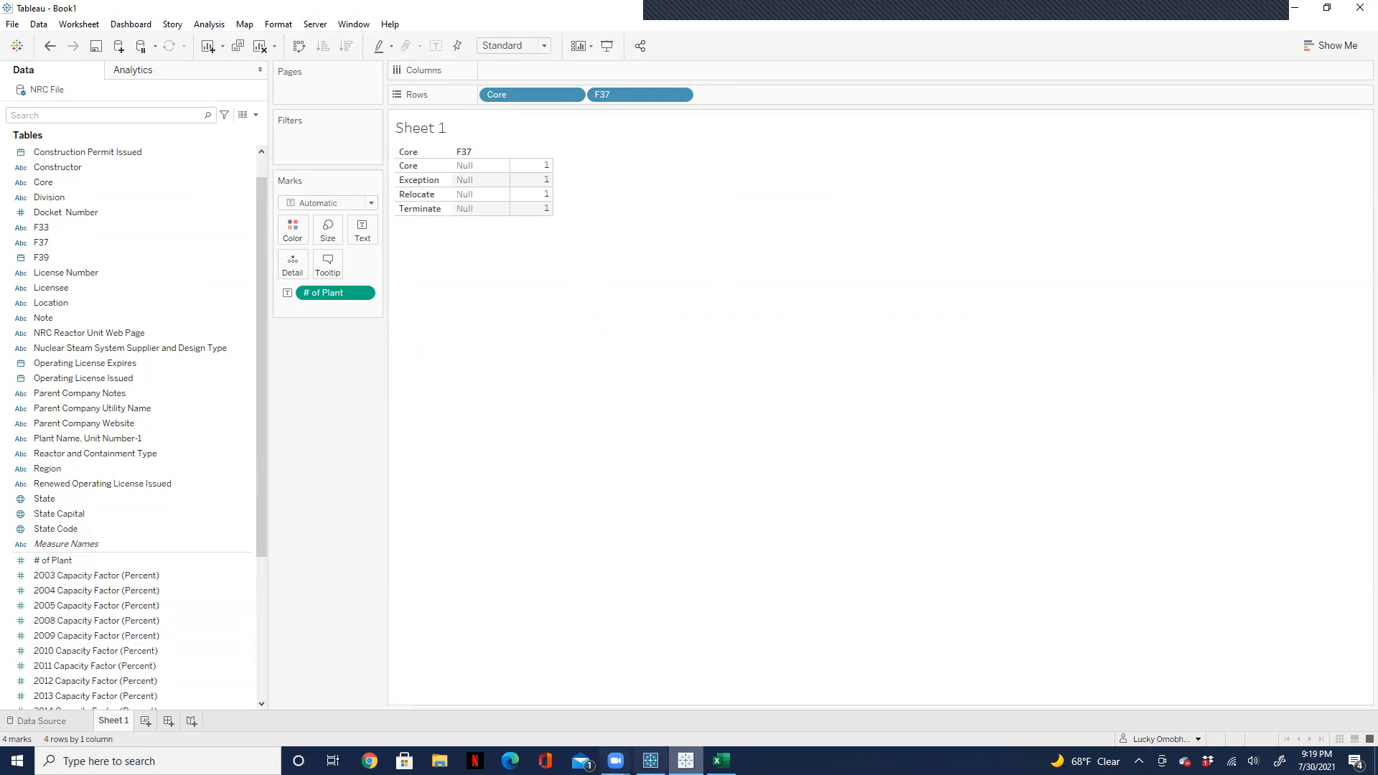
click(650, 761)
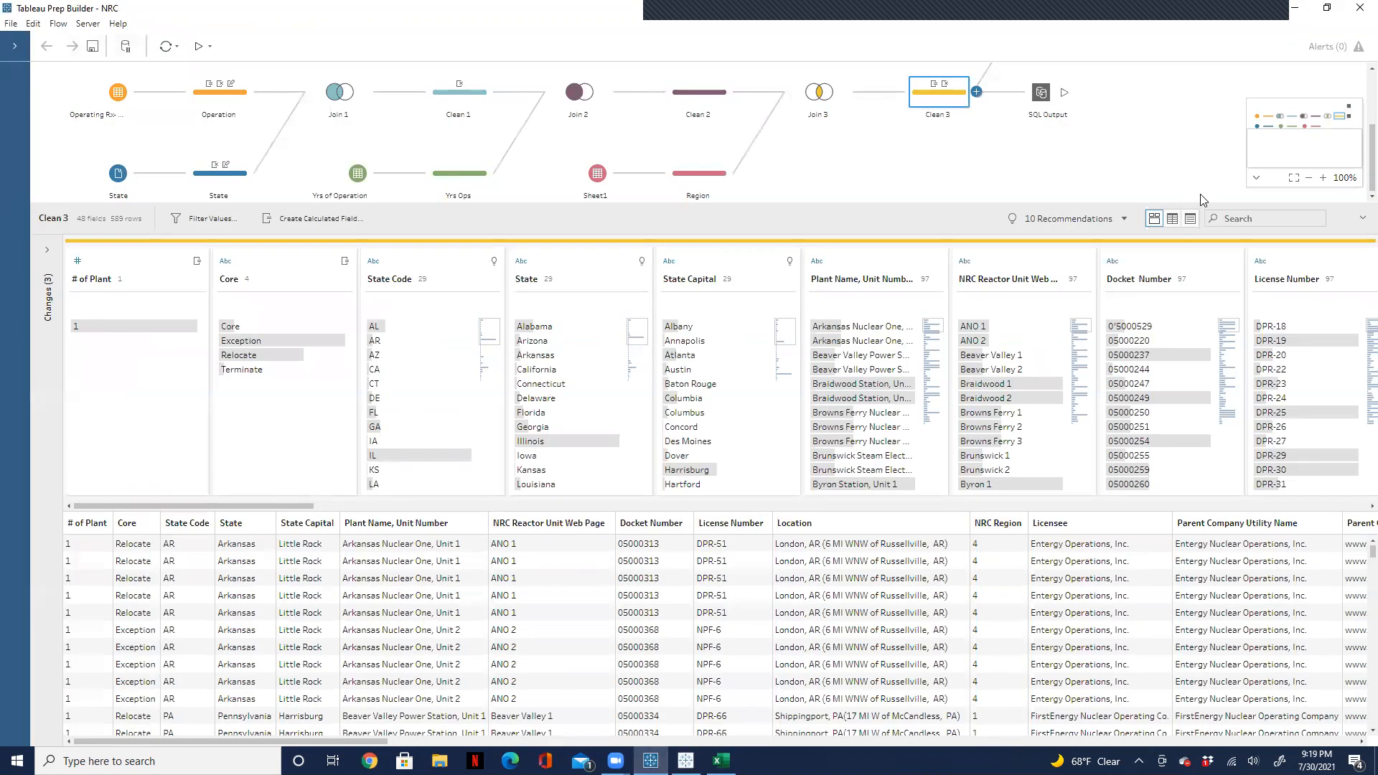
click(1255, 218)
text(20)
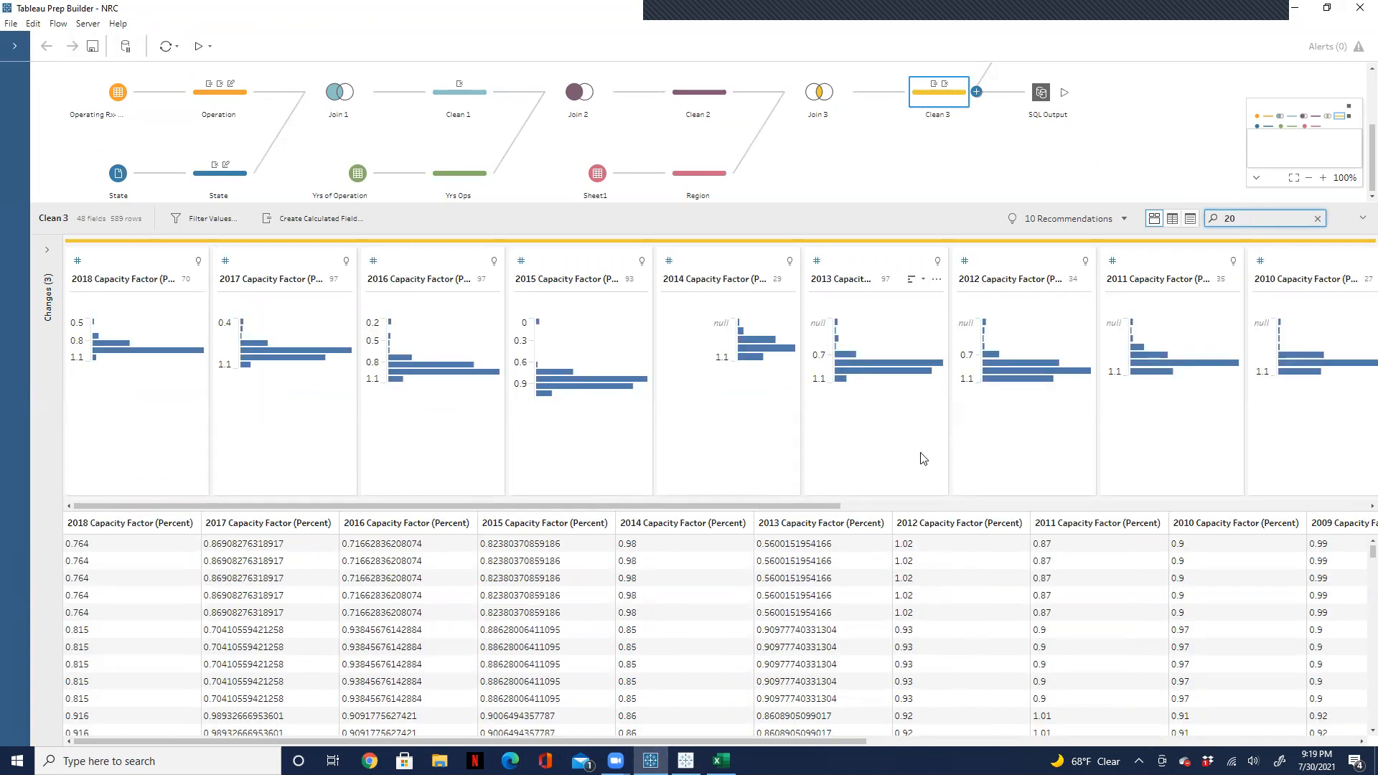
drag(775, 506, 922, 506)
drag(1026, 522, 411, 508)
Step: Add a Pivot step after Clean 3 in the NRC flow and open its settings
click(977, 92)
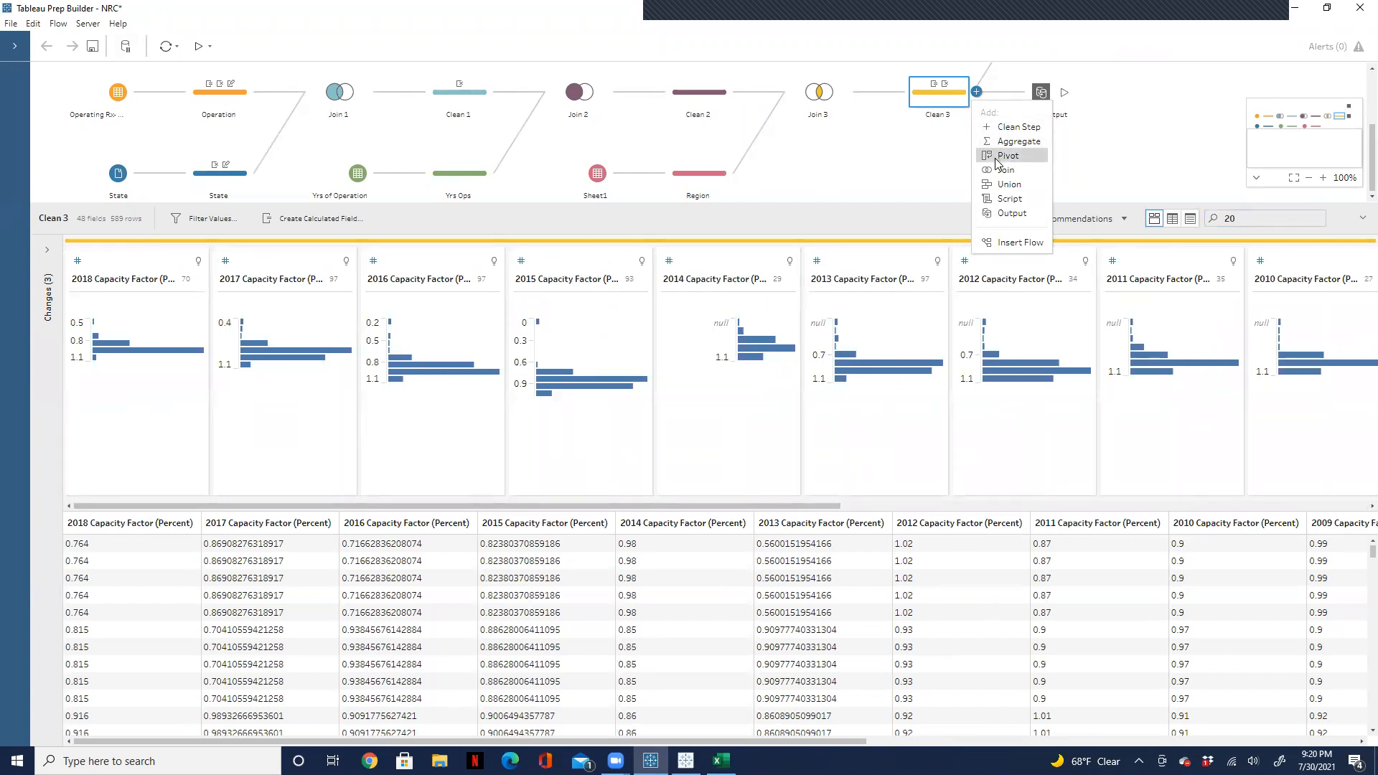
click(998, 156)
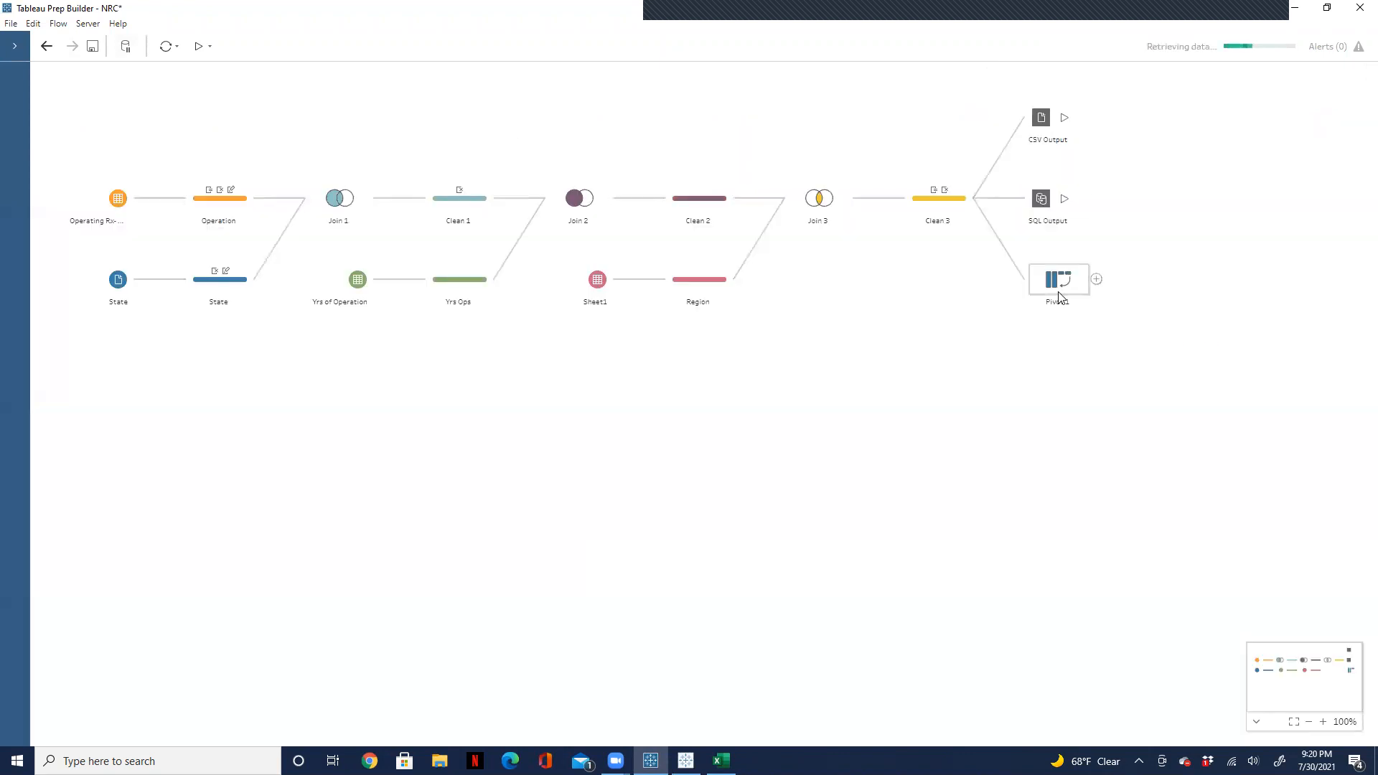
click(1054, 287)
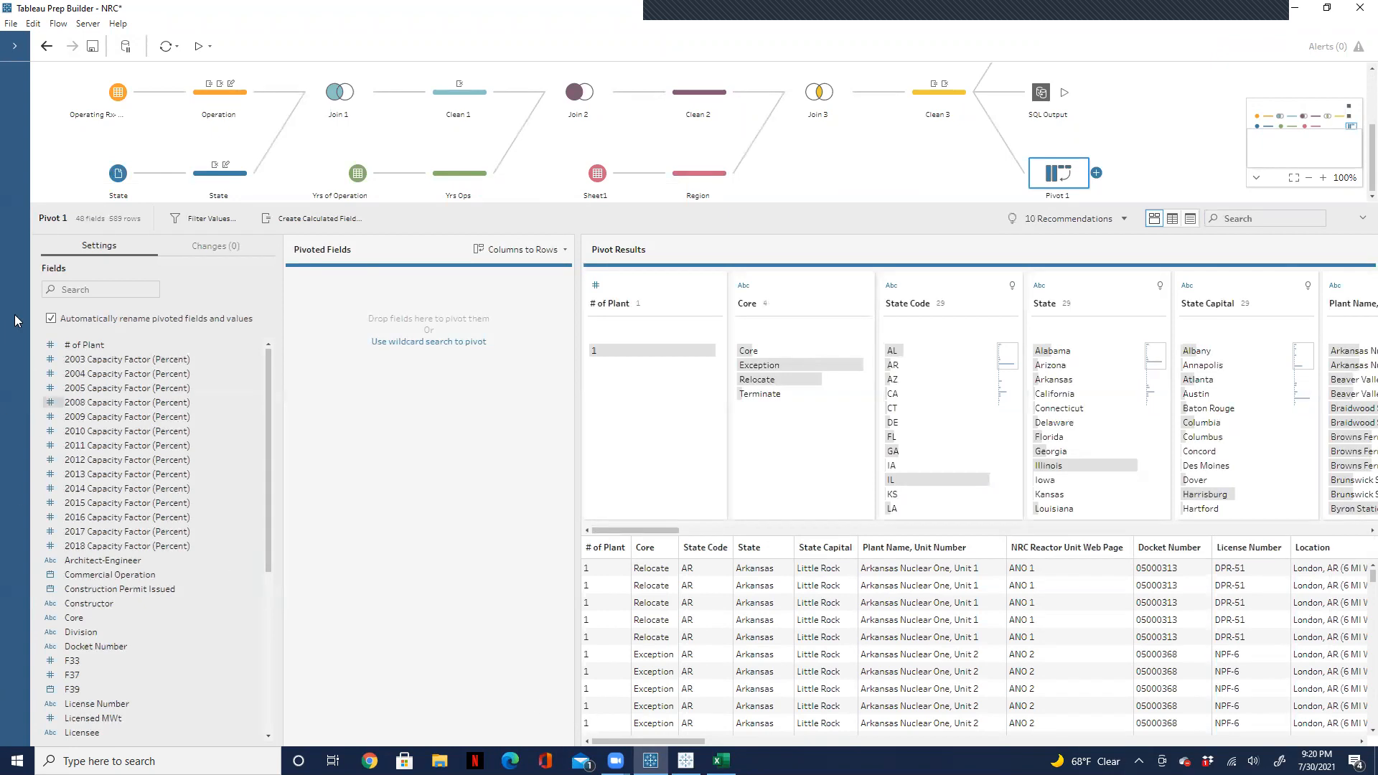
click(155, 346)
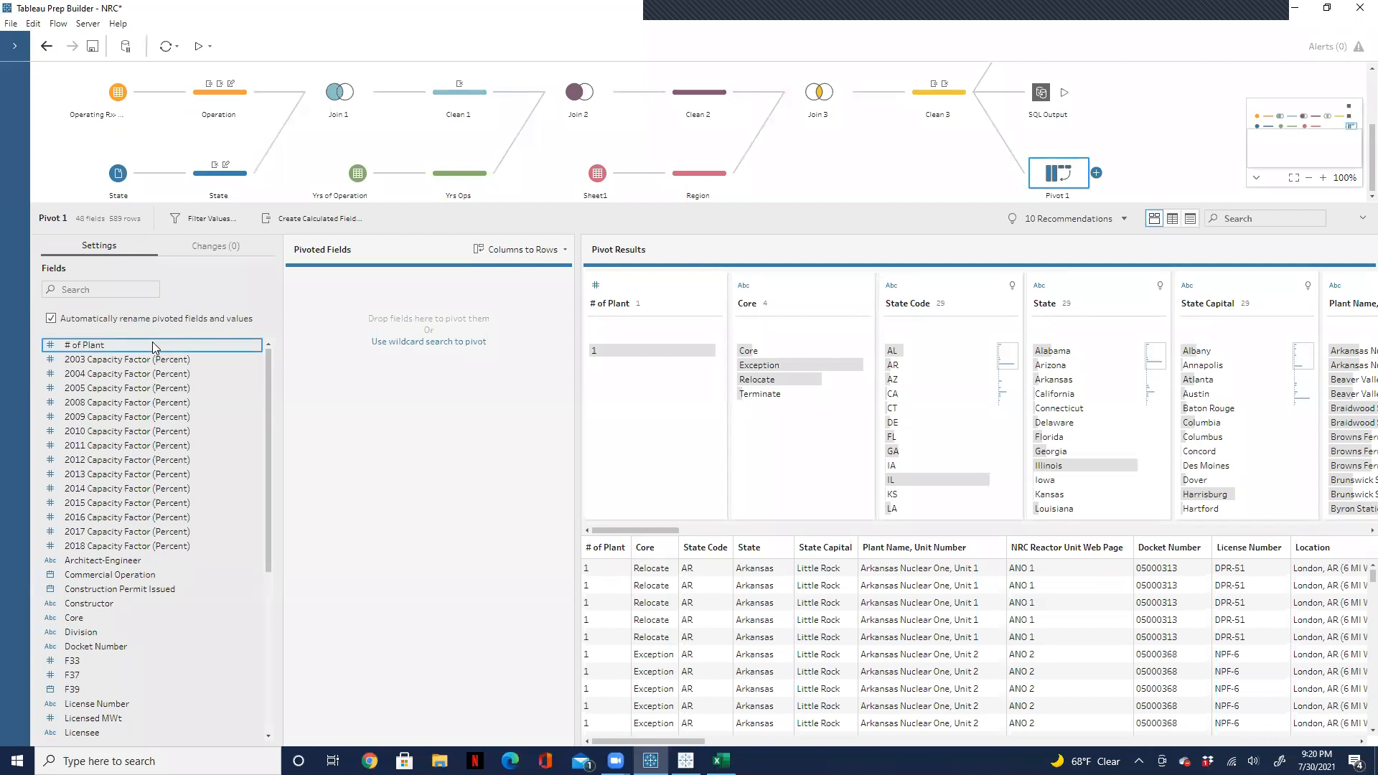
key(ctrl+a)
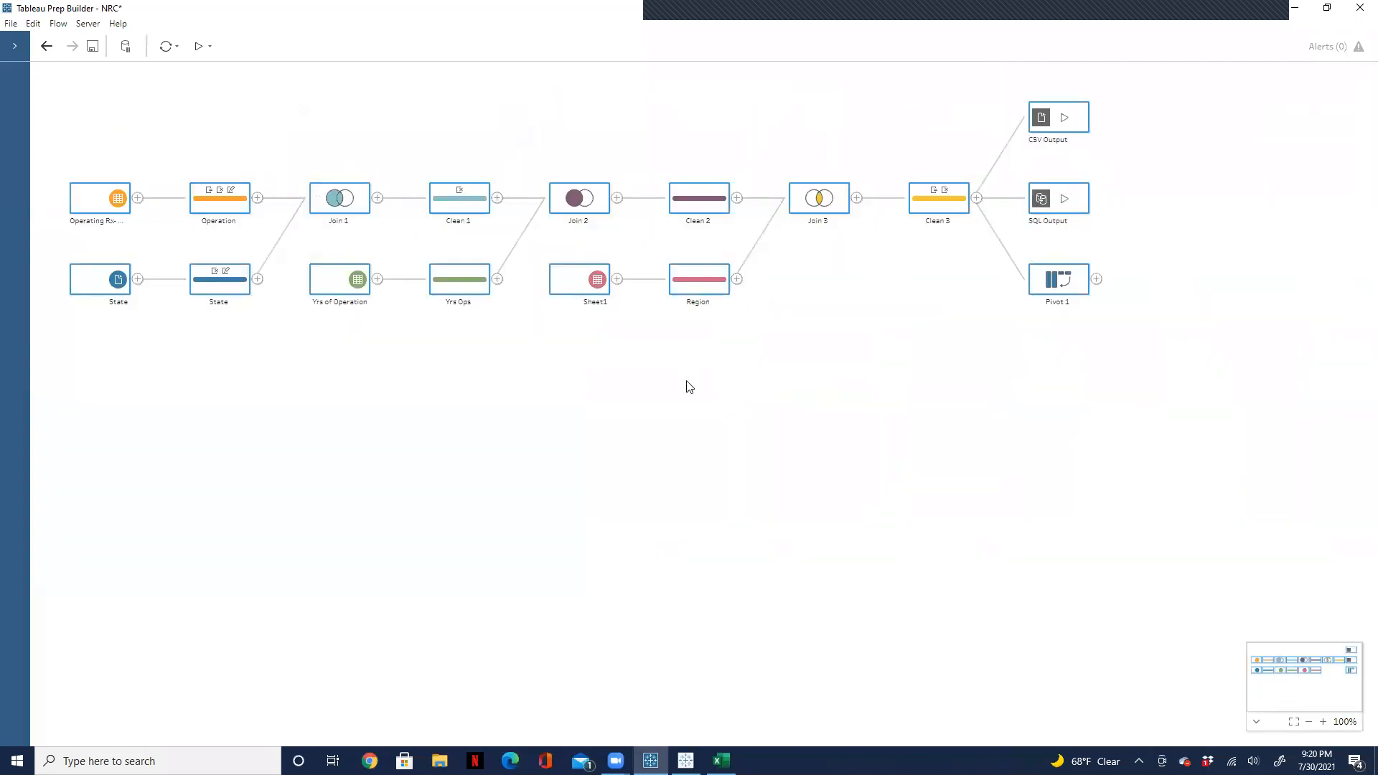
click(650, 373)
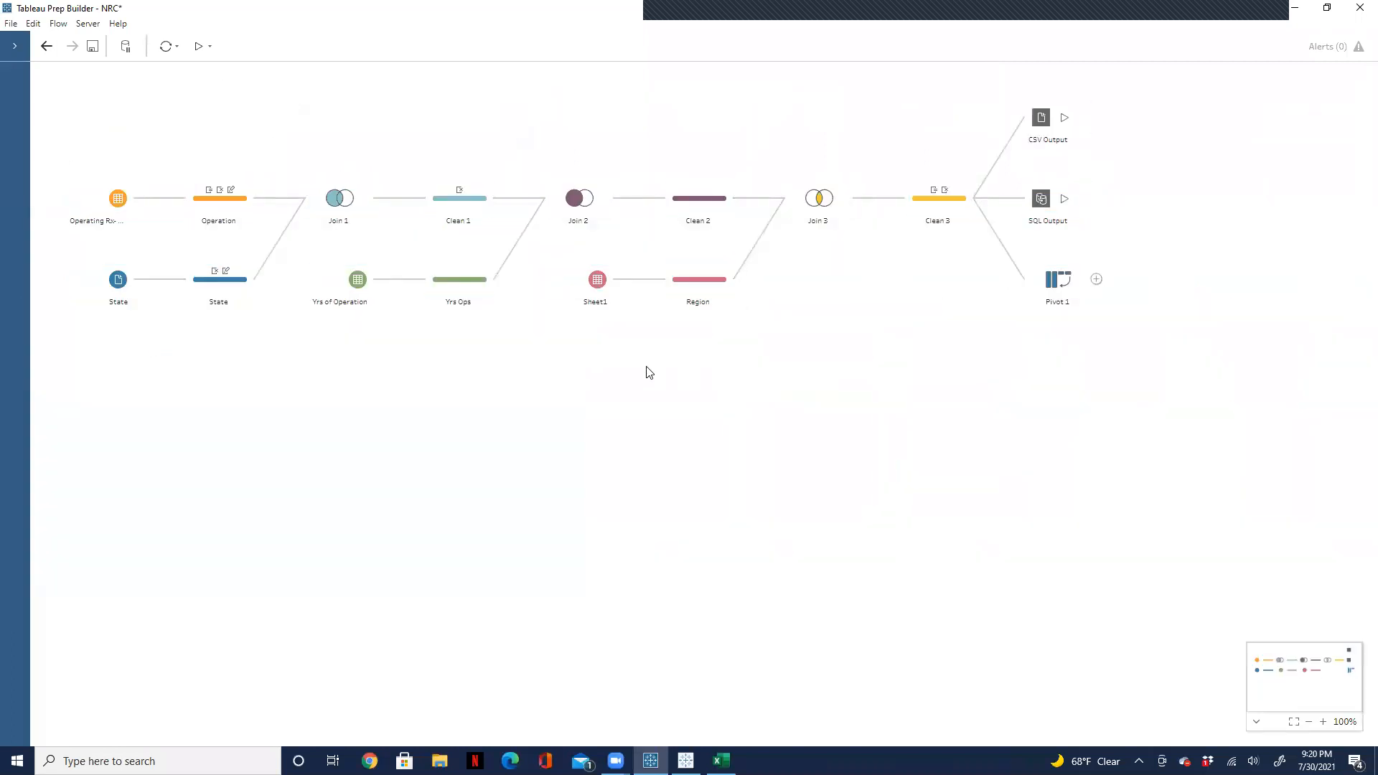
click(1059, 281)
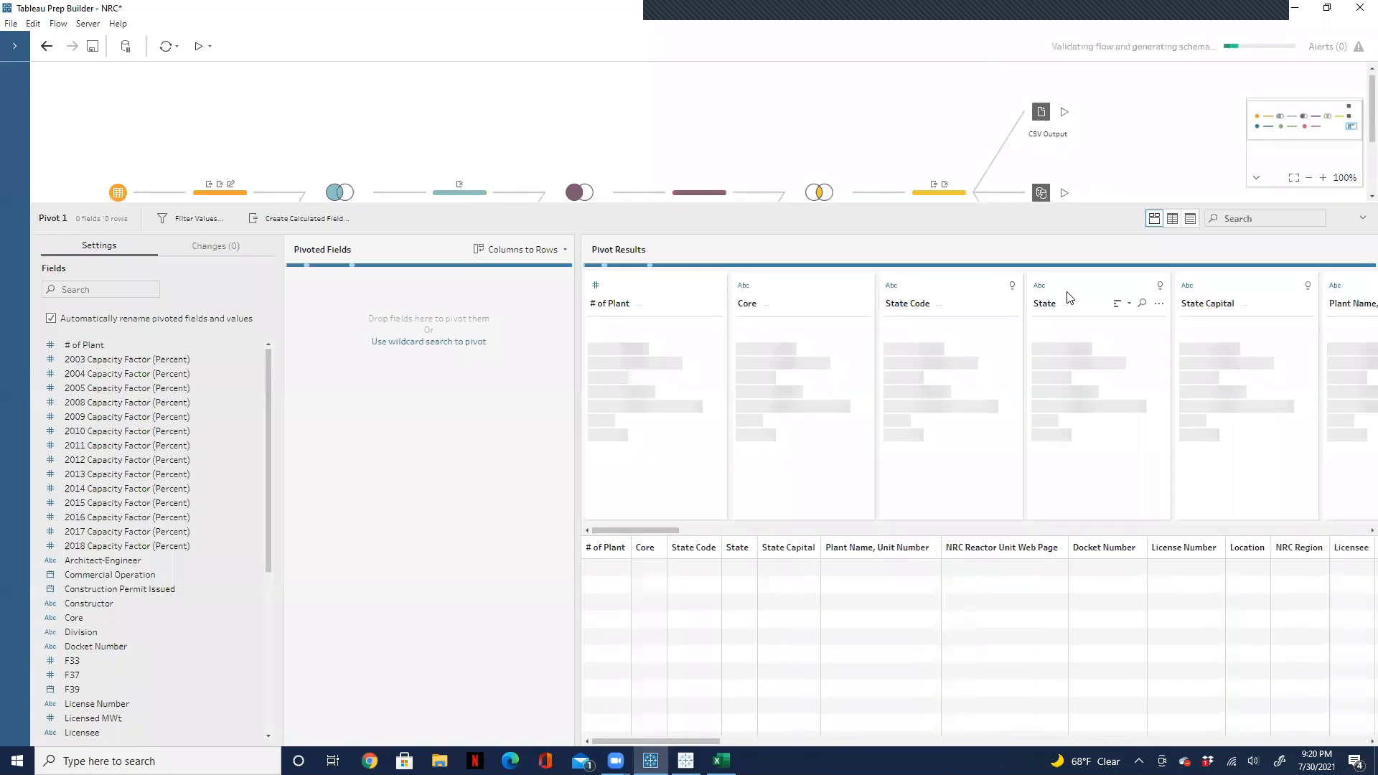
Step: Pivot all fields from # of Plant through Yrs of Operation from columns to rows in the Pivot 1 step
click(120, 346)
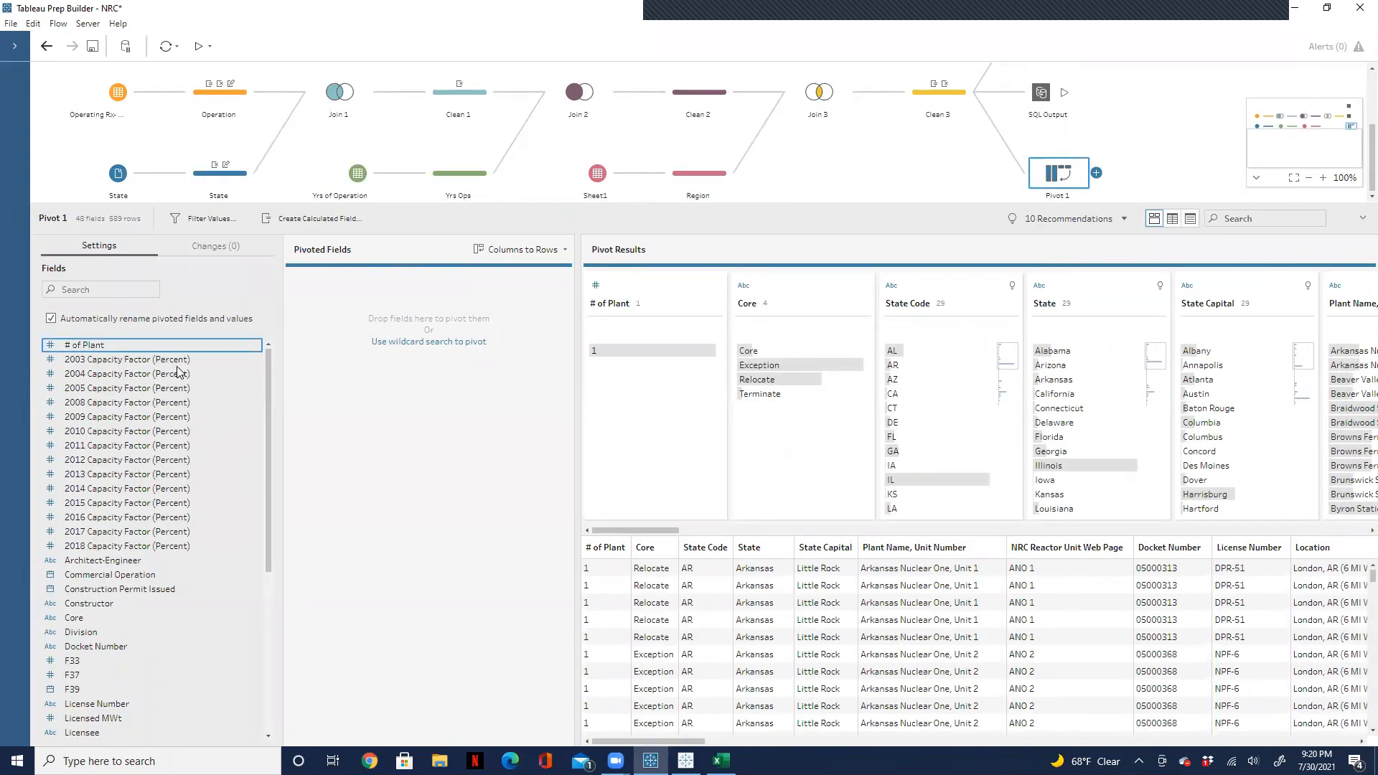
drag(265, 380, 247, 477)
scroll(237, 524, down, 5)
shift+click(125, 736)
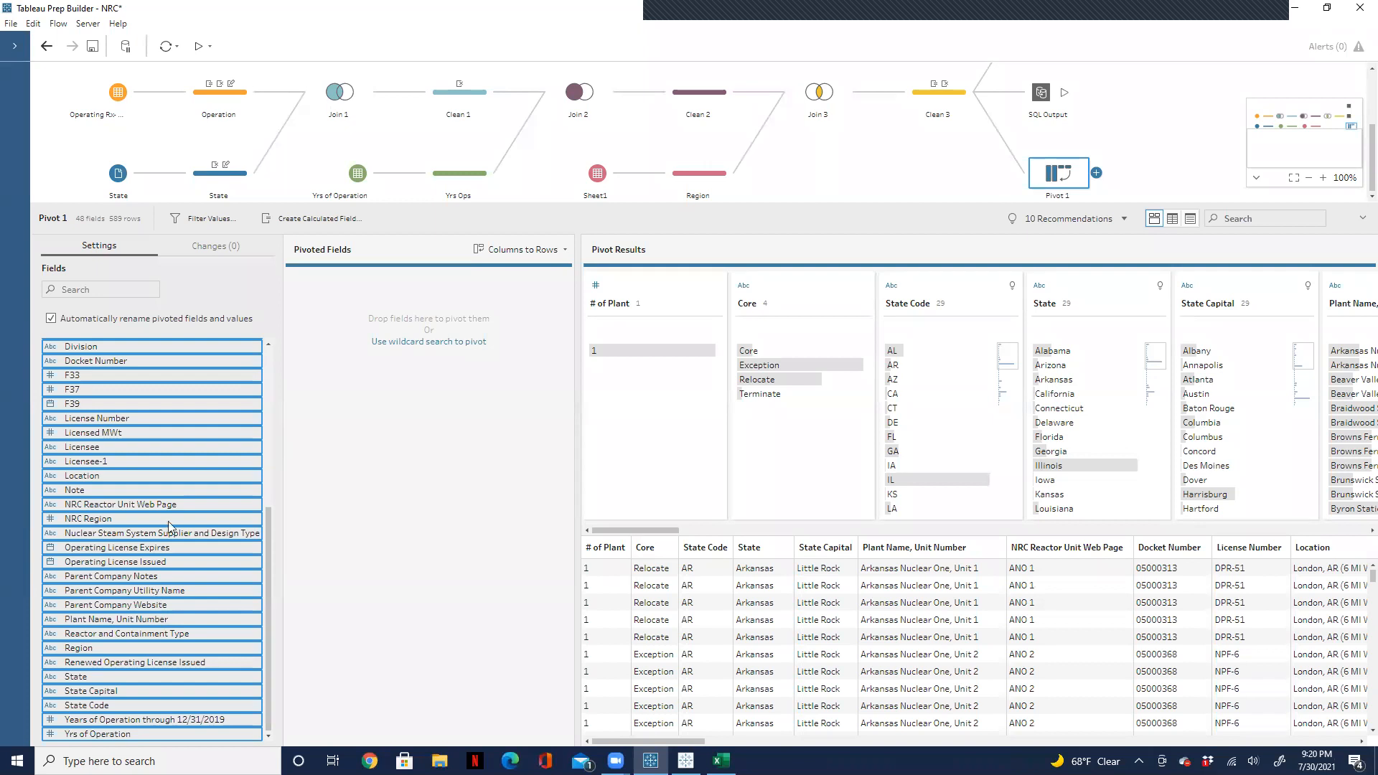
drag(172, 502, 364, 464)
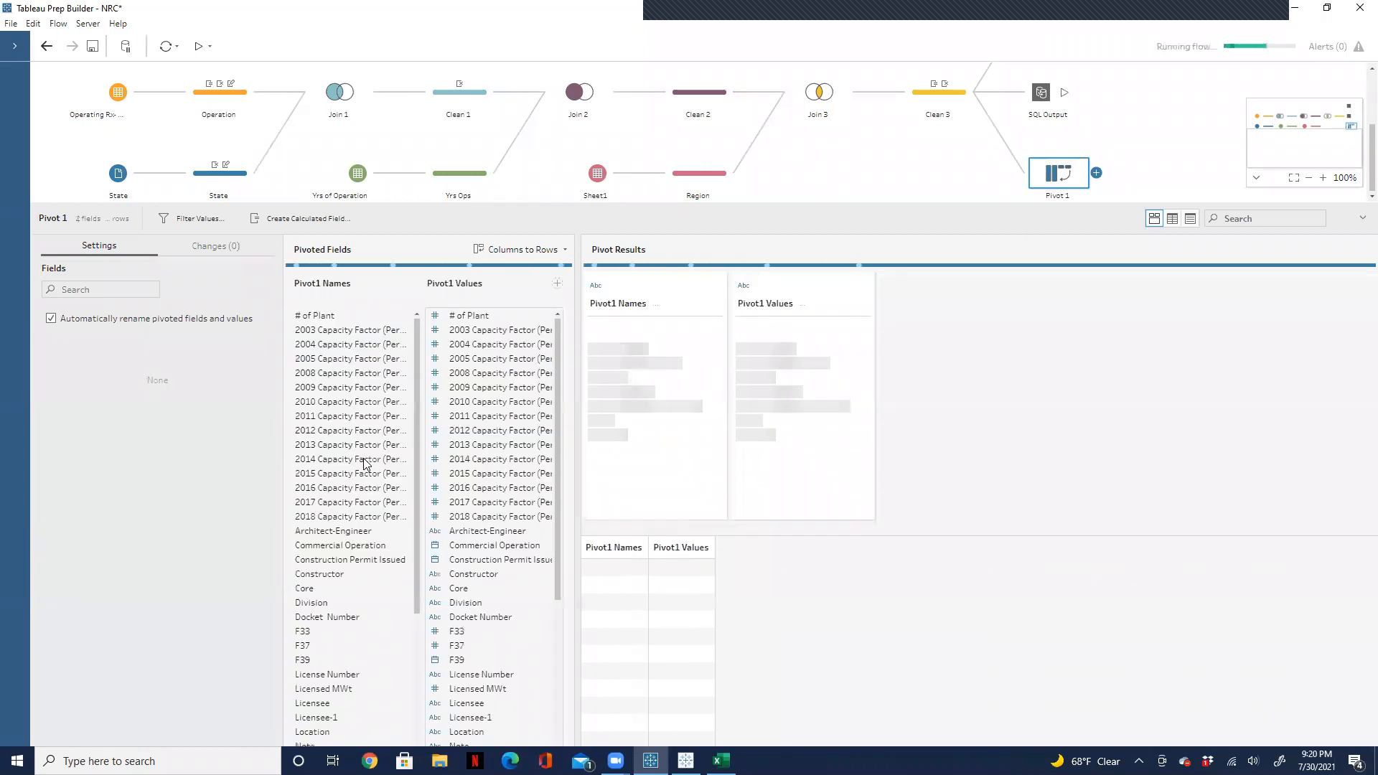
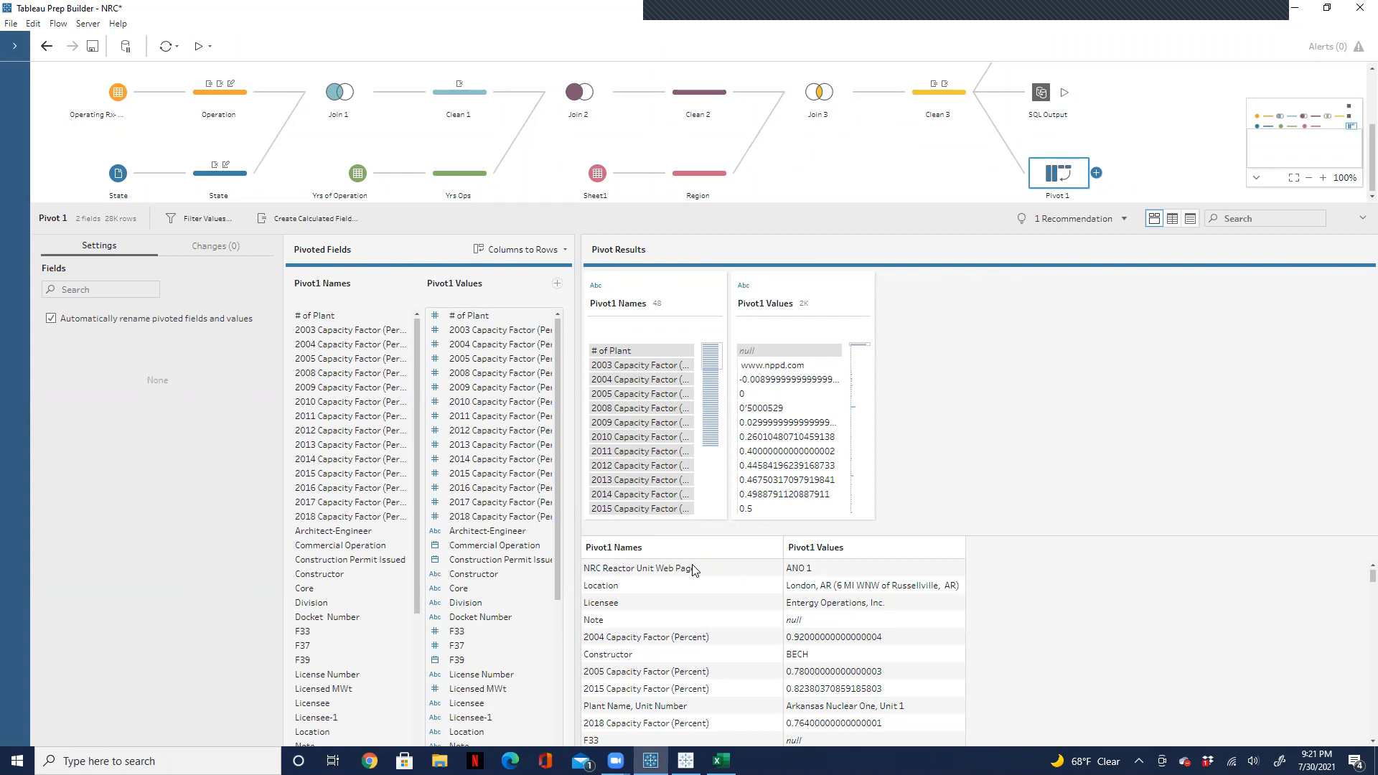
Step: Undo the all-fields pivot and pivot only the 2003 through 2018 Capacity Factor (Percent) fields from columns to rows
key(ctrl+z)
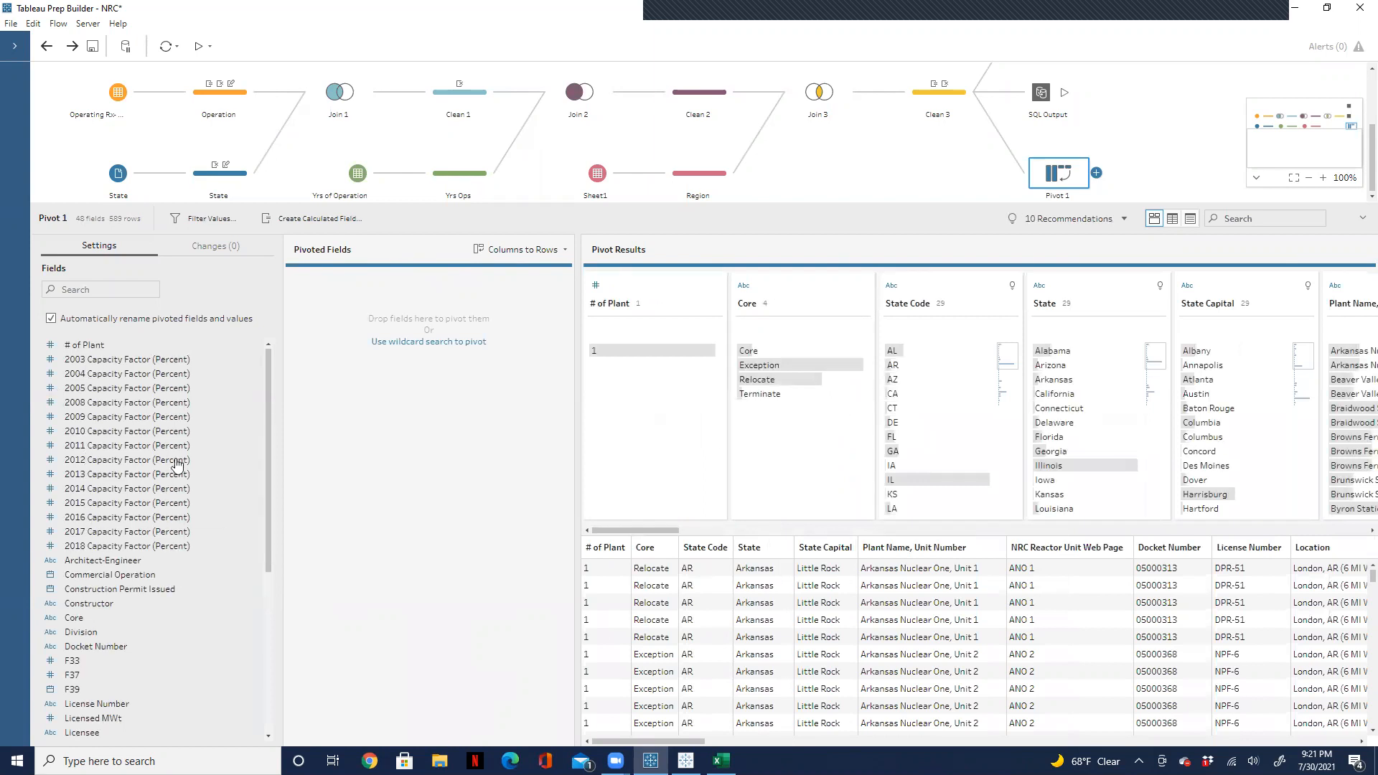
click(148, 363)
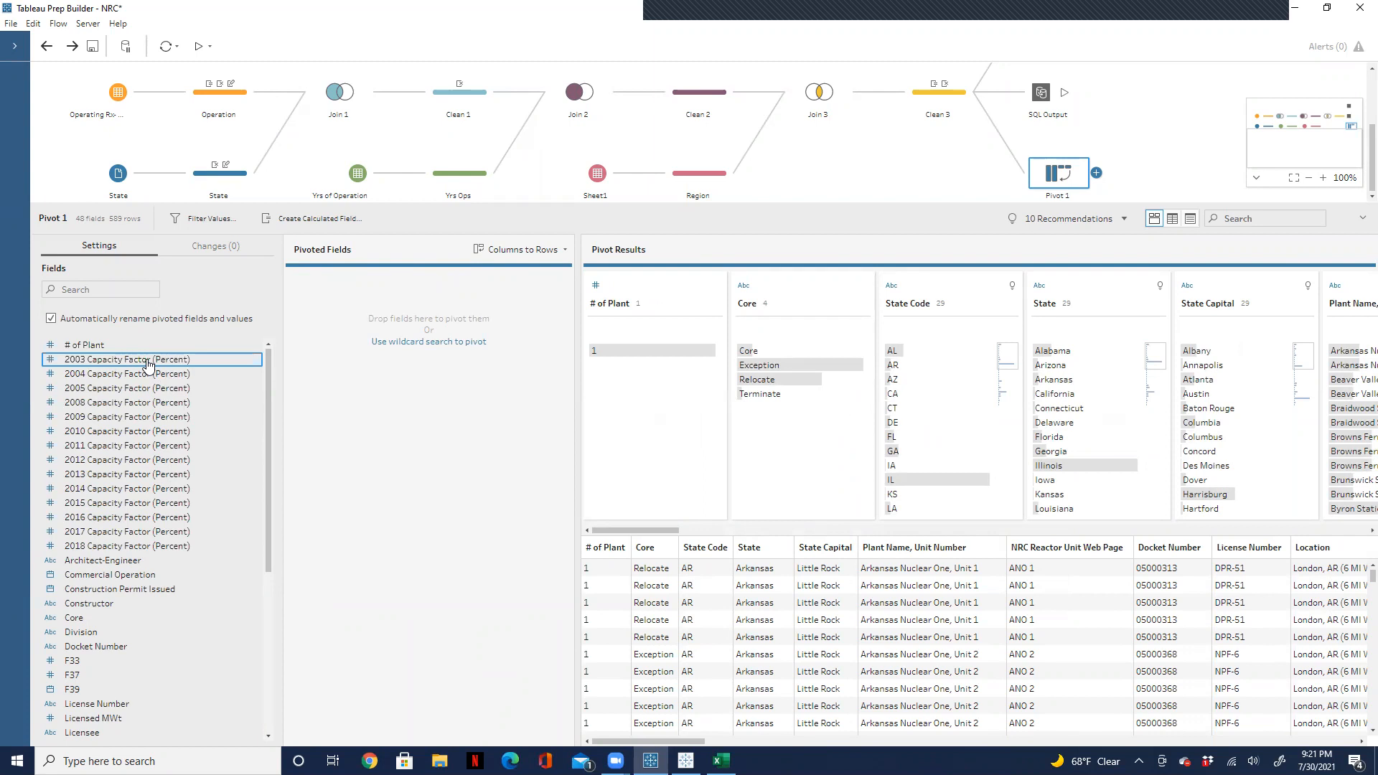
shift+click(133, 546)
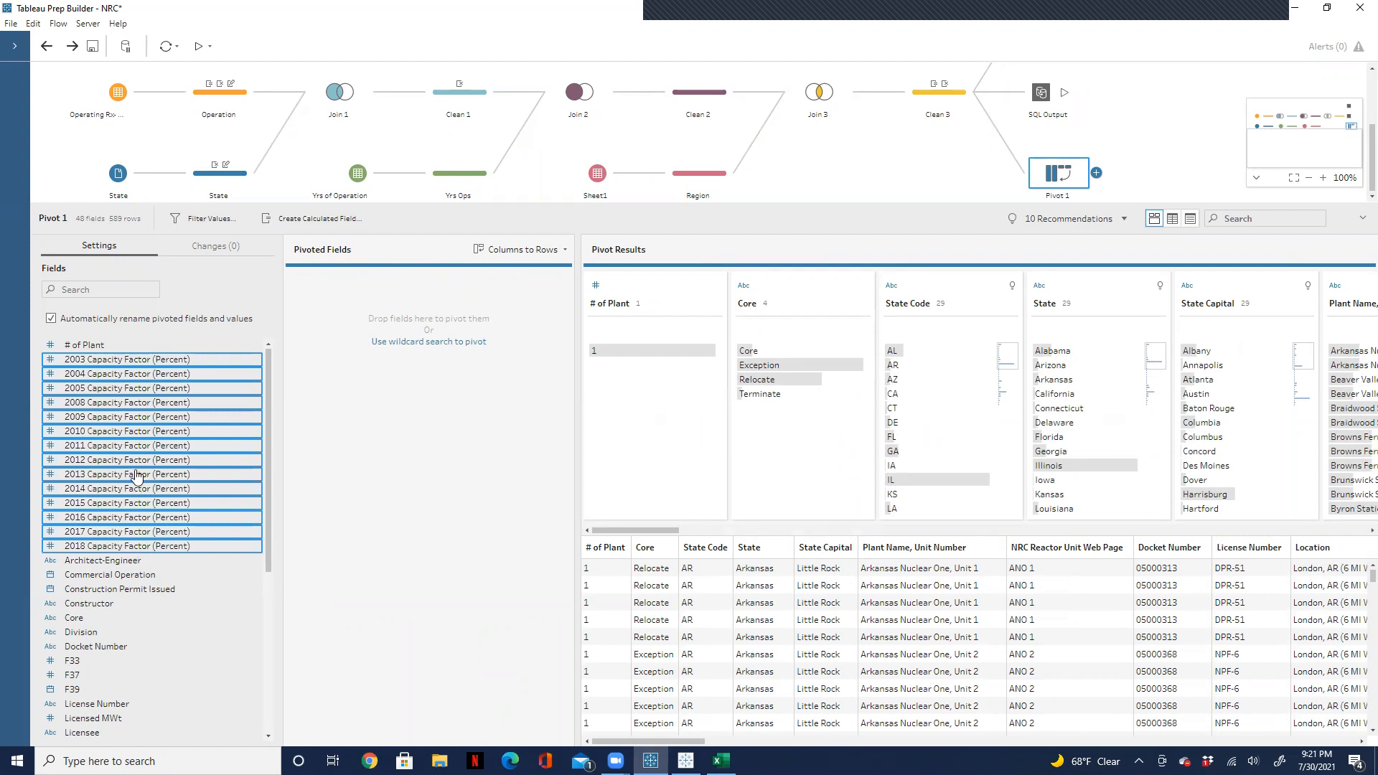
drag(136, 473, 332, 413)
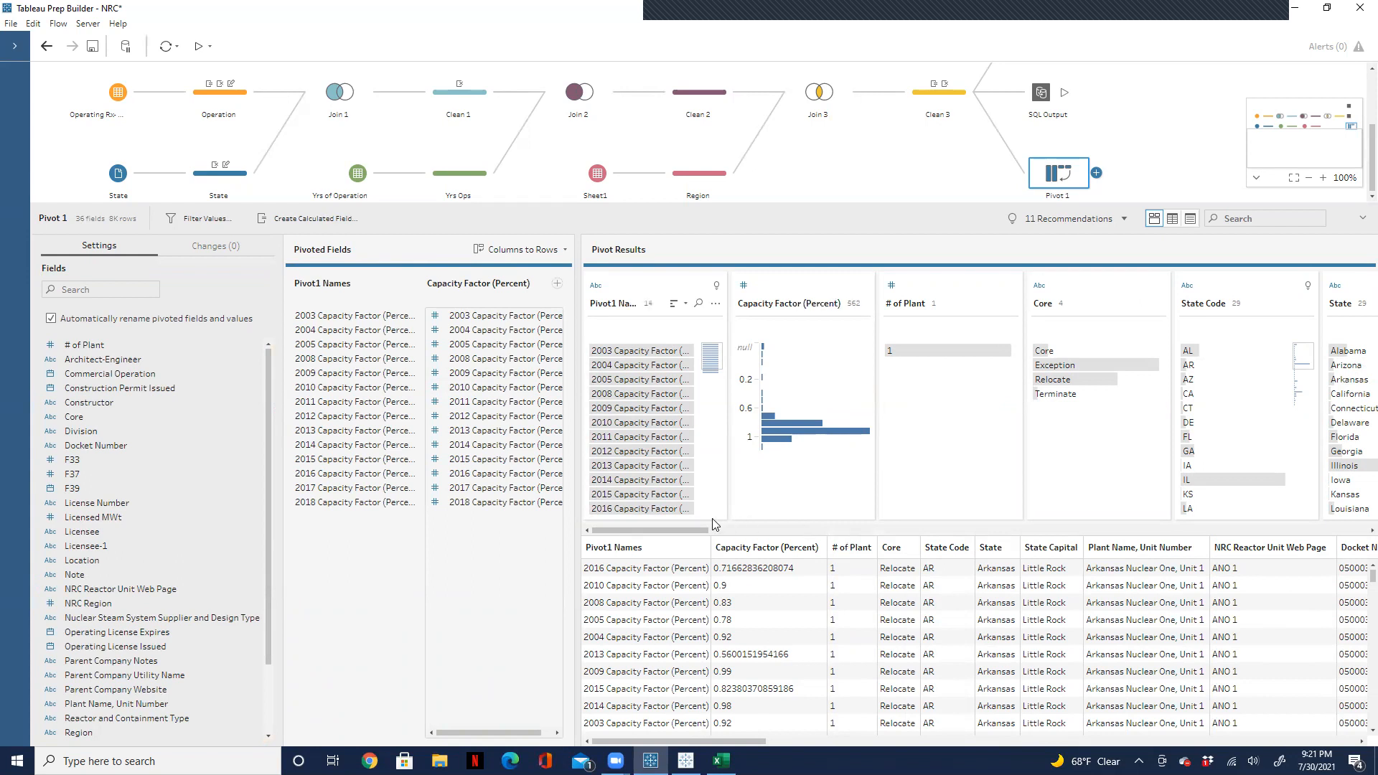
Step: Search the pivot results for "piv" and "cap" to examine the pivoted names and values fields, then clear the search
click(1288, 213)
text(pi)
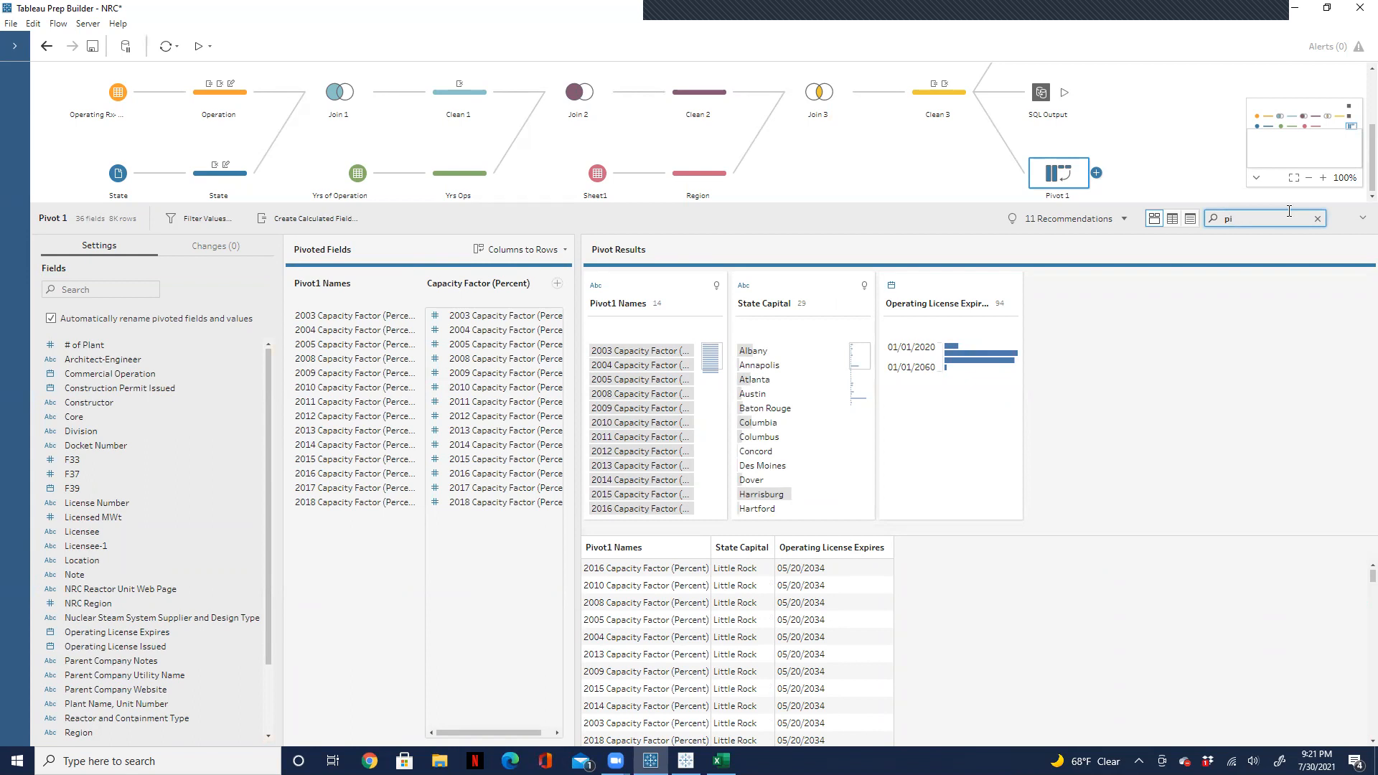
text(v)
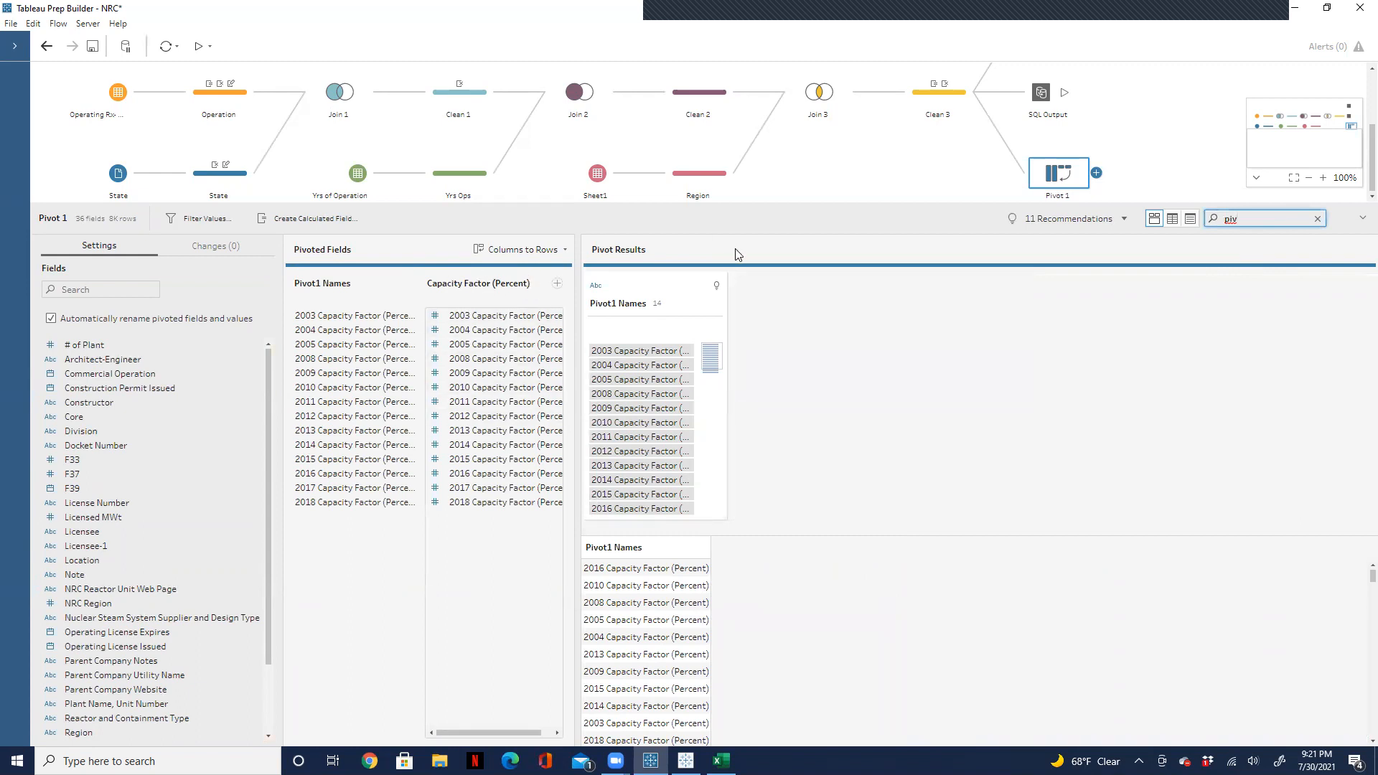
key(BackSpace)
key(BackSpace)
key(BackSpace)
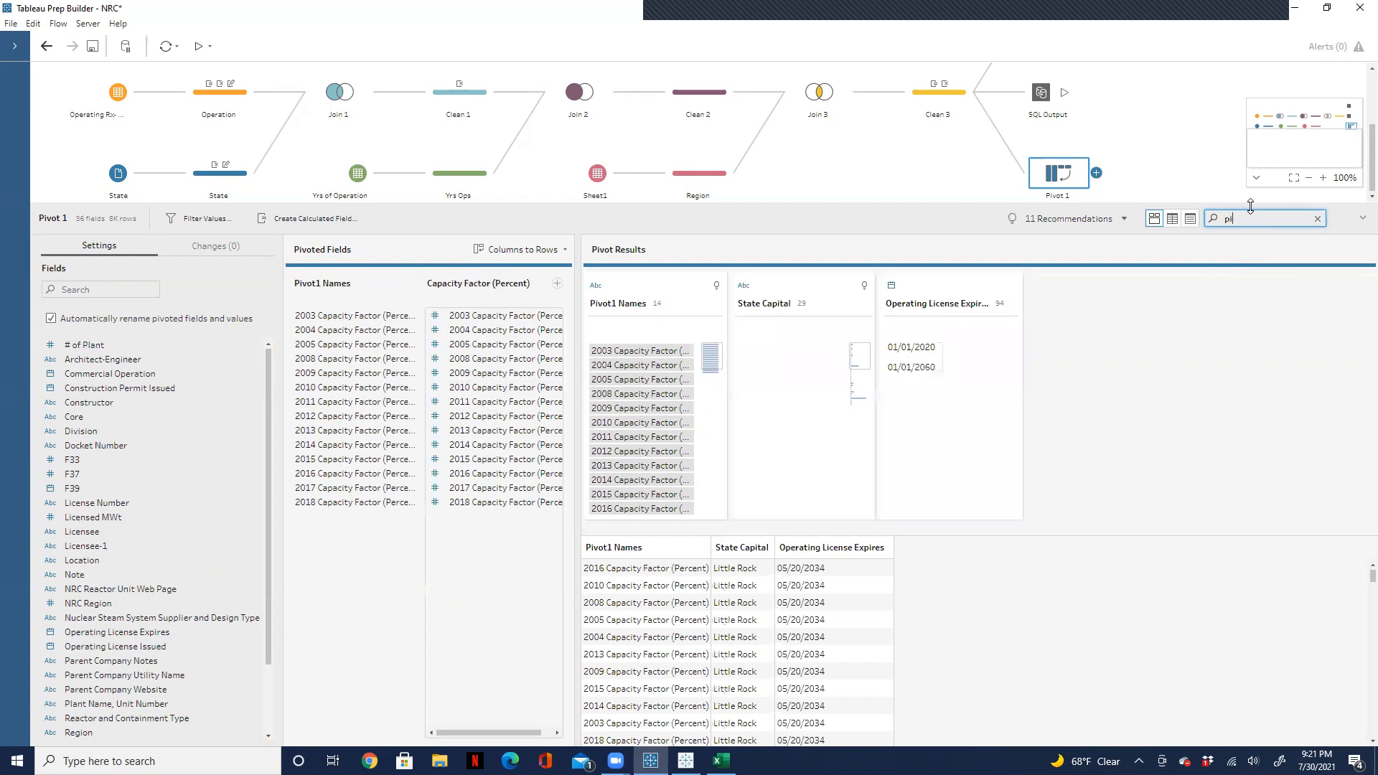
text(cap)
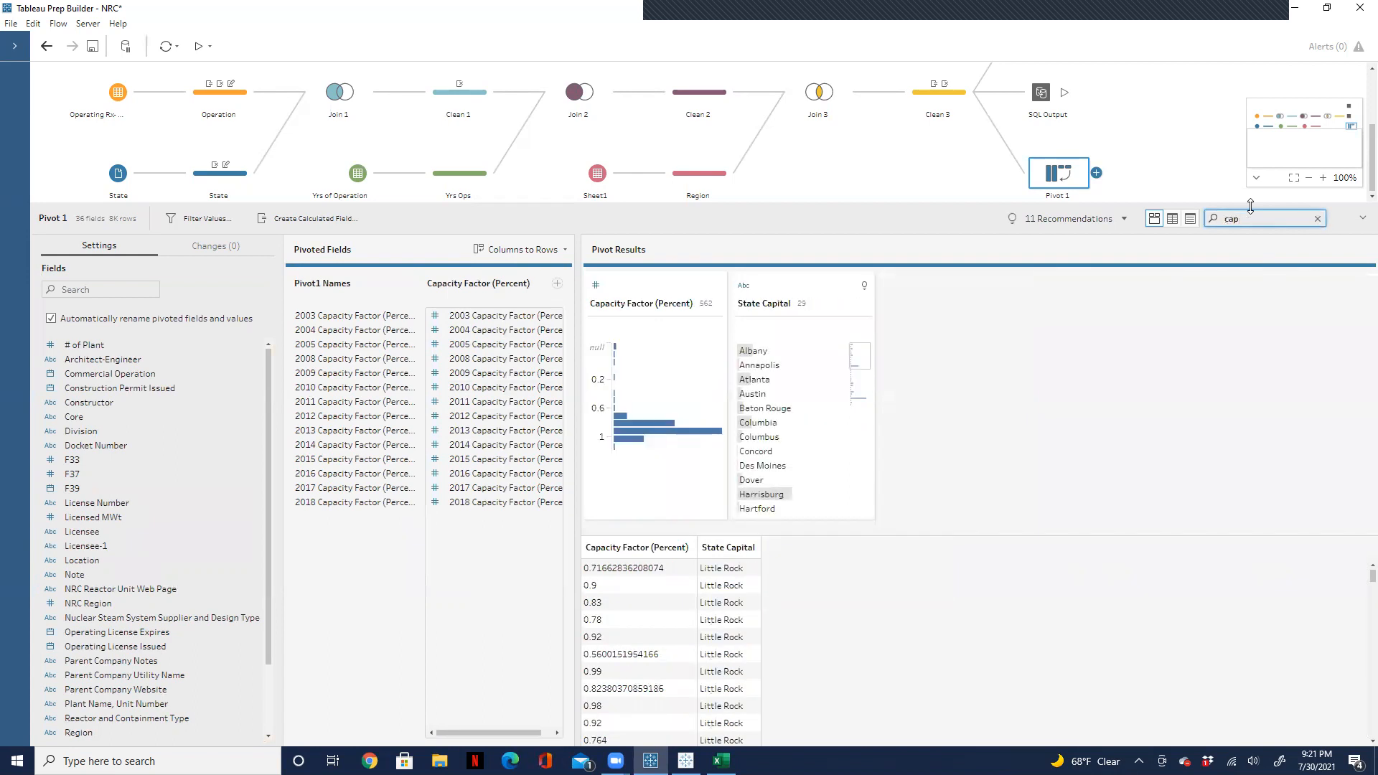
double_click(621, 304)
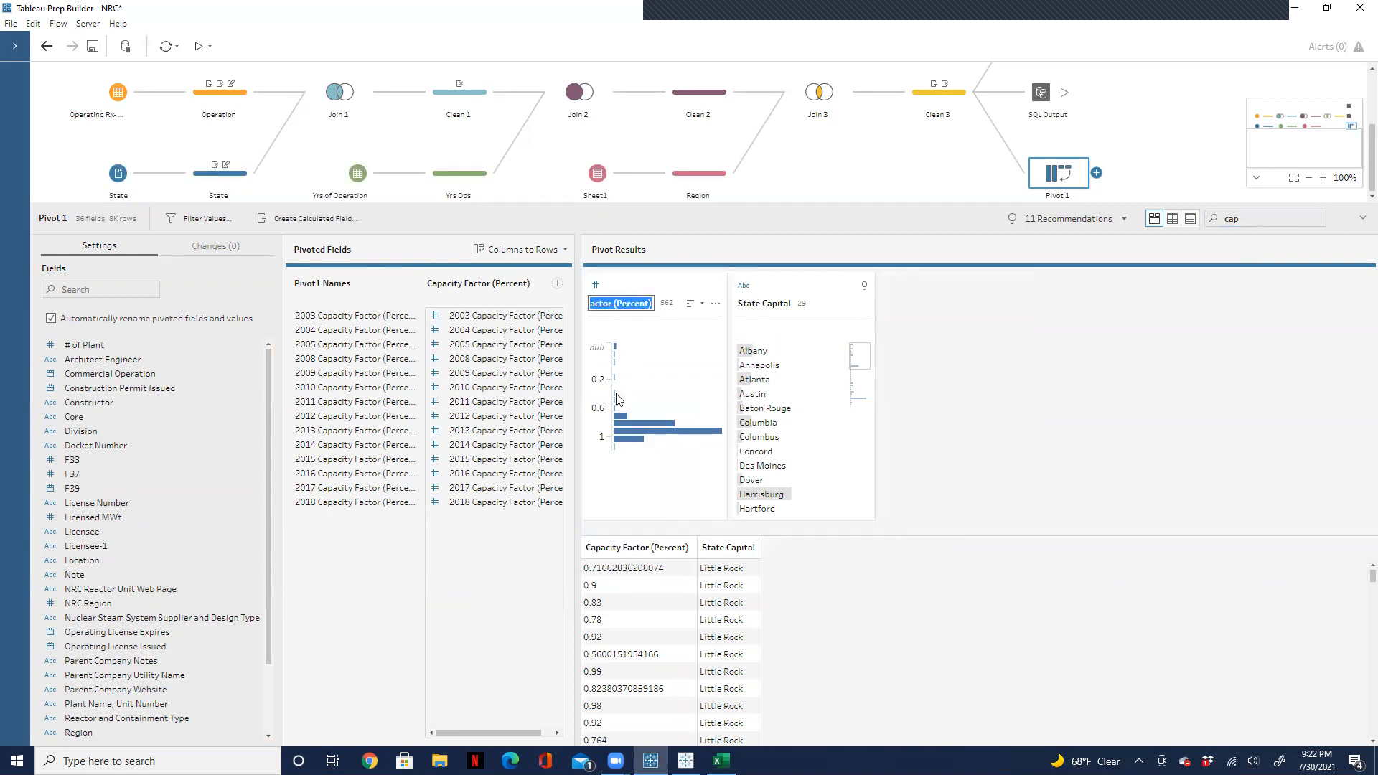
click(378, 582)
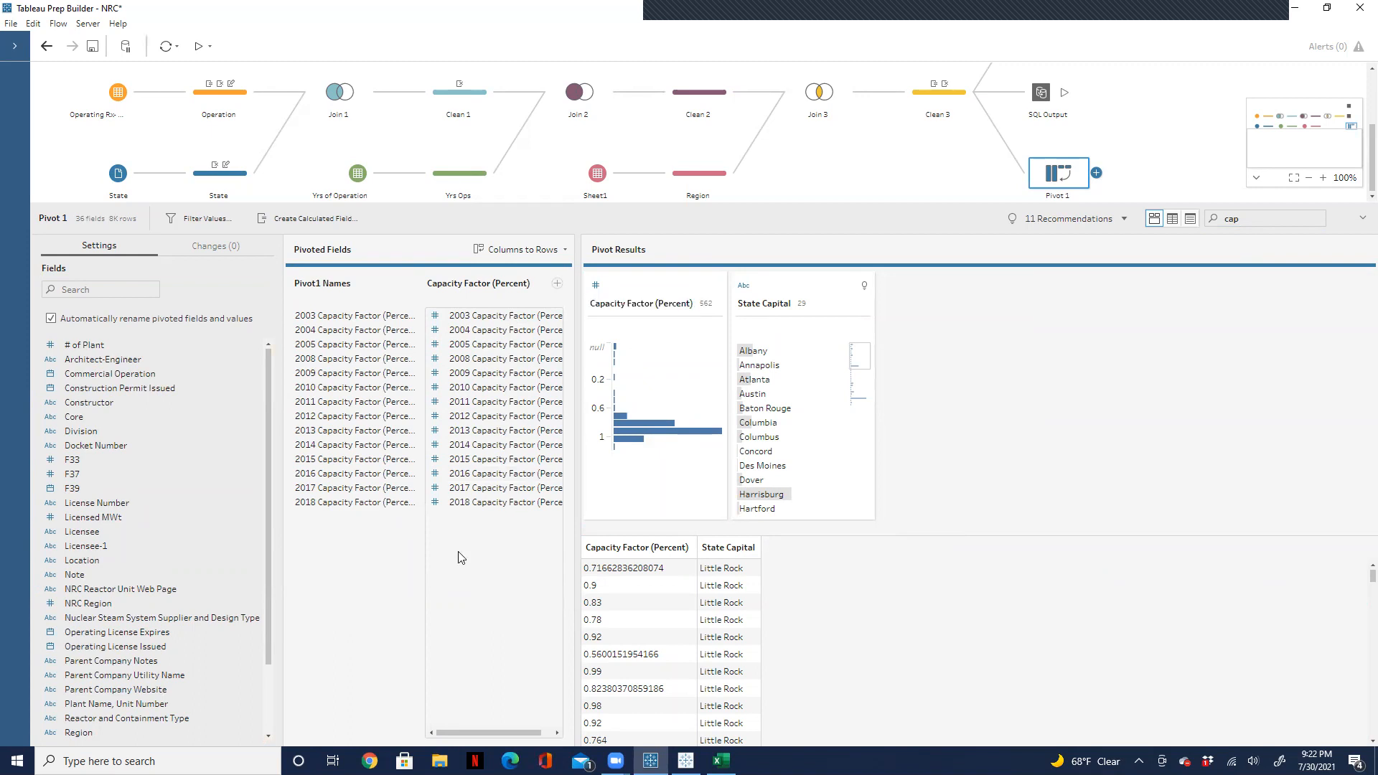
click(1264, 217)
click(1318, 218)
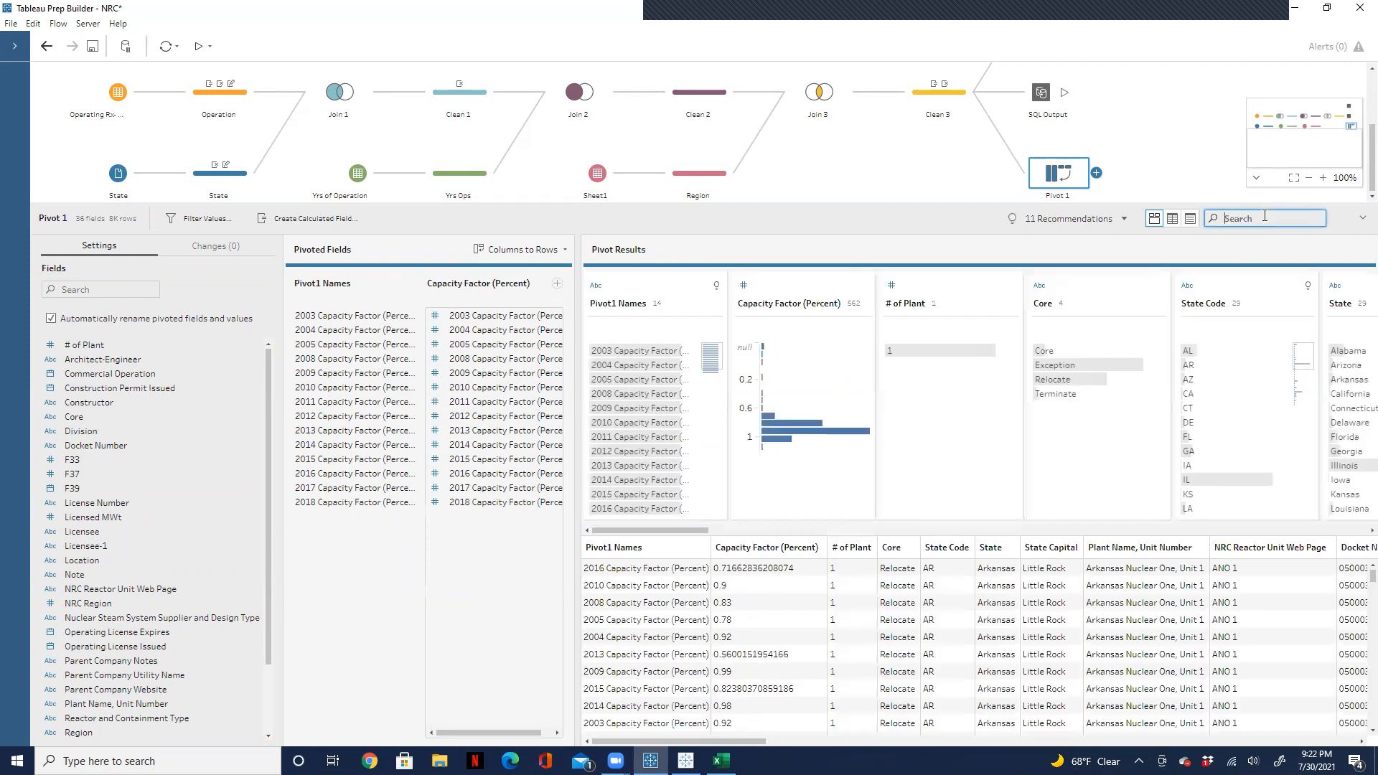
Step: Rename the Pivot1 Names field in the pivot results as Capacity Year
double_click(621, 303)
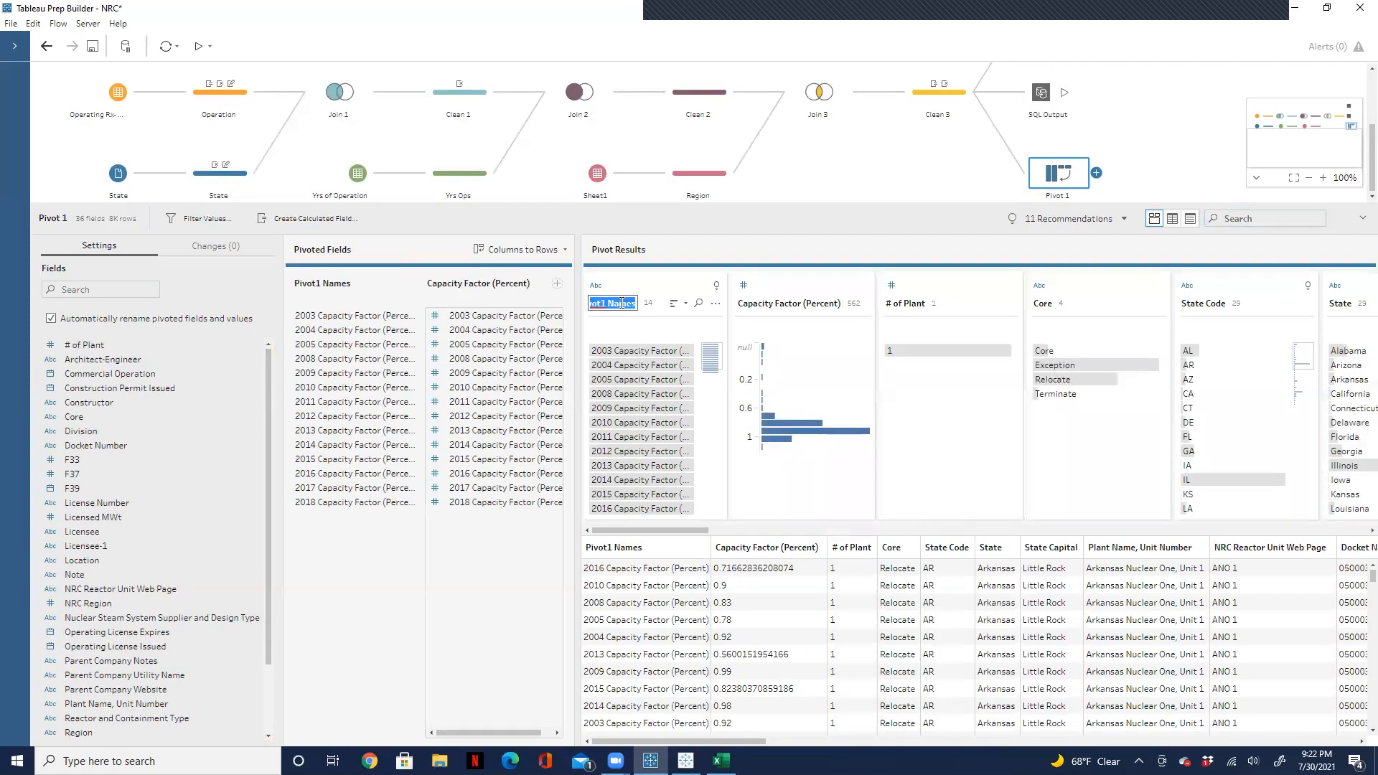
text(Capacity Year)
key(Return)
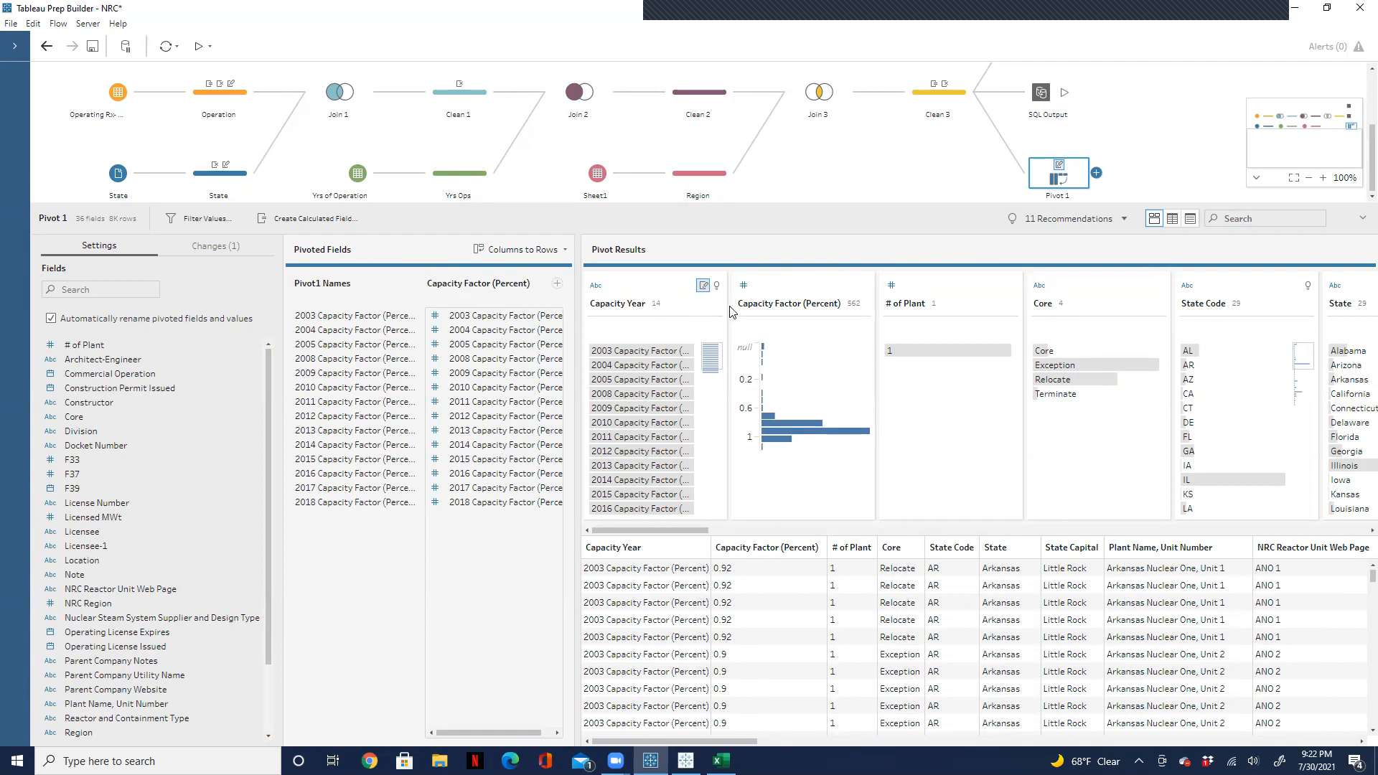
Step: Apply a custom split to the Capacity Year field, using a space as separator and splitting off the first 1 field
drag(729, 297, 788, 297)
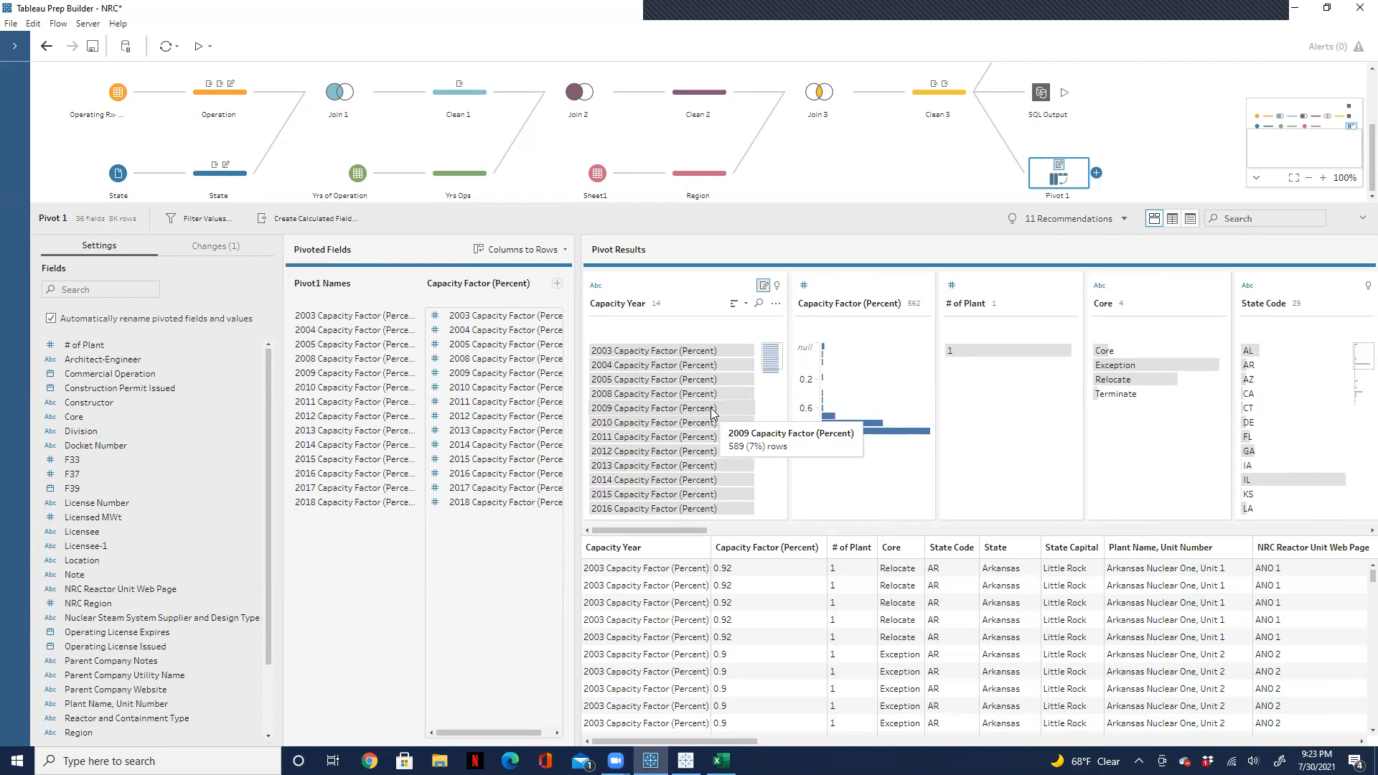
click(777, 306)
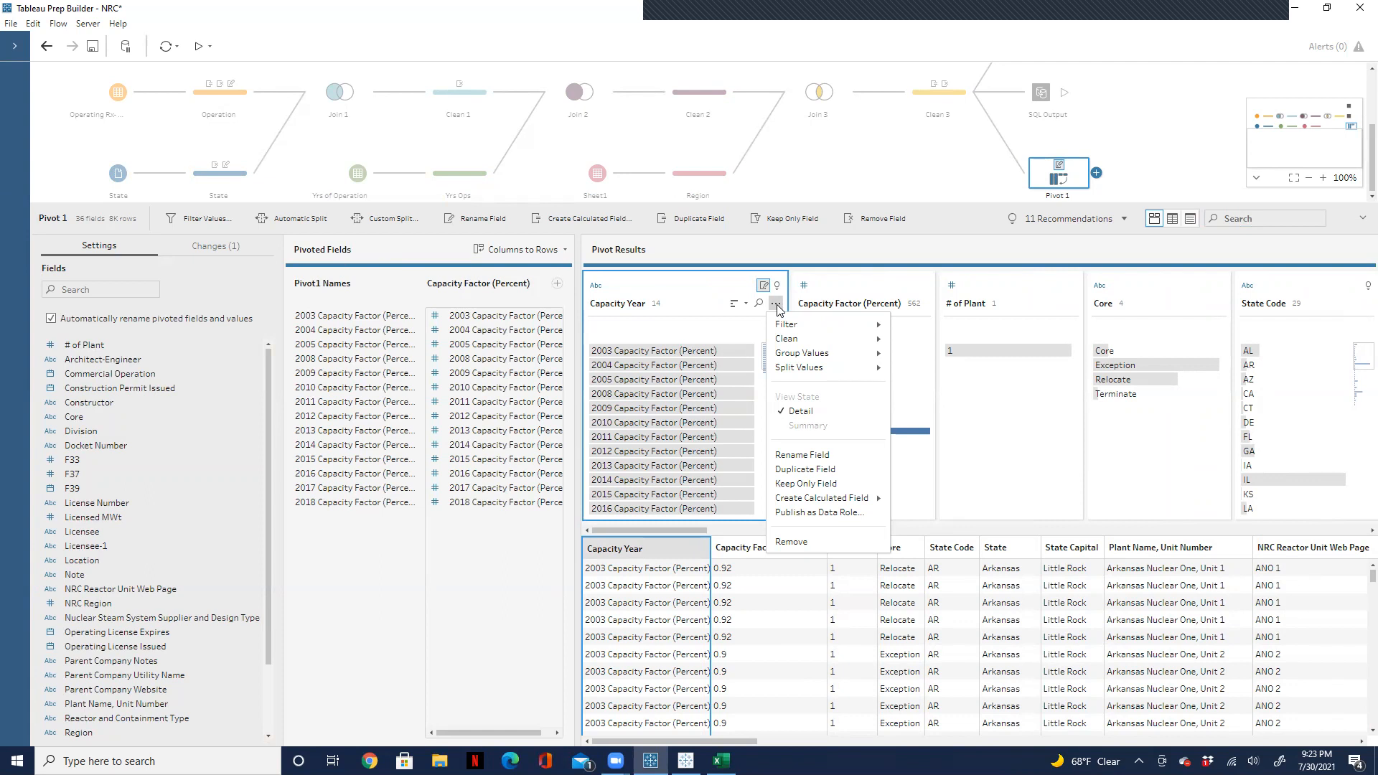
mouse_move(790, 326)
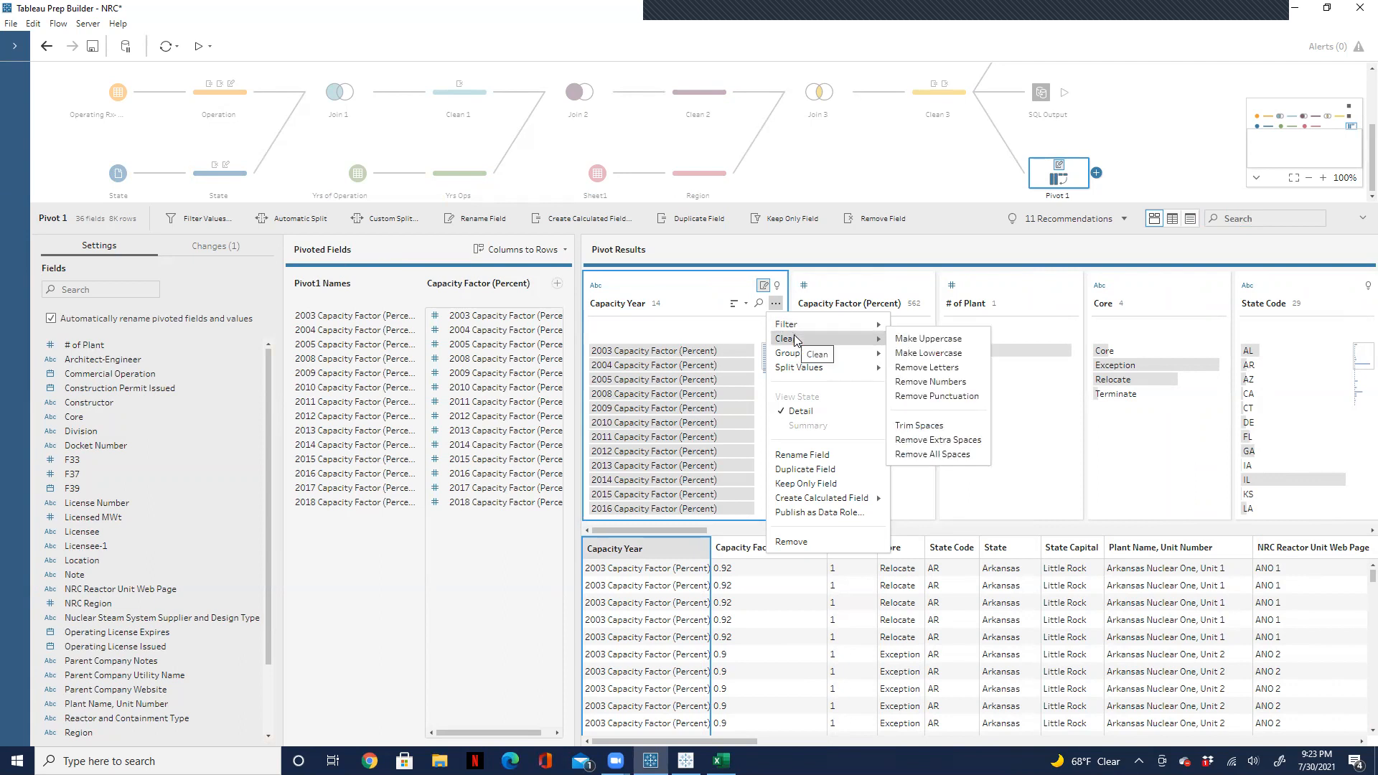
mouse_move(825, 372)
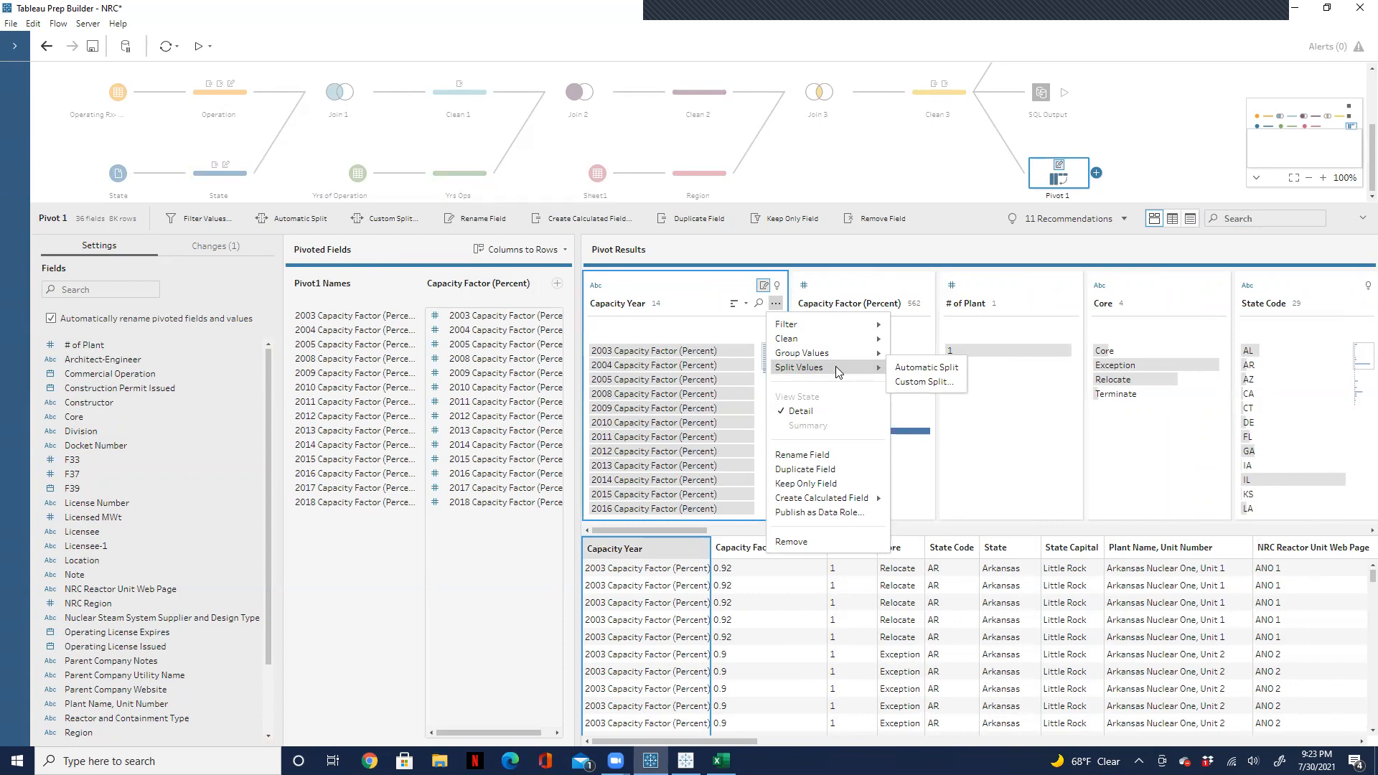
click(910, 383)
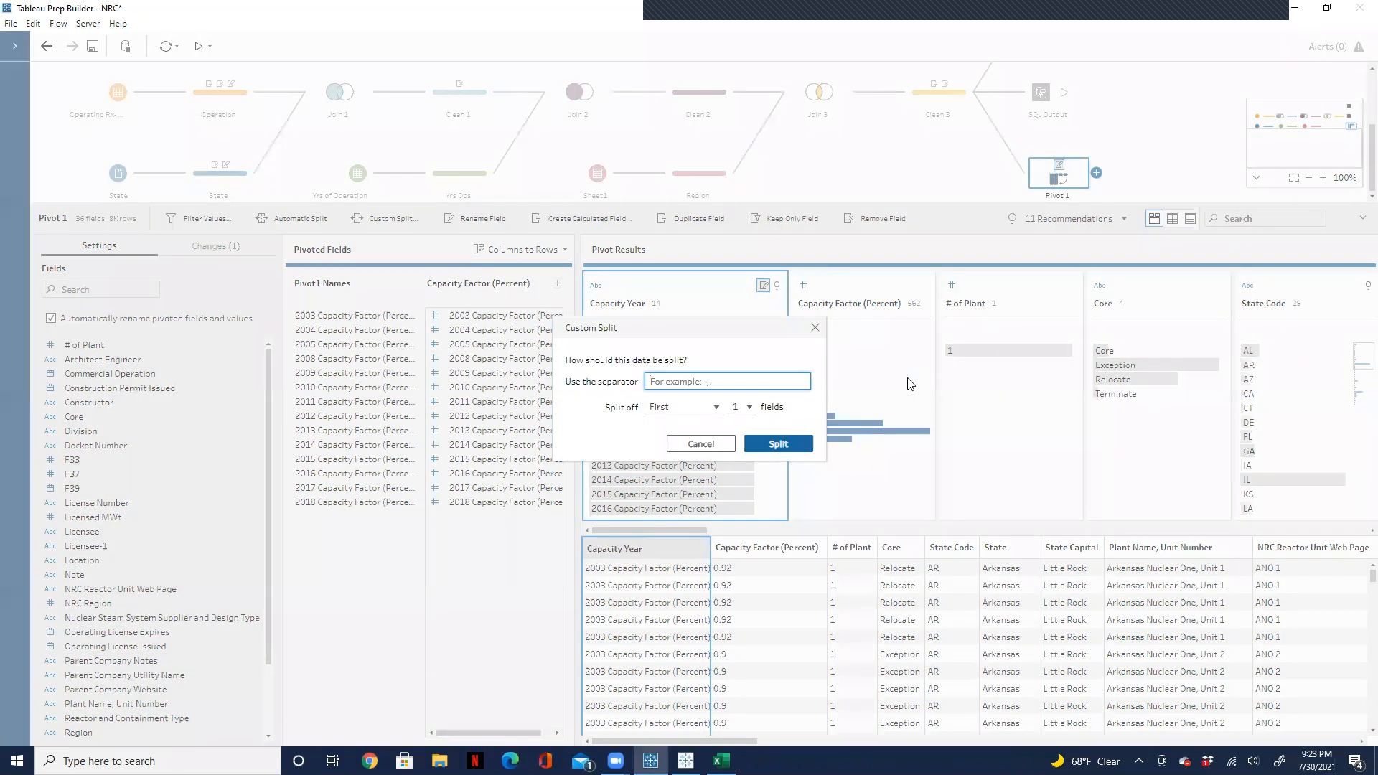
text(0)
key(BackSpace)
drag(684, 328, 950, 285)
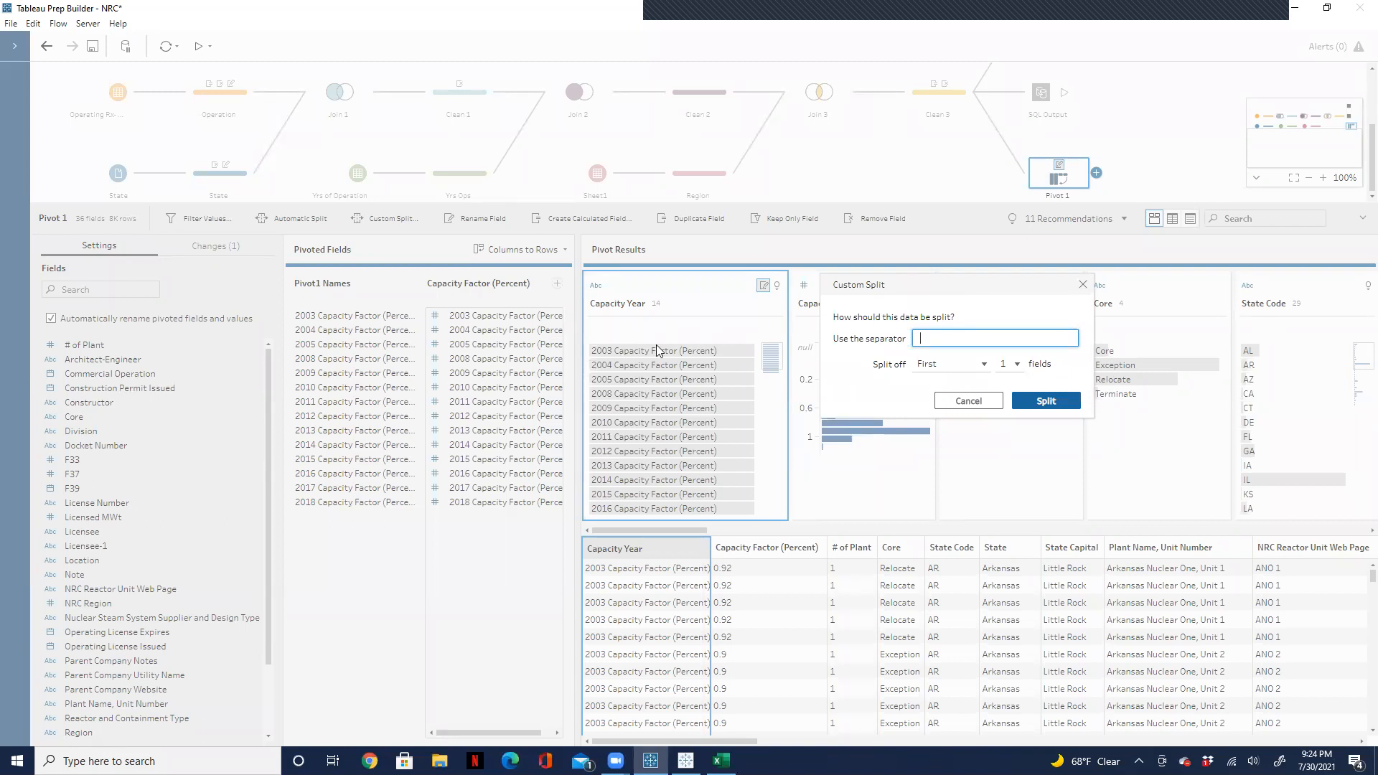
key(BackSpace)
click(1049, 404)
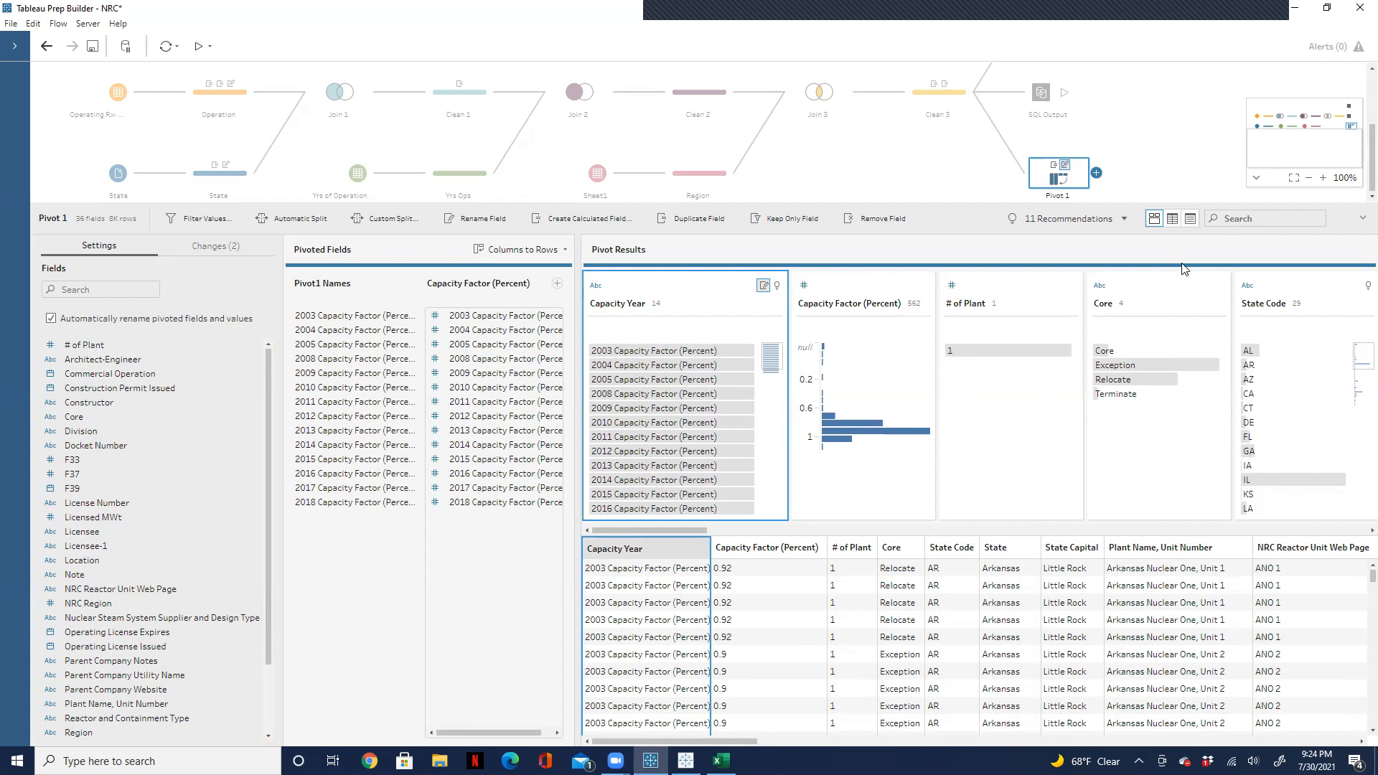
Step: Review the Pivot 1 step's list of changes and search its results for "sp" to examine the new split field
click(1235, 222)
text(ca)
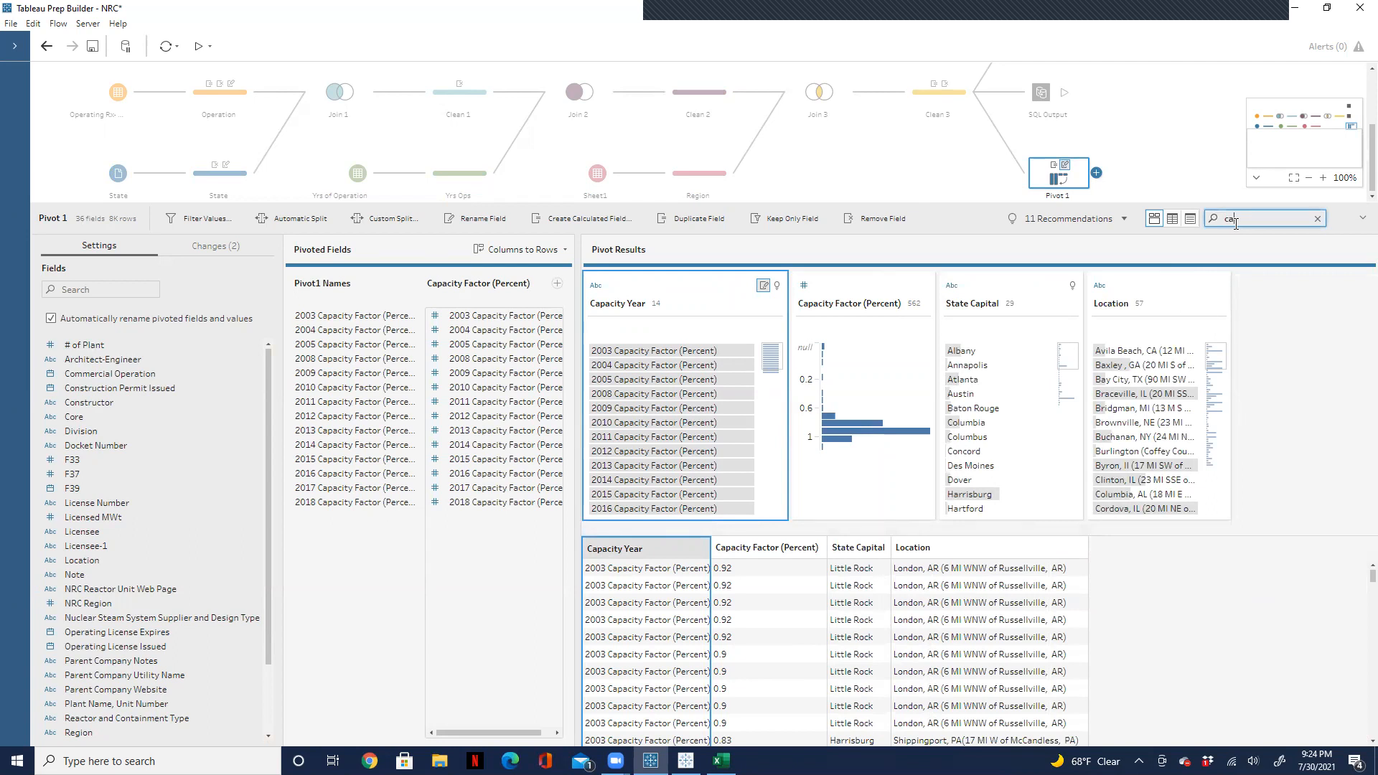
key(BackSpace)
key(BackSpace)
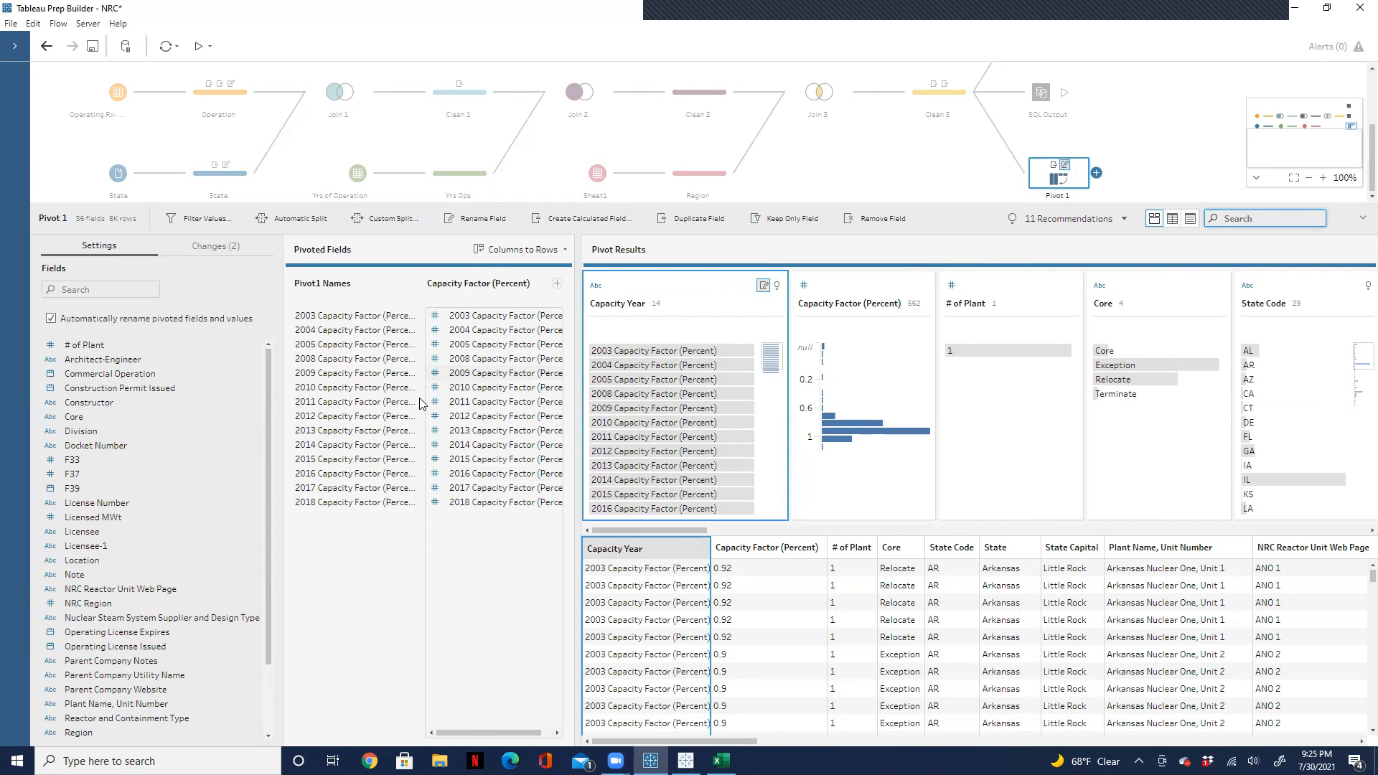
click(219, 247)
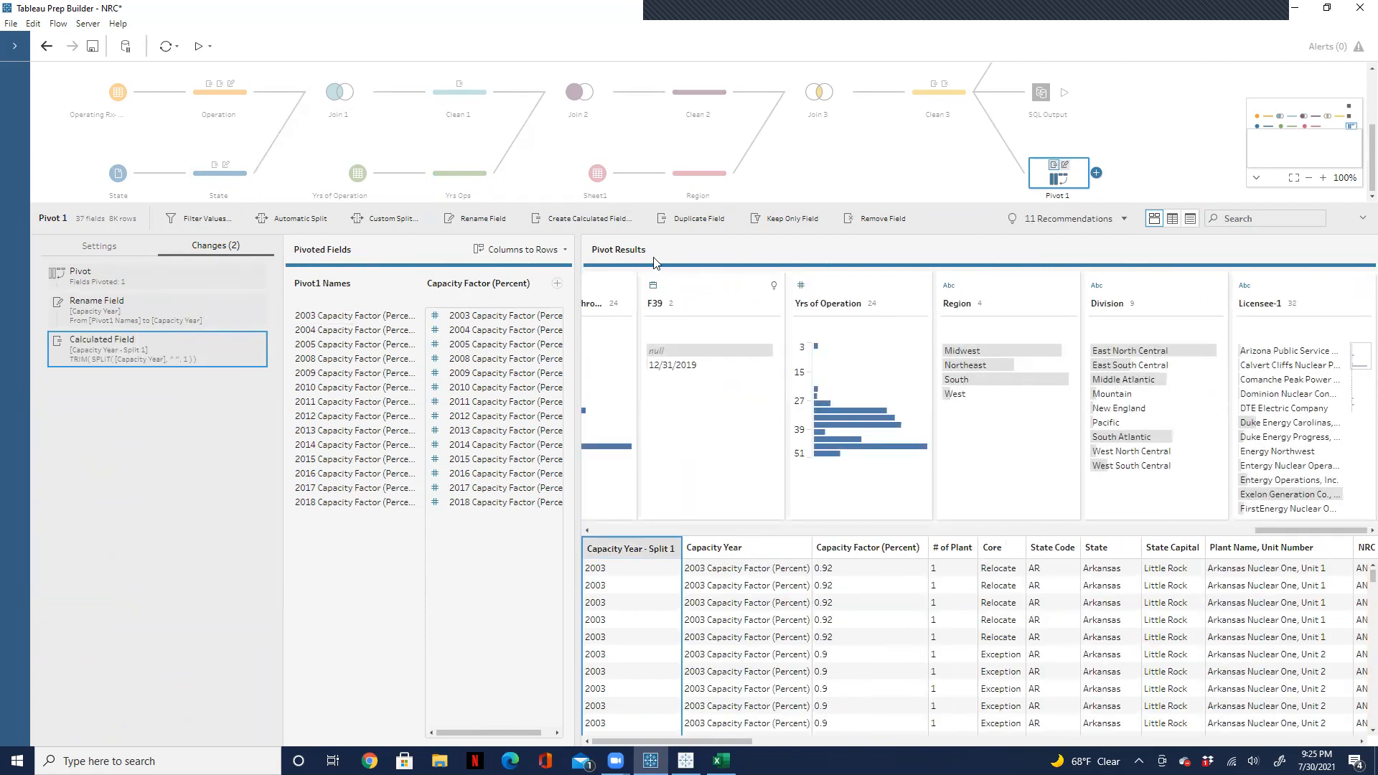
click(1248, 220)
text(sp)
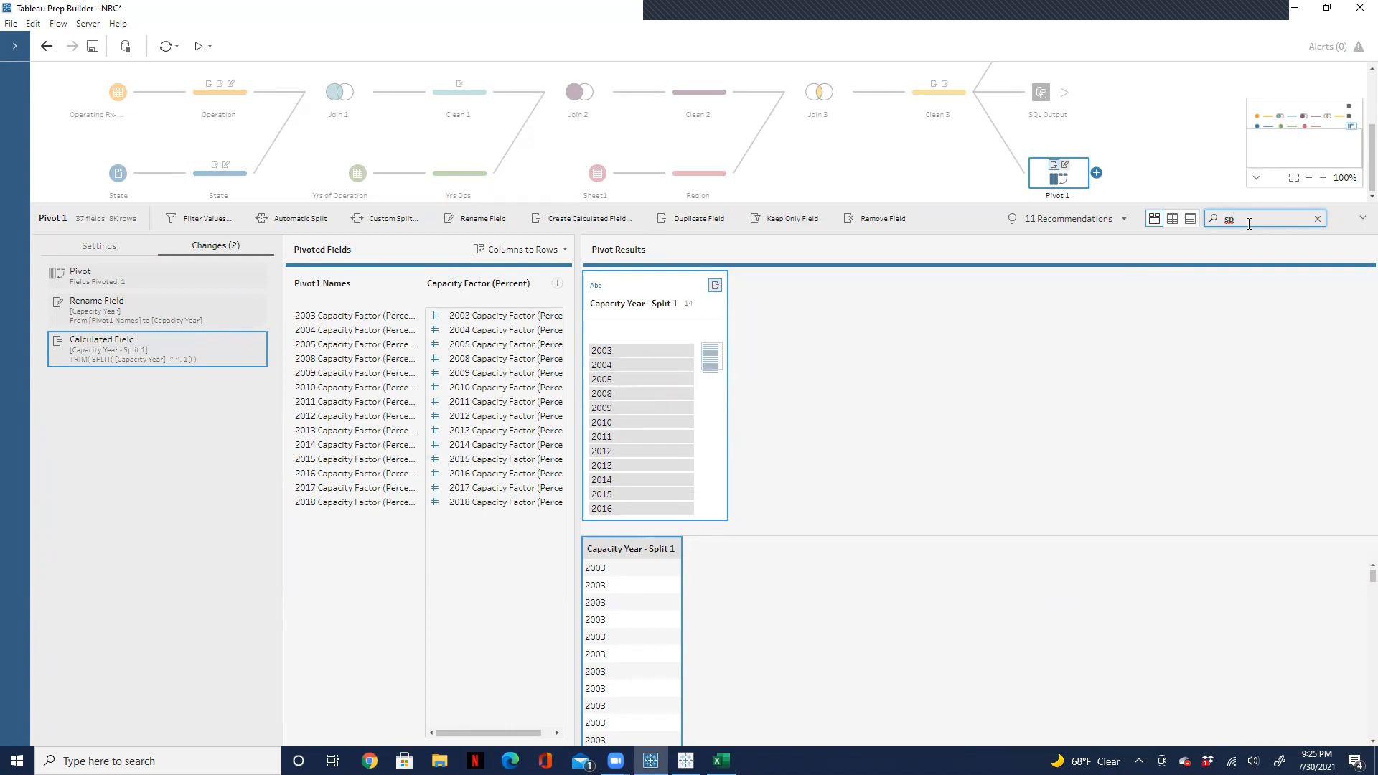
Step: Search the pivot results for "capa" and remove the original Capacity Year field that holds the full column names
key(BackSpace)
key(BackSpace)
text(capa)
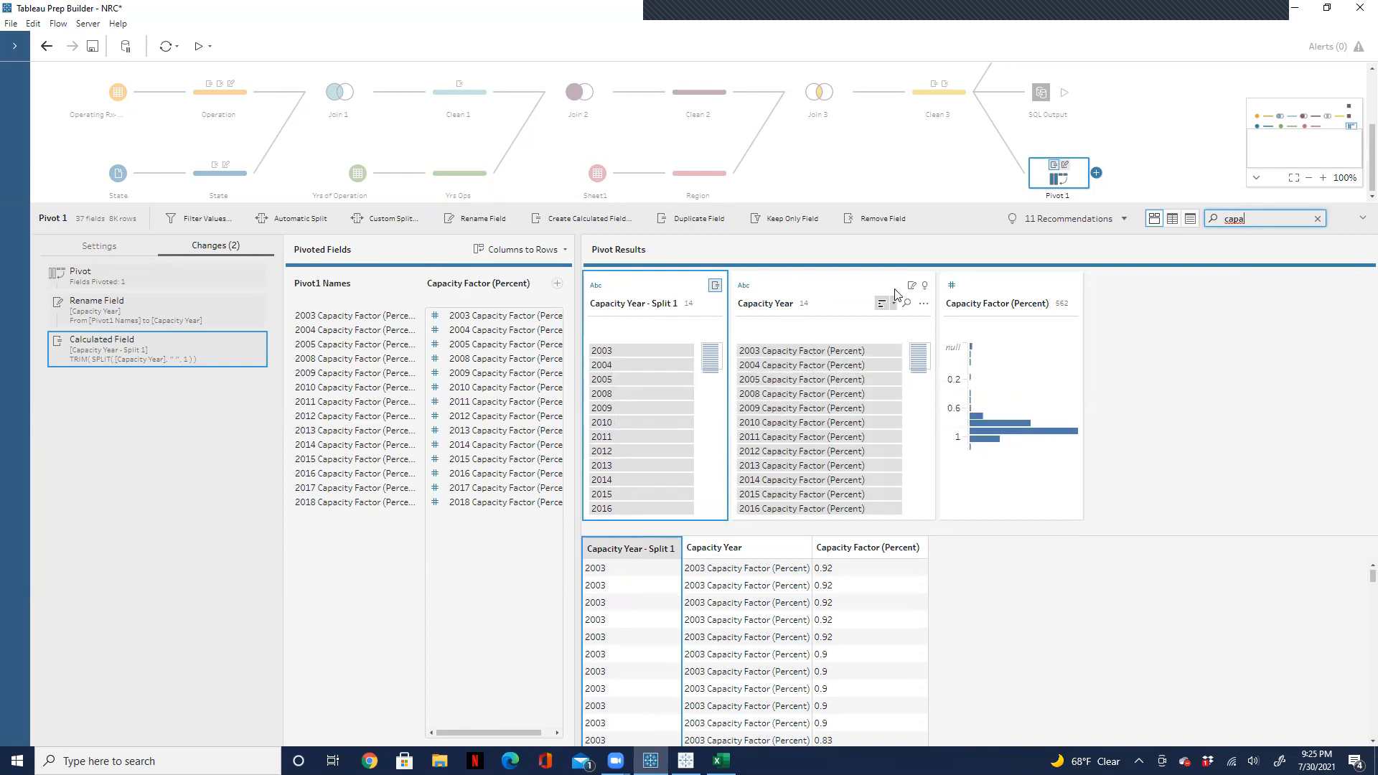
click(924, 305)
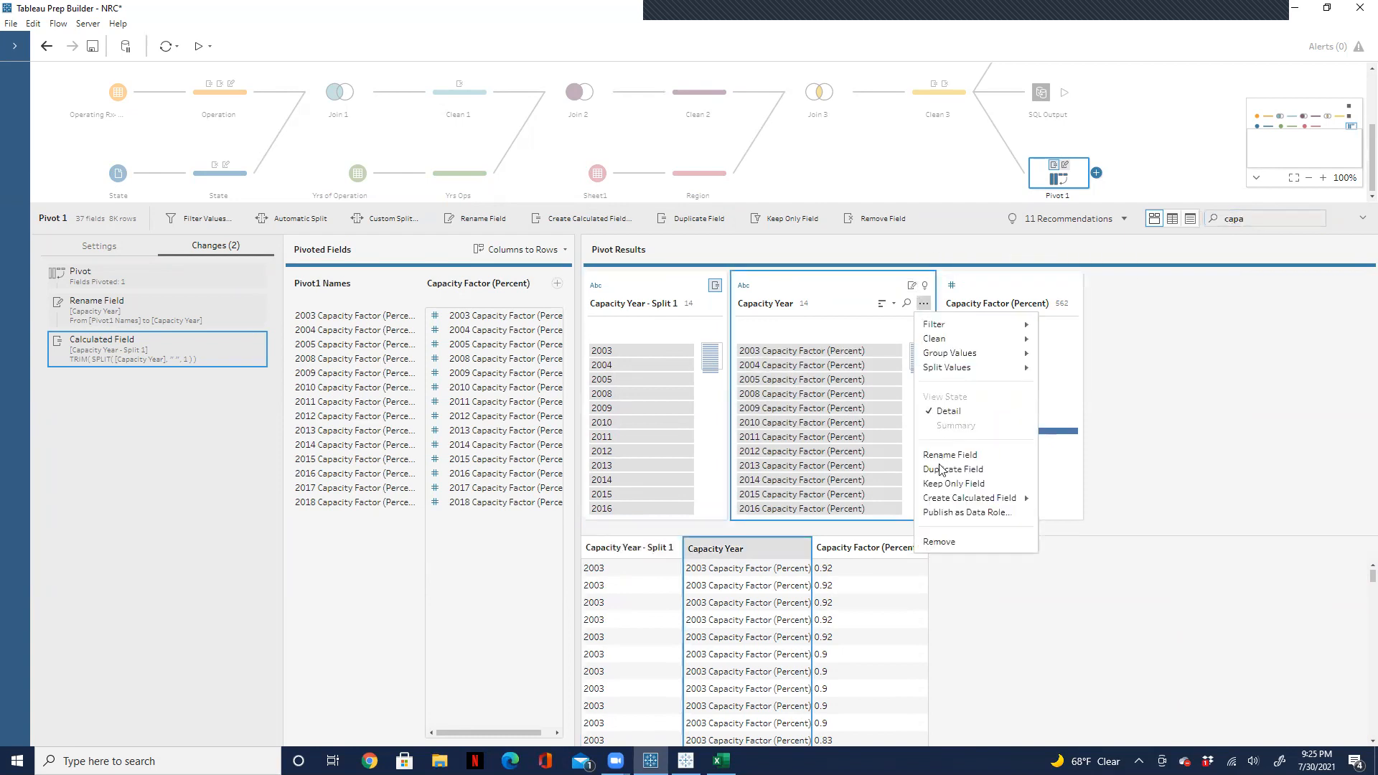
click(954, 541)
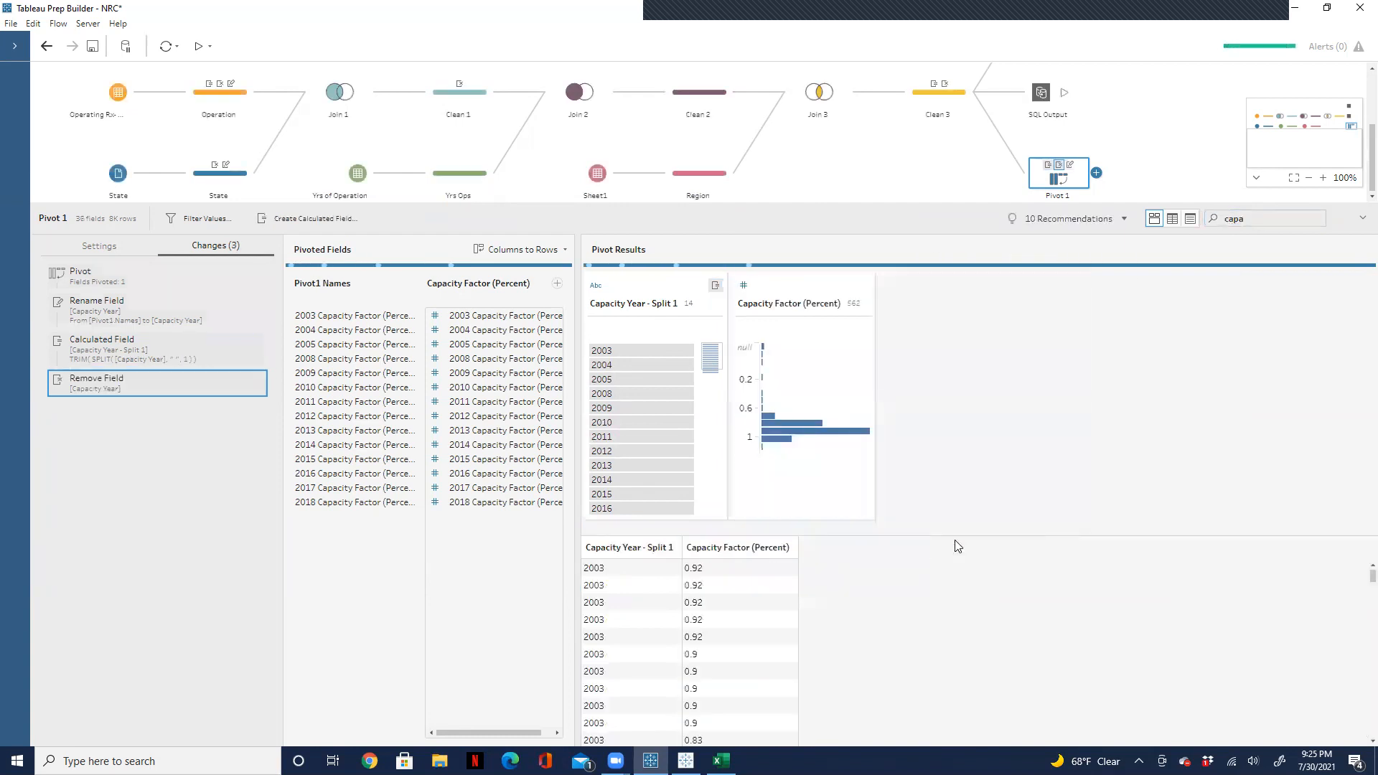
Step: Rename the Capacity Year - Split 1 field as Capacity Year
double_click(622, 304)
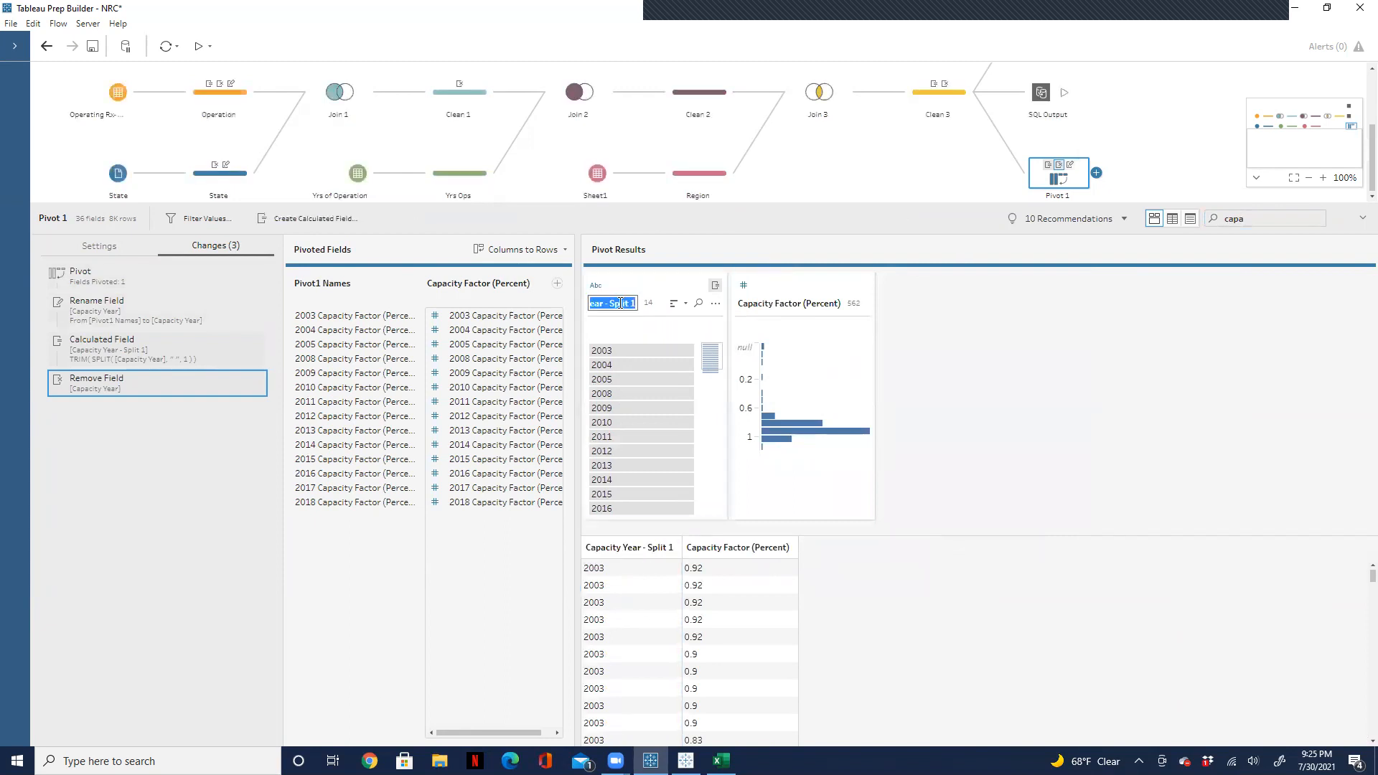
key(Right)
key(BackSpace)
key(BackSpace)
key(BackSpace)
key(BackSpace)
key(BackSpace)
key(BackSpace)
key(BackSpace)
key(BackSpace)
key(BackSpace)
key(BackSpace)
key(Return)
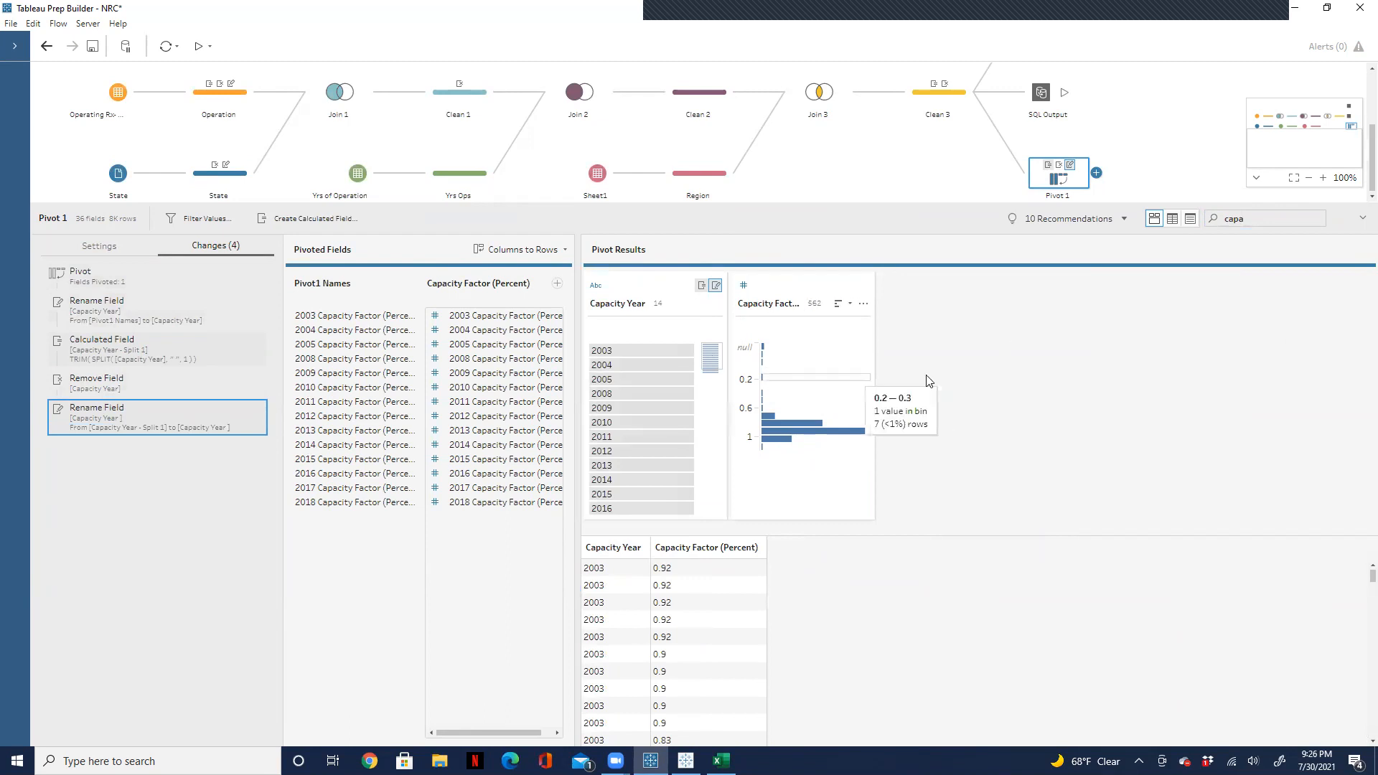
Step: Add a clean step after Pivot 1 and enlarge the flow area to show the whole flow
click(1097, 173)
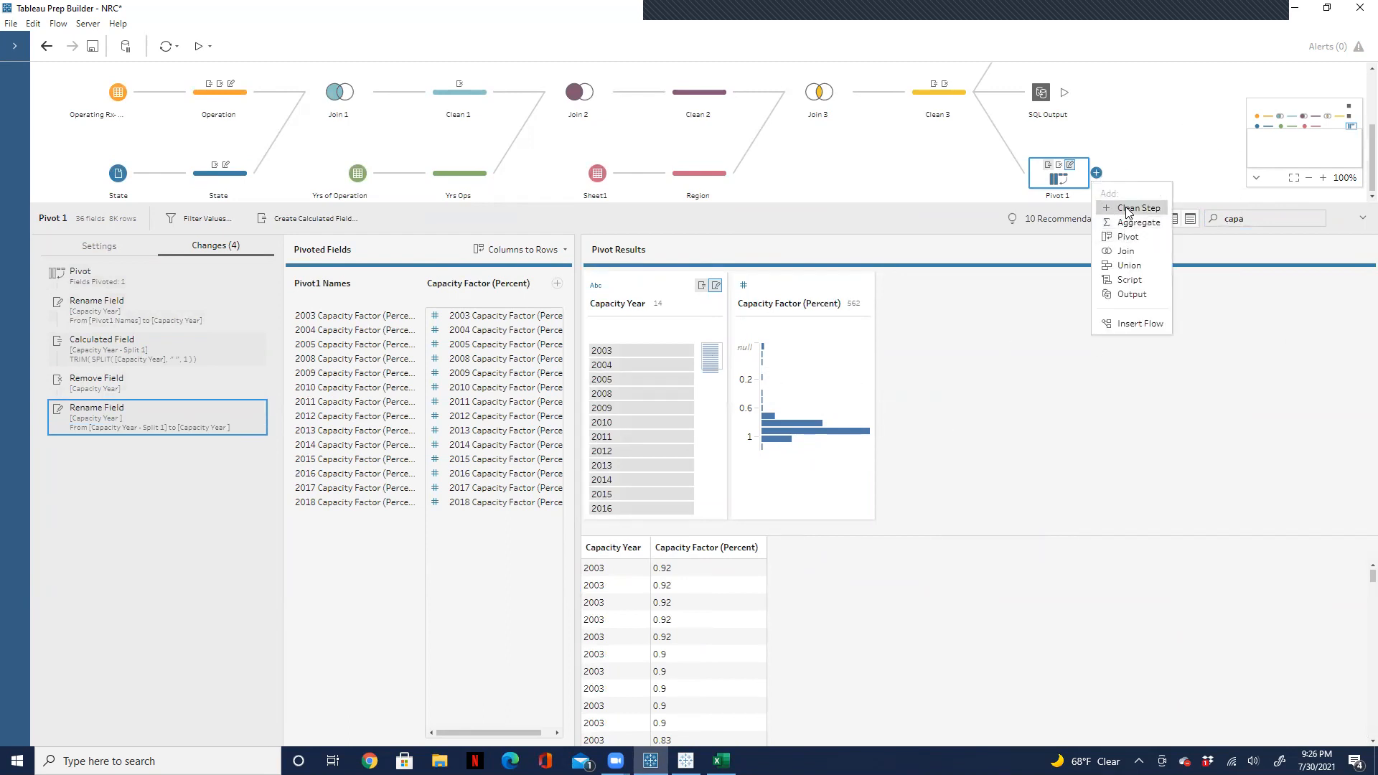
click(1127, 210)
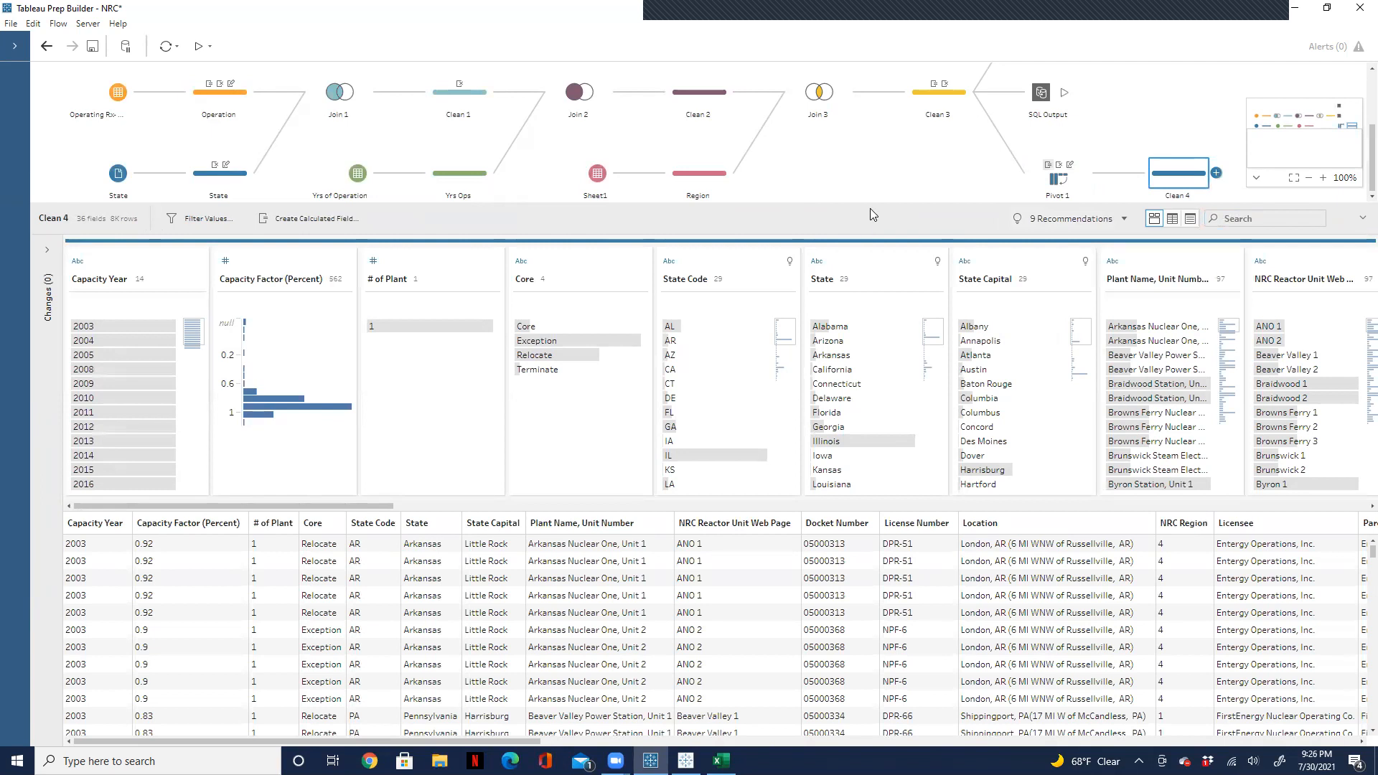
drag(871, 205, 852, 424)
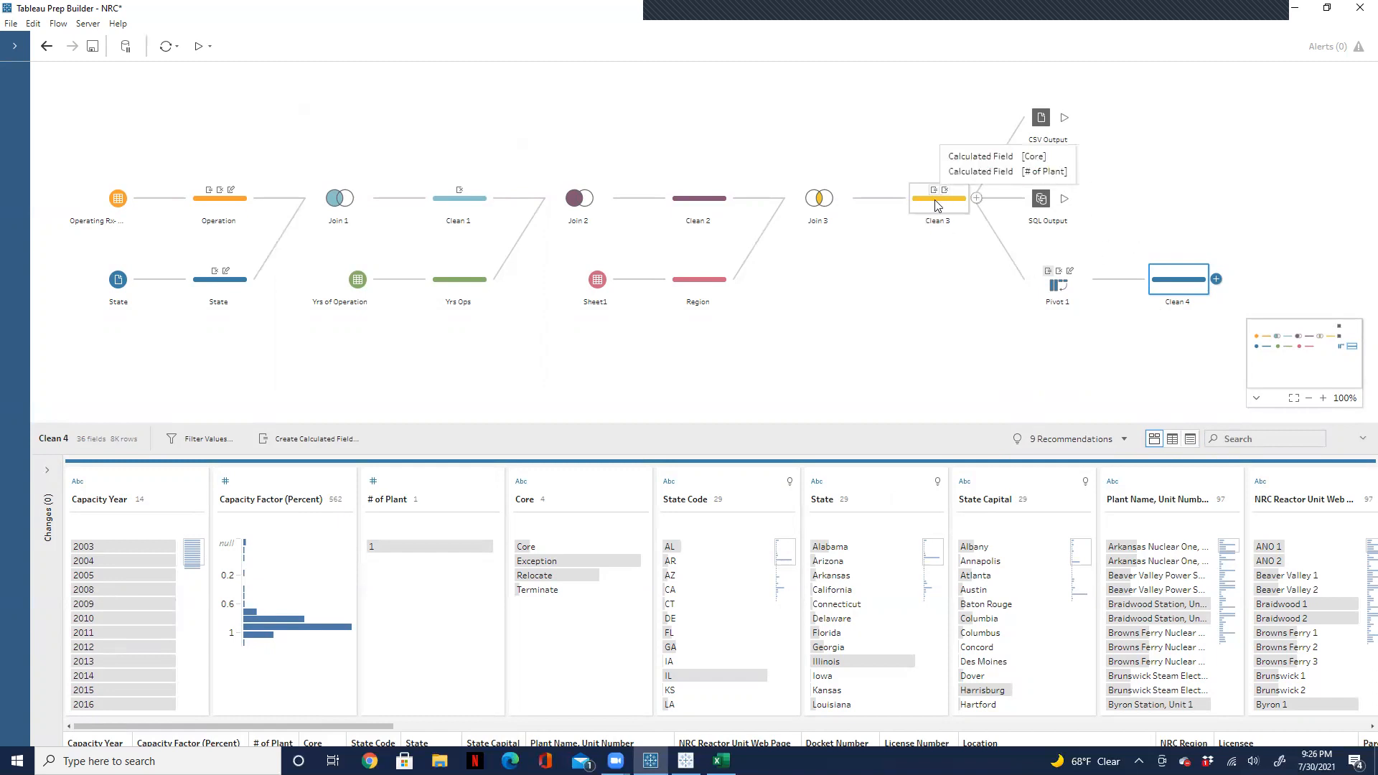
Step: Select the Clean 3 step and expand its list of changes to examine the Core and # of Plant calculated fields
mouse_move(934, 191)
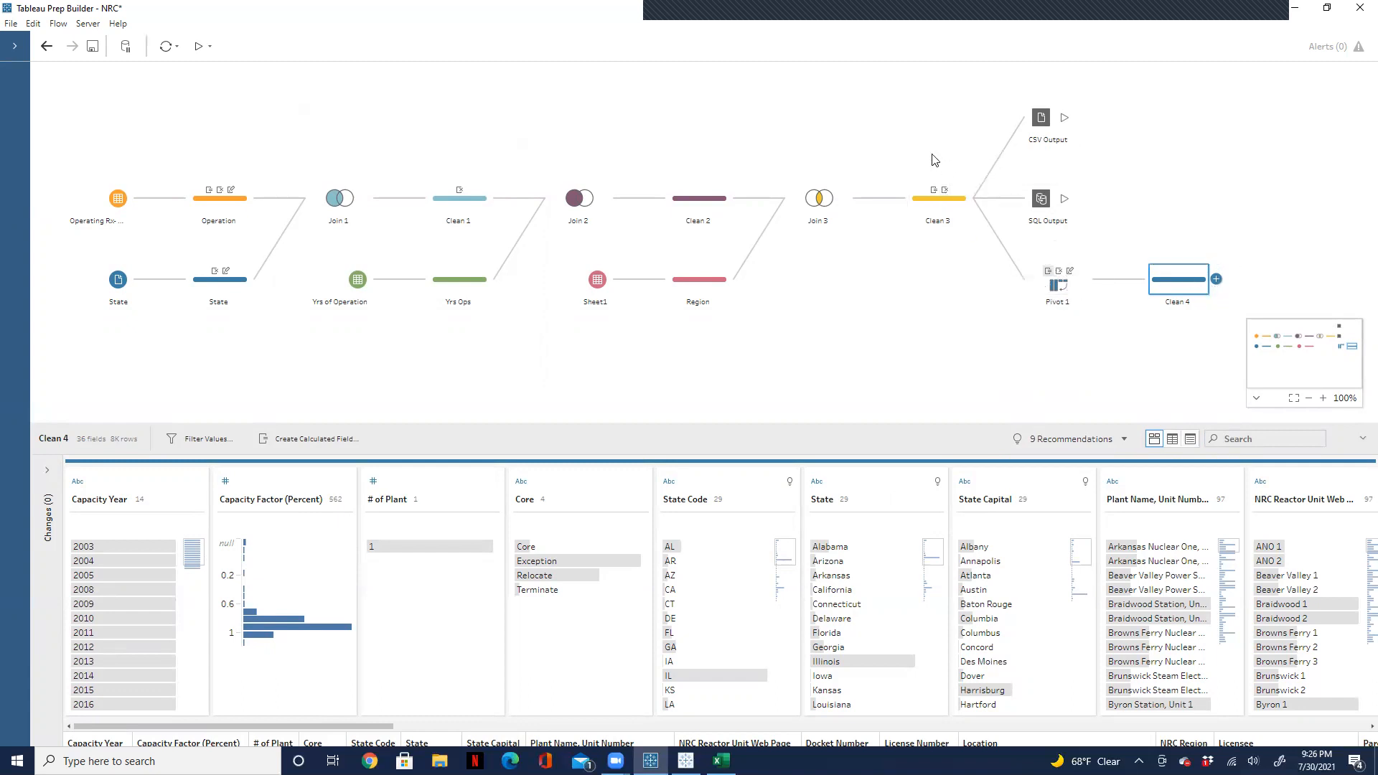
click(926, 207)
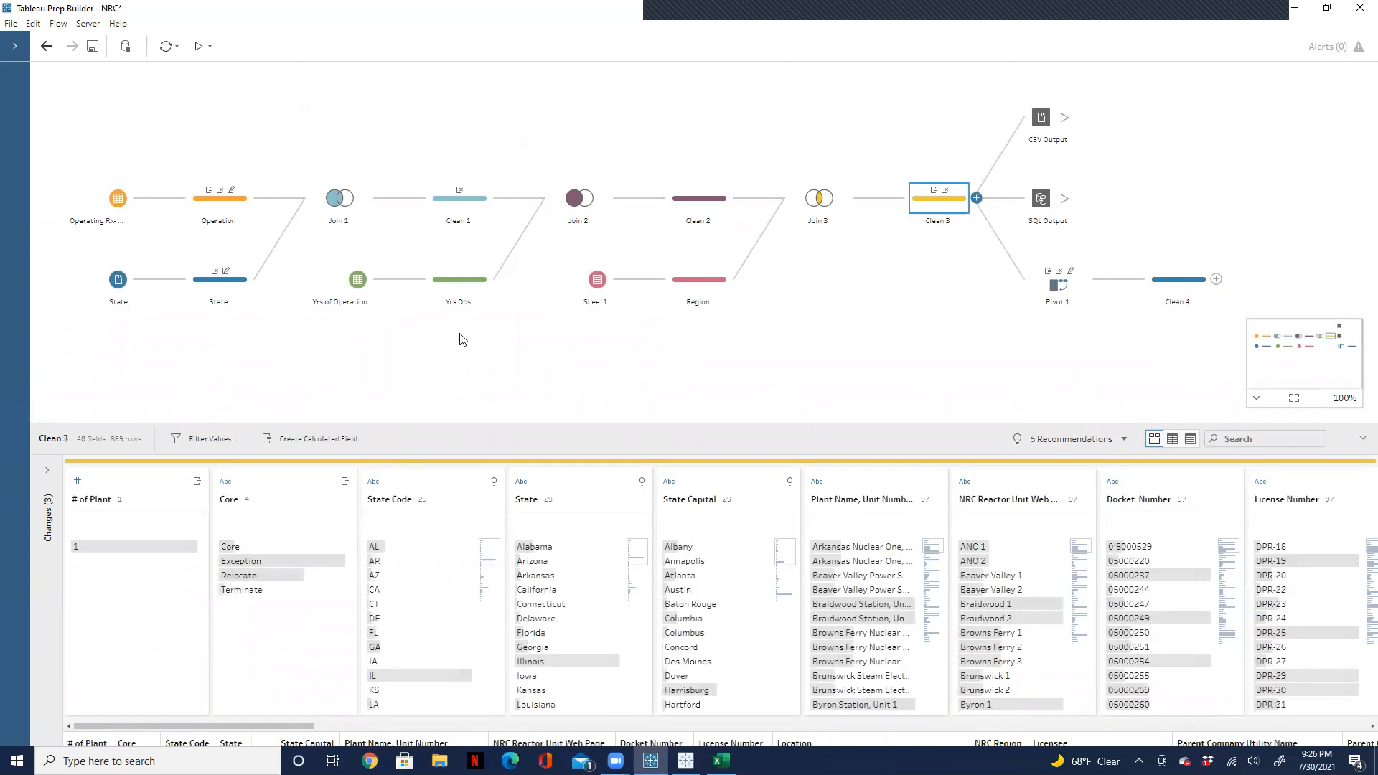
click(48, 471)
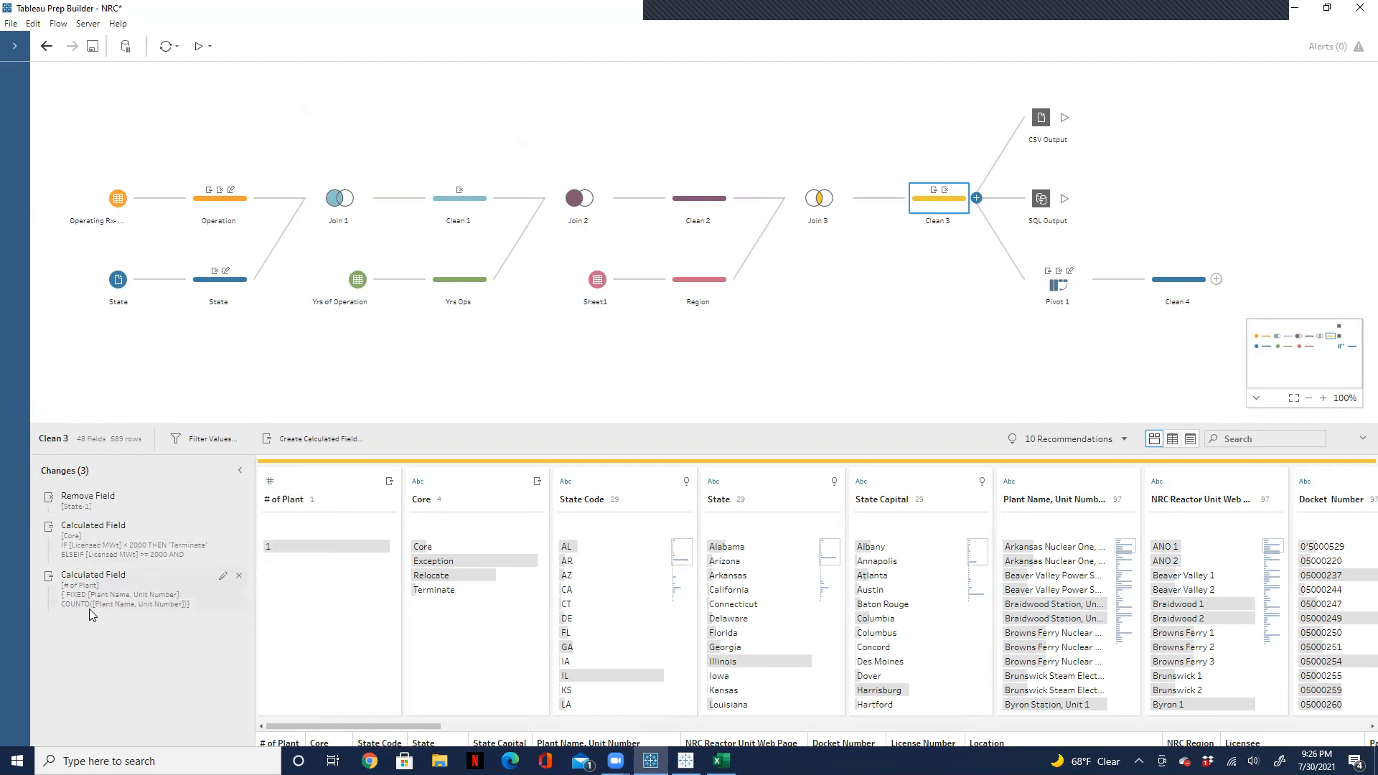
Step: Copy the Core calculated field change from Clean 3 and paste it into the changes of Clean 4
right_click(121, 540)
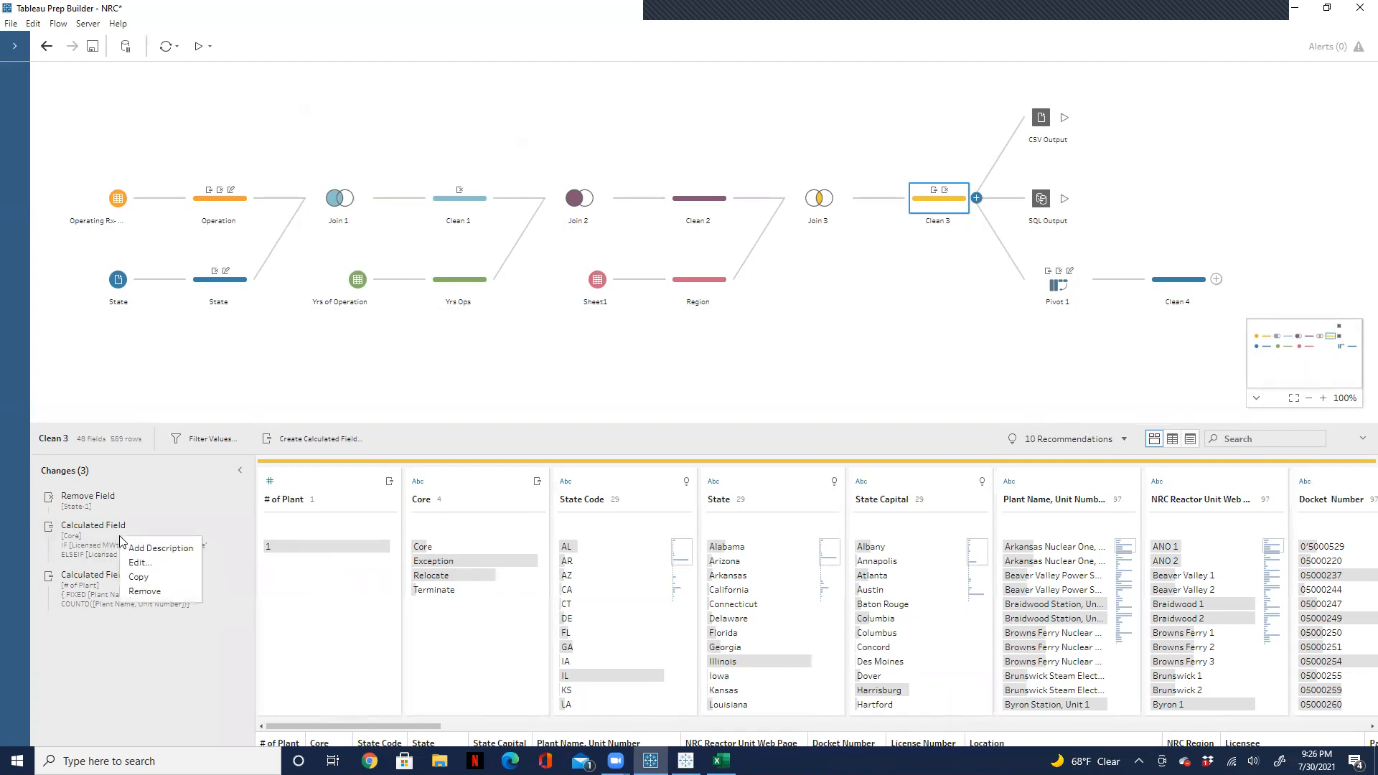
click(141, 577)
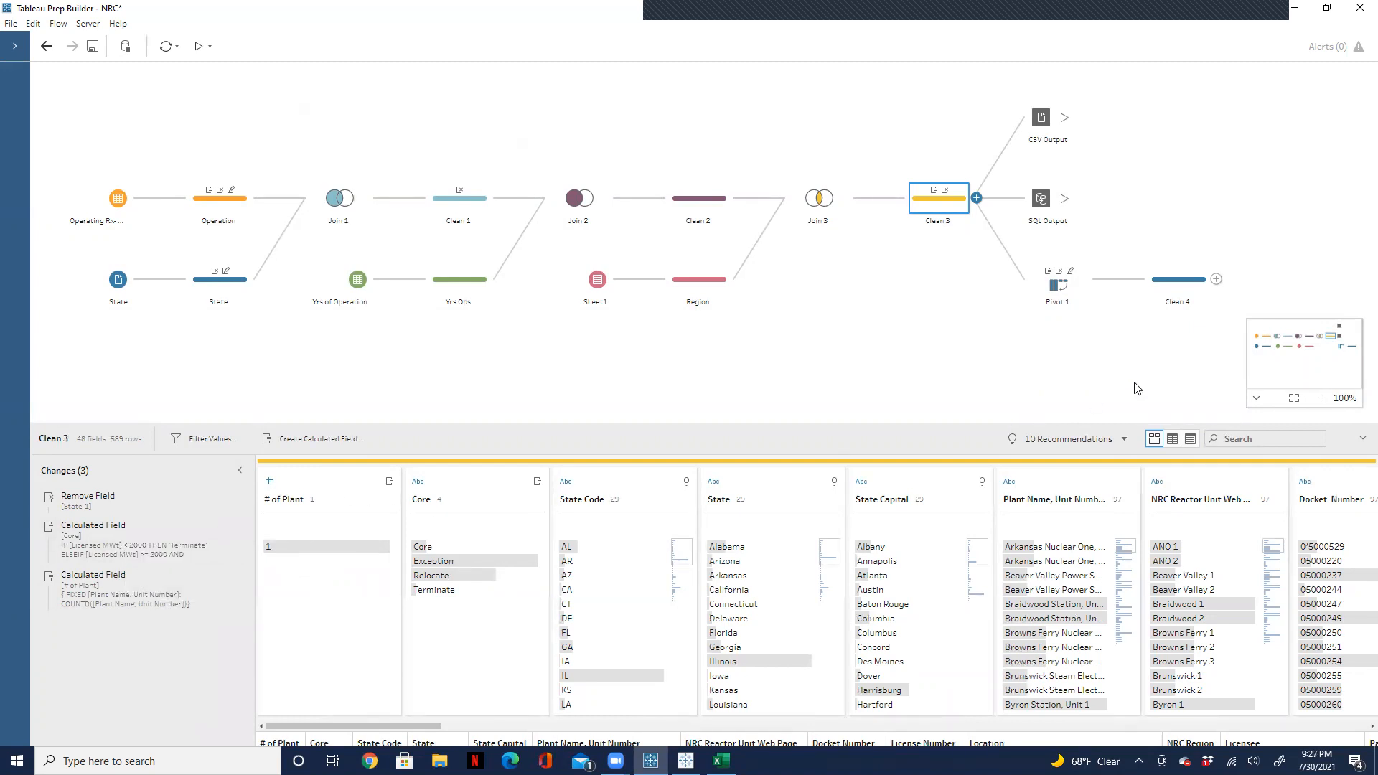
click(1177, 286)
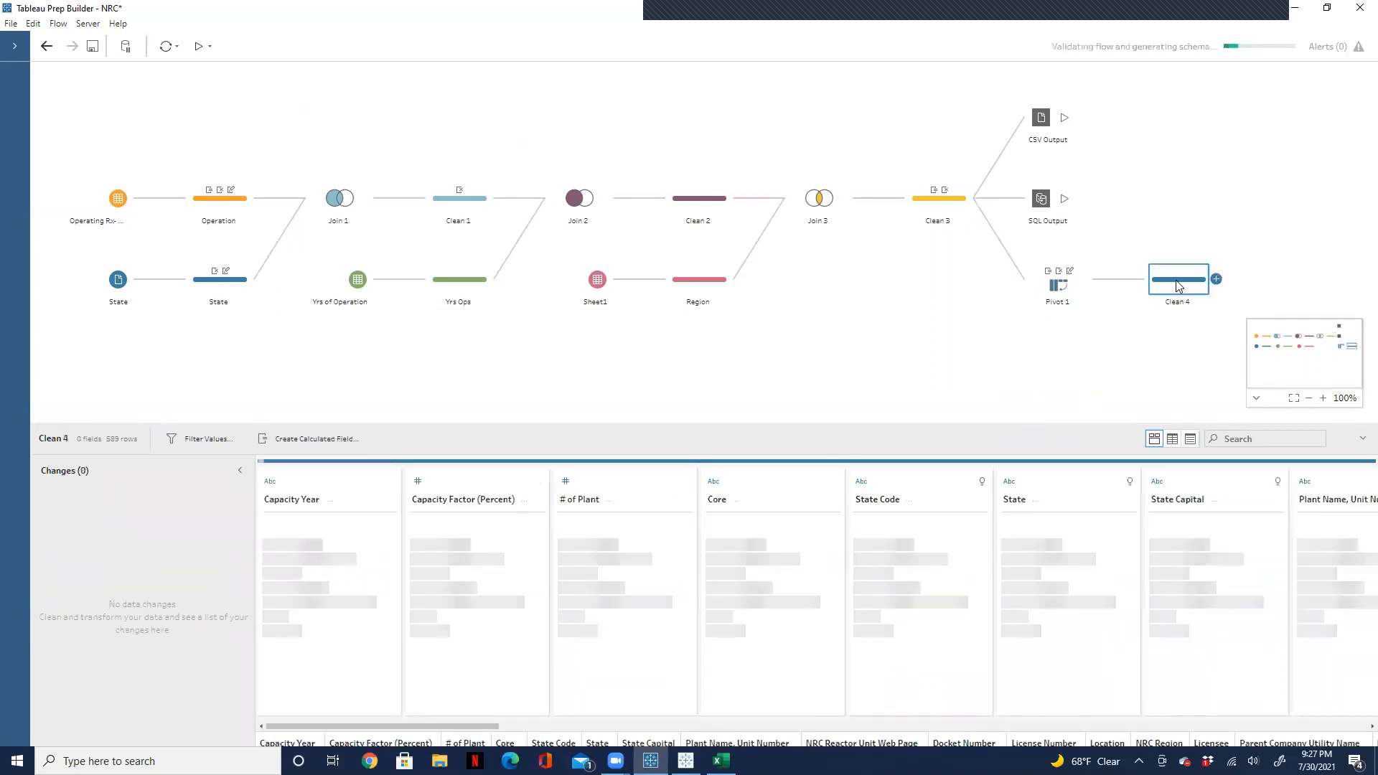
right_click(86, 554)
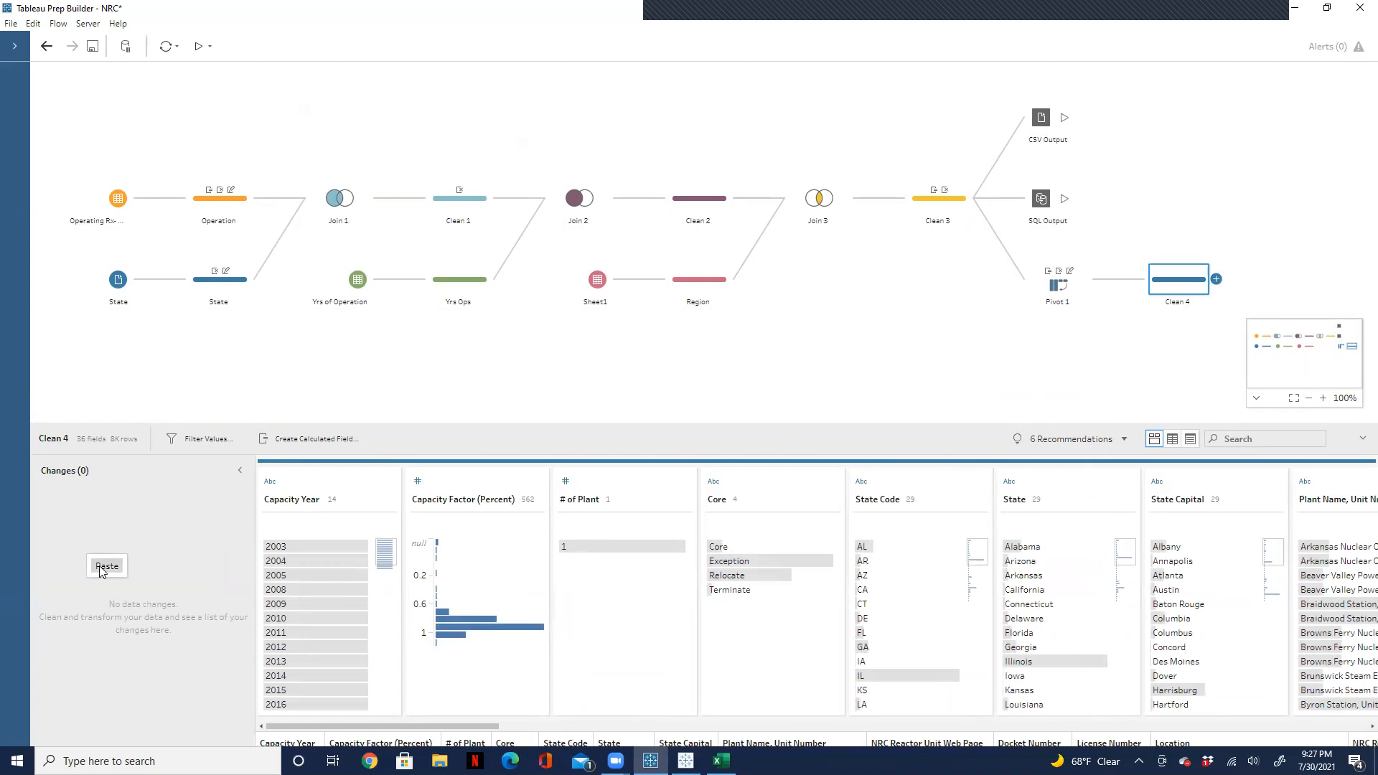
click(101, 568)
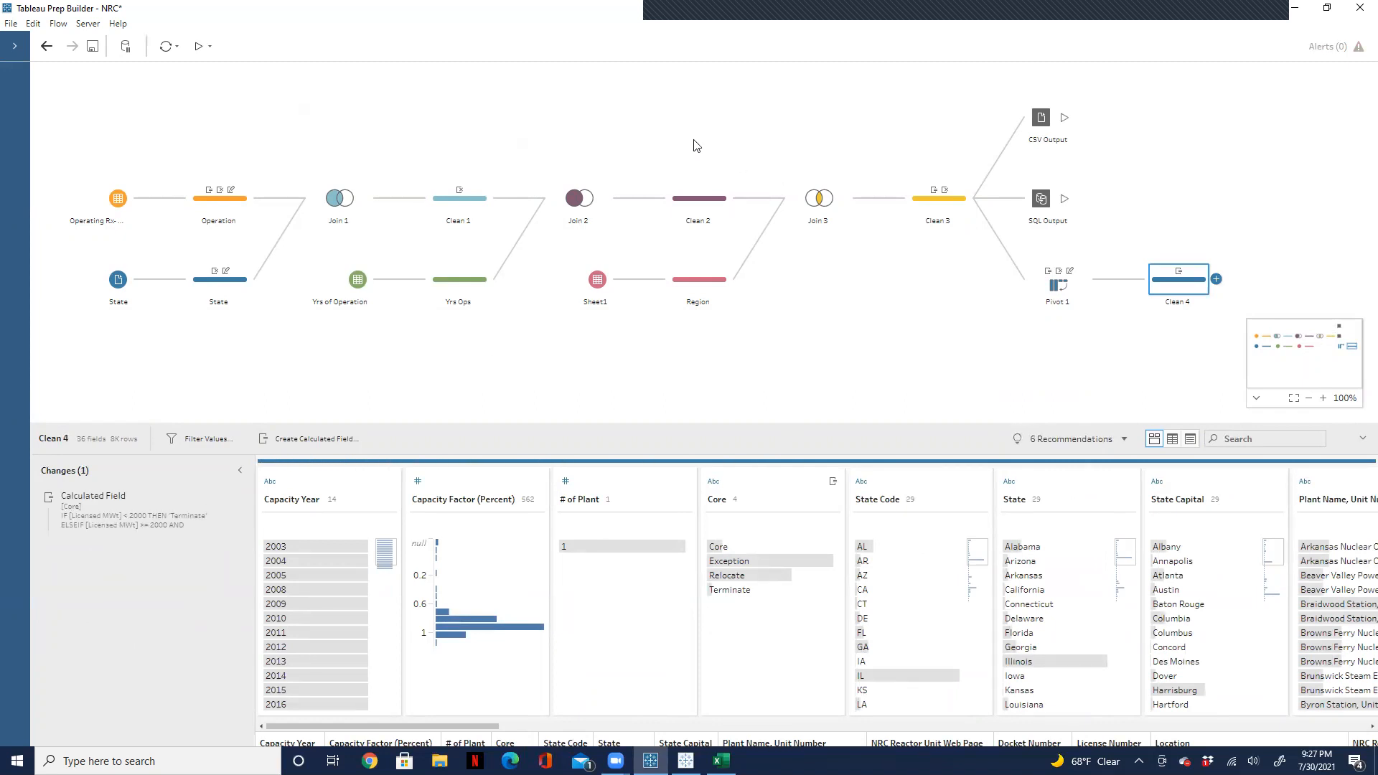
click(942, 198)
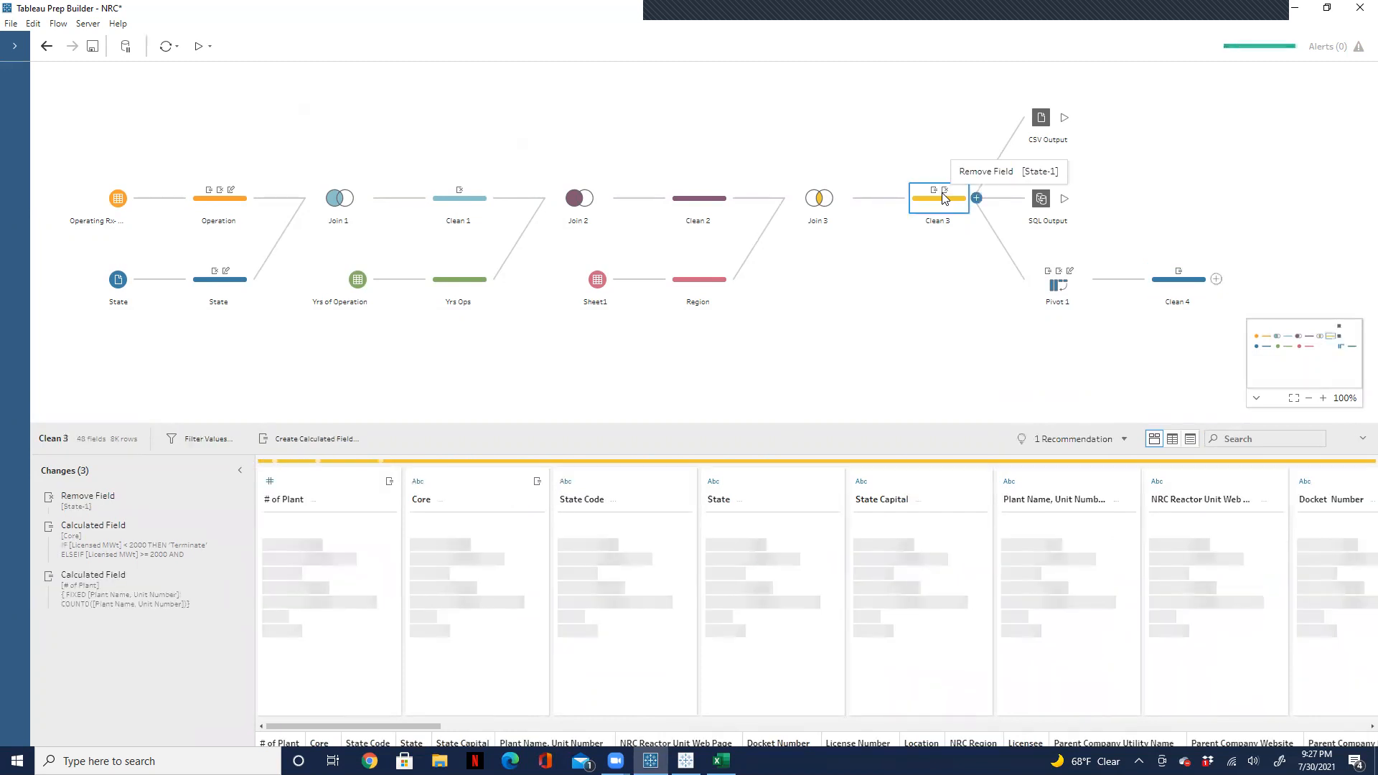
right_click(91, 587)
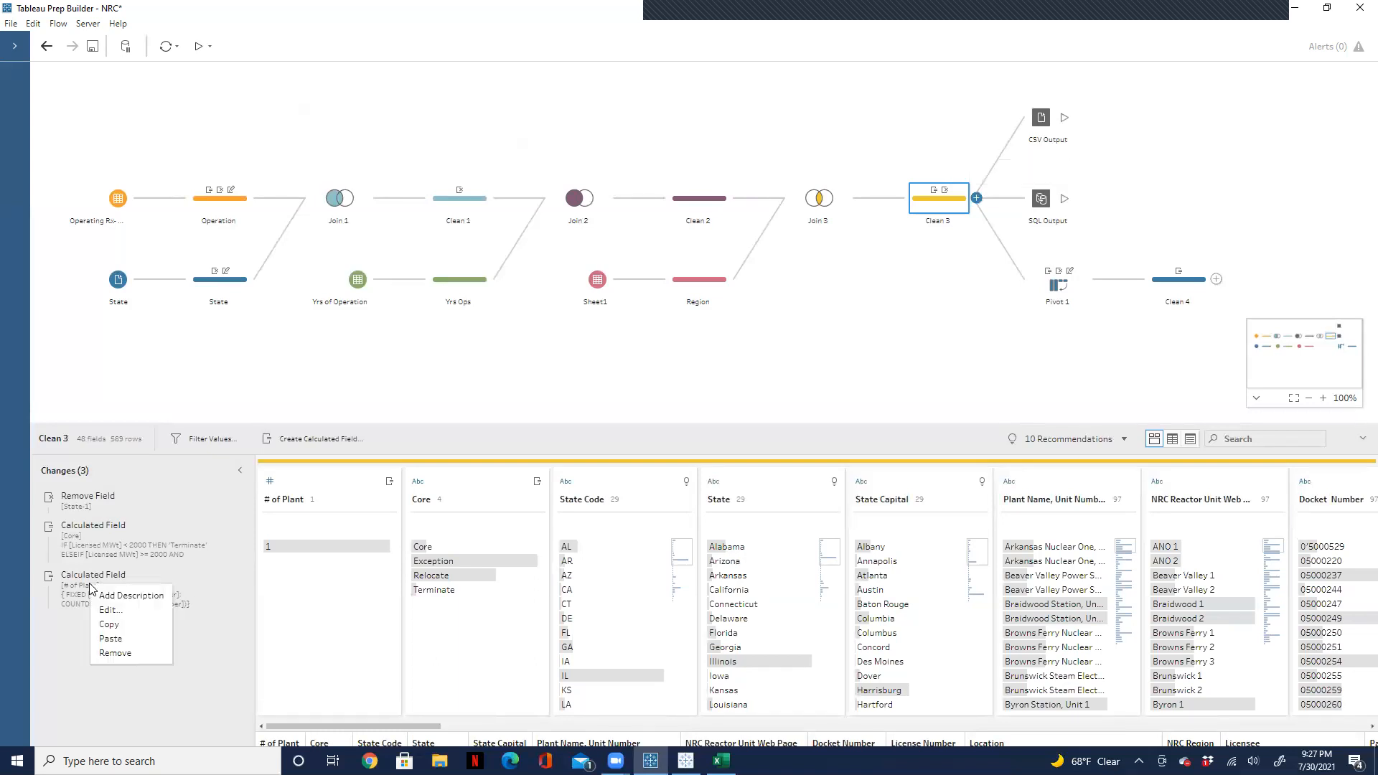
click(112, 638)
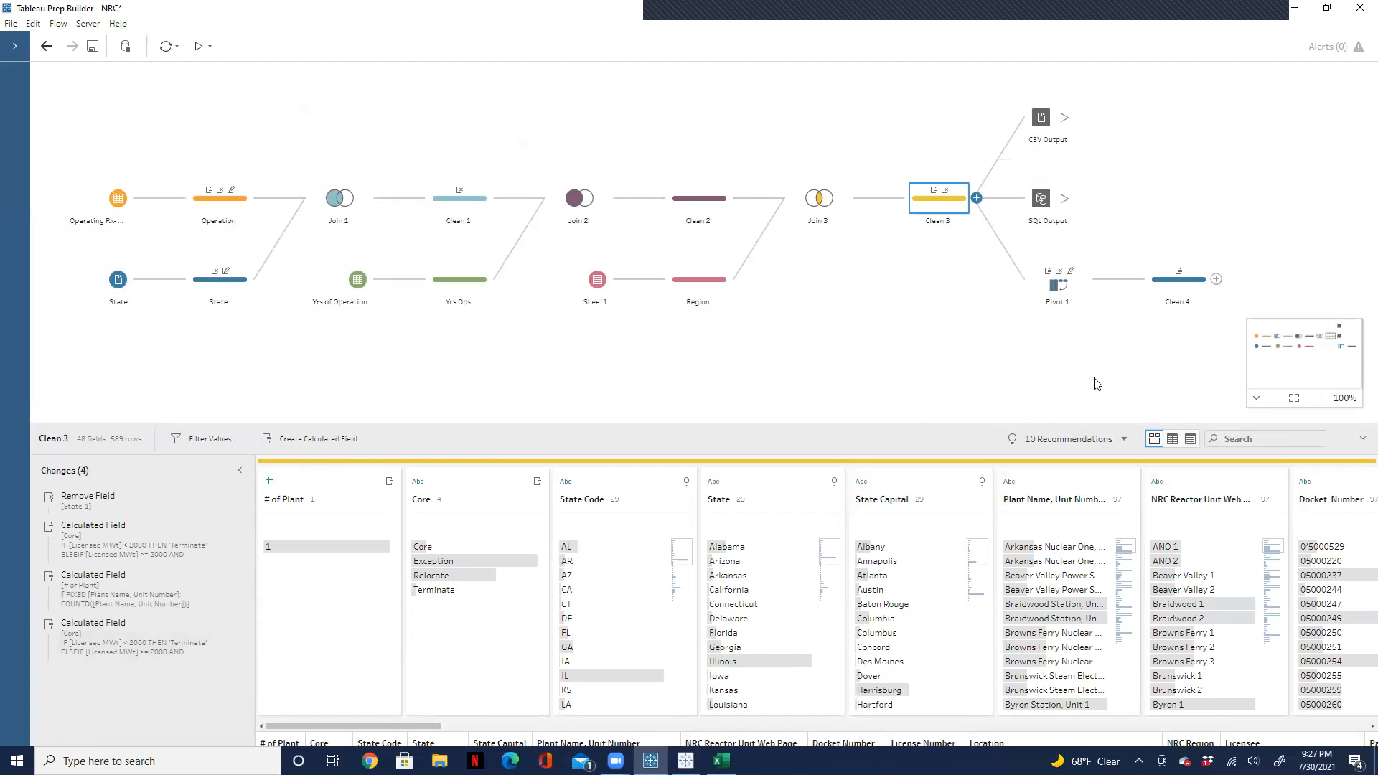
key(ctrl+z)
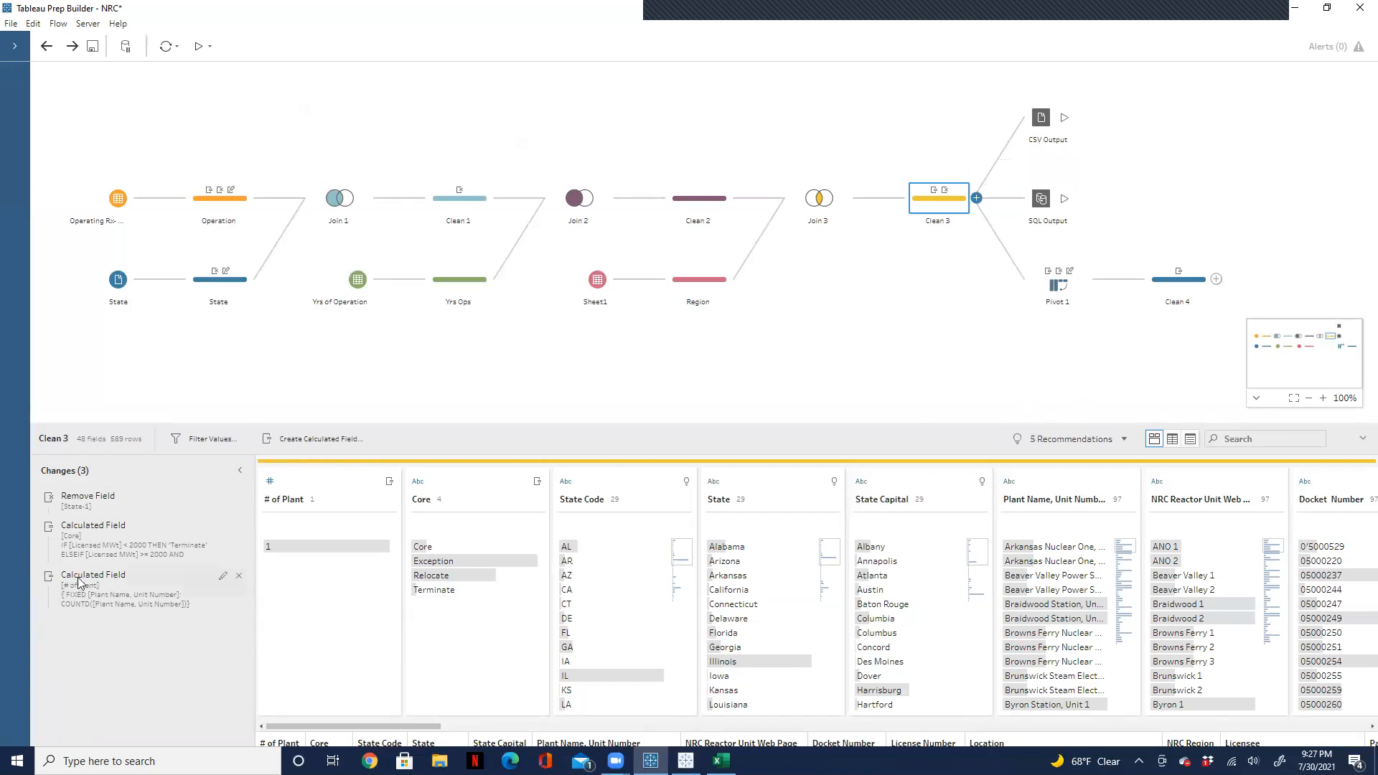
Step: Copy the # of Plant calculated field change from Clean 3 and paste it into the changes of Clean 4
right_click(85, 590)
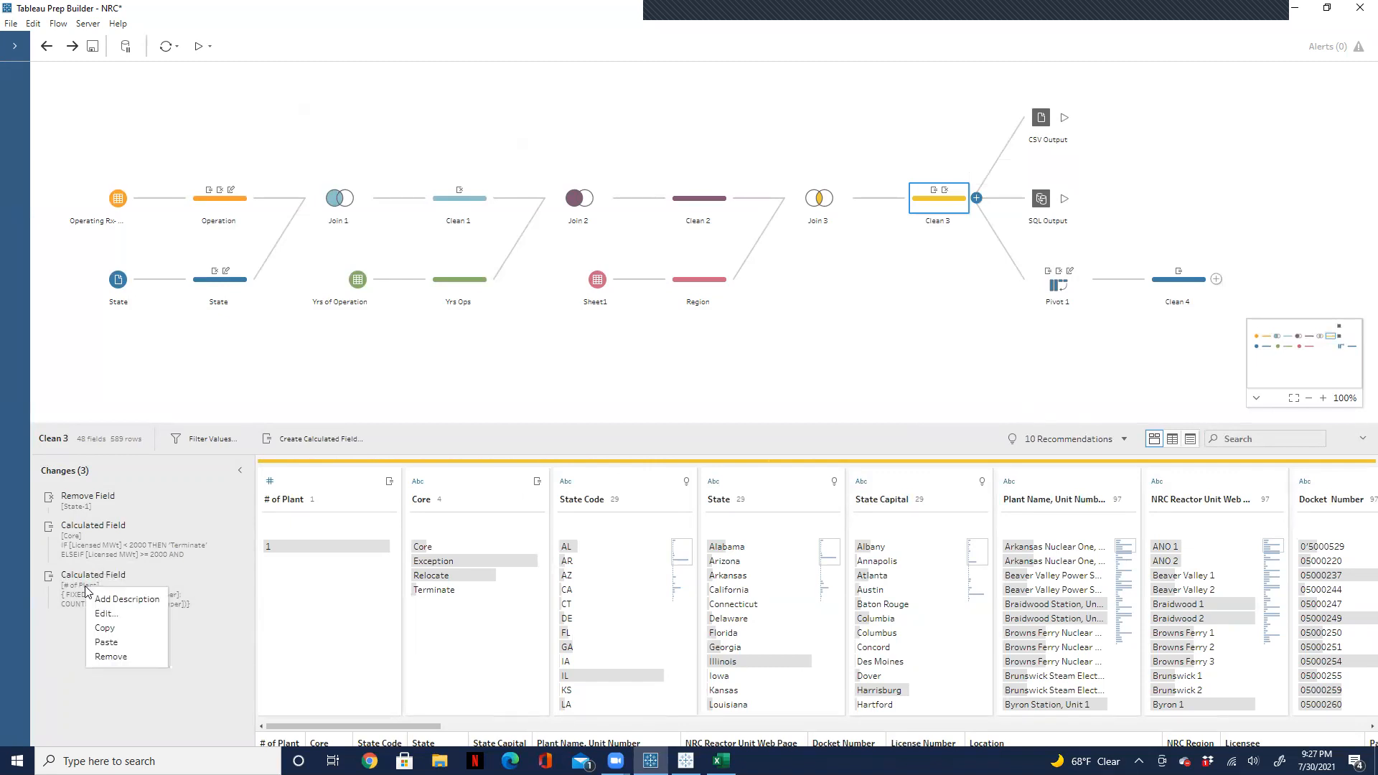
click(106, 628)
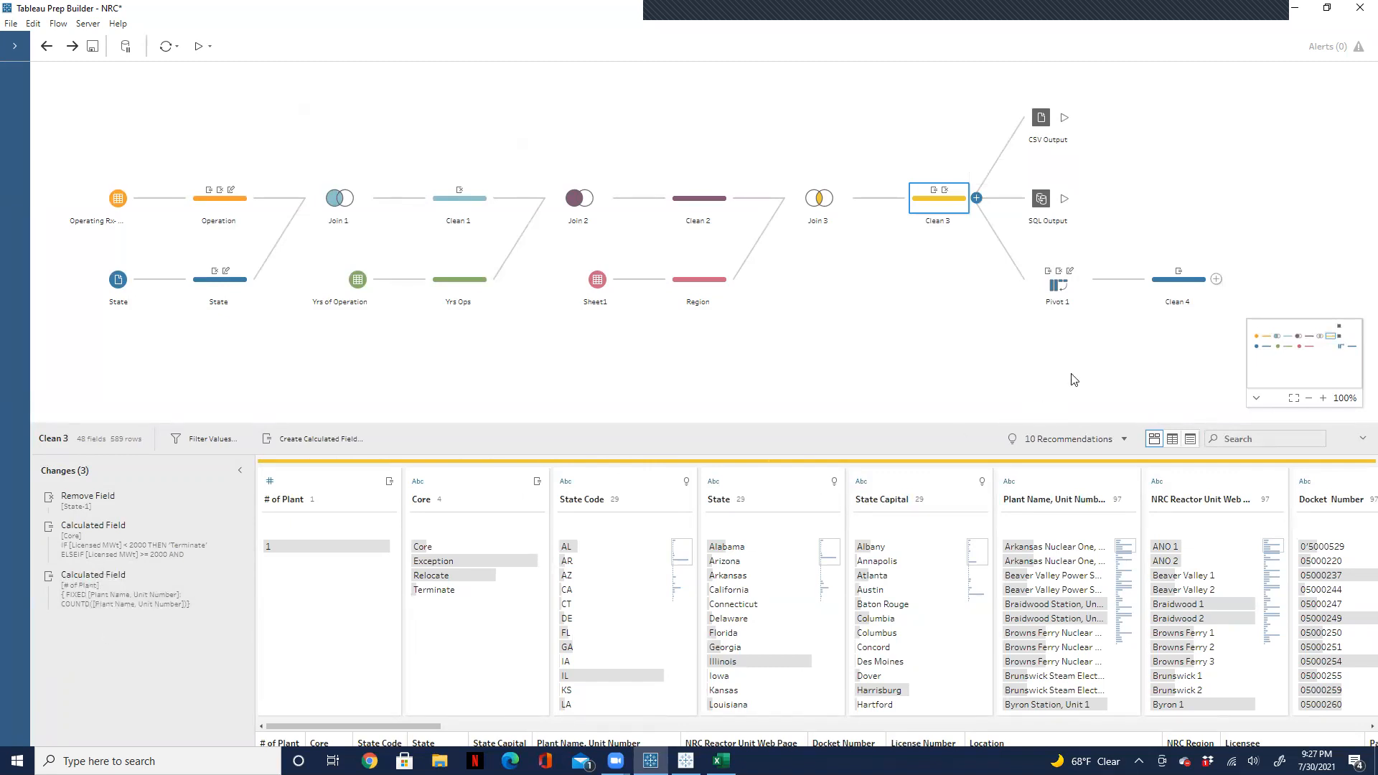
click(1170, 286)
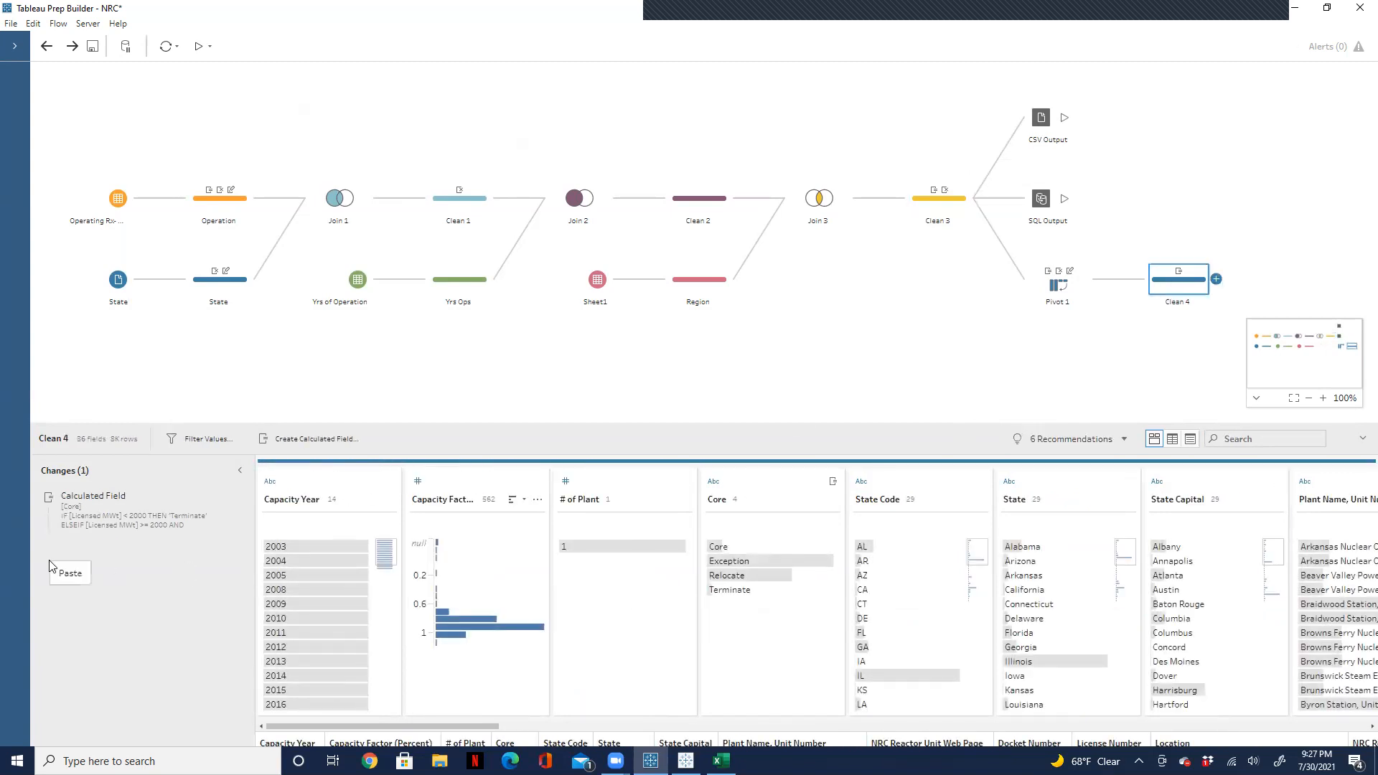
click(68, 574)
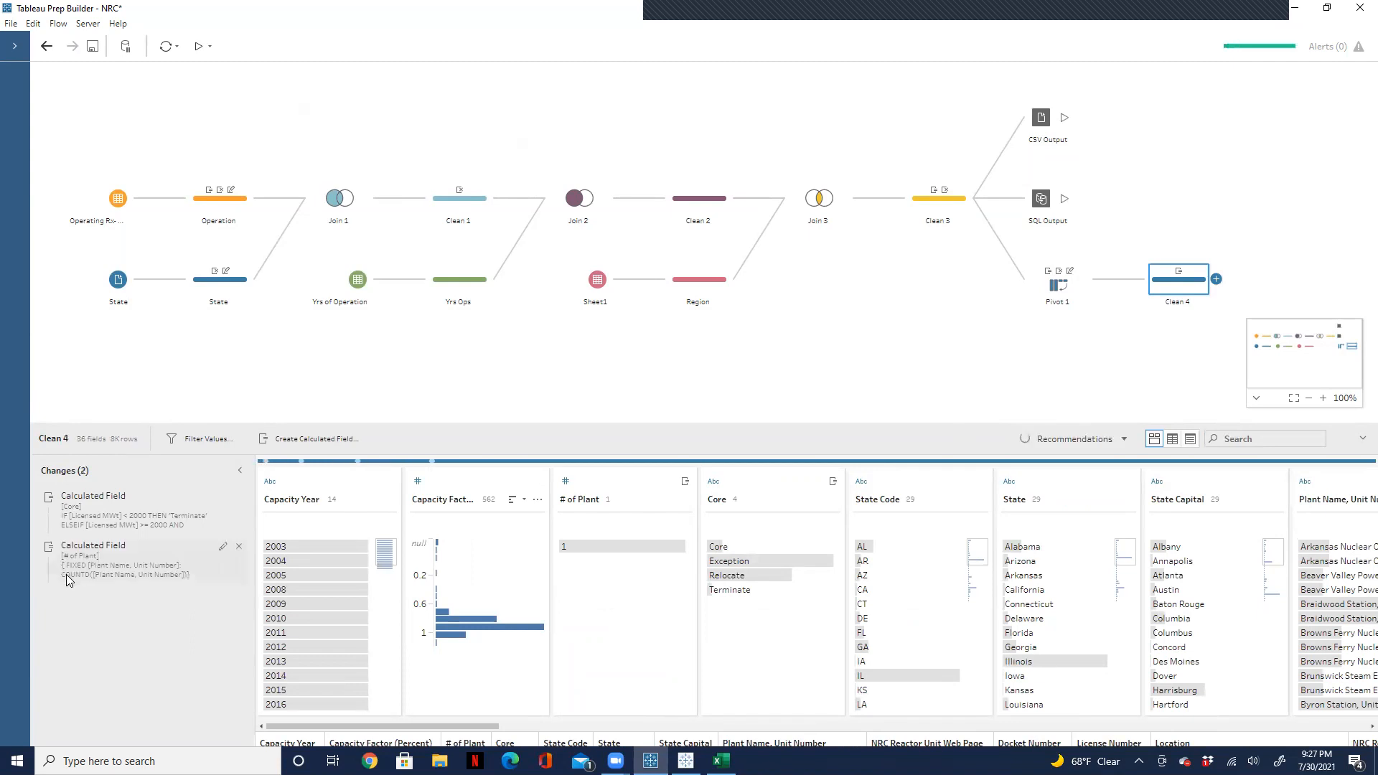
Step: Copy the Remove Field change for State-1 from Clean 3 and paste it into the changes of Clean 4
click(940, 211)
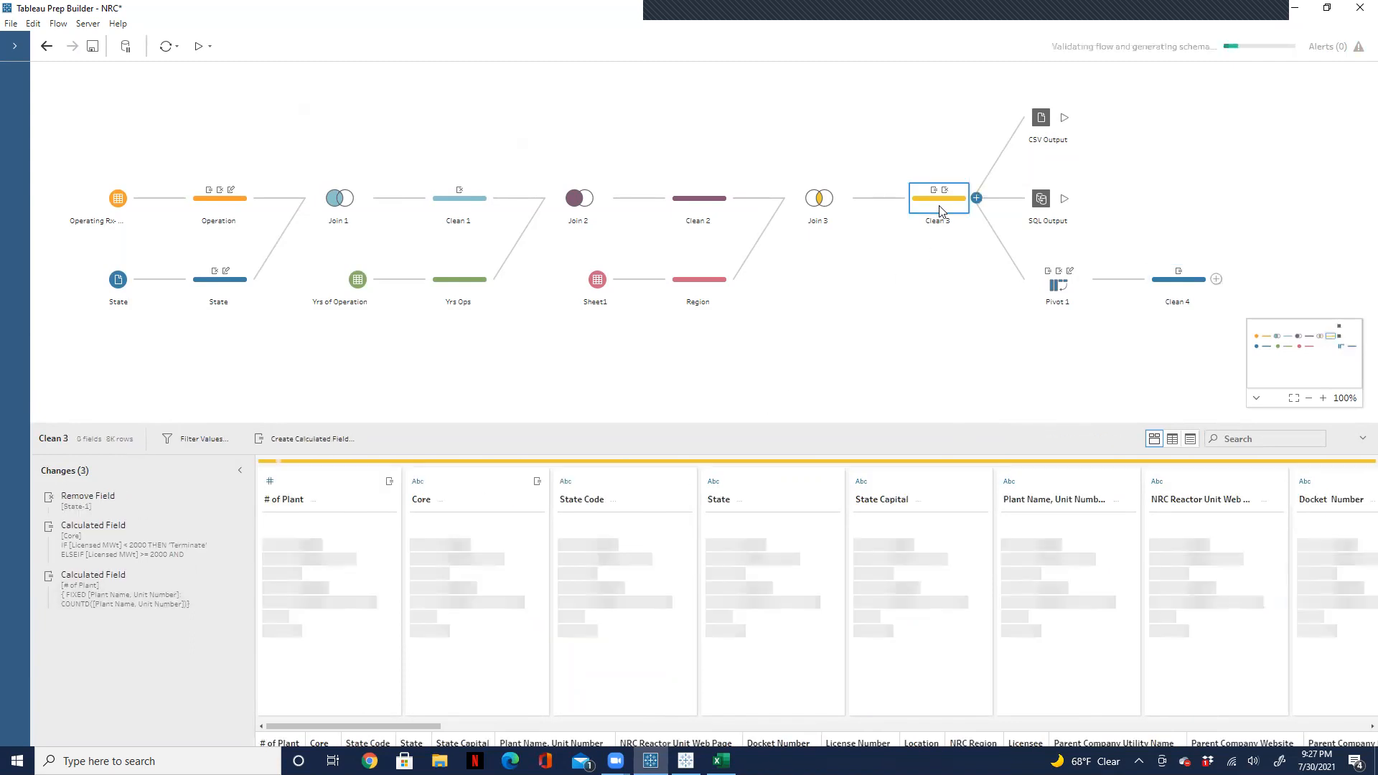
click(105, 508)
right_click(105, 508)
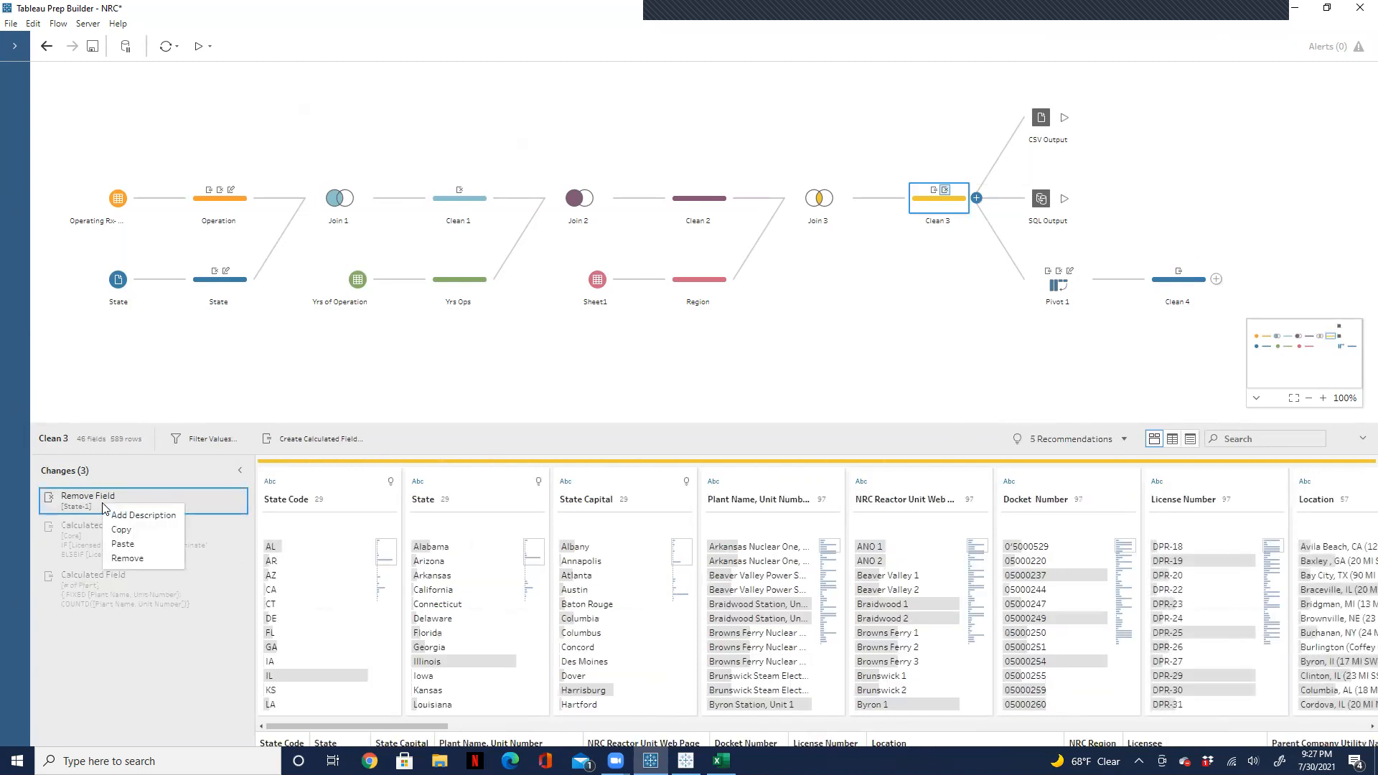
click(134, 530)
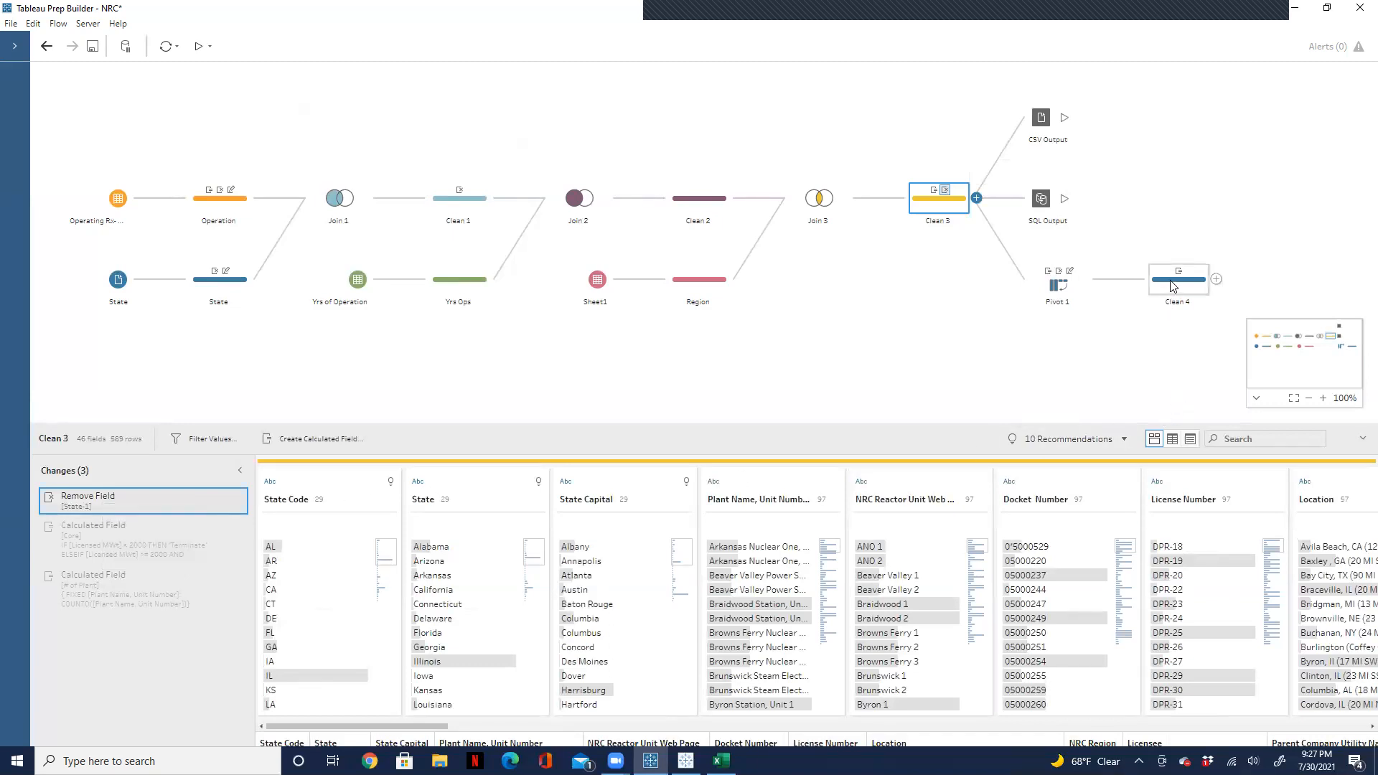
click(1172, 285)
right_click(141, 641)
click(154, 650)
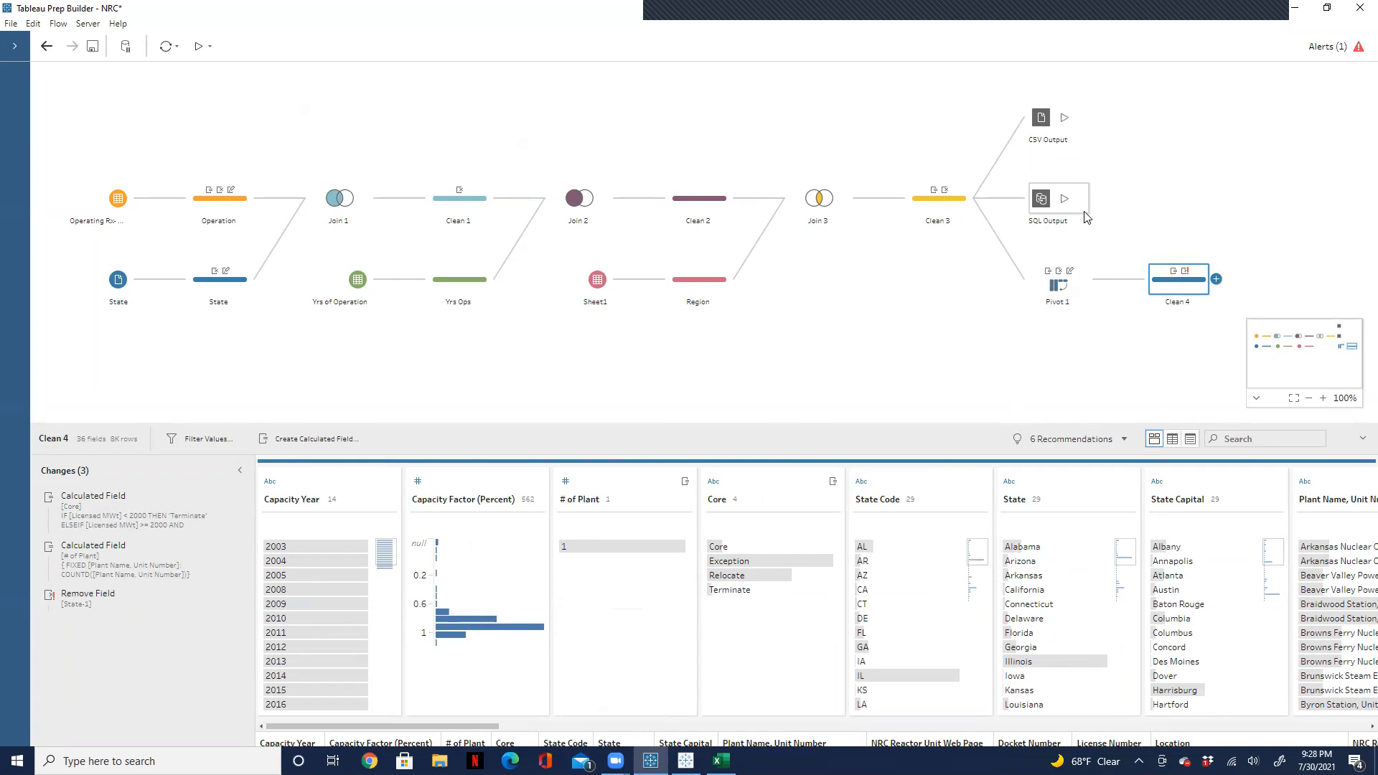
Step: Remove all the pasted changes from Clean 4
mouse_move(934, 196)
click(239, 497)
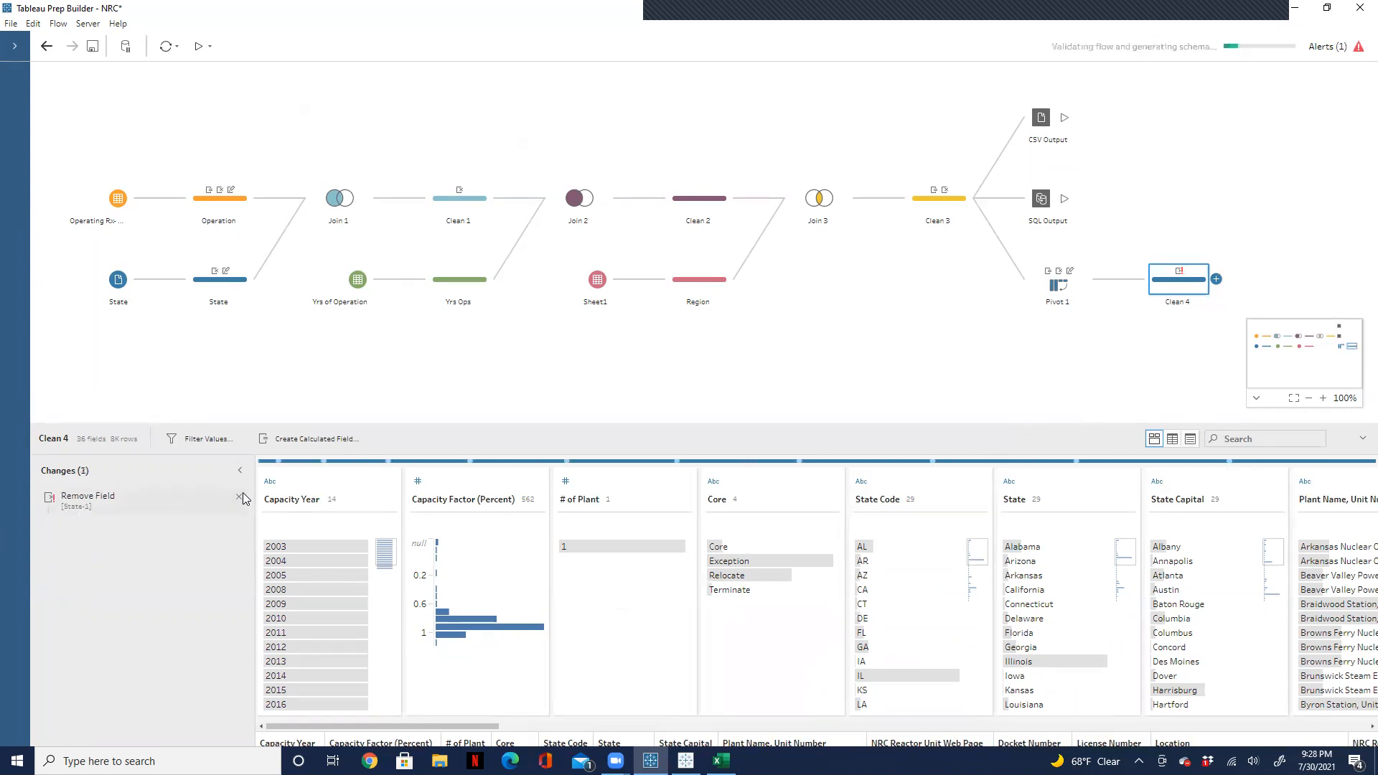
click(239, 496)
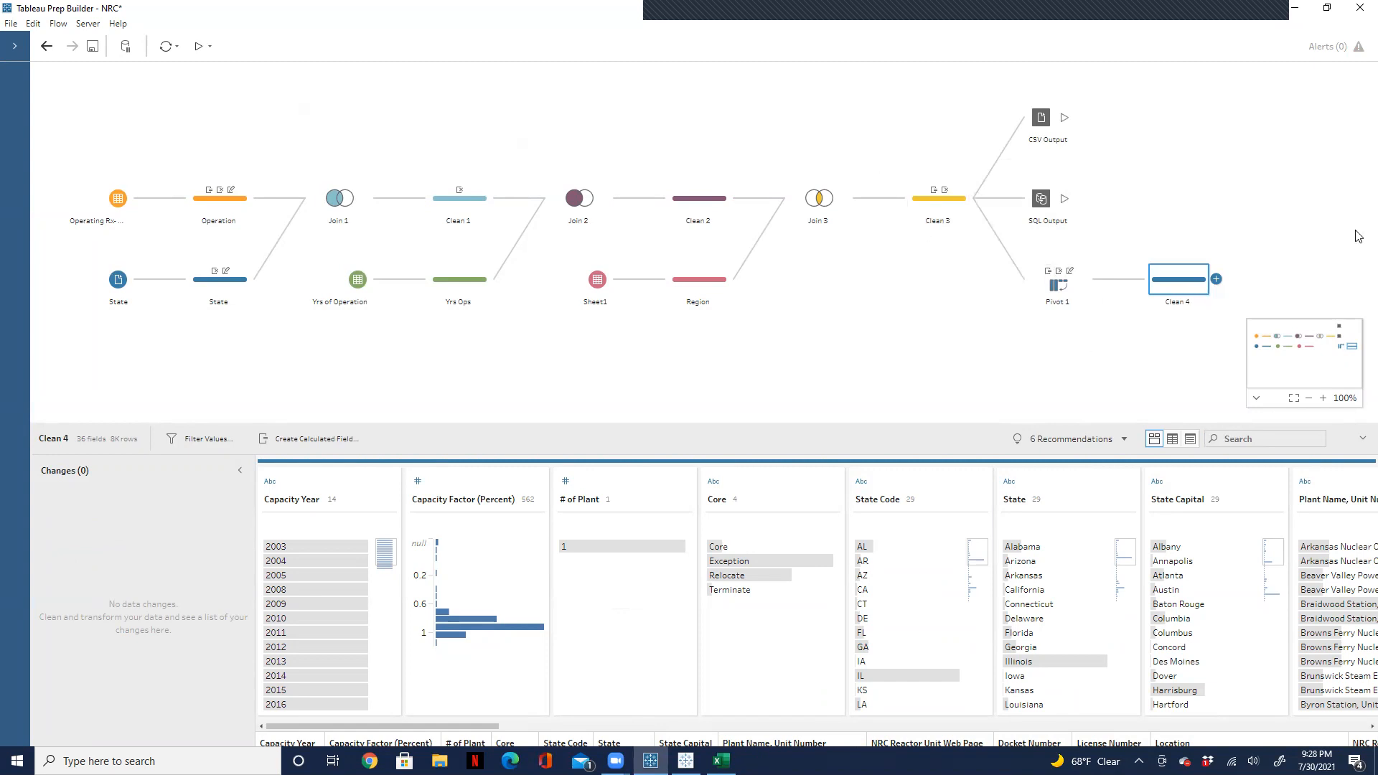
Step: Remove the SQL Output step that branches off Clean 3
click(1078, 209)
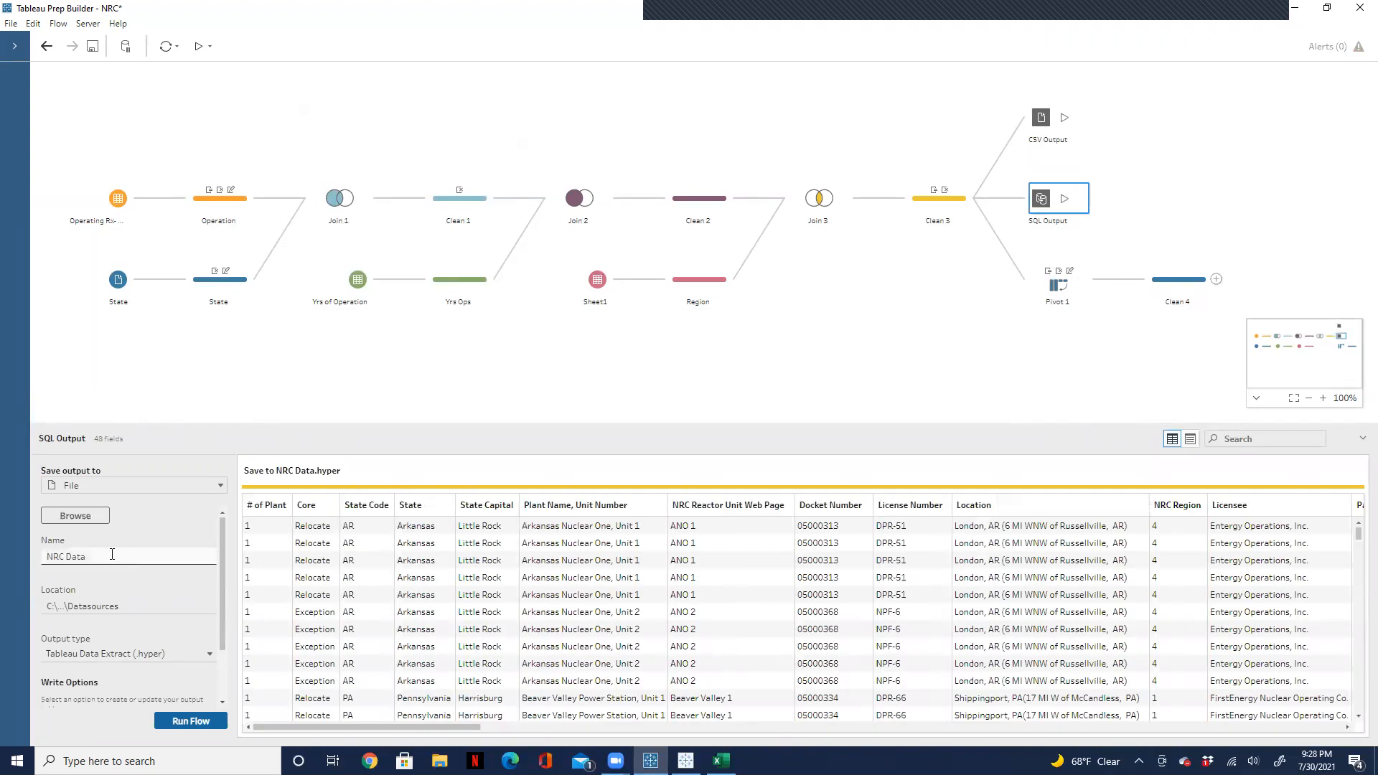
drag(109, 553, 43, 558)
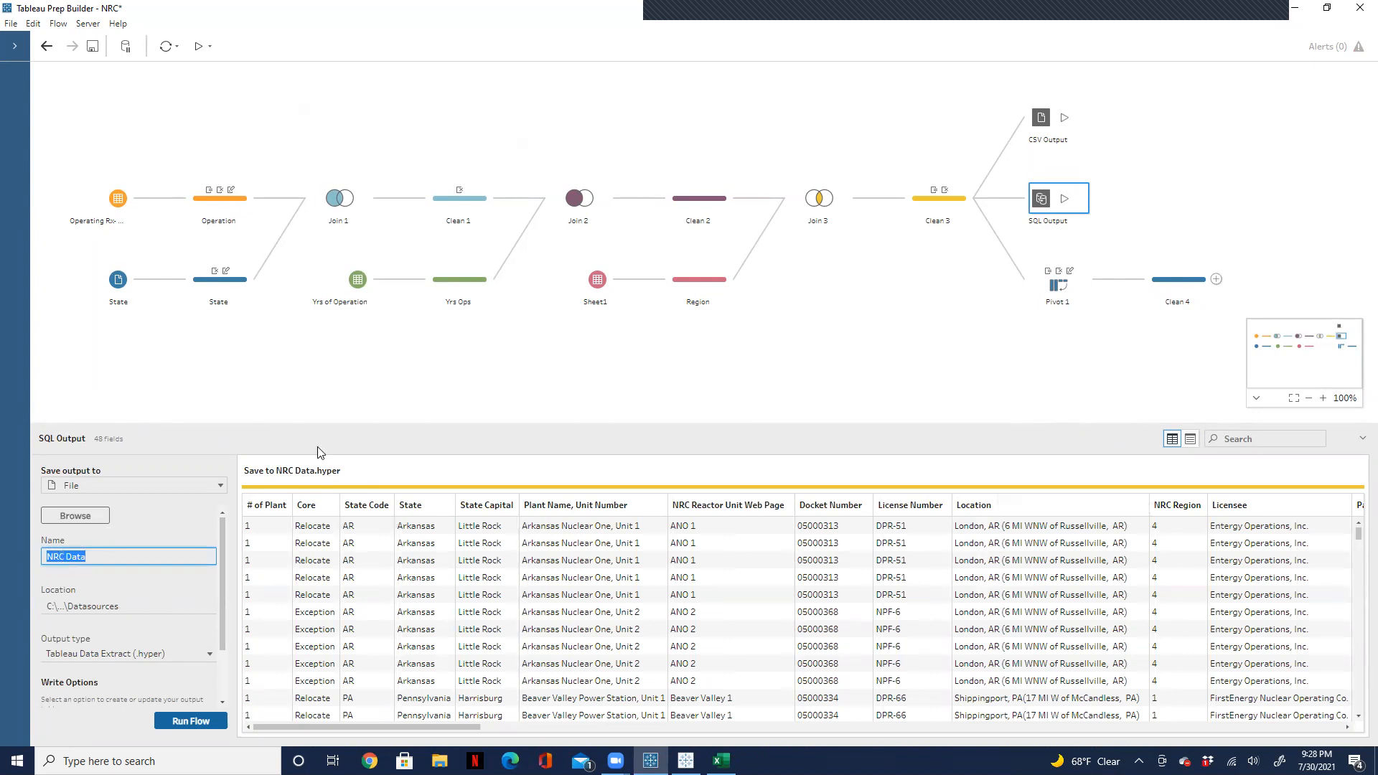
right_click(1081, 212)
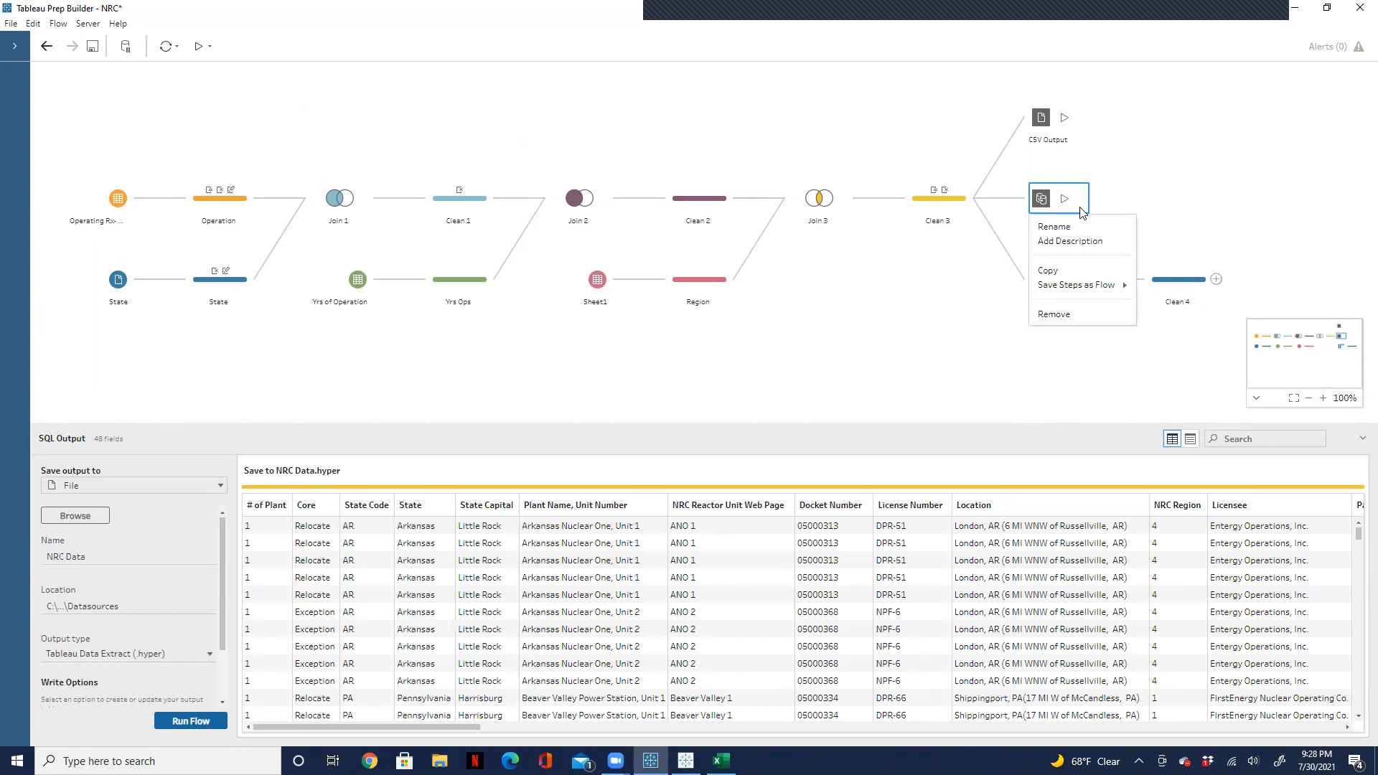
click(1079, 313)
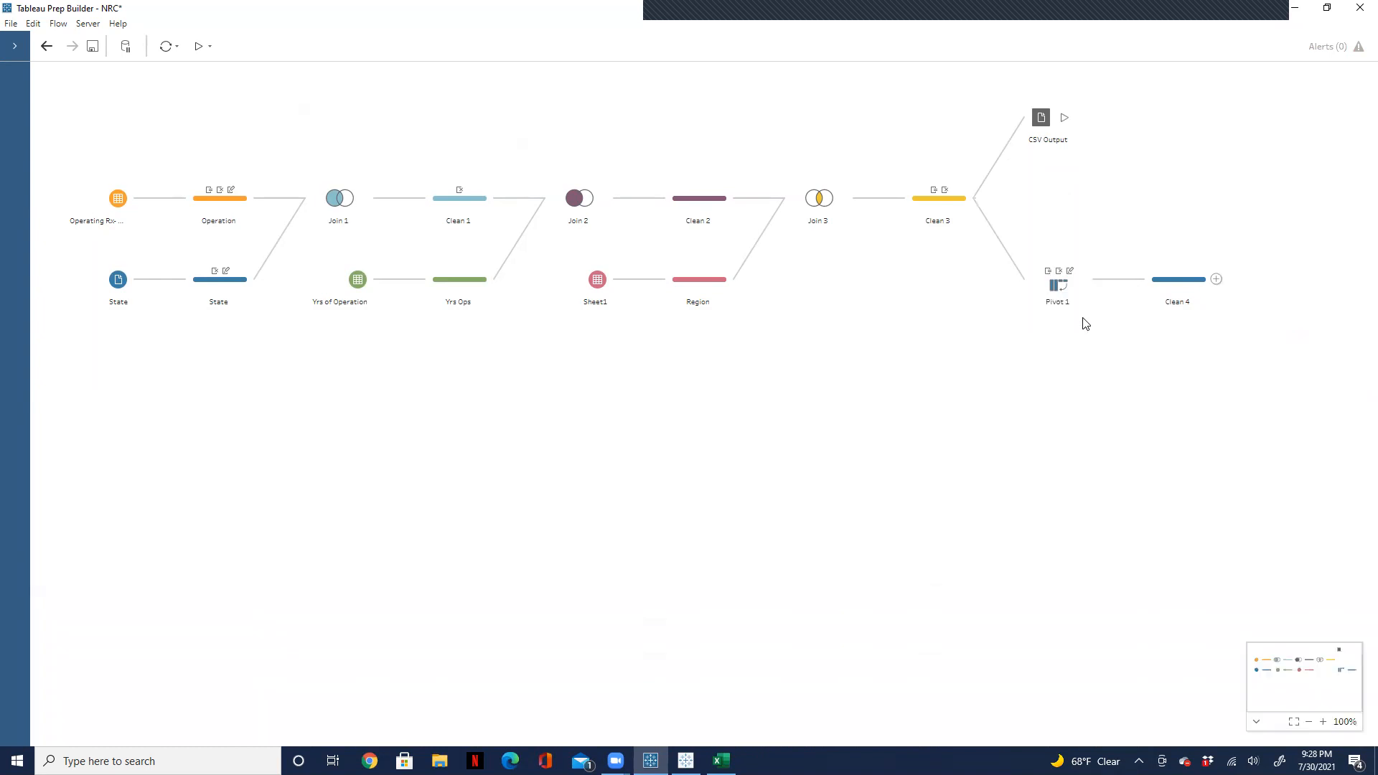
Step: Add an output step after Clean 4 that saves to a database table, and select the first existing LAPTOP-ATHOO326 connection
click(1218, 279)
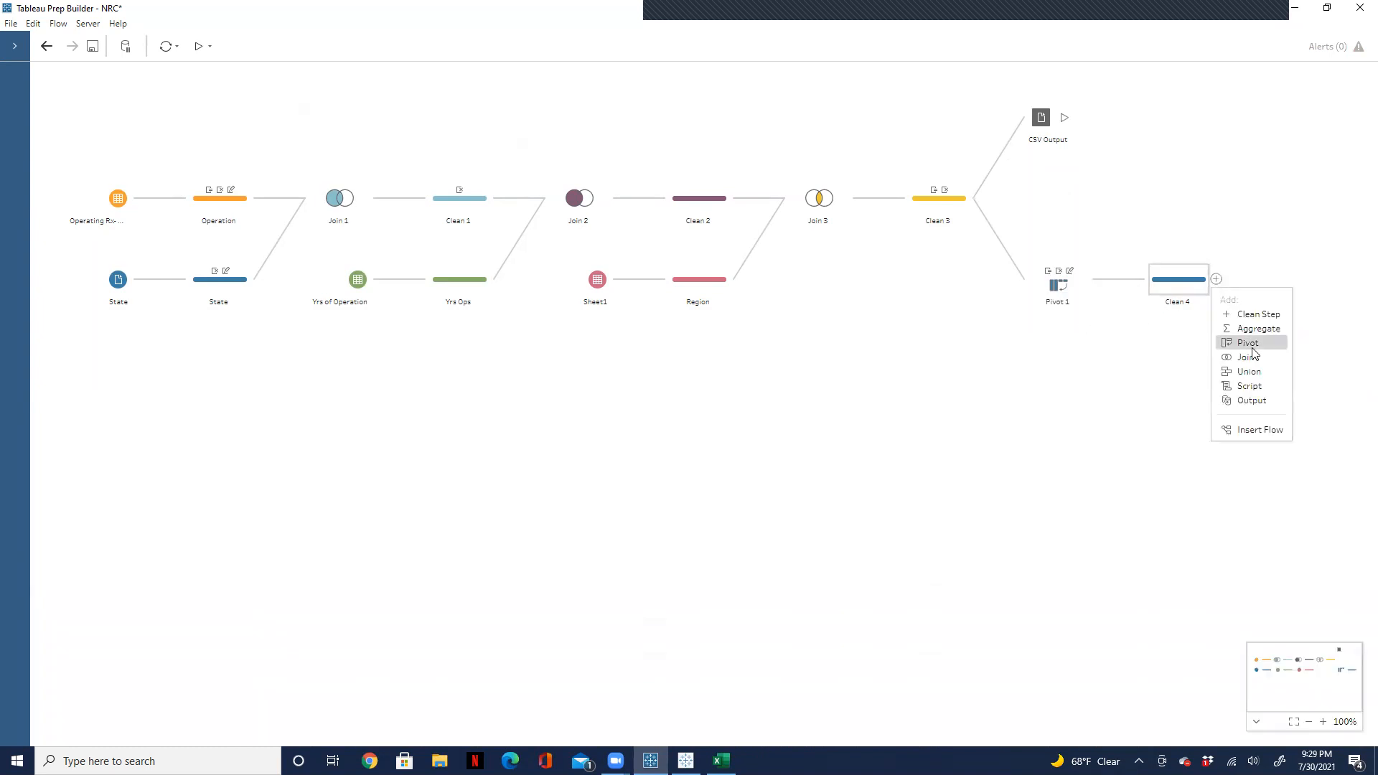
click(1248, 400)
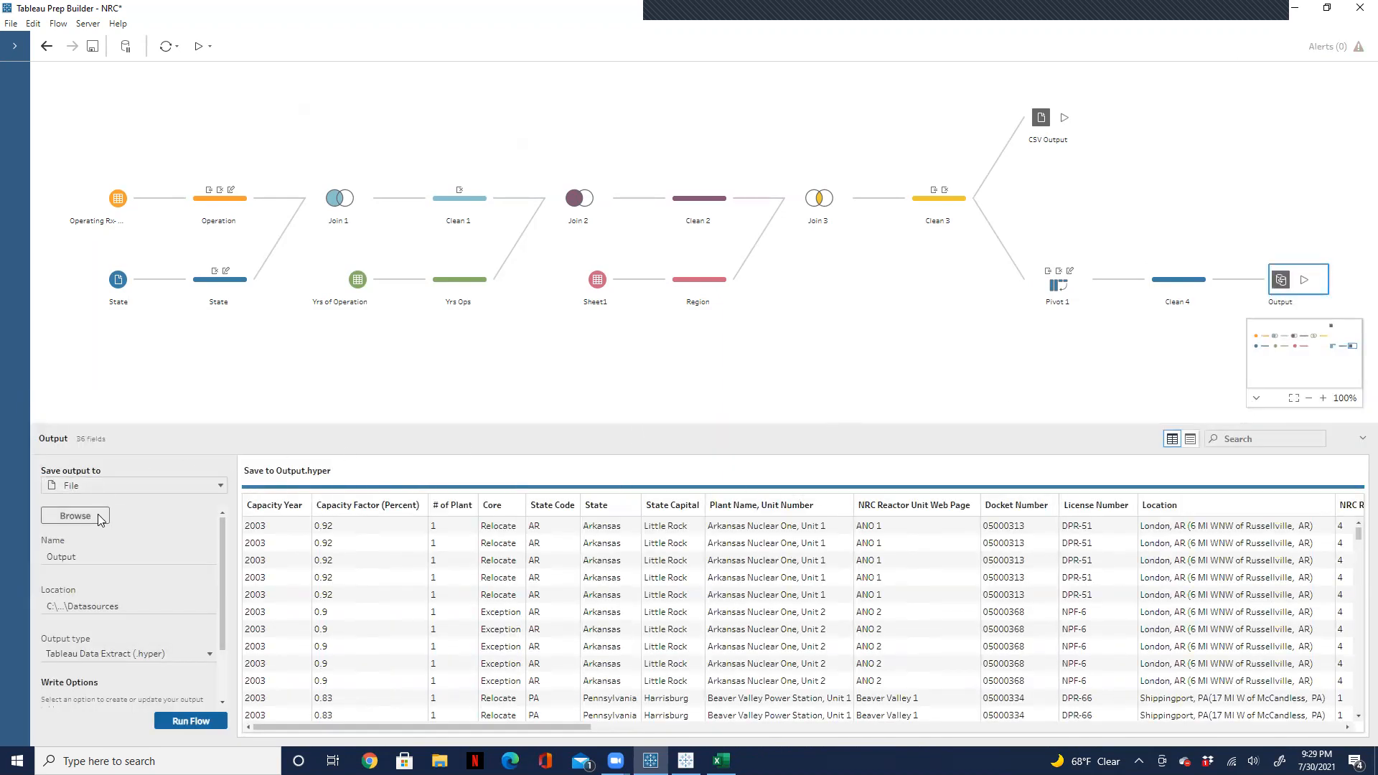
click(220, 486)
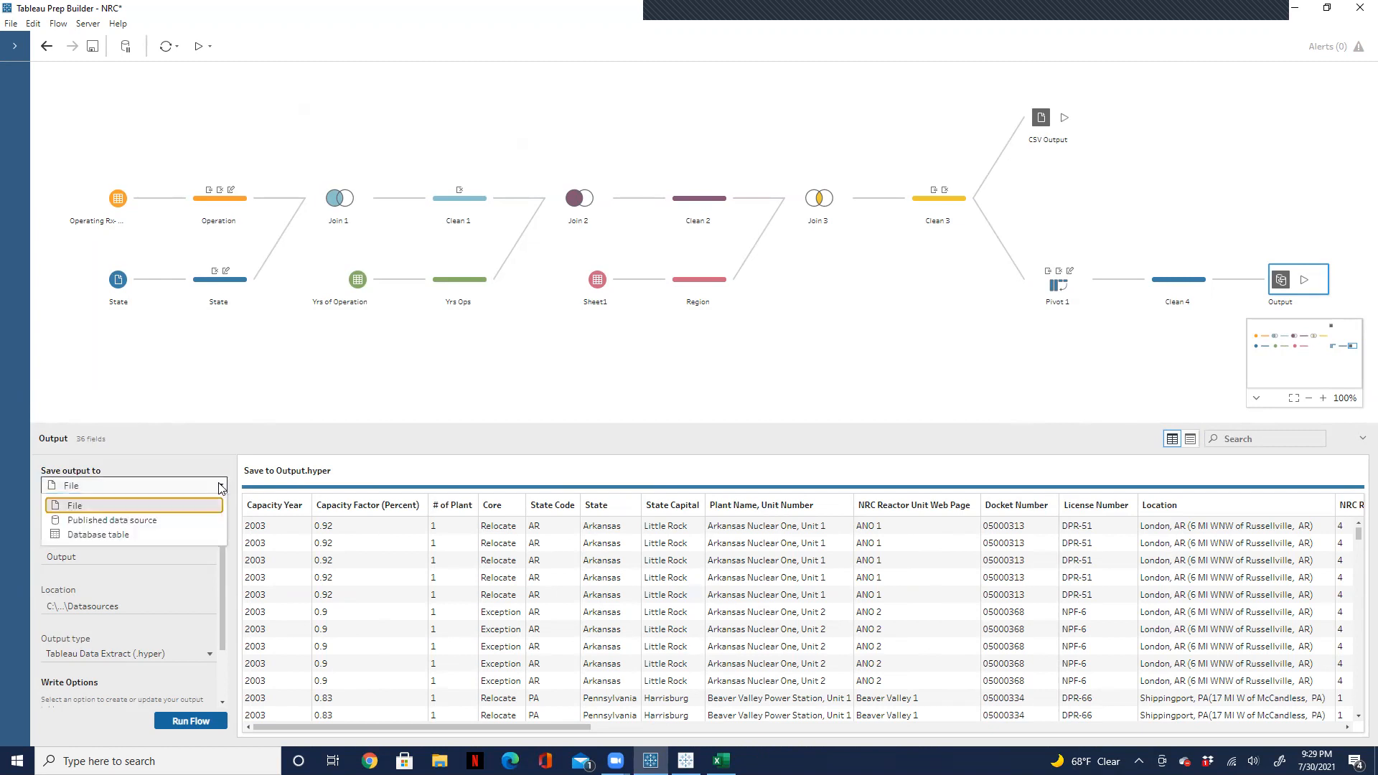
click(153, 538)
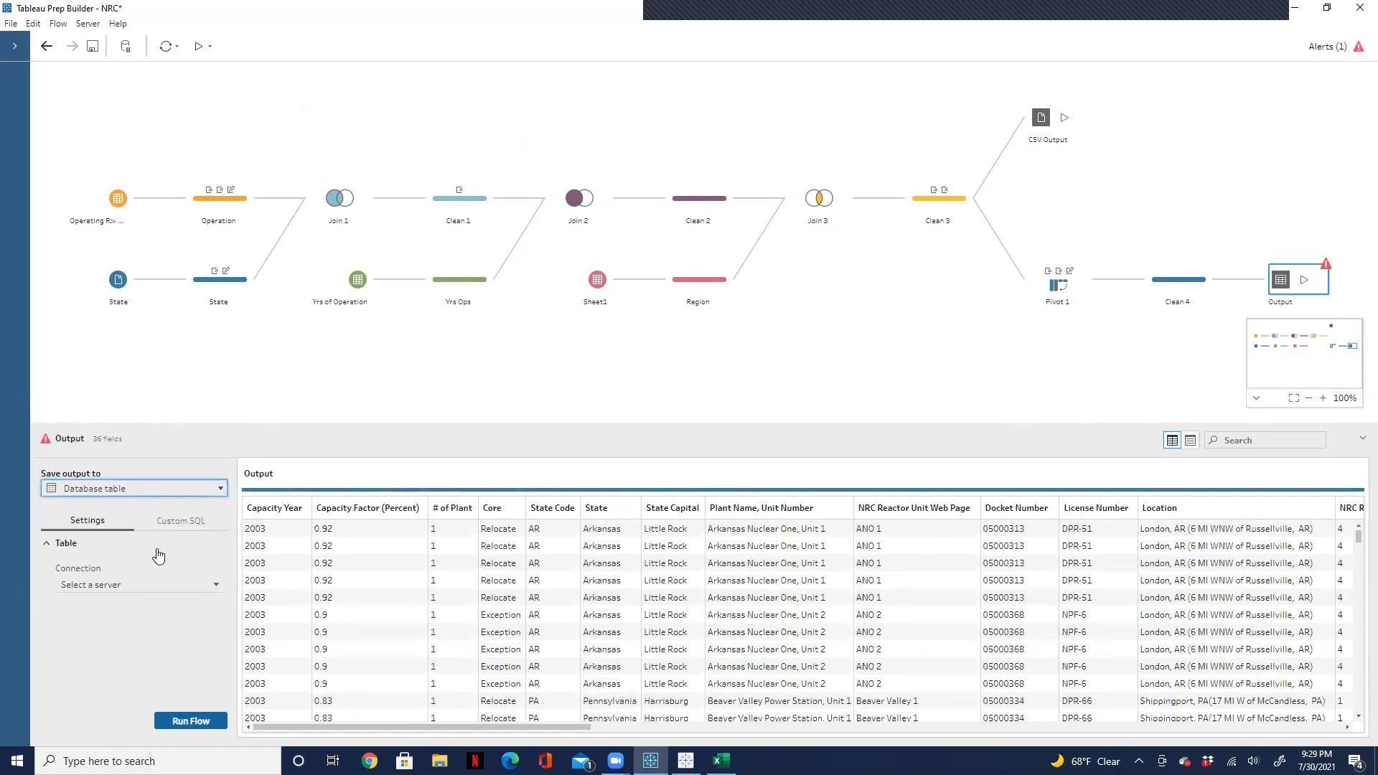
click(138, 582)
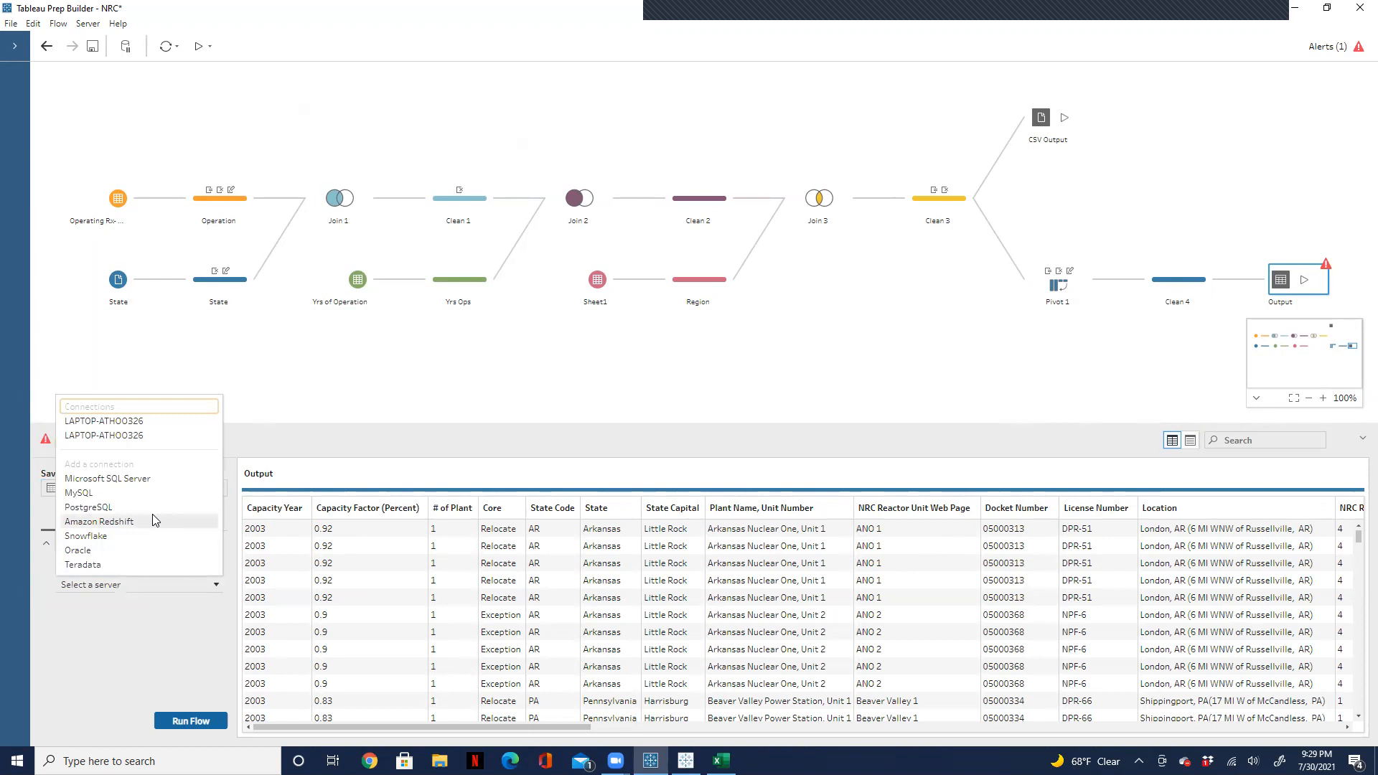
click(161, 423)
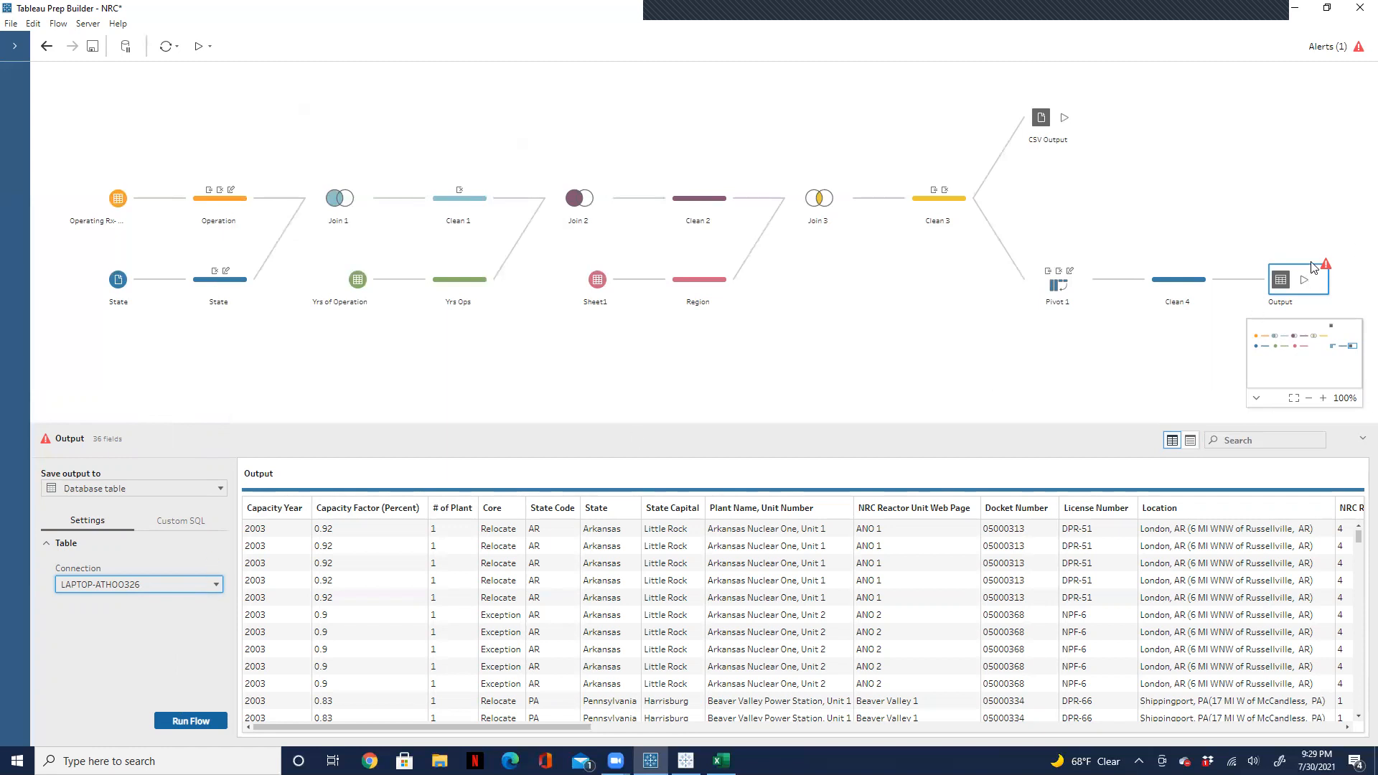
Step: Read the alert about the new output and check its Custom SQL and table settings
click(1333, 53)
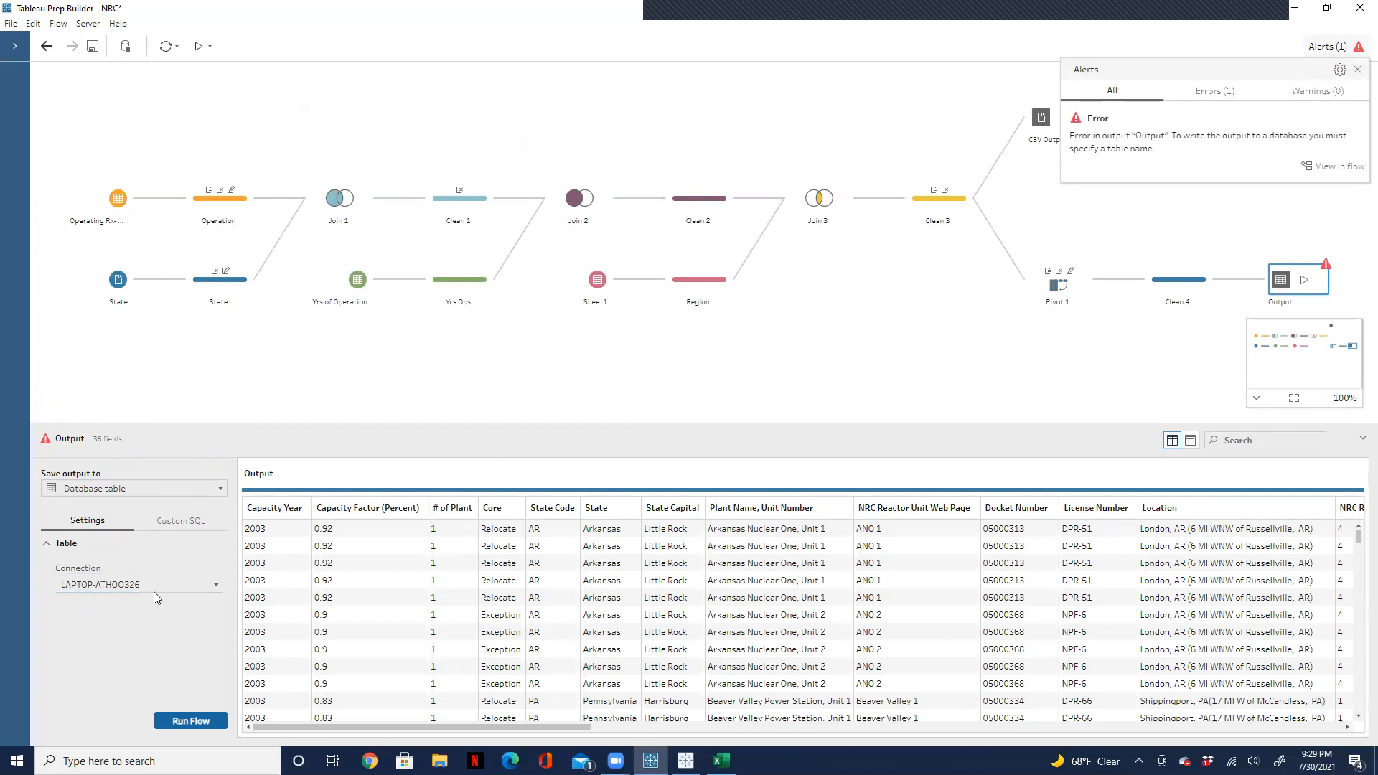
click(81, 524)
click(193, 521)
click(87, 521)
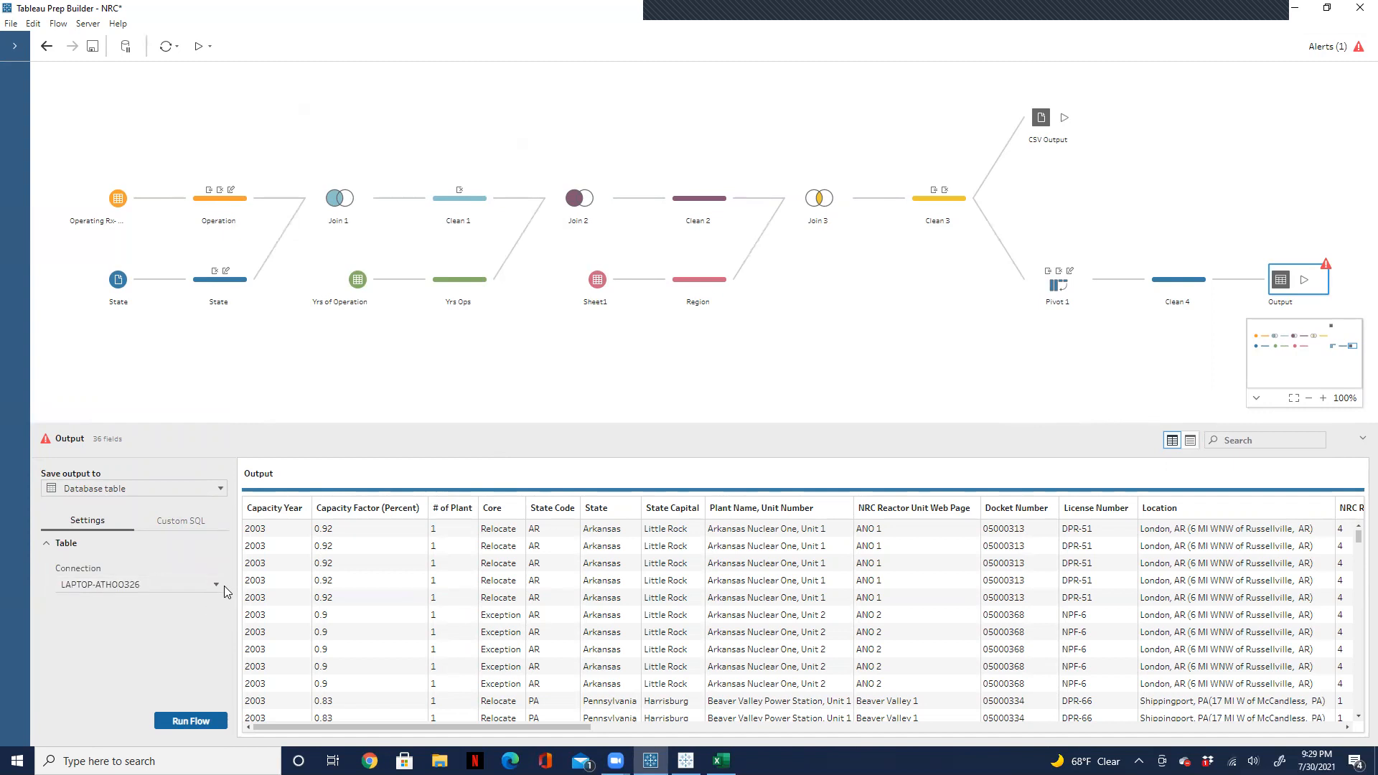
Step: Start adding a Microsoft SQL Server connection for the output, and launch Microsoft SQL Server Management Studio 18
click(213, 587)
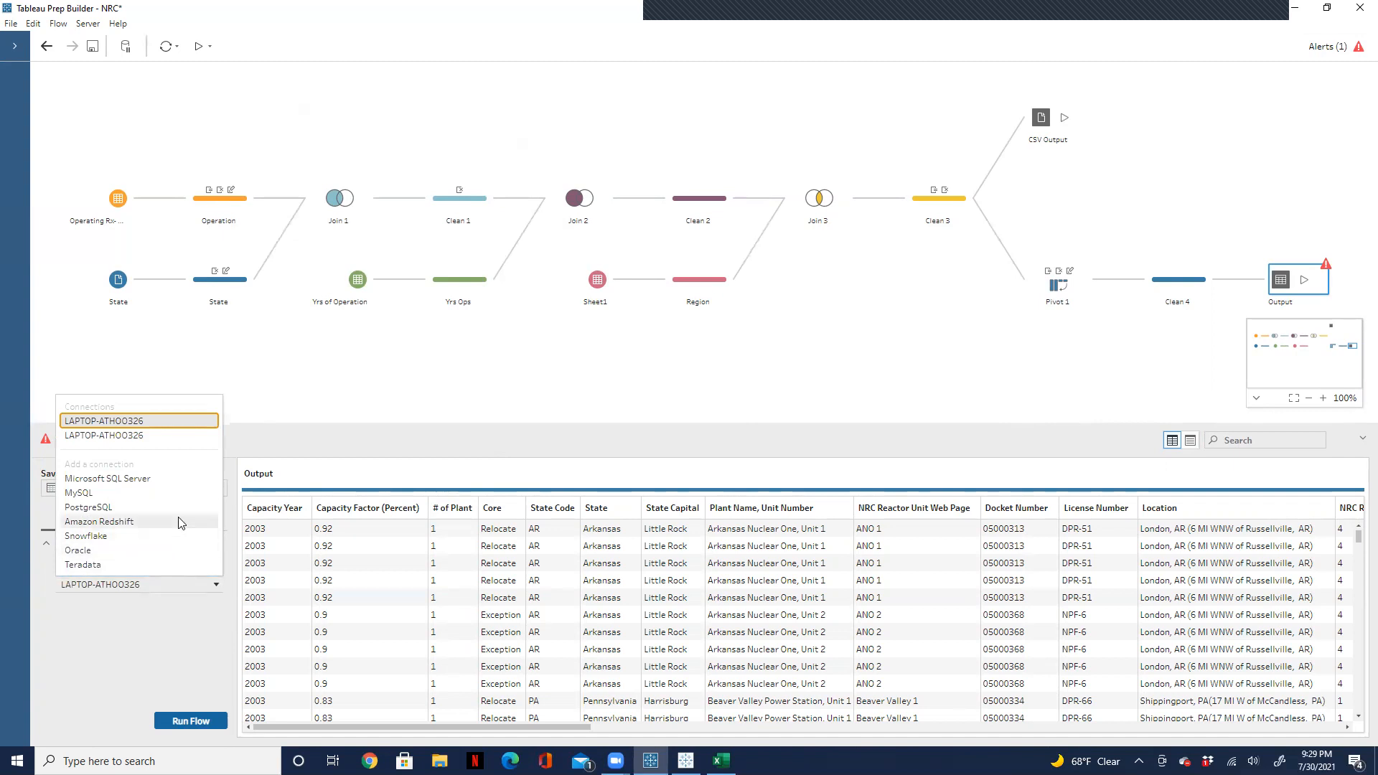
click(169, 480)
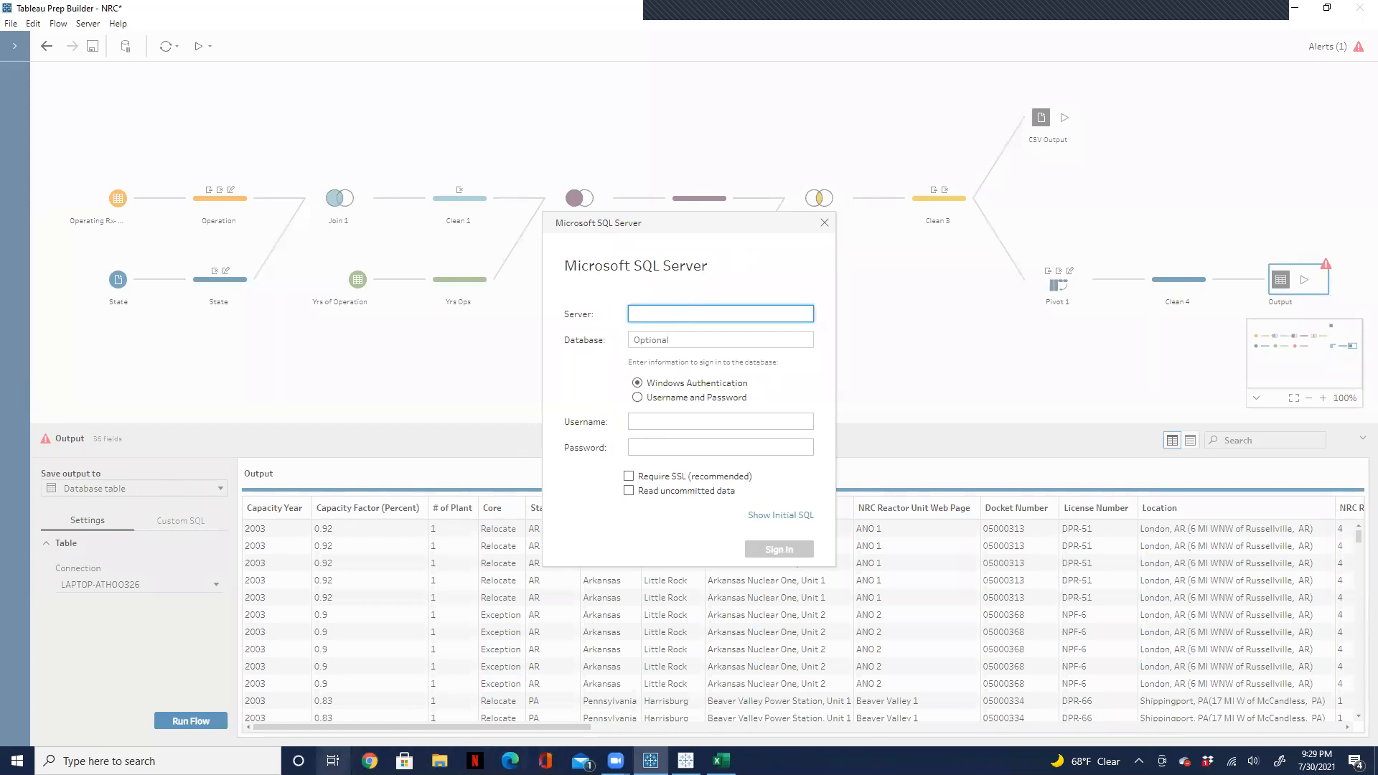
click(157, 760)
click(699, 315)
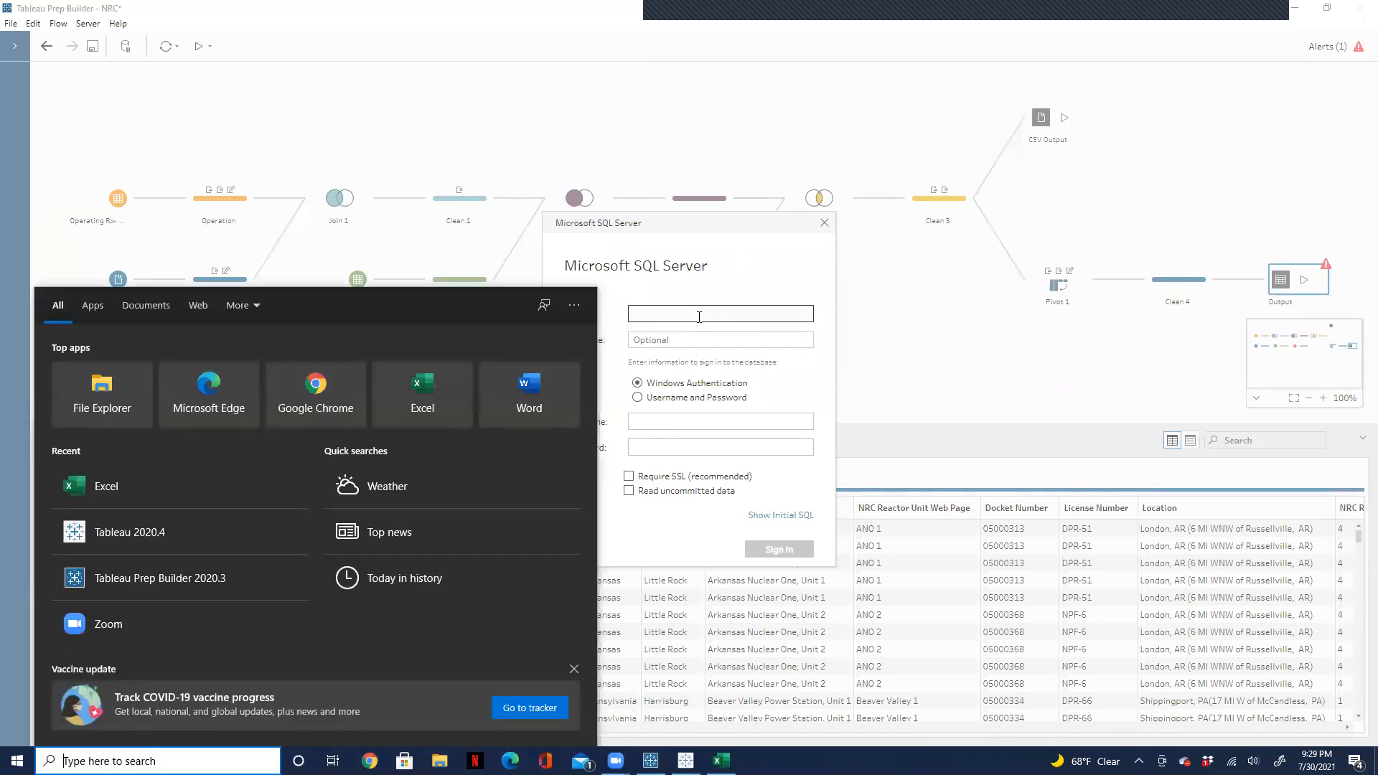
click(216, 760)
text(sql)
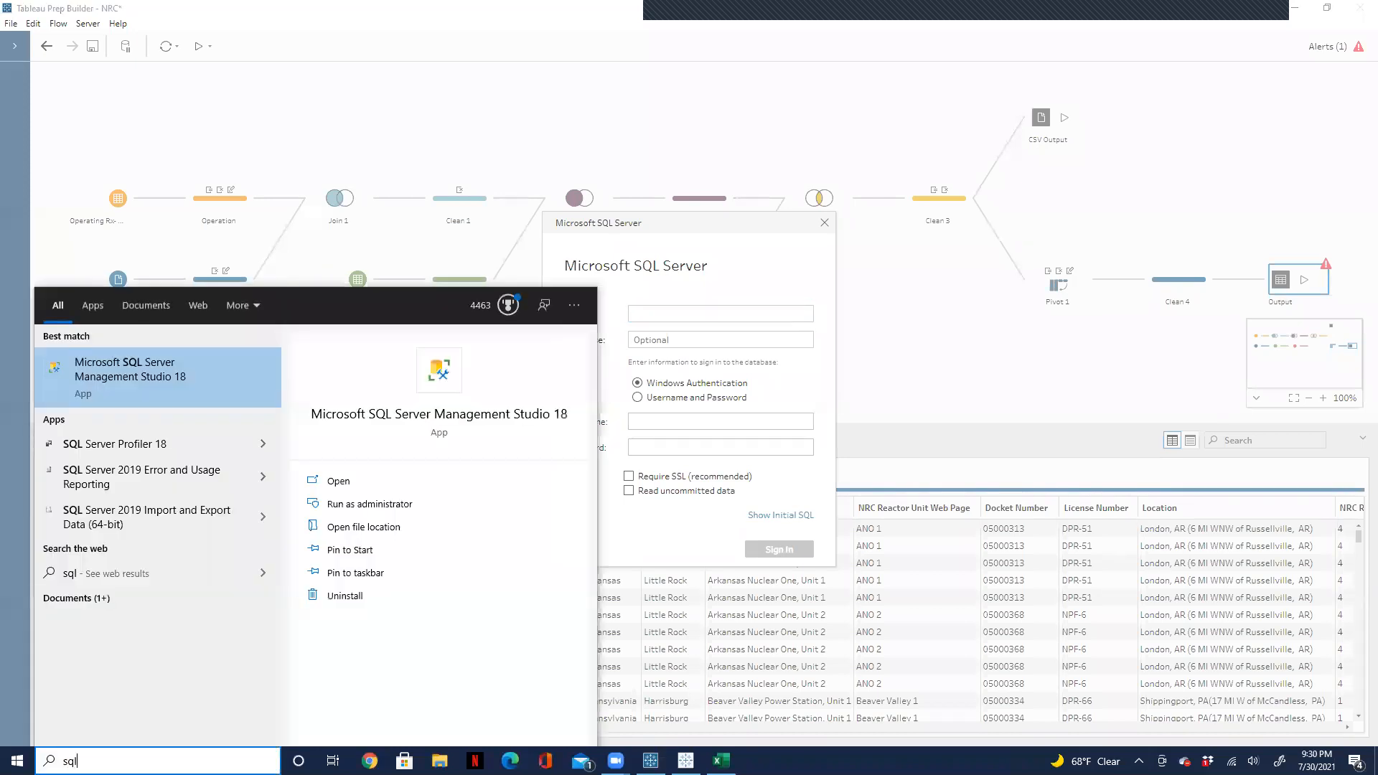
click(154, 369)
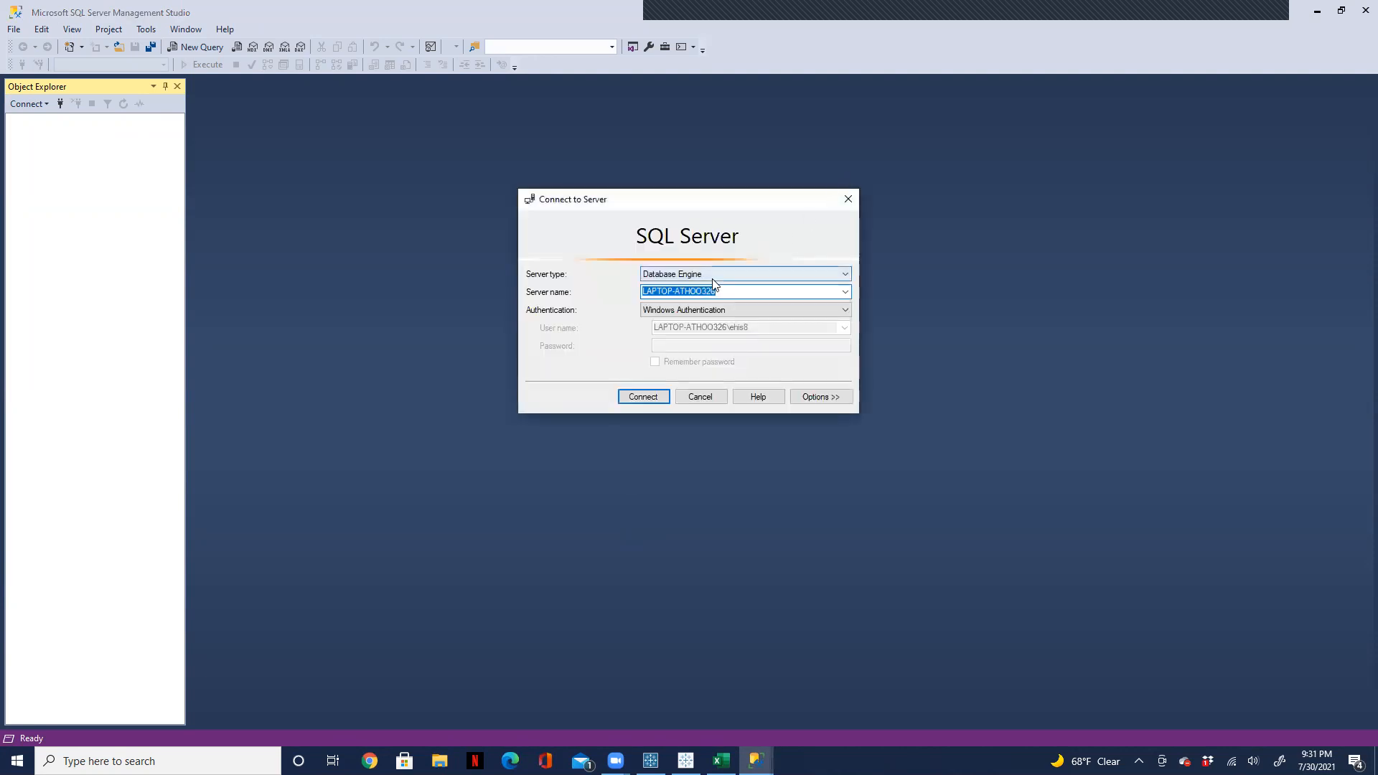
Step: Copy the server name from the Connect to Server dialog and sign in to that server from Tableau Prep Builder with Windows Authentication
right_click(703, 290)
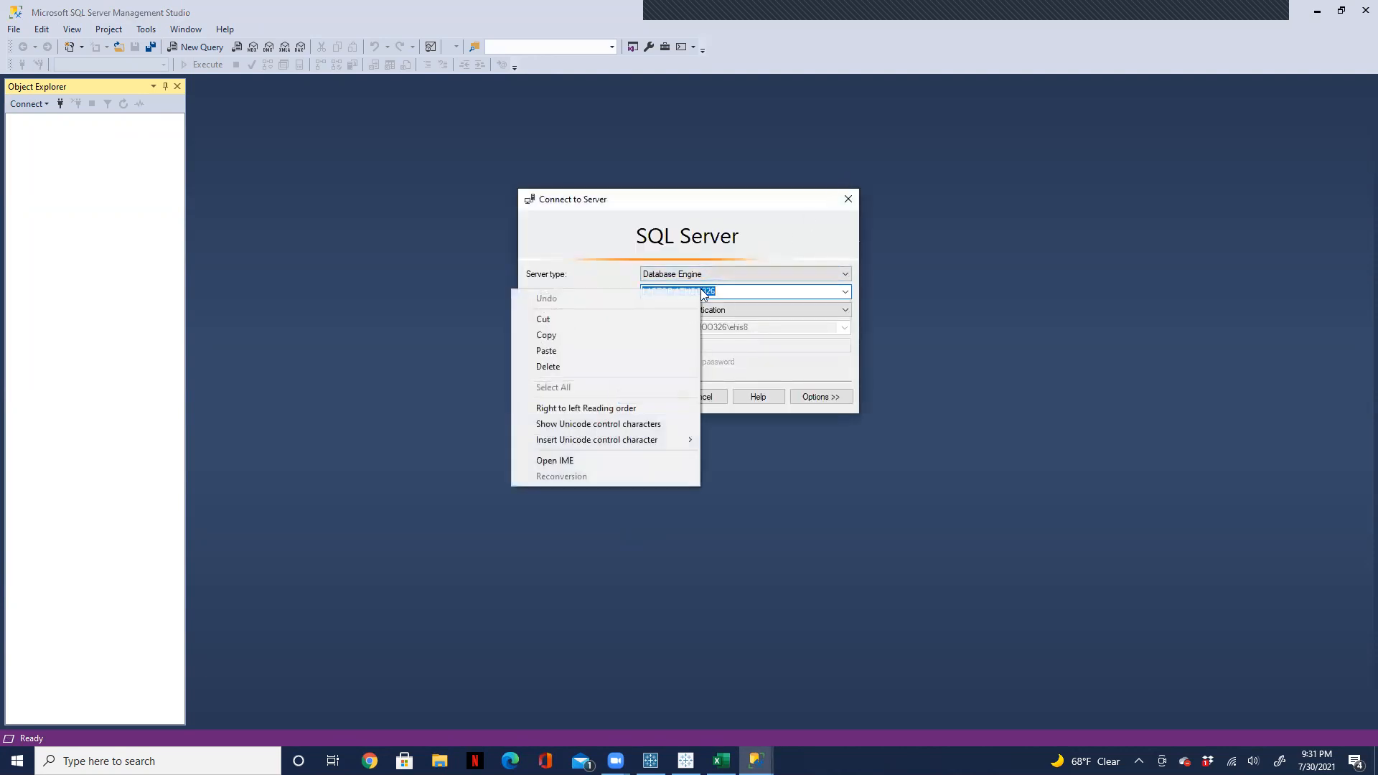
click(652, 335)
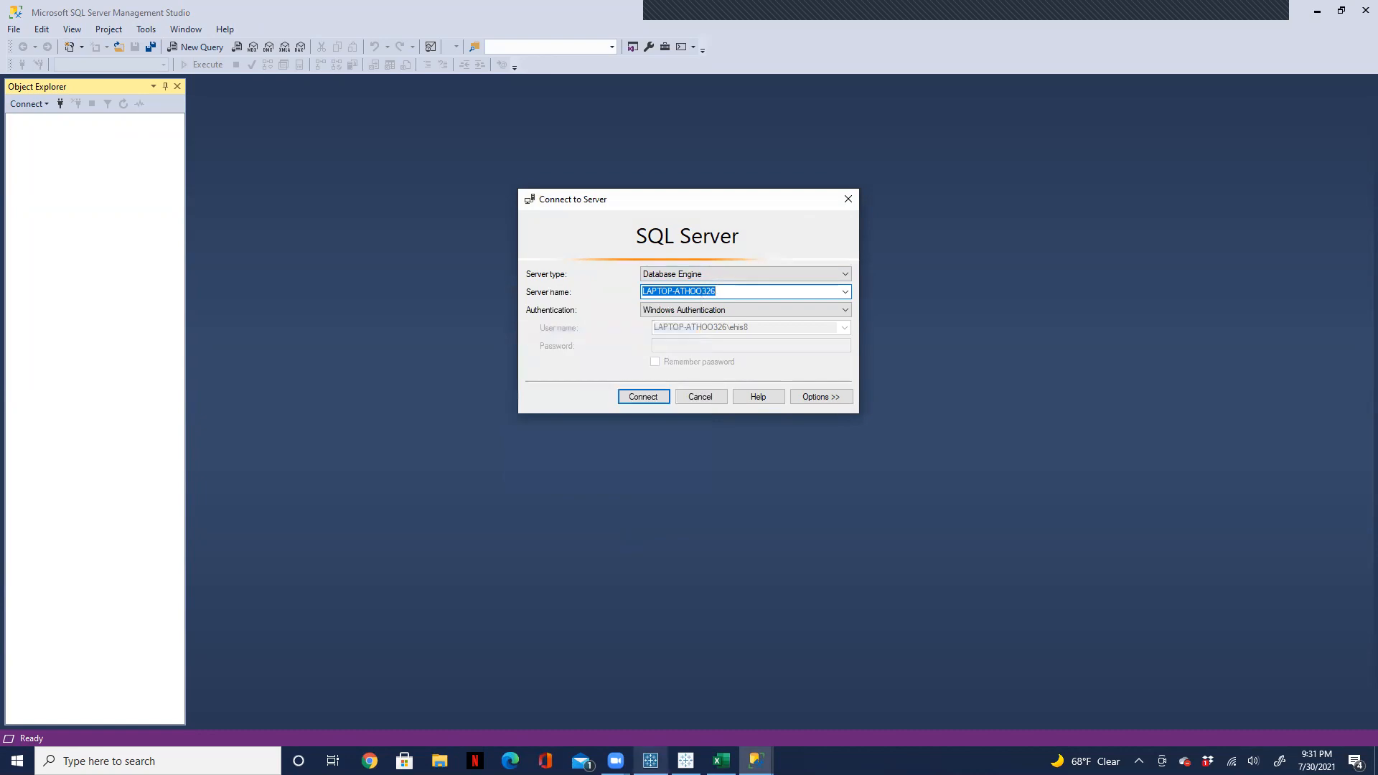
click(650, 761)
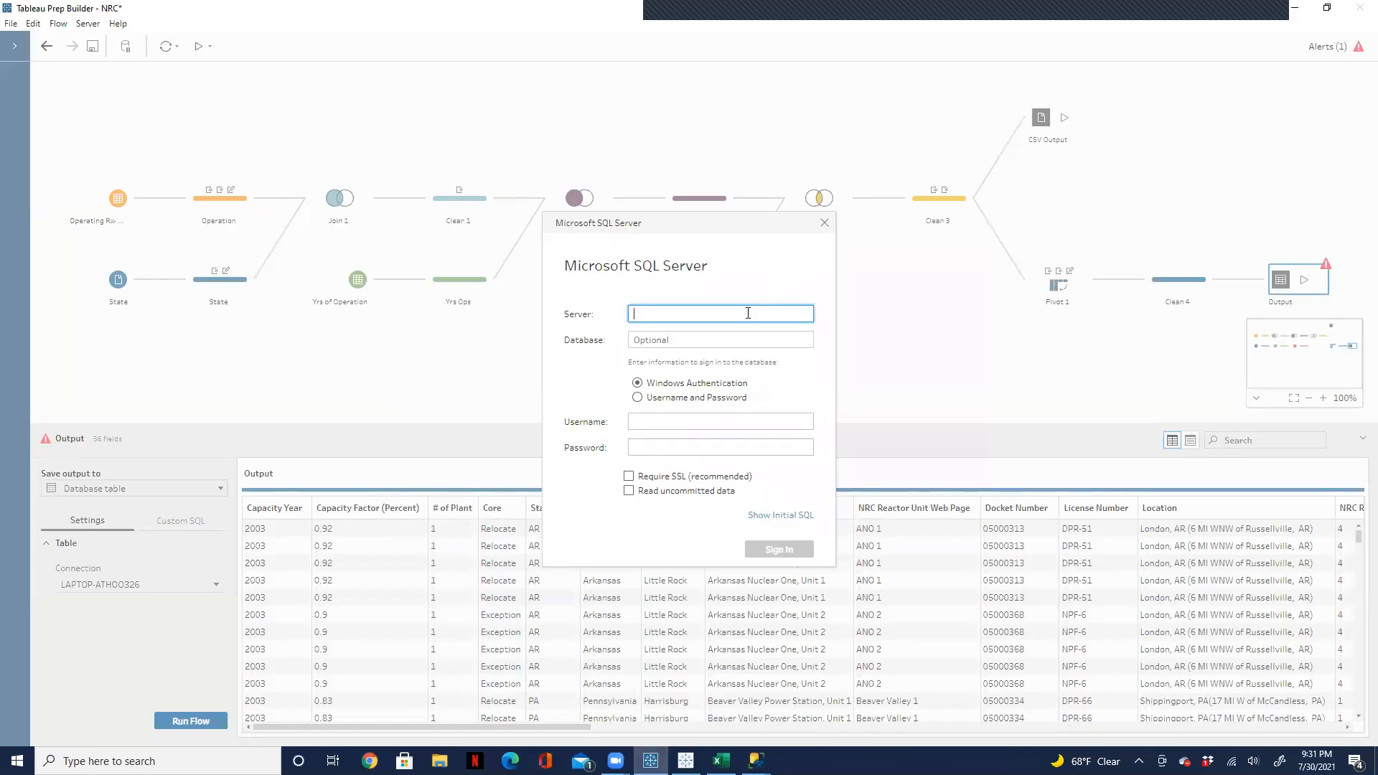
key(ctrl+v)
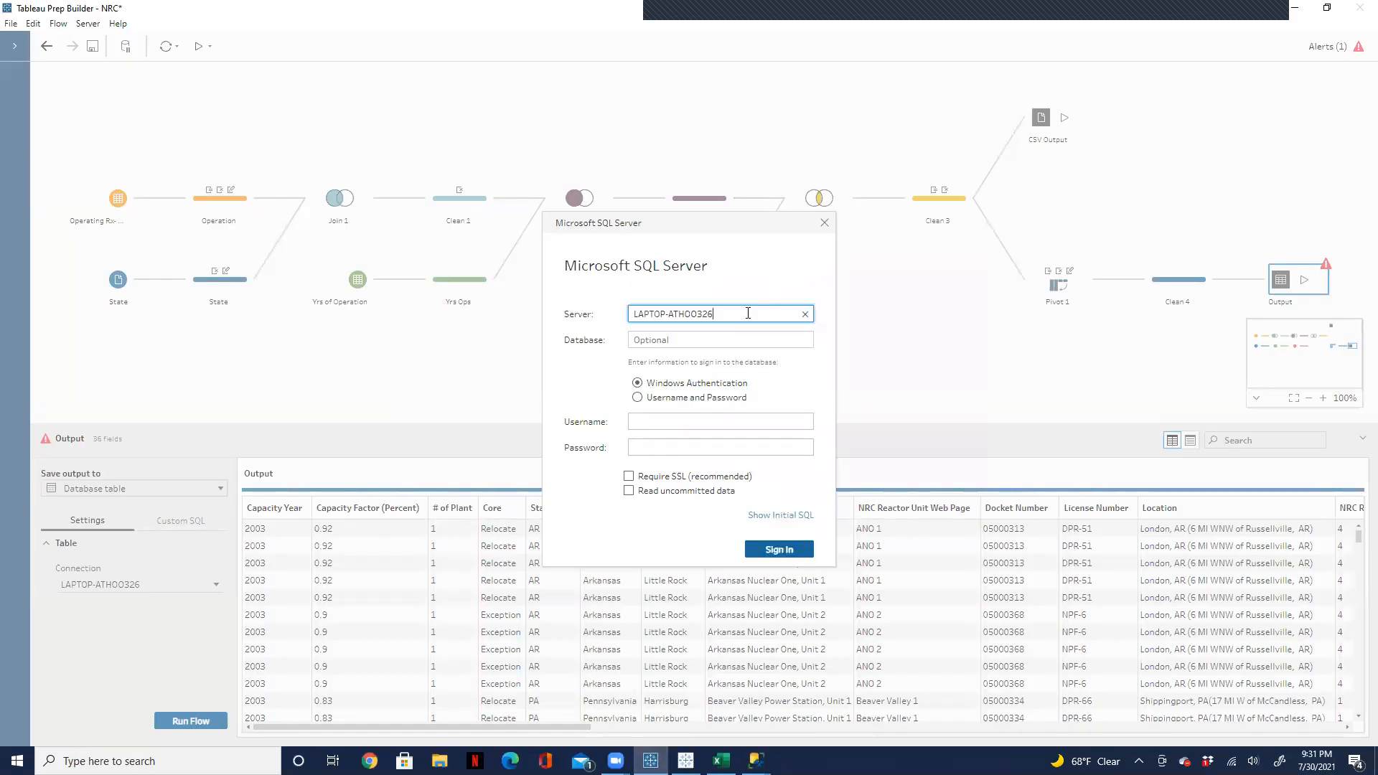
click(777, 550)
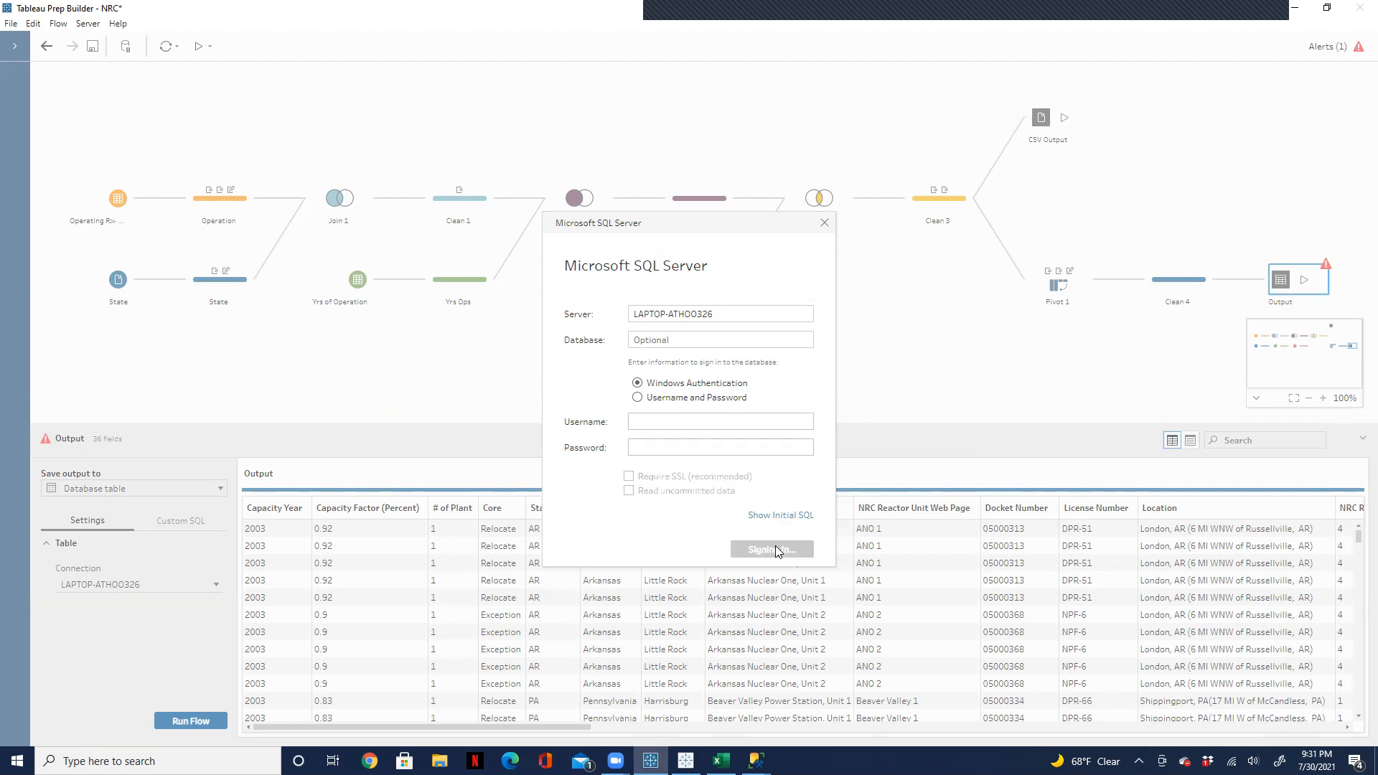
Step: Select the Nuclear Reactor database for the output and open its table selection
click(213, 630)
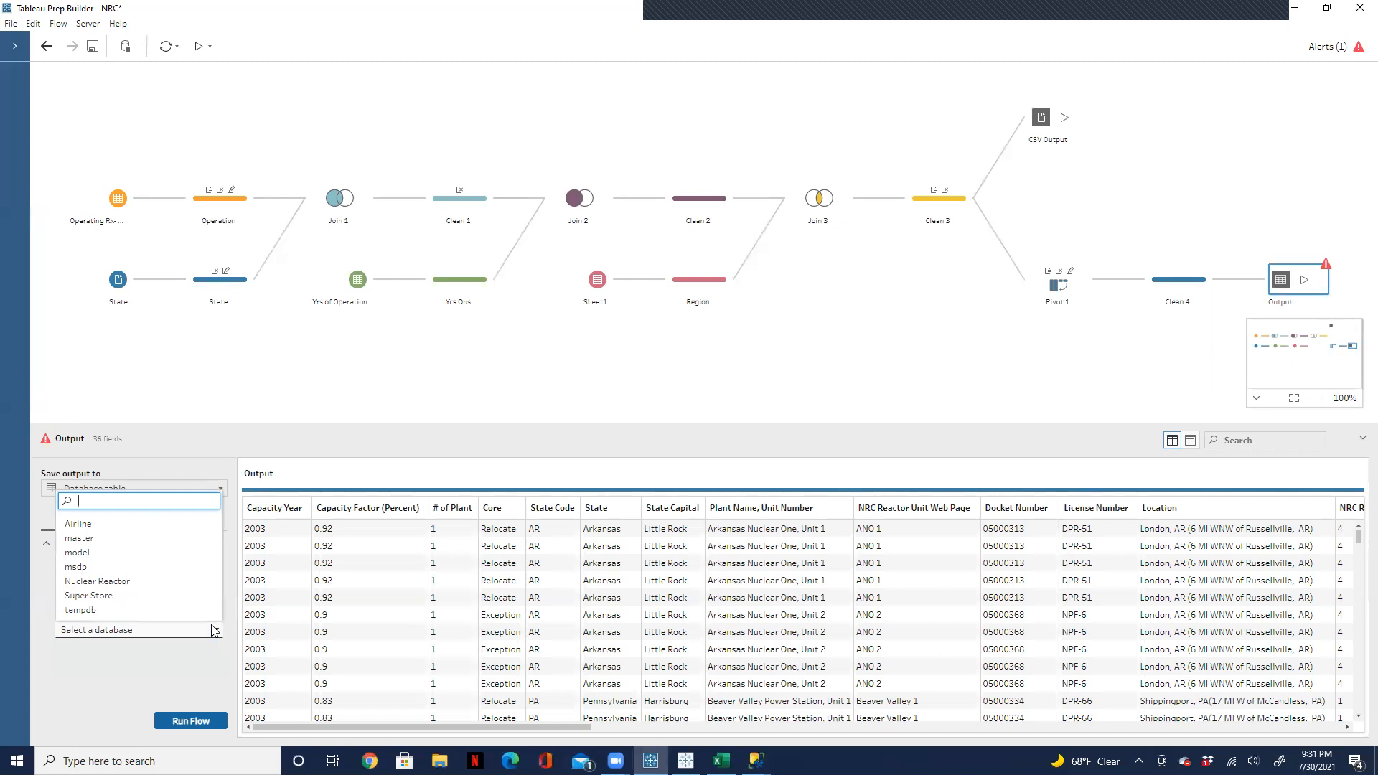
click(192, 583)
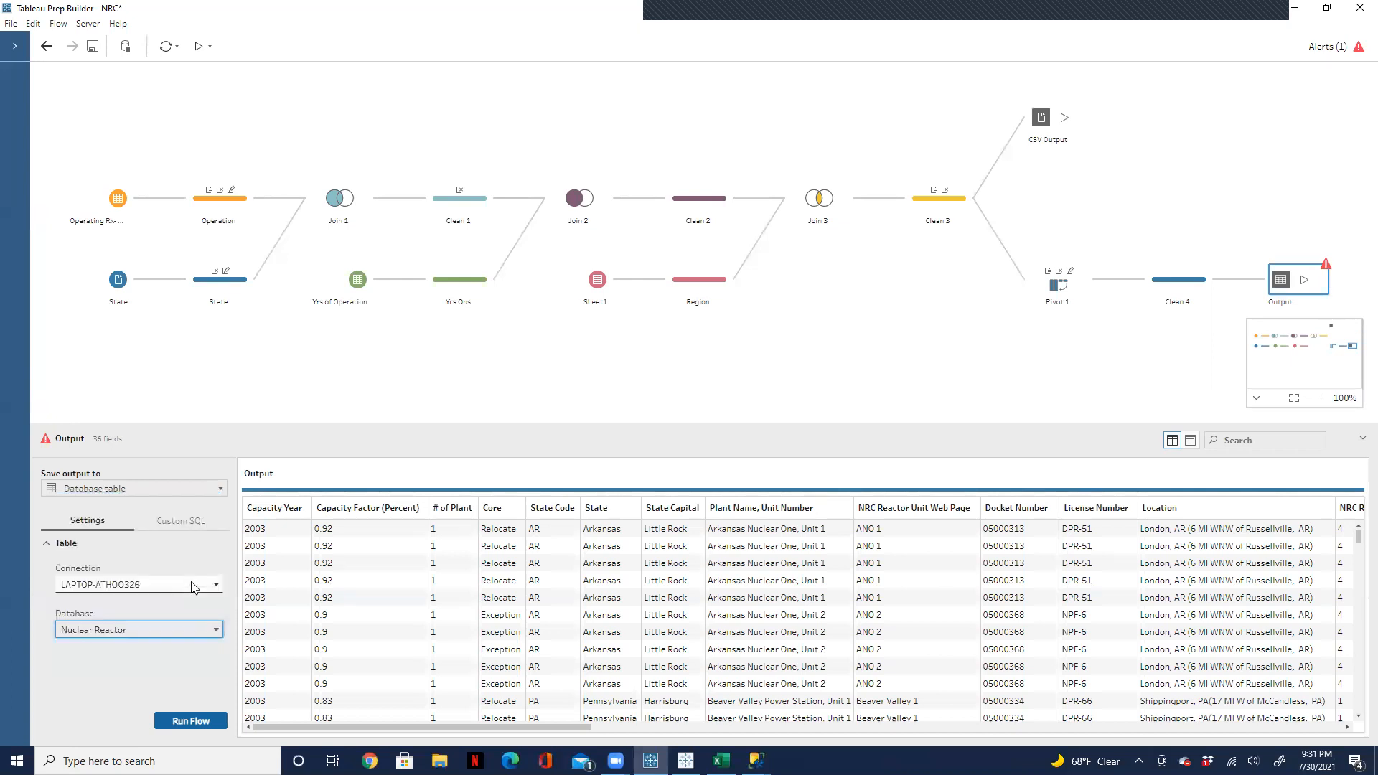
click(218, 674)
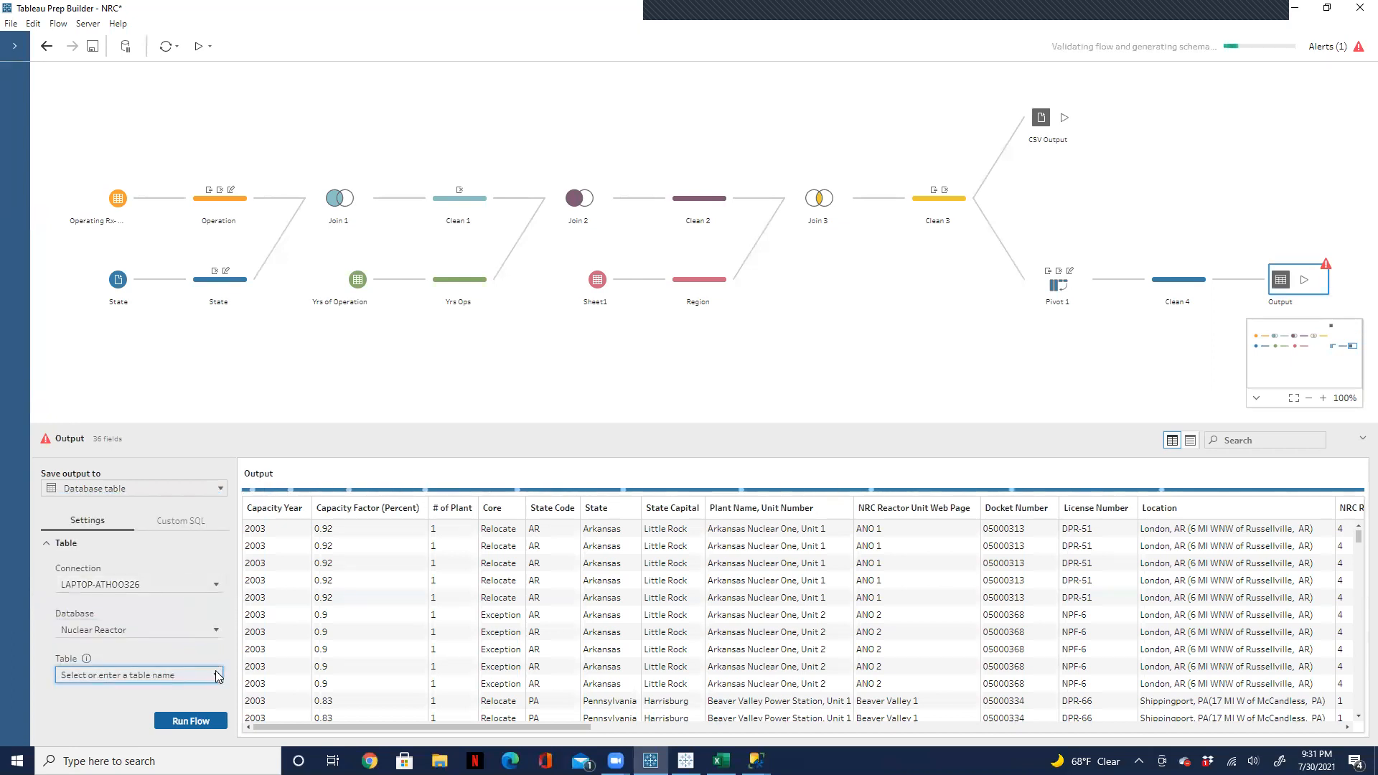
click(218, 674)
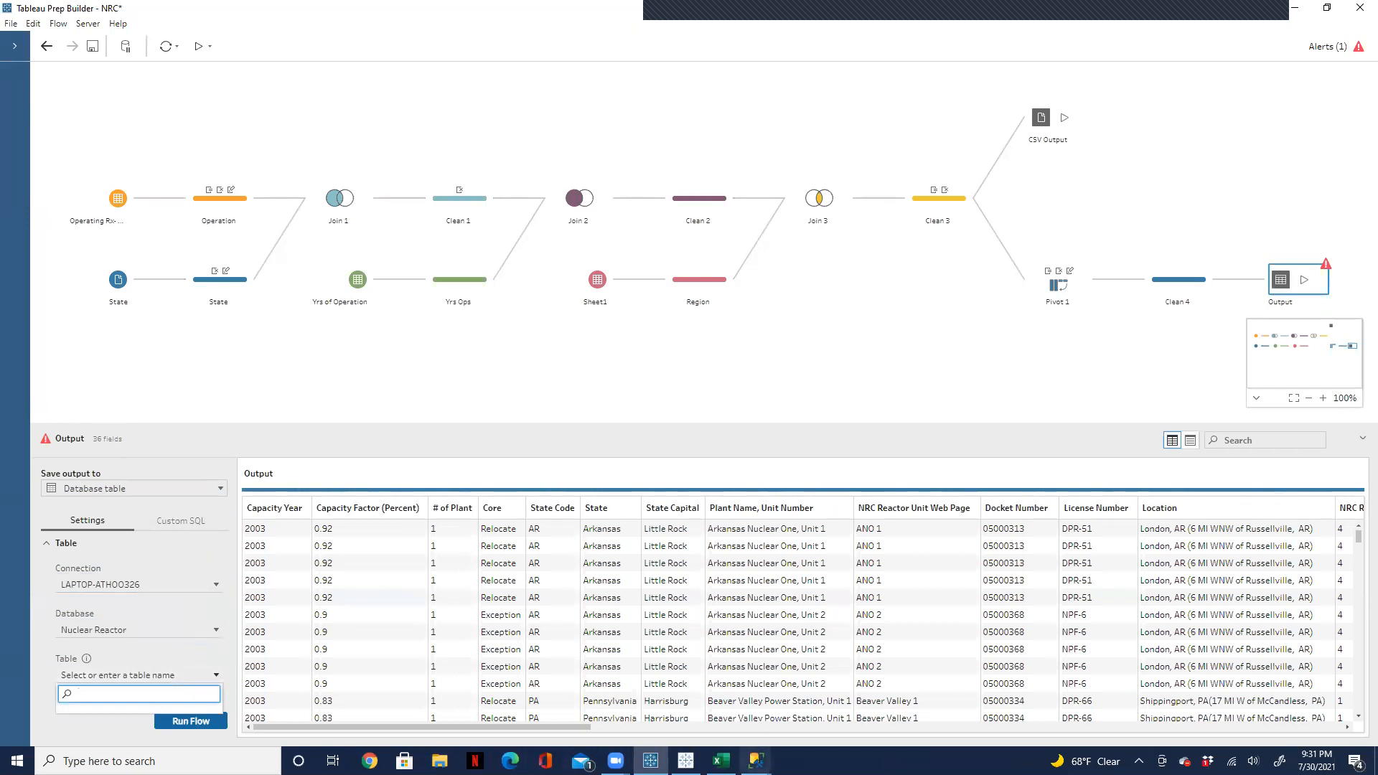
Step: Switch to SQL Server Management Studio, connect to the server, and examine the tables in the Nuclear Reactor database
mouse_move(756, 761)
right_click(828, 697)
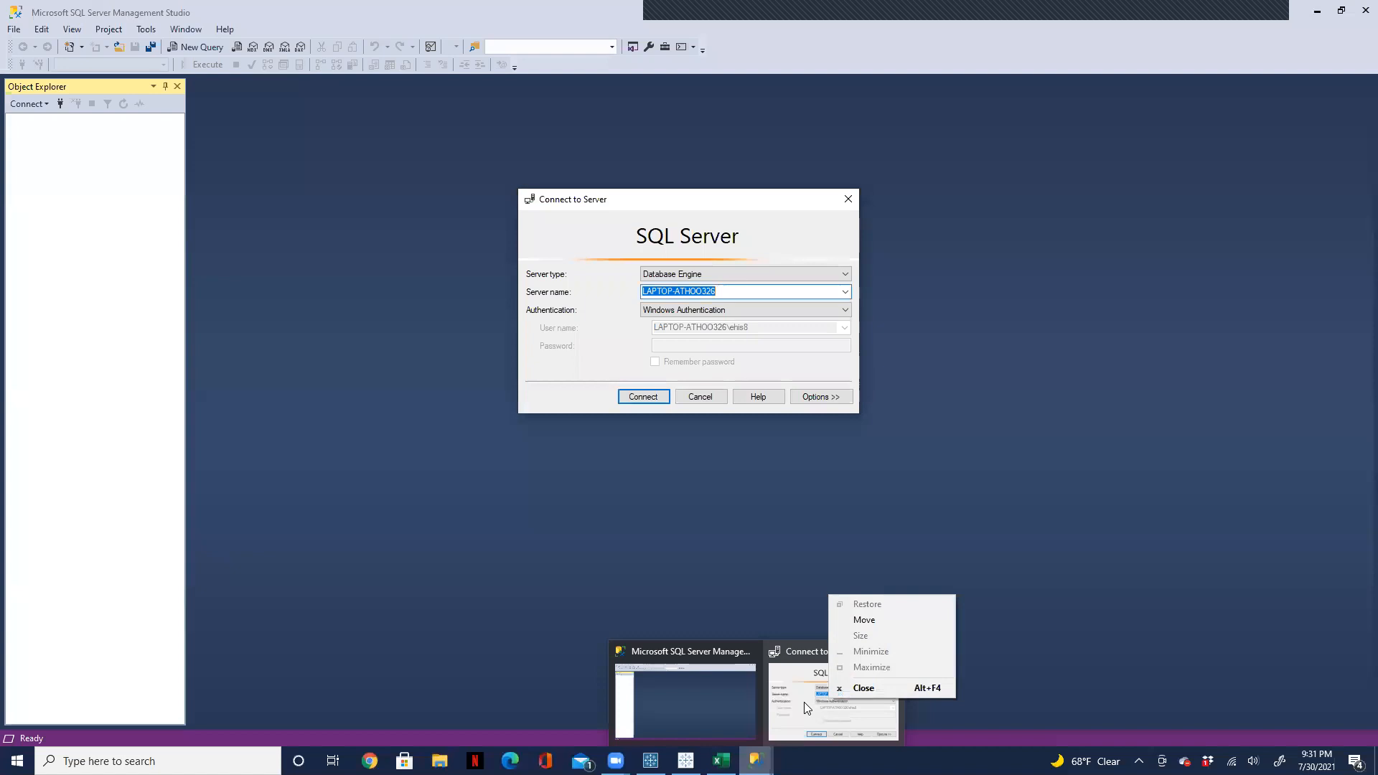
click(652, 397)
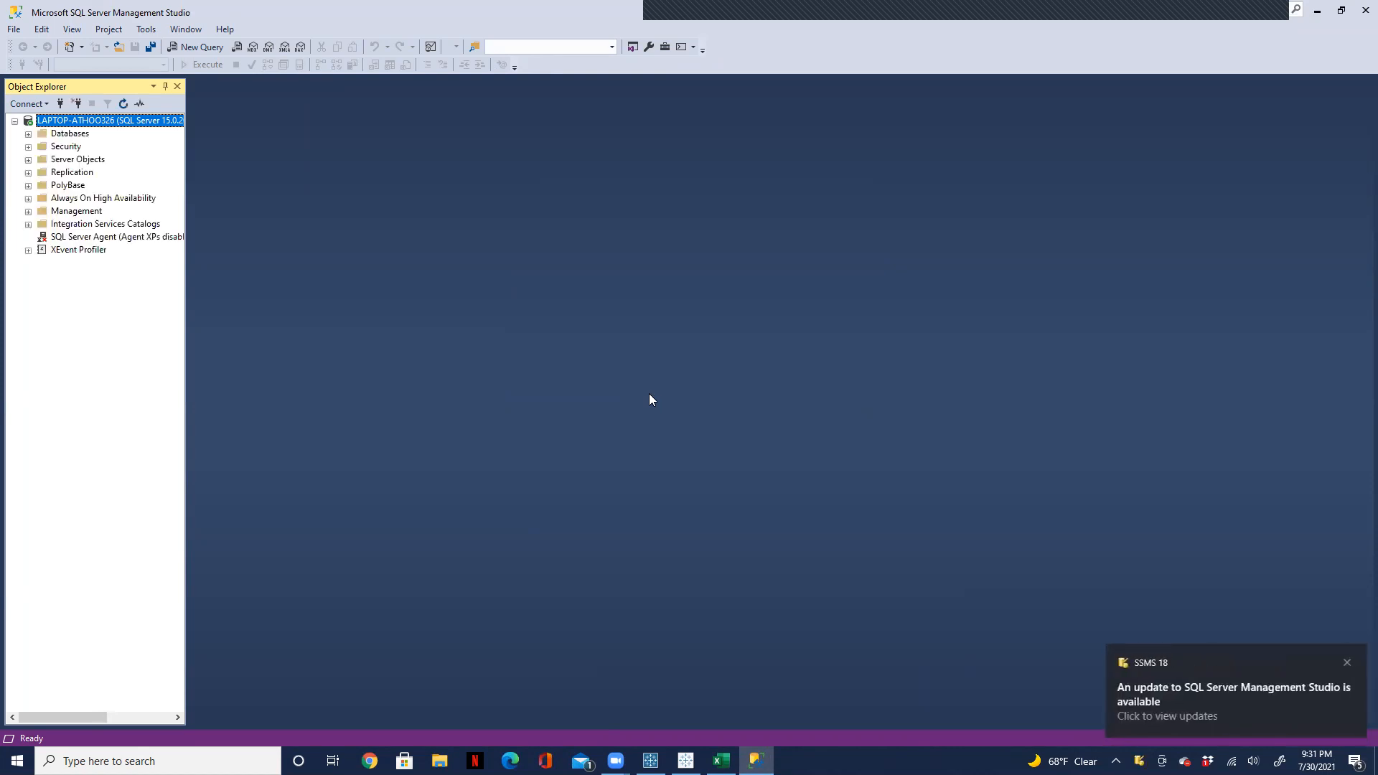
click(29, 134)
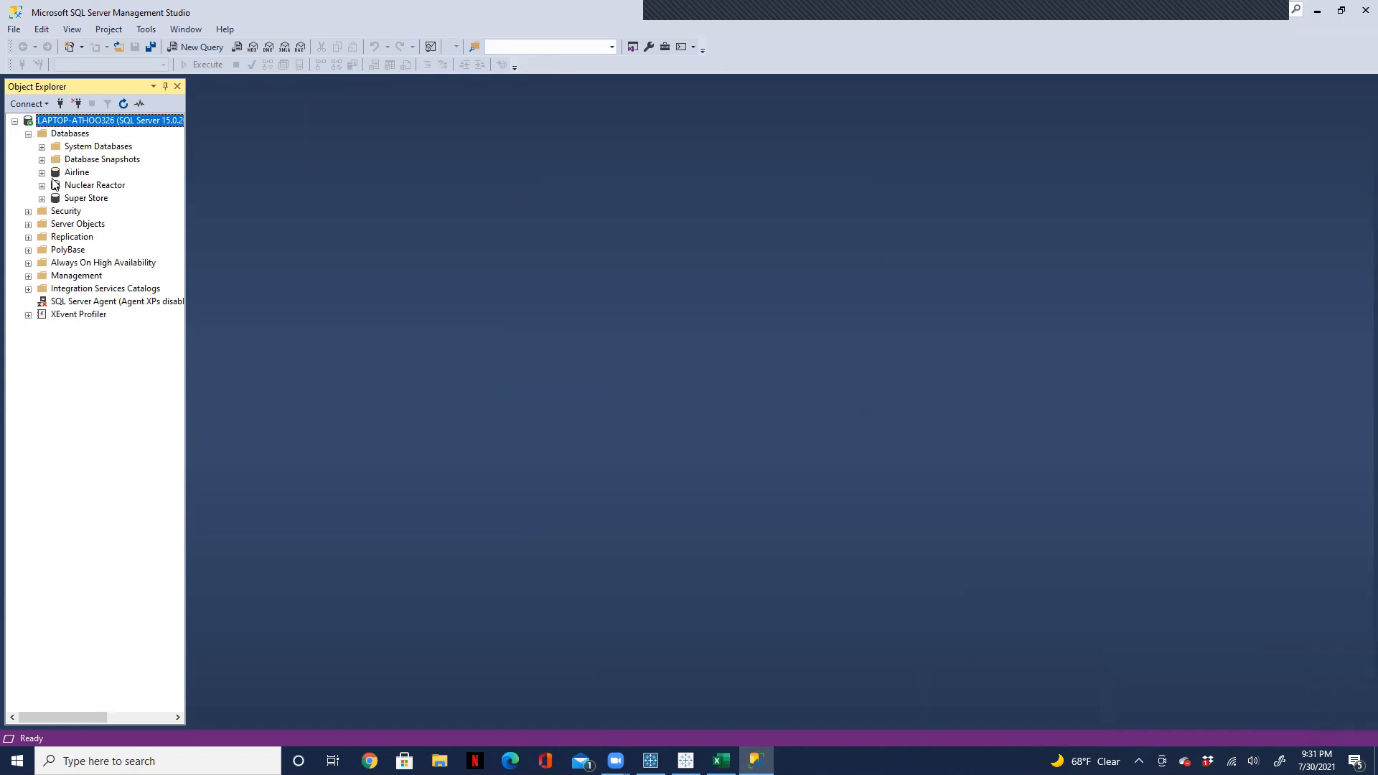
click(42, 187)
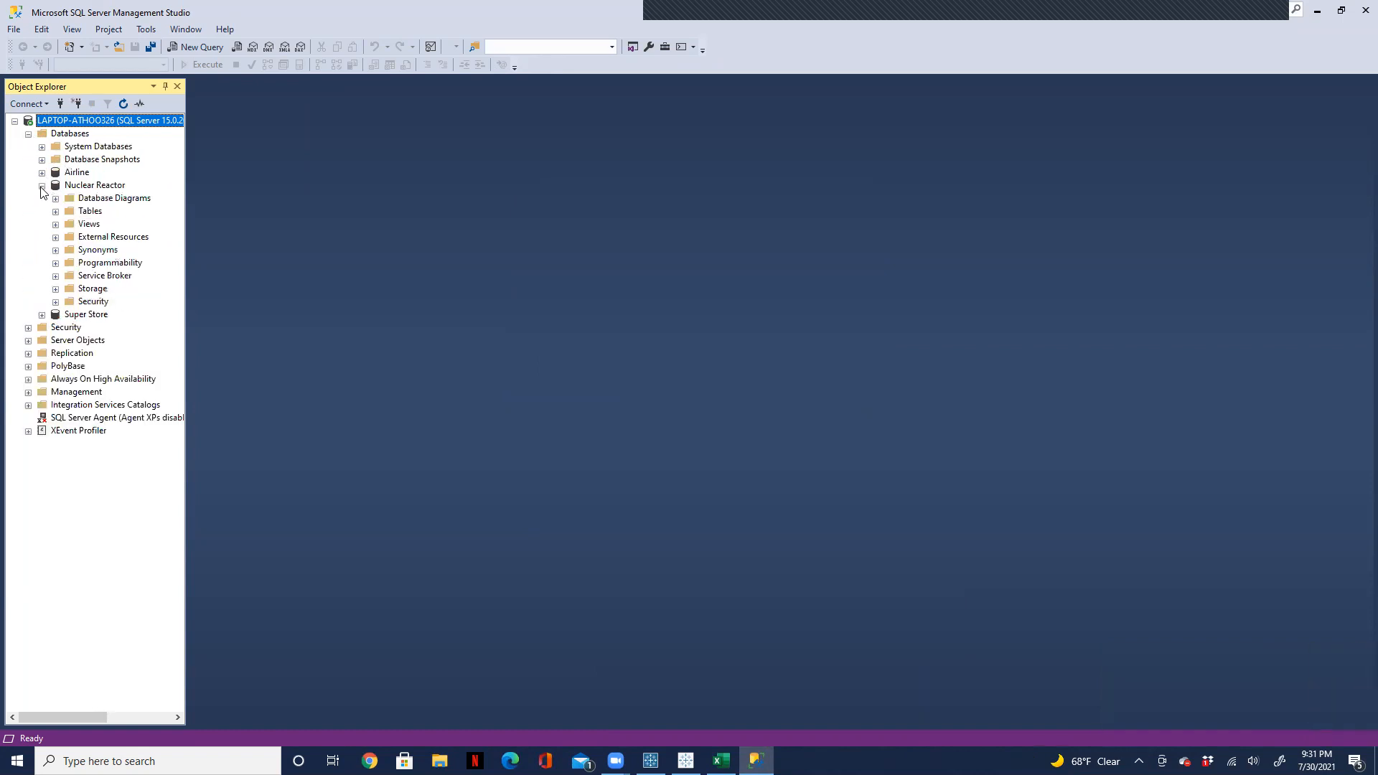
click(56, 212)
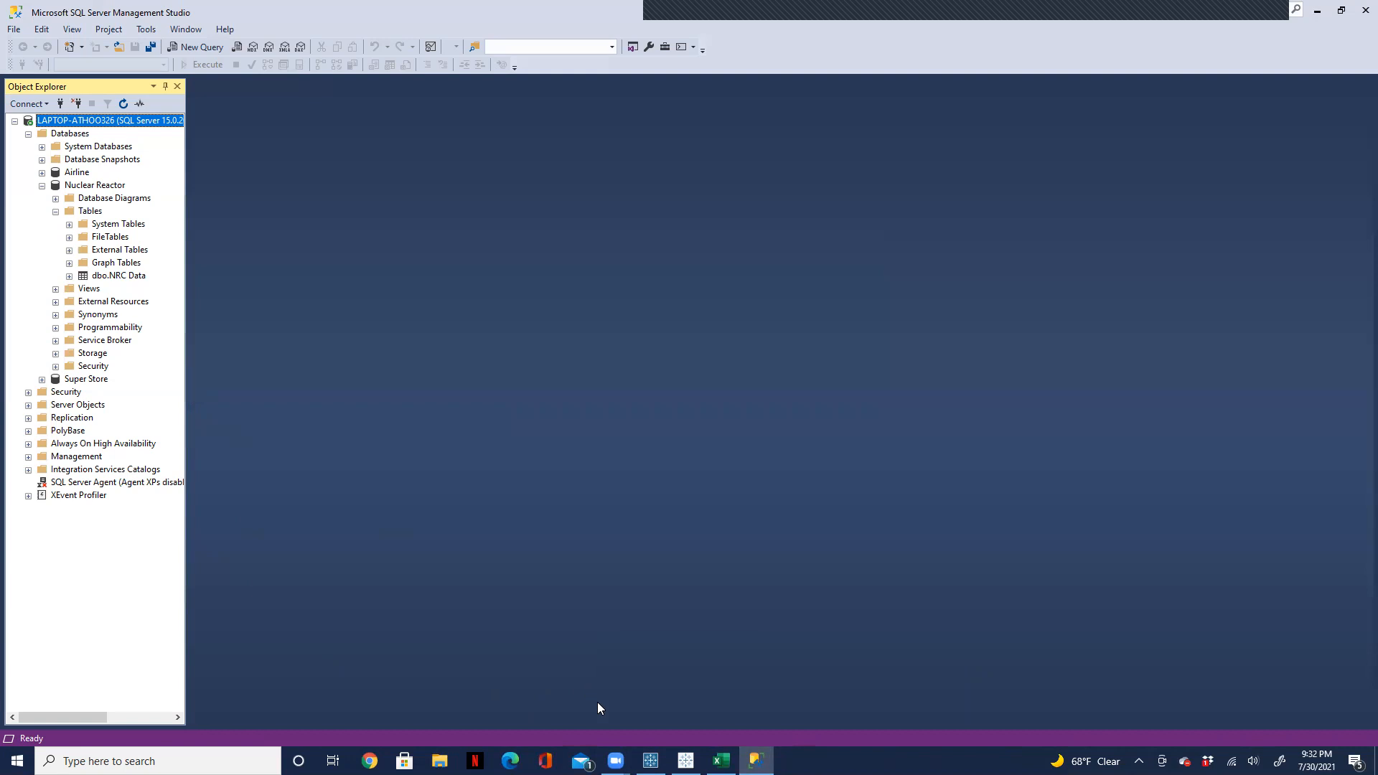
Step: Switch back to Tableau Prep Builder and set the existing NRC Data table as the output table
click(650, 760)
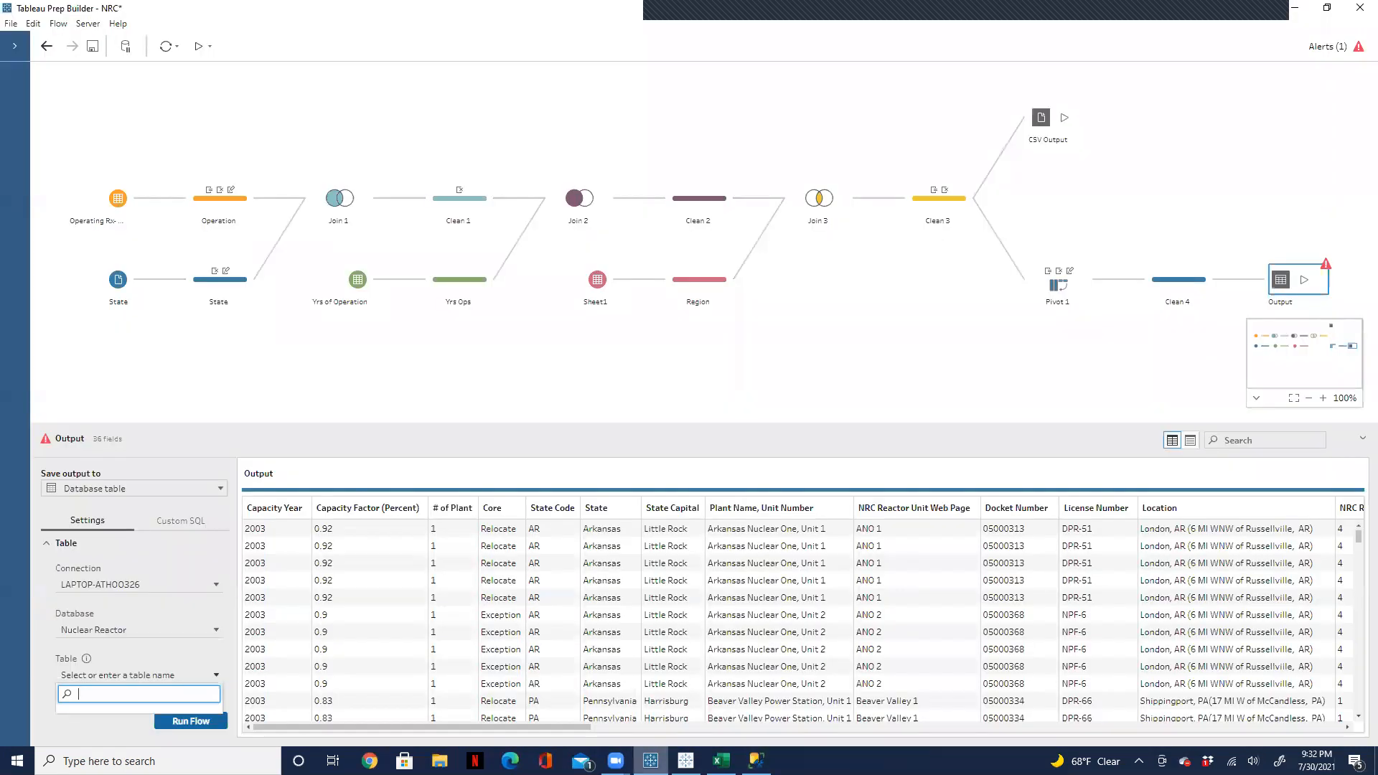
text(NRC)
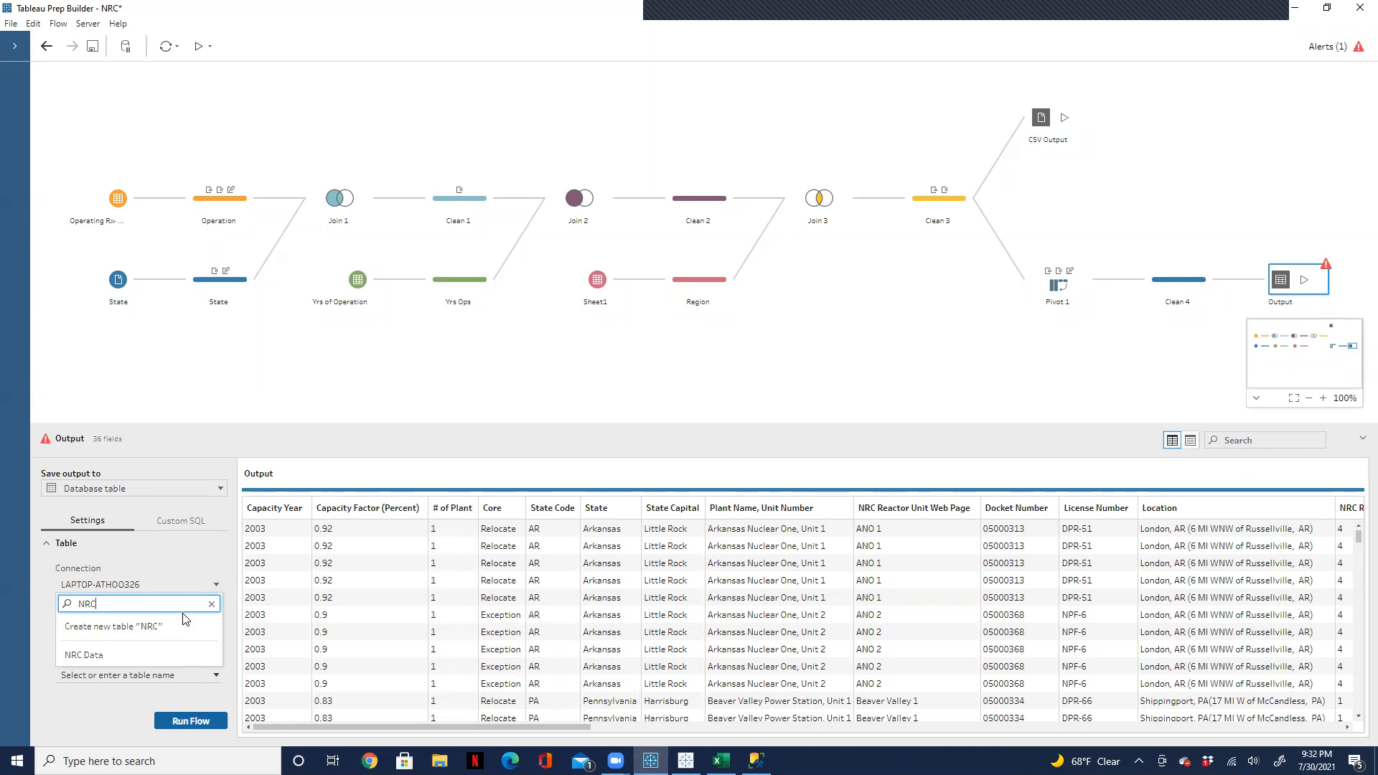
click(84, 655)
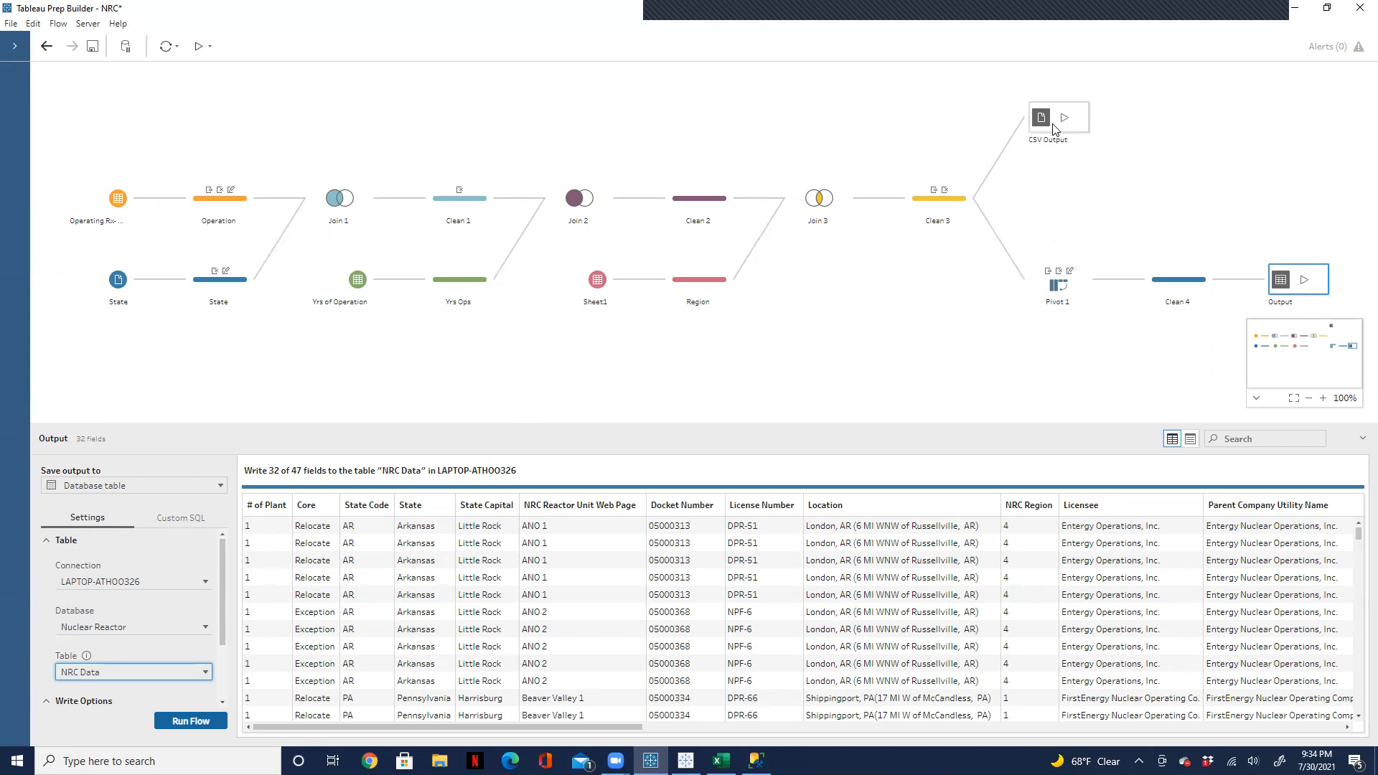
Step: Review the CSV Output step's file name and save location, and remove that step from the flow
mouse_move(1125, 285)
click(1257, 398)
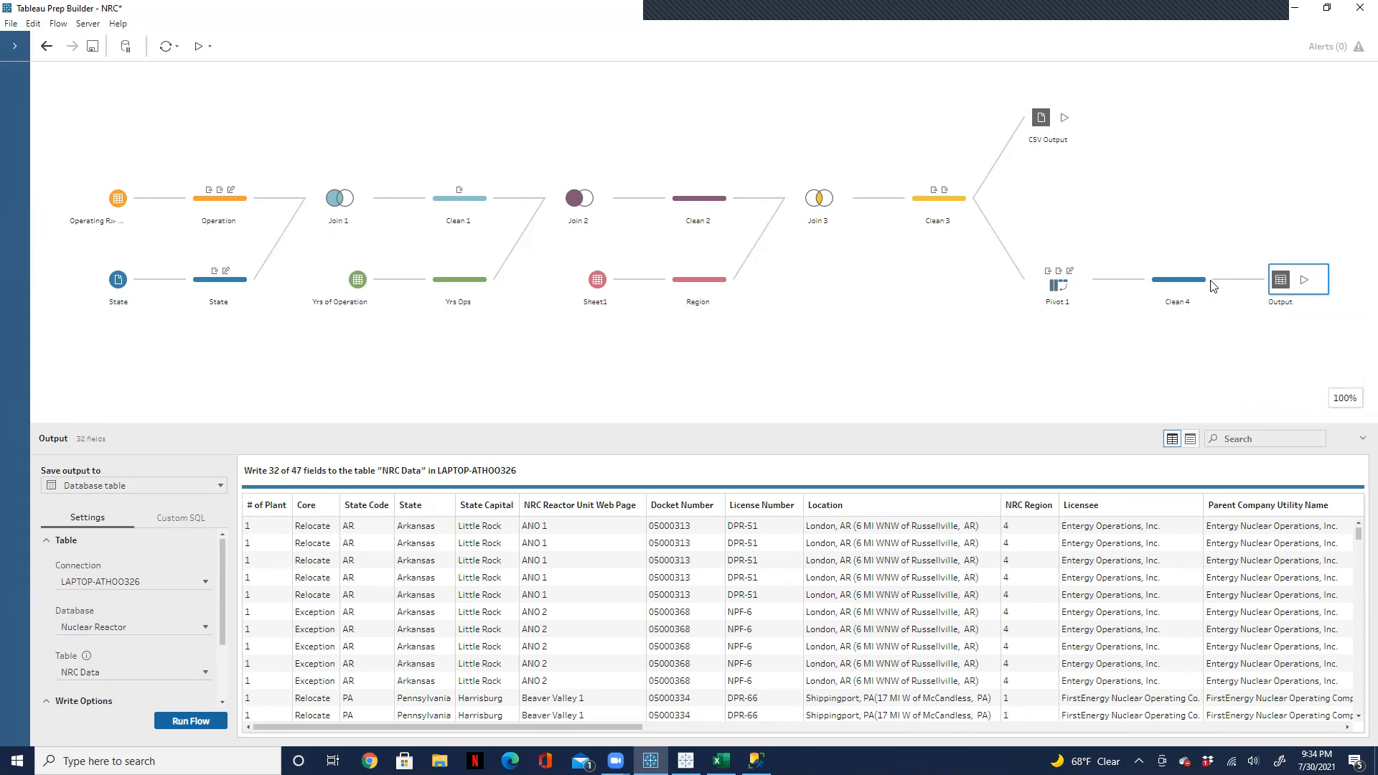
click(1038, 123)
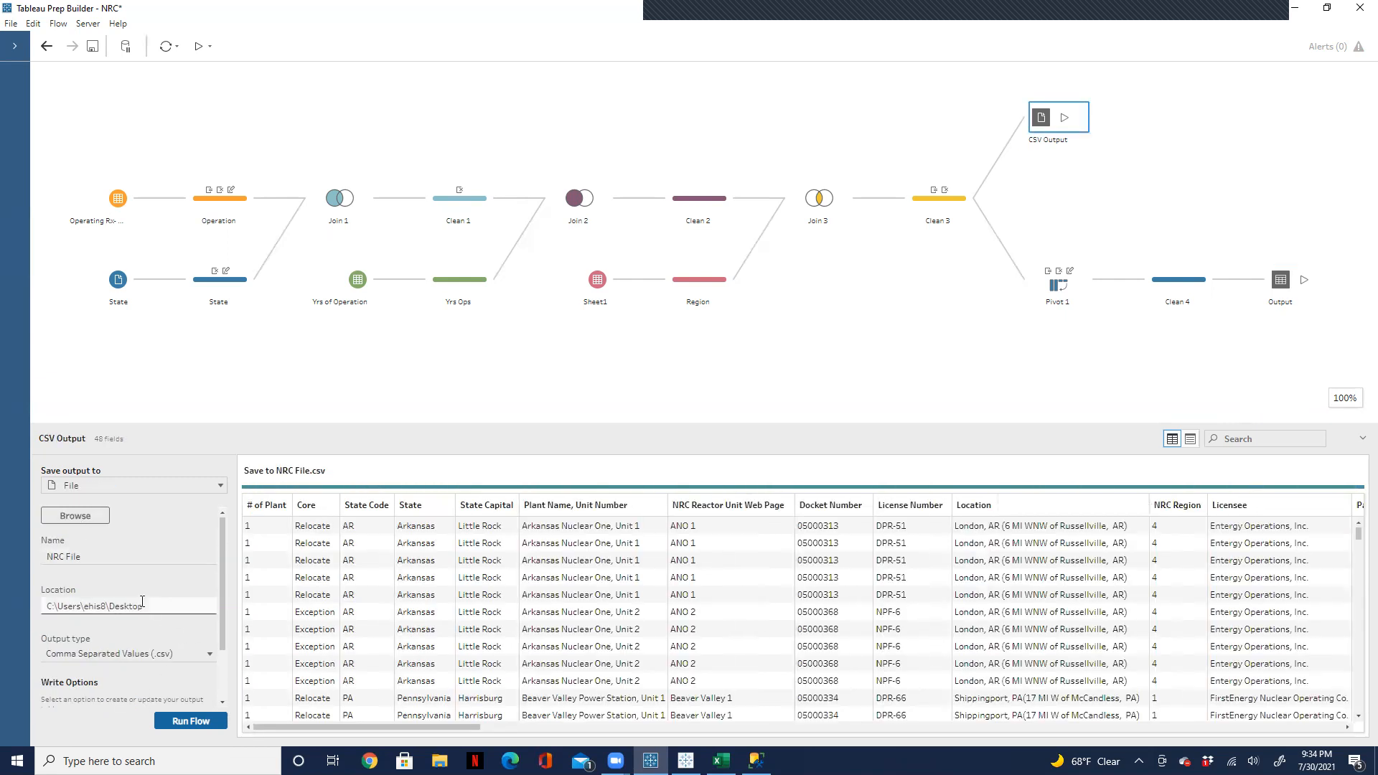
drag(95, 559, 50, 556)
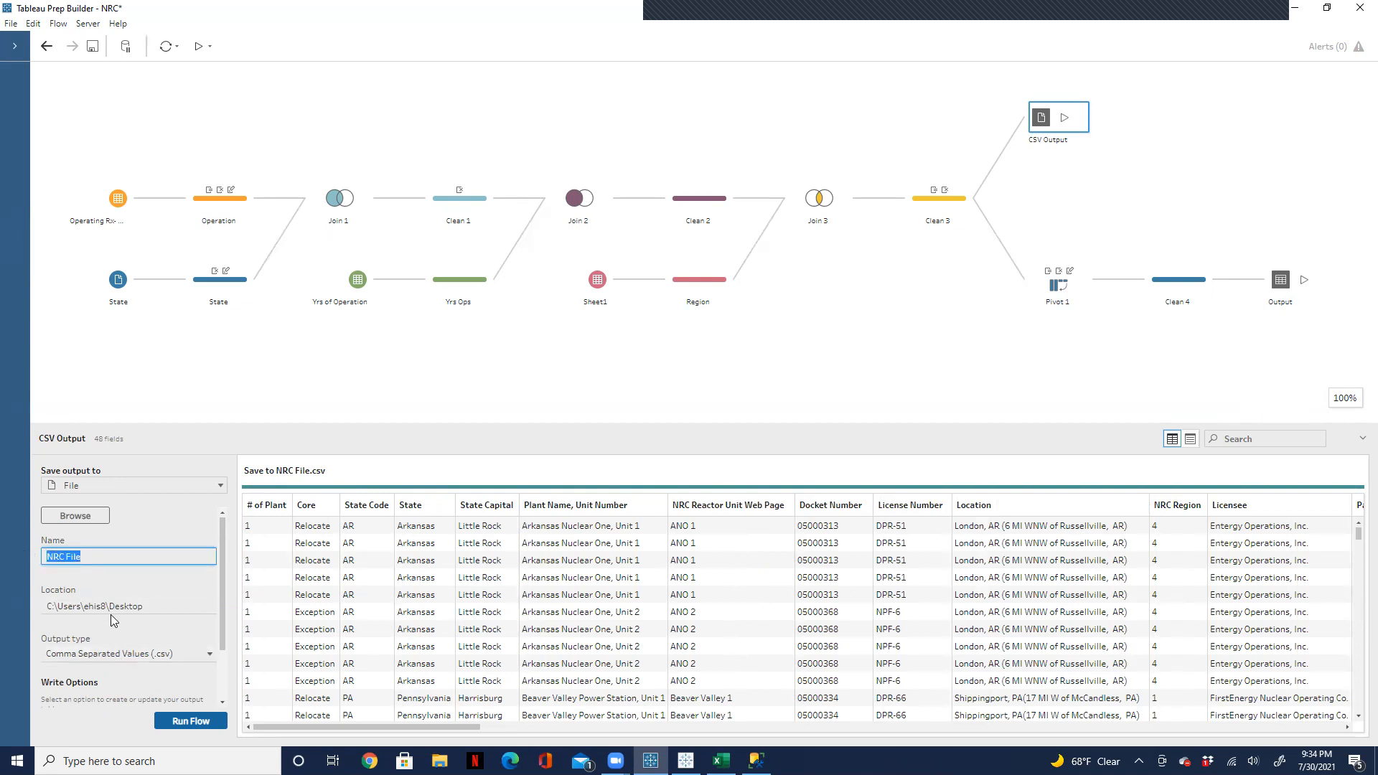
click(78, 511)
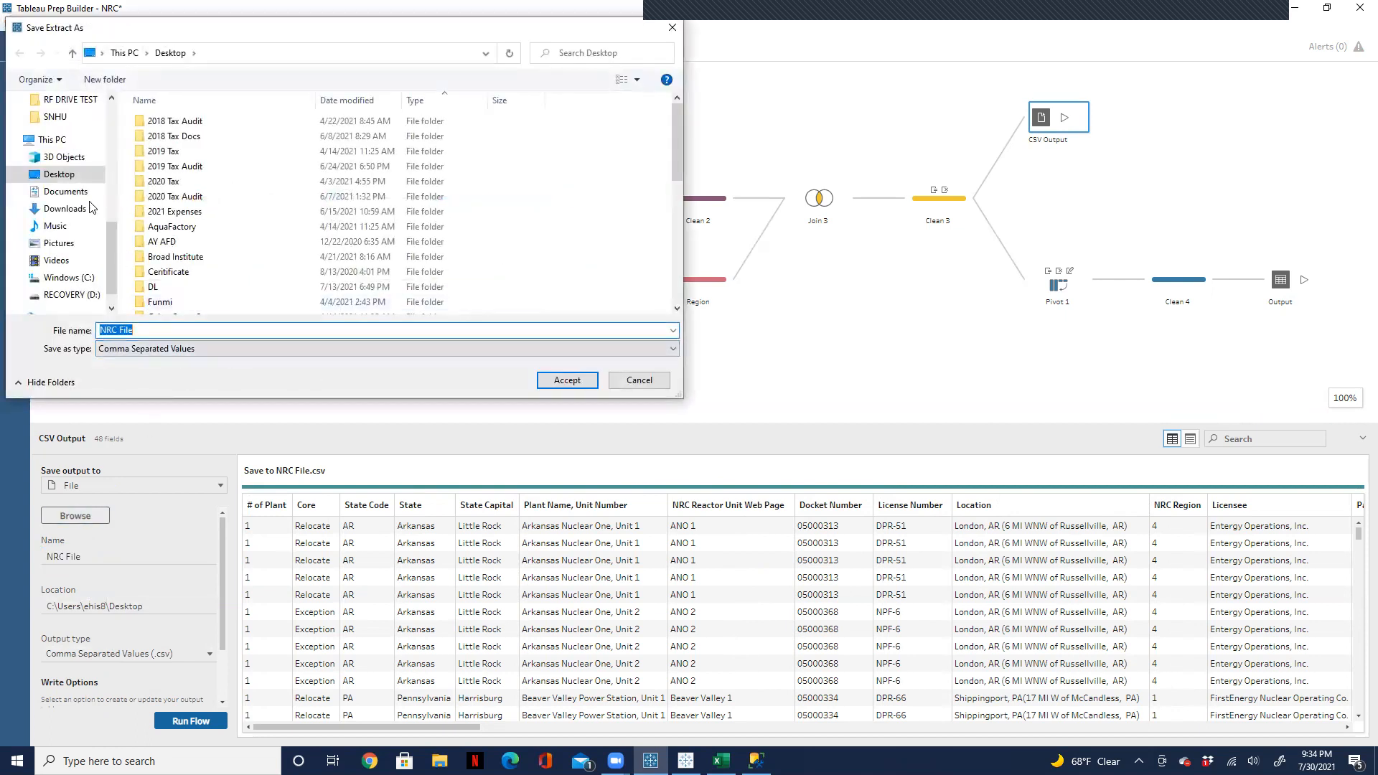
click(672, 28)
right_click(1083, 129)
click(1061, 237)
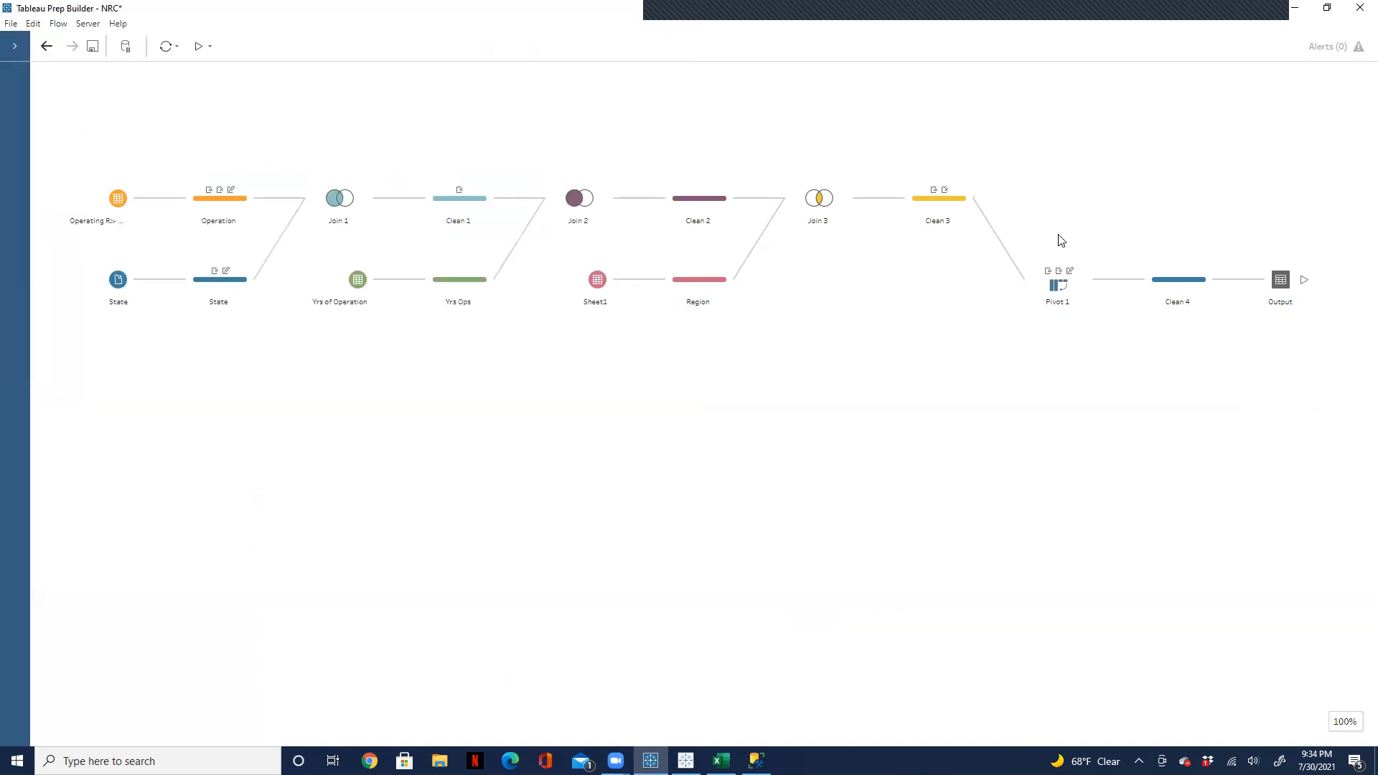
mouse_move(1219, 282)
click(1228, 279)
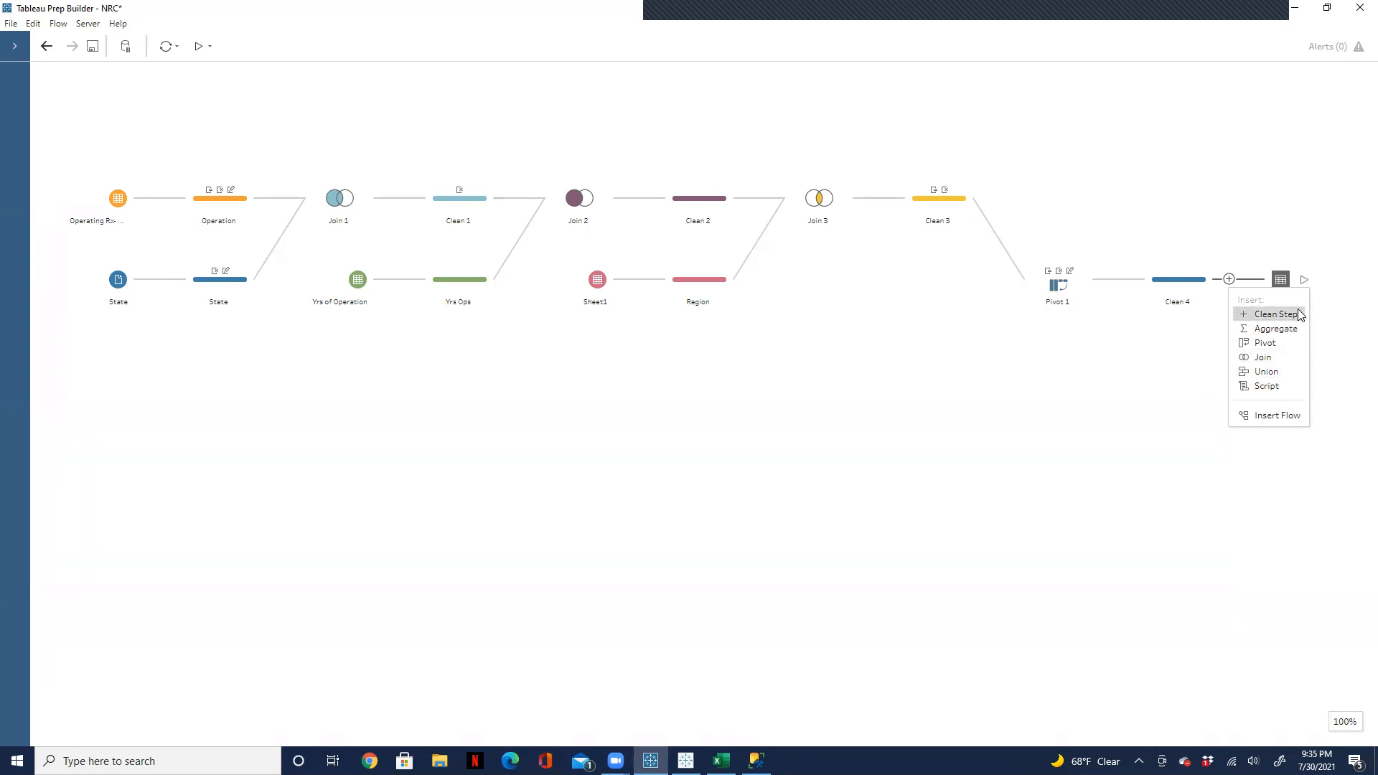
click(1276, 315)
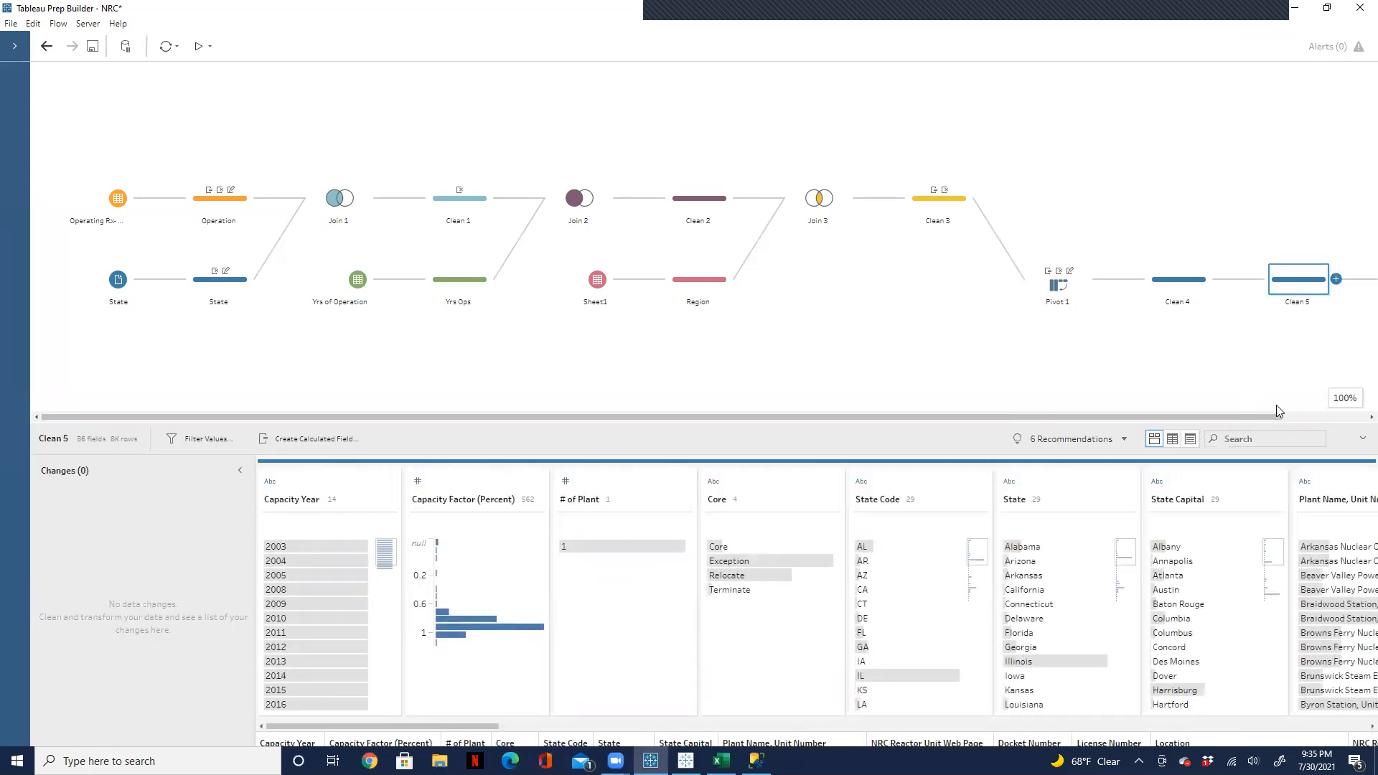
drag(1263, 416, 1355, 416)
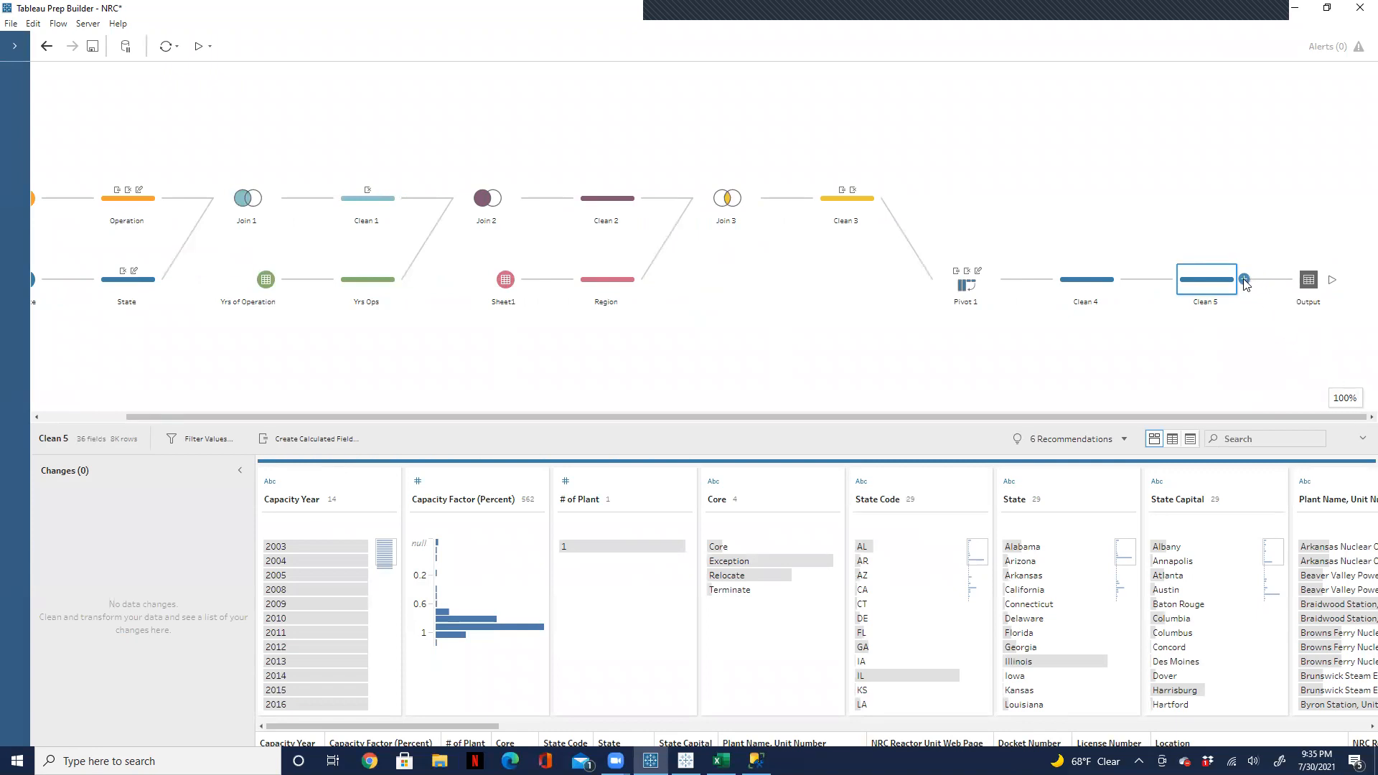
key(ctrl+z)
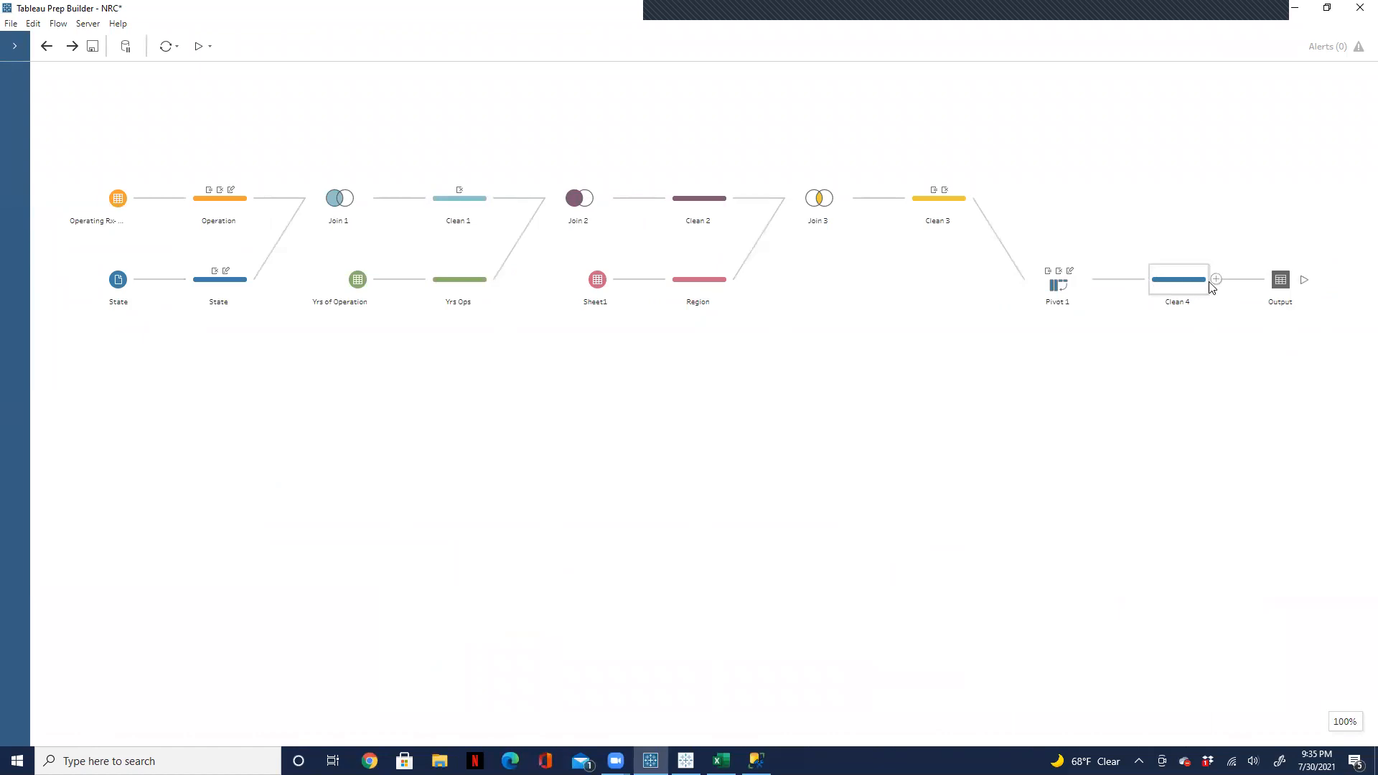
Step: Add a second output step branching from Clean 4
click(1215, 280)
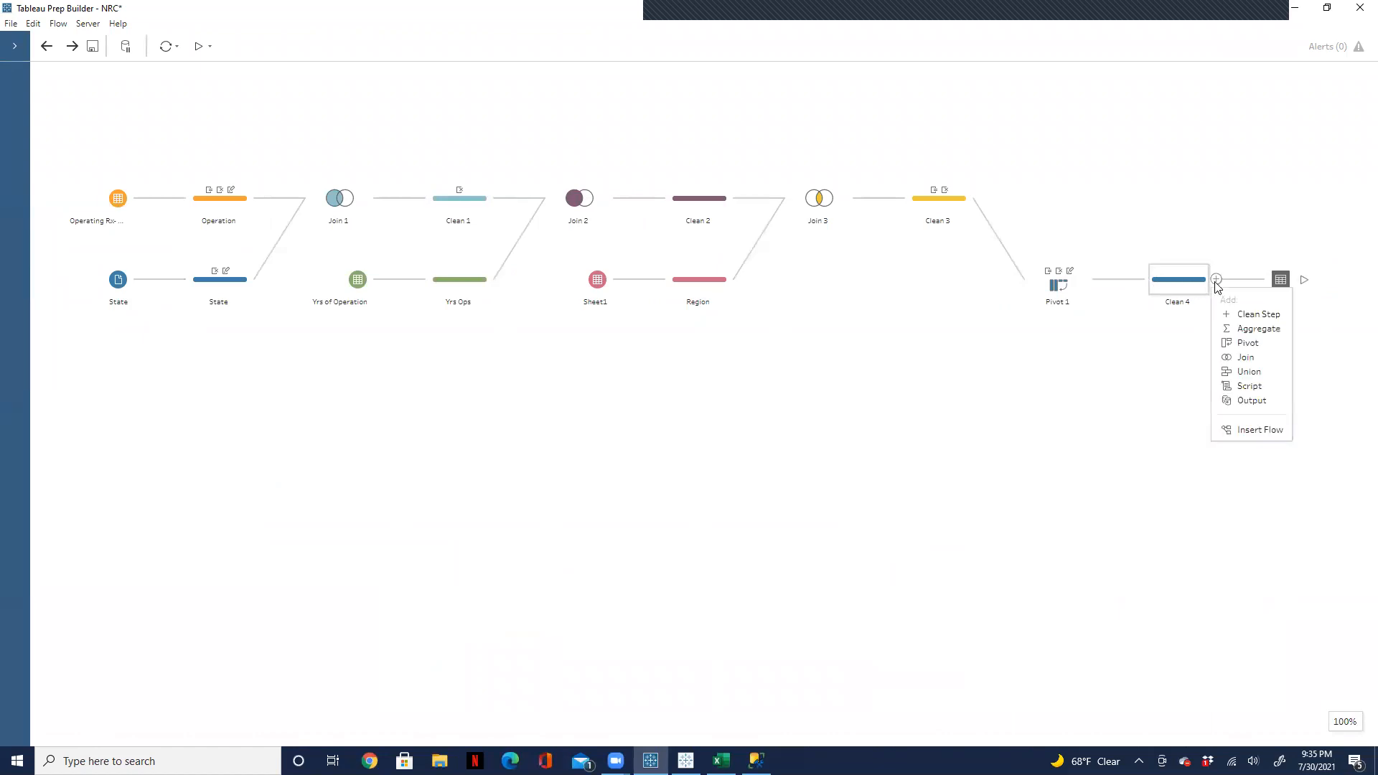
click(1251, 400)
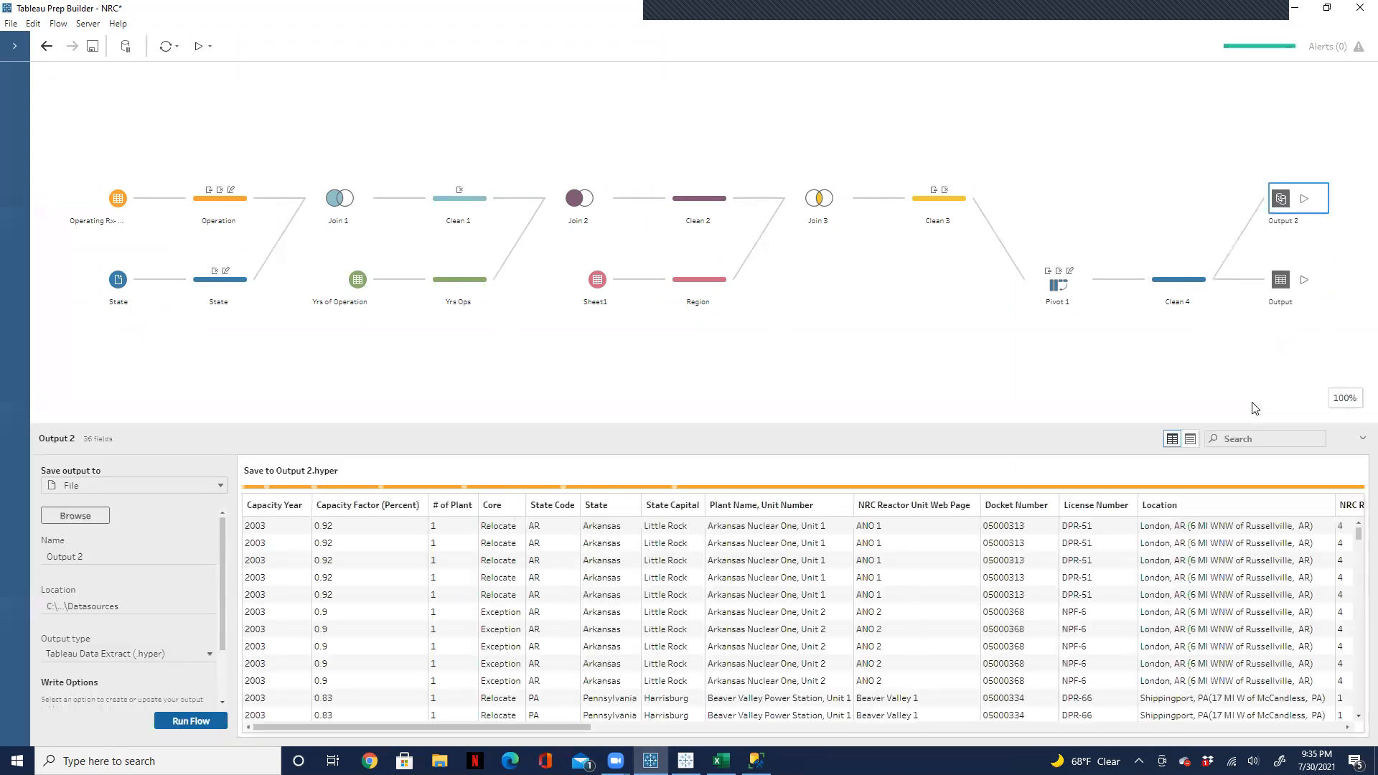
click(75, 516)
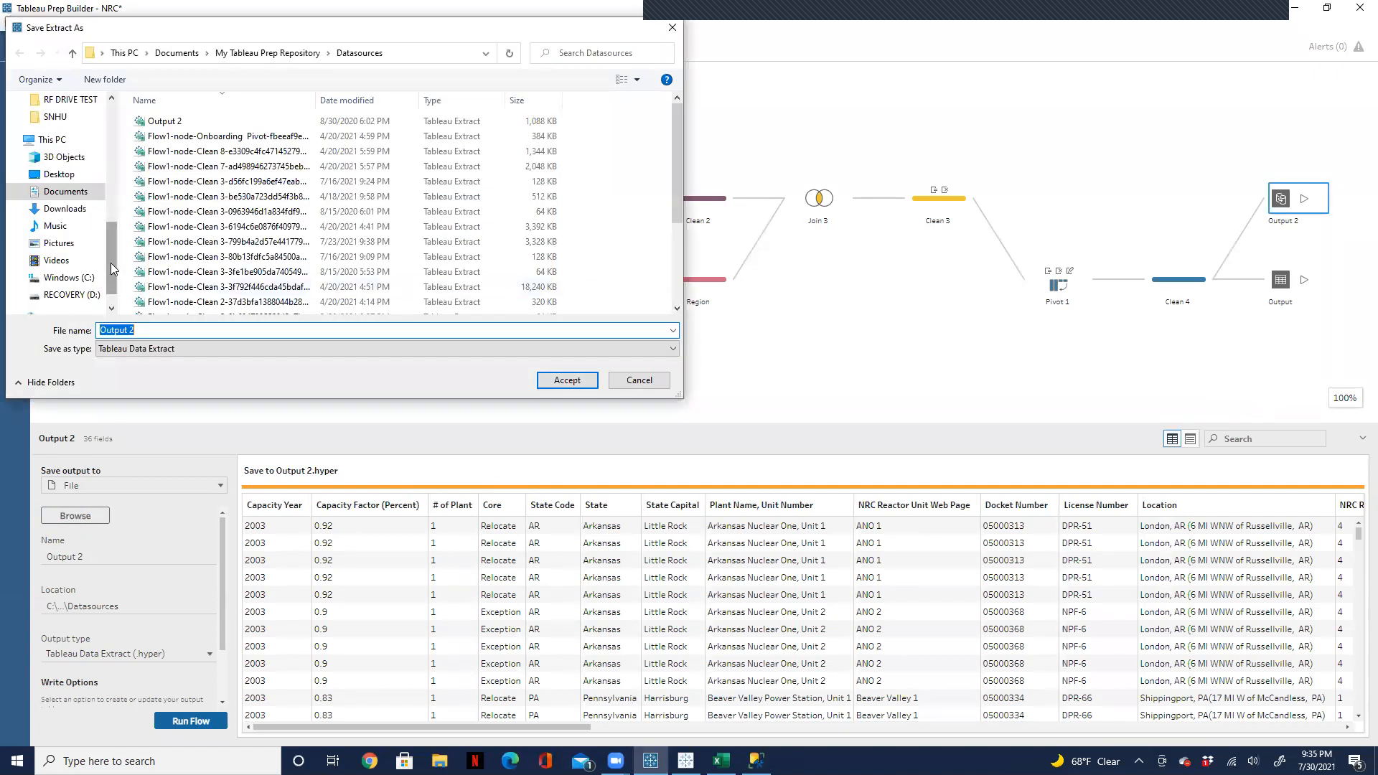
drag(112, 269, 108, 101)
click(71, 129)
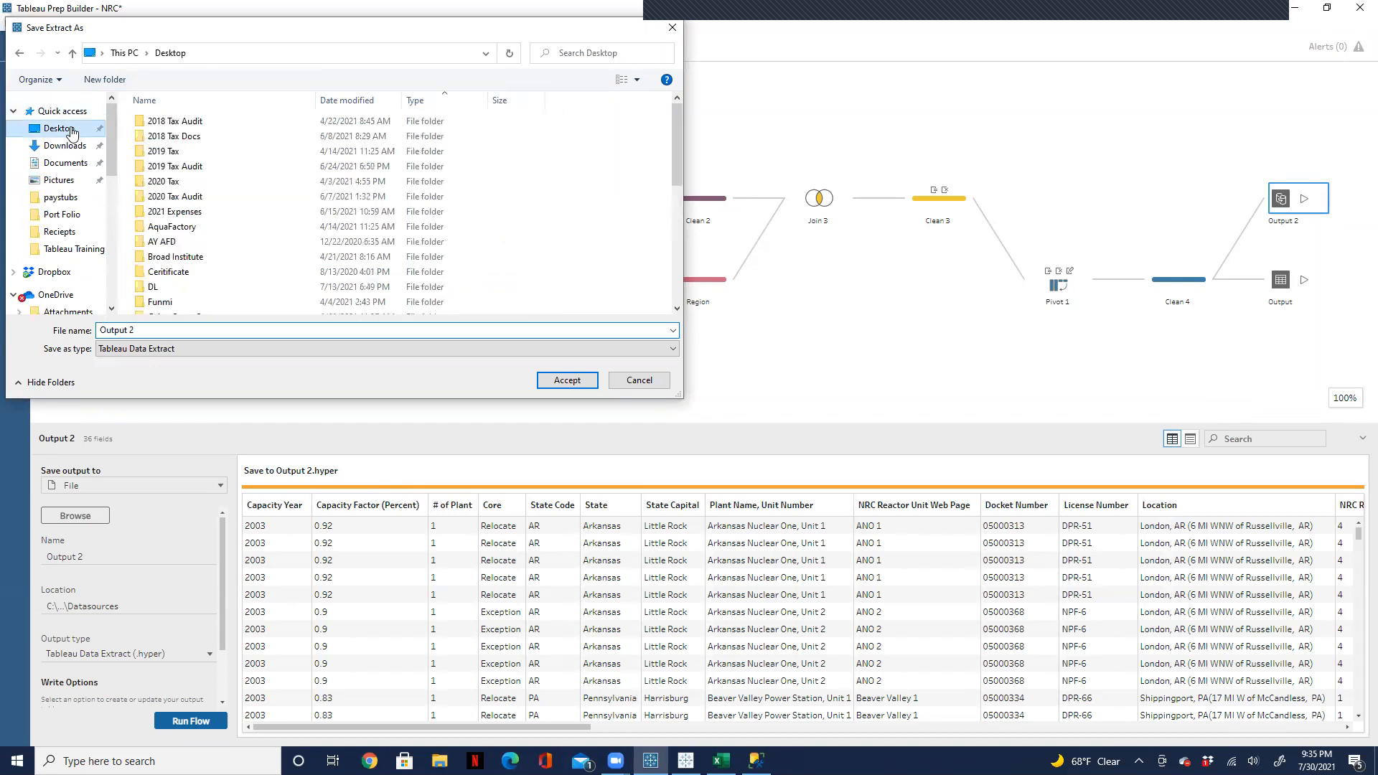
drag(674, 158, 675, 301)
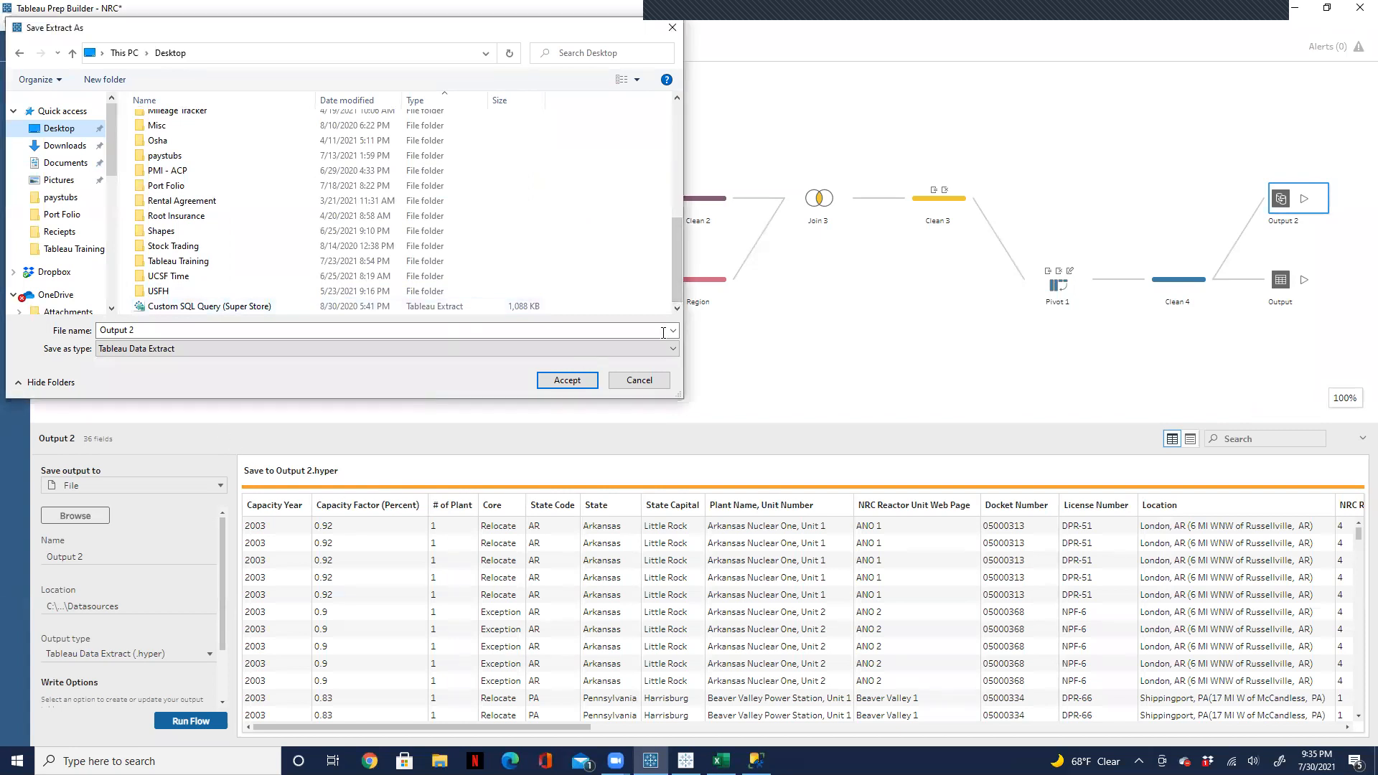
click(639, 379)
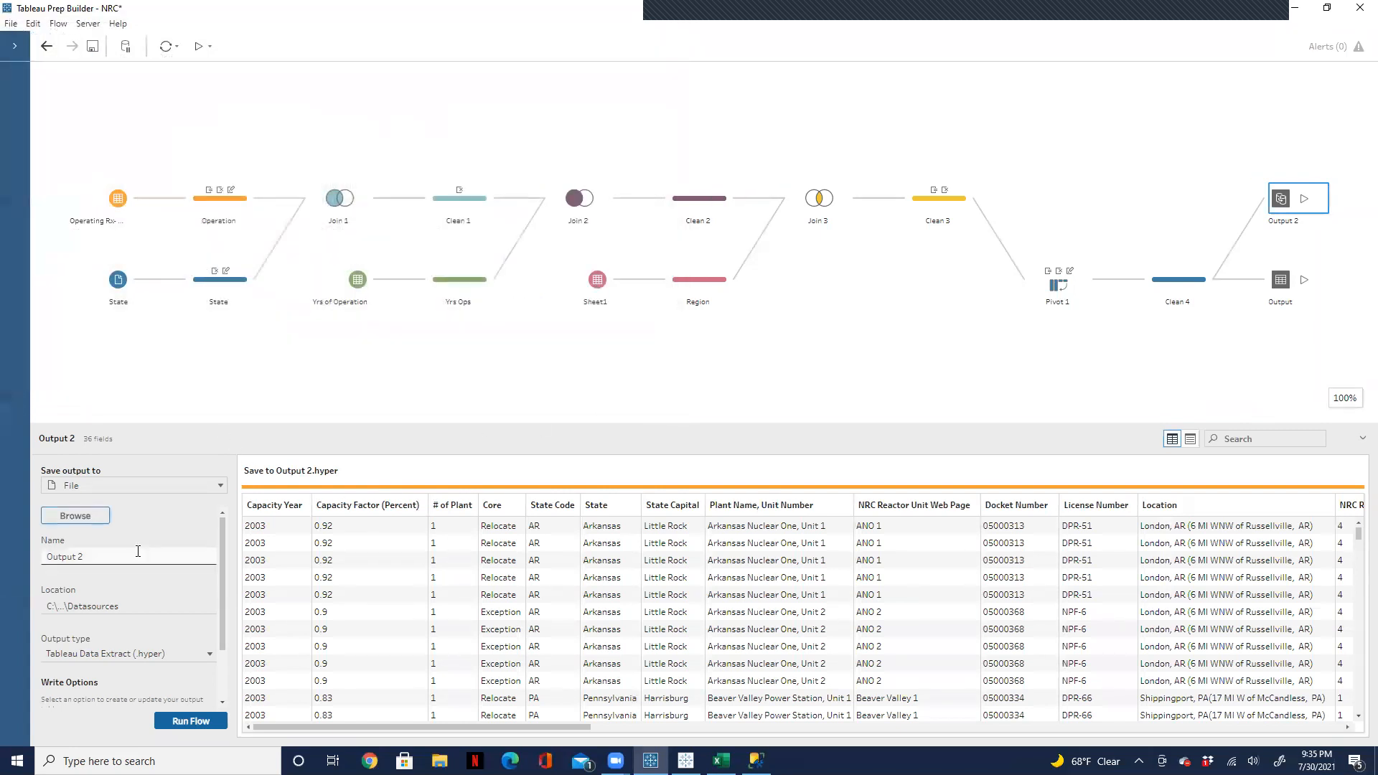
Step: Set Output 2 to Comma Separated Values (.csv) and have it replace the existing NRC File on the Desktop
click(206, 654)
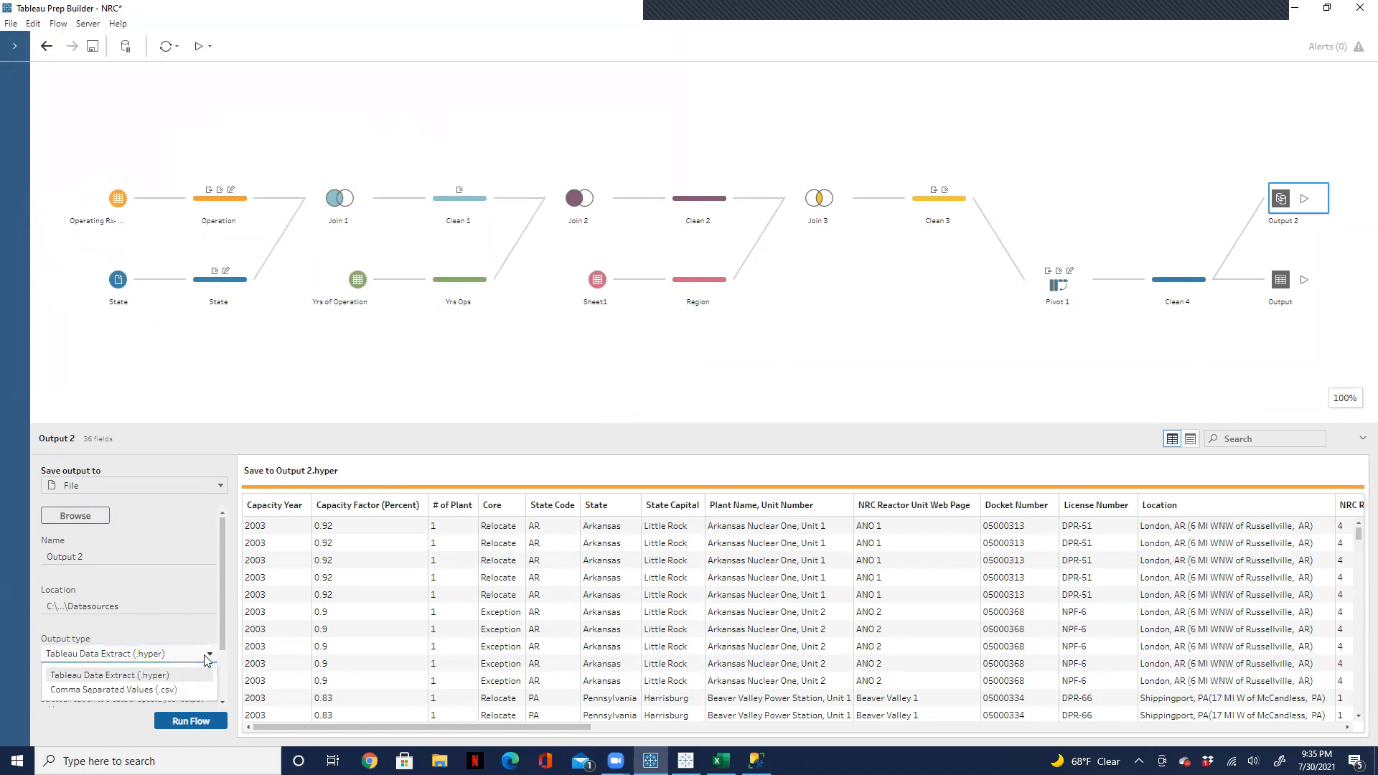
click(168, 690)
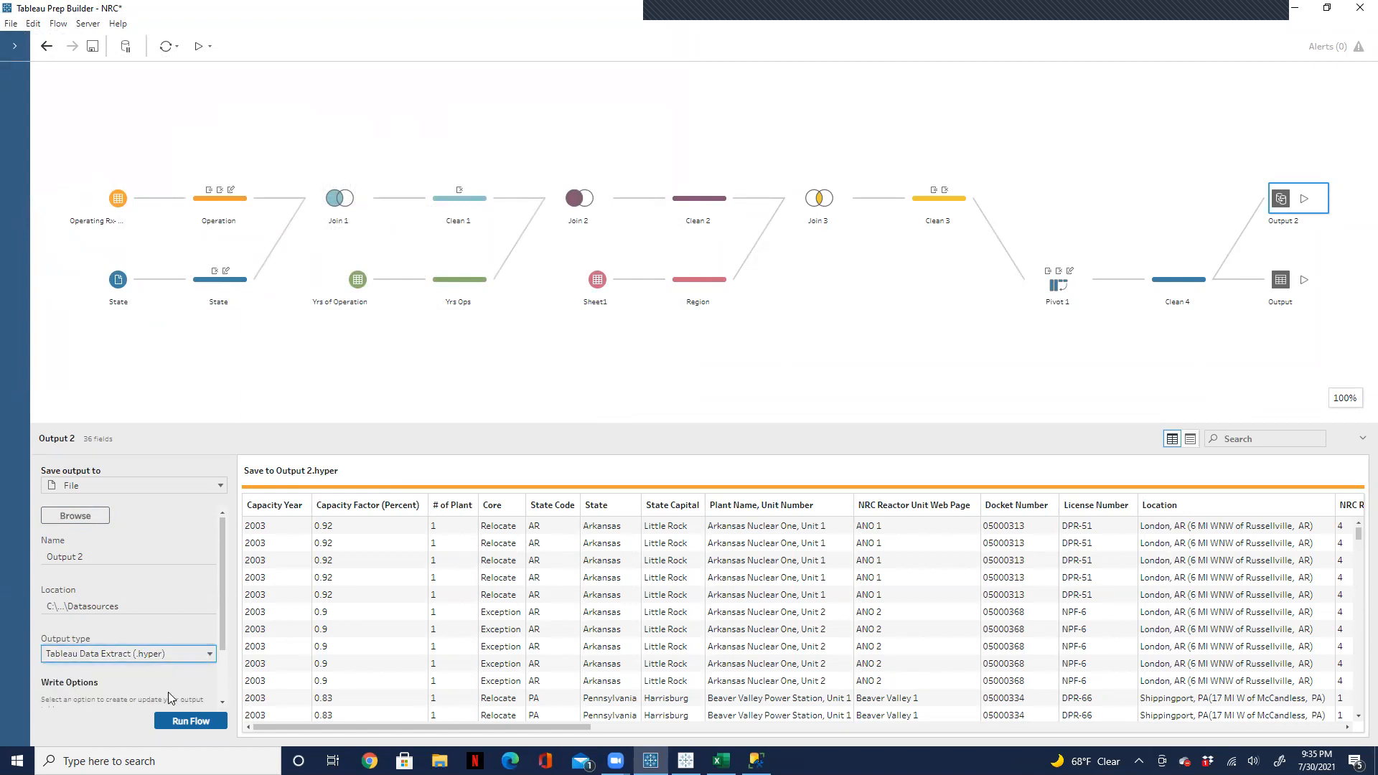
click(76, 514)
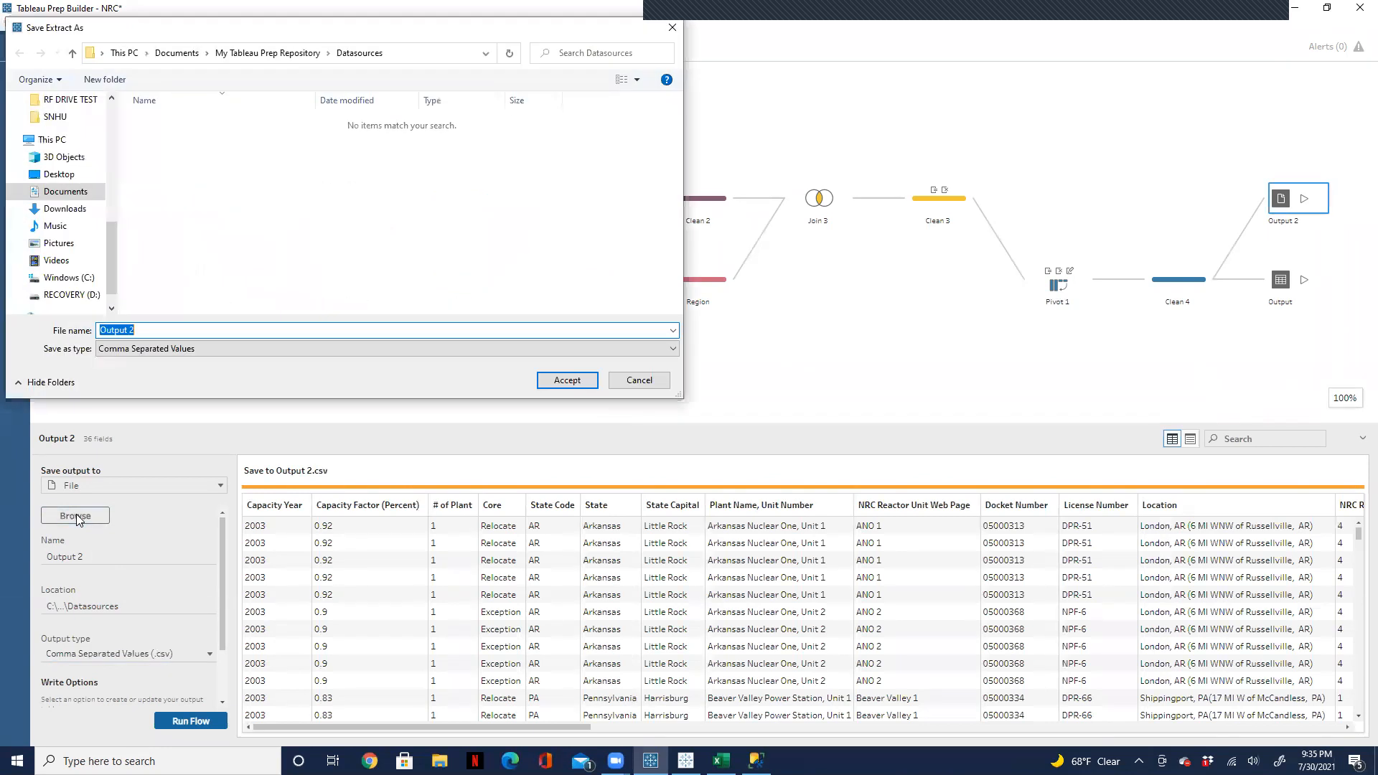
drag(114, 246, 106, 106)
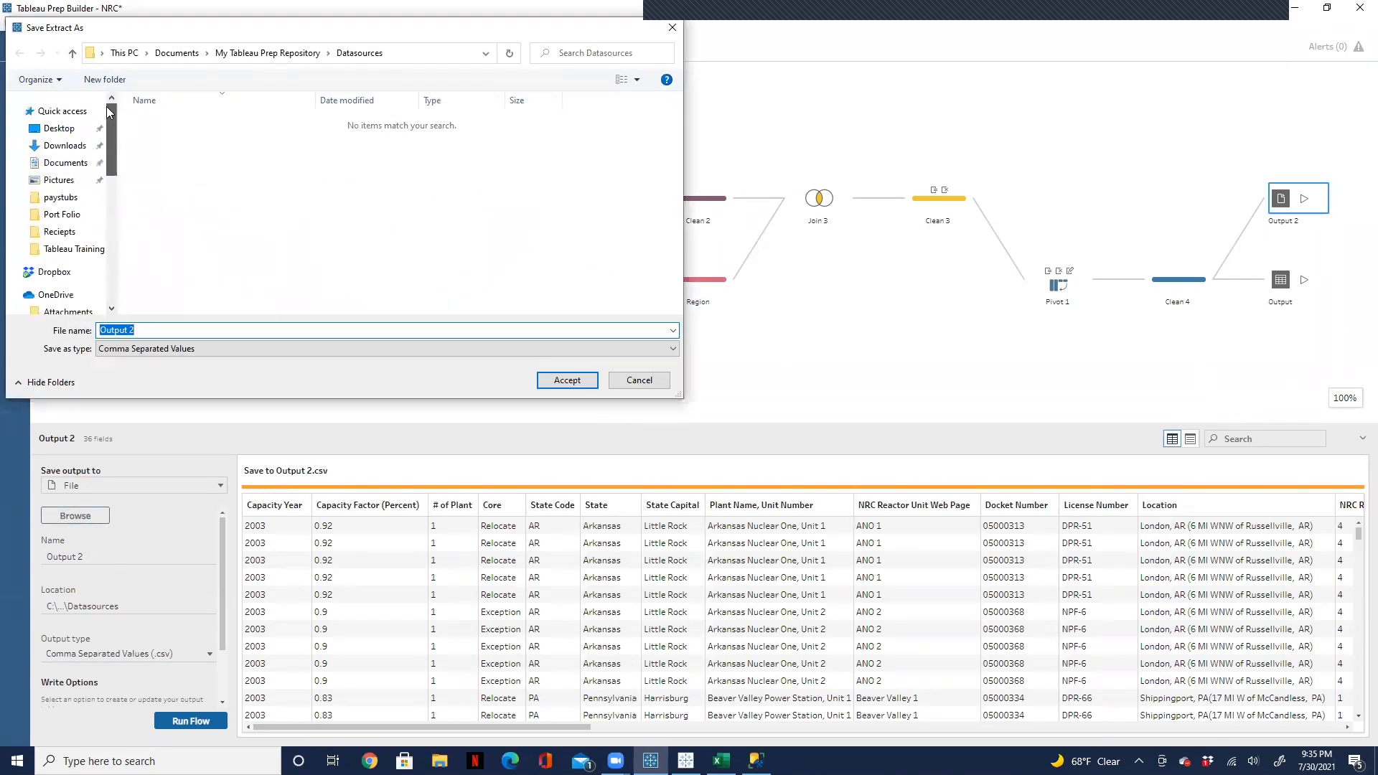
click(91, 127)
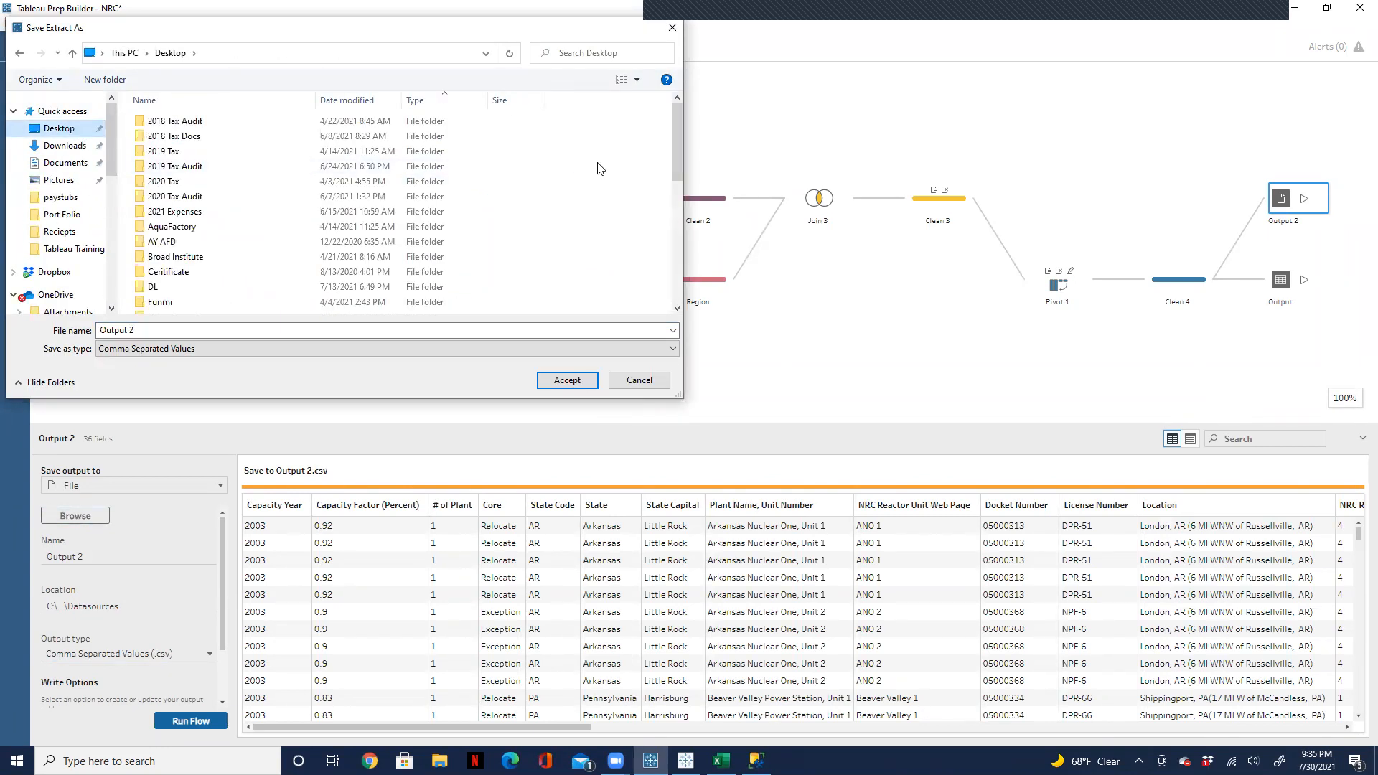
drag(680, 153, 668, 283)
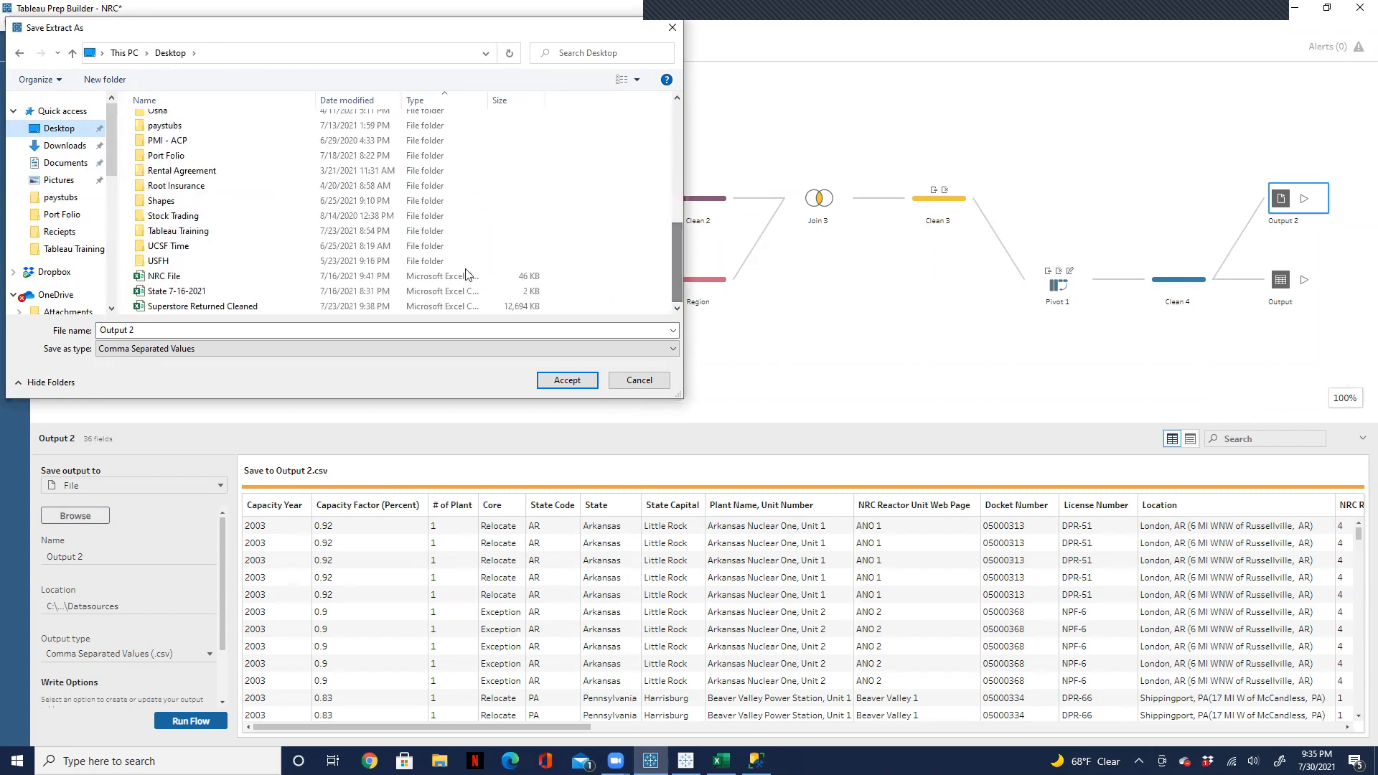
click(165, 277)
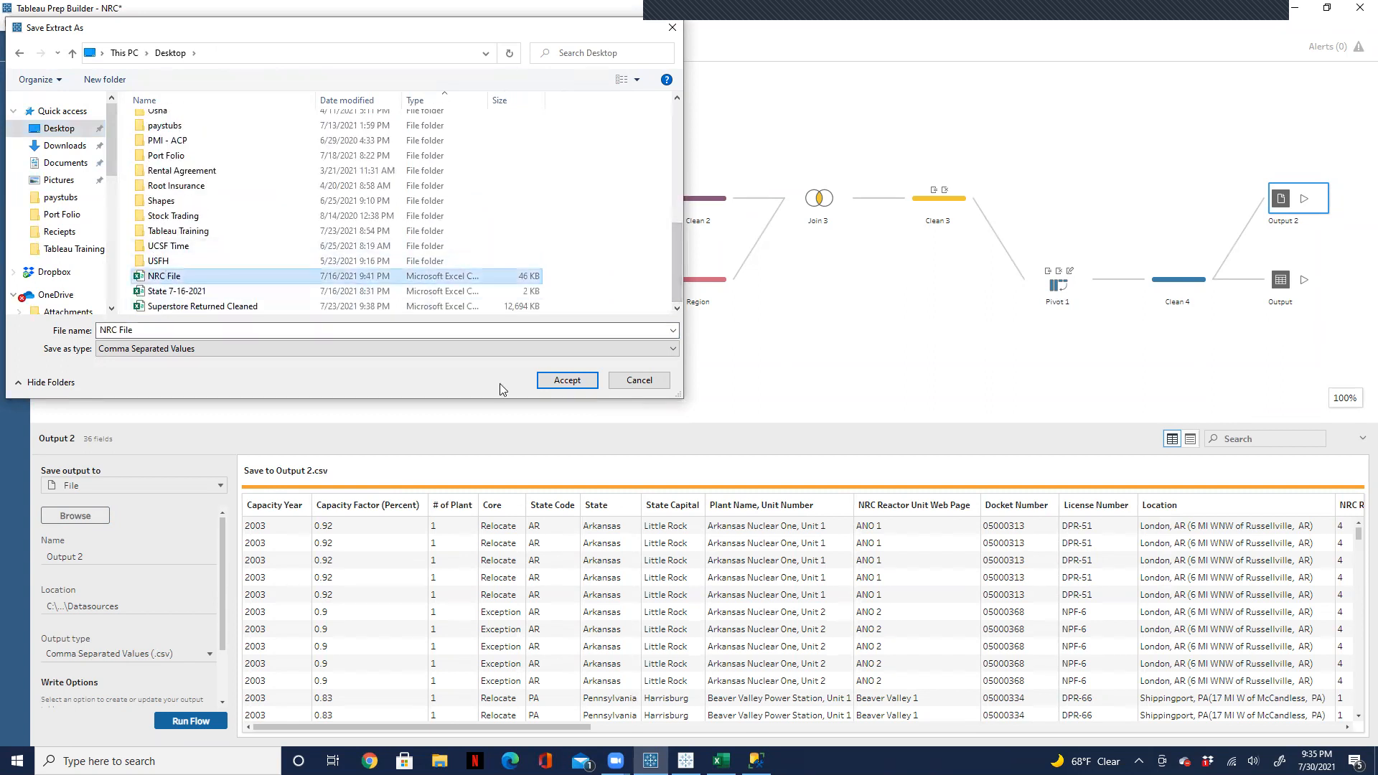
click(568, 381)
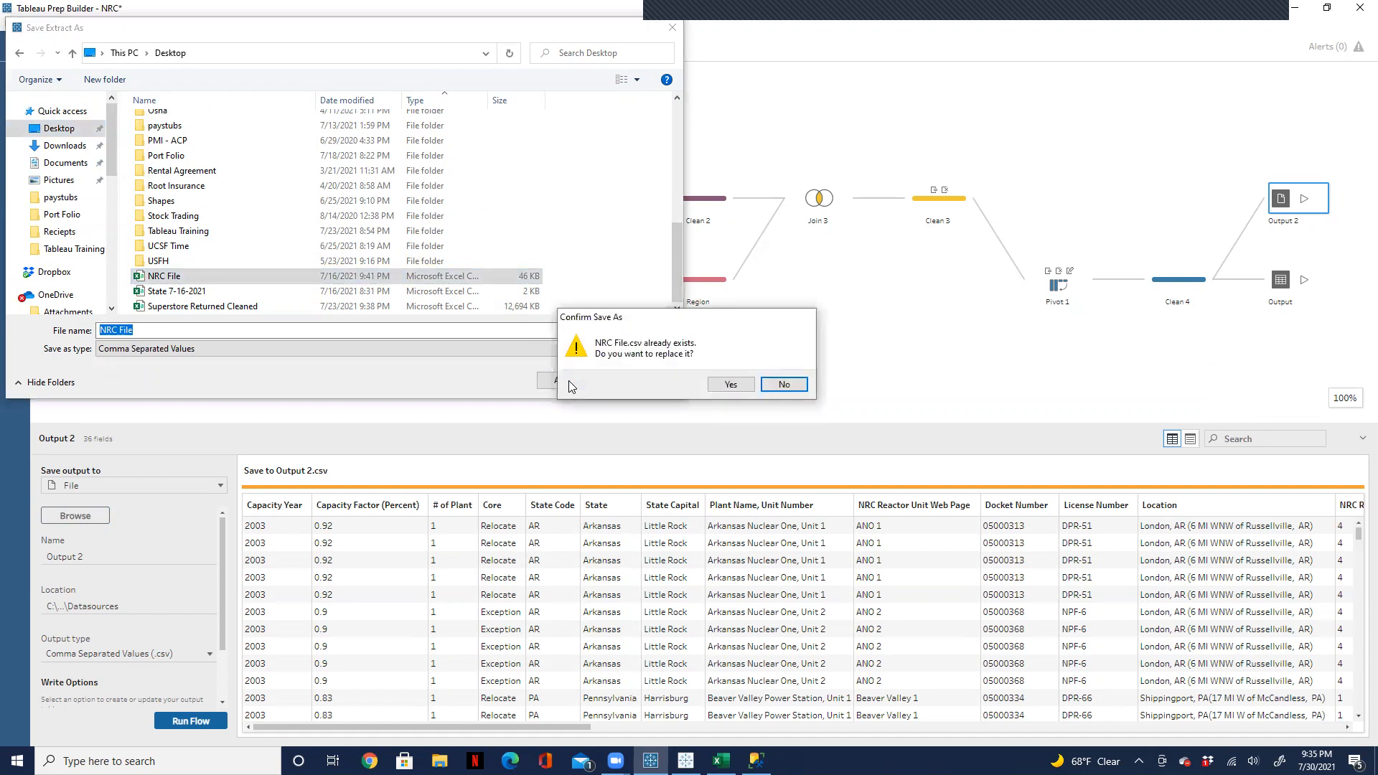
click(738, 388)
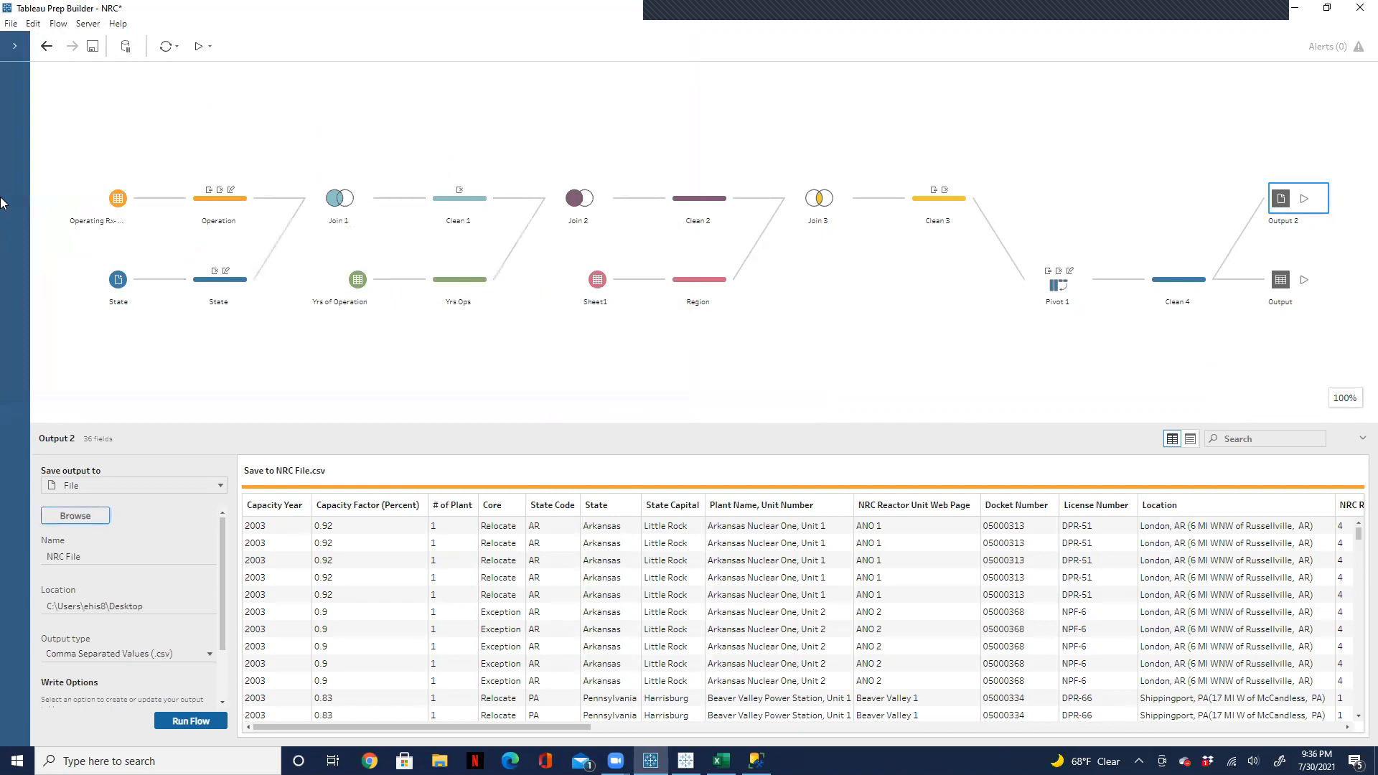
Step: Set the NRC Data table output's full refresh to Replace data and run the flow, replacing both existing outputs
click(199, 43)
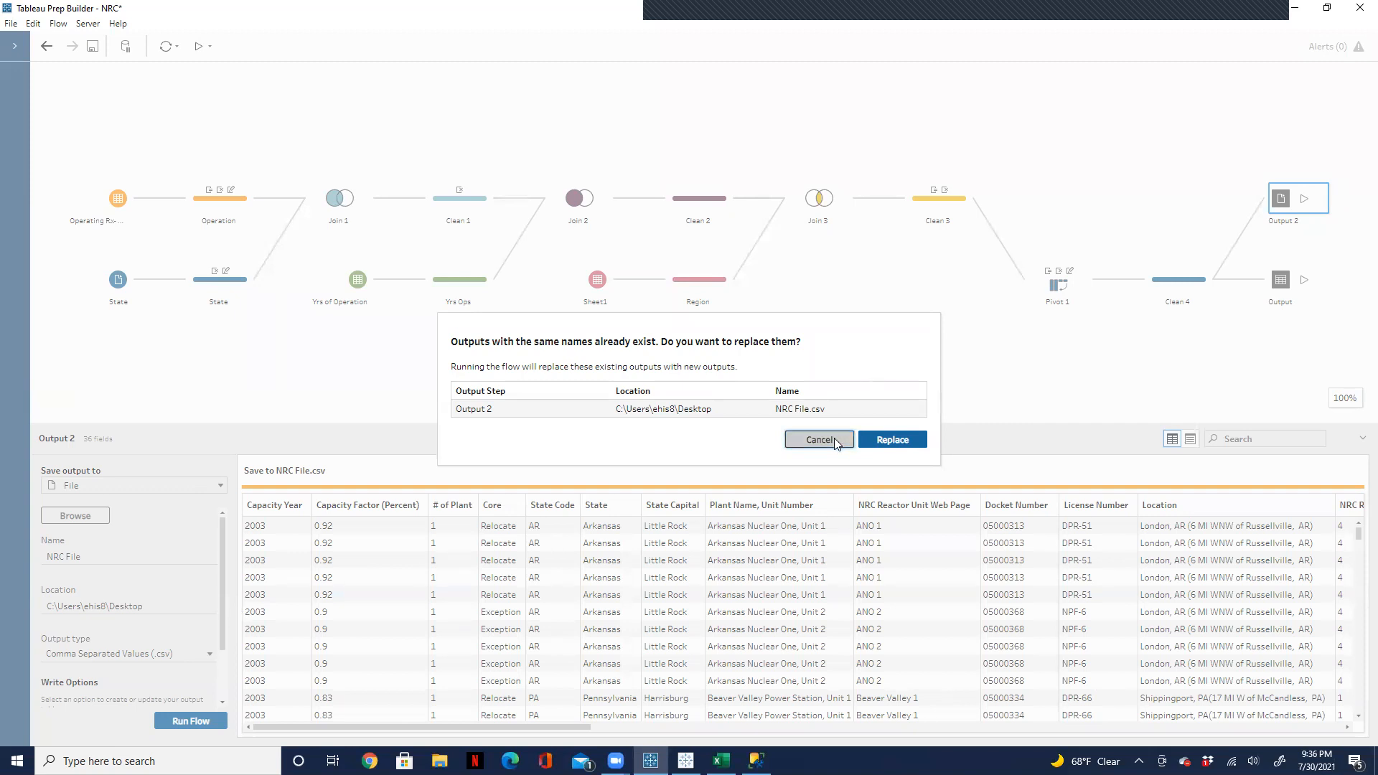
click(789, 439)
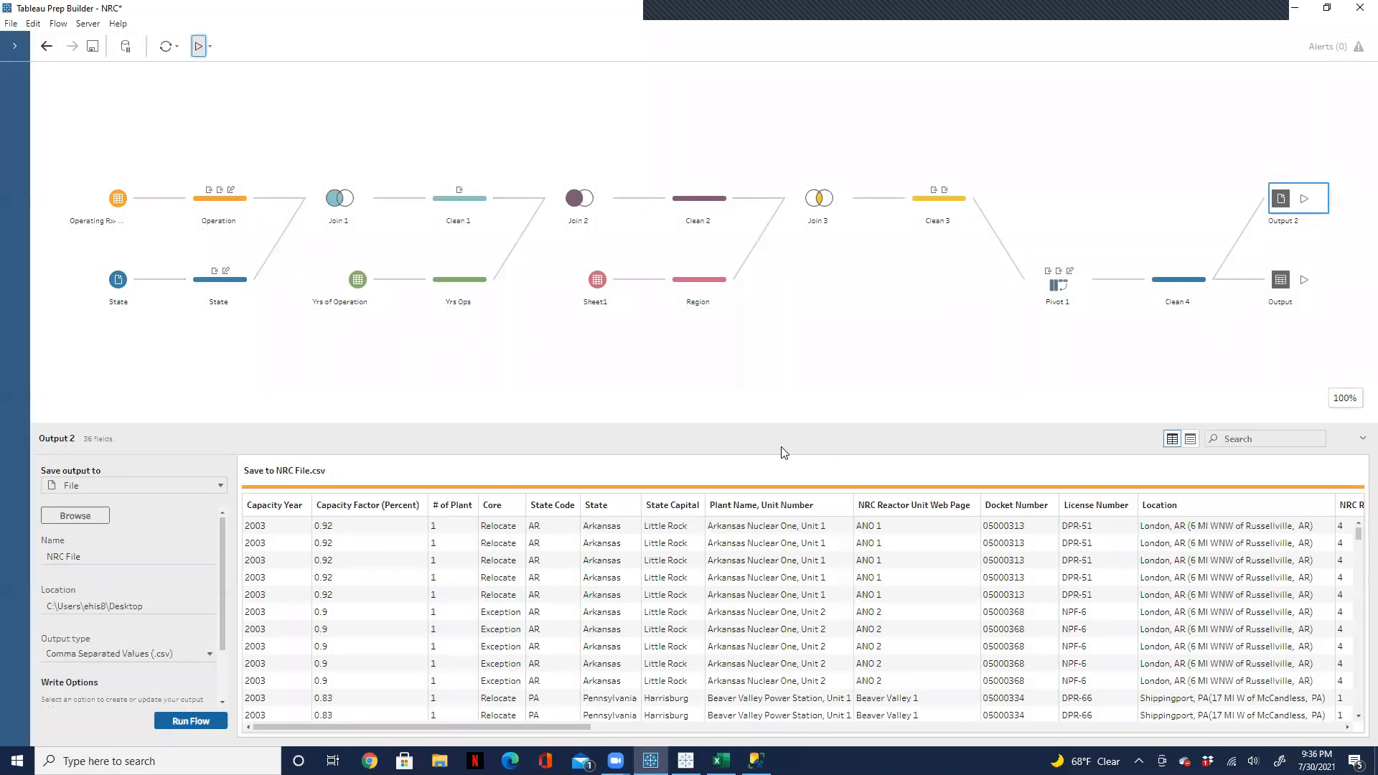
click(1318, 292)
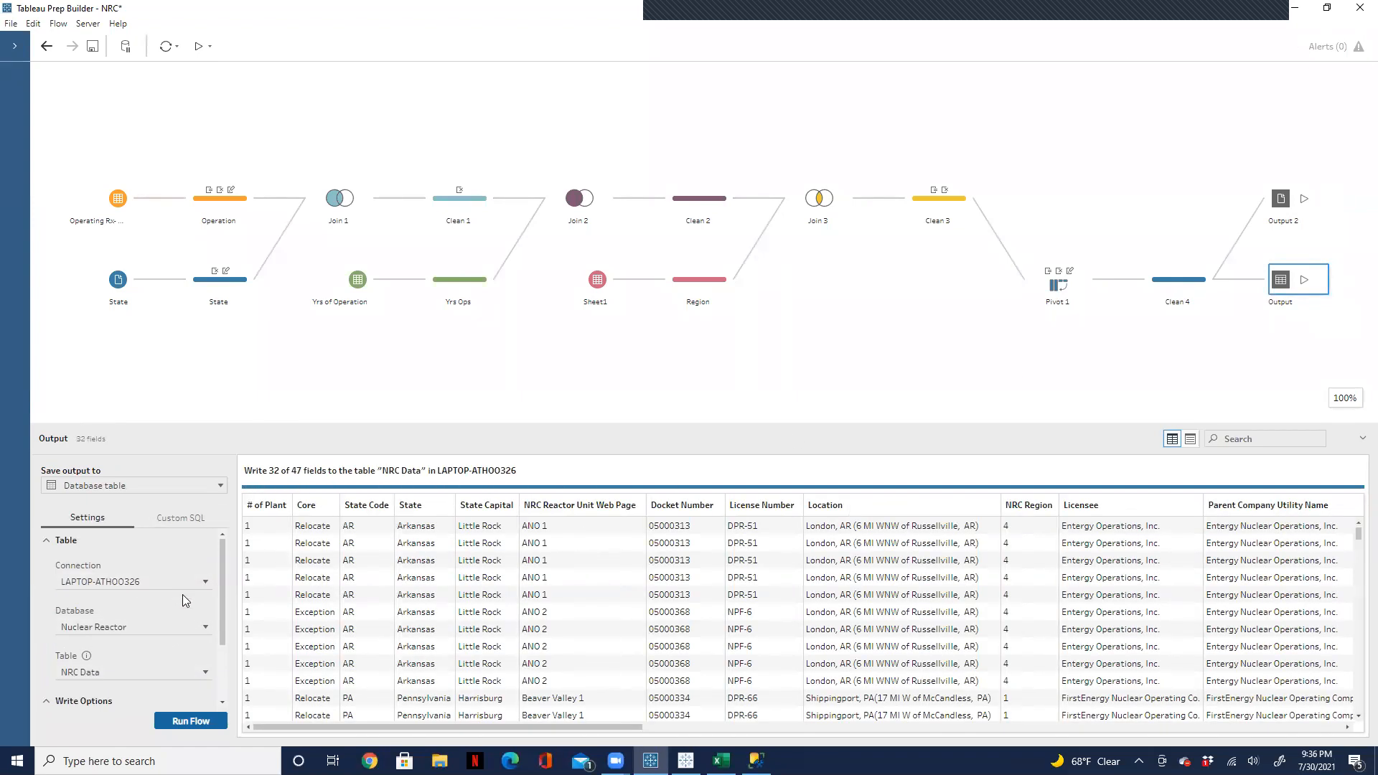
drag(220, 584, 210, 648)
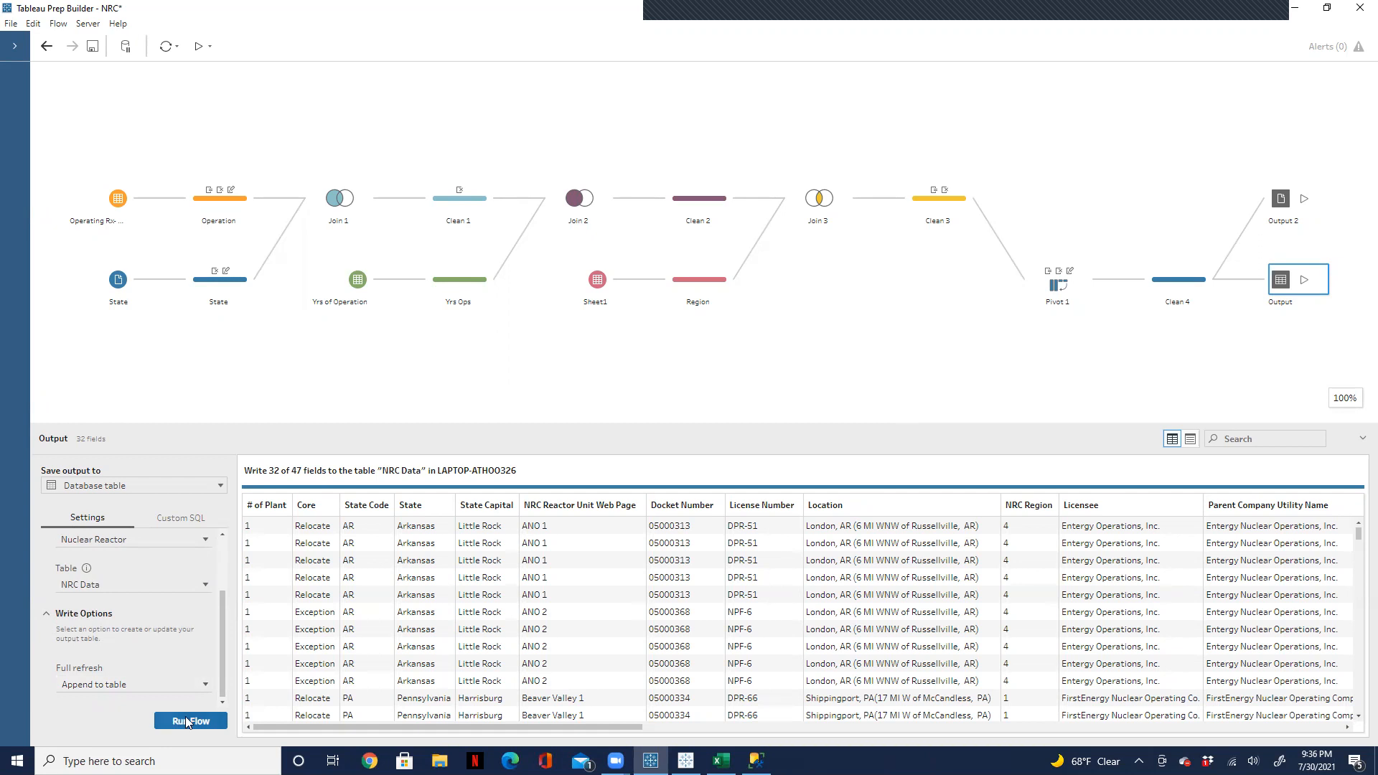
click(206, 685)
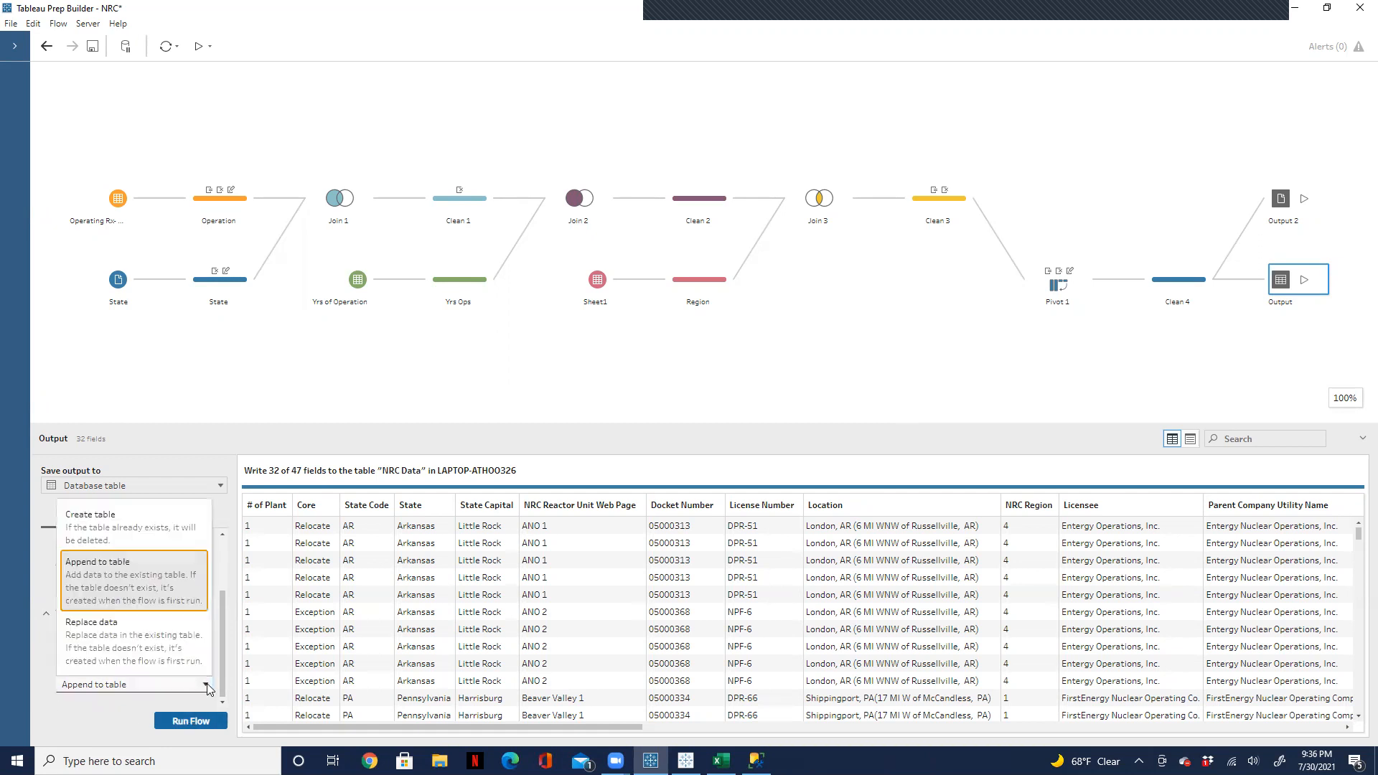
click(149, 638)
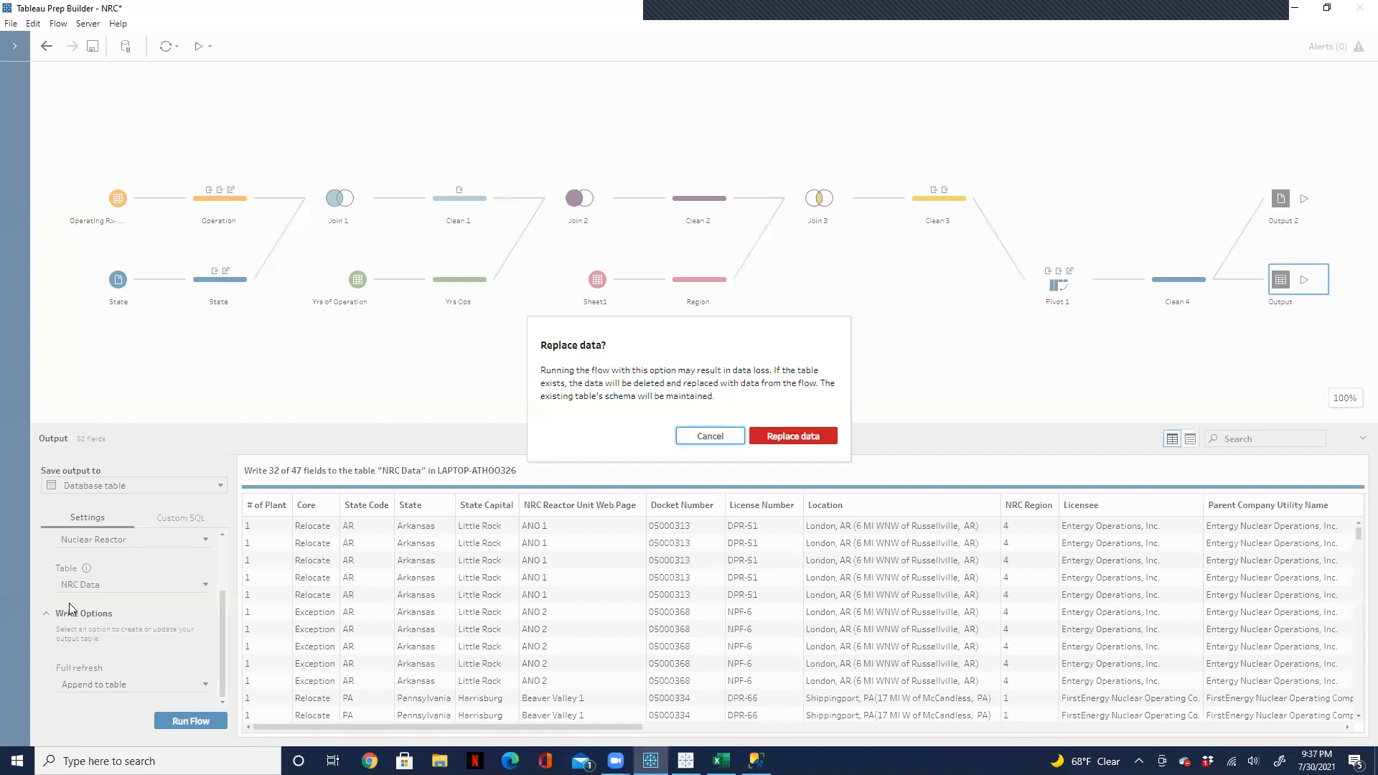
click(793, 437)
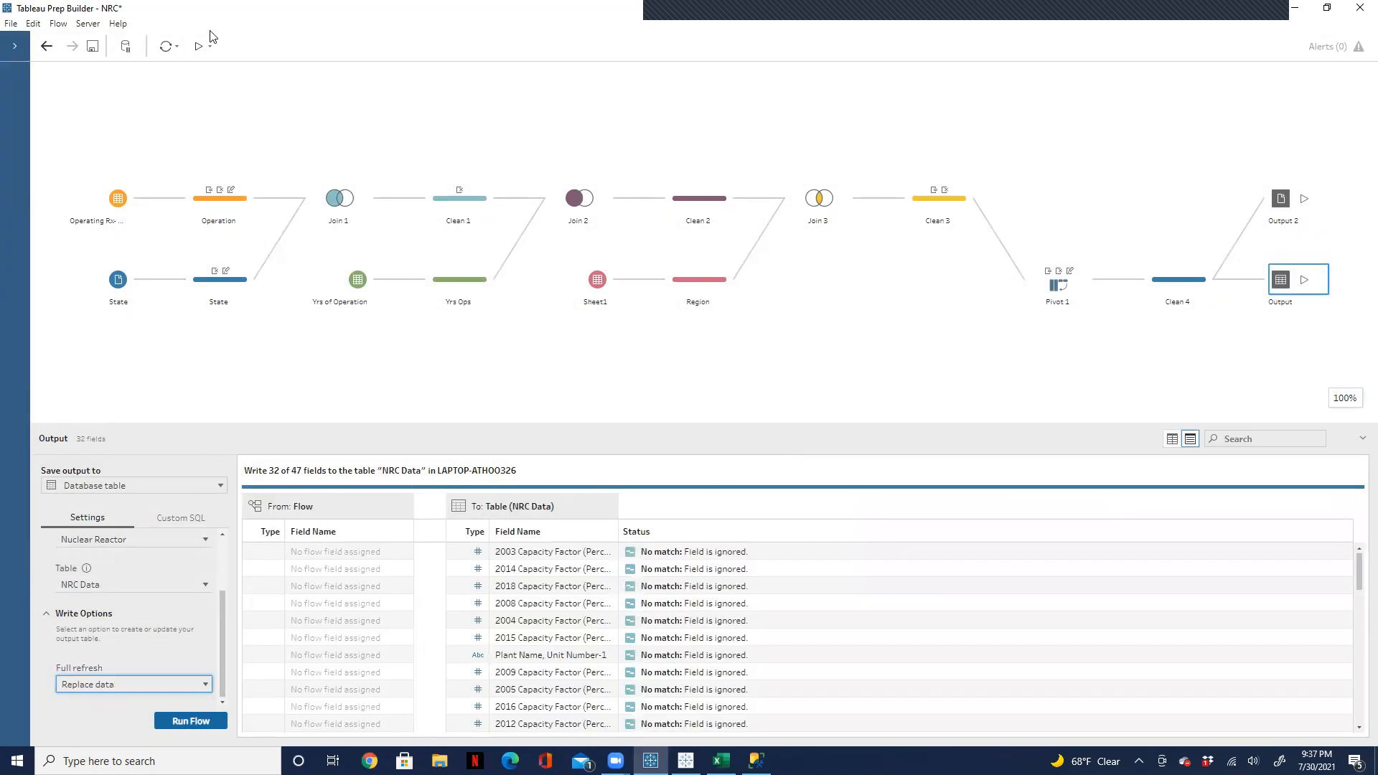
click(200, 50)
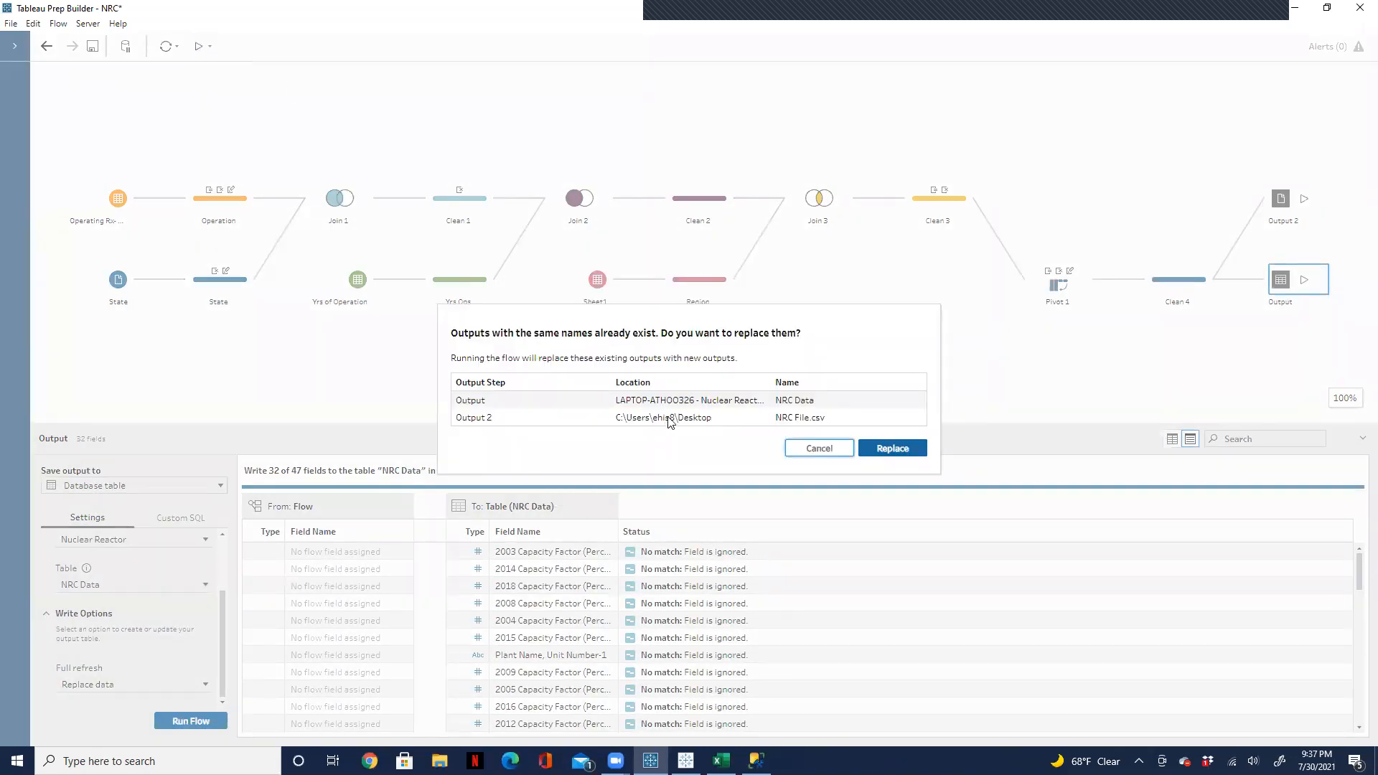
click(891, 448)
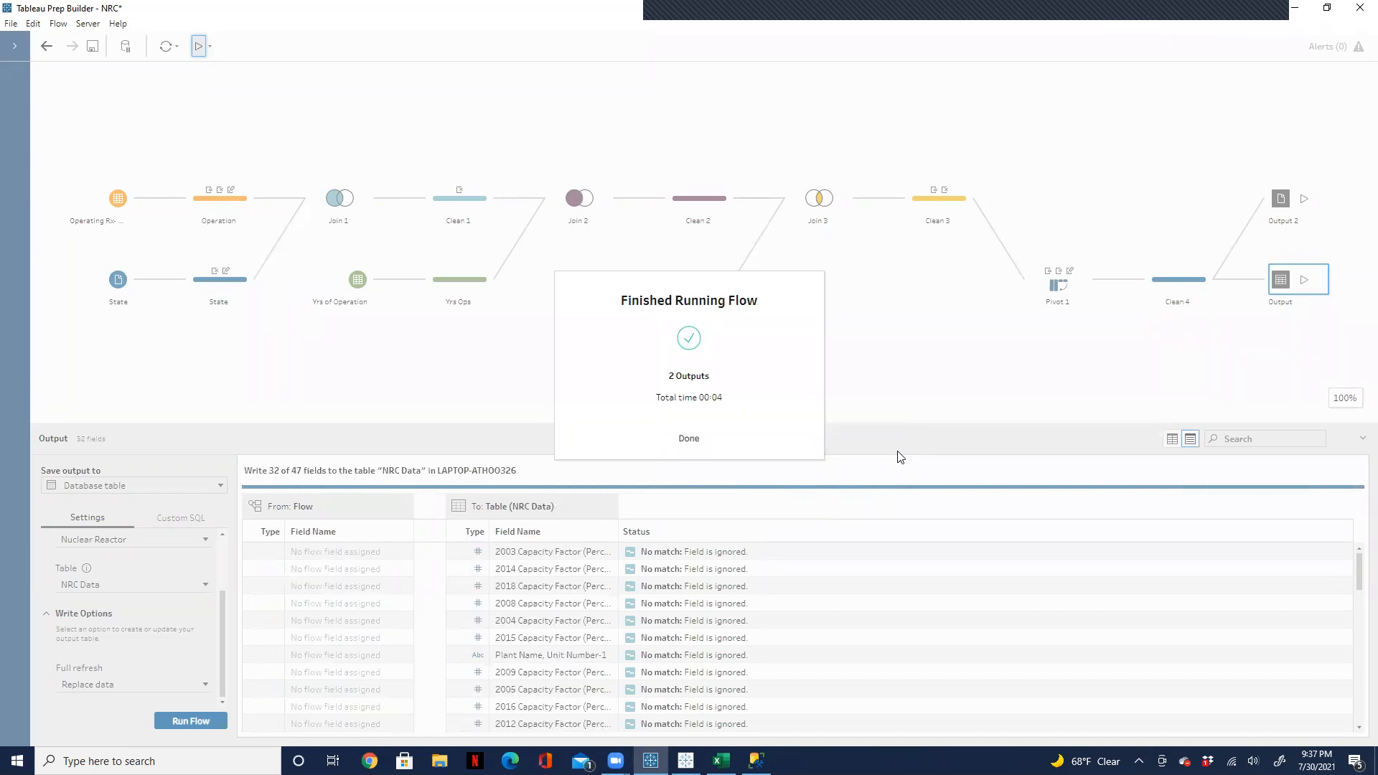
Step: Switch to SQL Server Management Studio, refresh the Nuclear Reactor database, and expand its tables
click(756, 761)
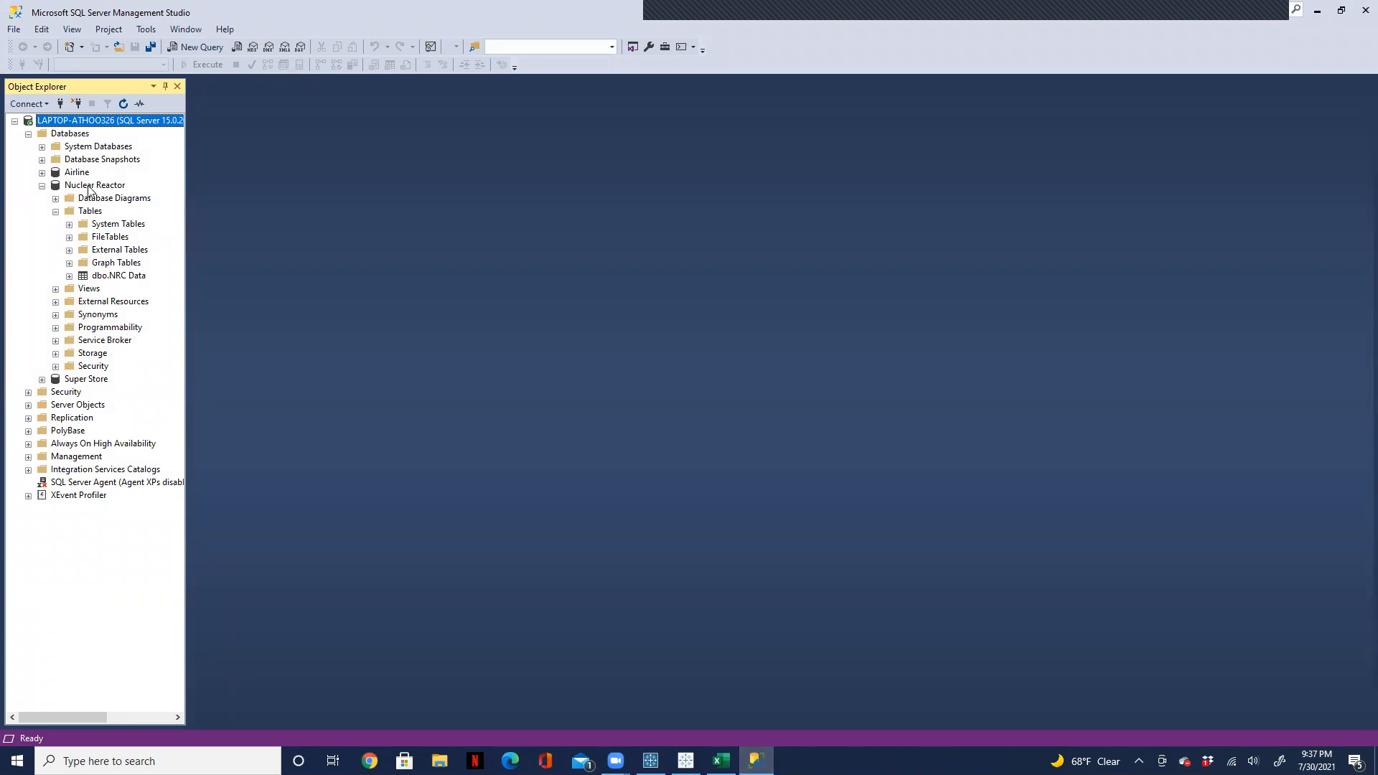
click(89, 186)
right_click(89, 188)
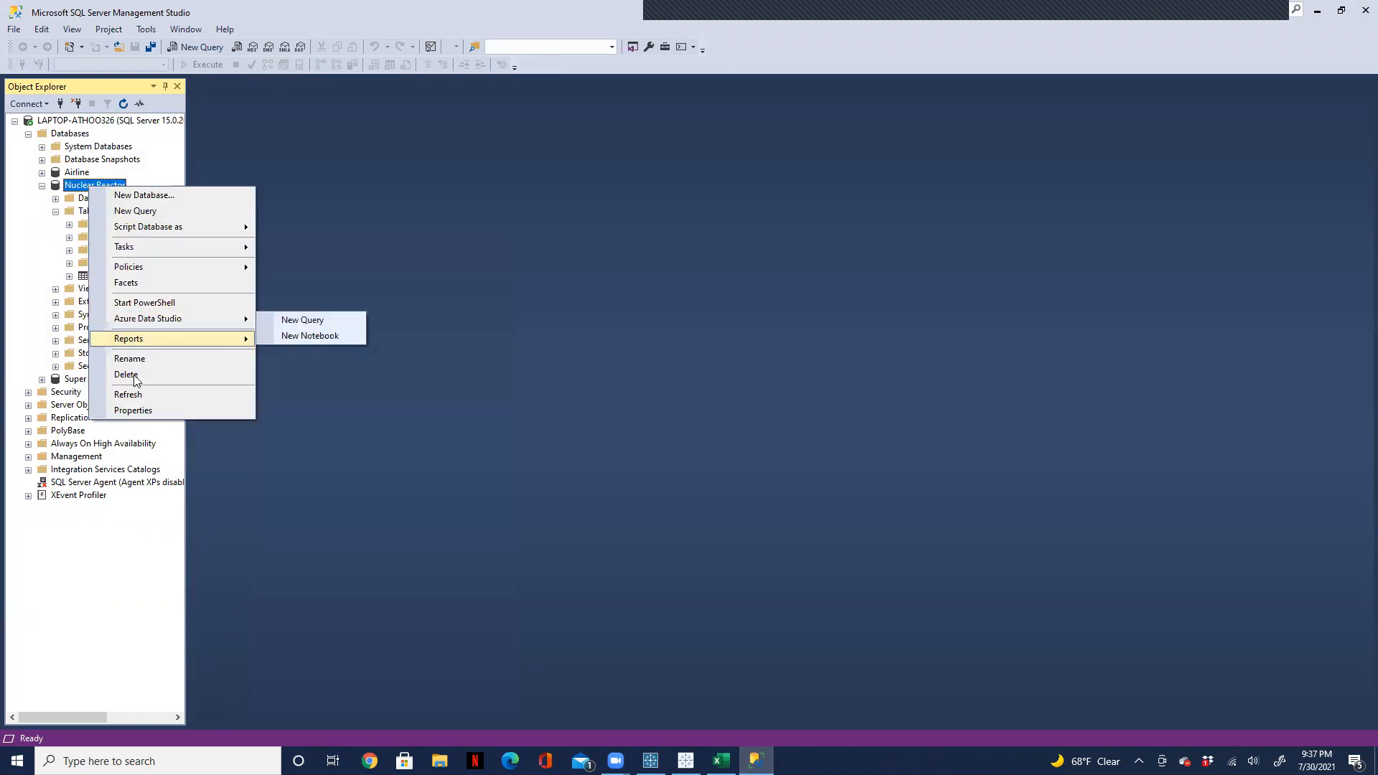
click(131, 395)
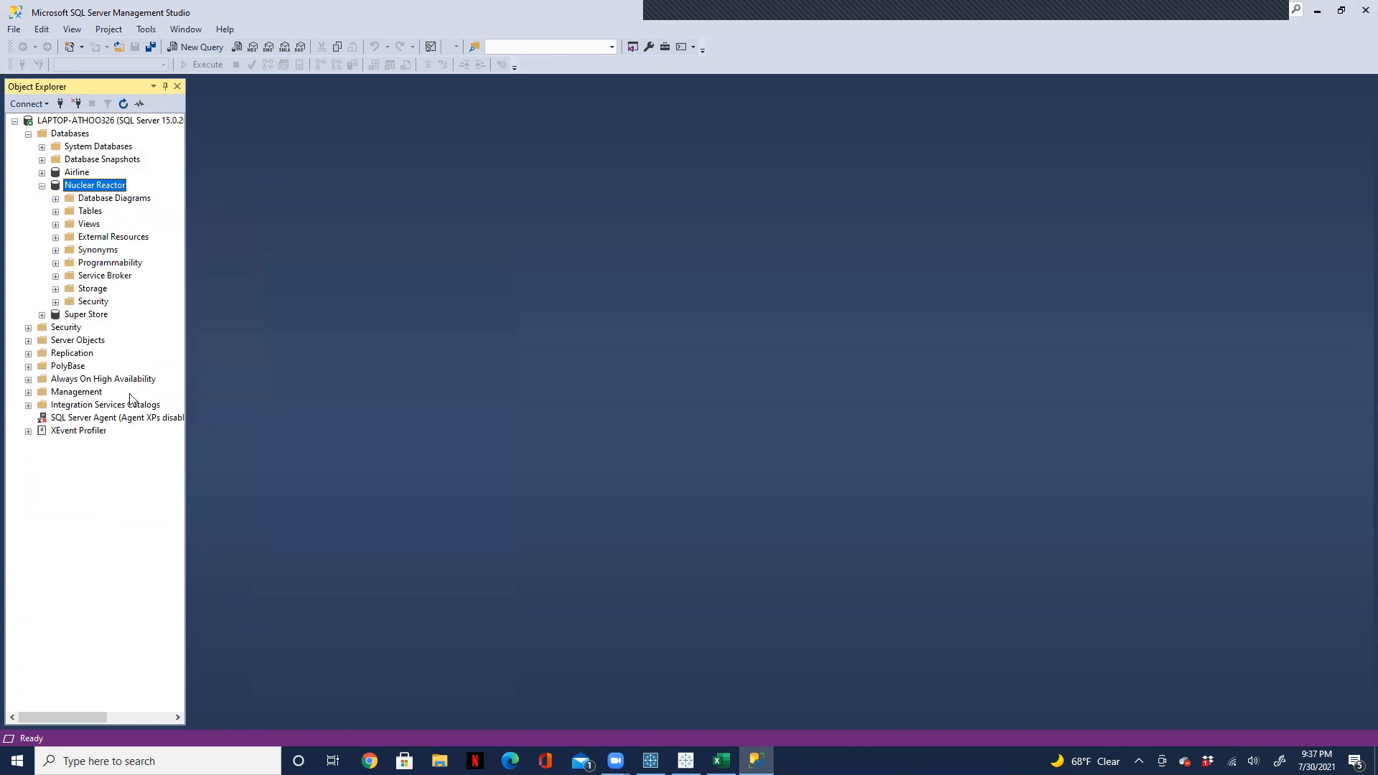
click(55, 211)
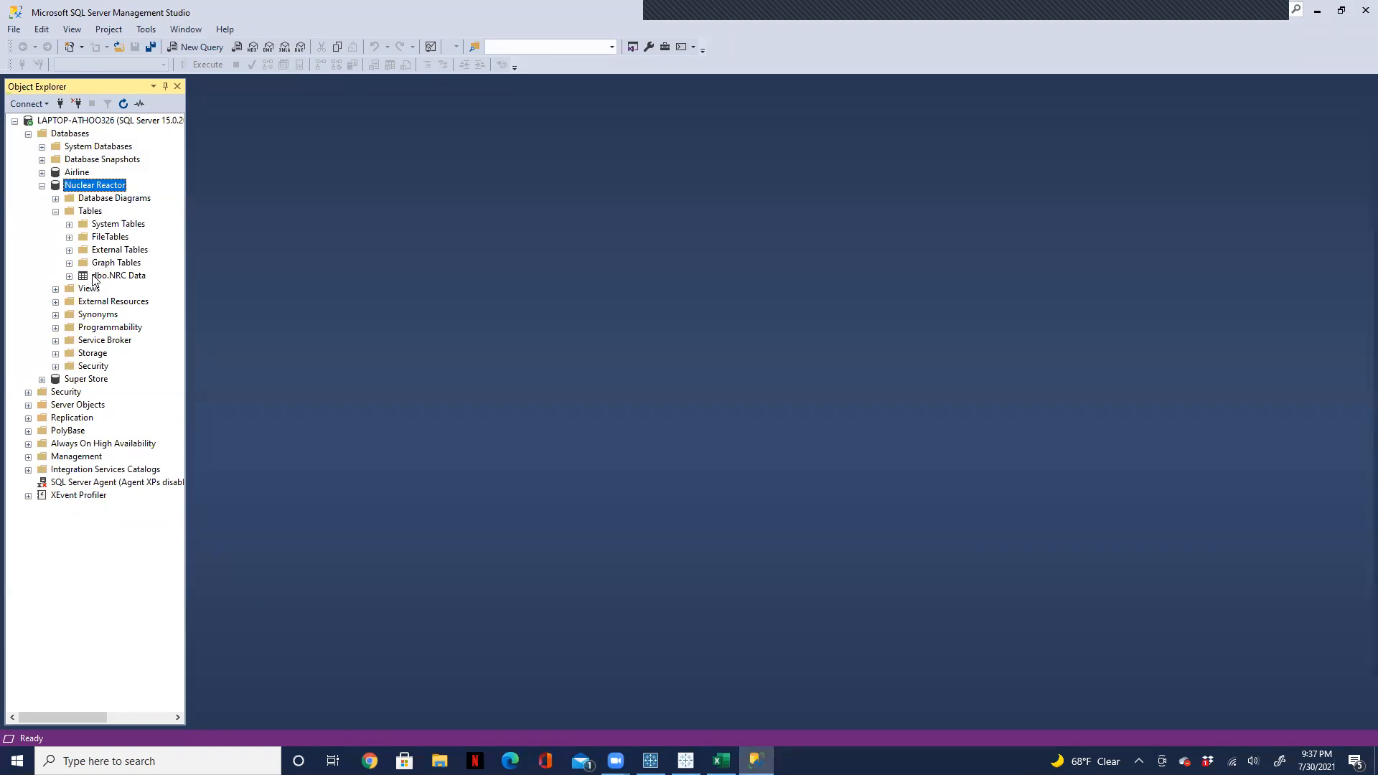
Step: Select the top 1000 rows of the dbo.NRC Data table and examine the columns across the results
right_click(94, 278)
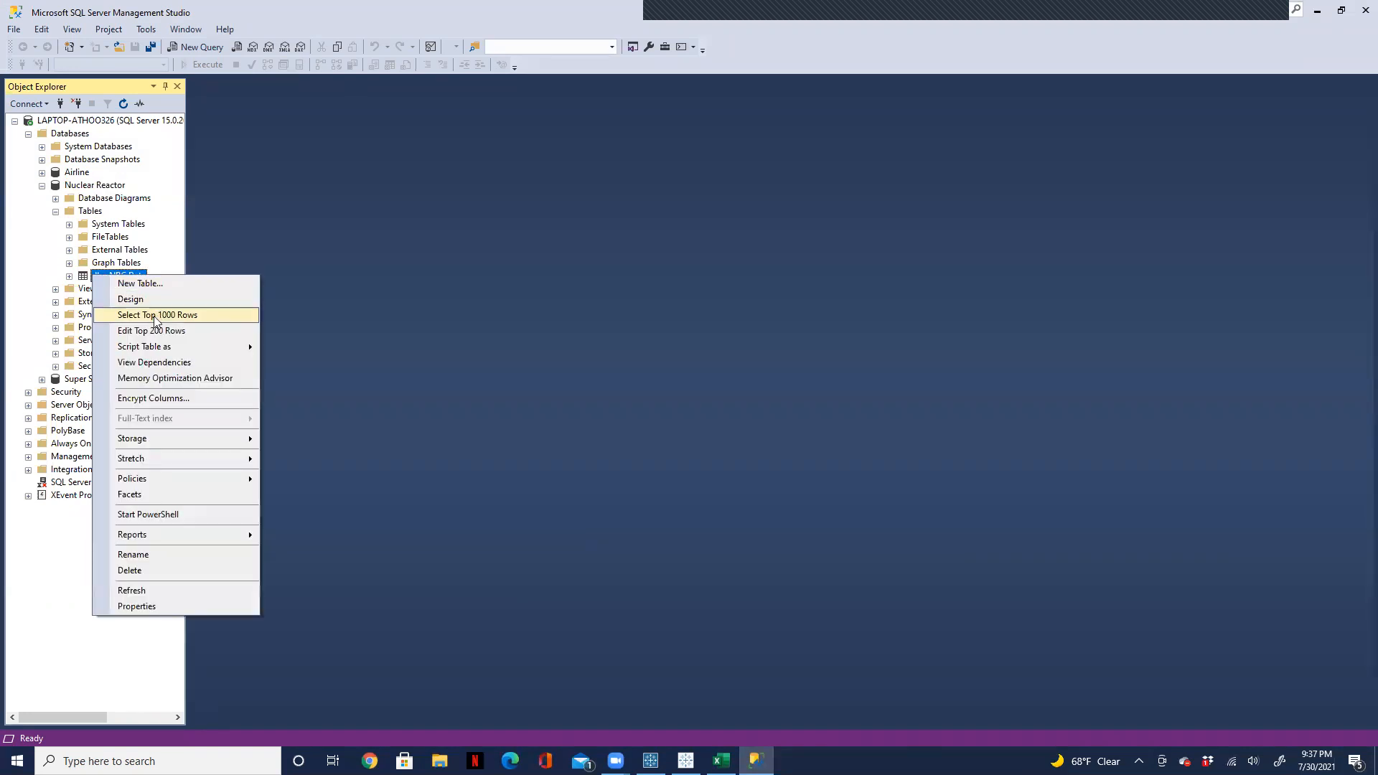
click(155, 316)
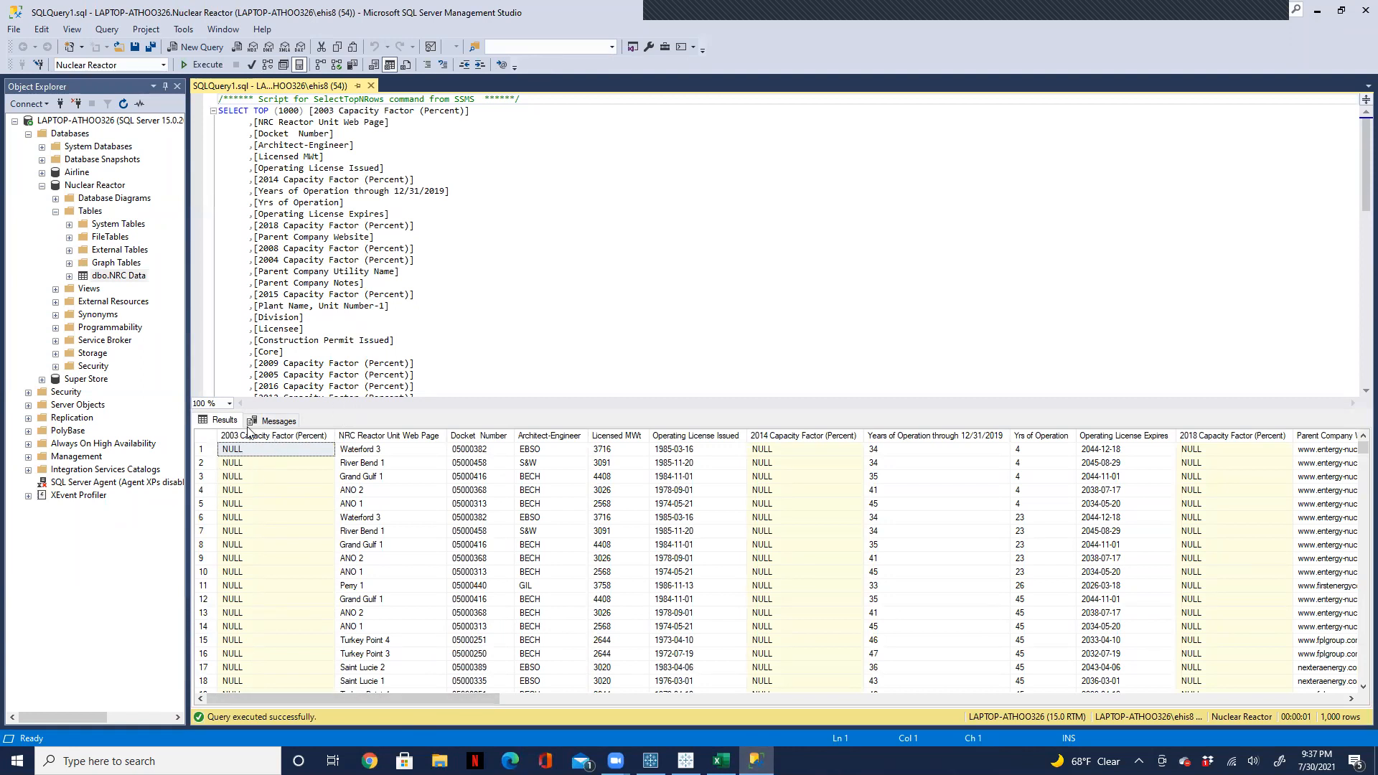
drag(479, 698, 835, 697)
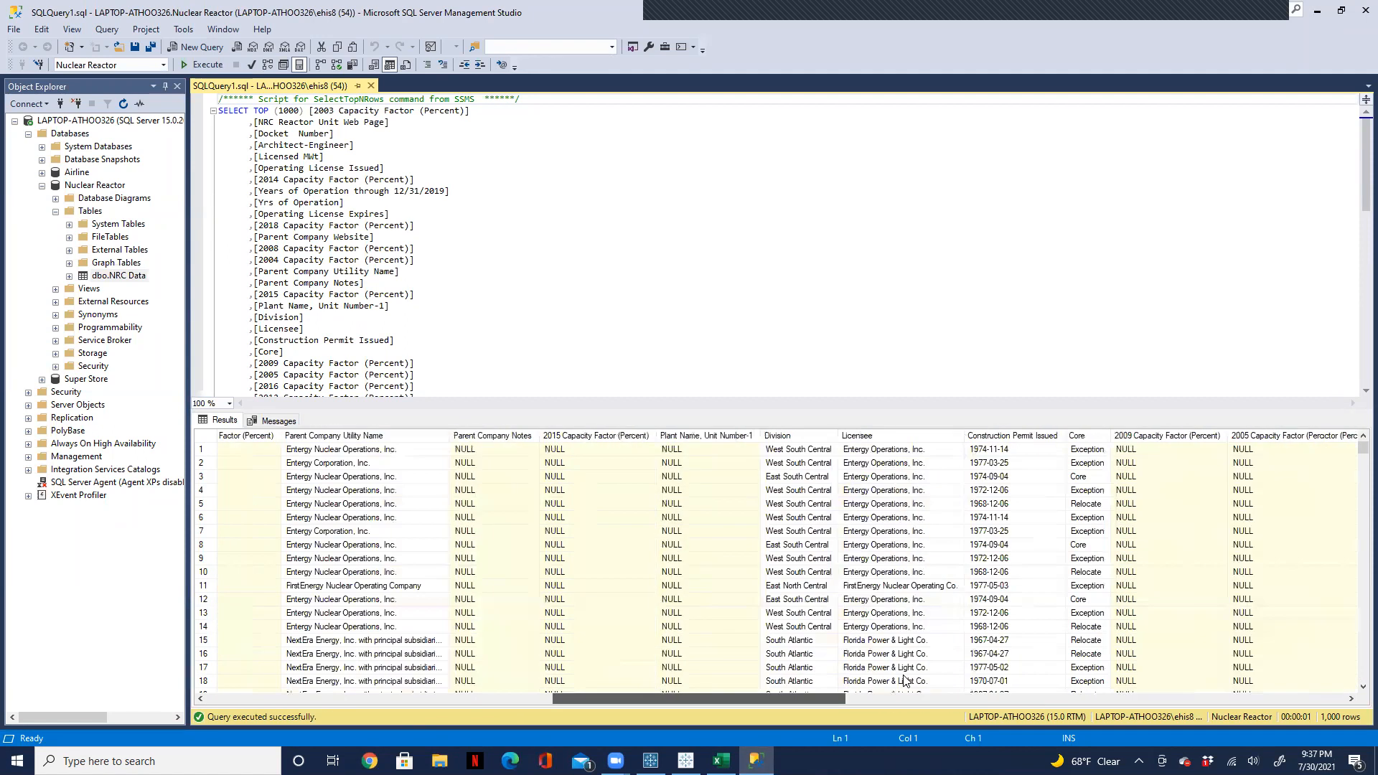
scroll(904, 680, right, 3)
scroll(906, 679, right, 6)
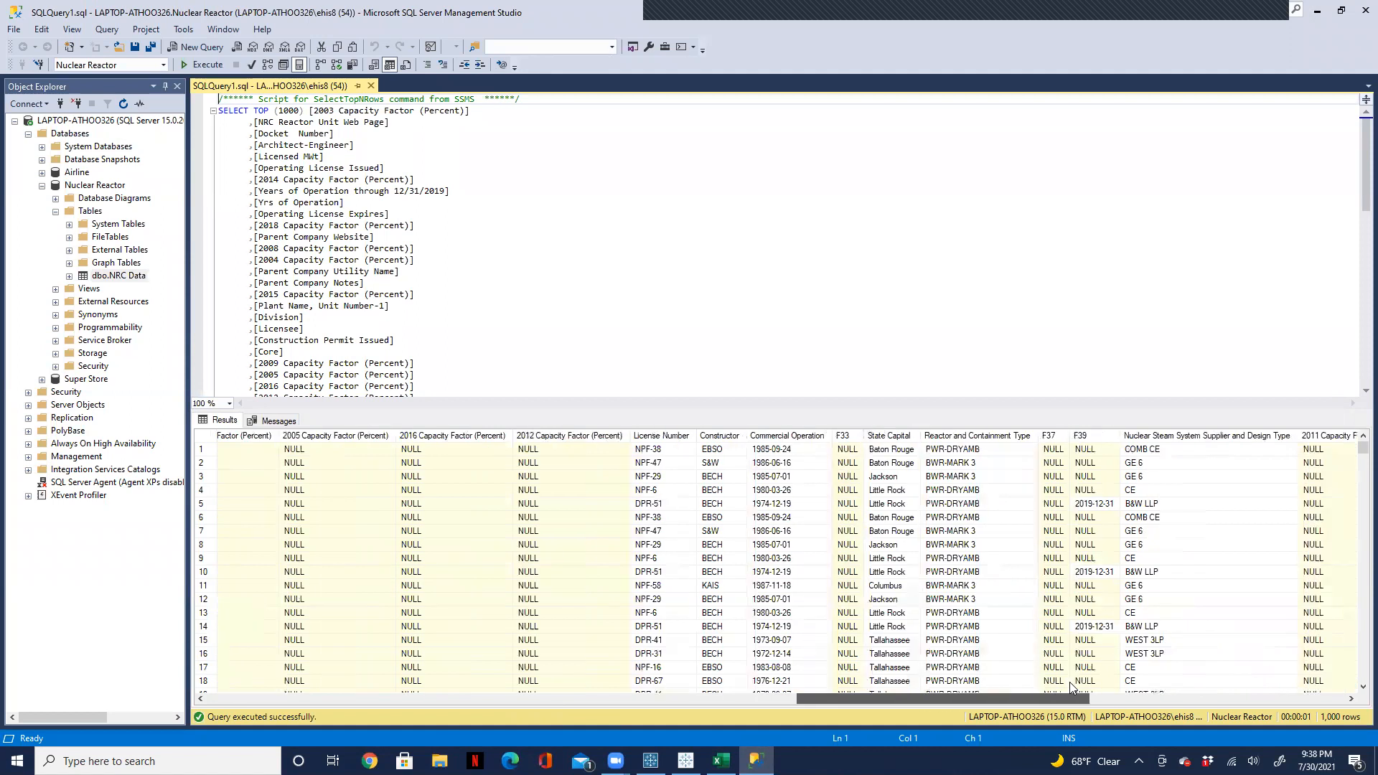
drag(1069, 682, 546, 682)
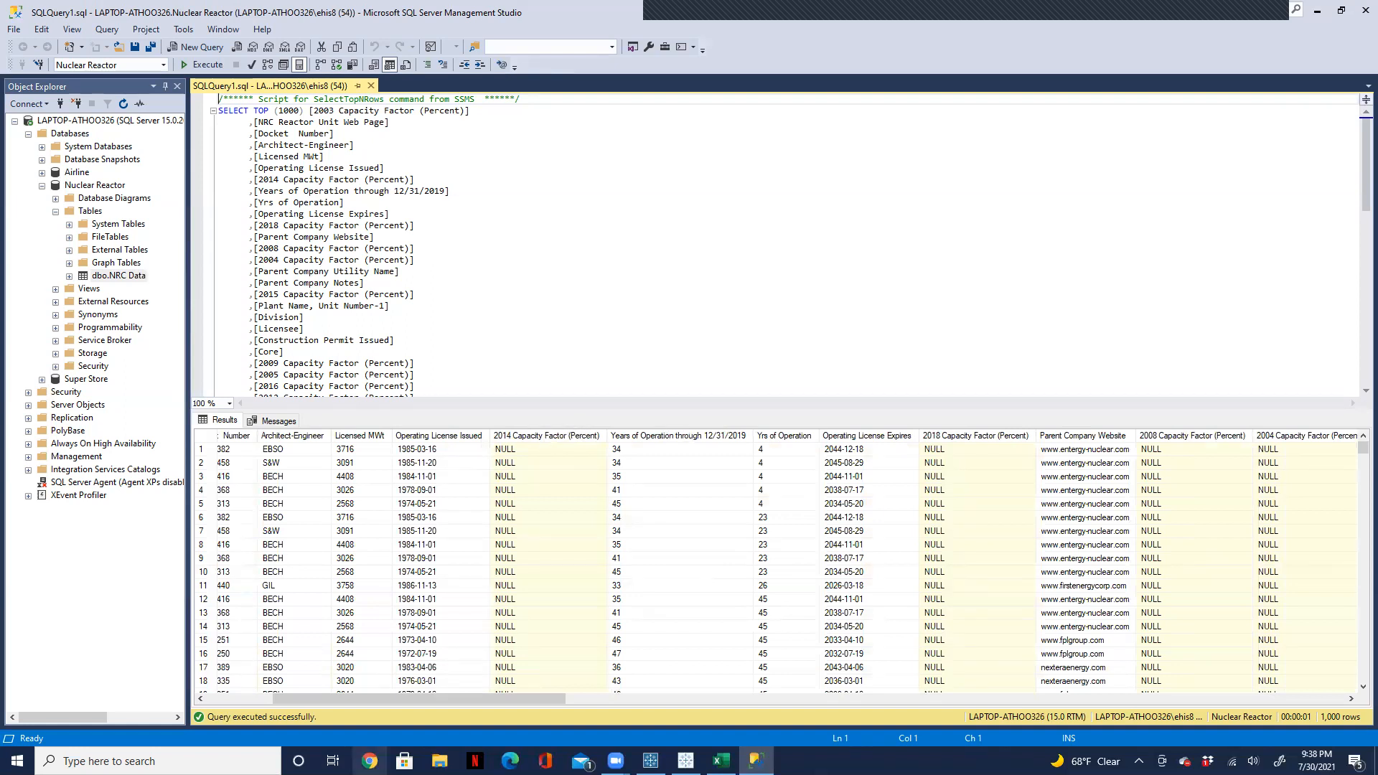
Step: Switch back to Tableau Prep Builder and dismiss the finished flow run summary
click(650, 761)
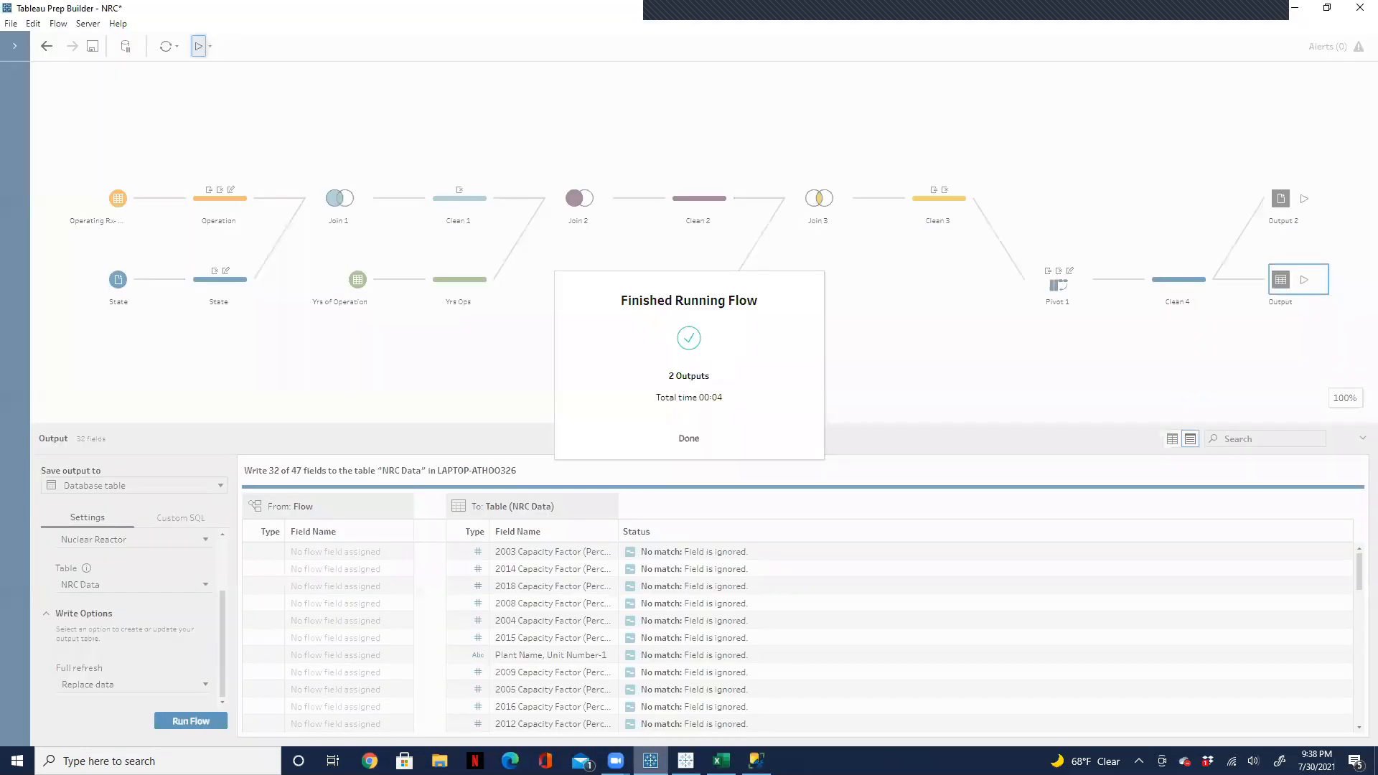
click(689, 438)
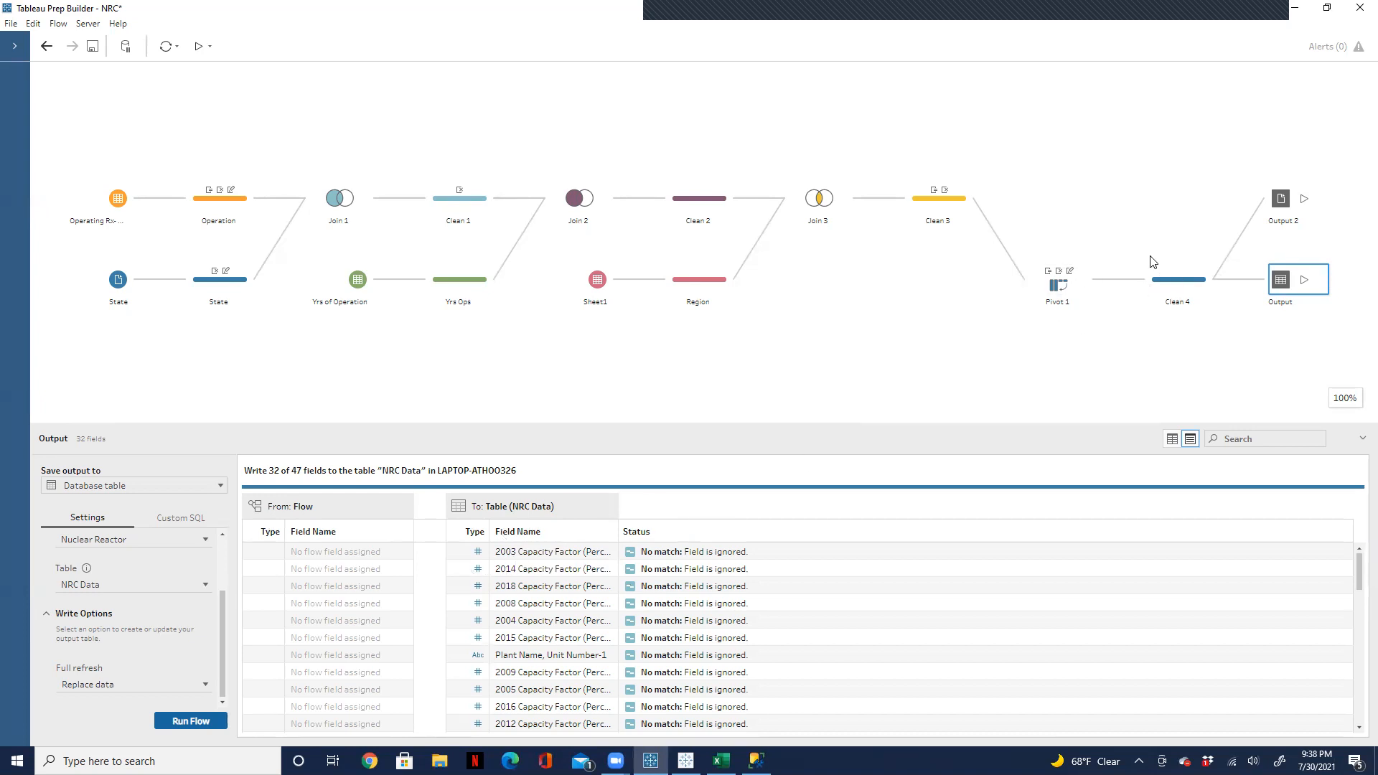
Step: Review the Clean 4 step's field list, then show its fields in the profile view
click(1166, 287)
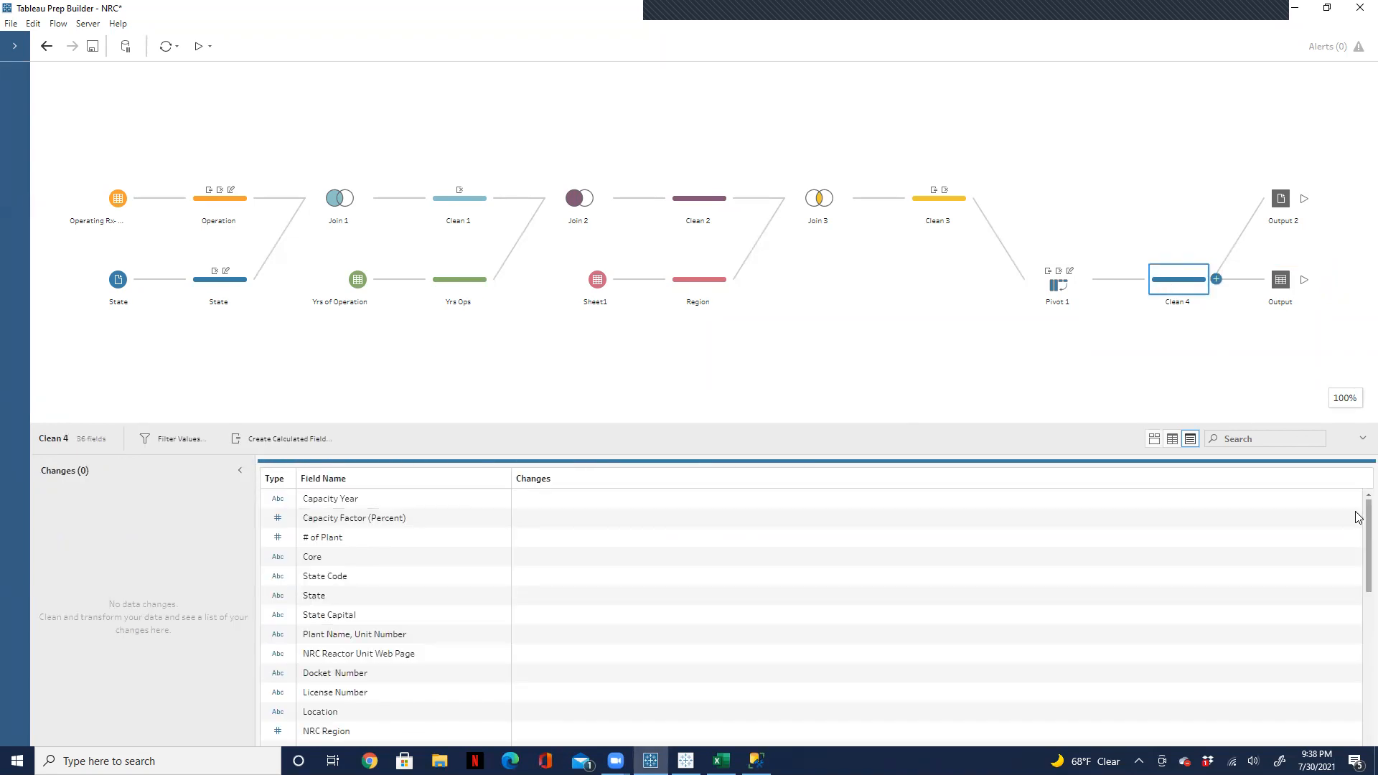
drag(1356, 515, 1356, 746)
drag(1355, 631, 1355, 375)
click(1153, 441)
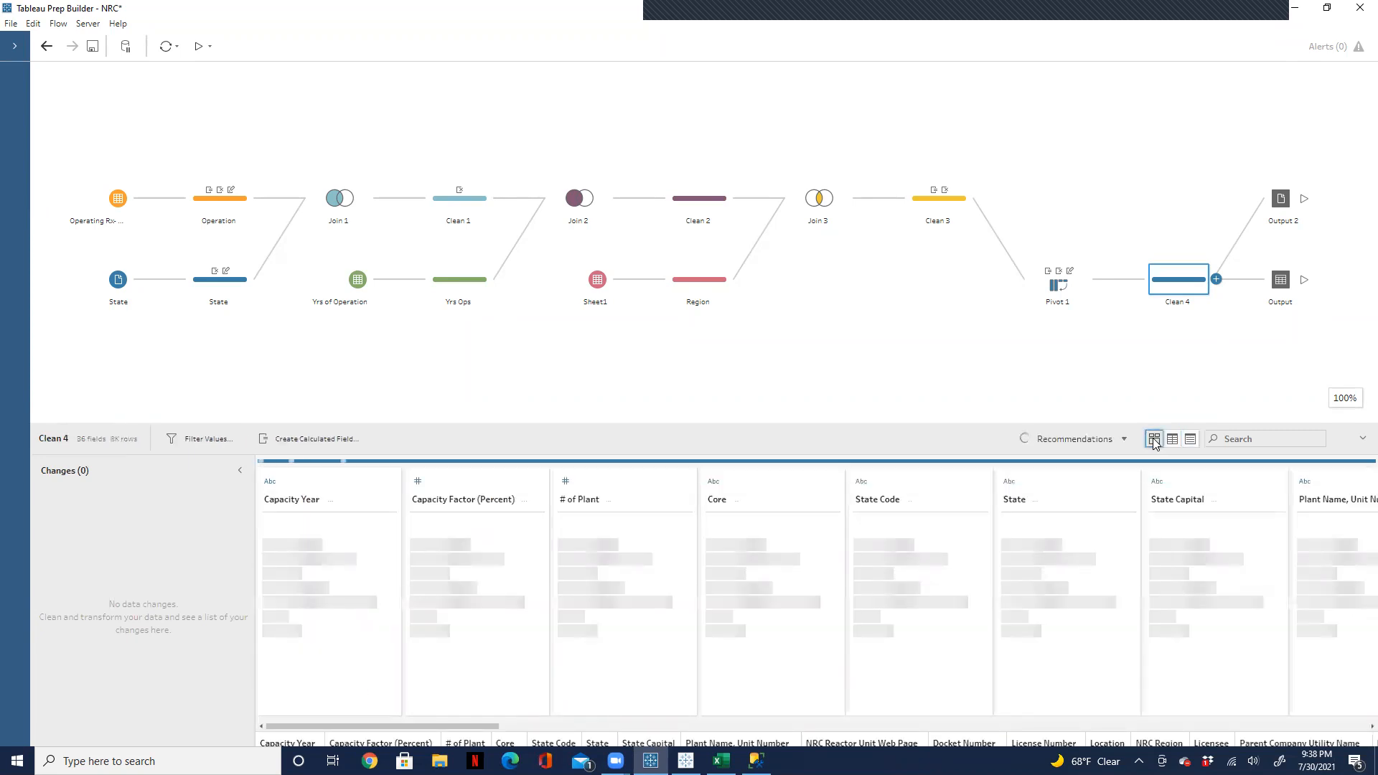
Step: Search the Clean 4 fields for "20" and clear the search
click(1252, 439)
text(20)
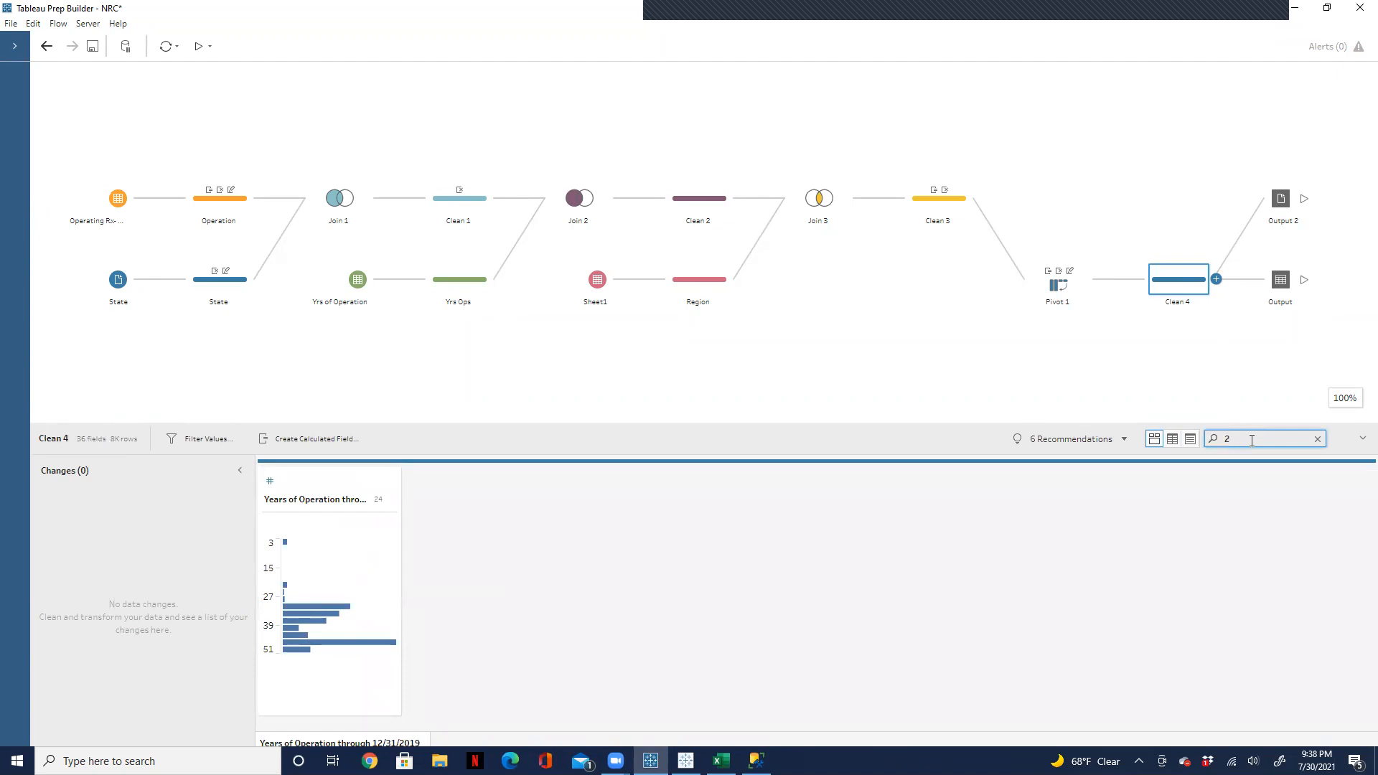
key(BackSpace)
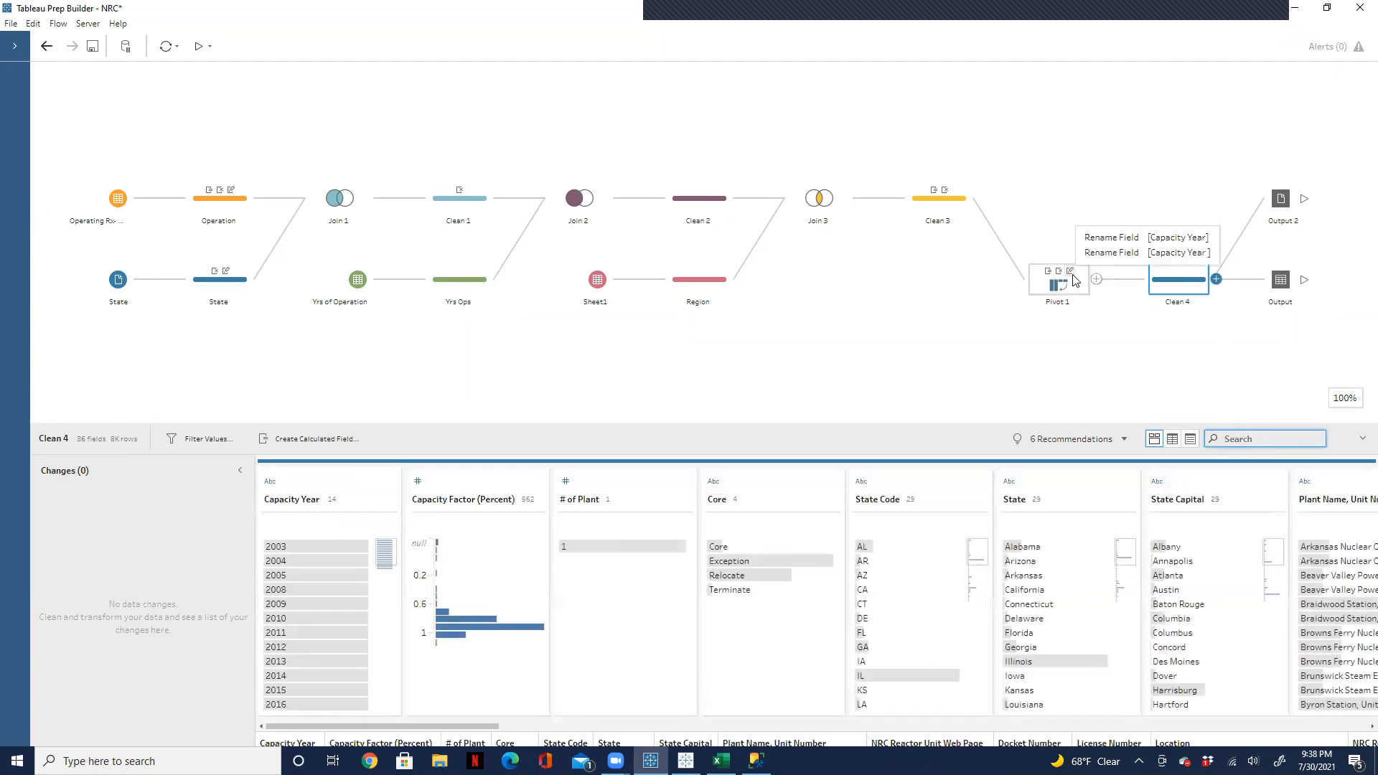
Step: Examine the pivoted fields and results in Pivot 1, then return to the Clean 4 profile
click(1062, 290)
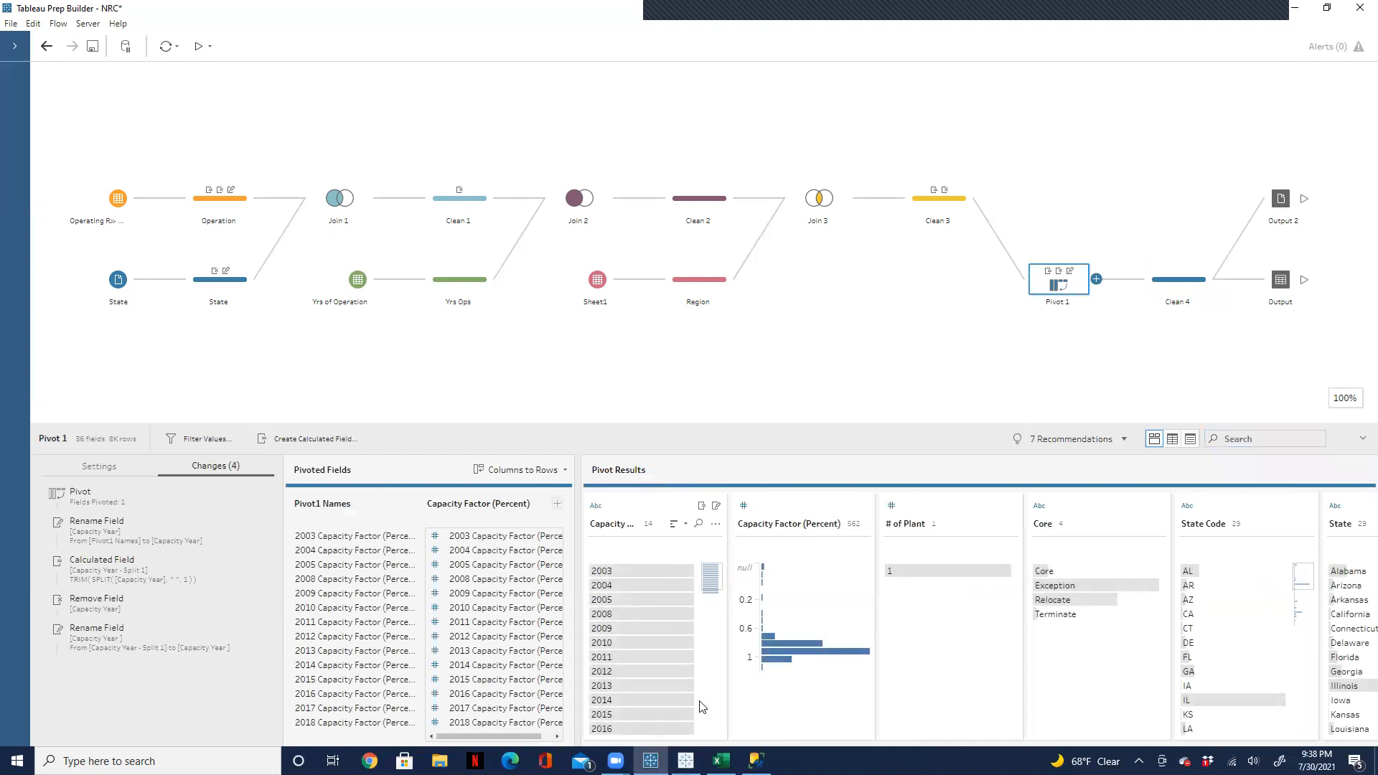
click(1185, 288)
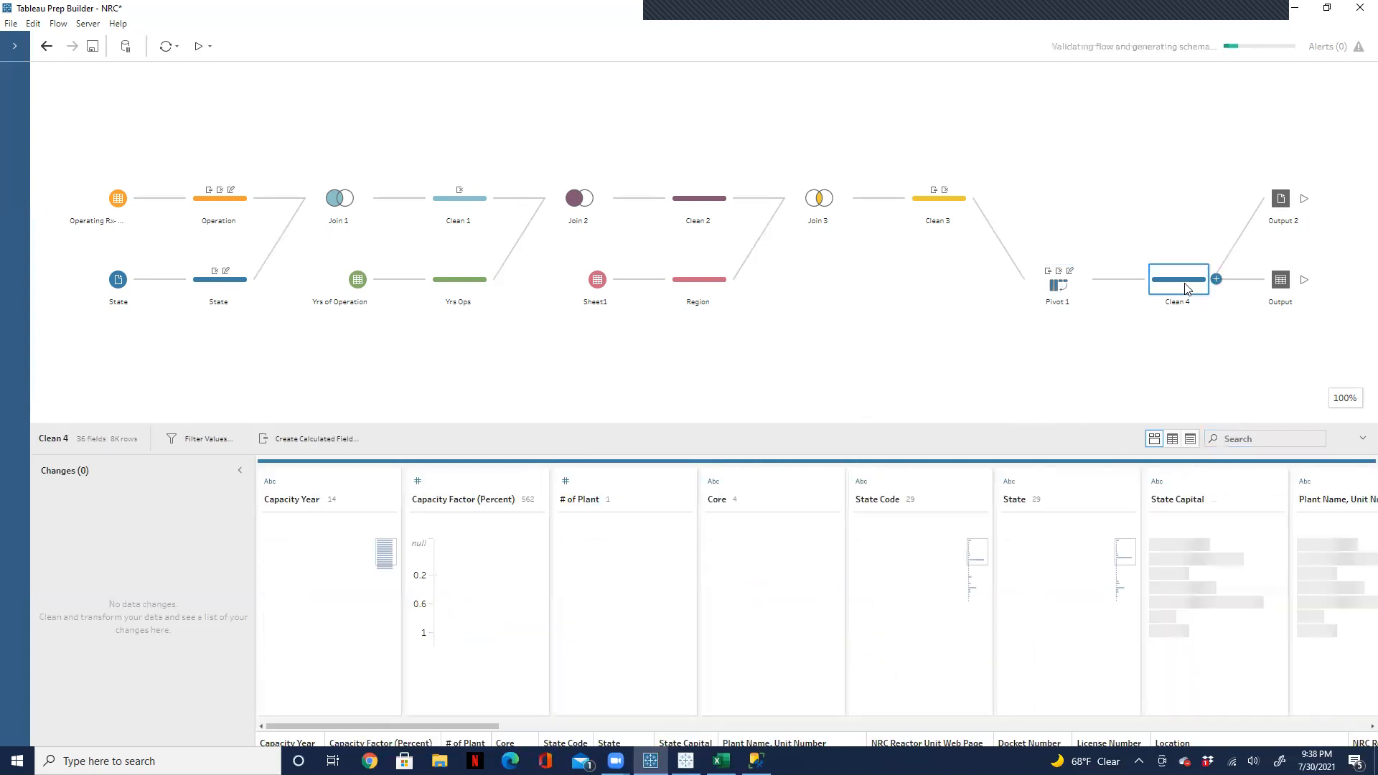
drag(487, 728, 330, 580)
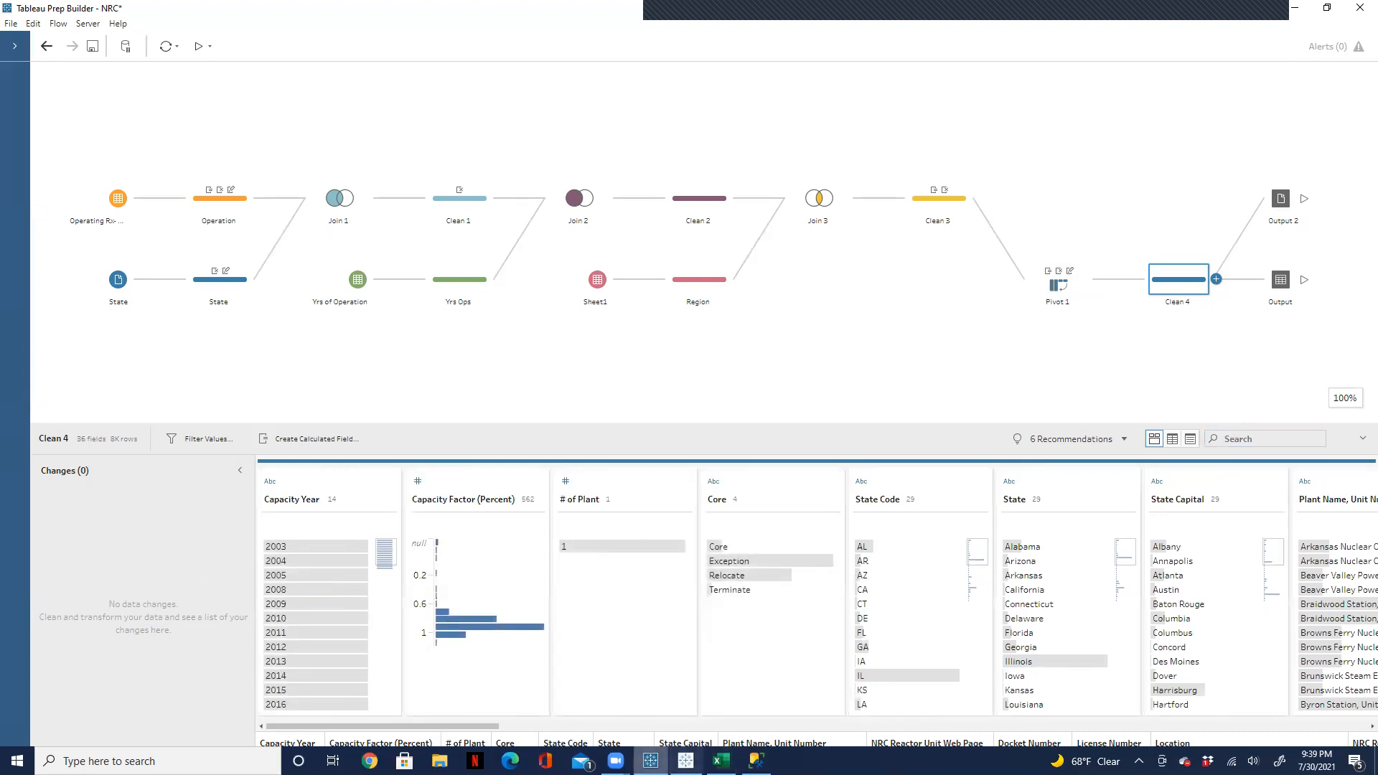
Step: Switch to SQL Server Management Studio, refresh the Databases folder, and close the open NRC Data query
mouse_move(650, 761)
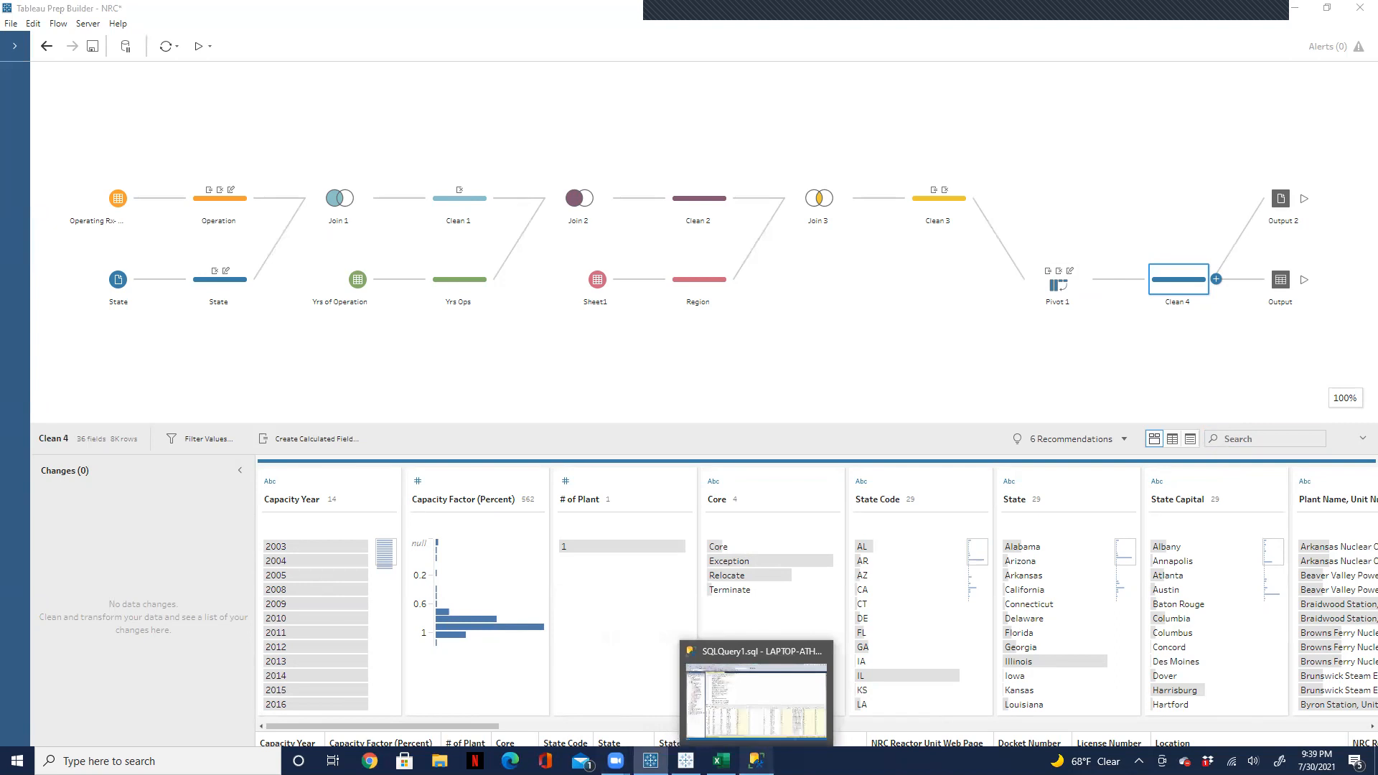
click(755, 760)
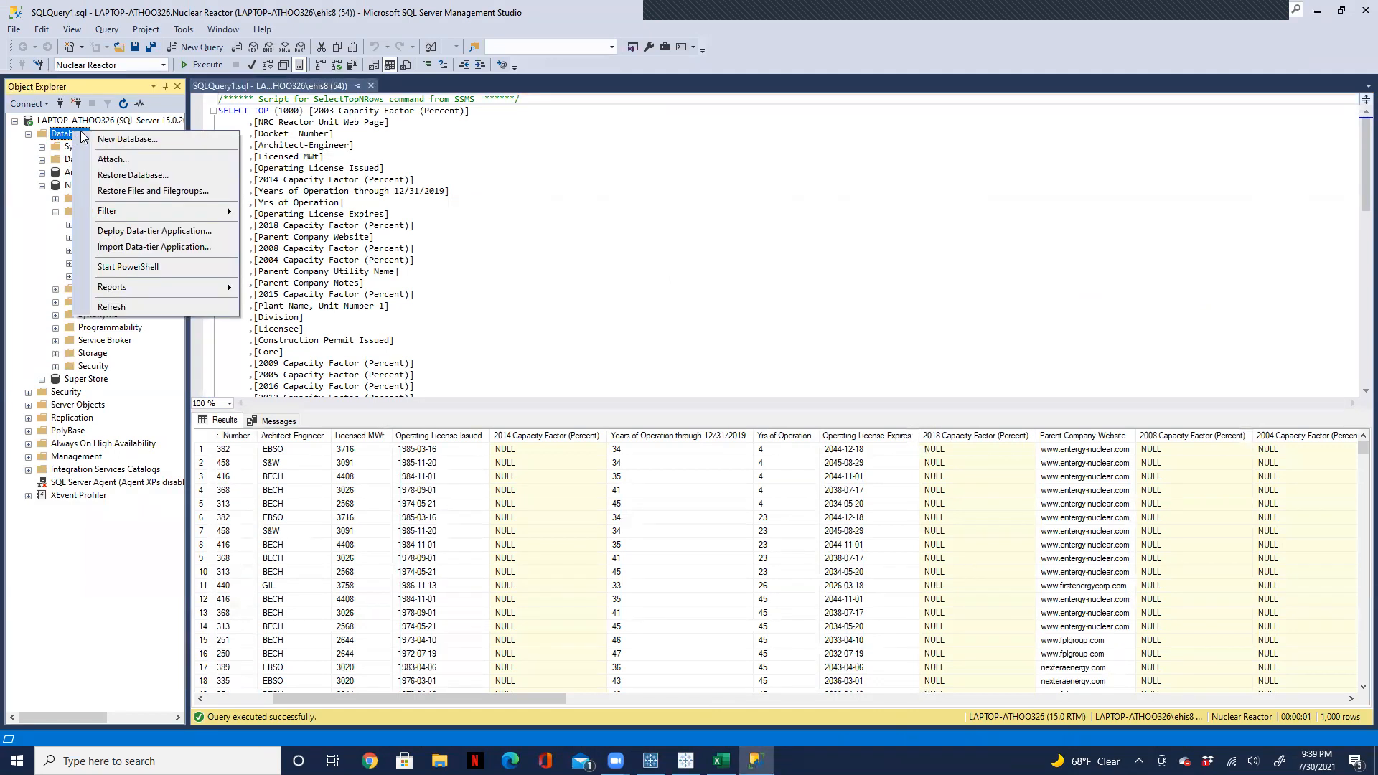
click(111, 307)
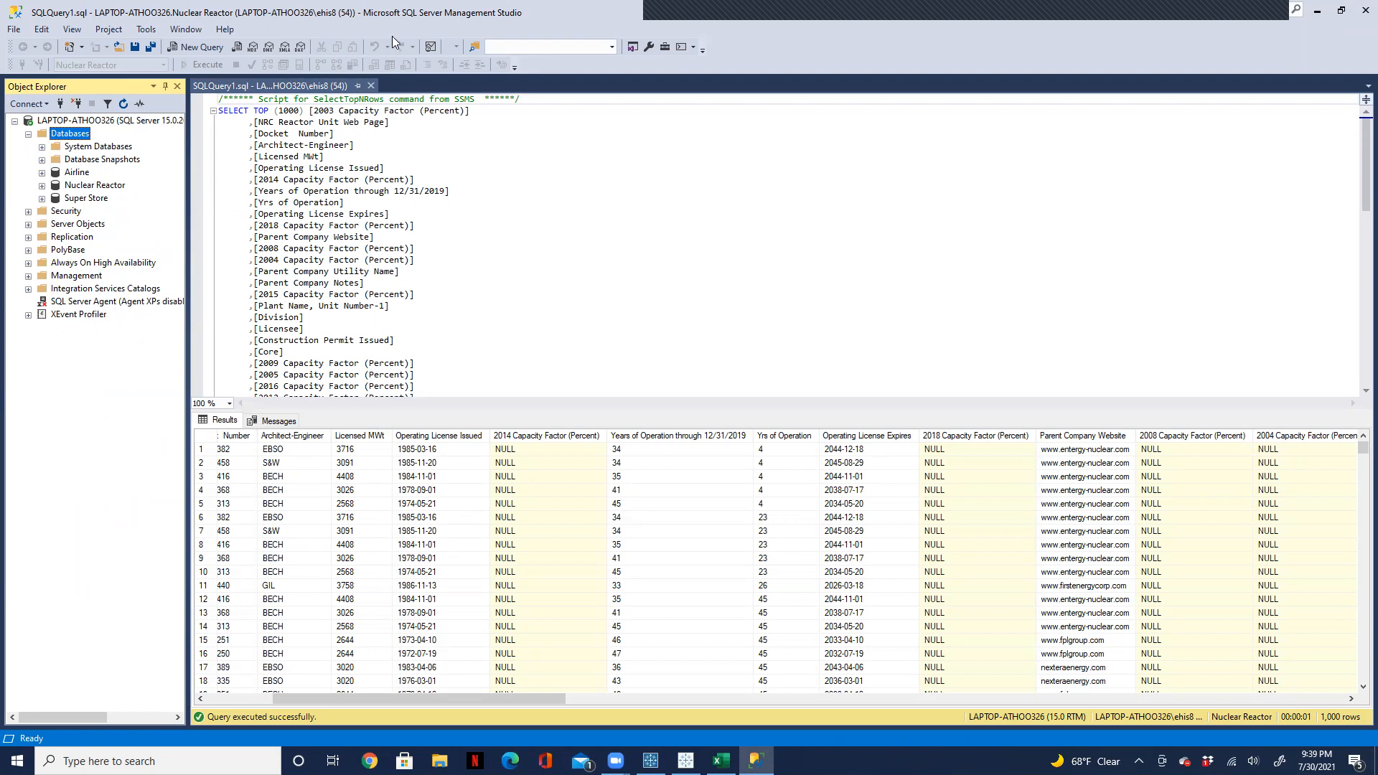
click(372, 87)
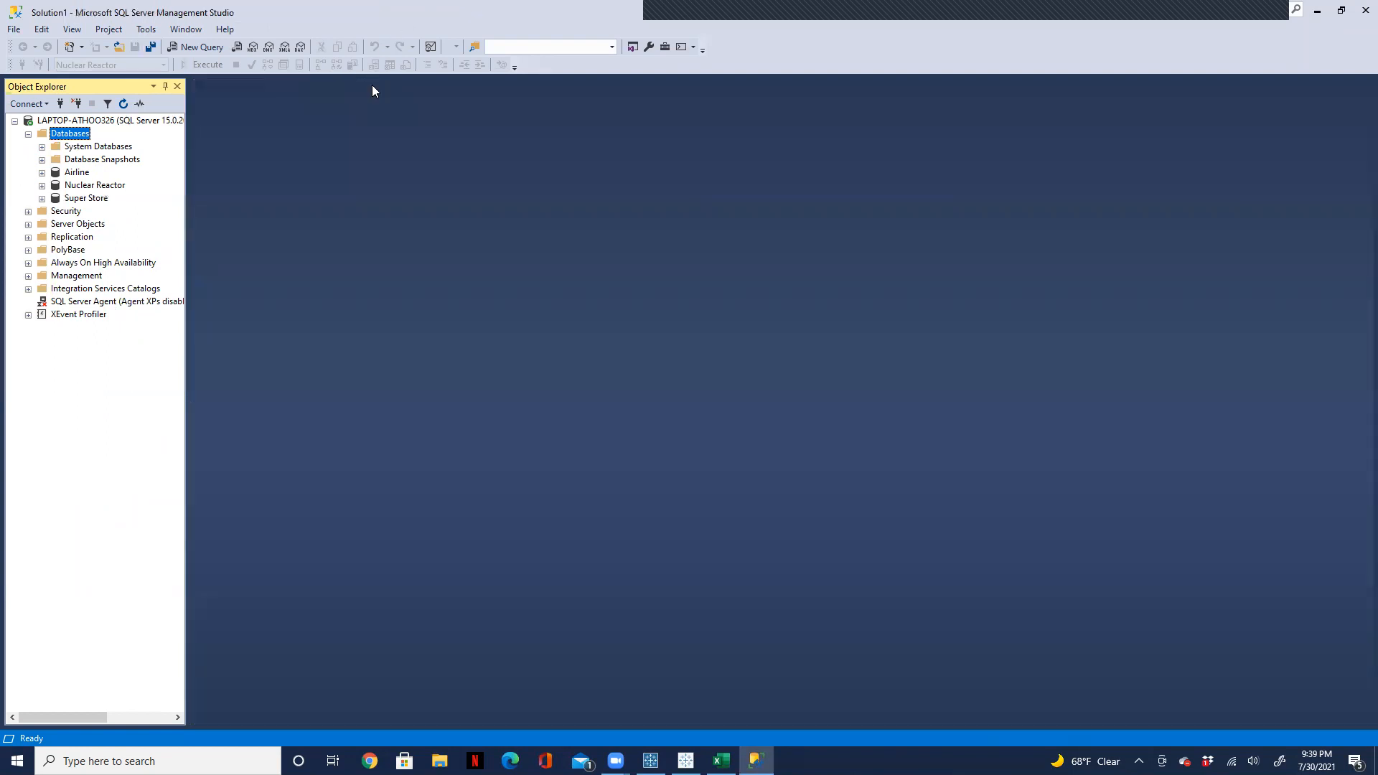
Step: Expand the Nuclear Reactor database and its Tables folder
click(85, 188)
click(42, 186)
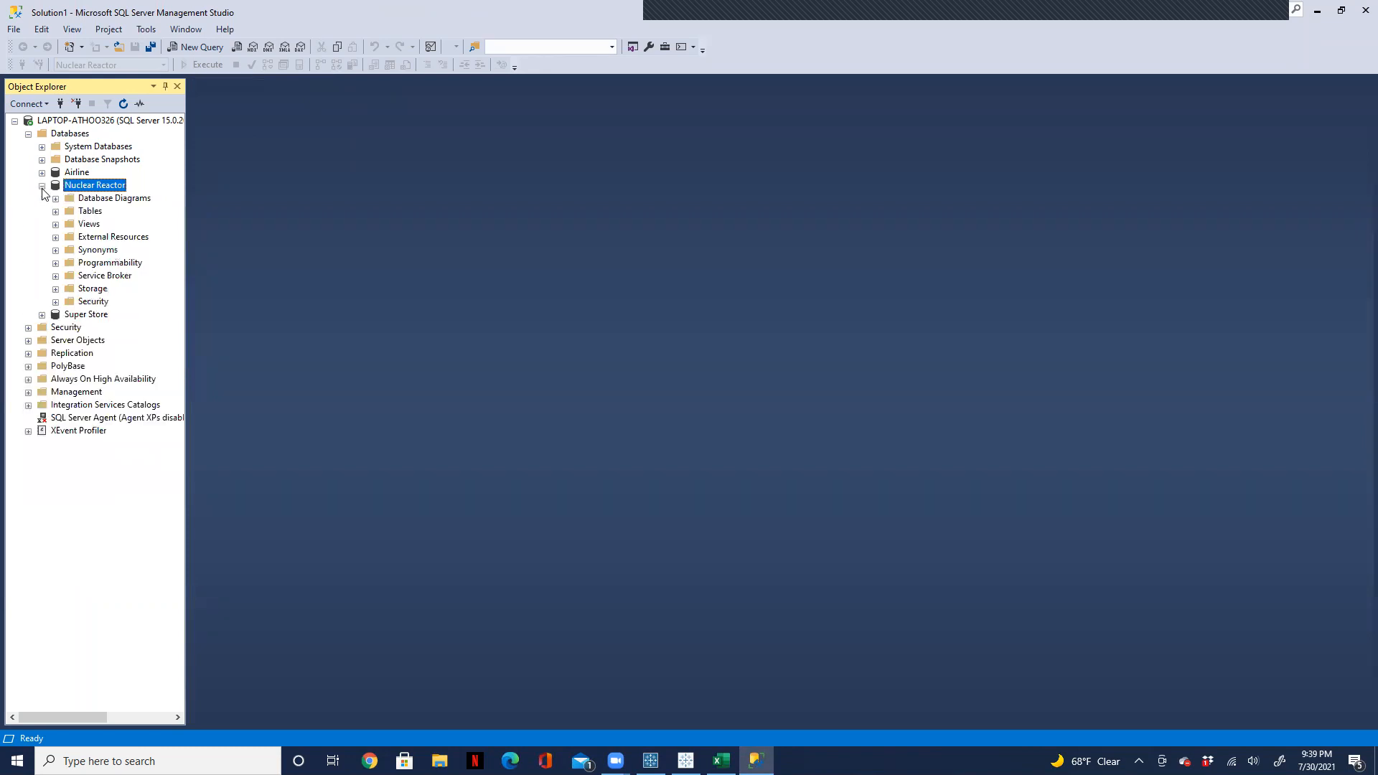
click(55, 212)
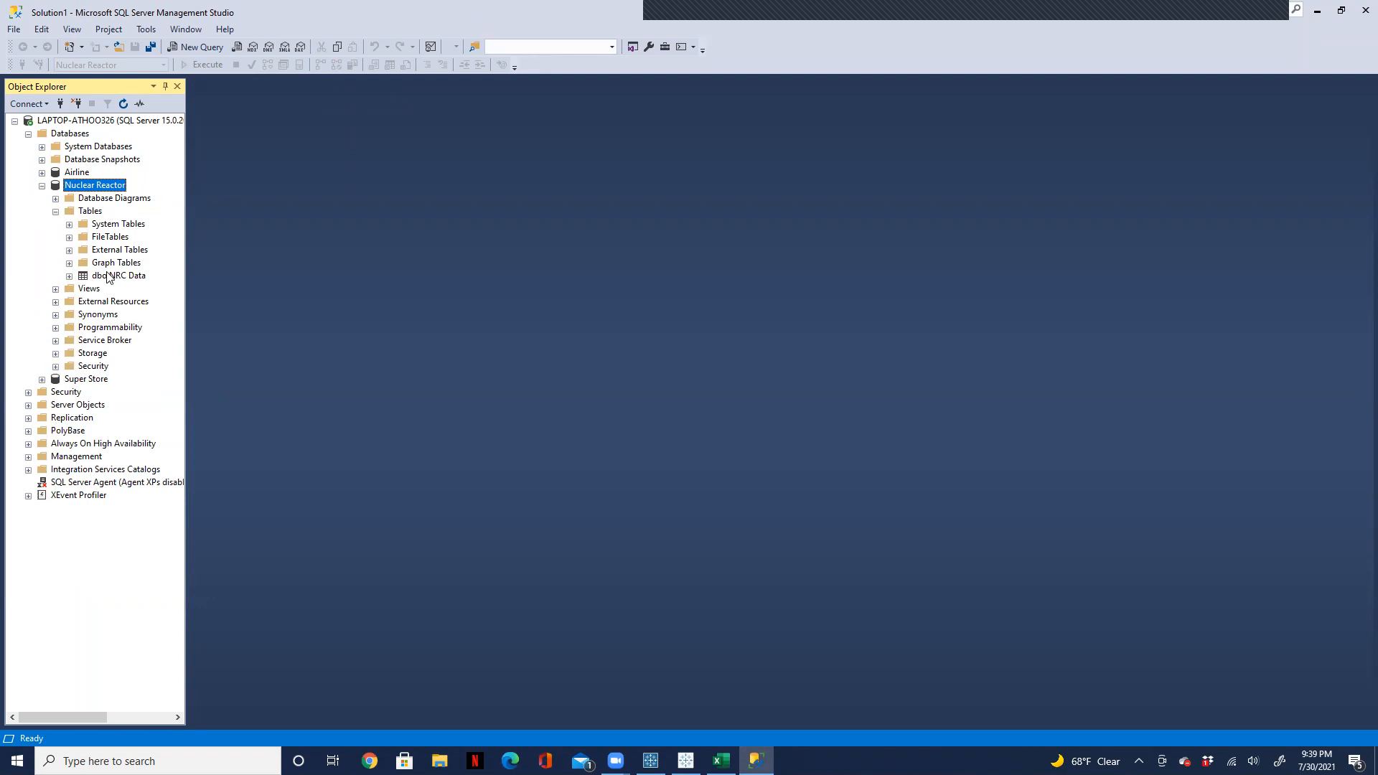
Step: Select the top 1000 rows of dbo.NRC Data and examine the yearly capacity factor columns in the results
right_click(109, 278)
click(154, 313)
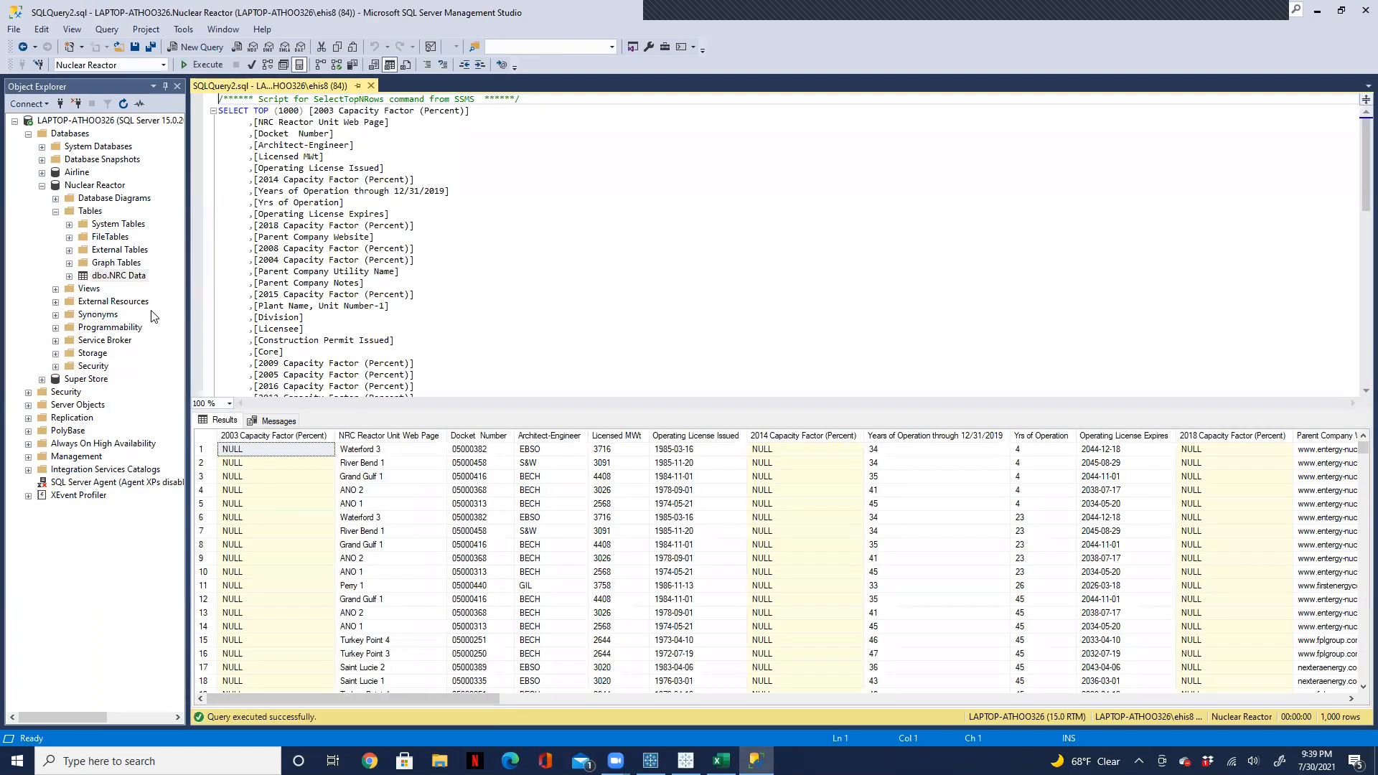
click(153, 317)
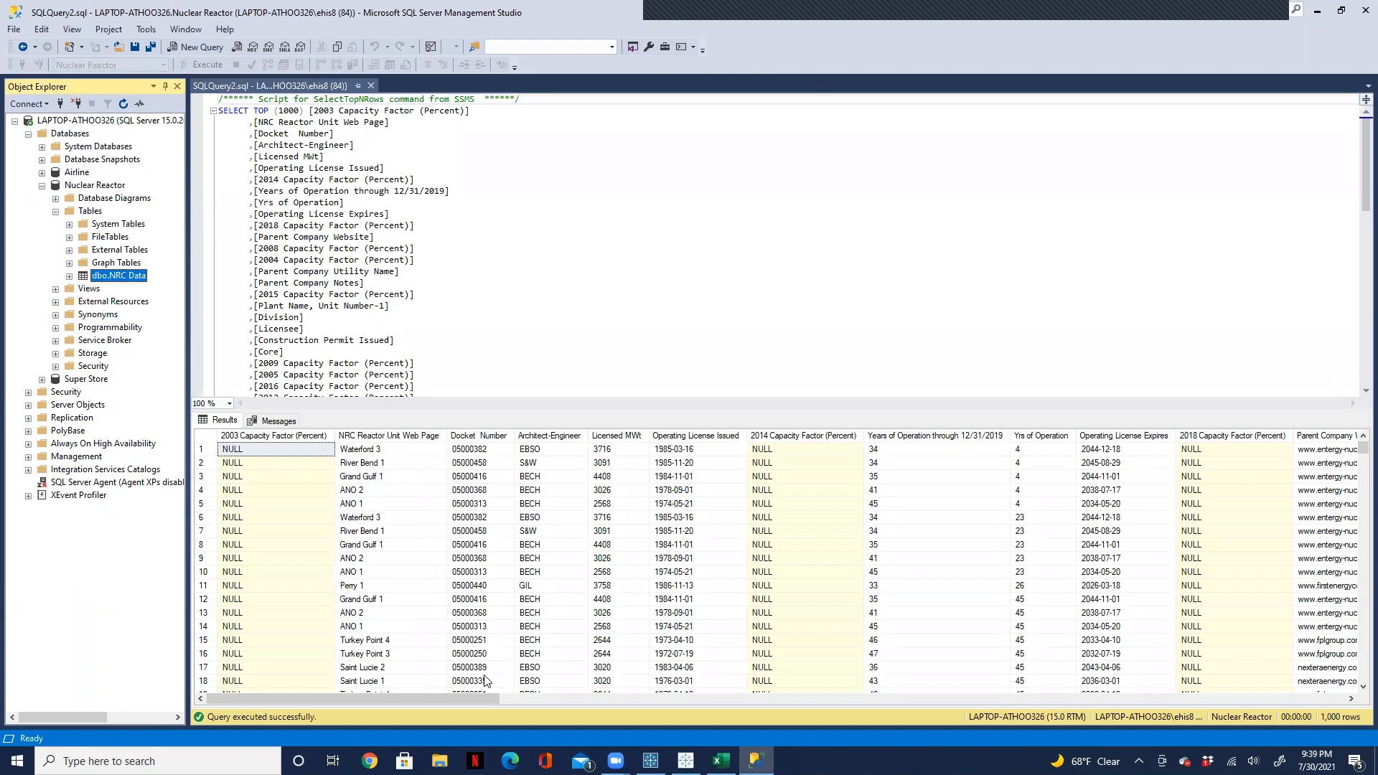
drag(454, 695, 585, 703)
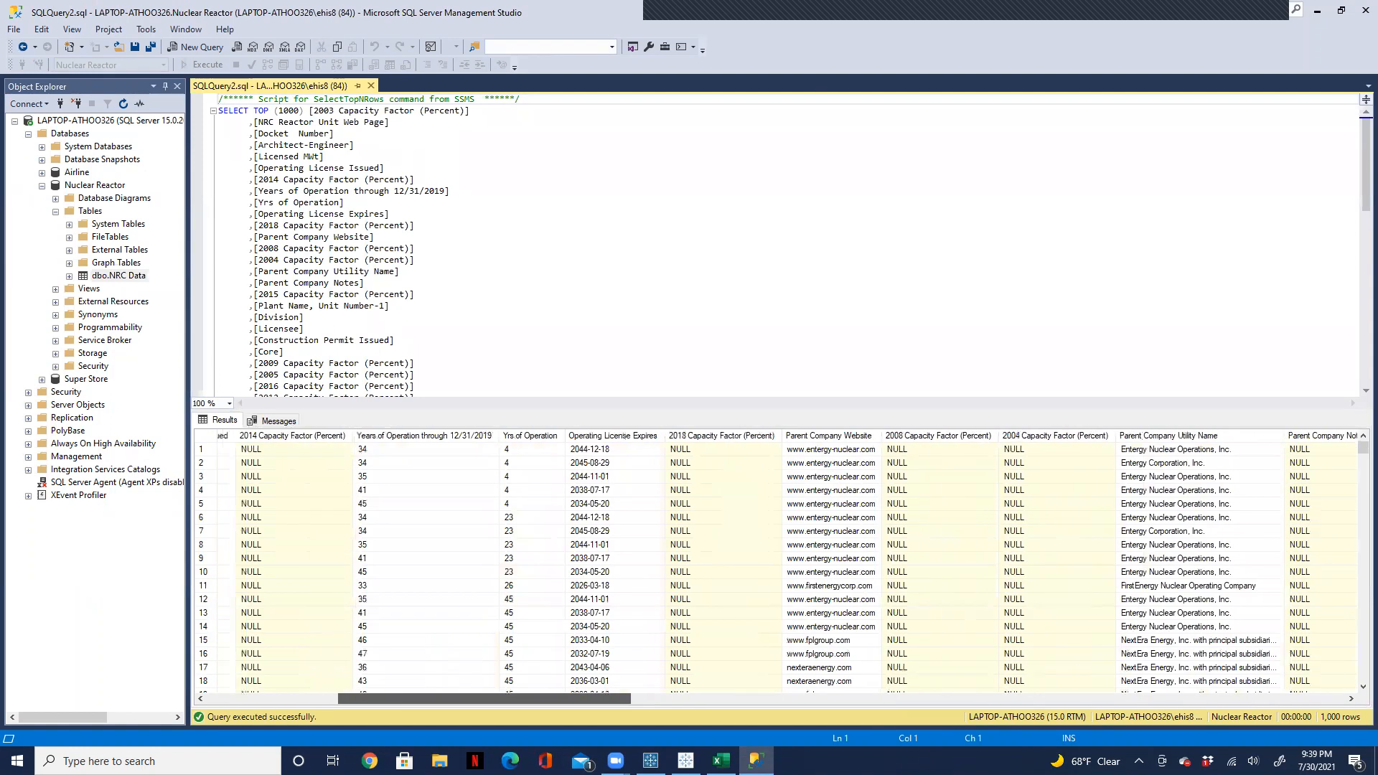
drag(585, 700, 685, 757)
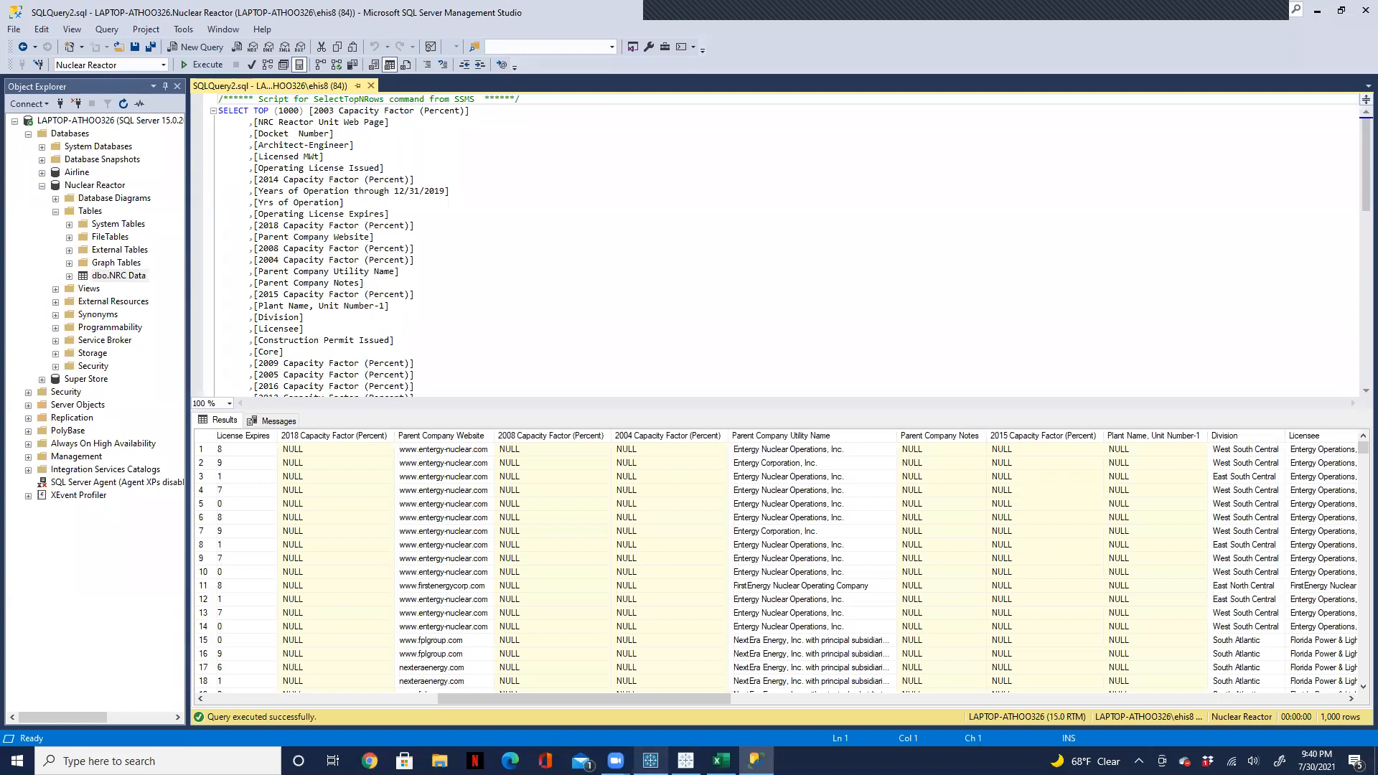
Step: Switch to Tableau Prep Builder and search the Clean 4 fields for "20" to check for yearly columns
click(650, 759)
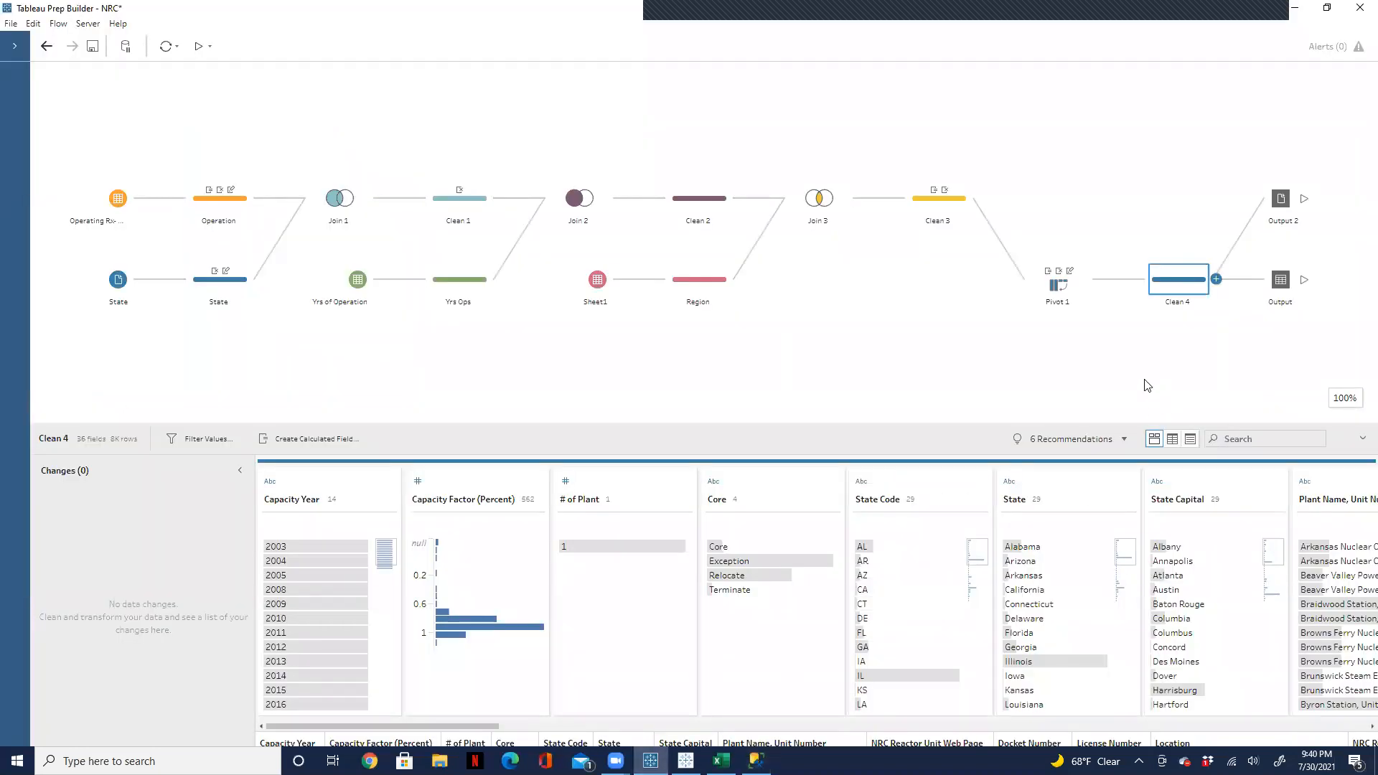
click(1245, 441)
text(20)
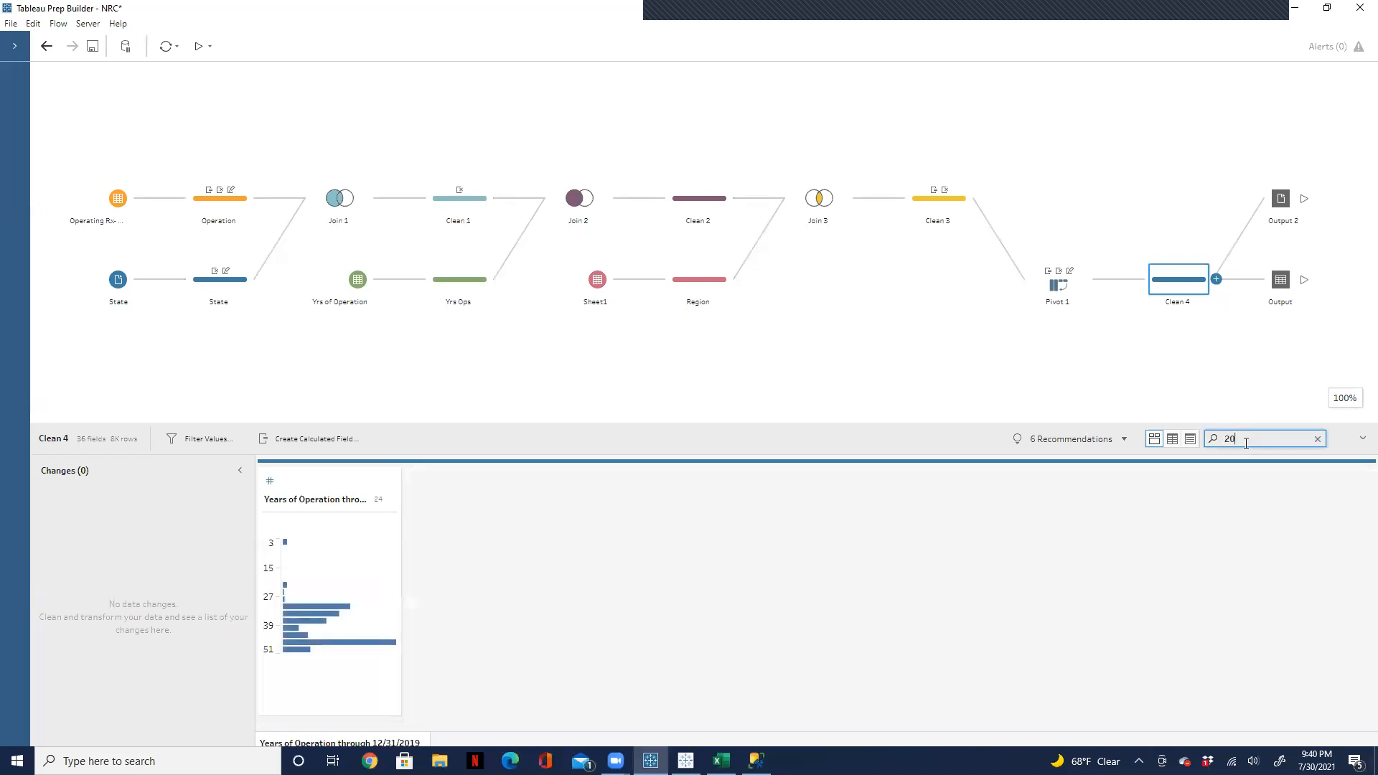
Step: Open the database table Output step, search its fields for "20", and review its table settings
click(1274, 294)
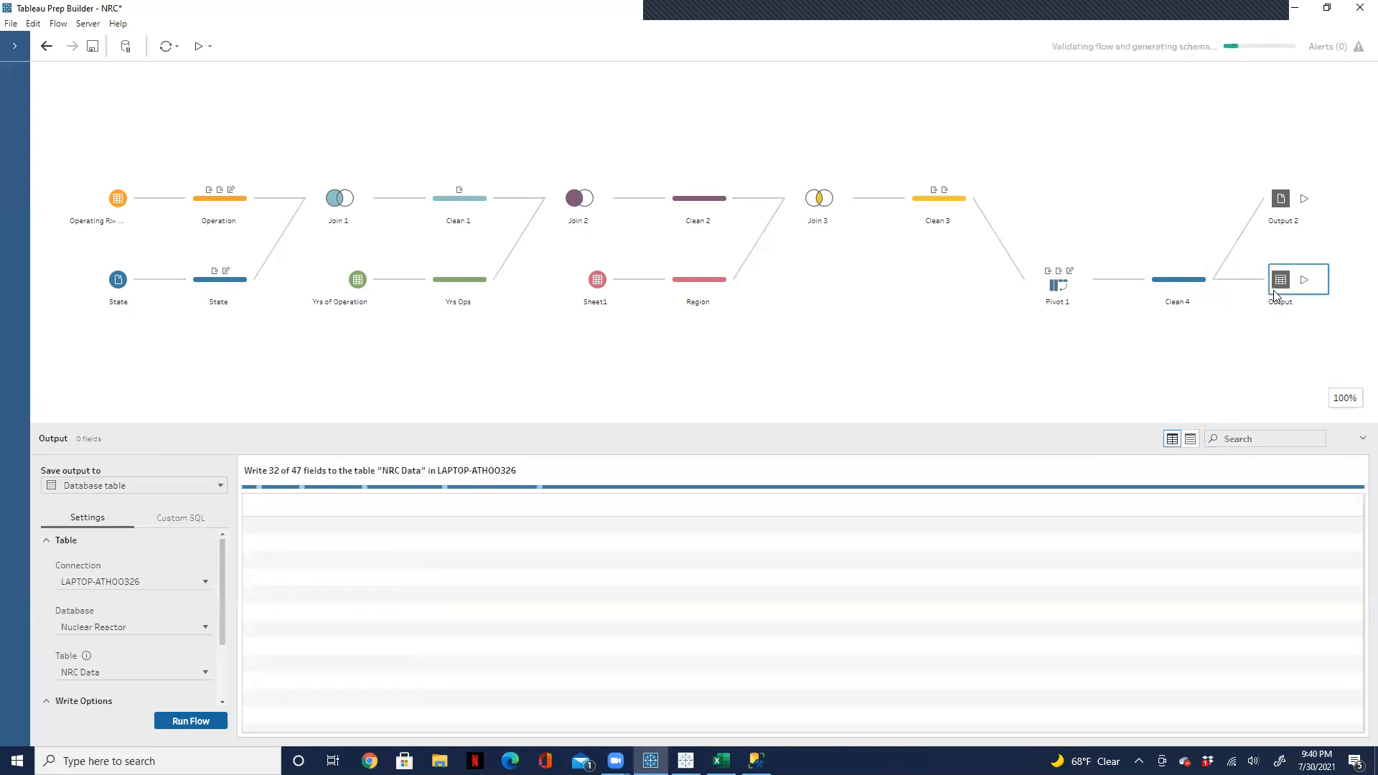
click(1246, 446)
text(20)
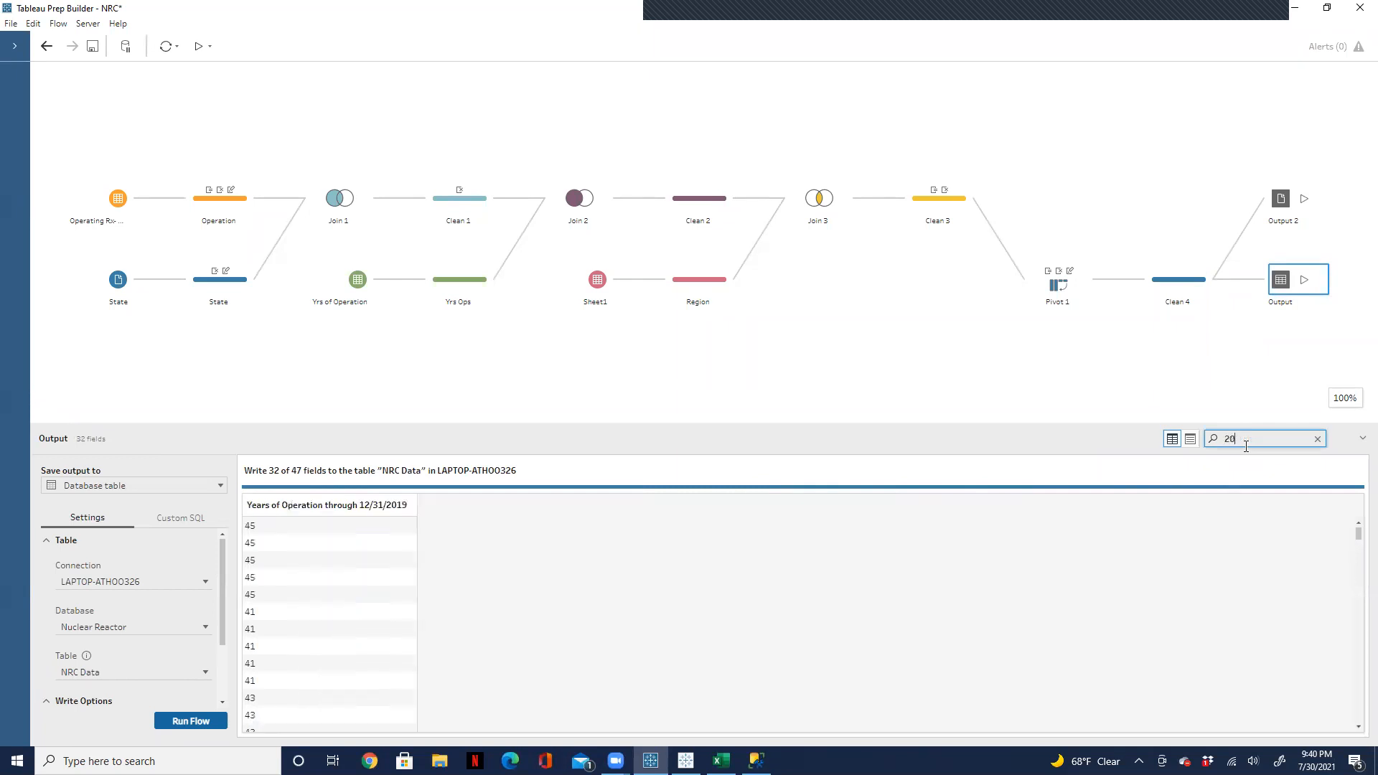
text(0)
drag(220, 614, 222, 578)
Step: Switch to SQL Server Management Studio, refresh the Object Explorer, and connect to the database engine again with Windows Authentication
click(756, 761)
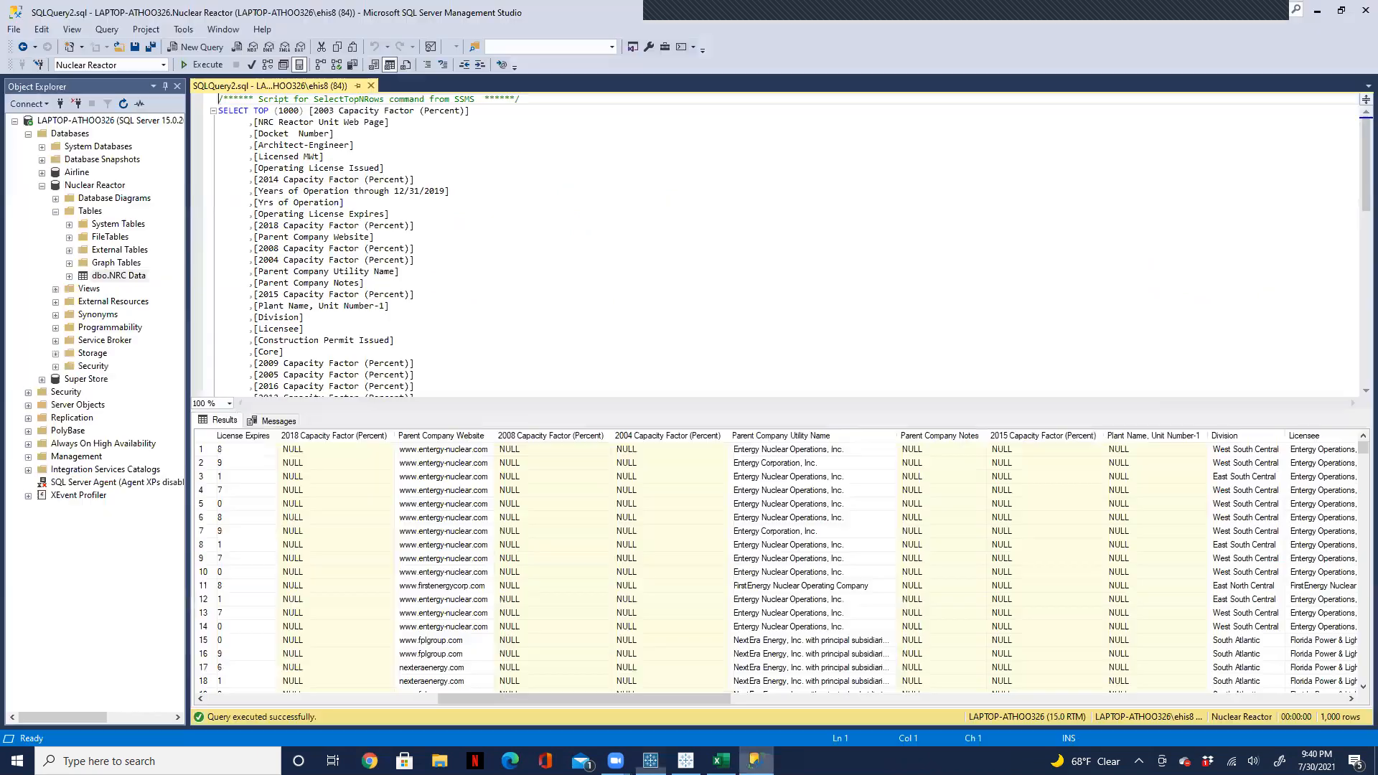
click(124, 104)
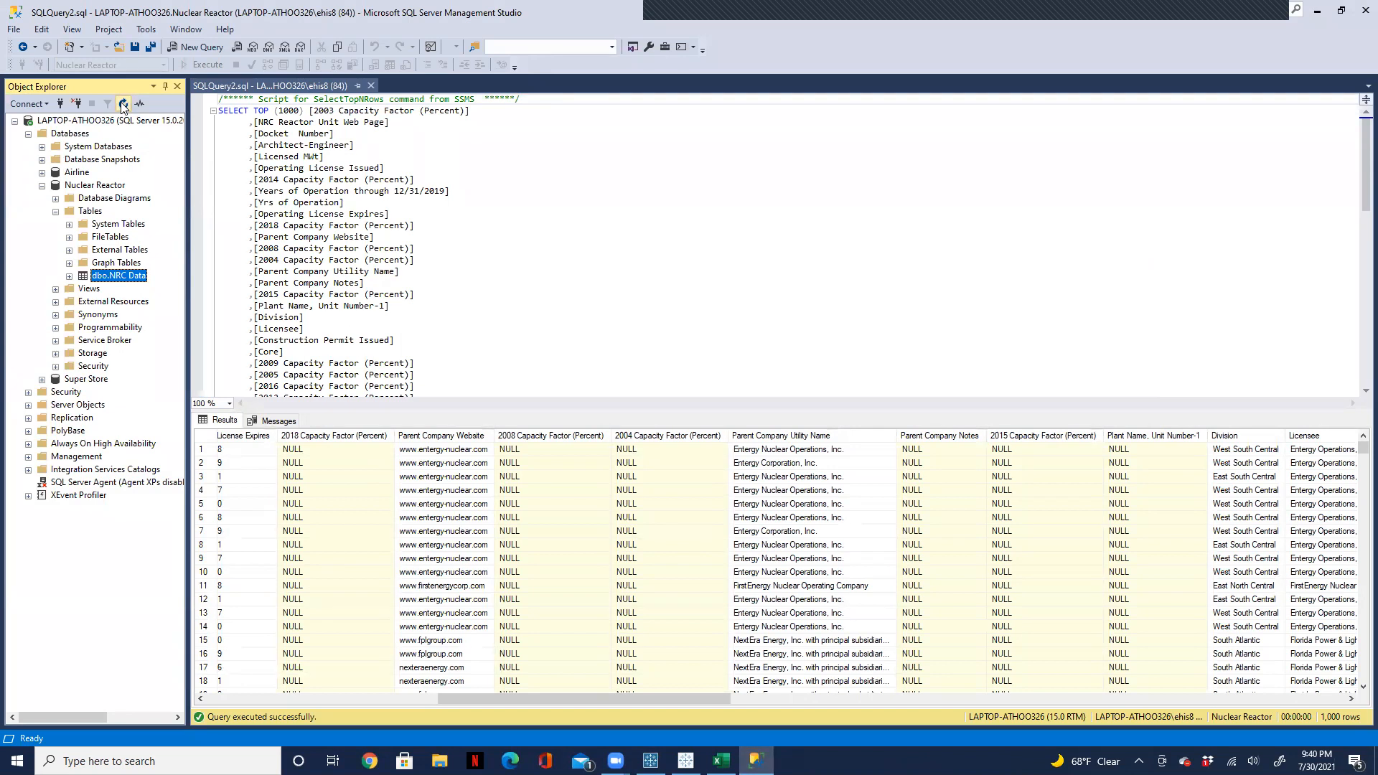
click(28, 104)
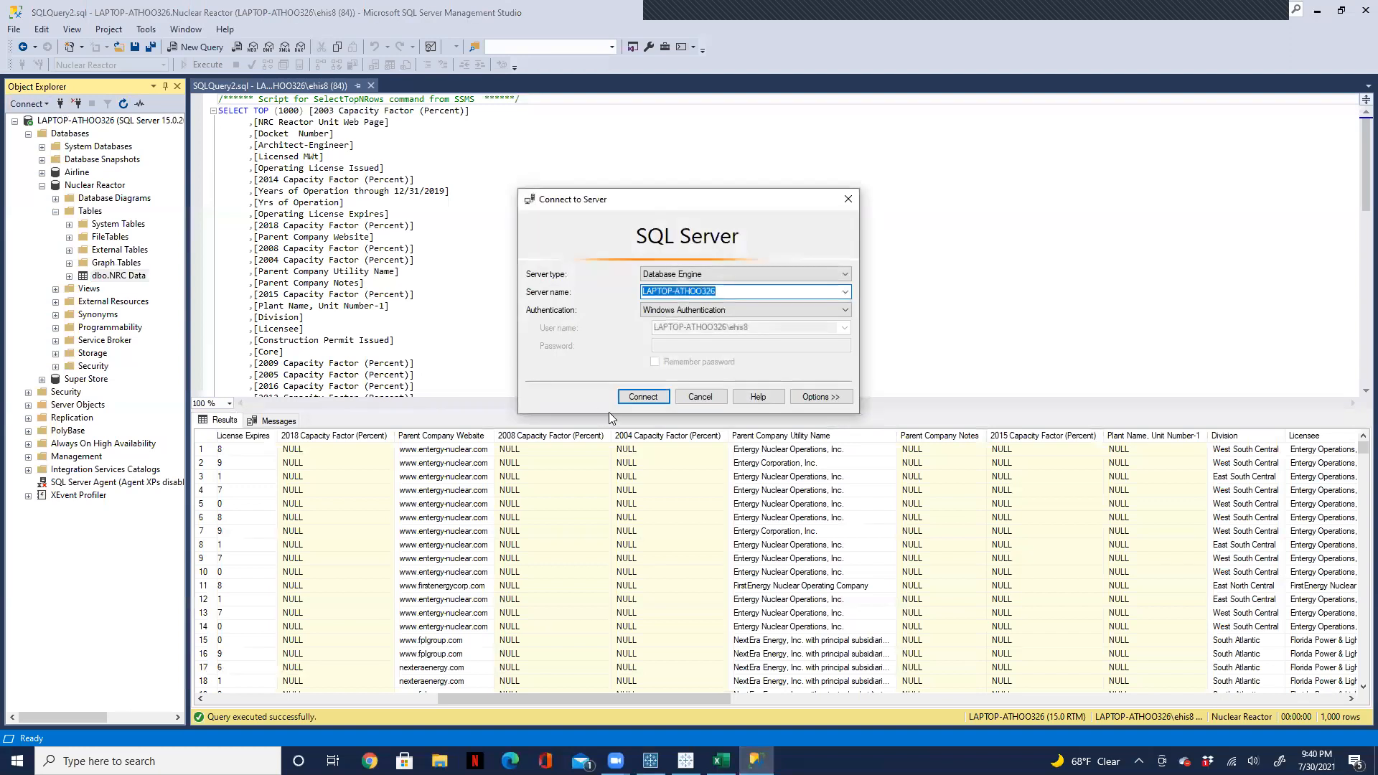
click(636, 398)
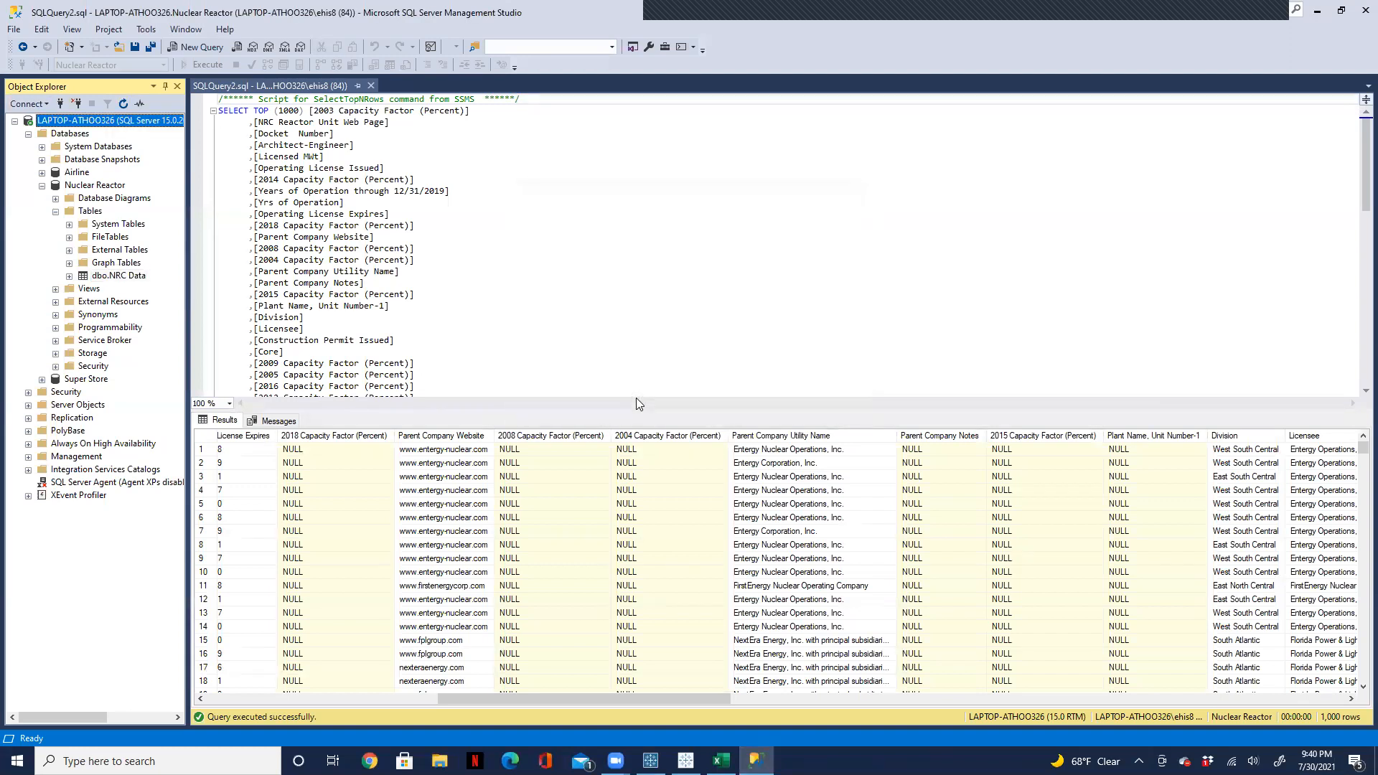
Step: Disconnect the server from the Object Explorer and close the open NRC Data query
click(75, 104)
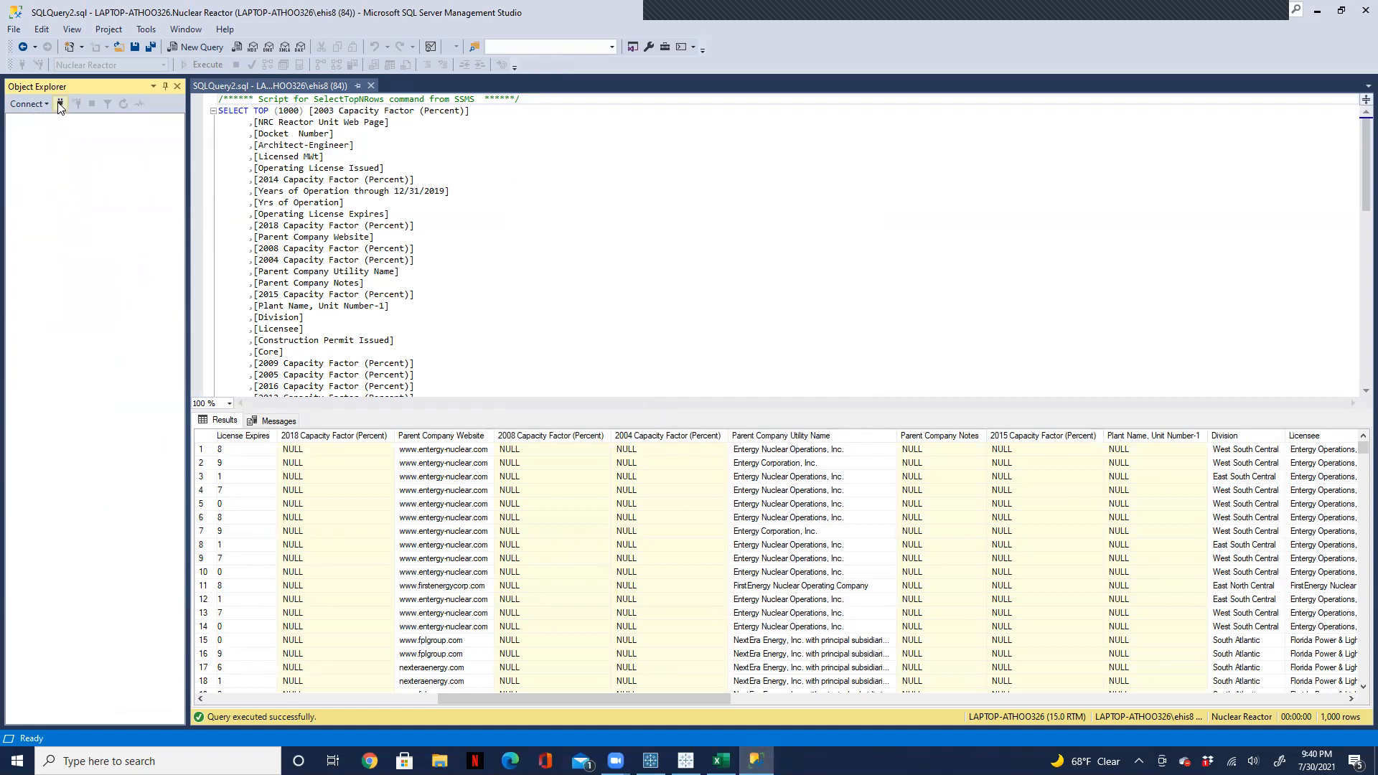
click(60, 103)
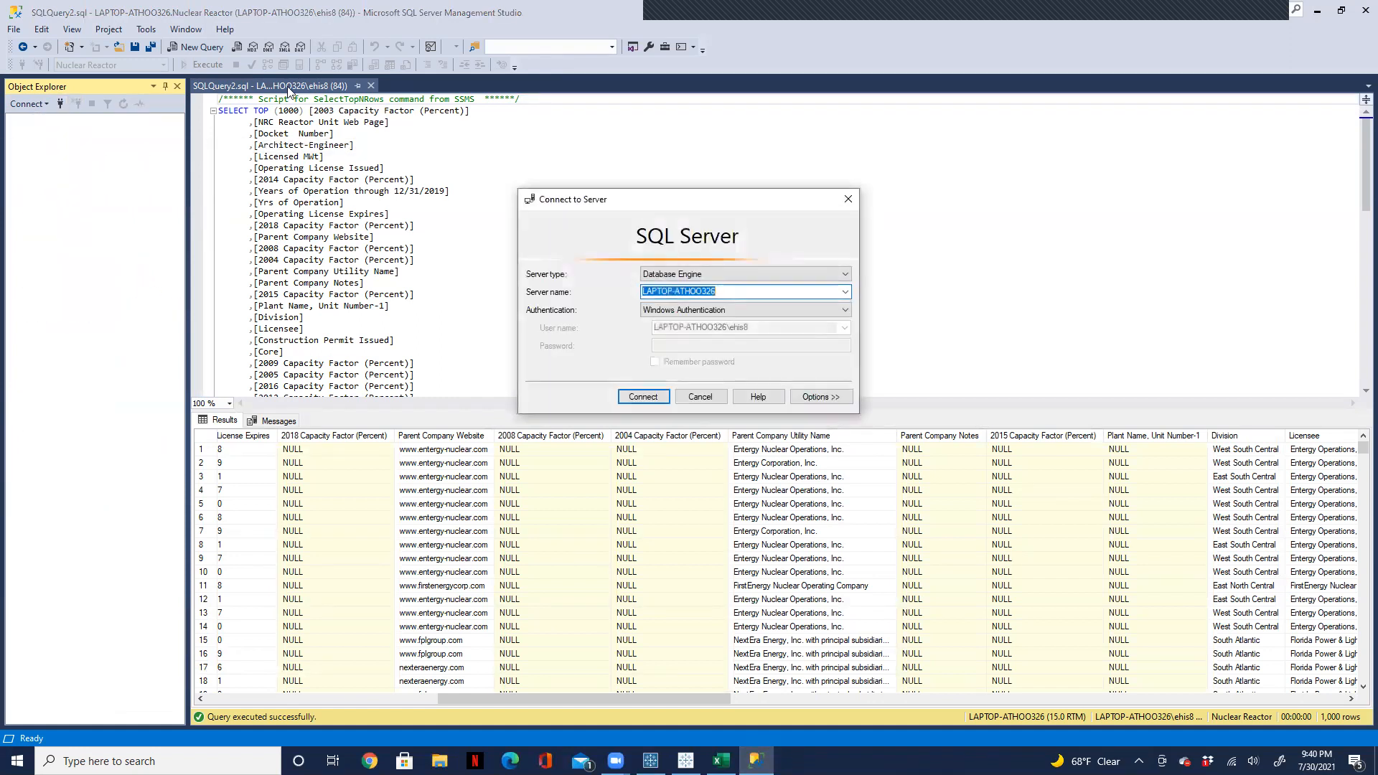
click(848, 199)
click(371, 85)
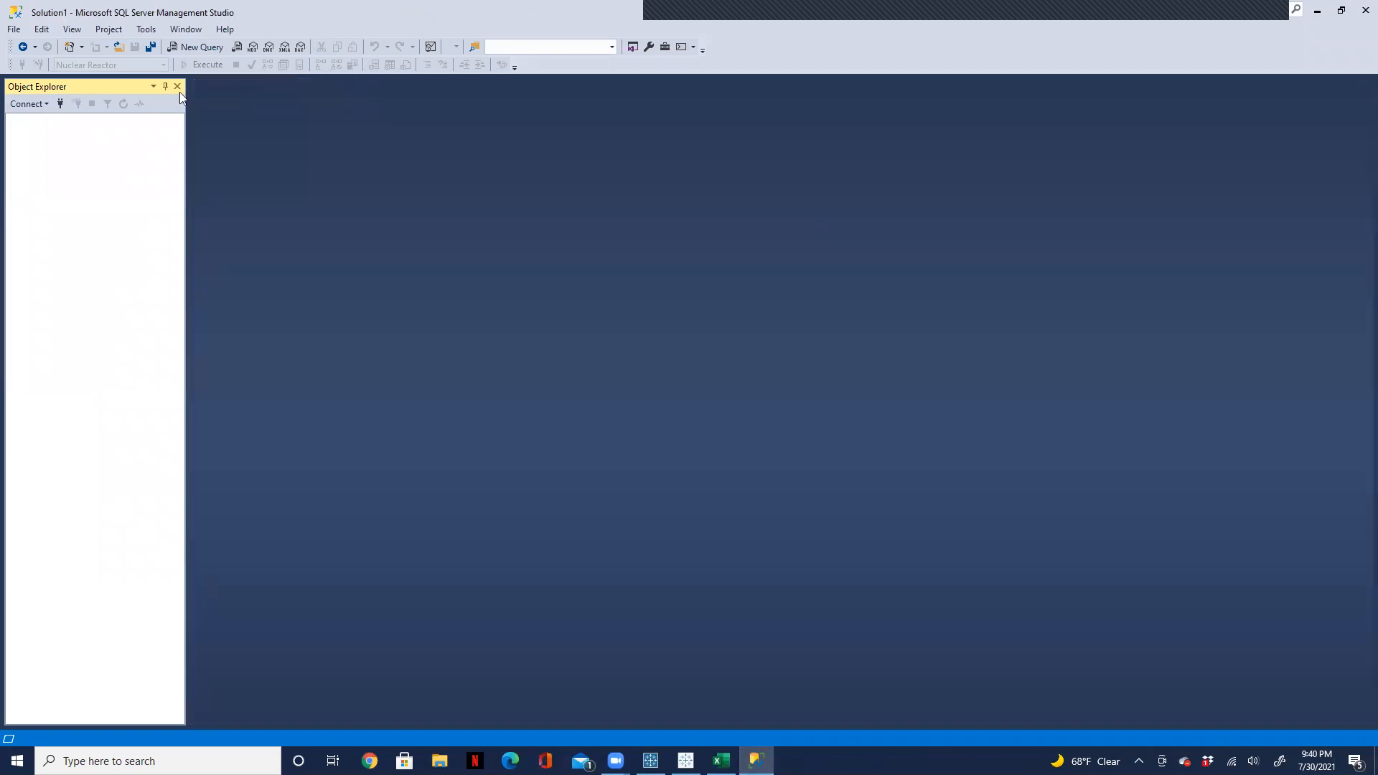
Step: Reconnect to the database engine with Windows Authentication and expand the Nuclear Reactor database's tables
click(60, 104)
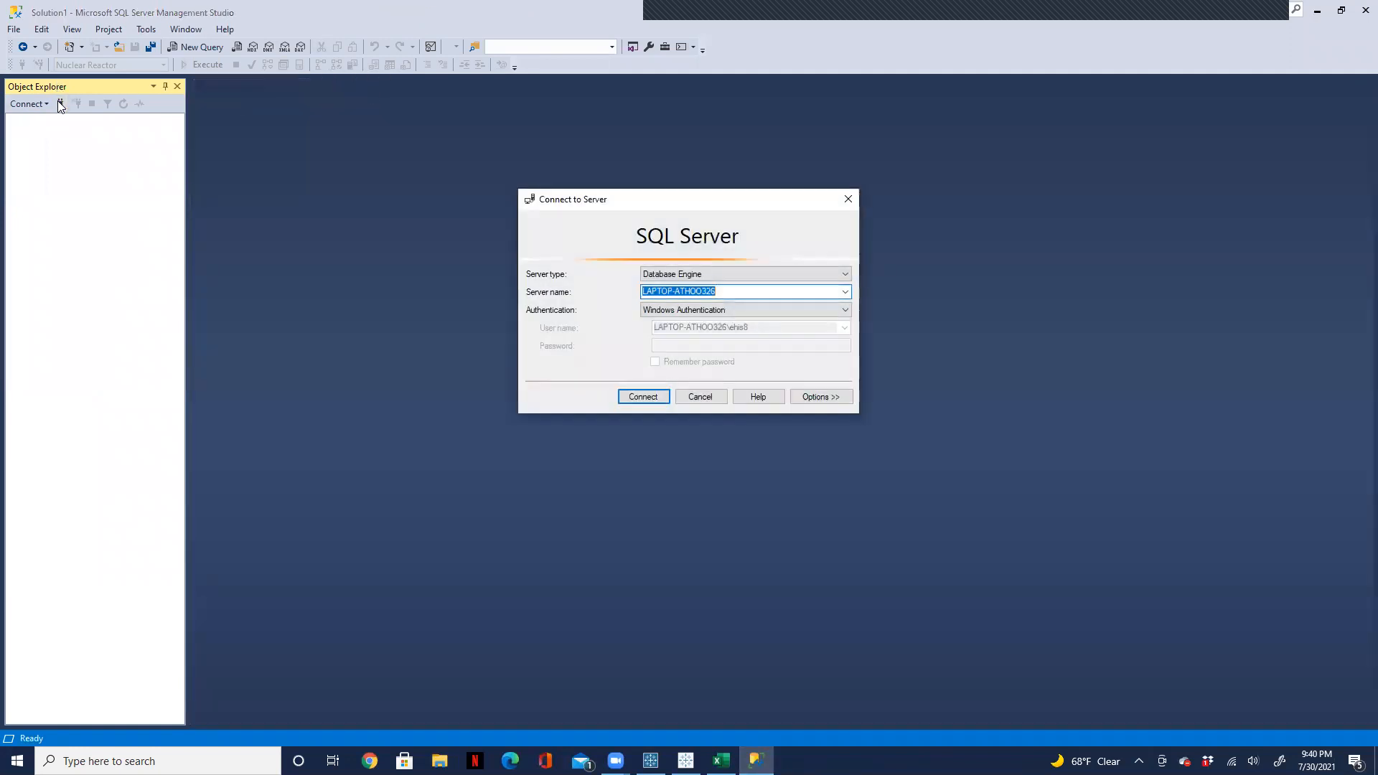
click(632, 401)
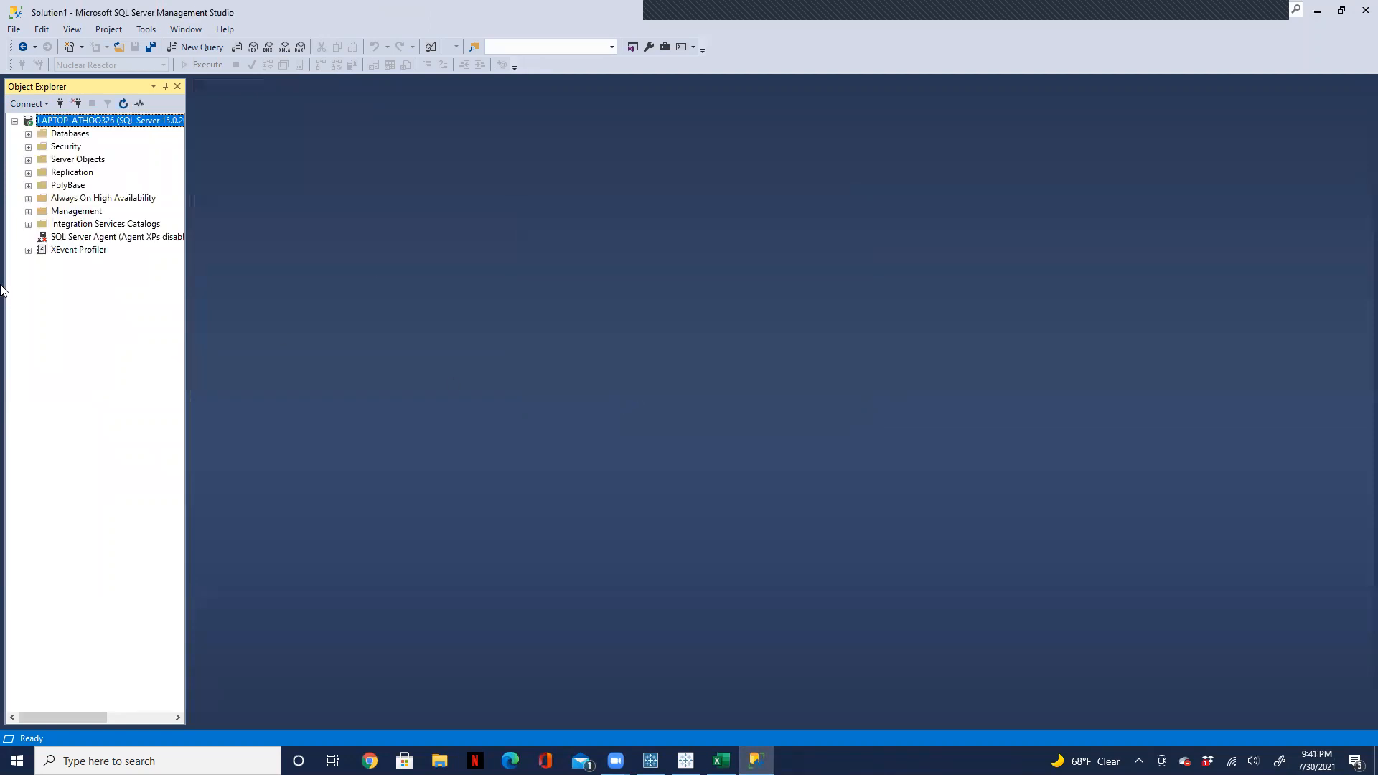
click(28, 134)
click(41, 186)
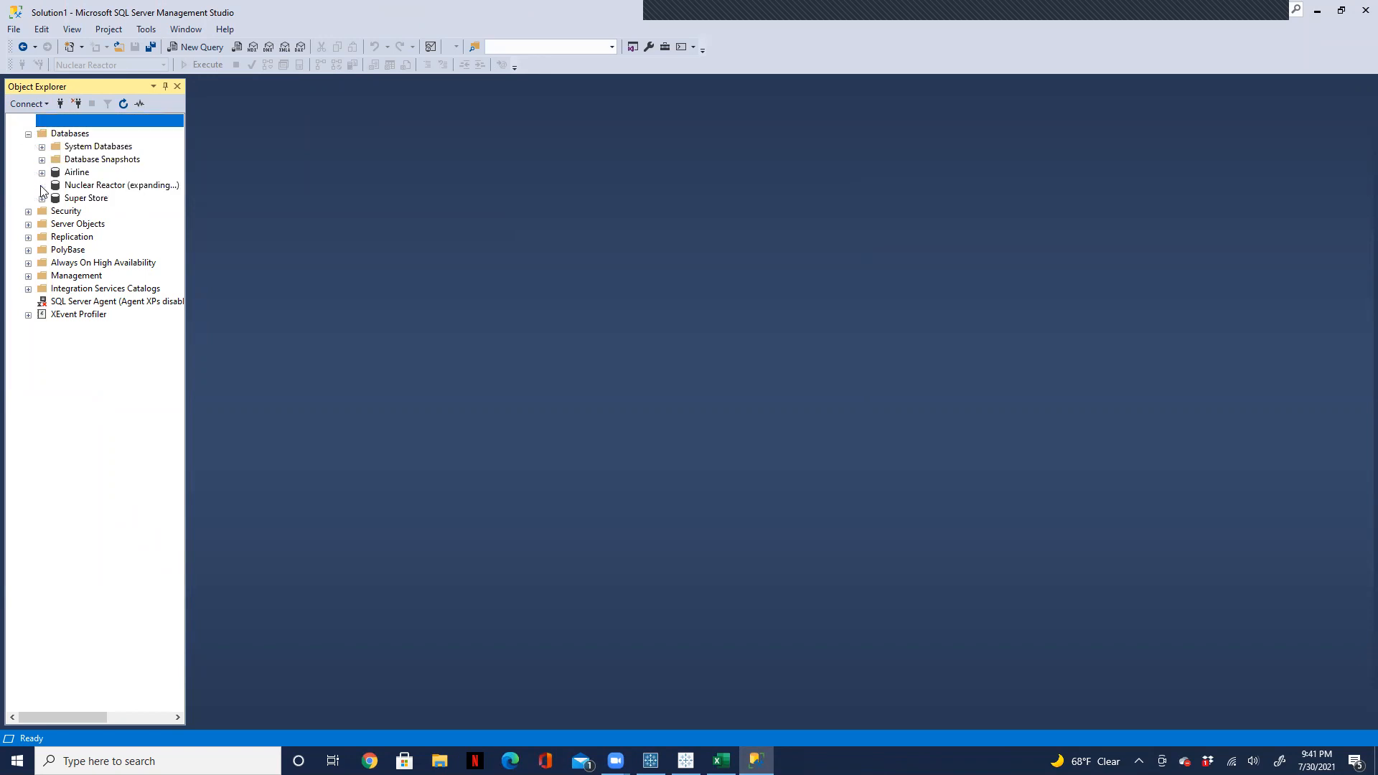
click(56, 212)
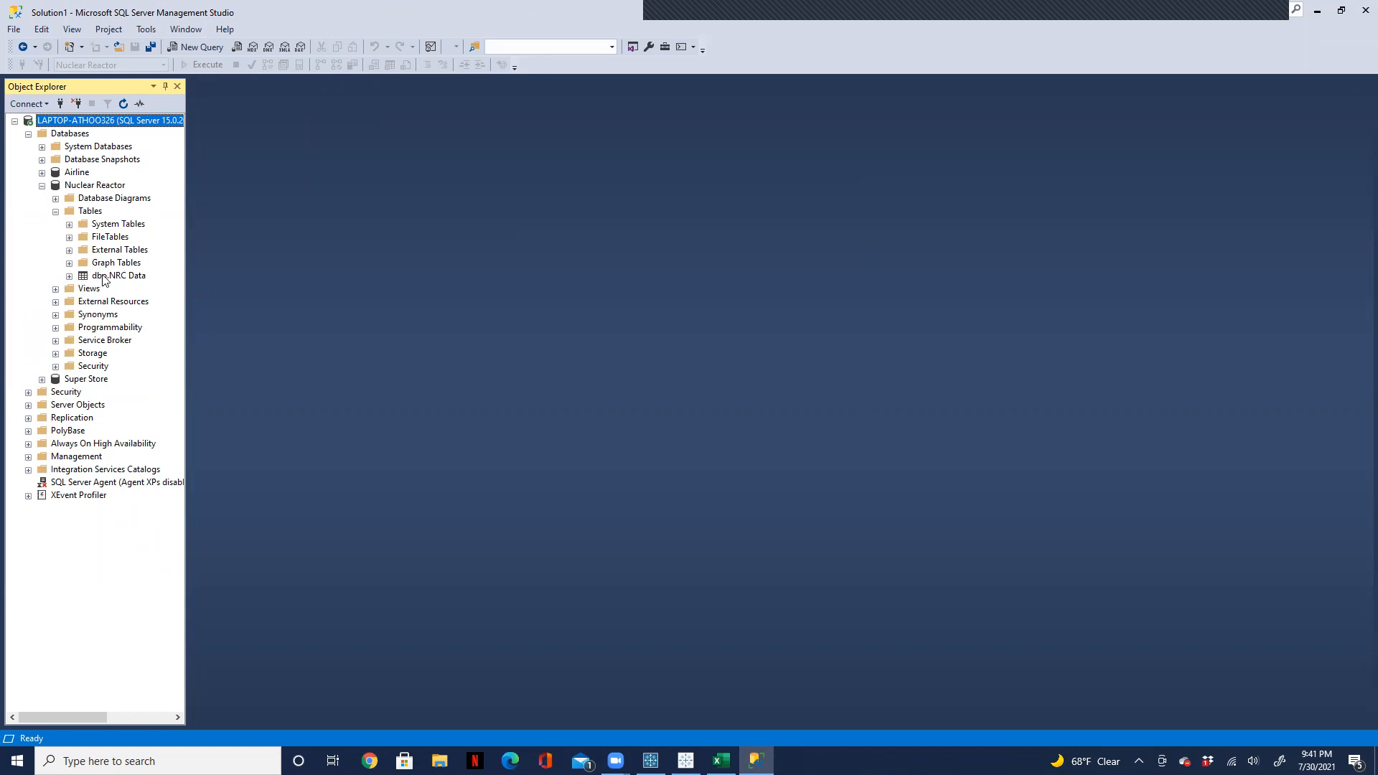
Step: Query the top 1000 rows of the reloaded dbo.NRC Data table and inspect the result columns through Location
click(108, 277)
right_click(108, 279)
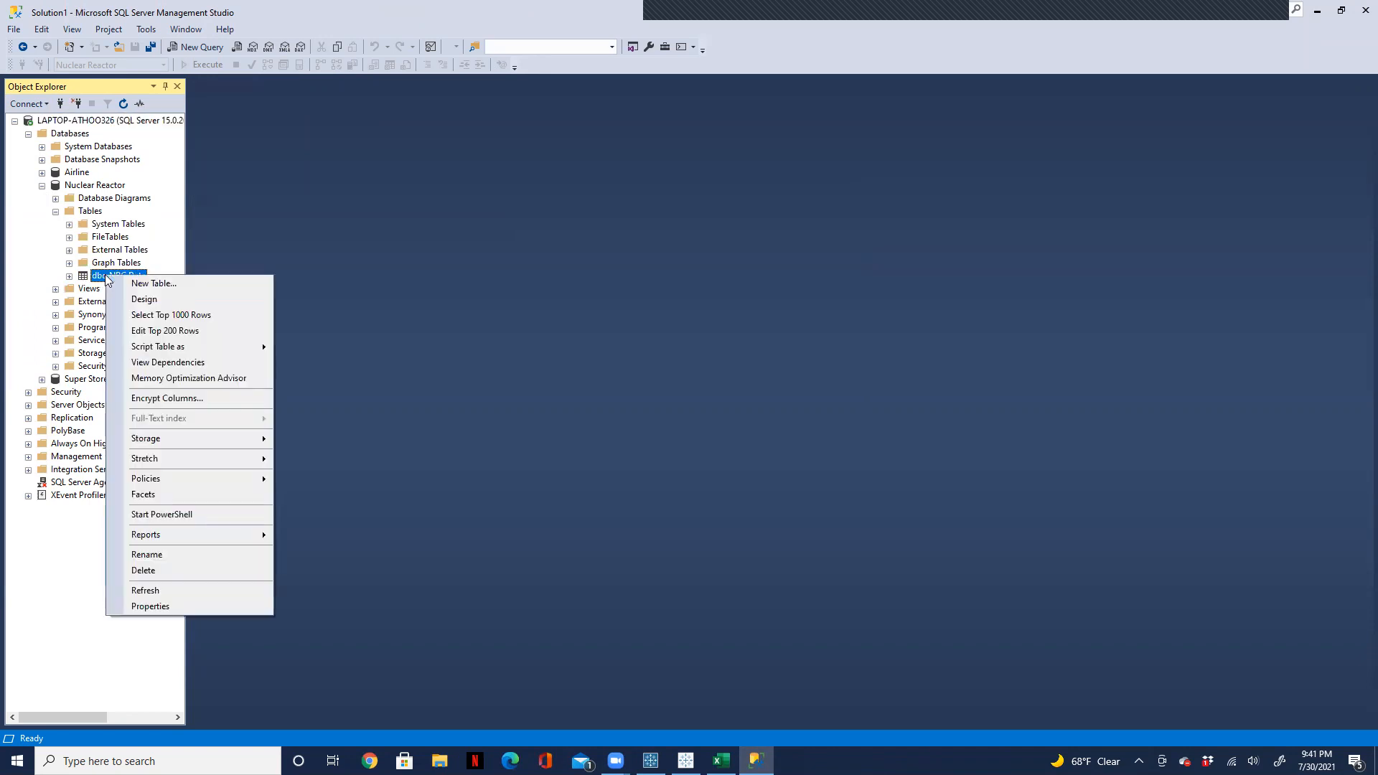
click(206, 315)
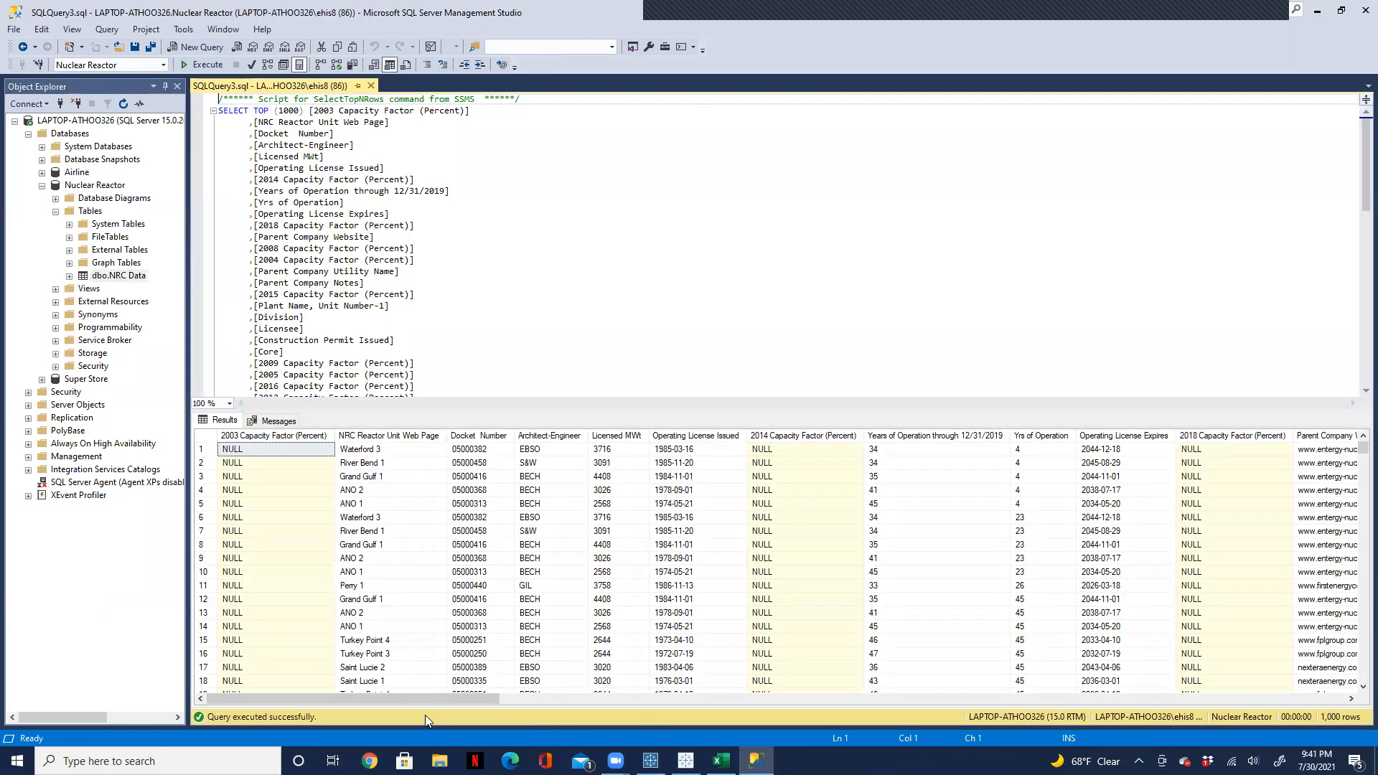
drag(412, 701, 1354, 668)
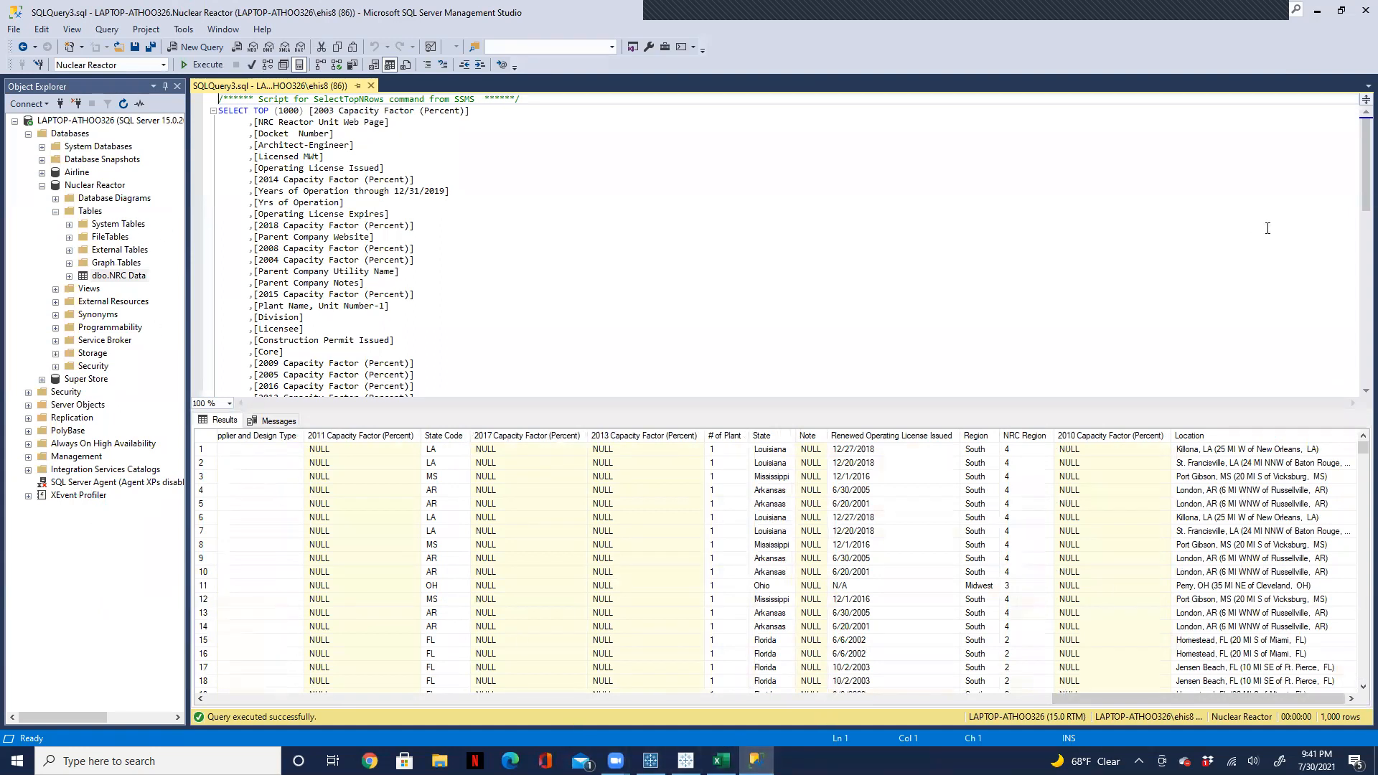
Step: Close SQL Server Management Studio and minimize the Tableau Prep Builder and Tableau windows to reach the desktop
click(1364, 10)
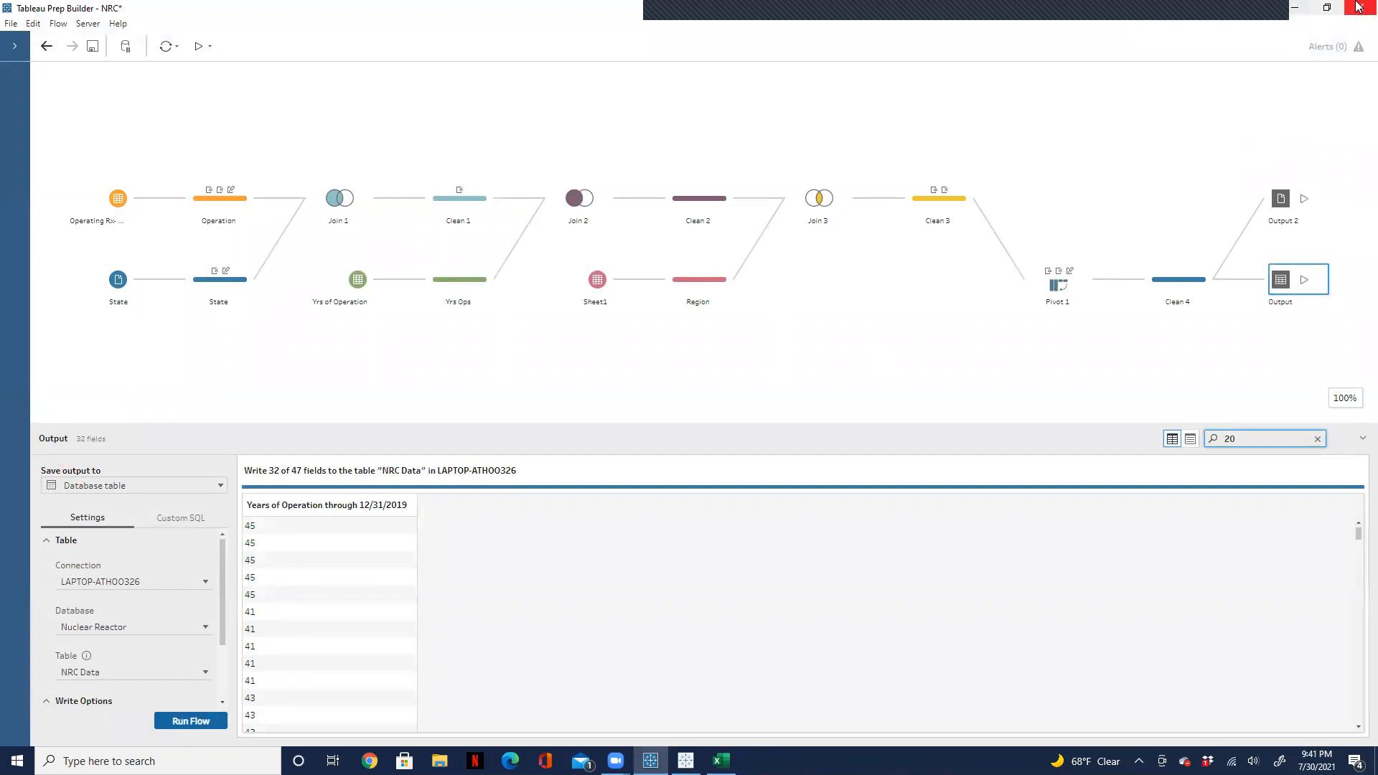
click(1288, 9)
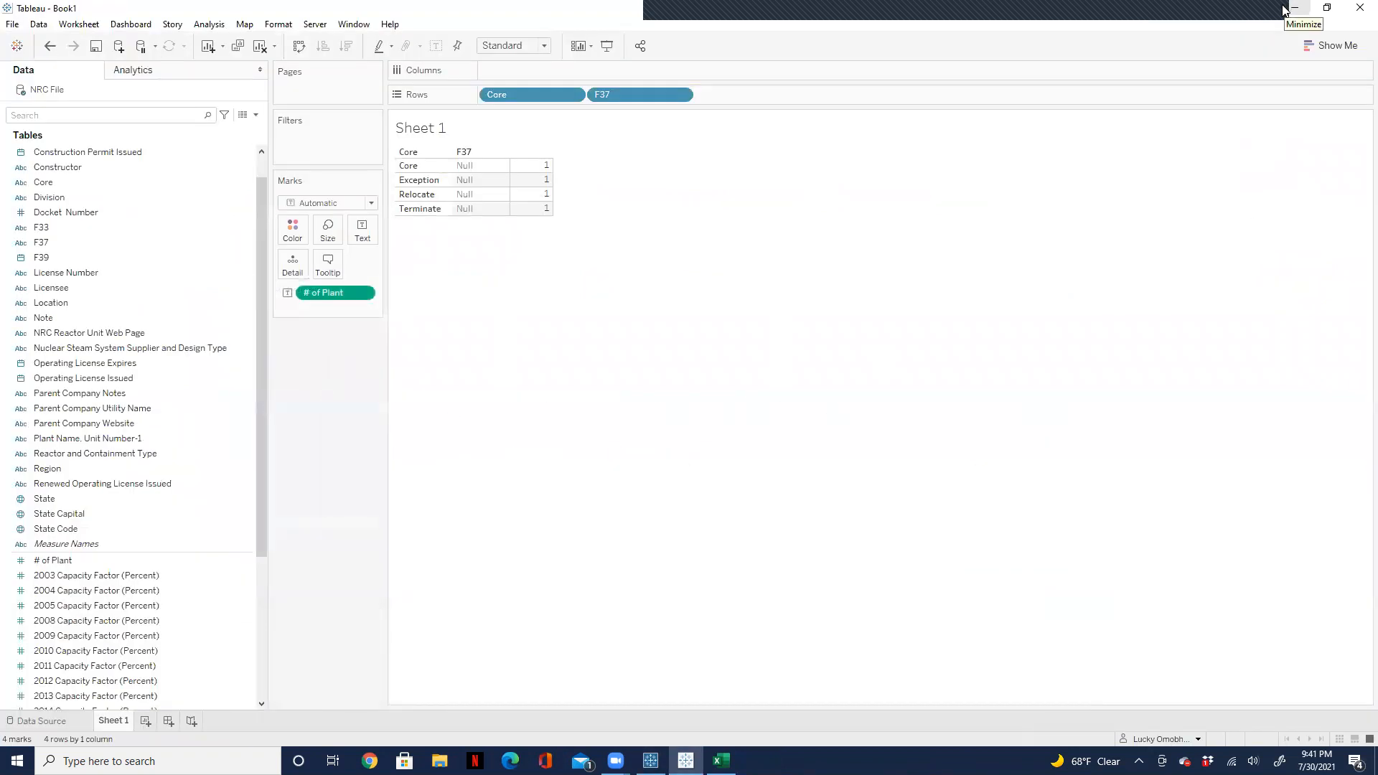
click(1286, 6)
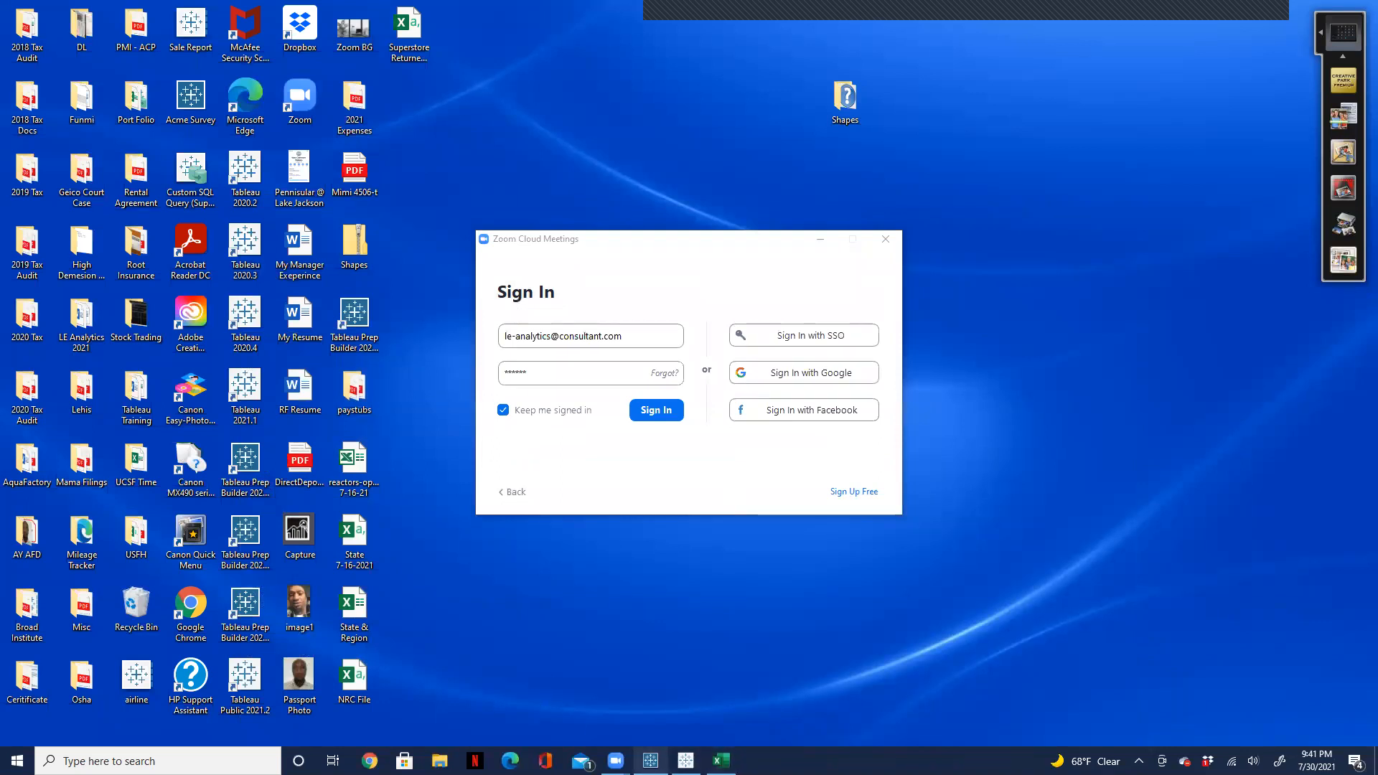
Step: Switch to the NRC File workbook in Excel, inspect its columns from Capacity Year through Licensee-1, and minimize it
mouse_move(616, 760)
click(694, 700)
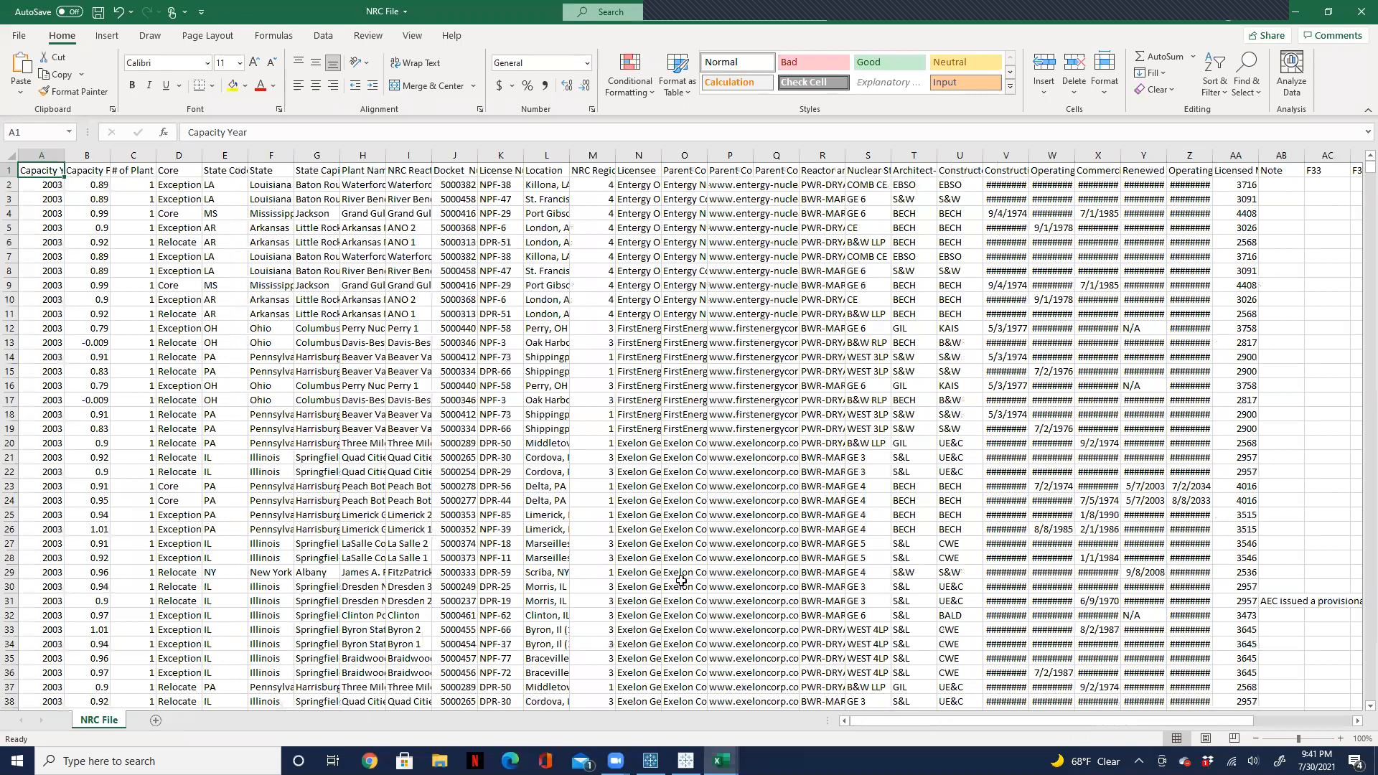
drag(1017, 720, 1261, 729)
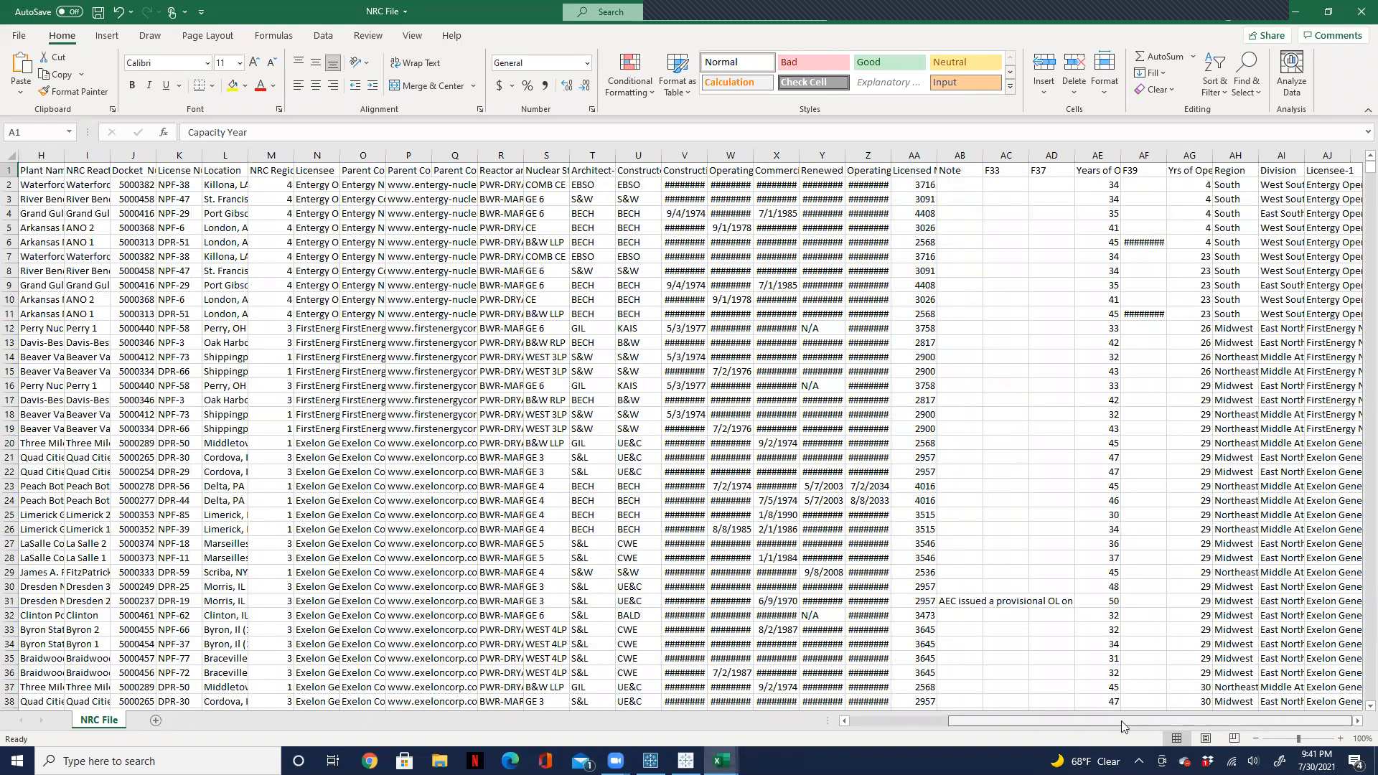
drag(1122, 721, 991, 721)
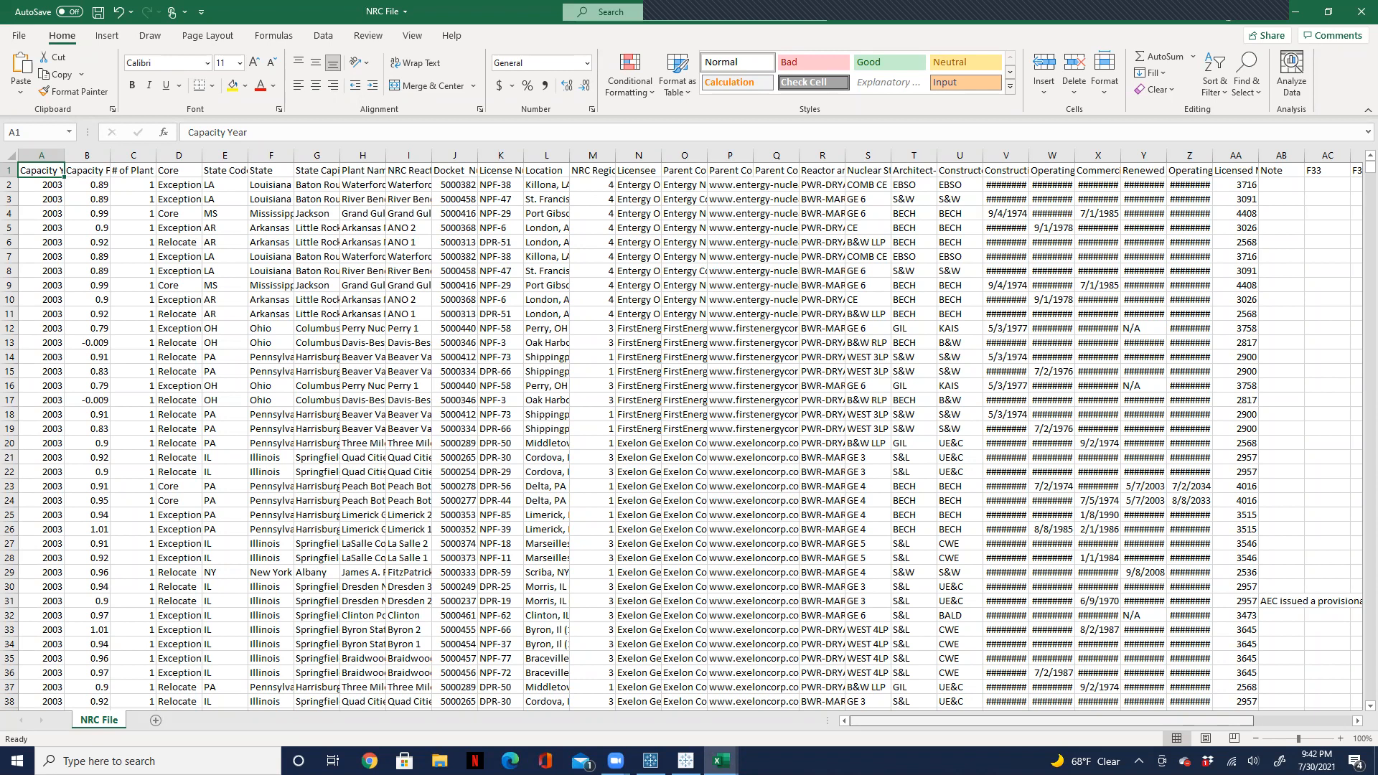
drag(1150, 751, 652, 759)
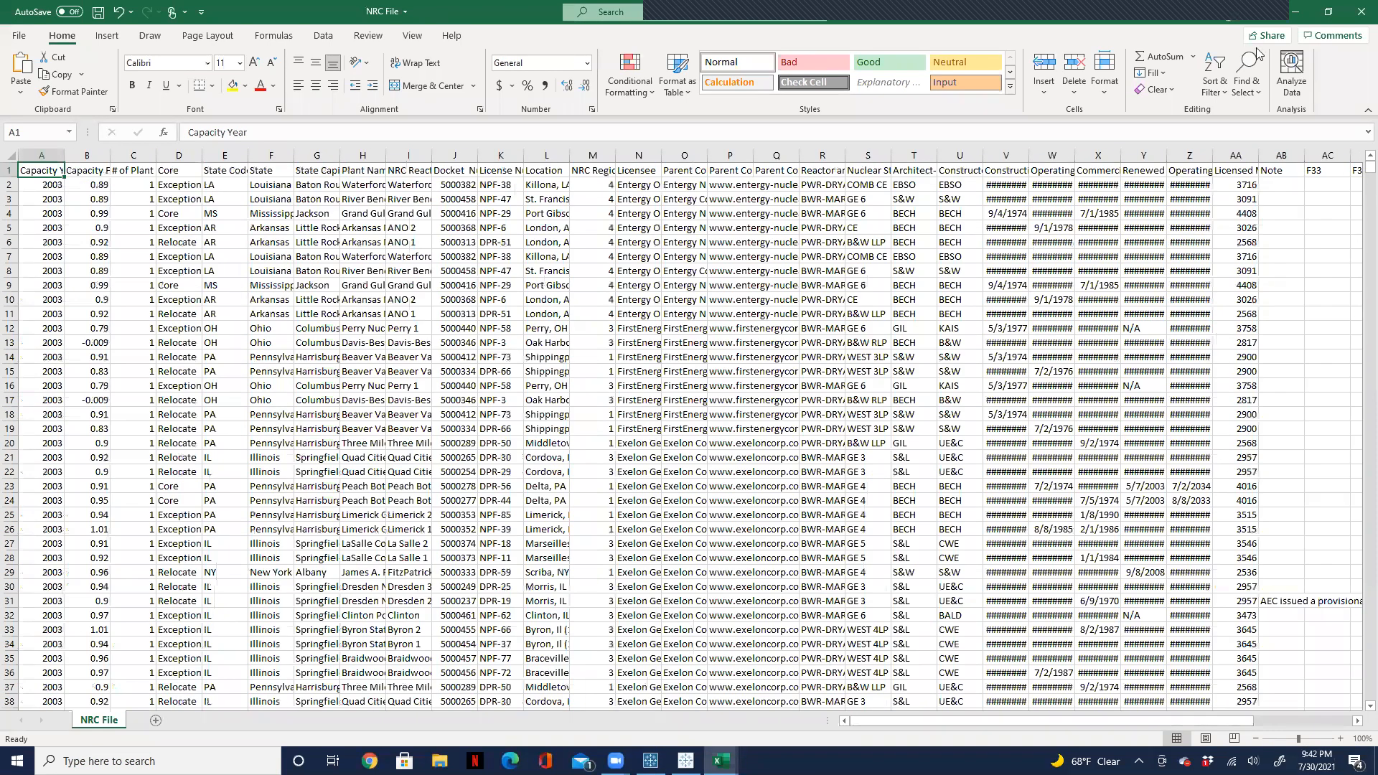
click(1296, 14)
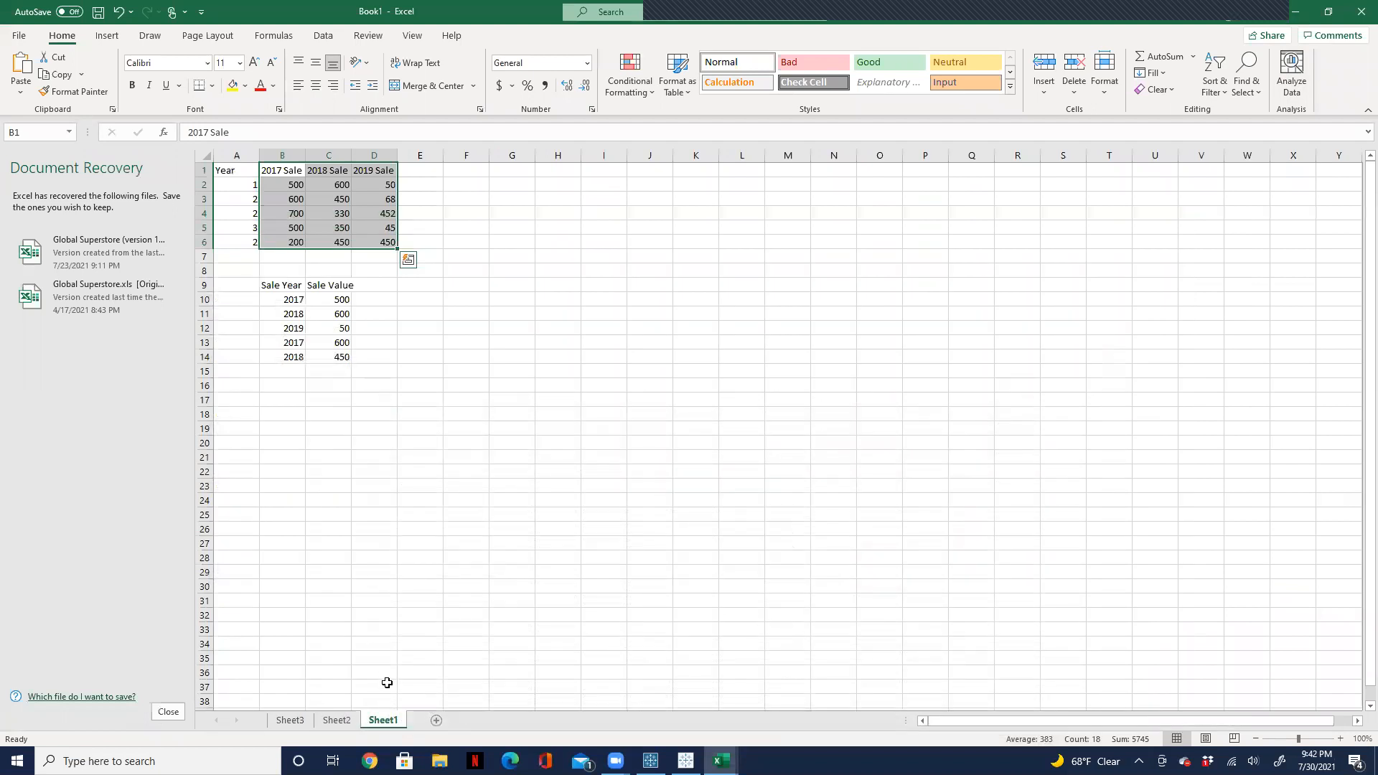
Step: Relaunch Microsoft SQL Server Management Studio 18, minimize the Zoom sign-in window, and connect to the database engine with Windows Authentication
click(158, 761)
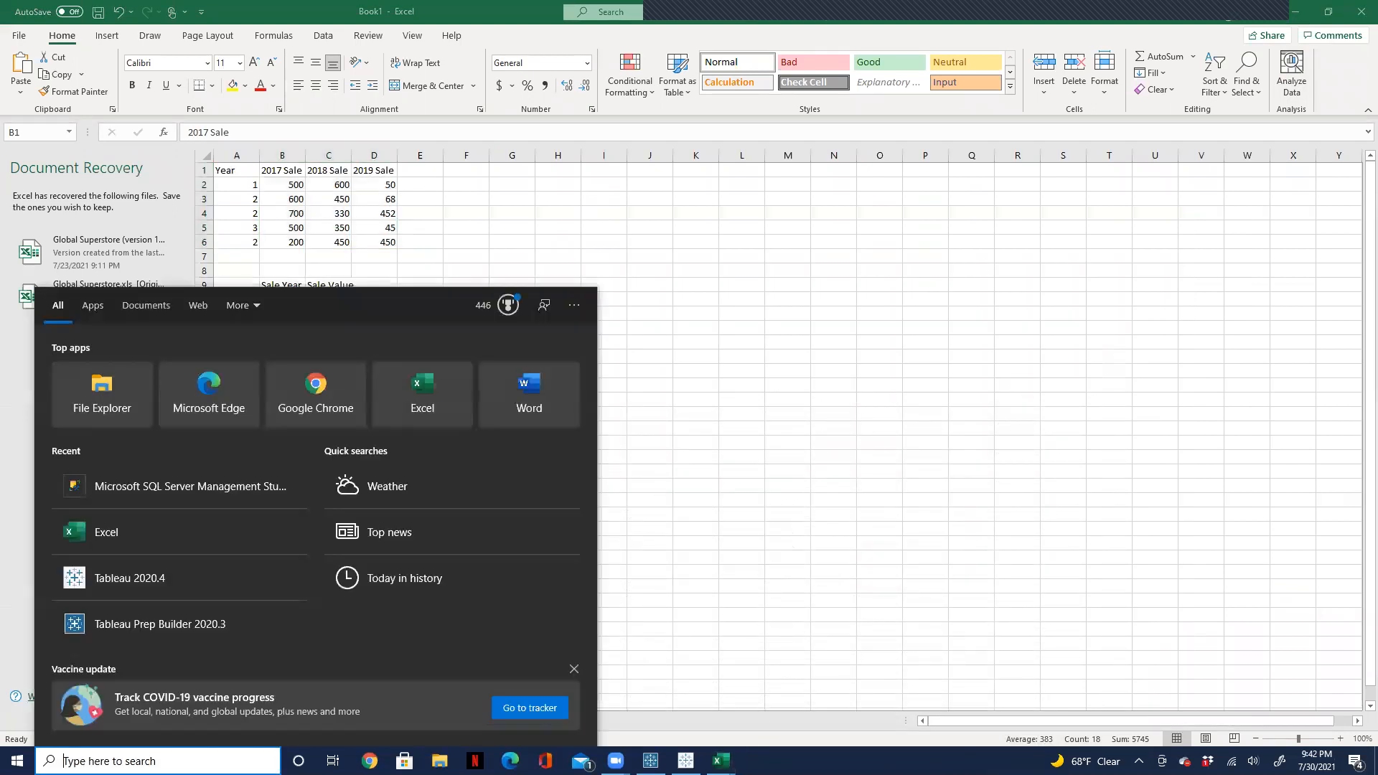
text(sql)
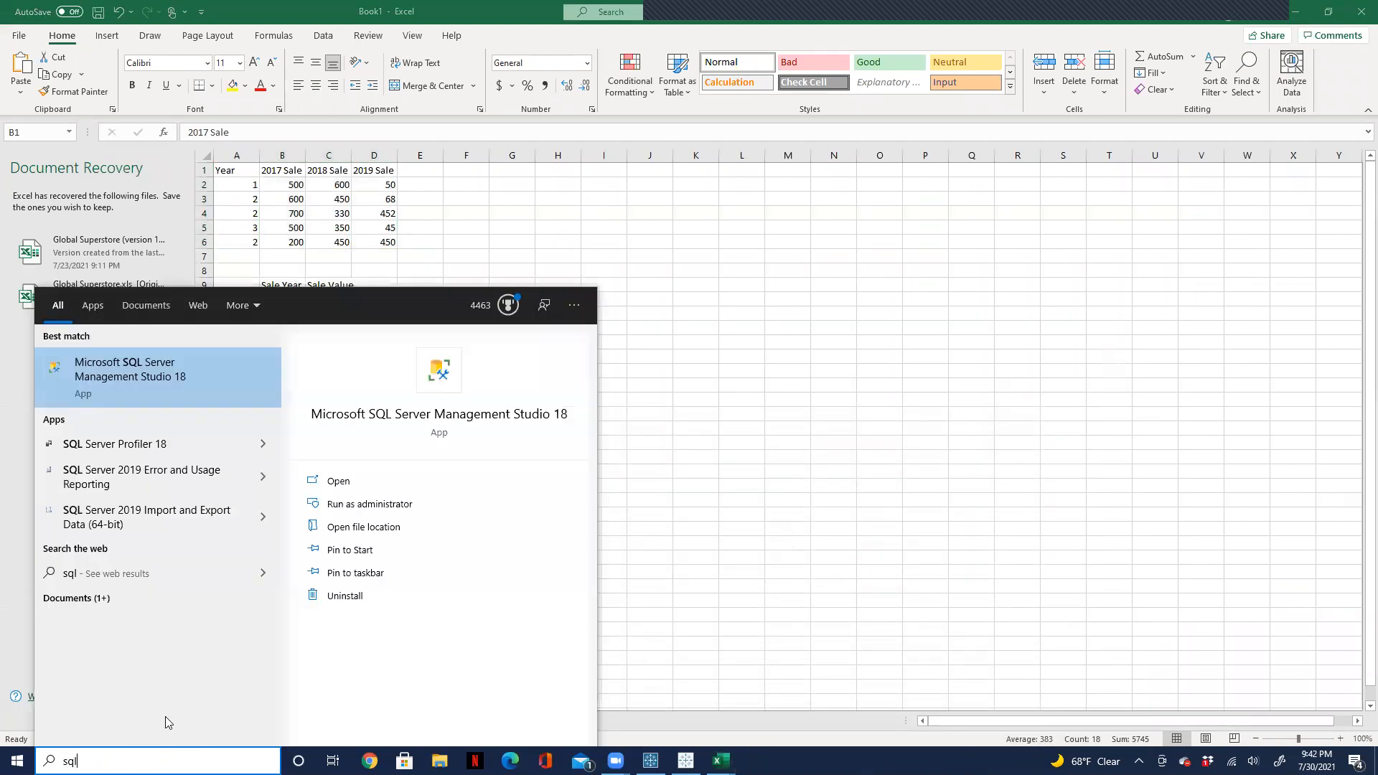
click(126, 377)
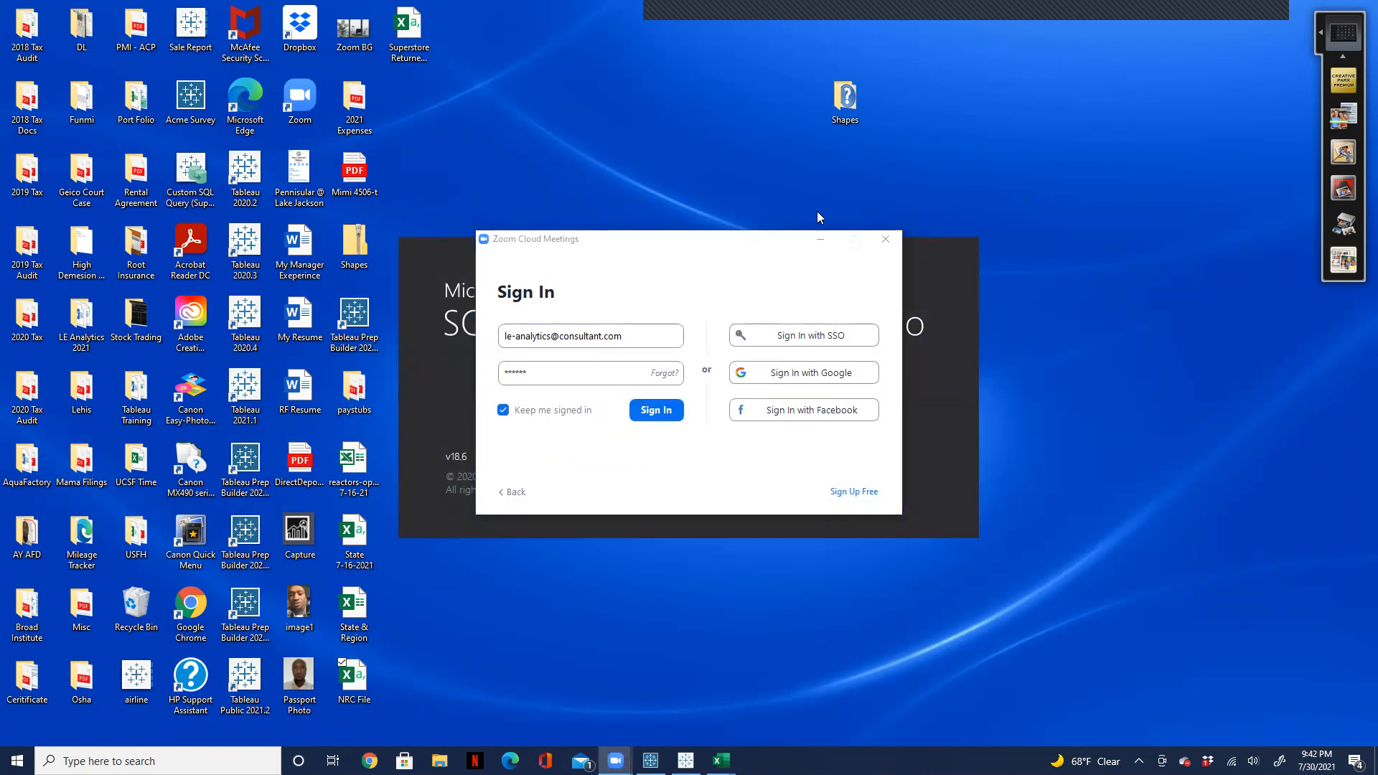
click(818, 241)
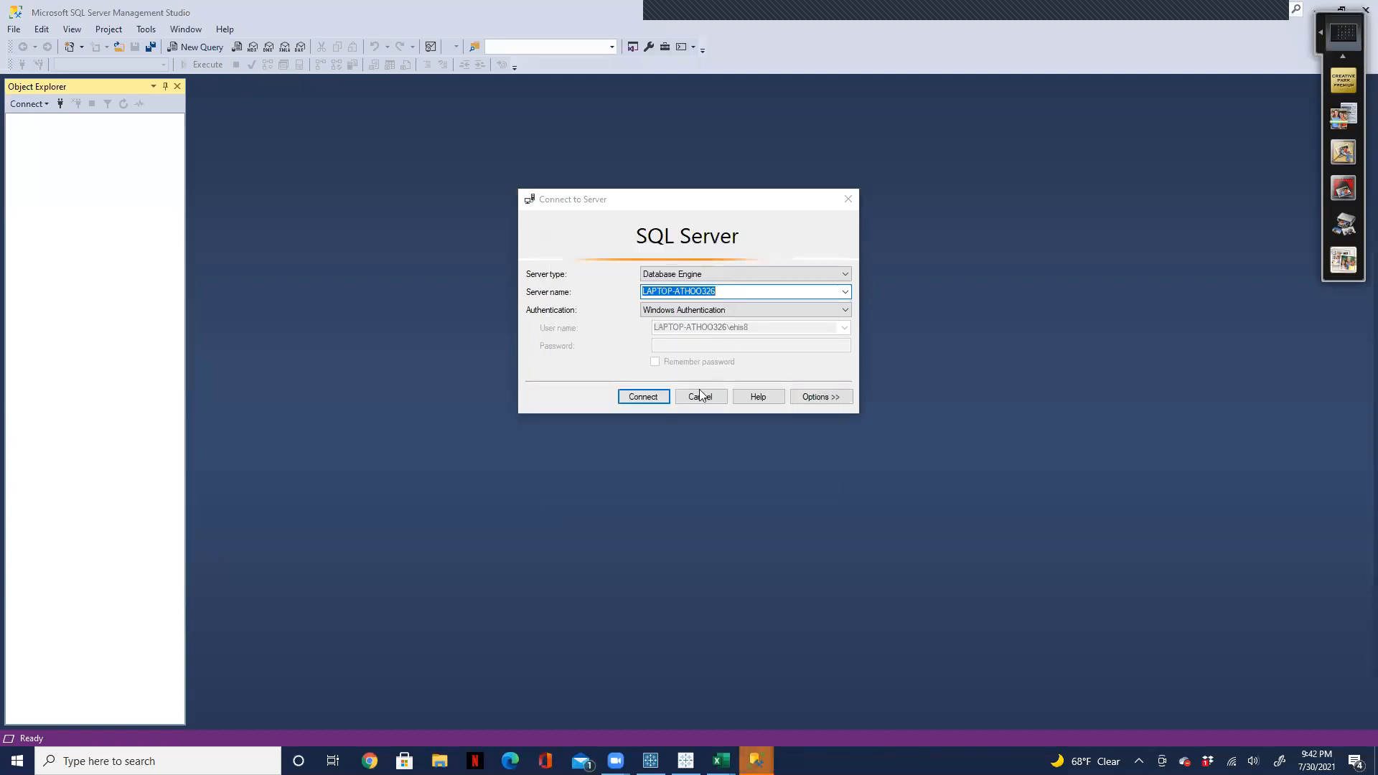
click(653, 393)
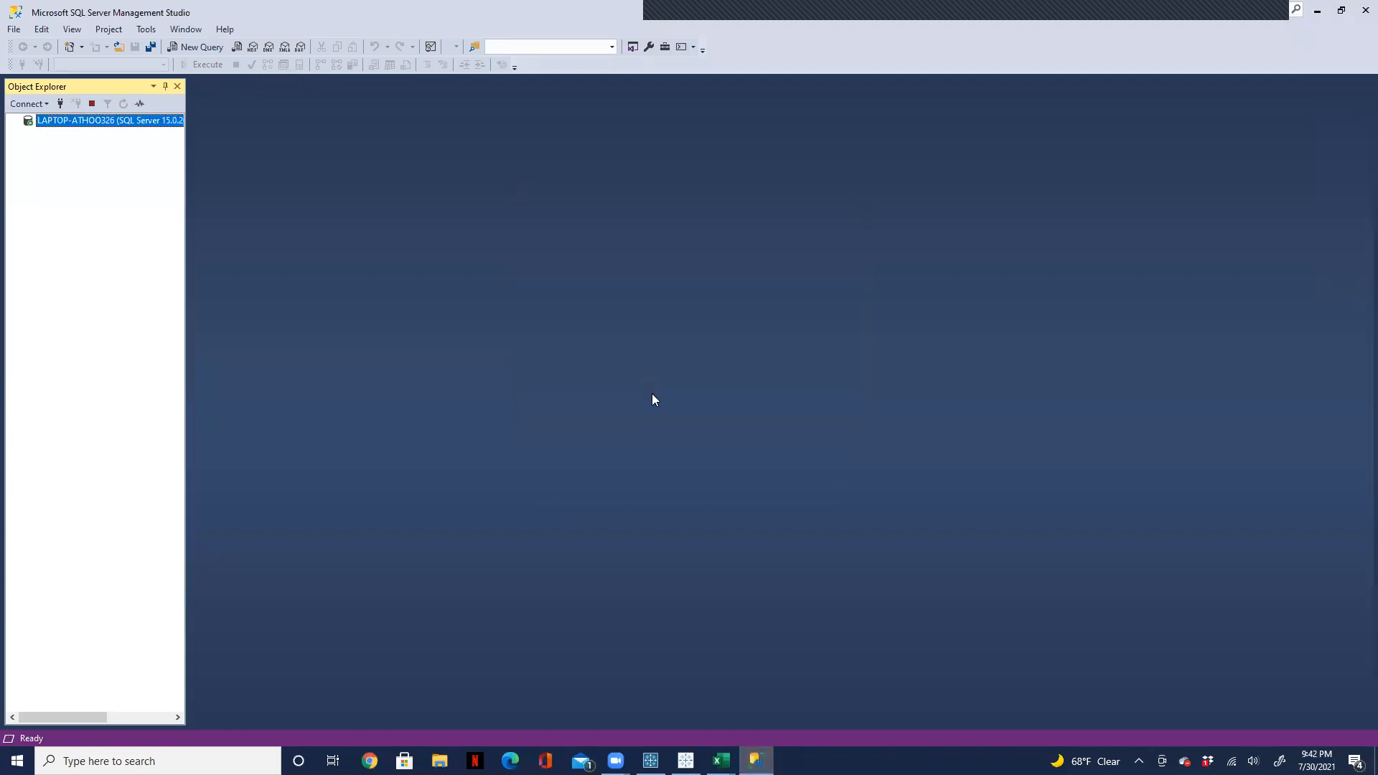
Step: Query the top 1000 rows of dbo.NRC Data in the Nuclear Reactor database and inspect the result columns through F37
click(28, 133)
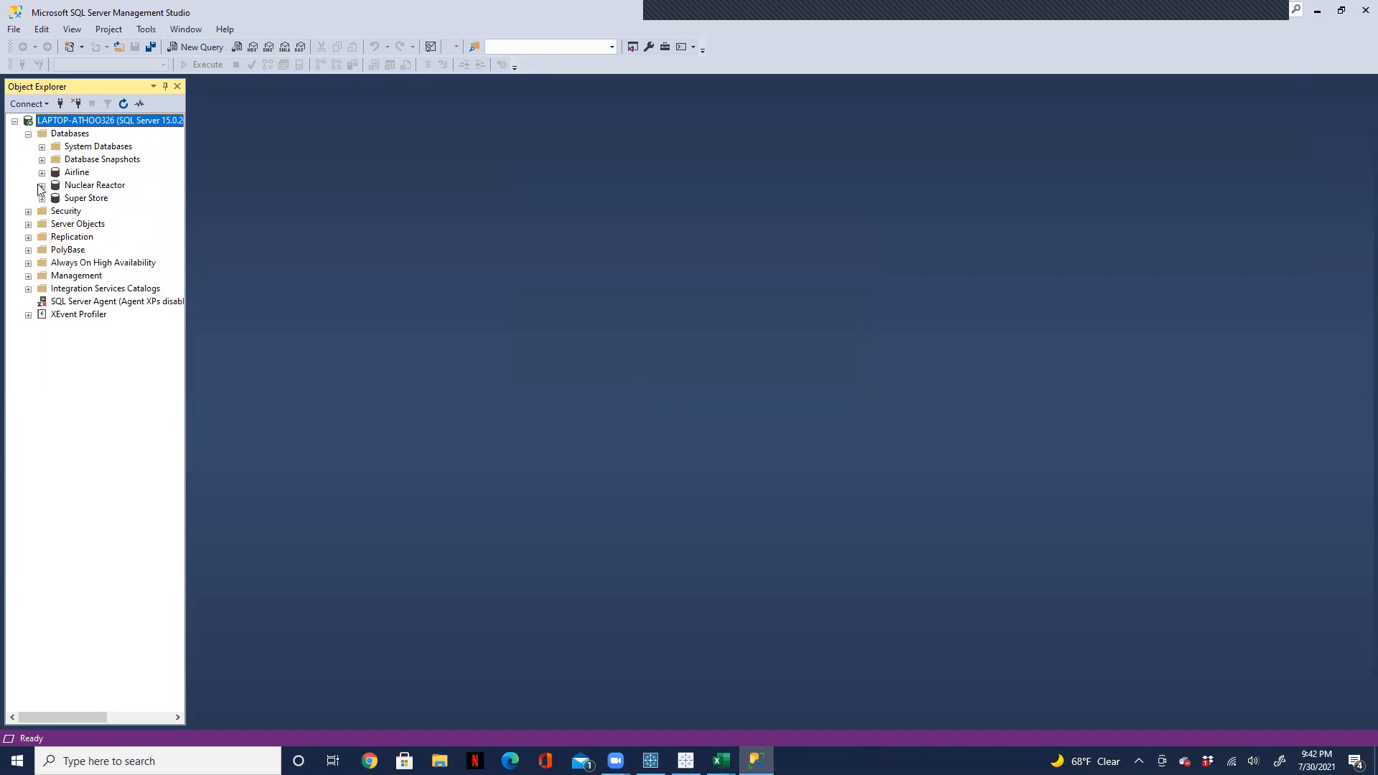
click(42, 186)
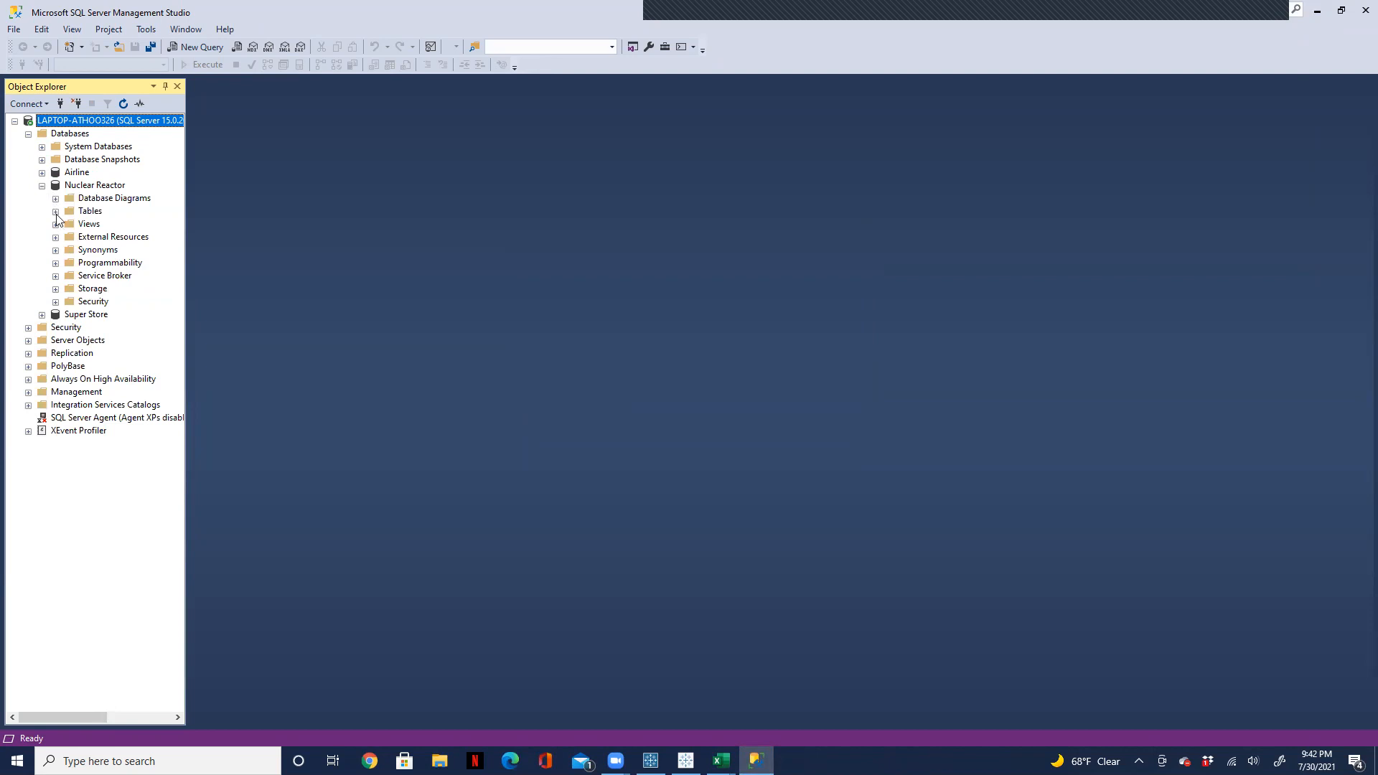
click(55, 211)
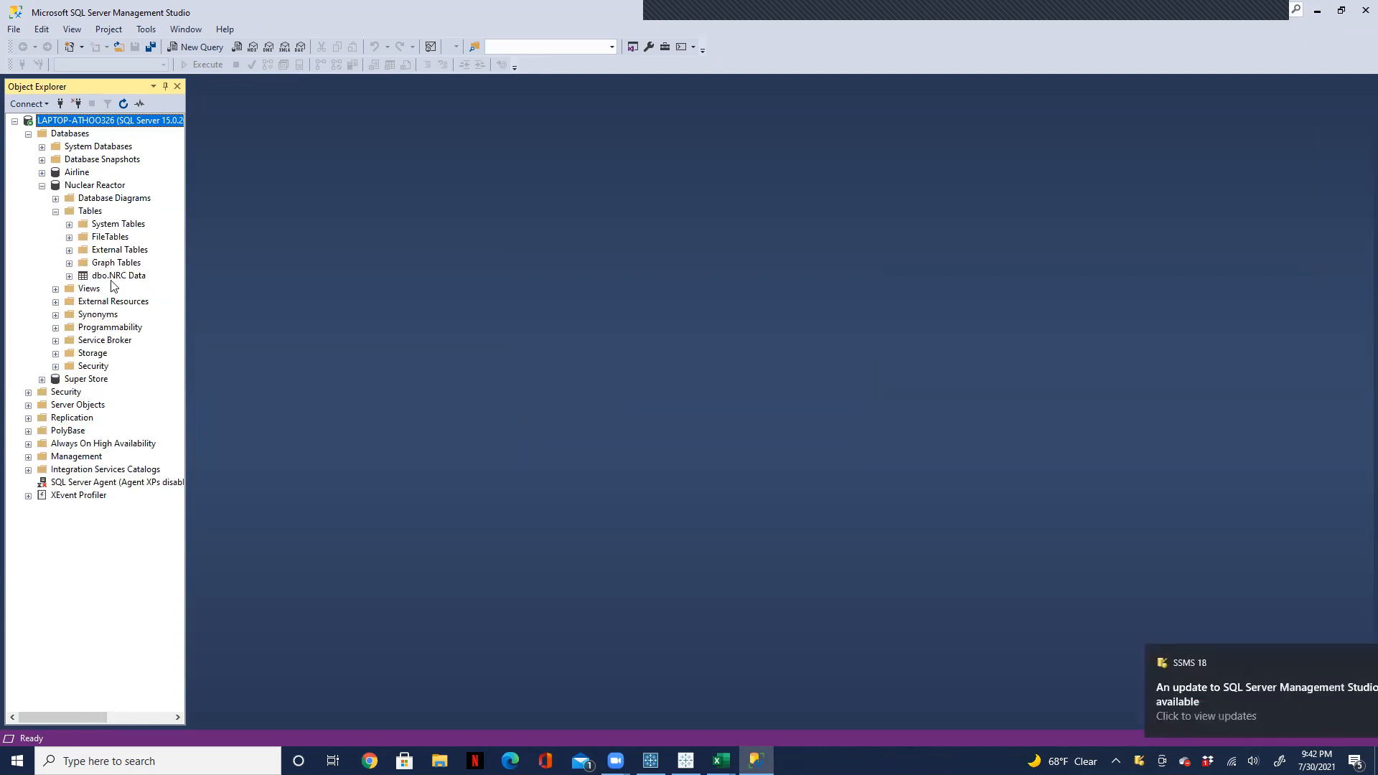
right_click(111, 281)
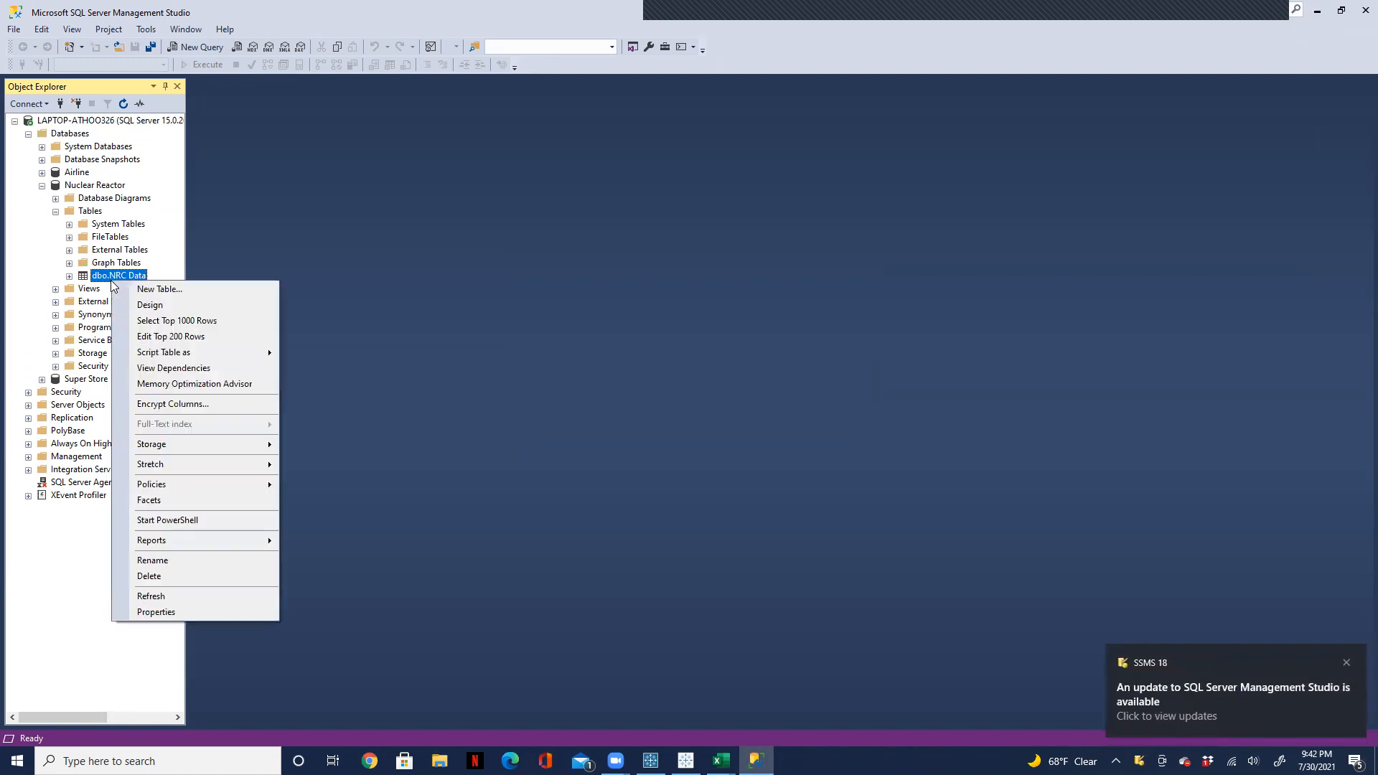
click(164, 323)
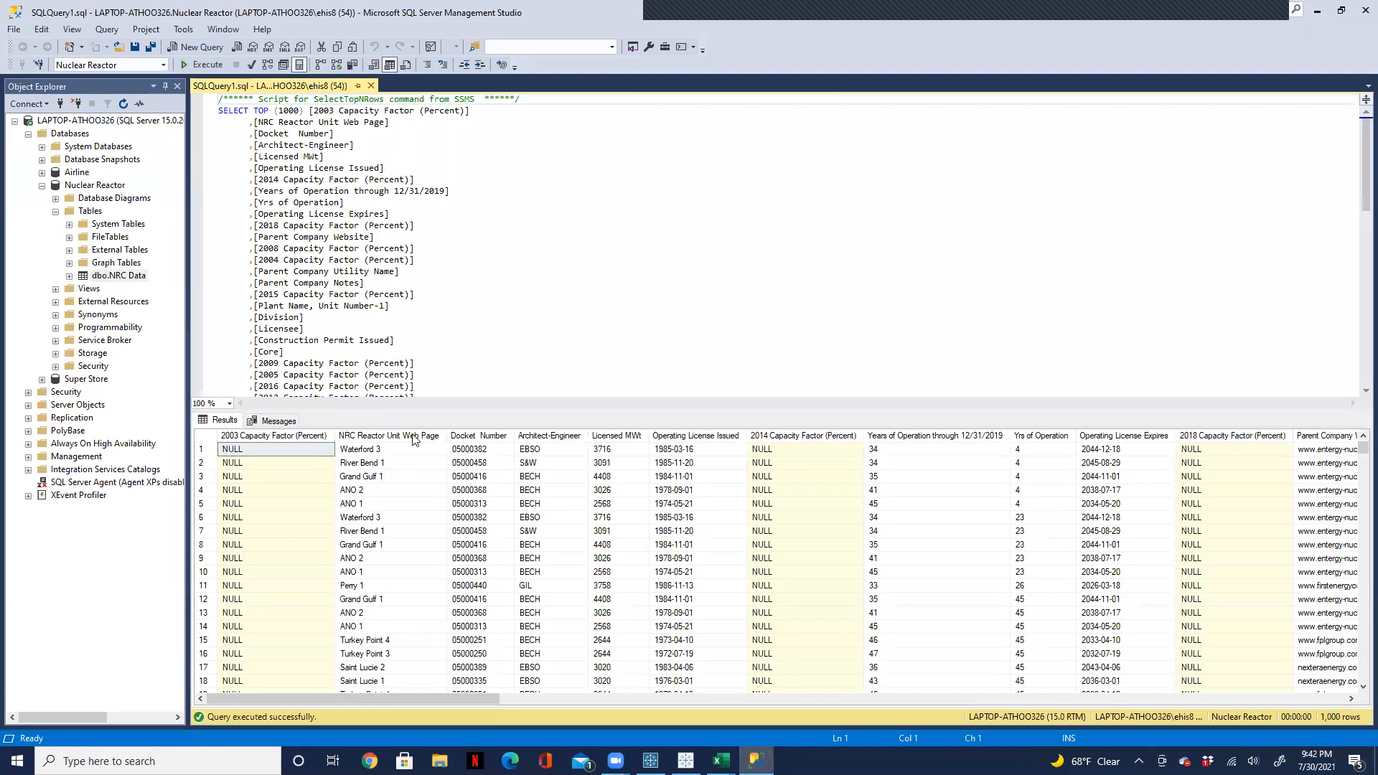
drag(404, 693, 918, 706)
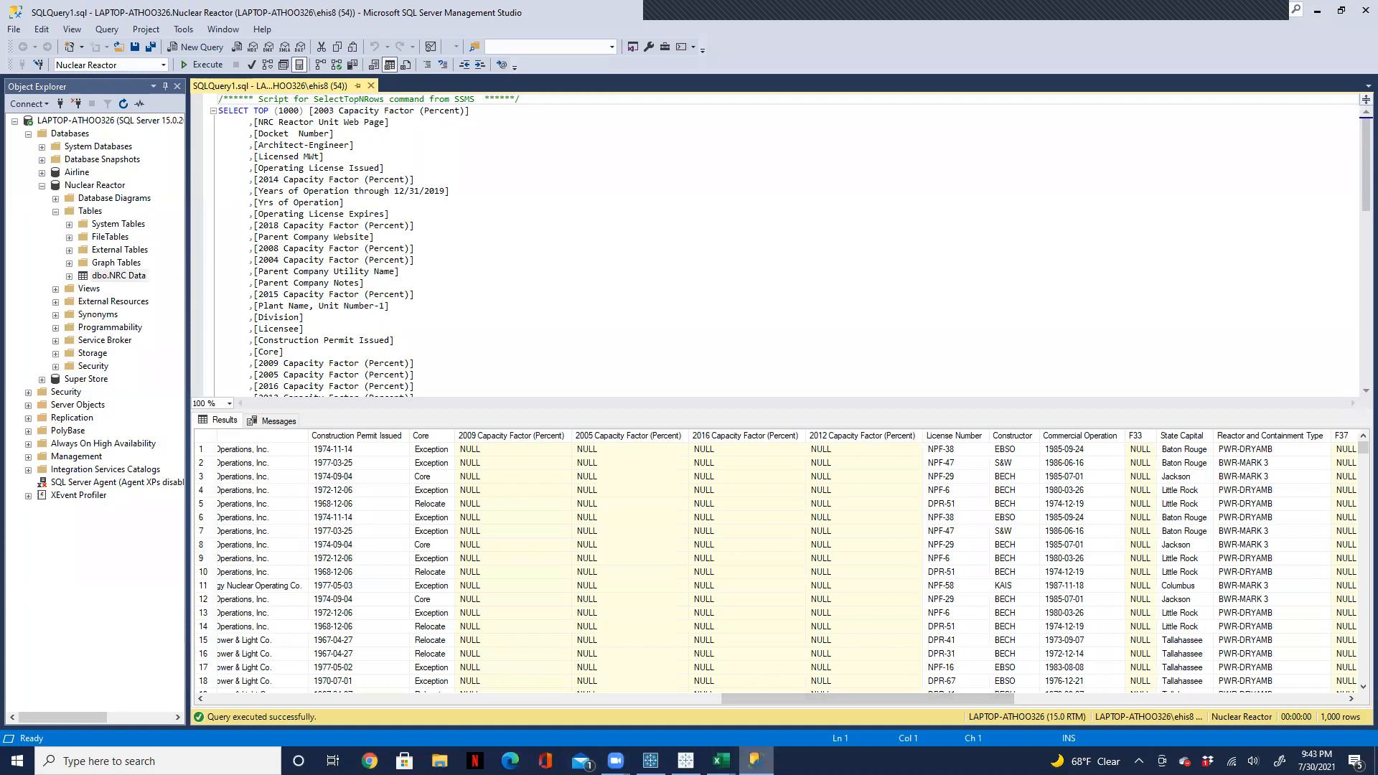
Step: Switch to Tableau Prep Builder and review the database Output step's table and write options
mouse_move(755, 760)
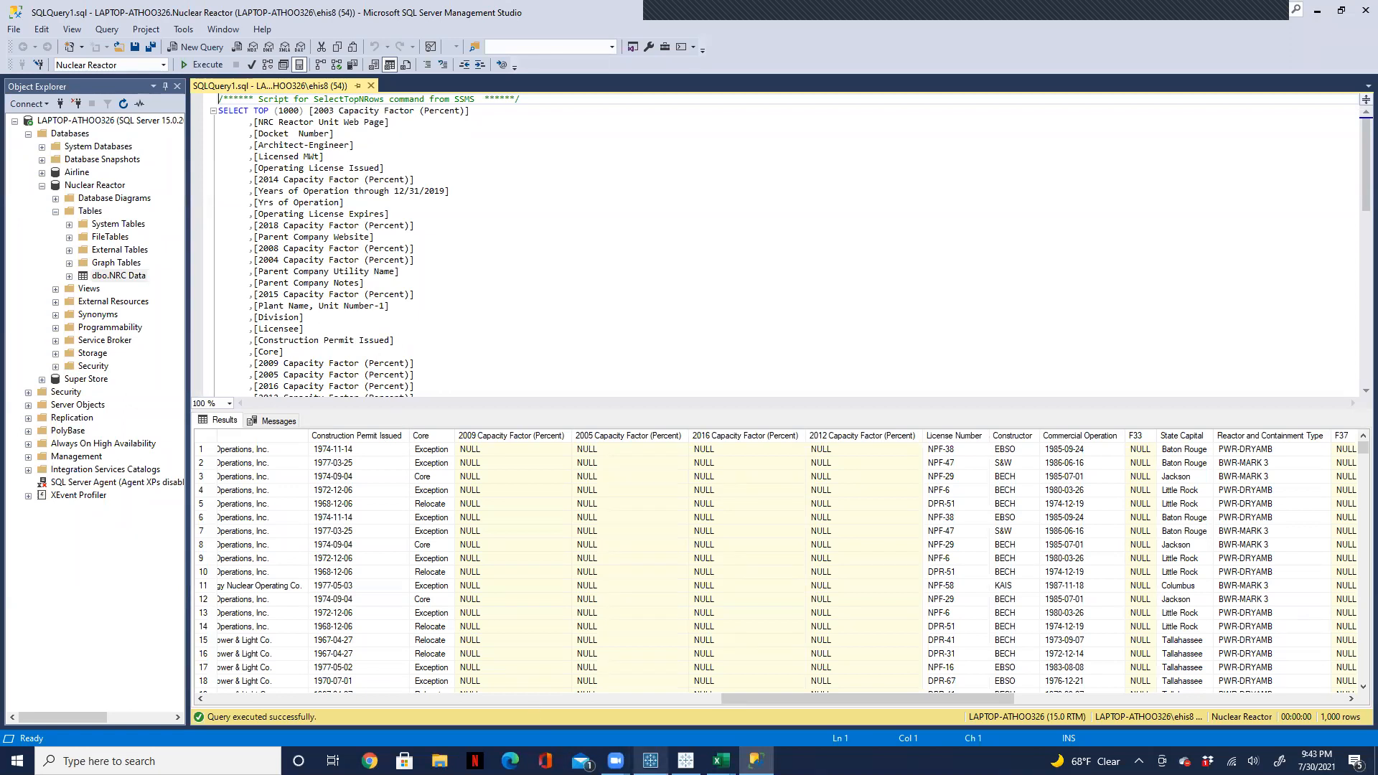
click(650, 762)
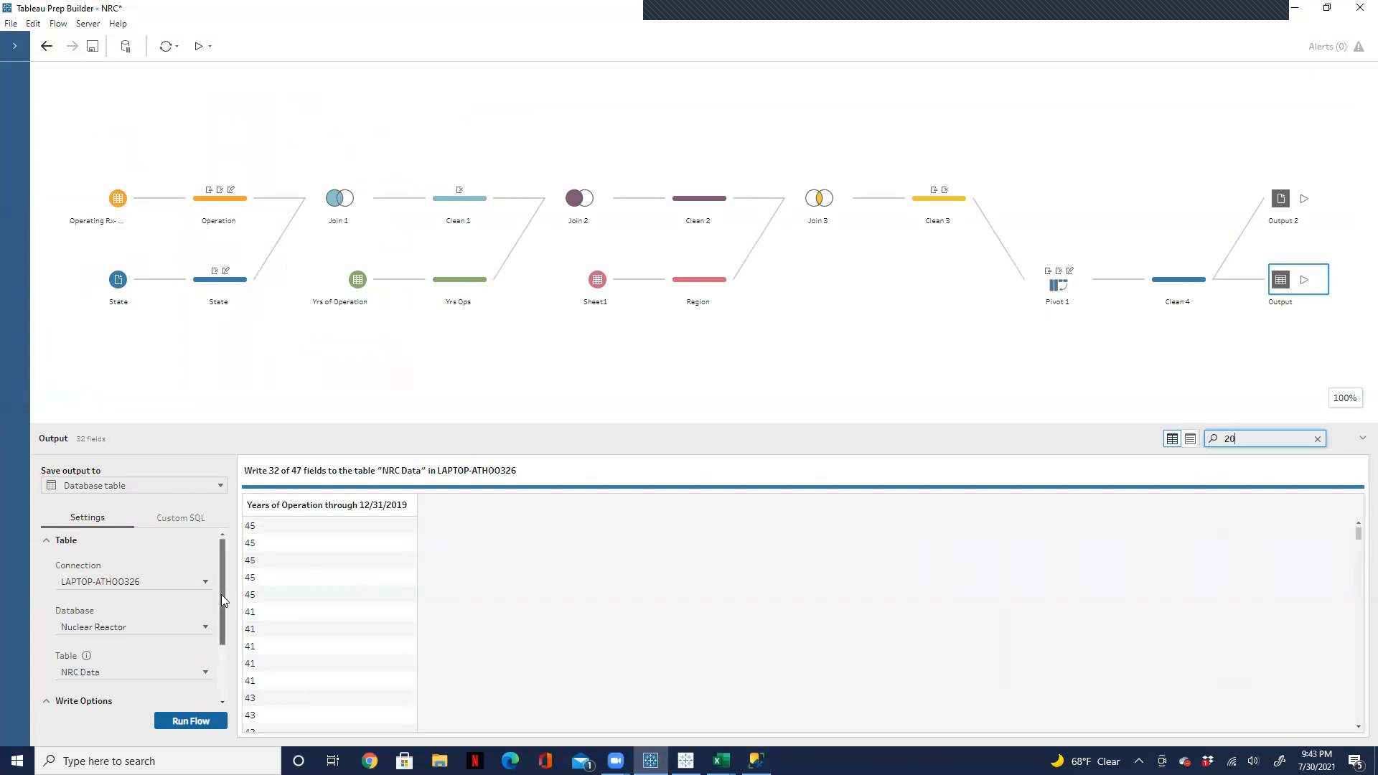
drag(221, 594, 214, 655)
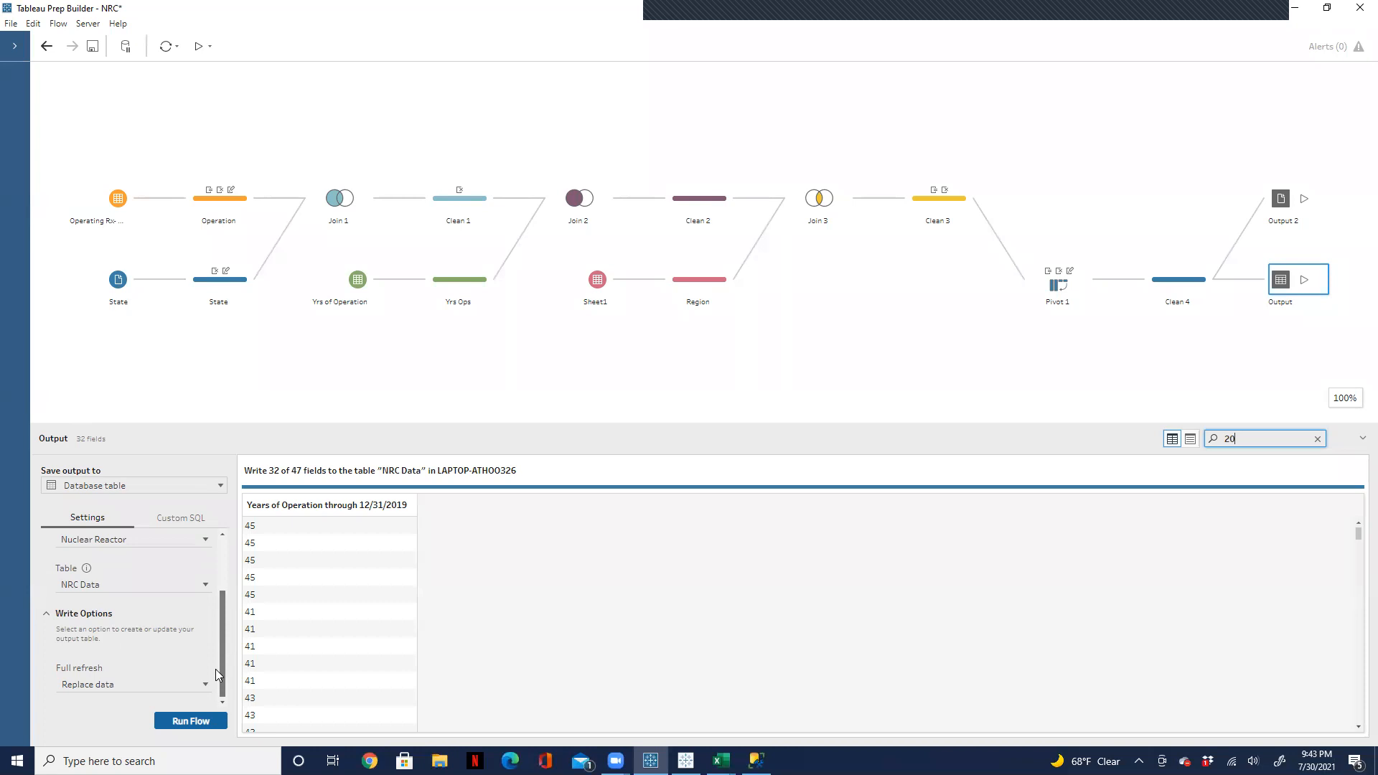
drag(215, 669, 231, 567)
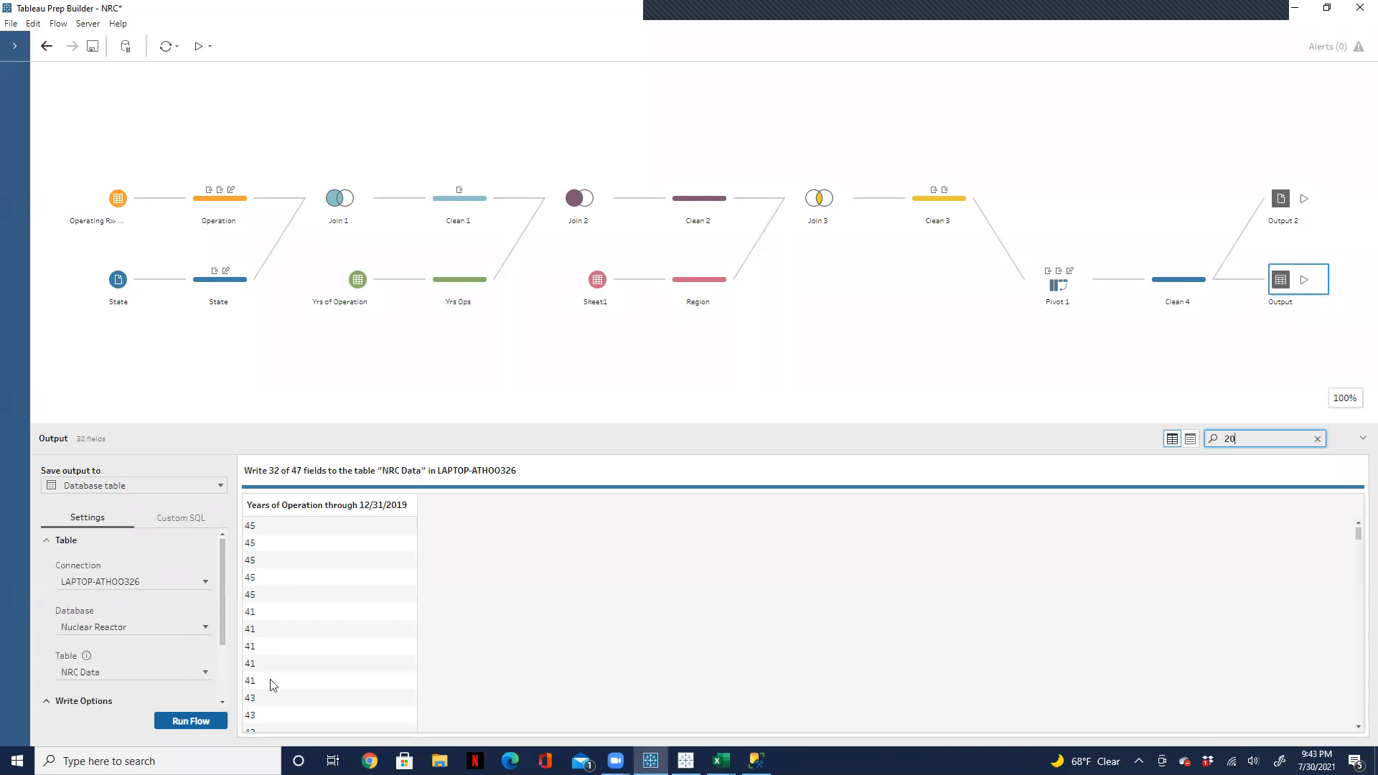
Step: Set the Output step's target to a new database table named "NRC Data 1"
click(118, 675)
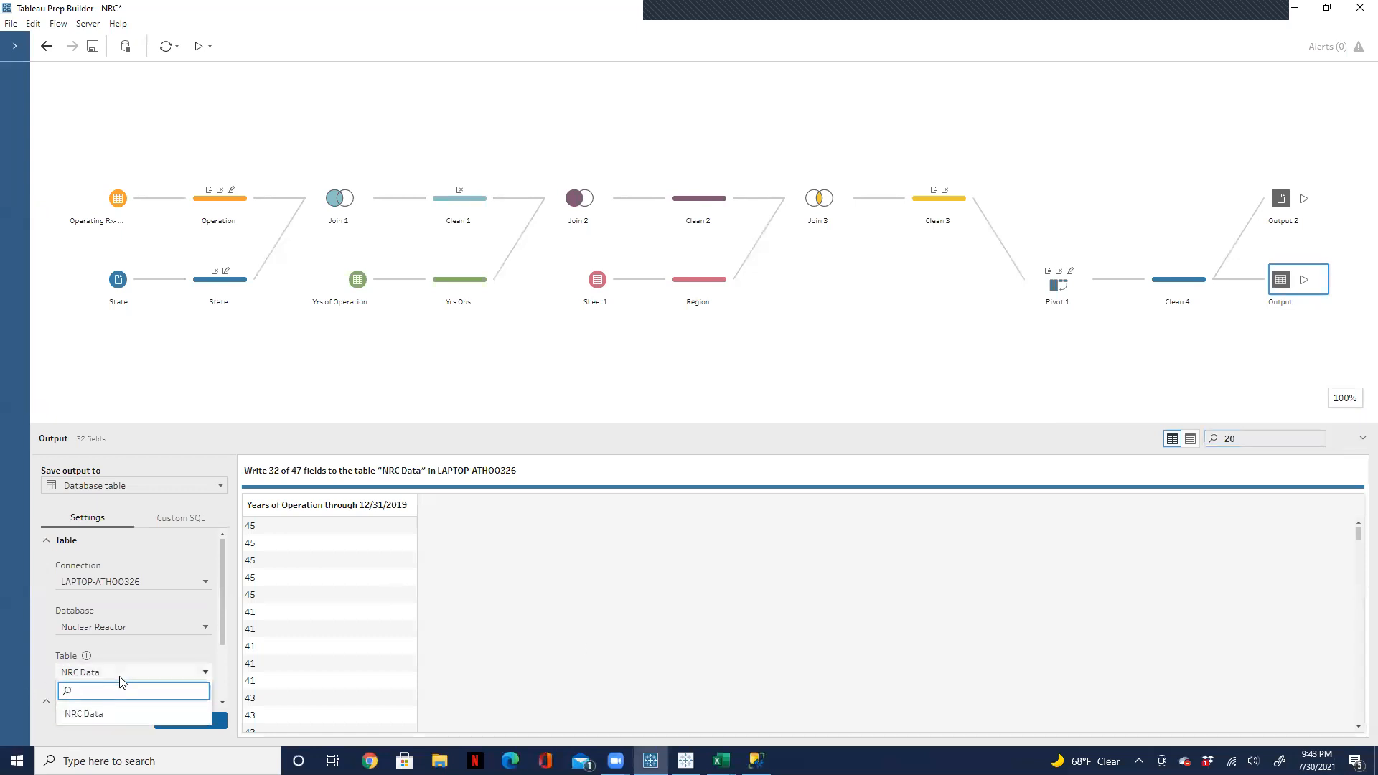
click(115, 712)
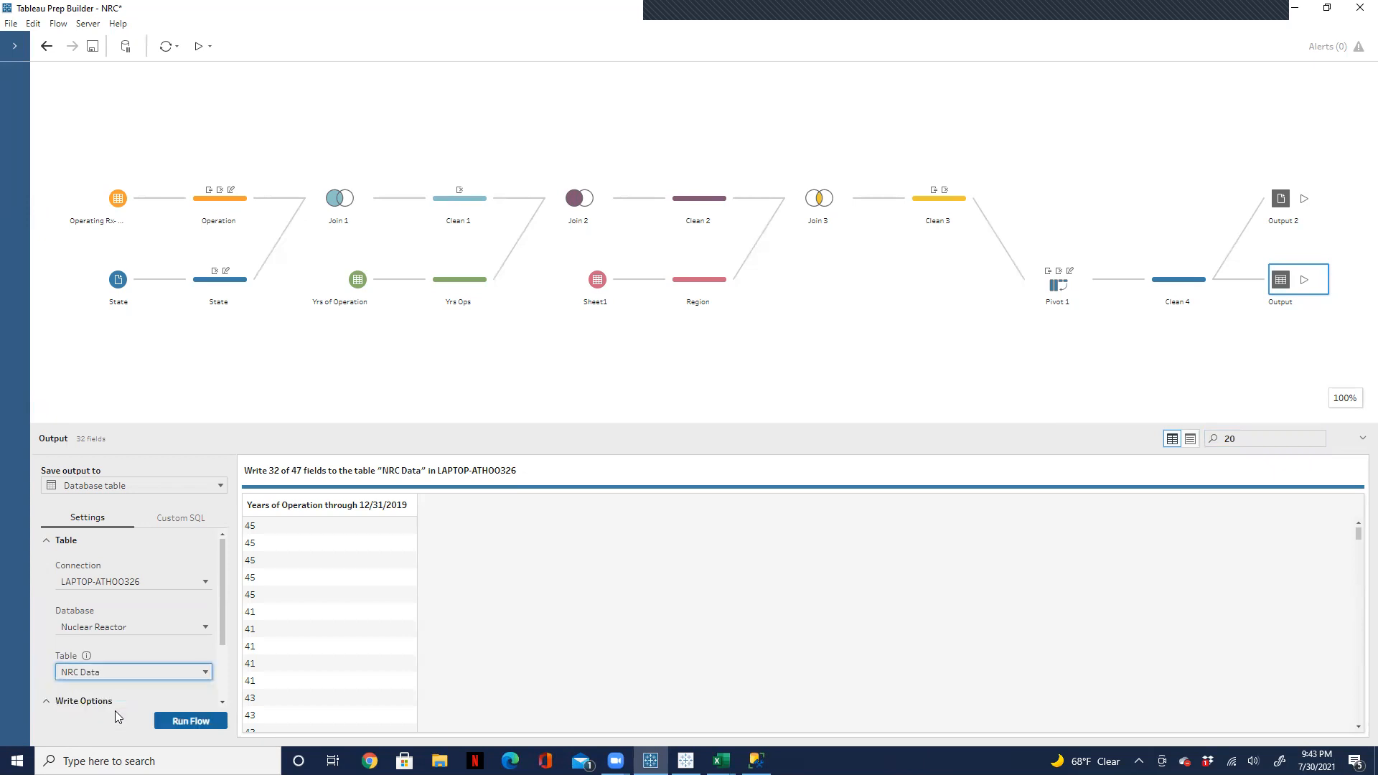
click(120, 672)
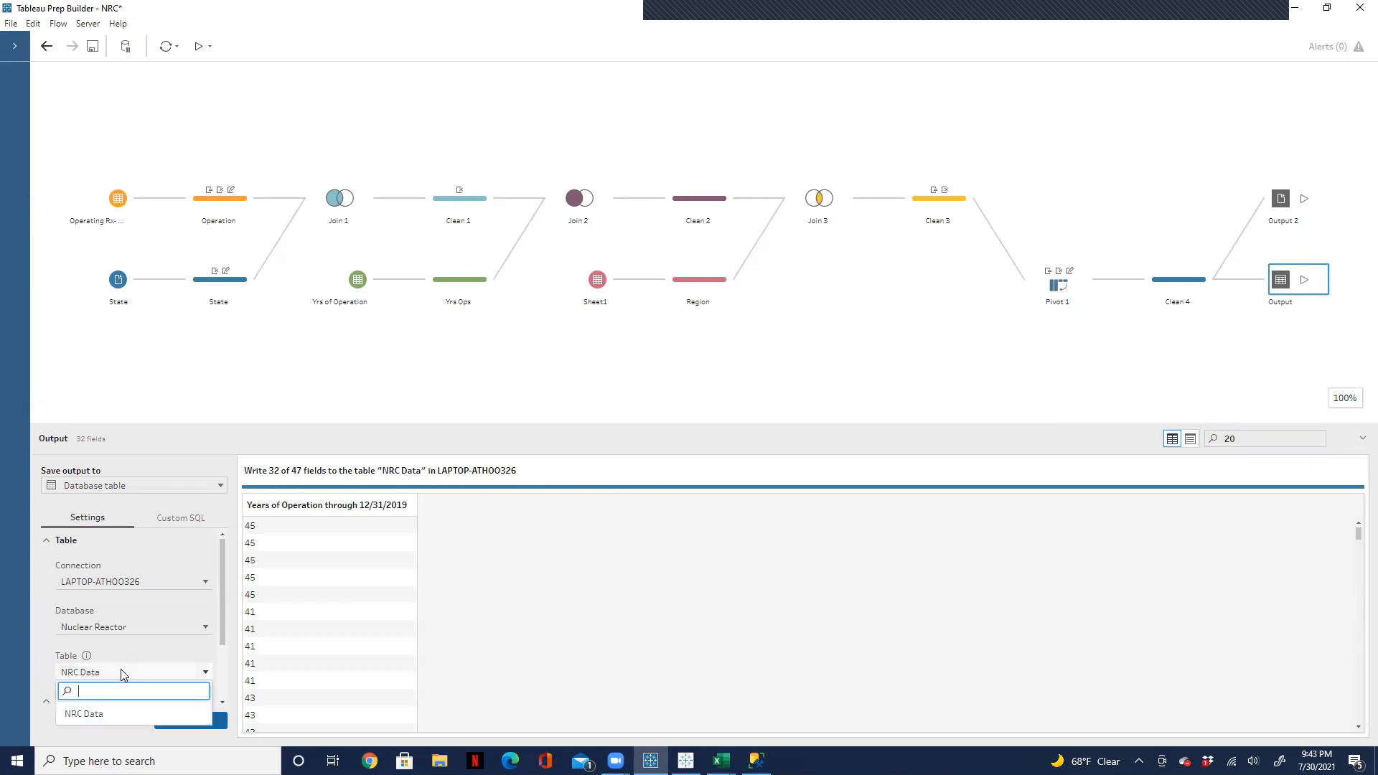
text(NR)
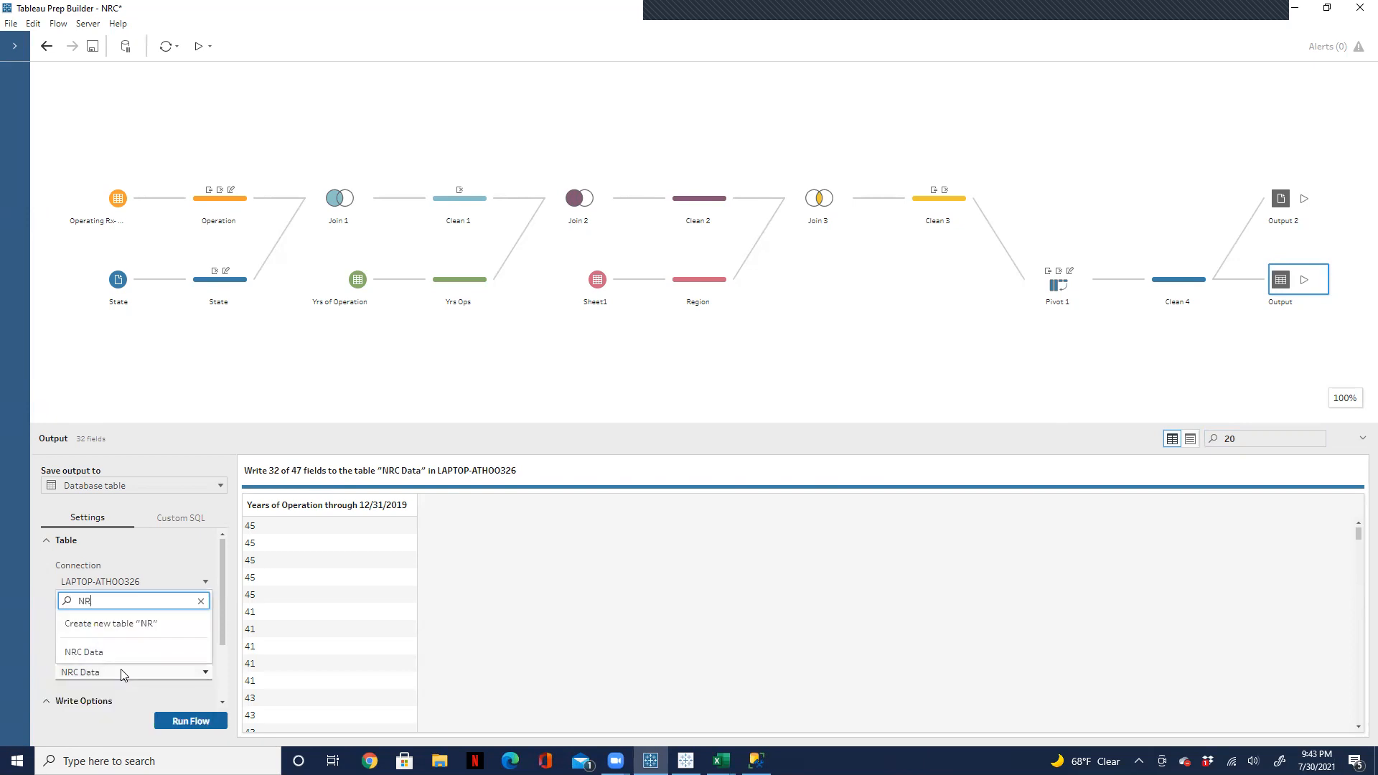
text(C Data 1)
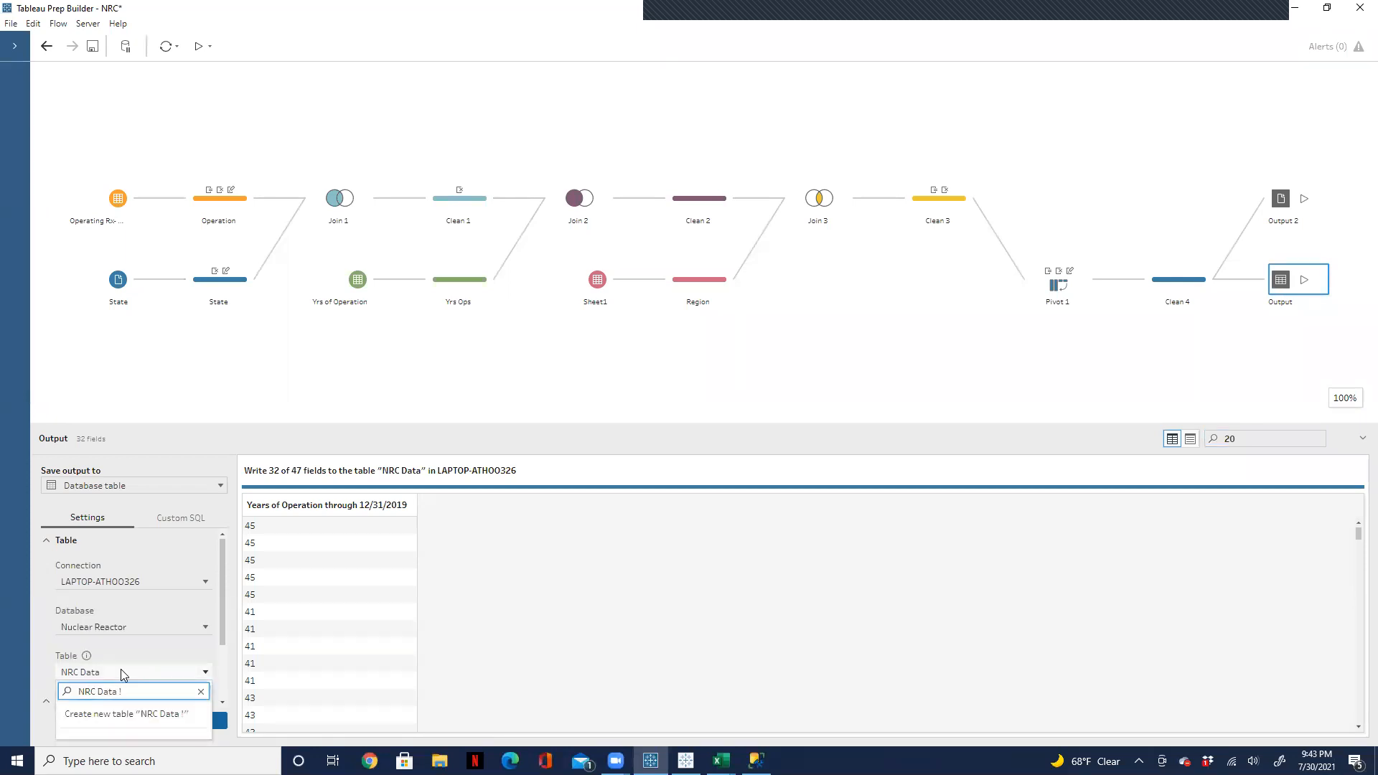
click(112, 714)
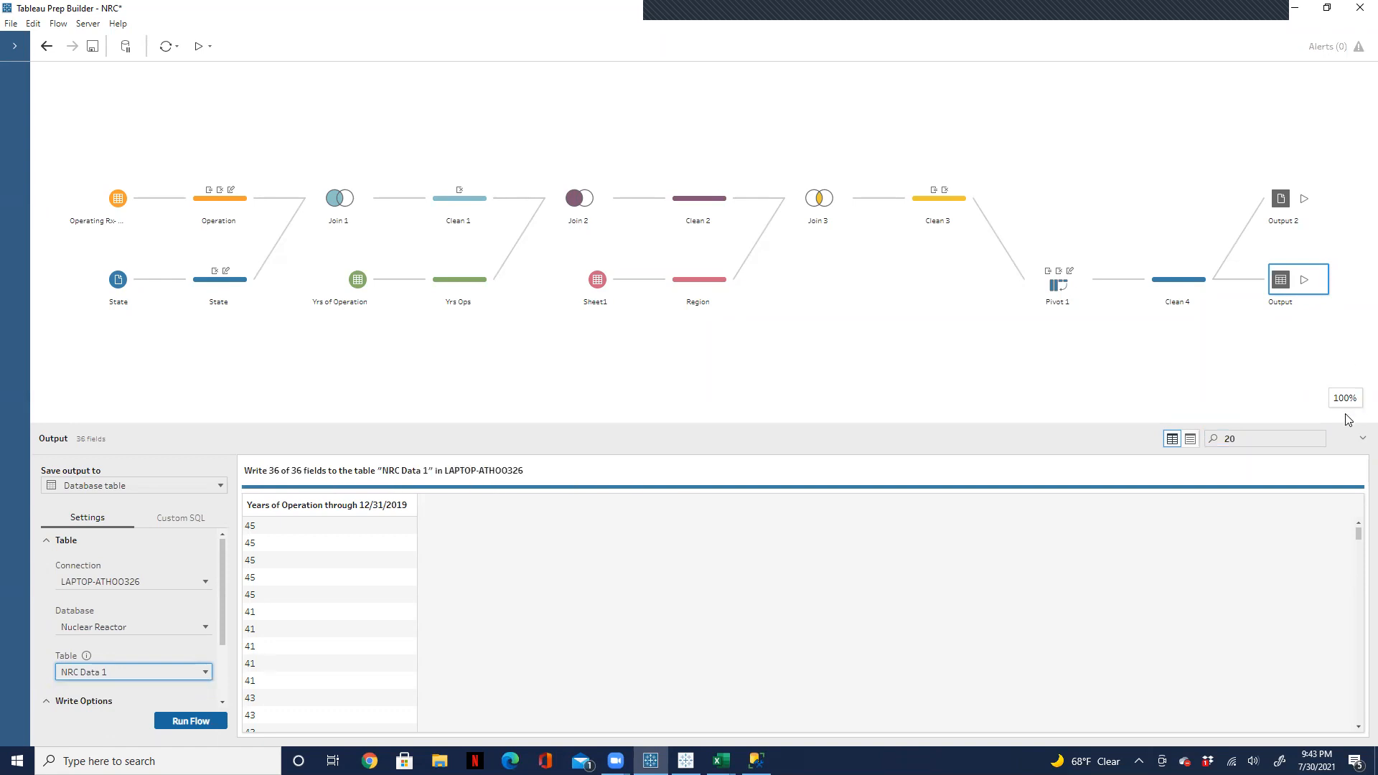
Step: Clear the output's field search, set its full refresh write option to Create table, and accept the table replacement
click(1317, 439)
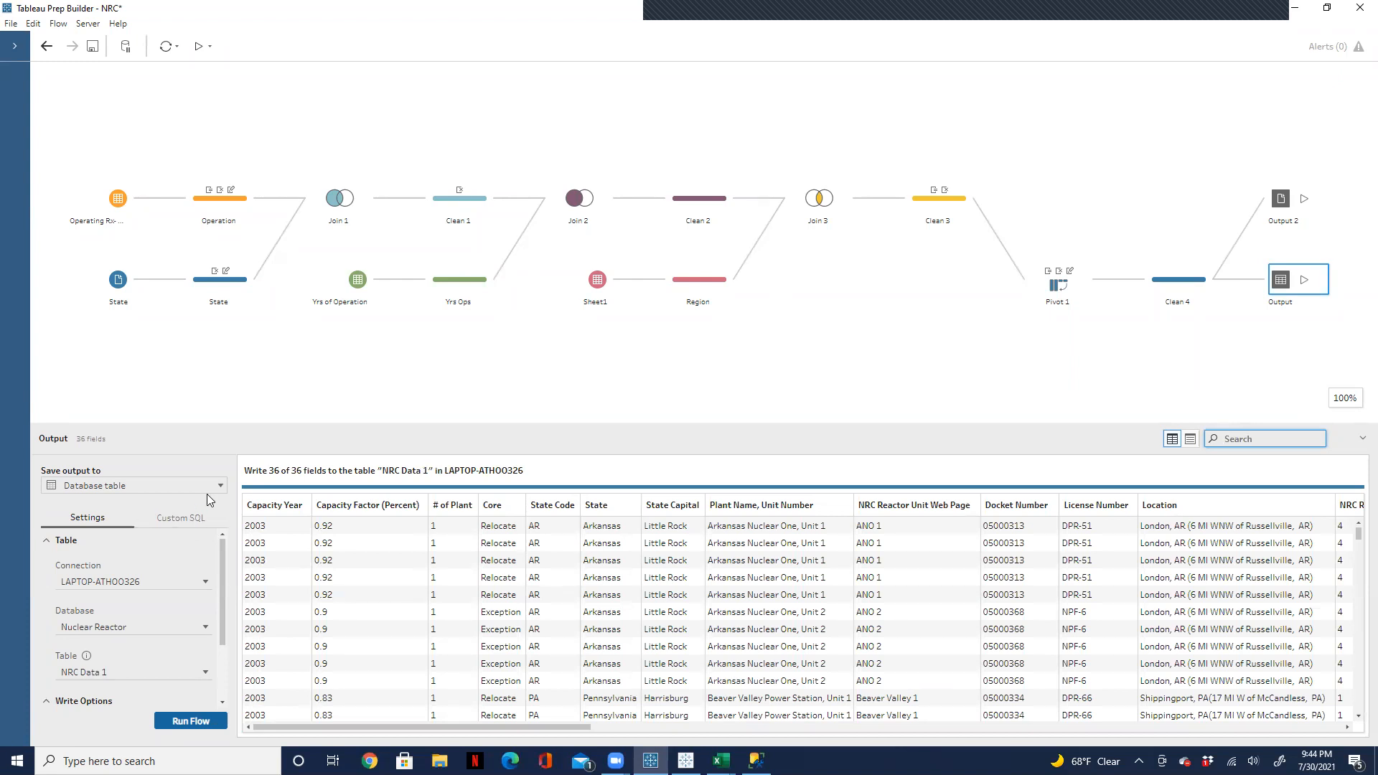
drag(222, 569, 222, 639)
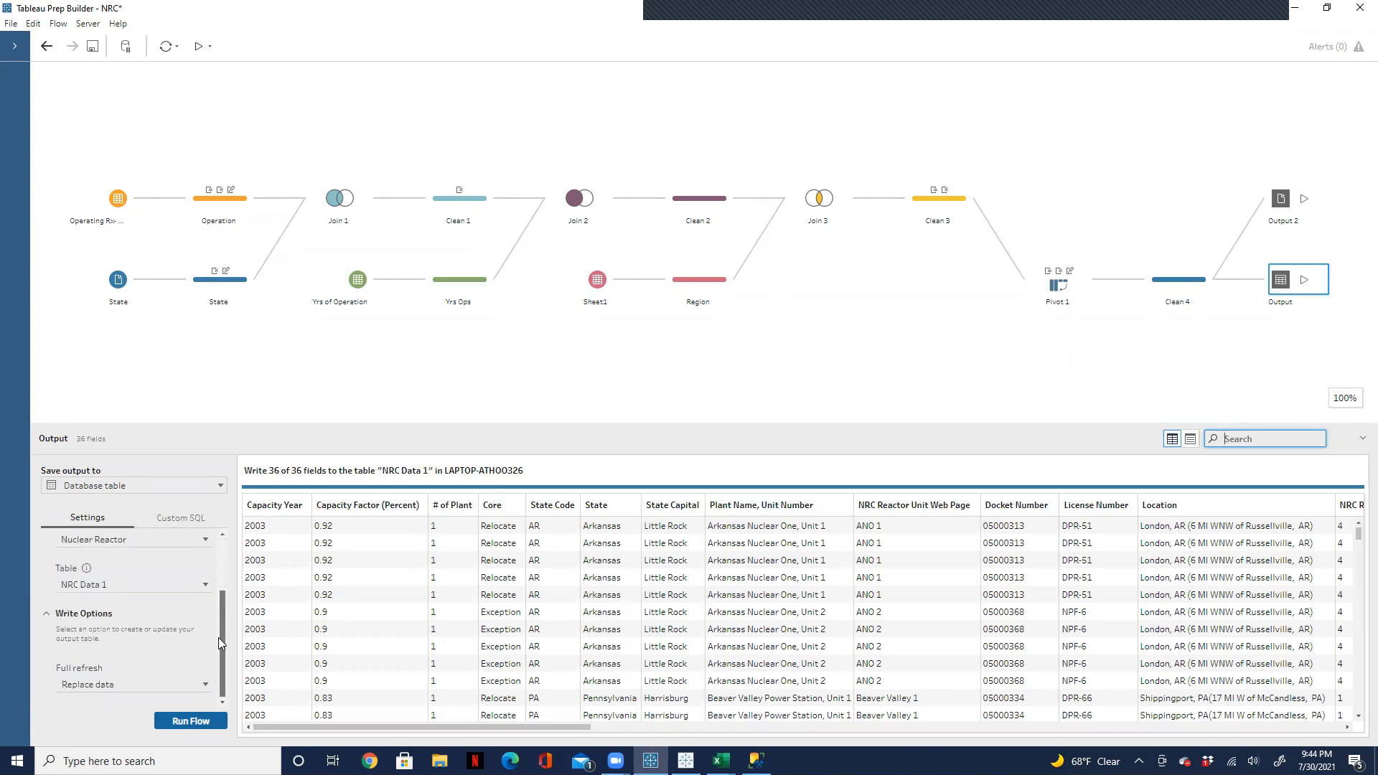
click(202, 683)
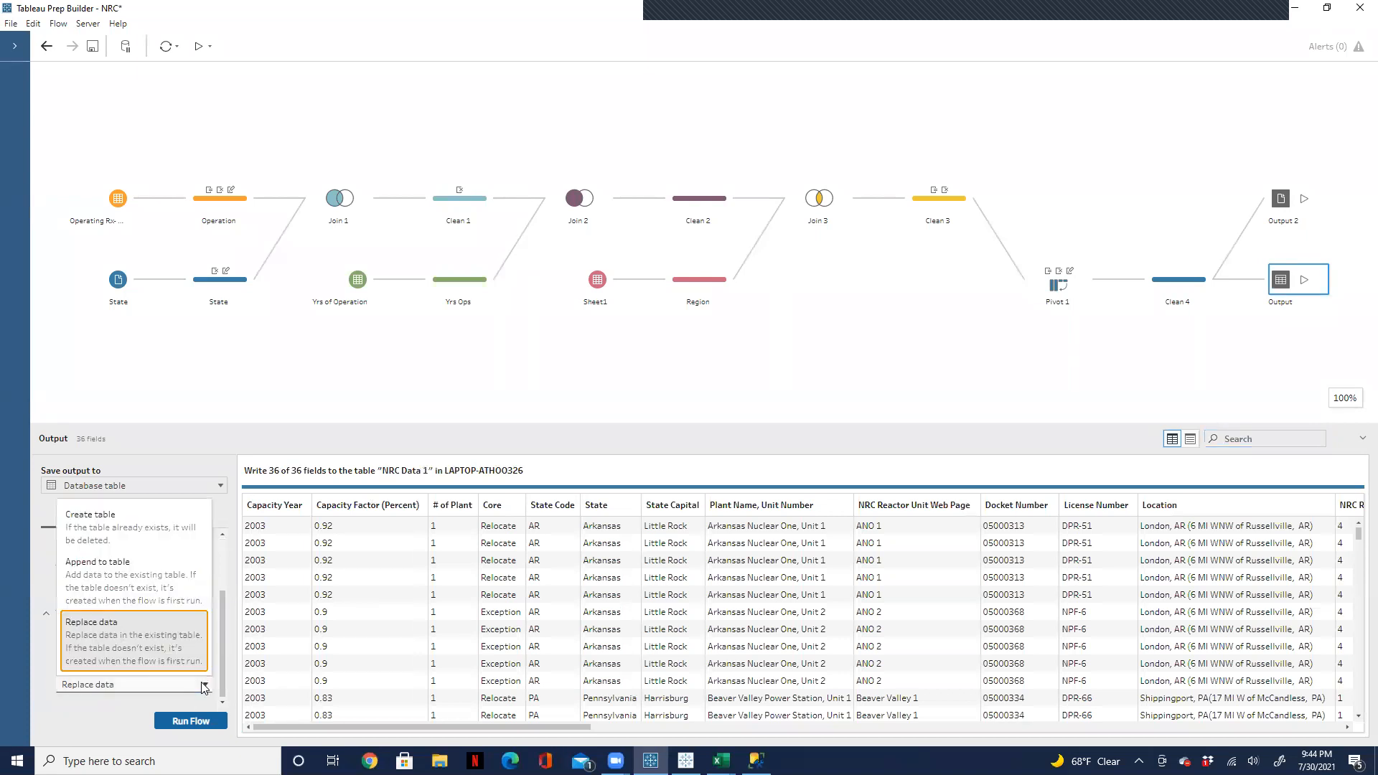
click(187, 525)
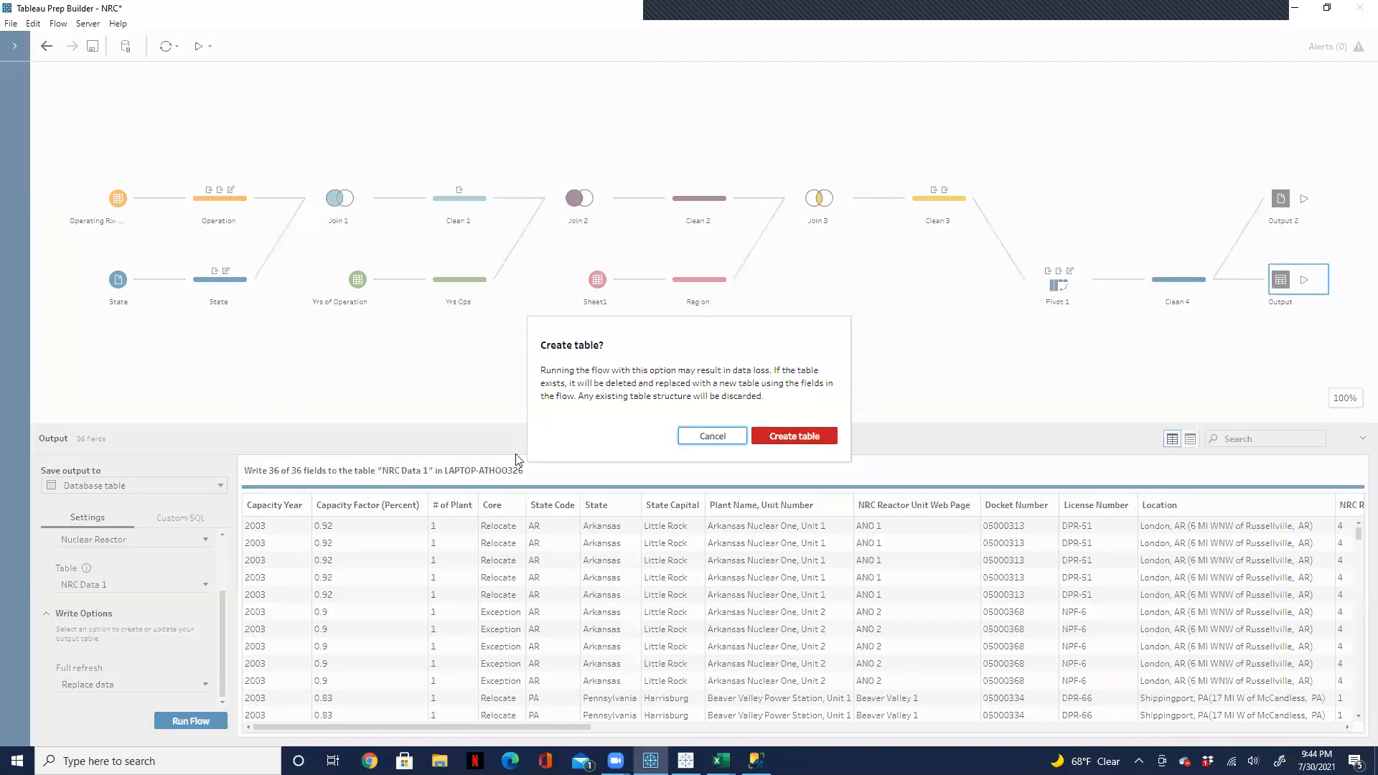
click(821, 438)
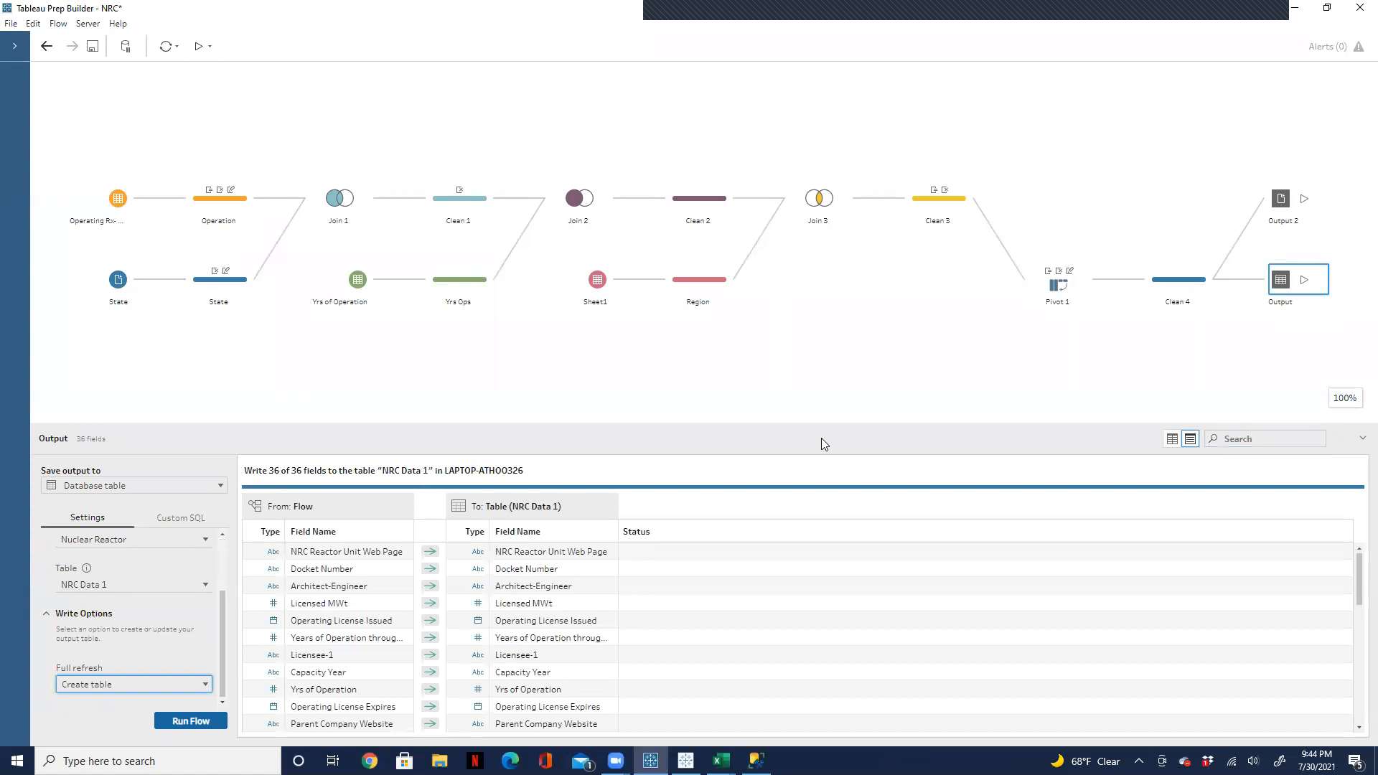
Step: Choose Nuclear Reactor as the output database and run the flow for the database Output step
click(205, 540)
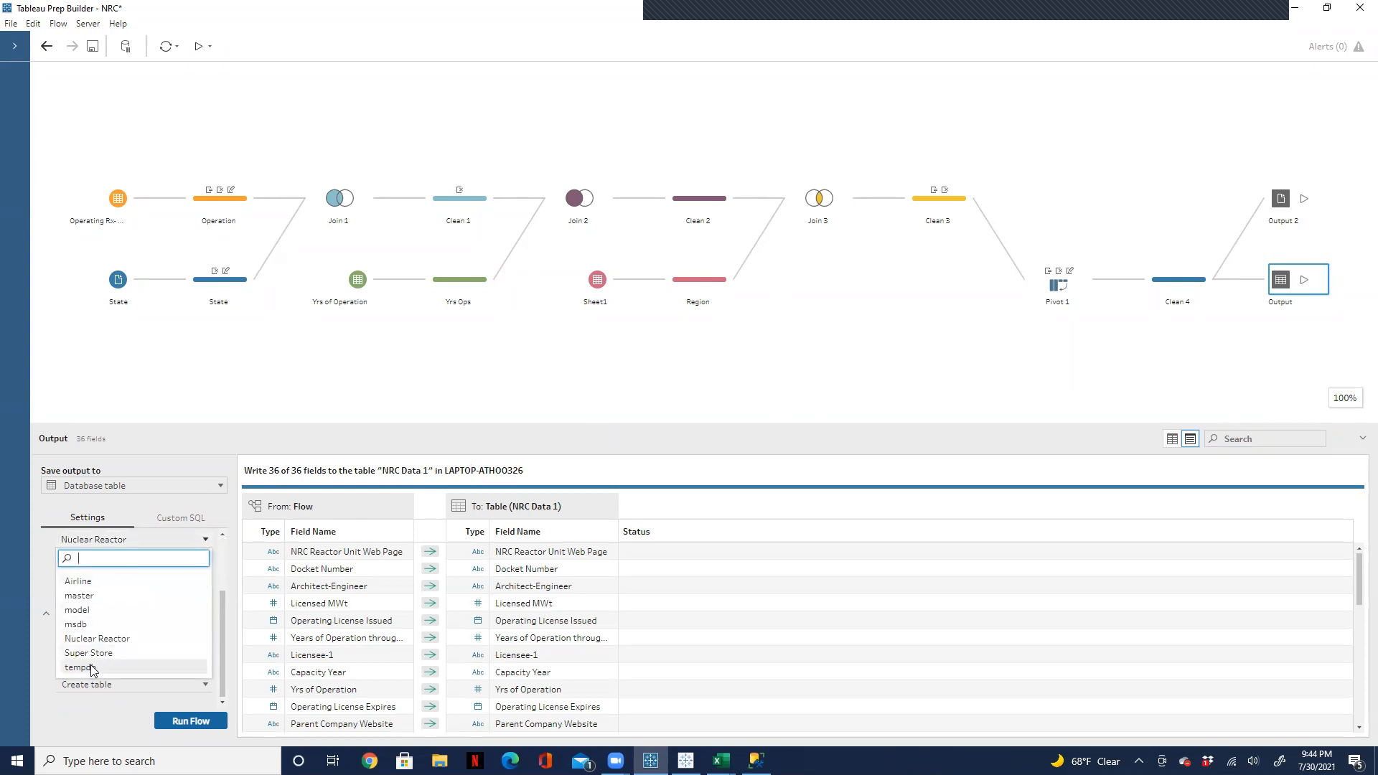
click(125, 640)
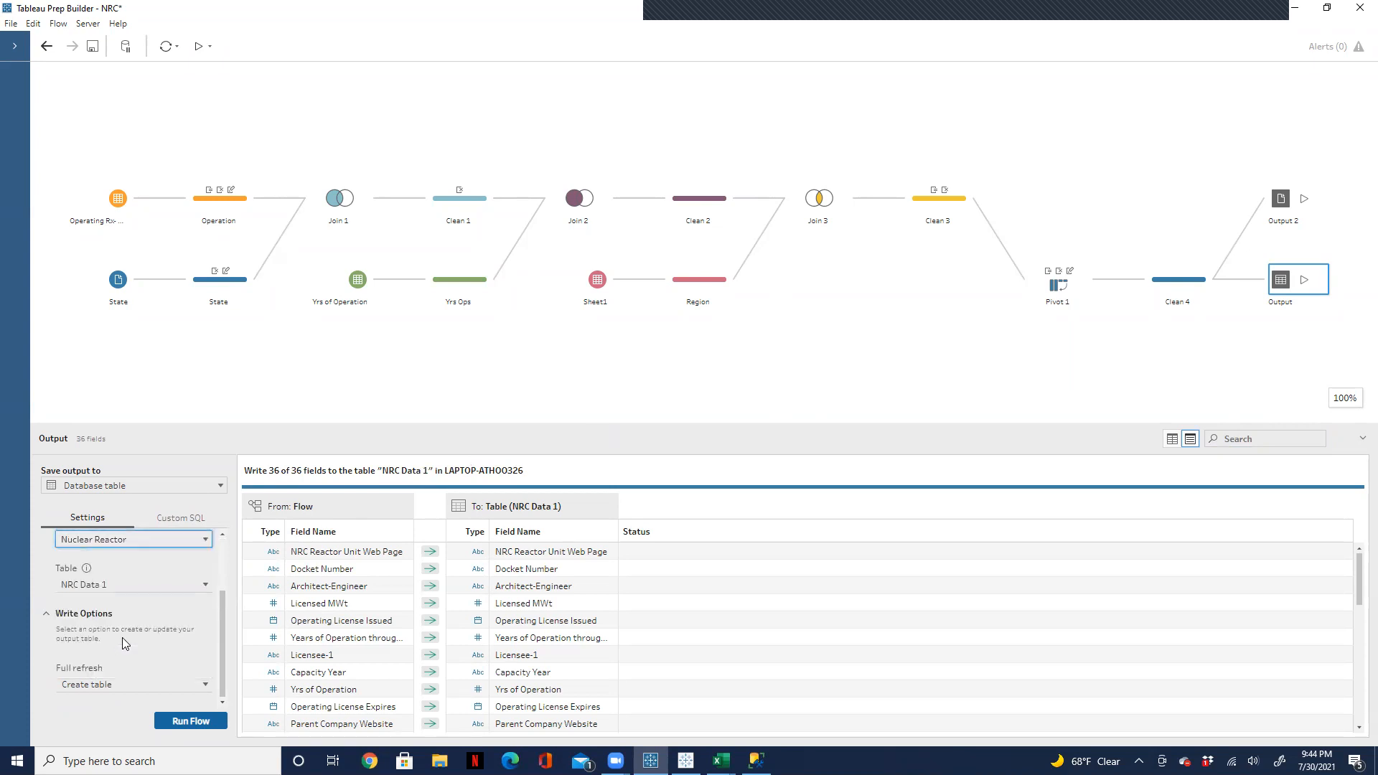
click(1307, 280)
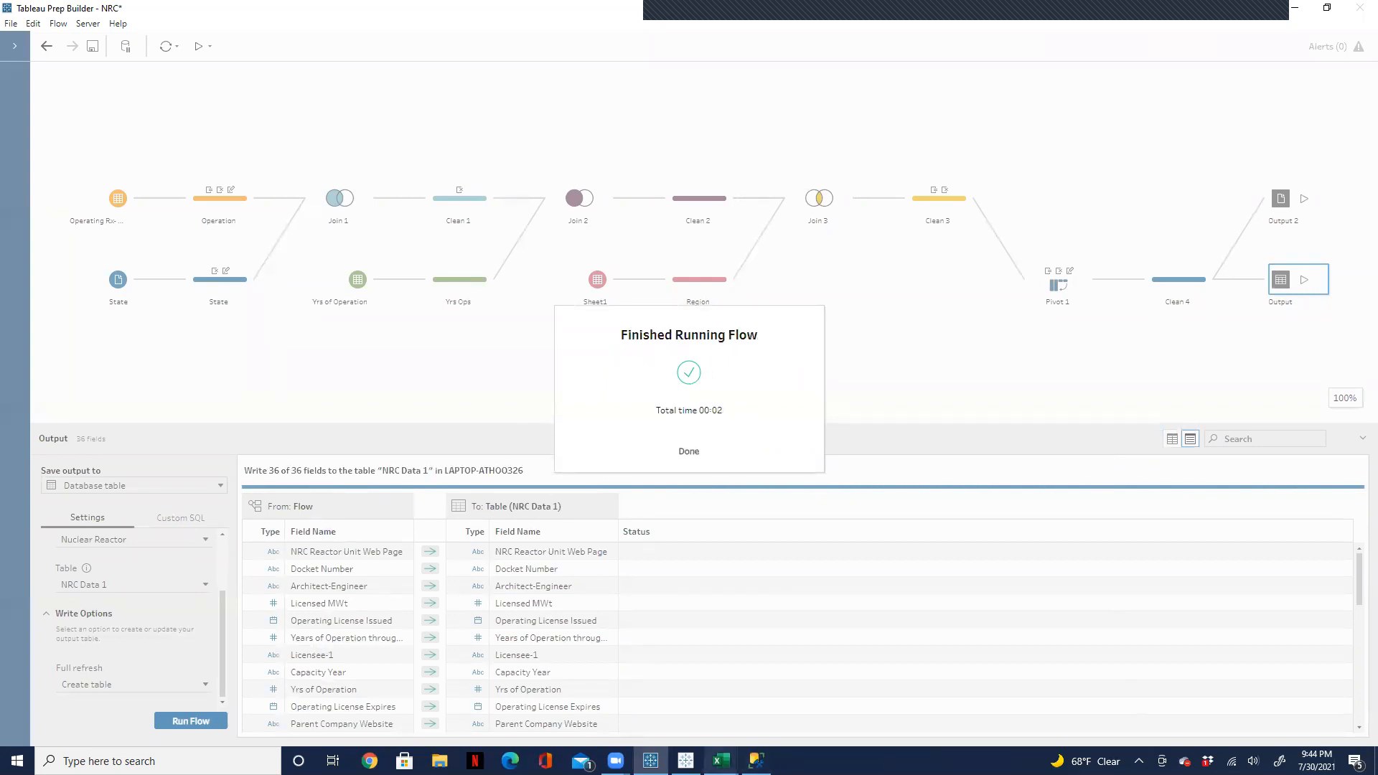
Step: Switch to SQL Server Management Studio, refresh the Databases list, and expand the Nuclear Reactor database's tables
click(755, 761)
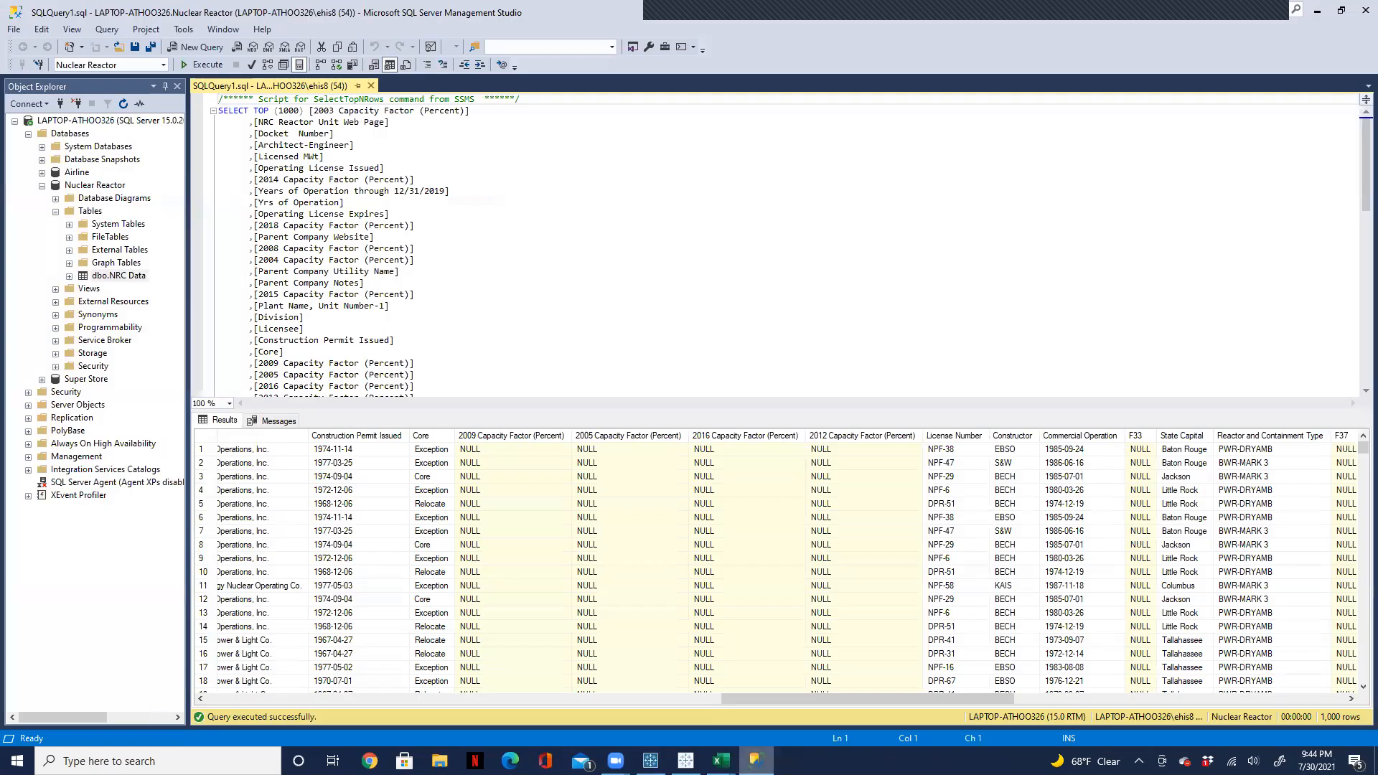
click(124, 104)
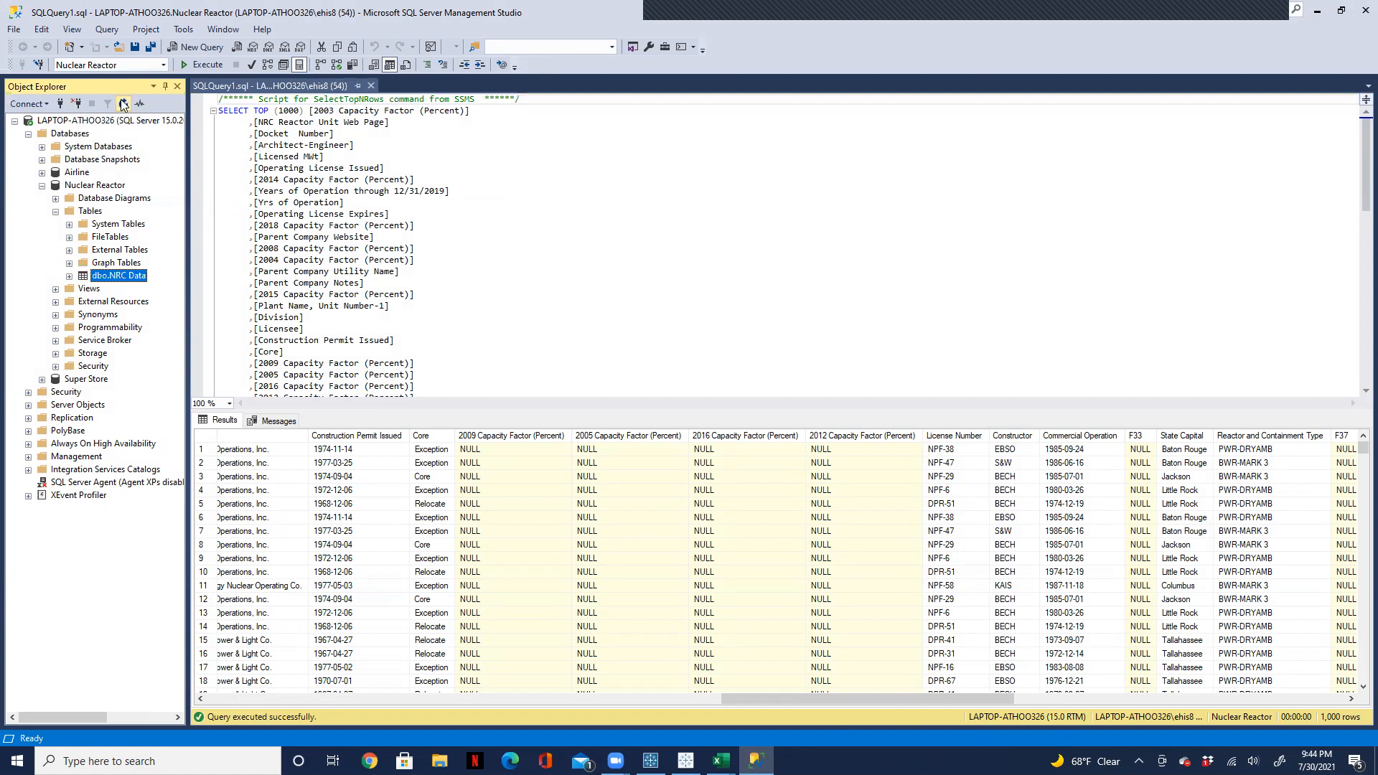
right_click(65, 136)
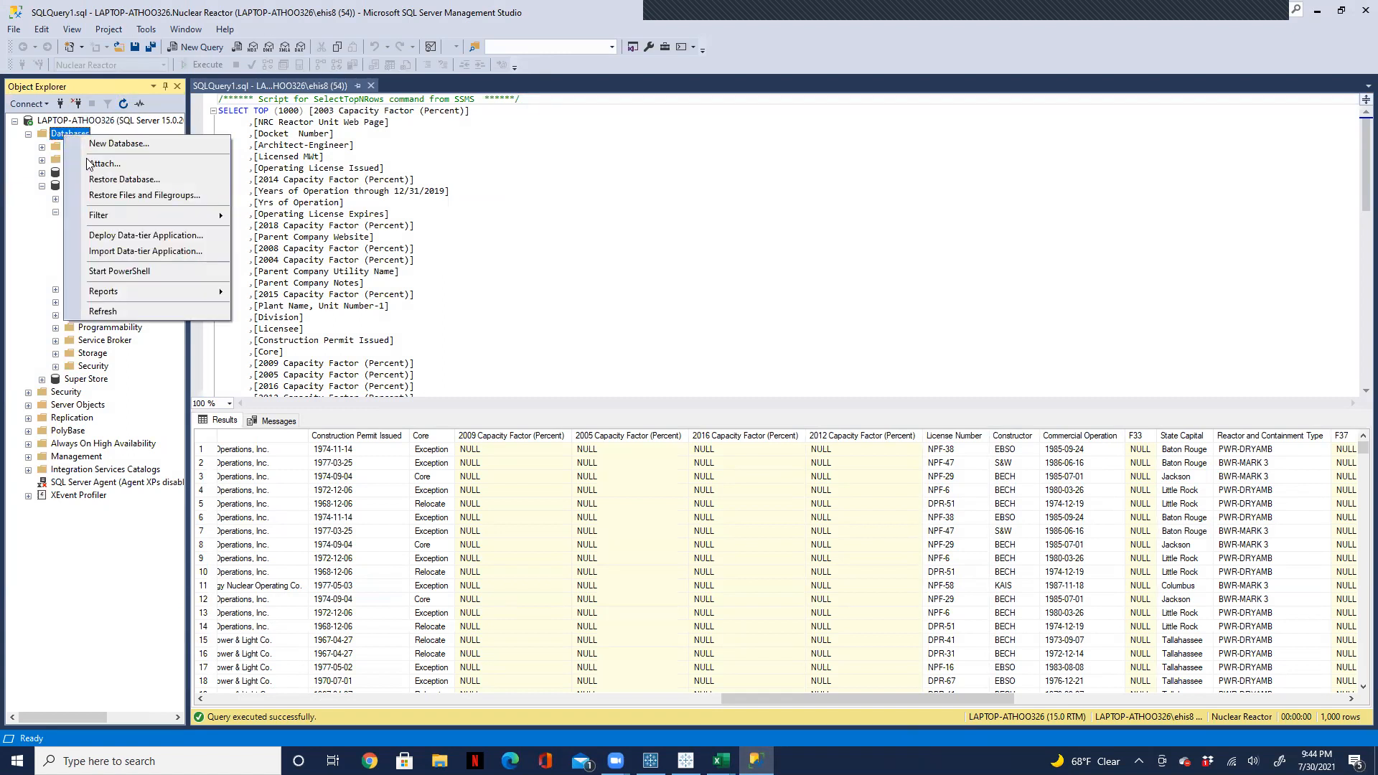
click(111, 310)
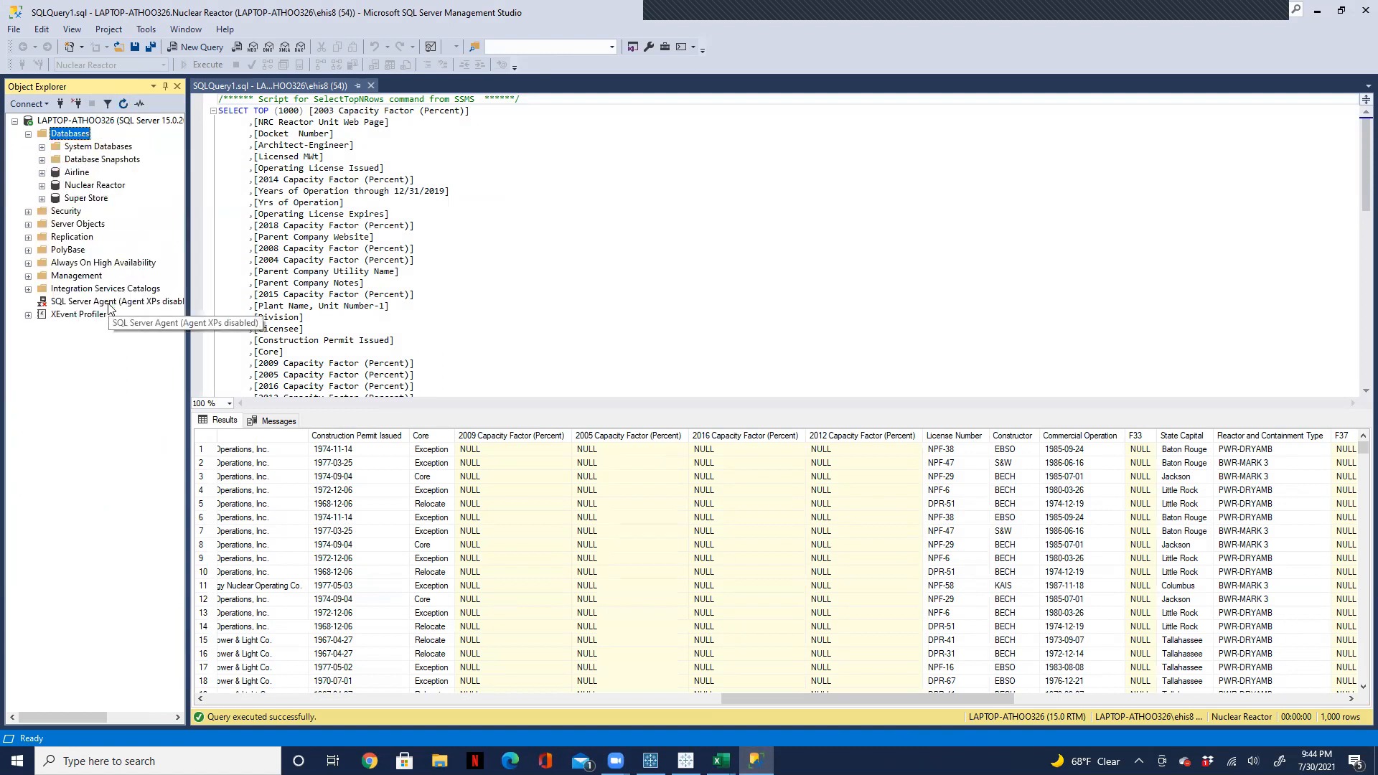
click(42, 186)
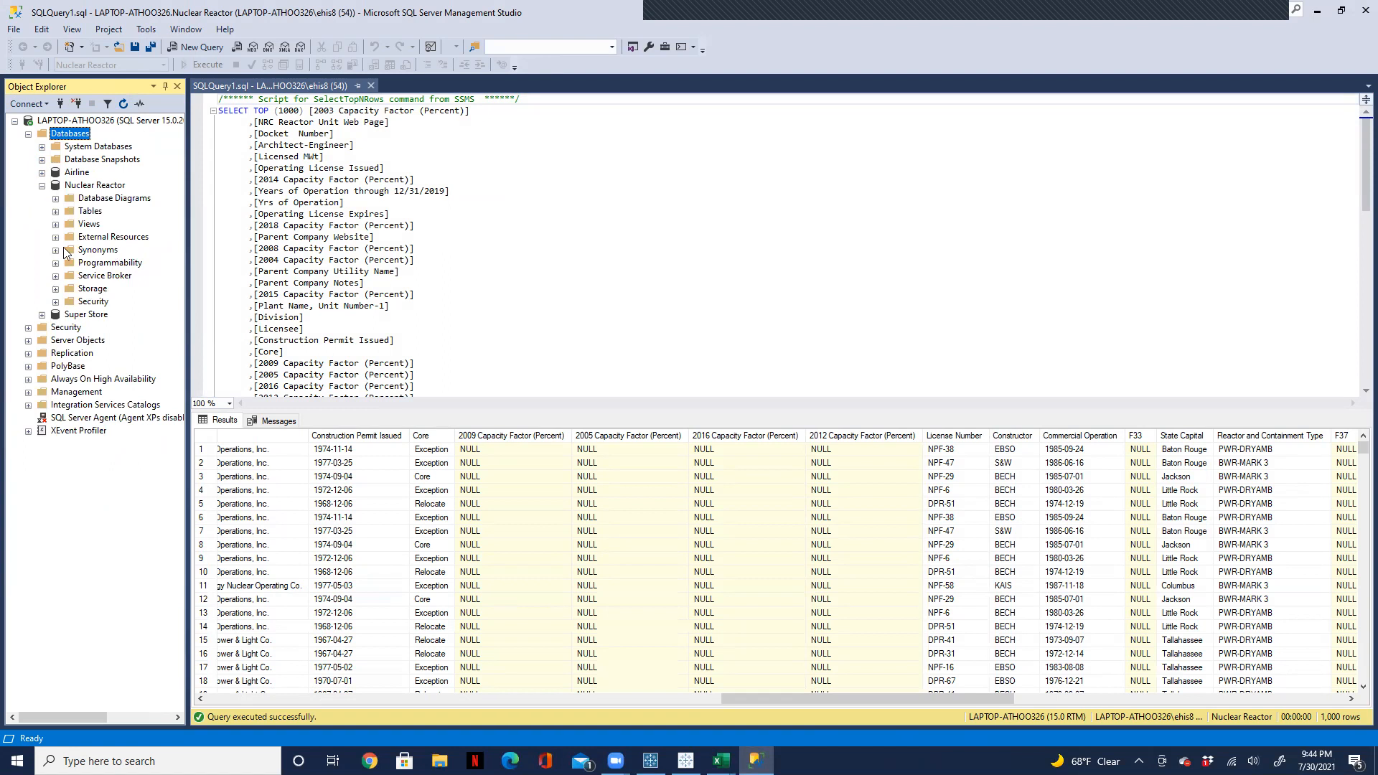
click(56, 212)
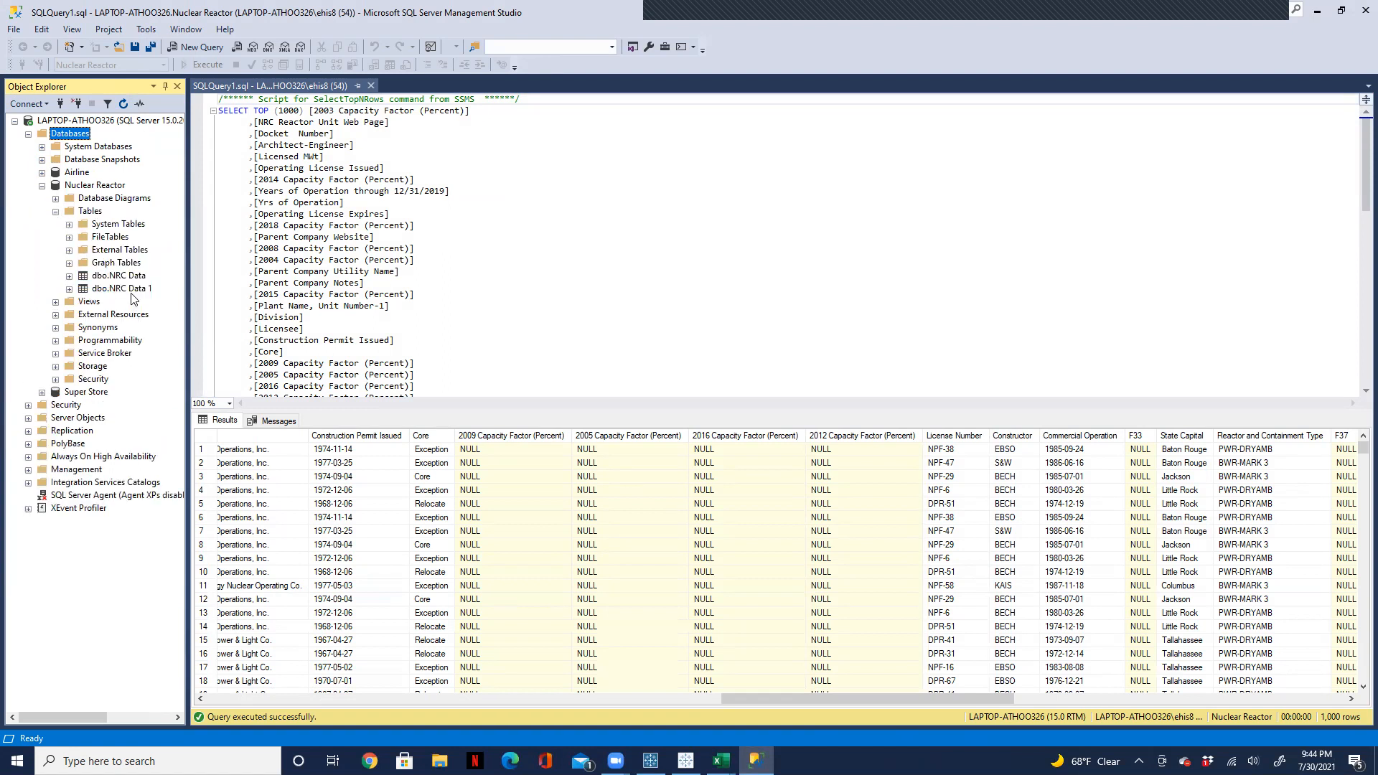
Step: Query the top 1000 rows of dbo.NRC Data 1 and inspect the result columns, including Capacity Factor (Percent) and Location
right_click(127, 289)
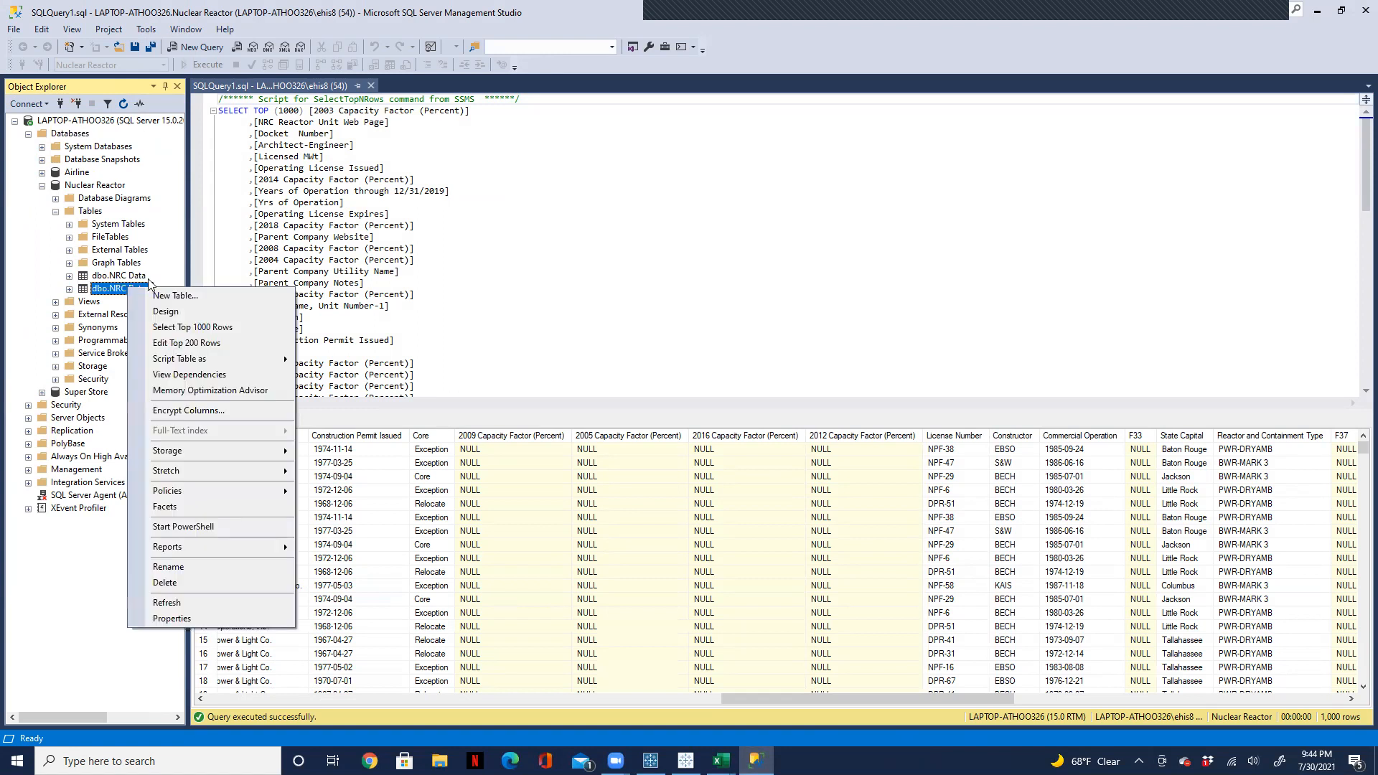
click(206, 328)
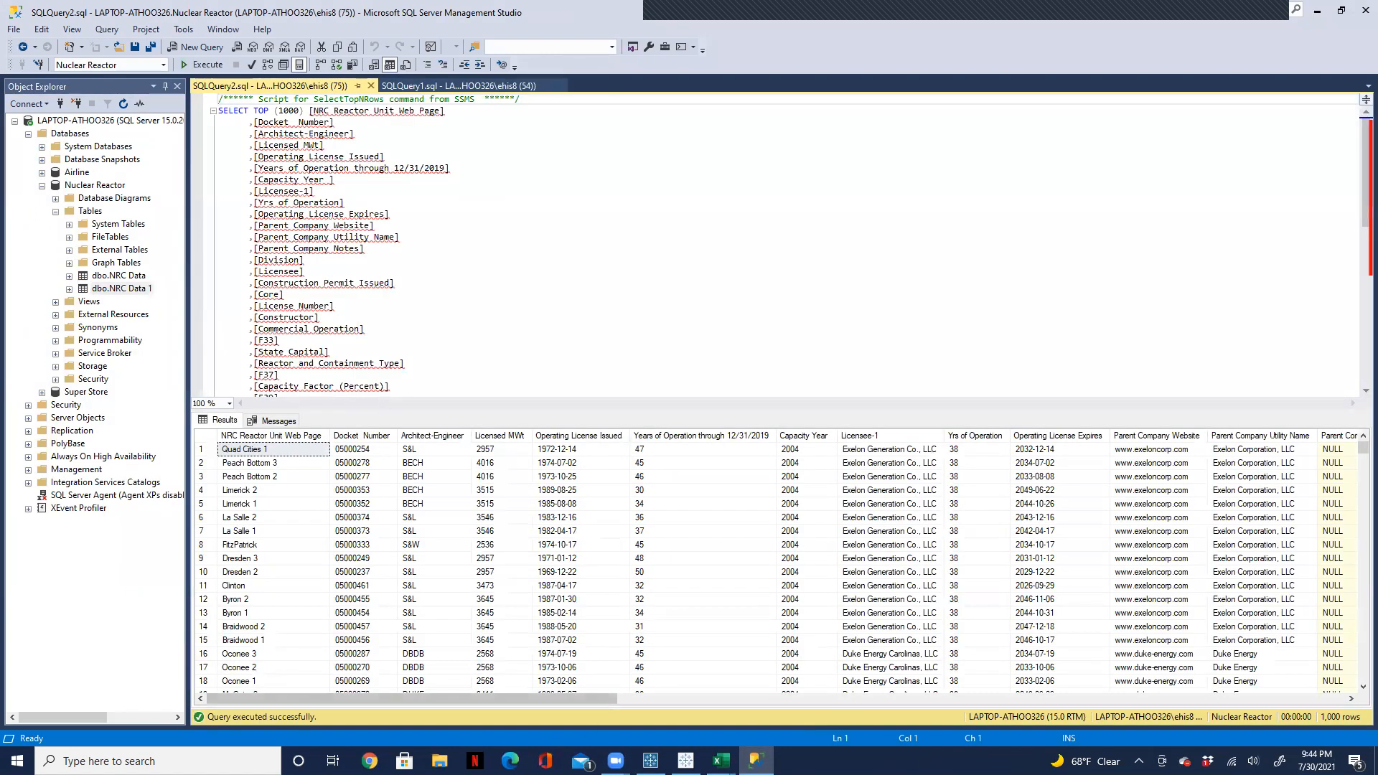
drag(511, 696, 1254, 747)
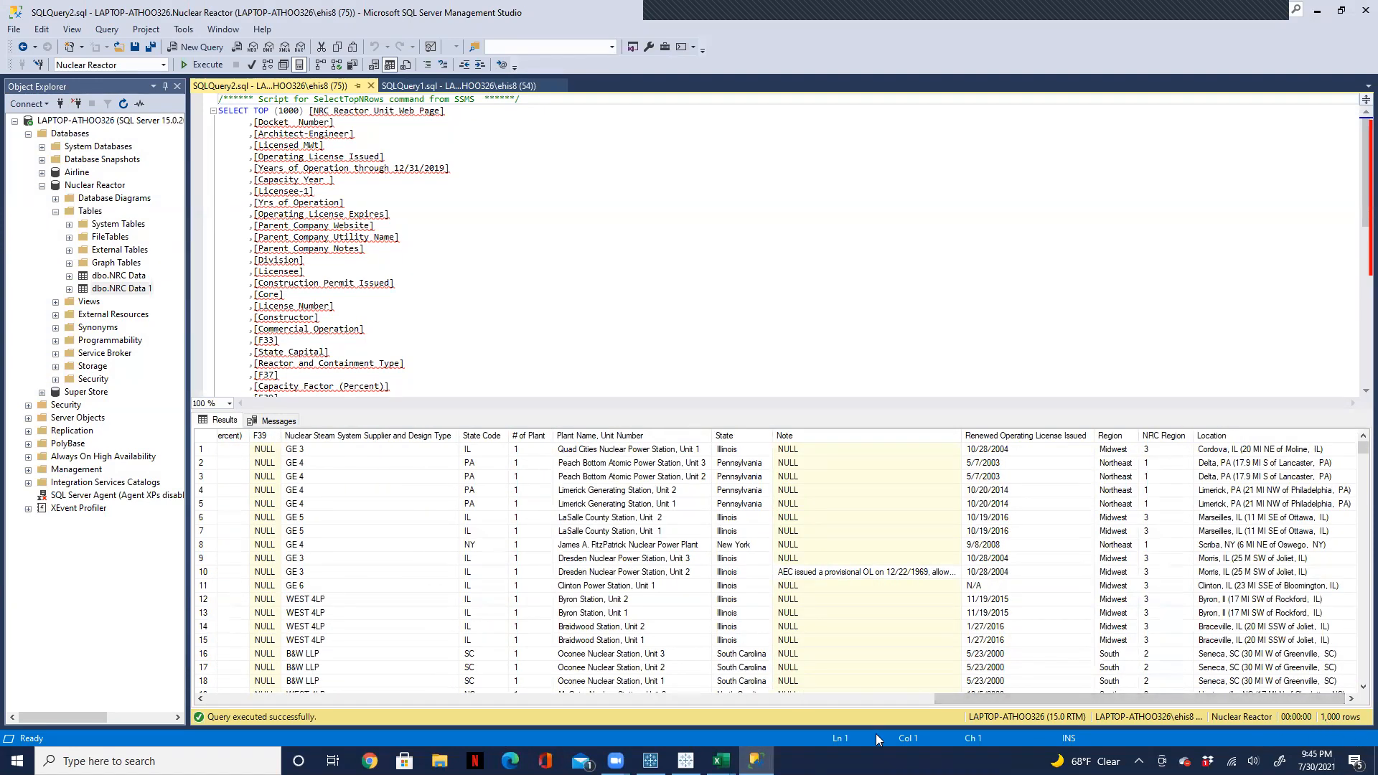
drag(1055, 699, 847, 698)
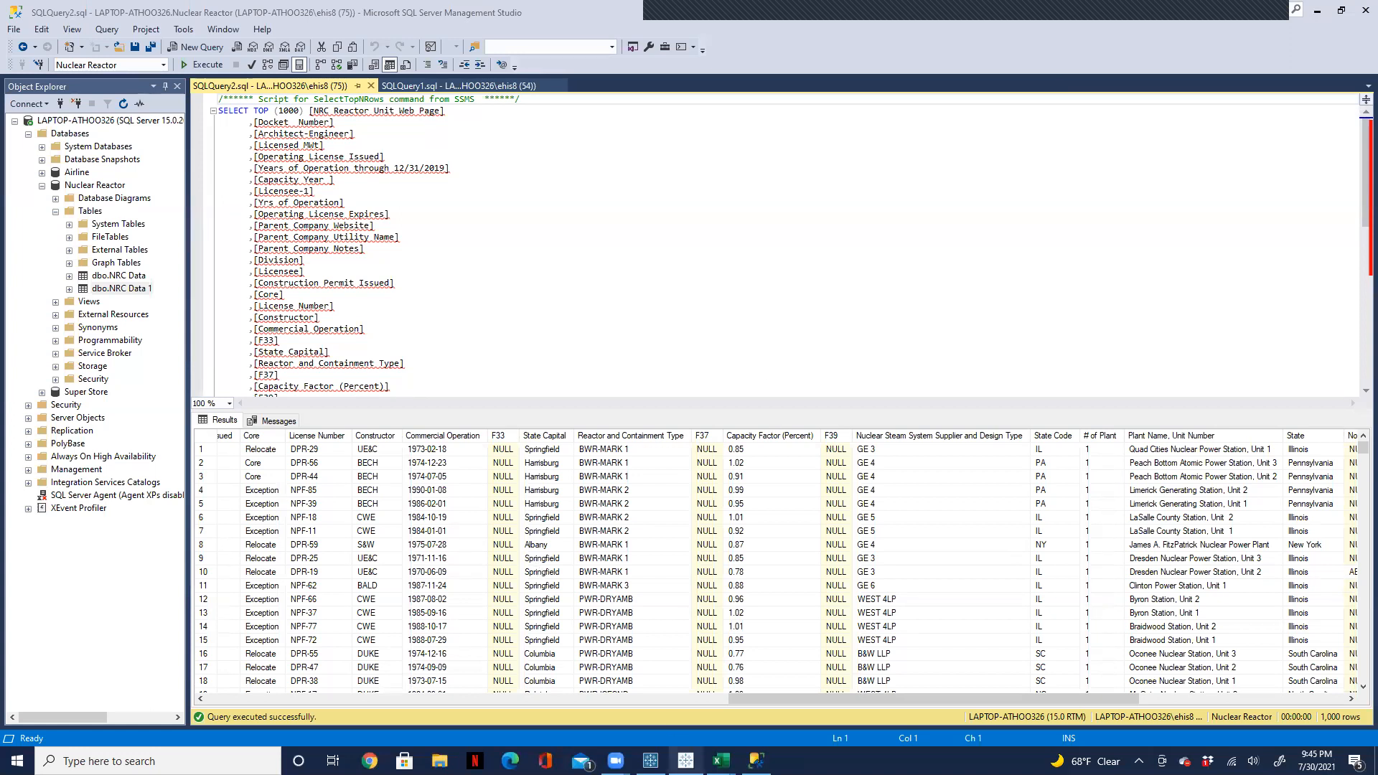
Step: View Sheet 1 in Tableau Desktop, then return to Tableau Prep Builder and dismiss the finished flow run dialog
click(685, 761)
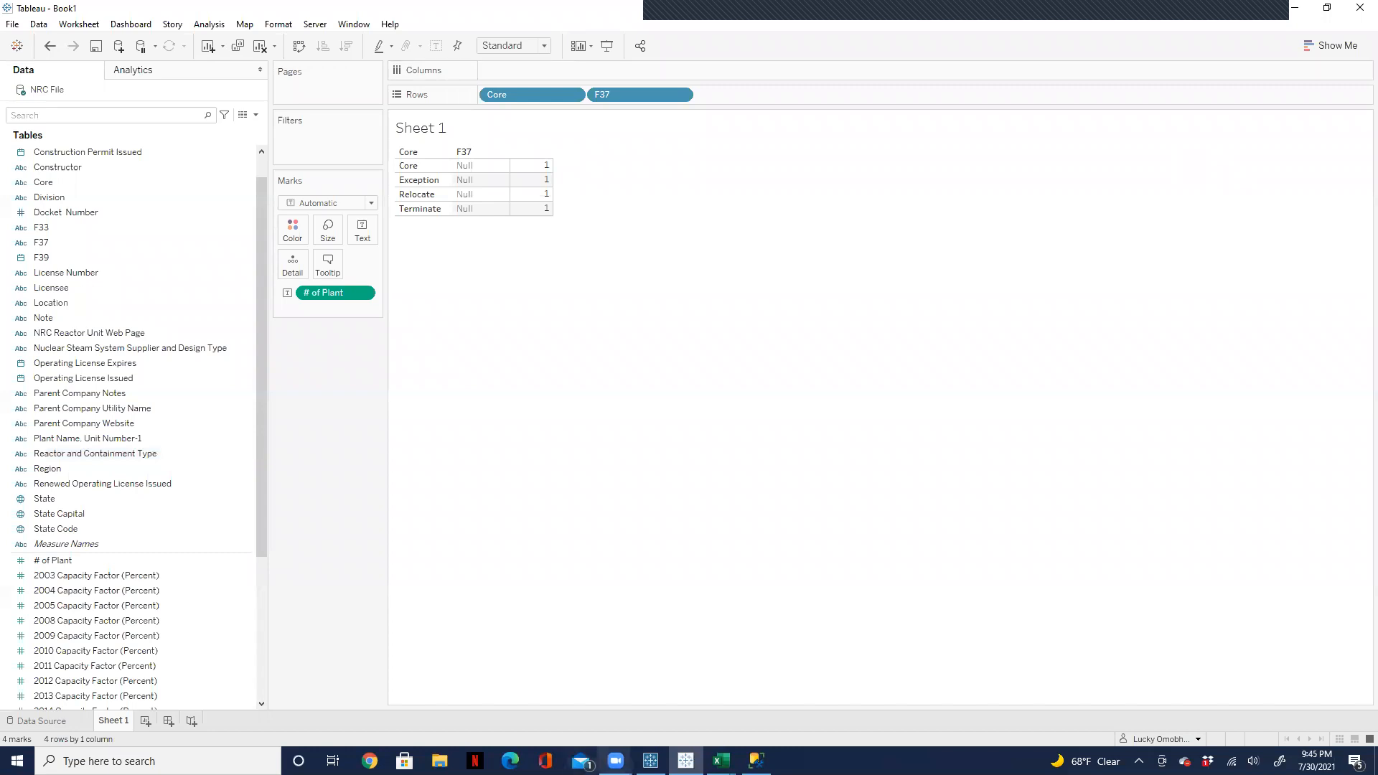
click(651, 760)
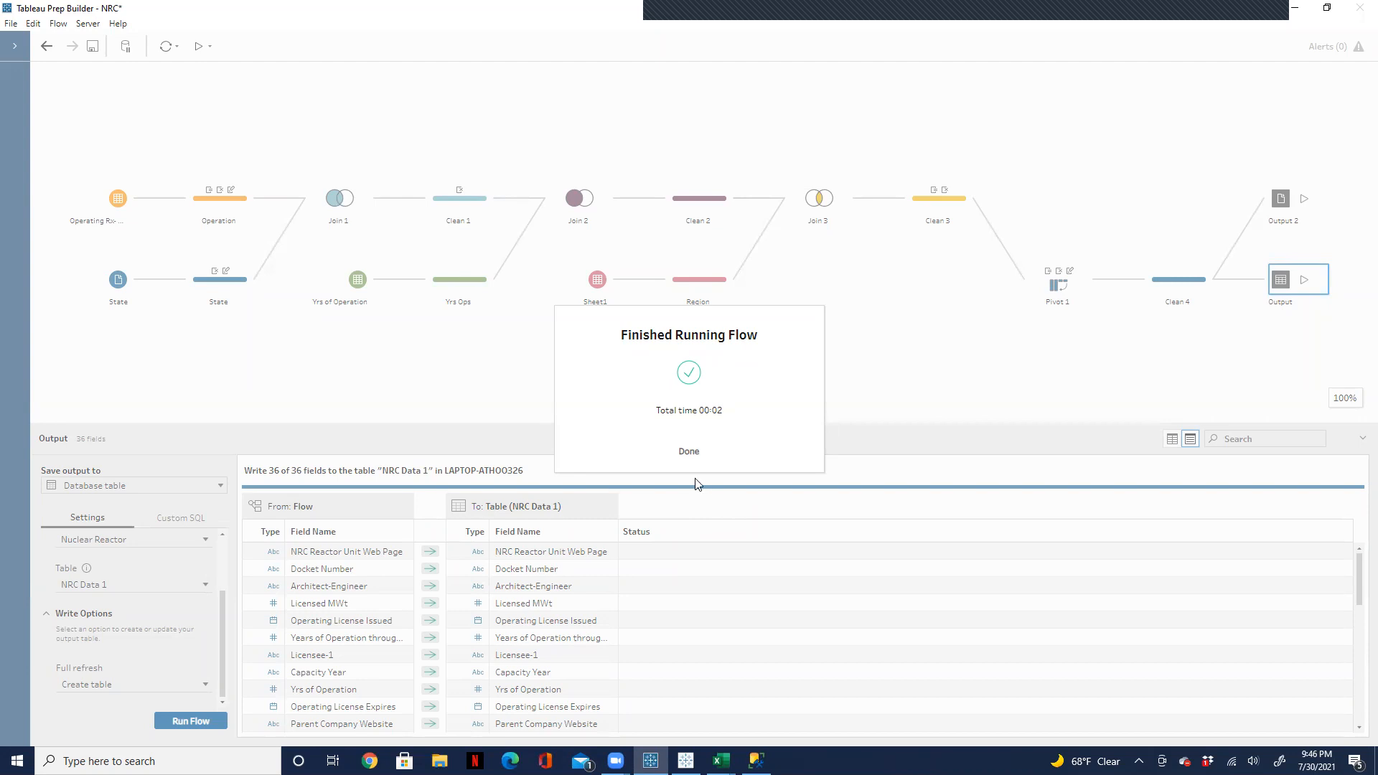
click(689, 452)
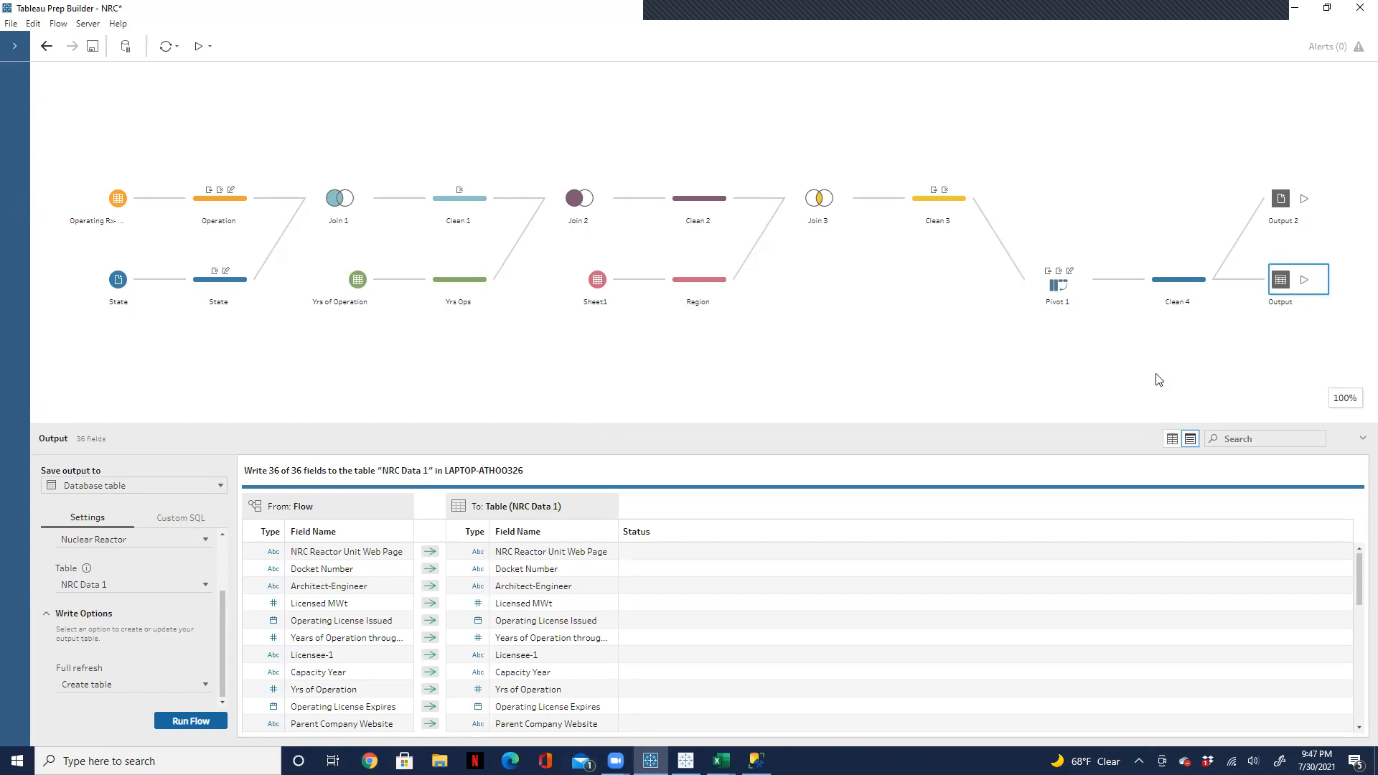
Step: Switch to the Book1 workbook in Tableau Desktop and examine the NRC File data source's capacity factor columns
mouse_move(757, 762)
mouse_move(685, 761)
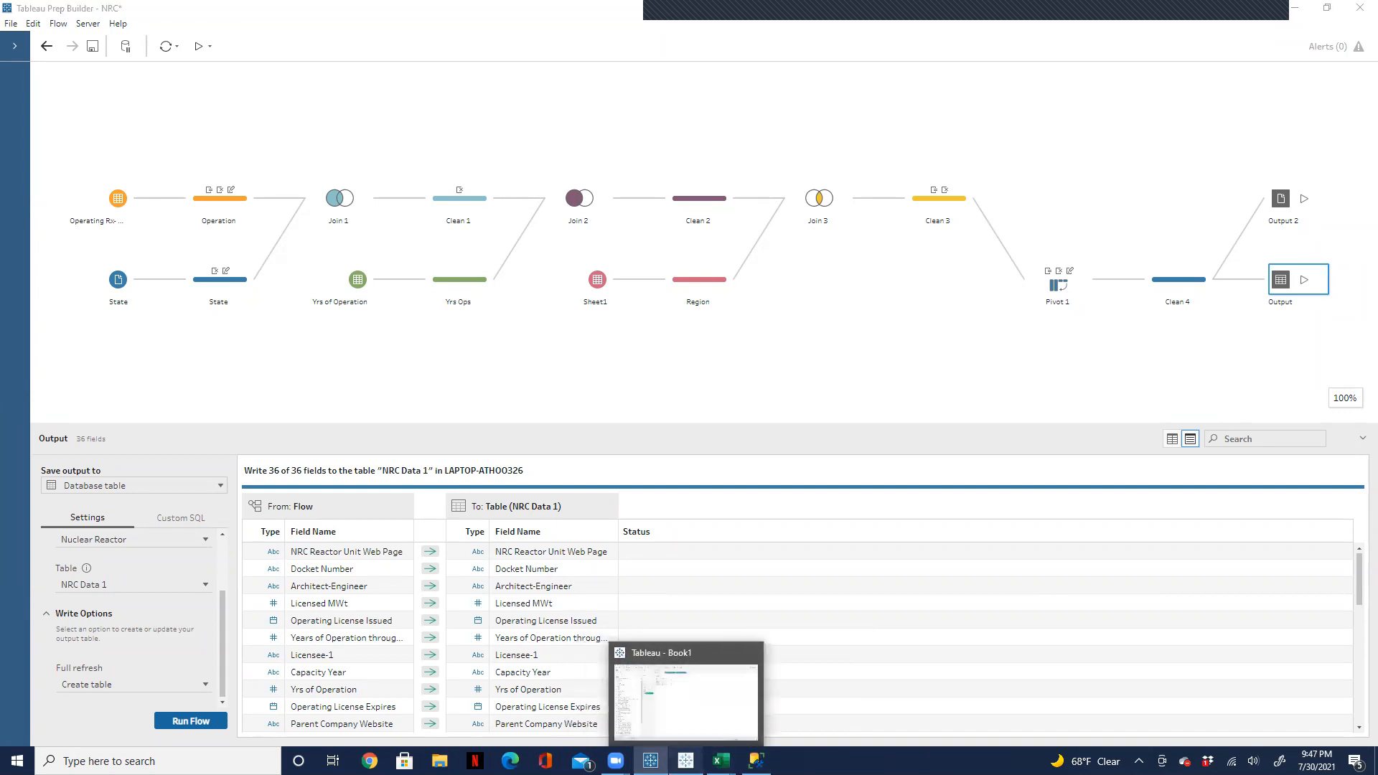
click(693, 731)
click(650, 760)
click(685, 760)
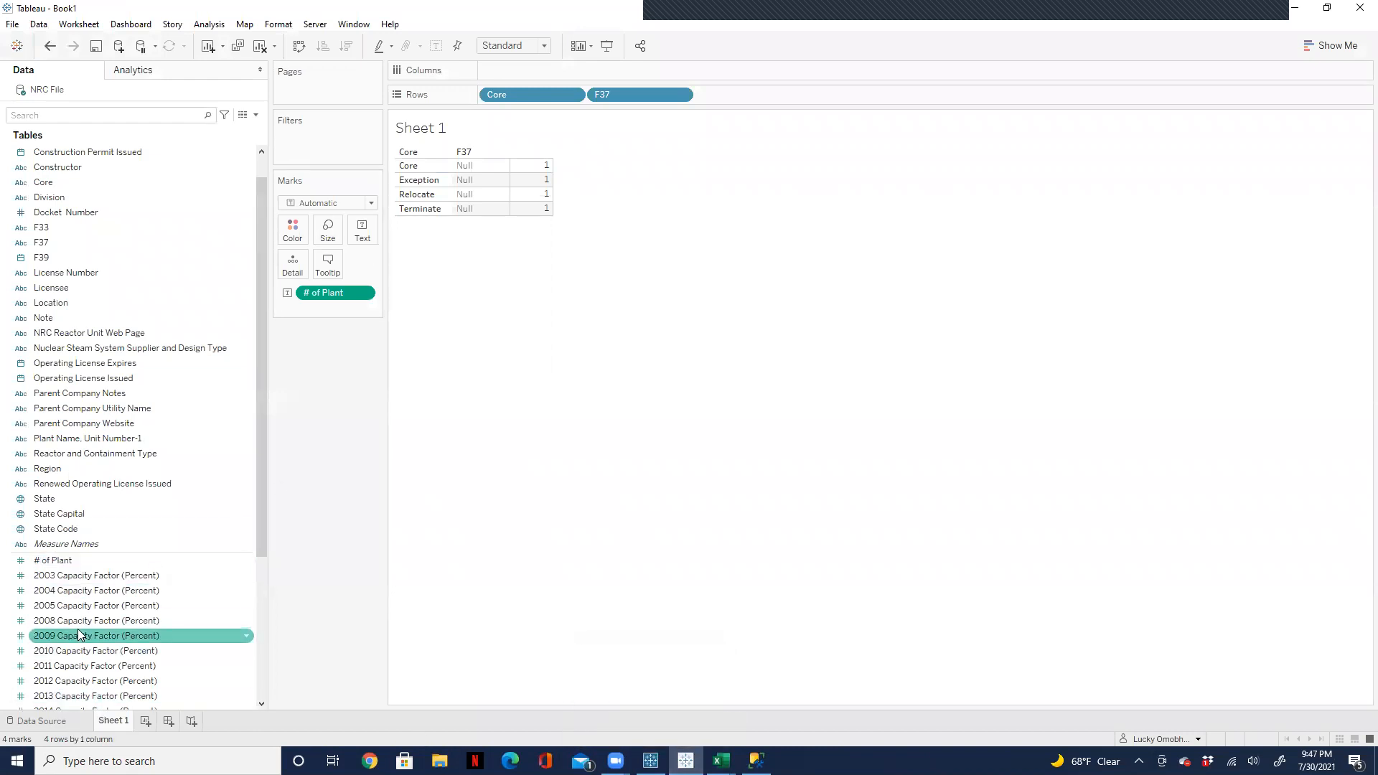
click(42, 721)
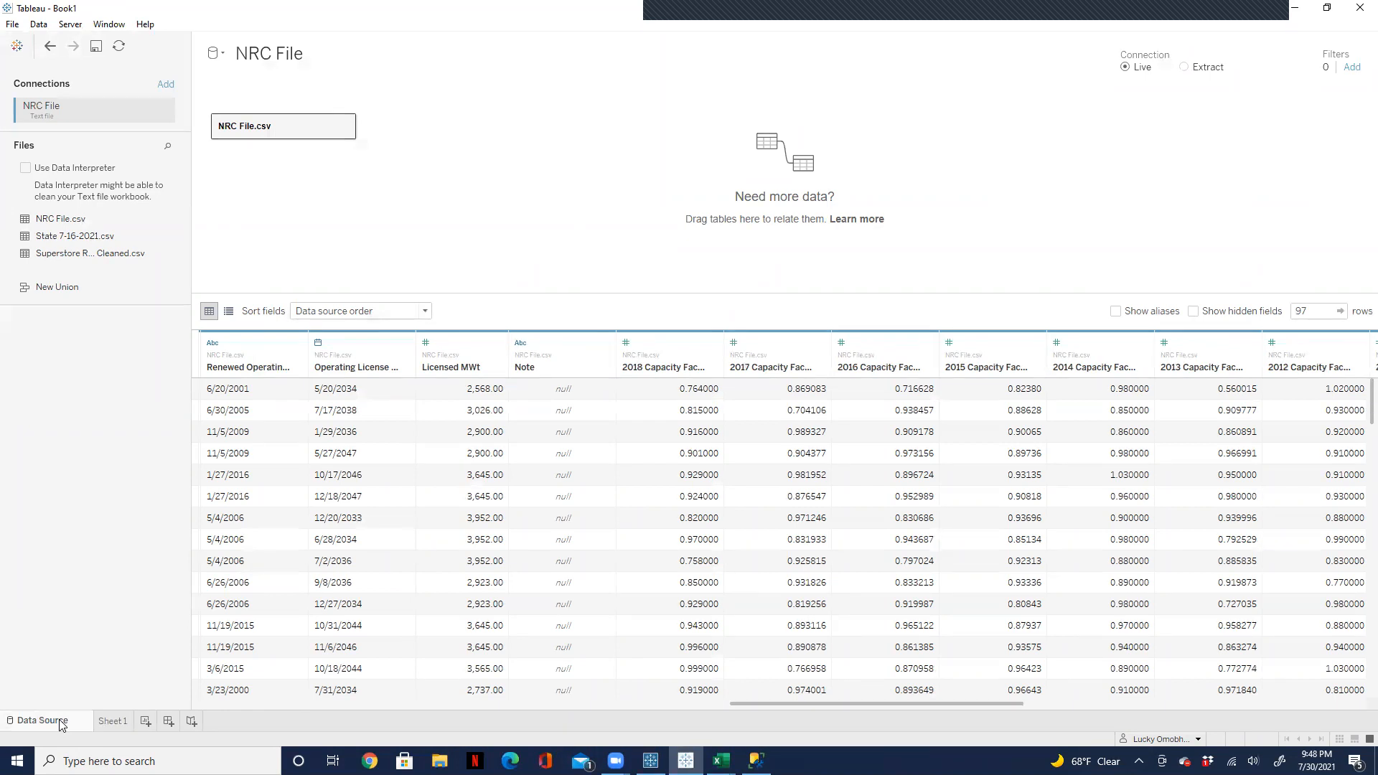
click(754, 607)
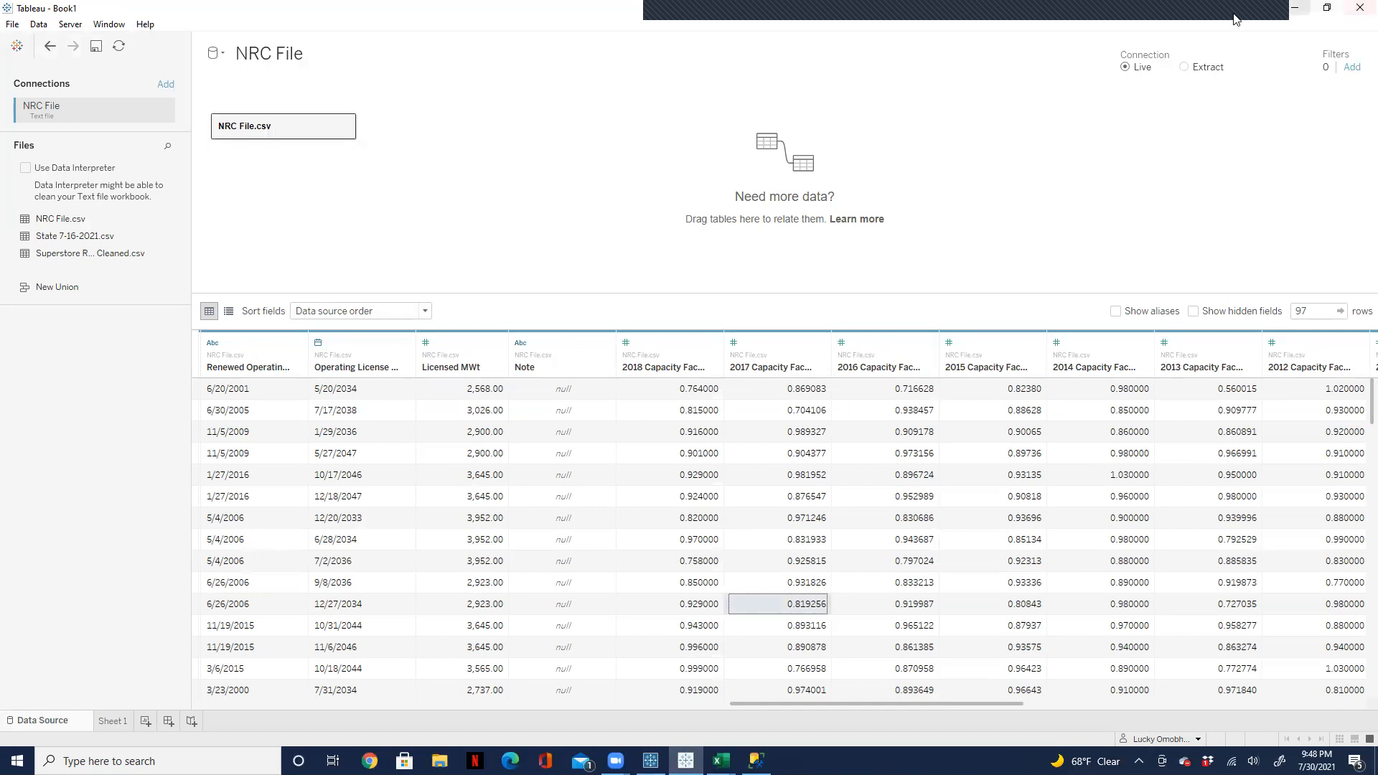
Step: Create a new Tableau workbook, dismiss the update prompt, and maximize the new workbook's window
click(14, 24)
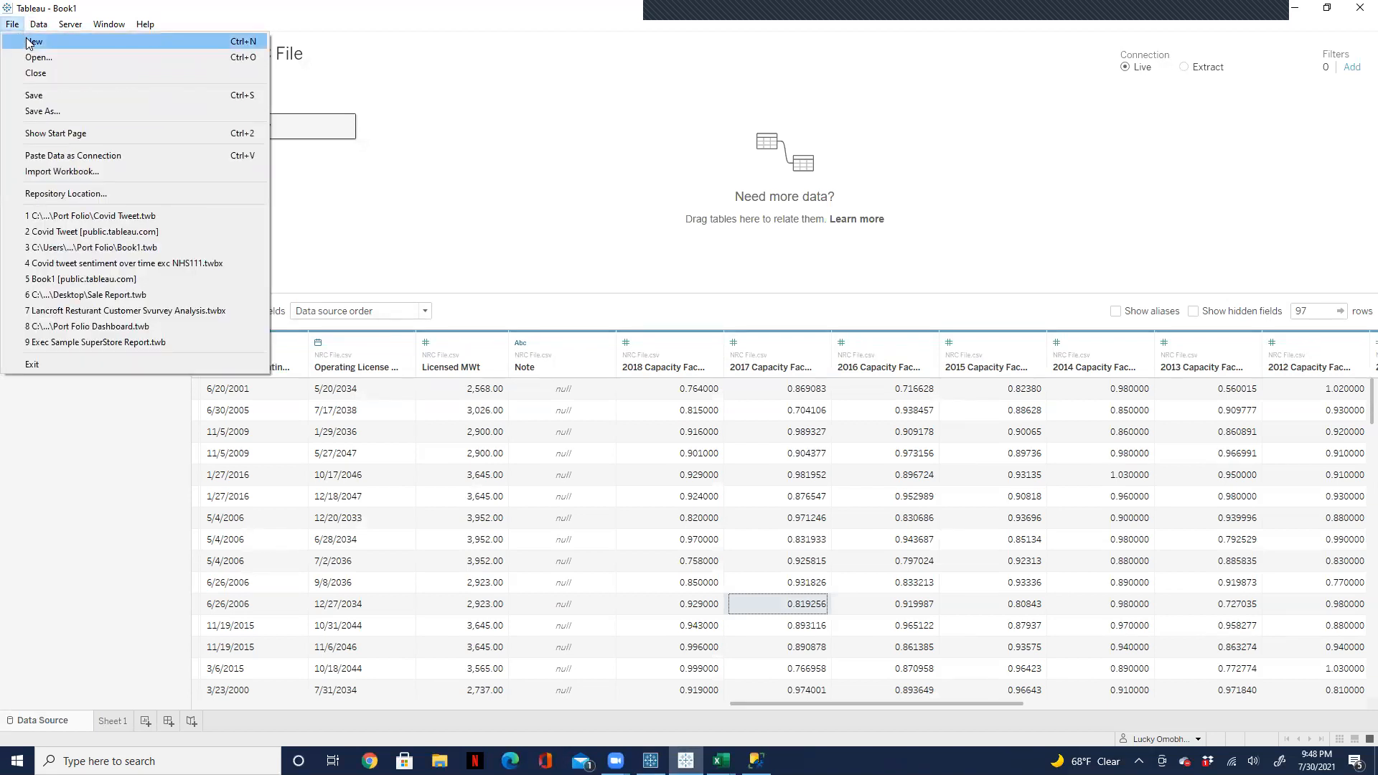
click(27, 39)
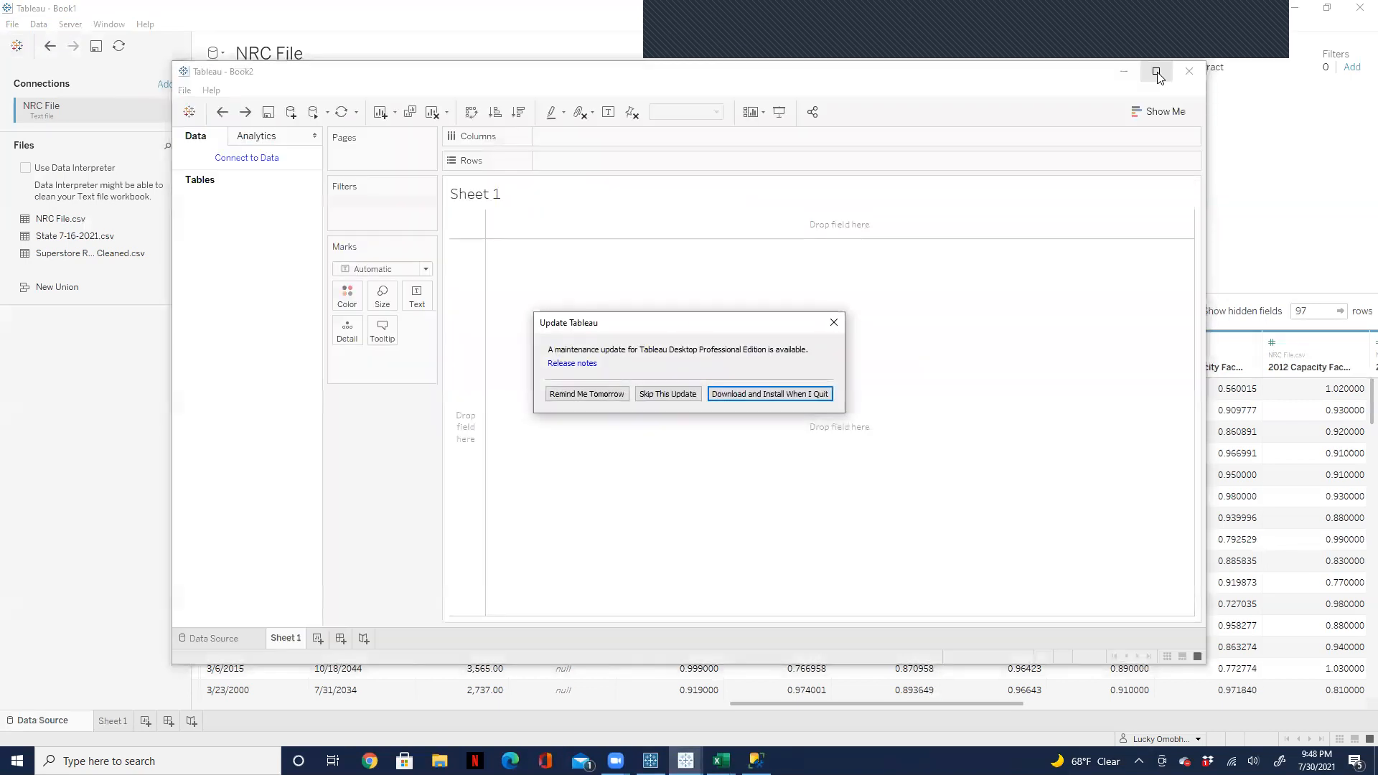
click(836, 324)
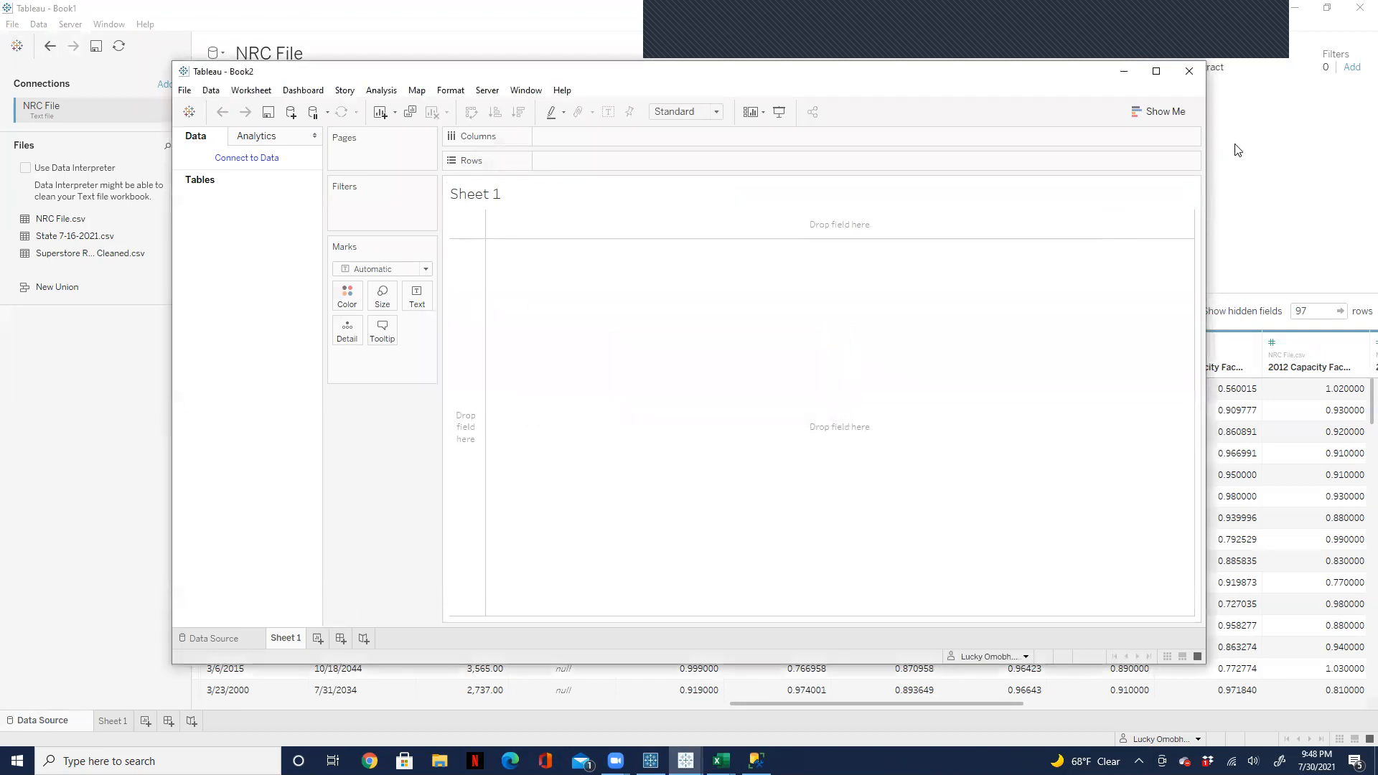
click(1157, 71)
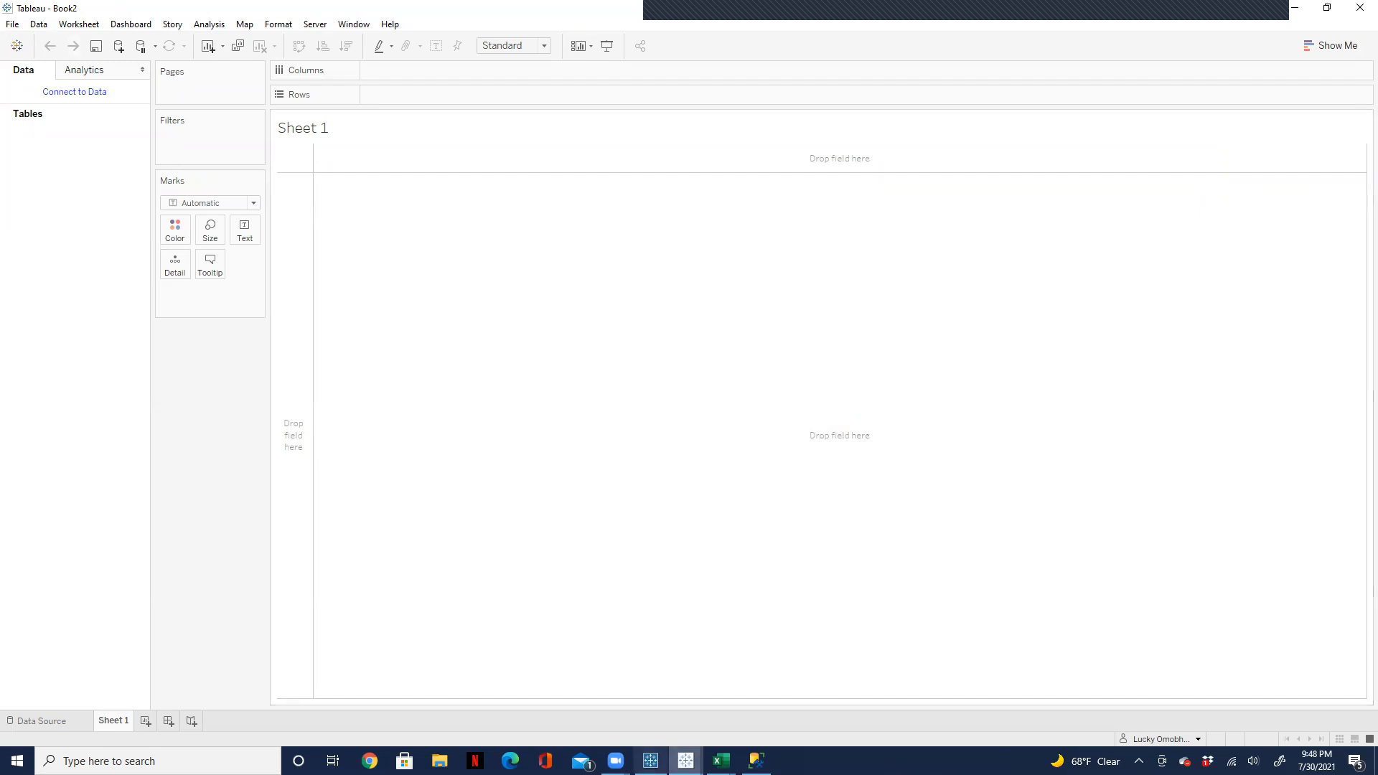
Step: Switch to SQL Server Management Studio and enlarge the query editor area above the results grid
mouse_move(755, 761)
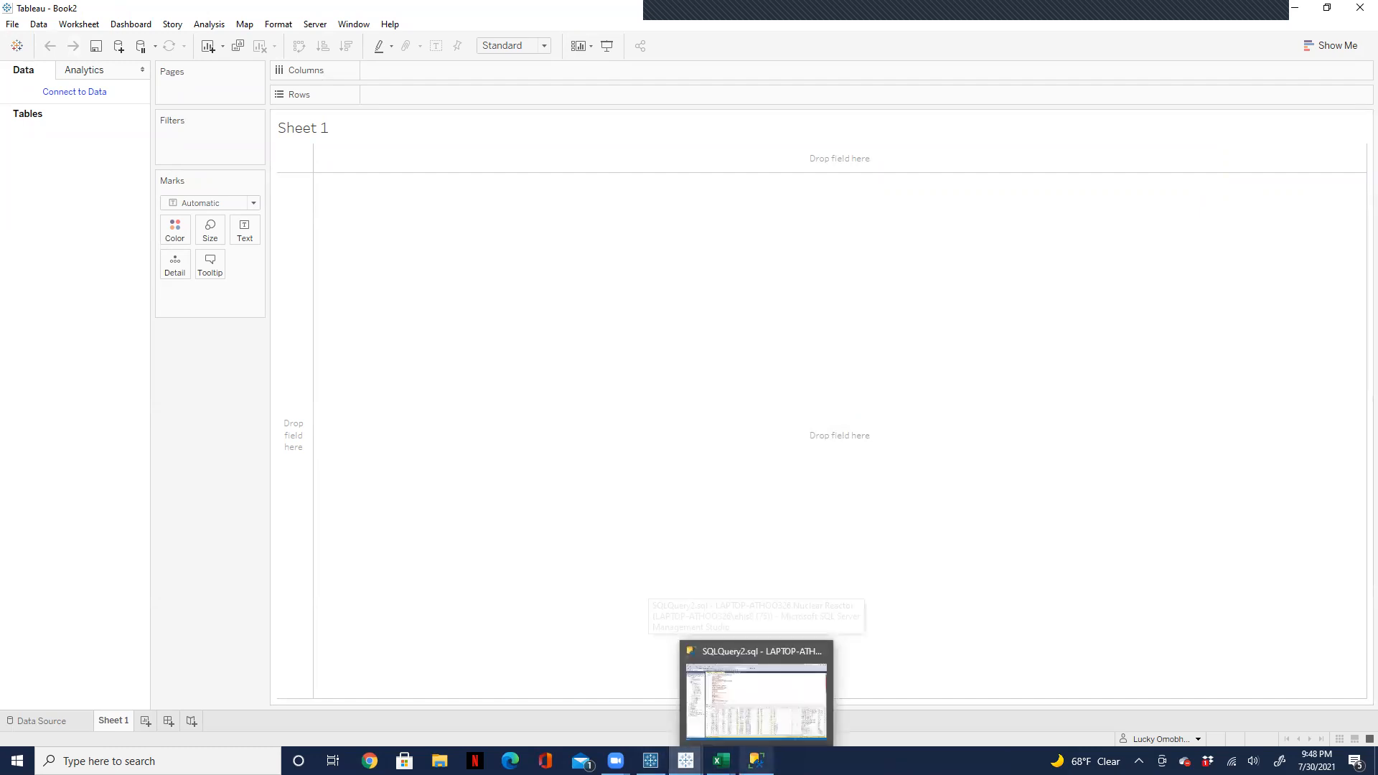
click(756, 687)
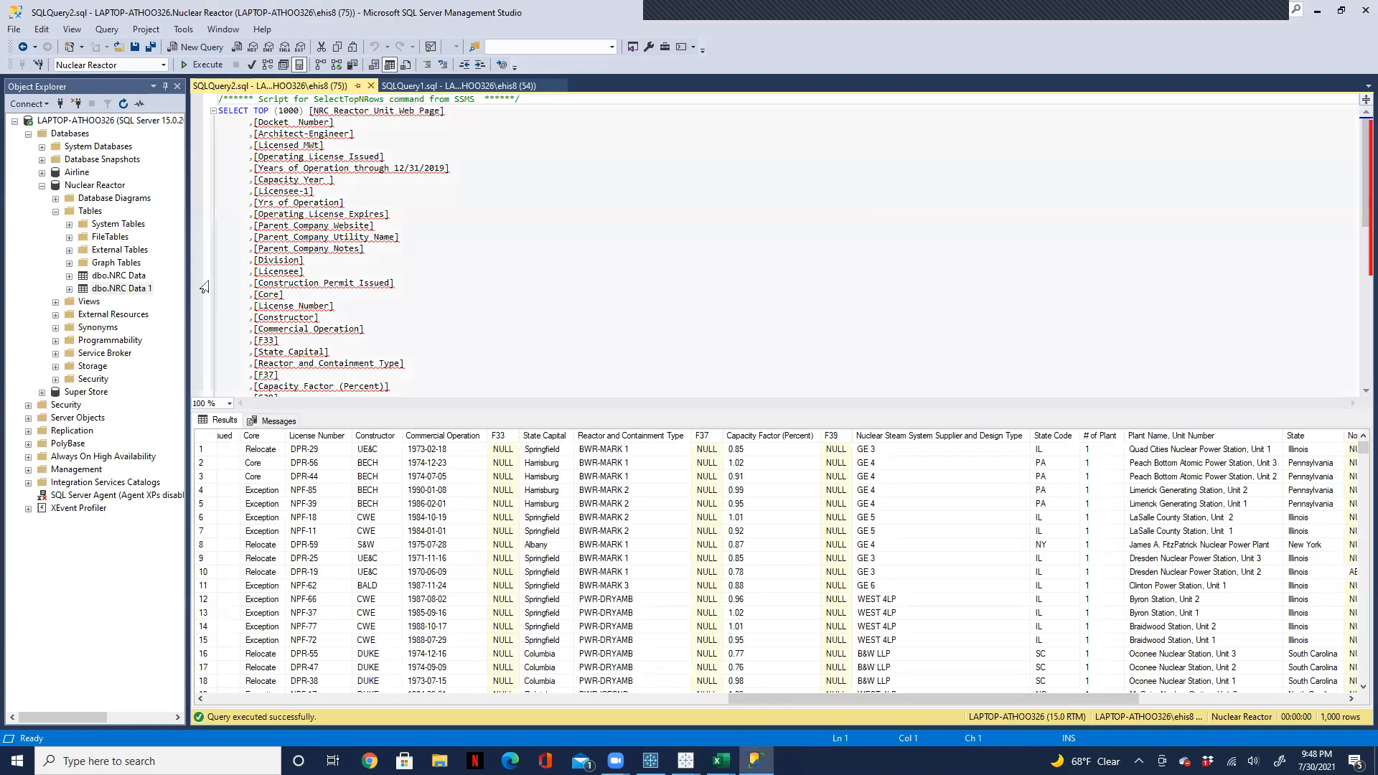
click(959, 396)
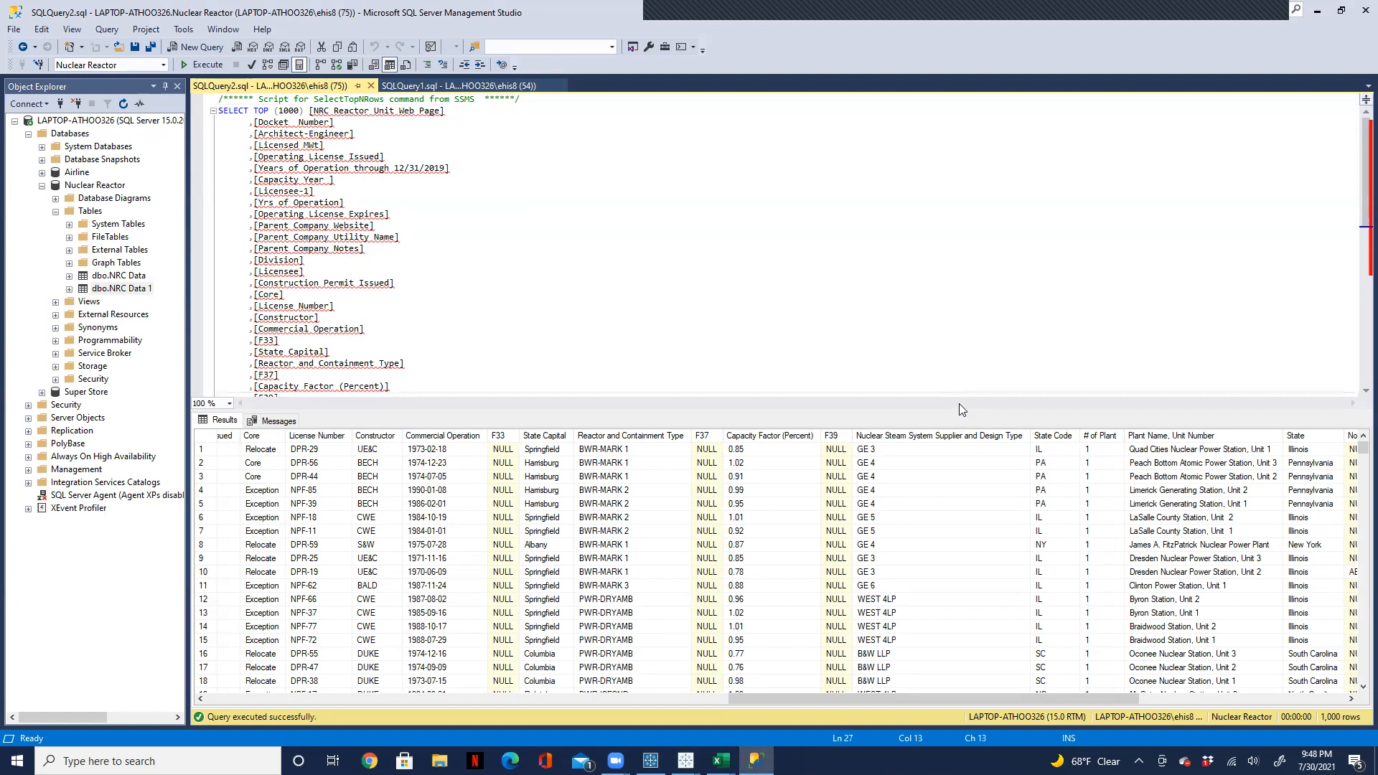
drag(960, 409, 960, 515)
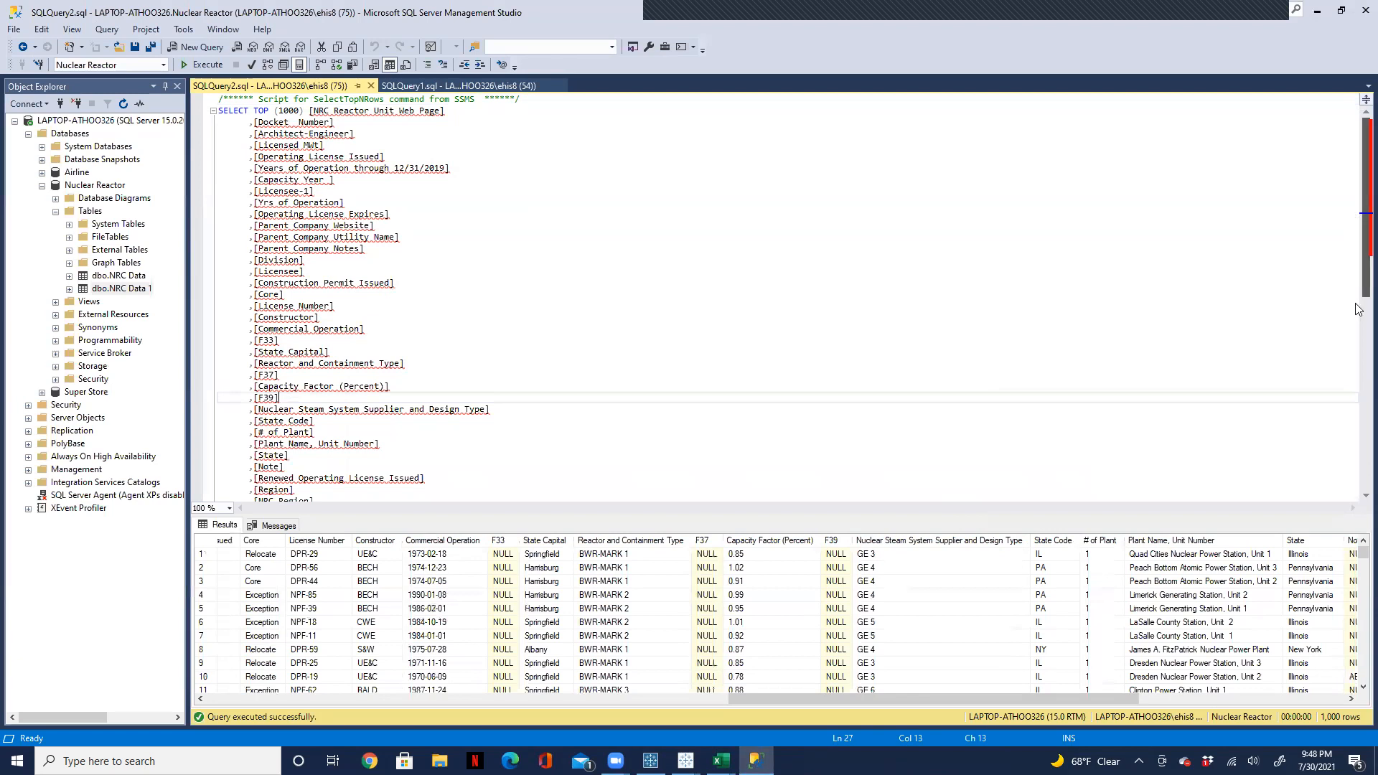
Step: Add the filter where Core = 'Core' on a new line below the query's FROM clause for NRC Data 1
drag(1358, 224, 1359, 345)
click(468, 257)
key(Return)
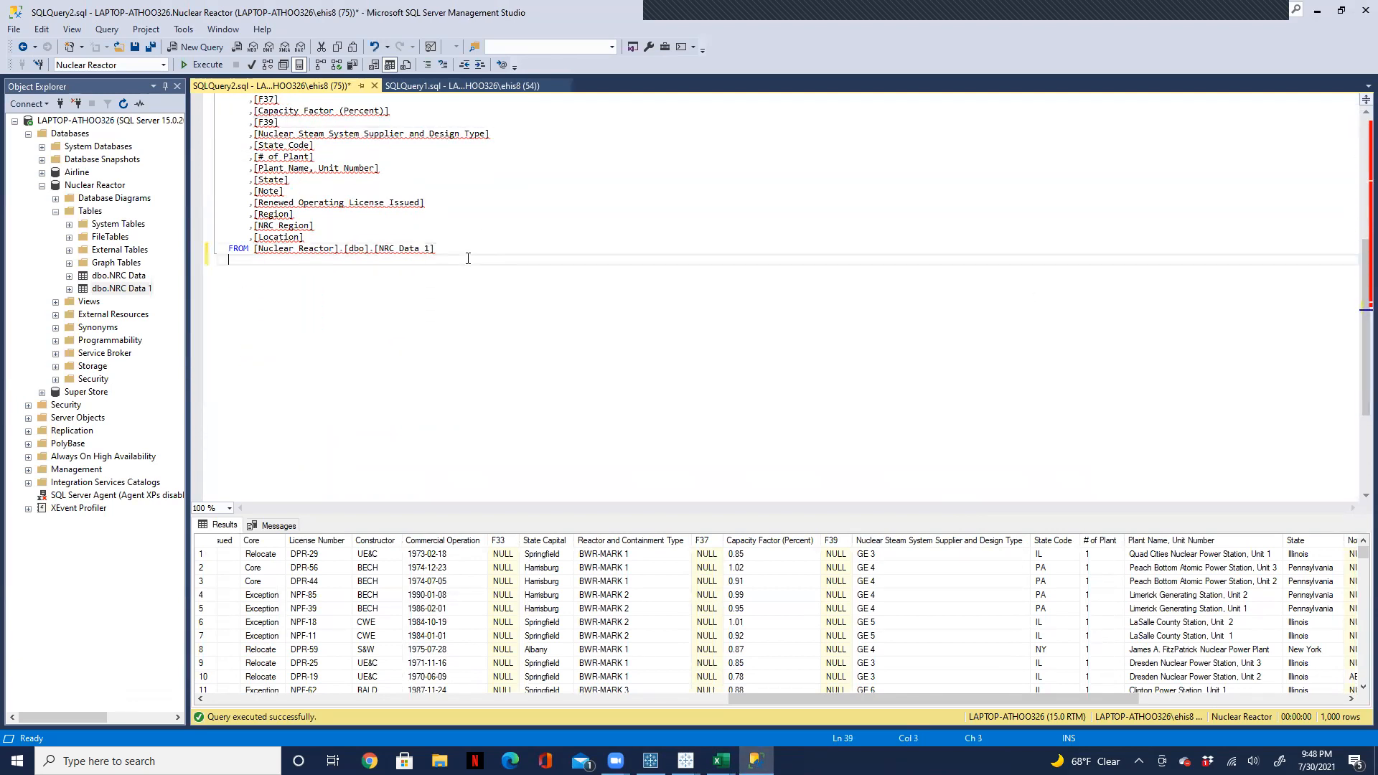
text(where)
text(Cor)
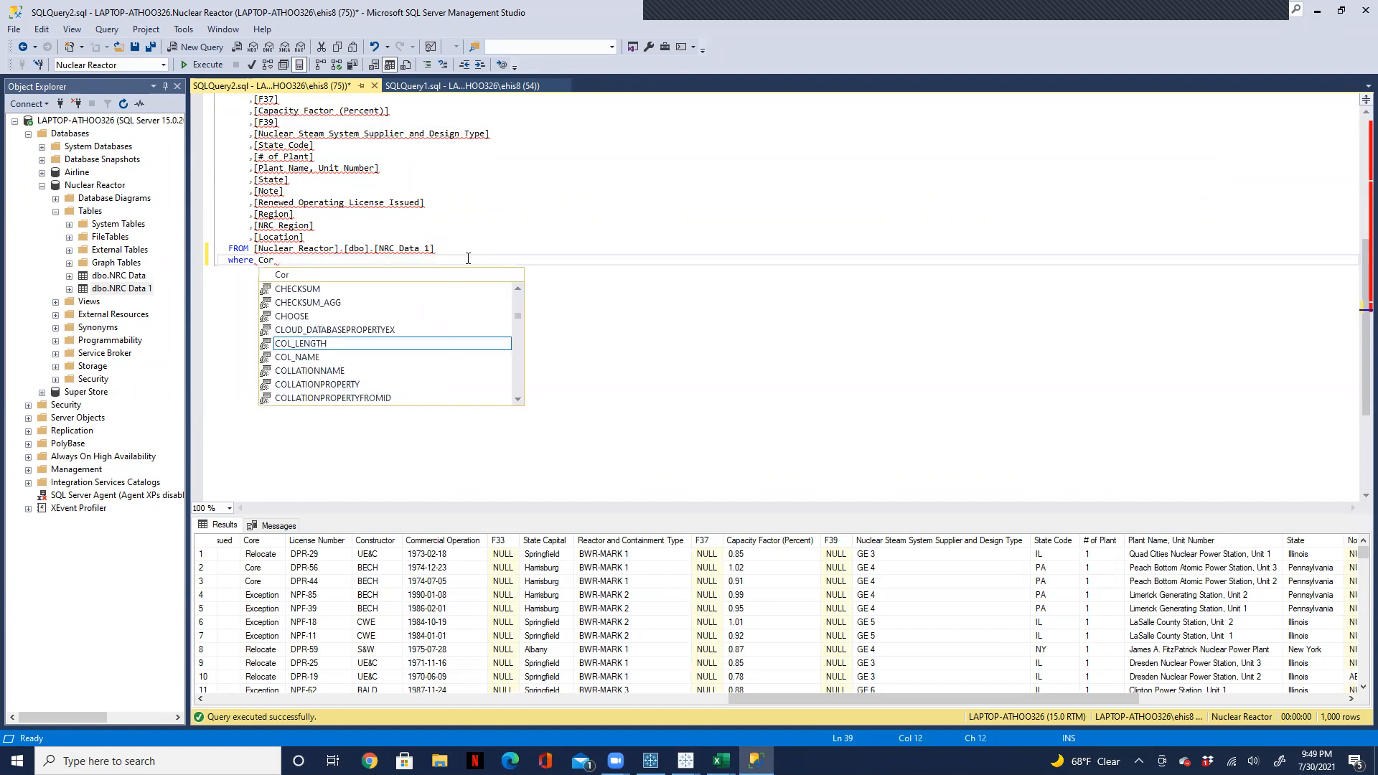
text(e =)
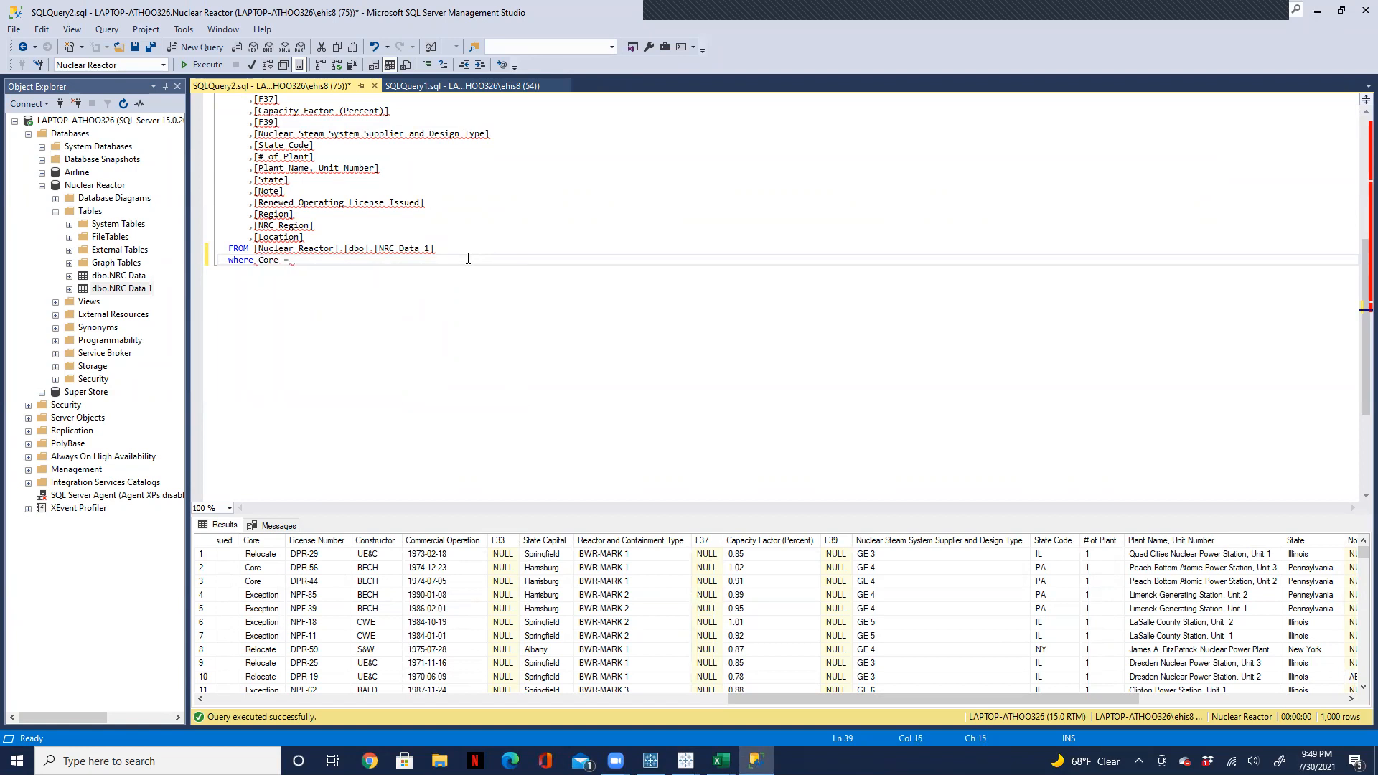
text( 'Core')
key(Return)
text(and)
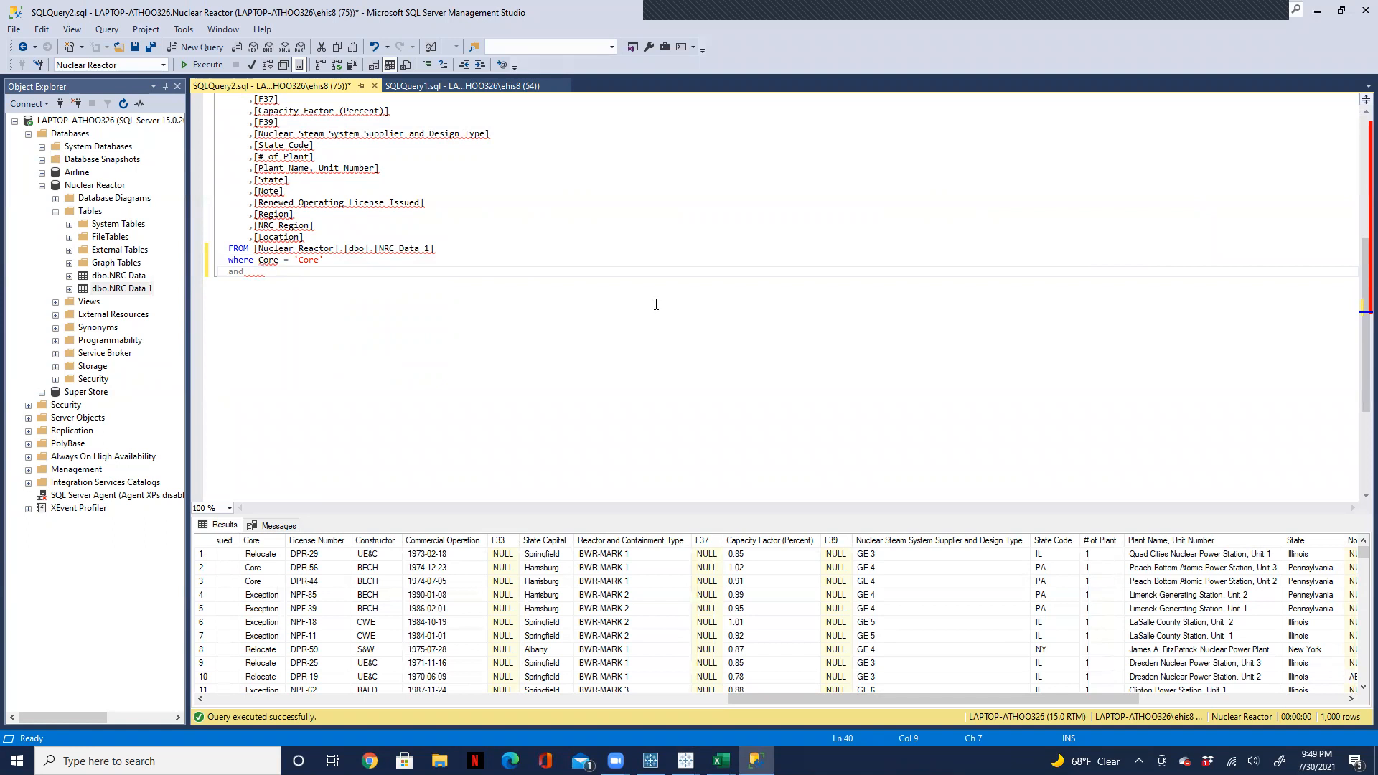
text(nuc)
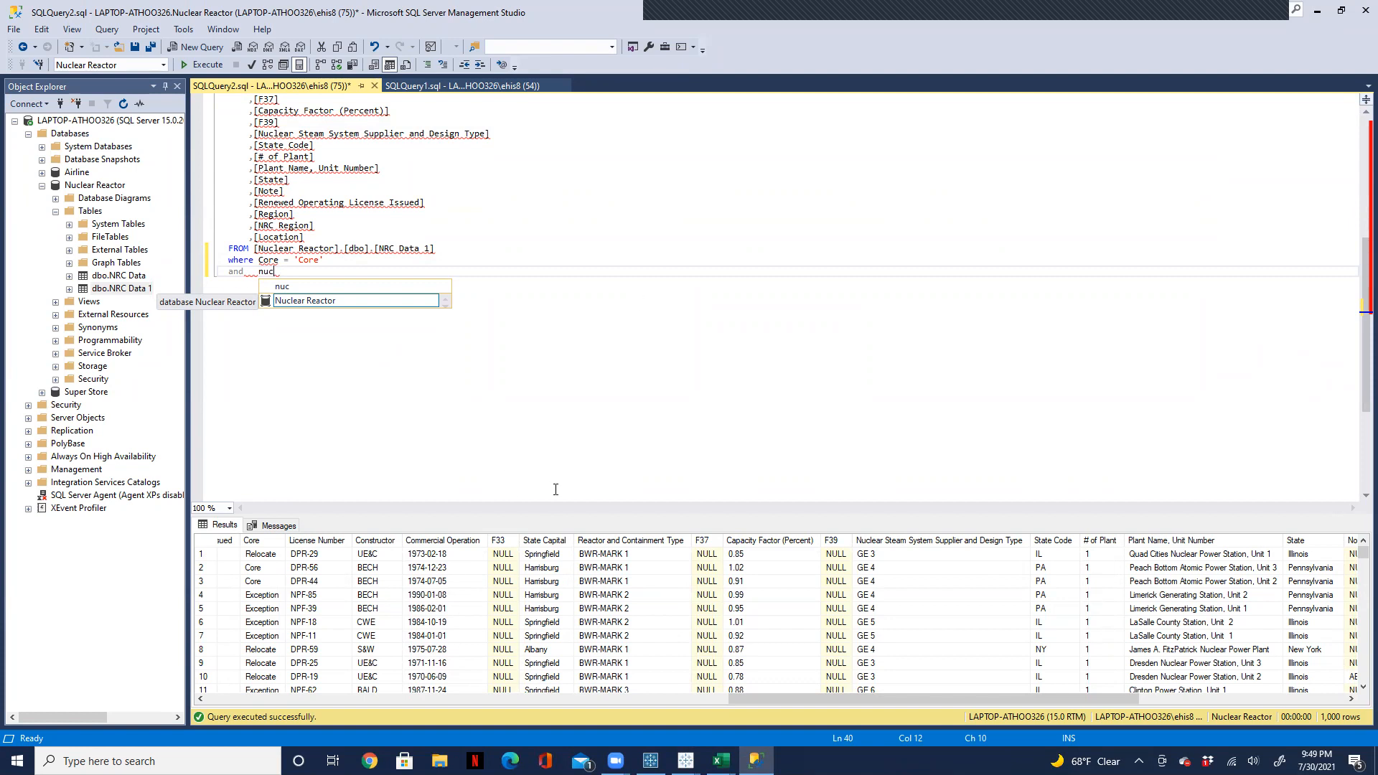
text(lear s)
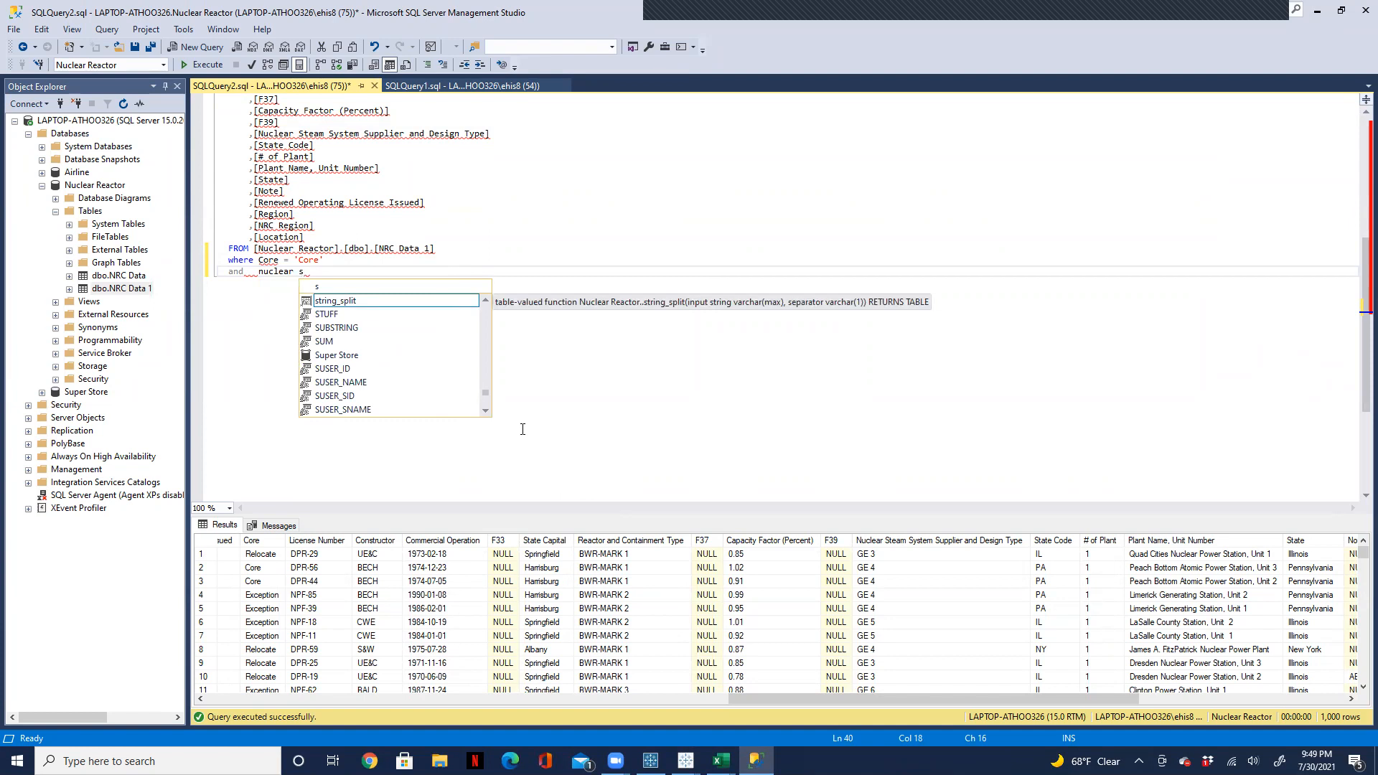
text(t)
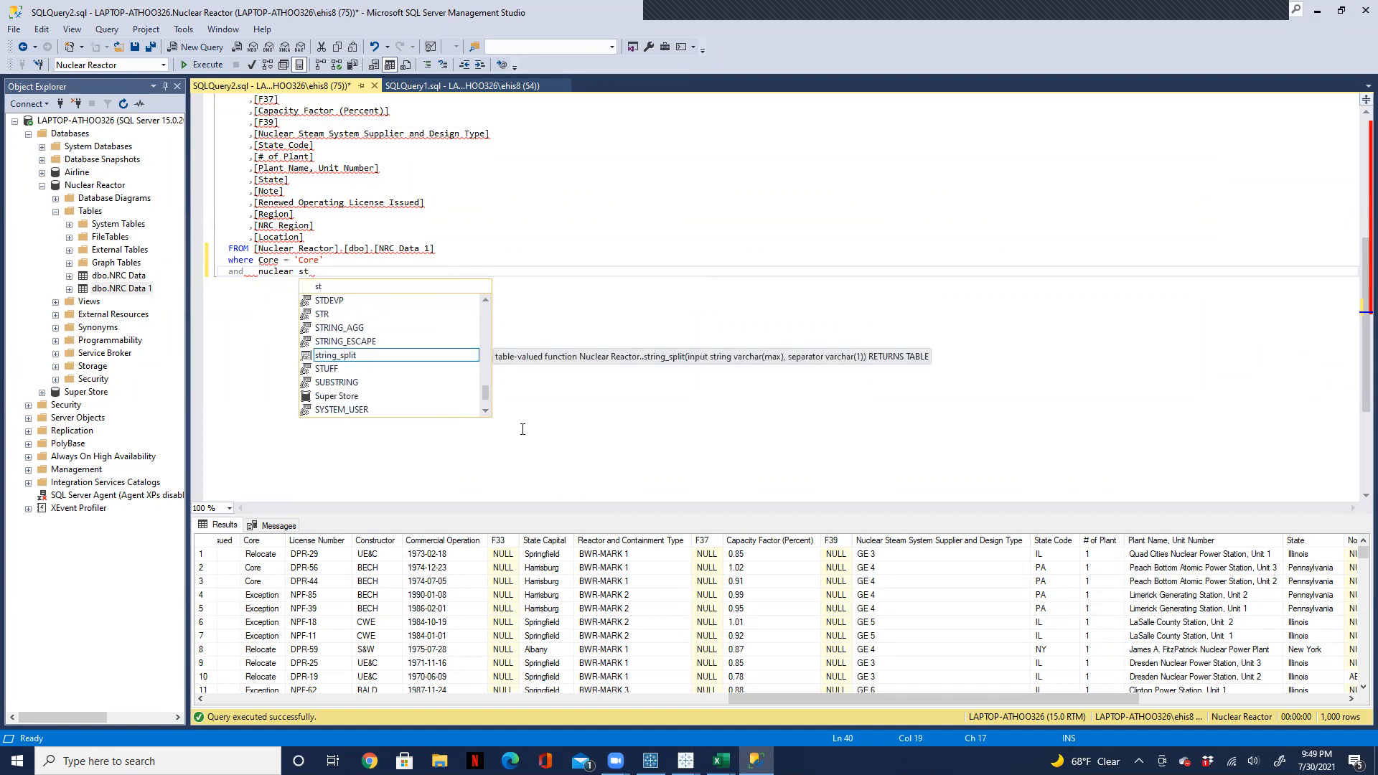
key(BackSpace)
key(BackSpace)
key(BackSpace)
key(BackSpace)
key(BackSpace)
key(BackSpace)
key(BackSpace)
key(BackSpace)
key(BackSpace)
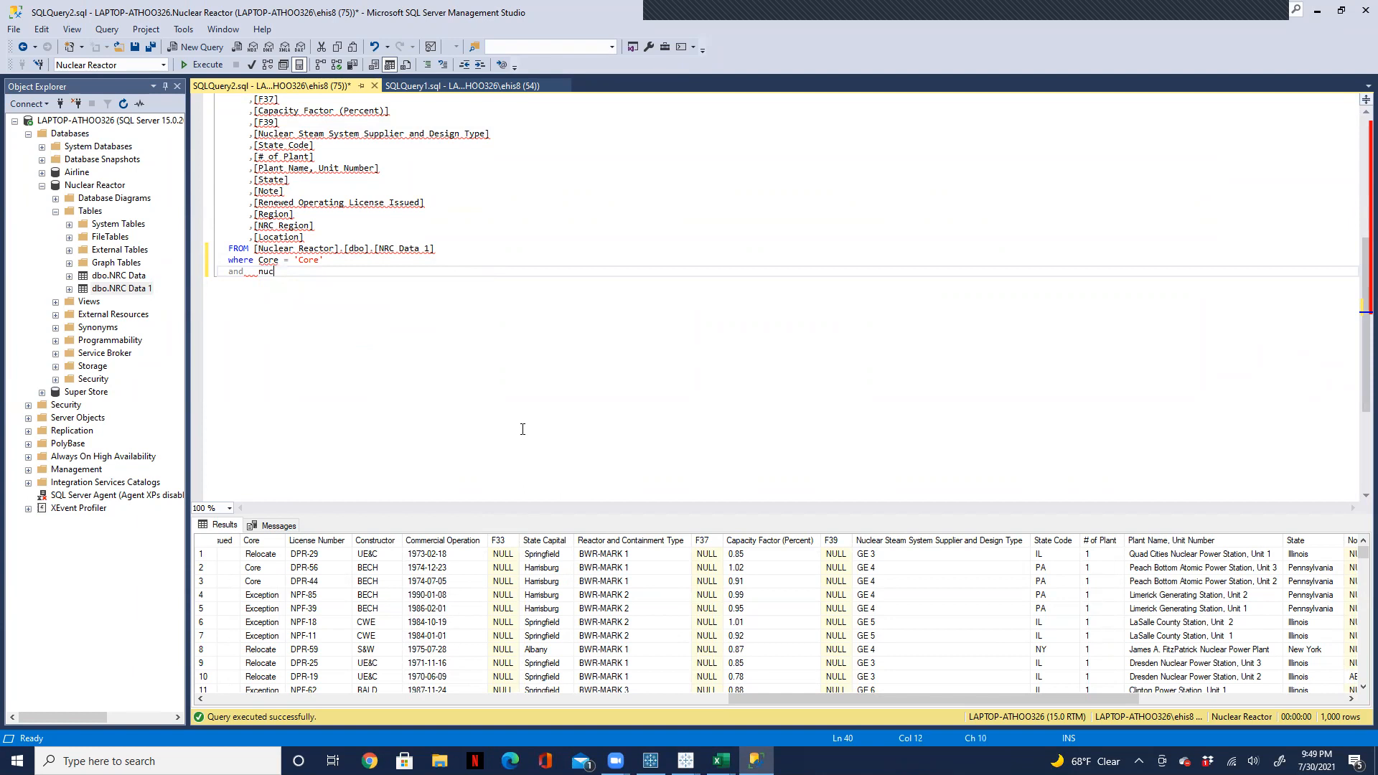
key(BackSpace)
text(Nu)
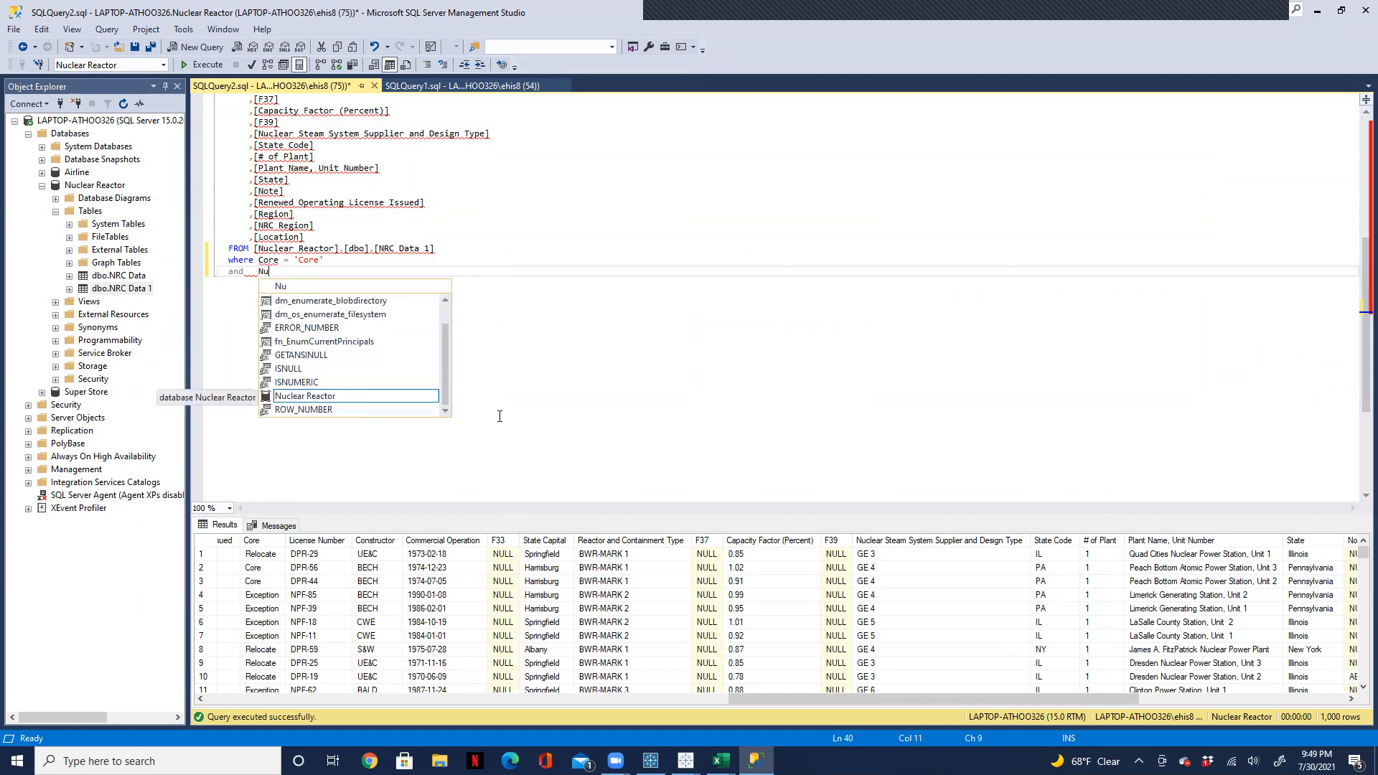
scroll(446, 359, up, 2)
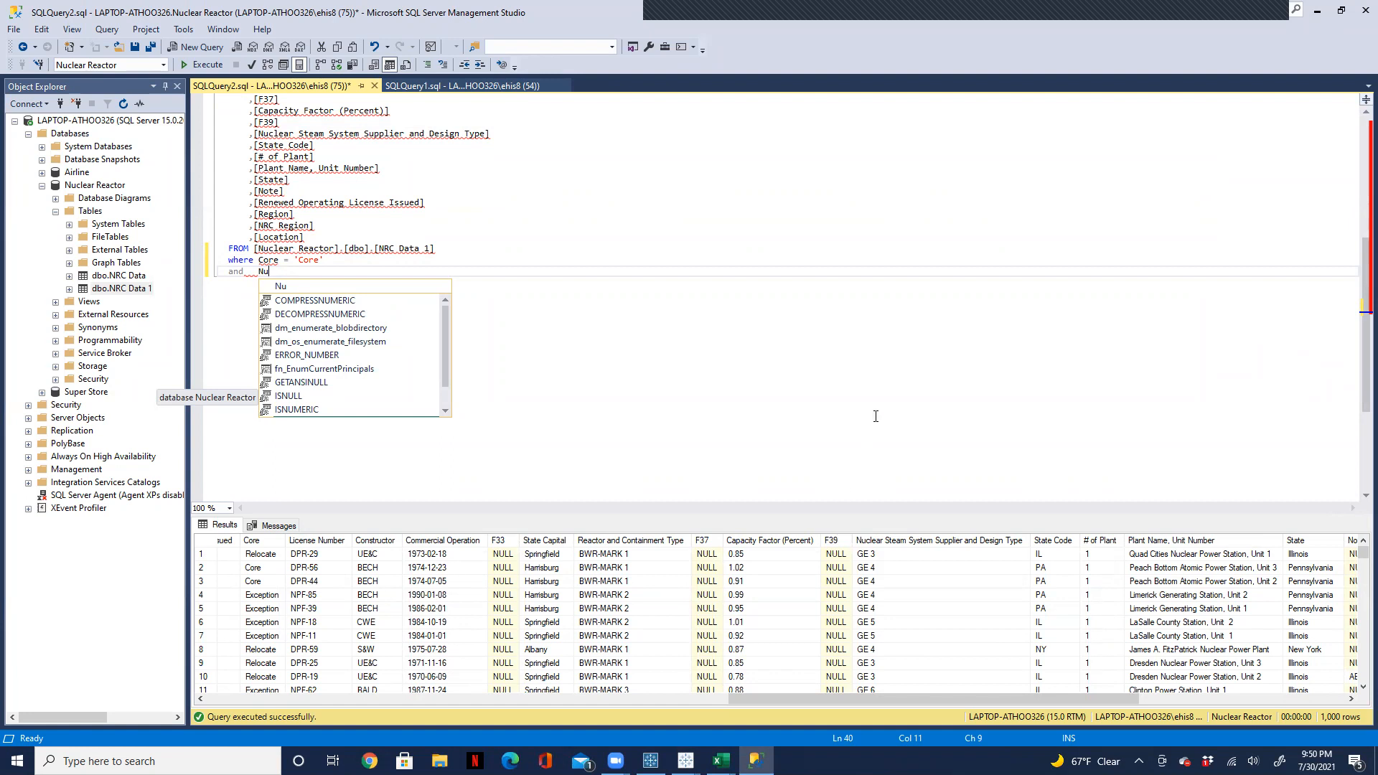
key(BackSpace)
key(BackSpace)
key(BackSpace)
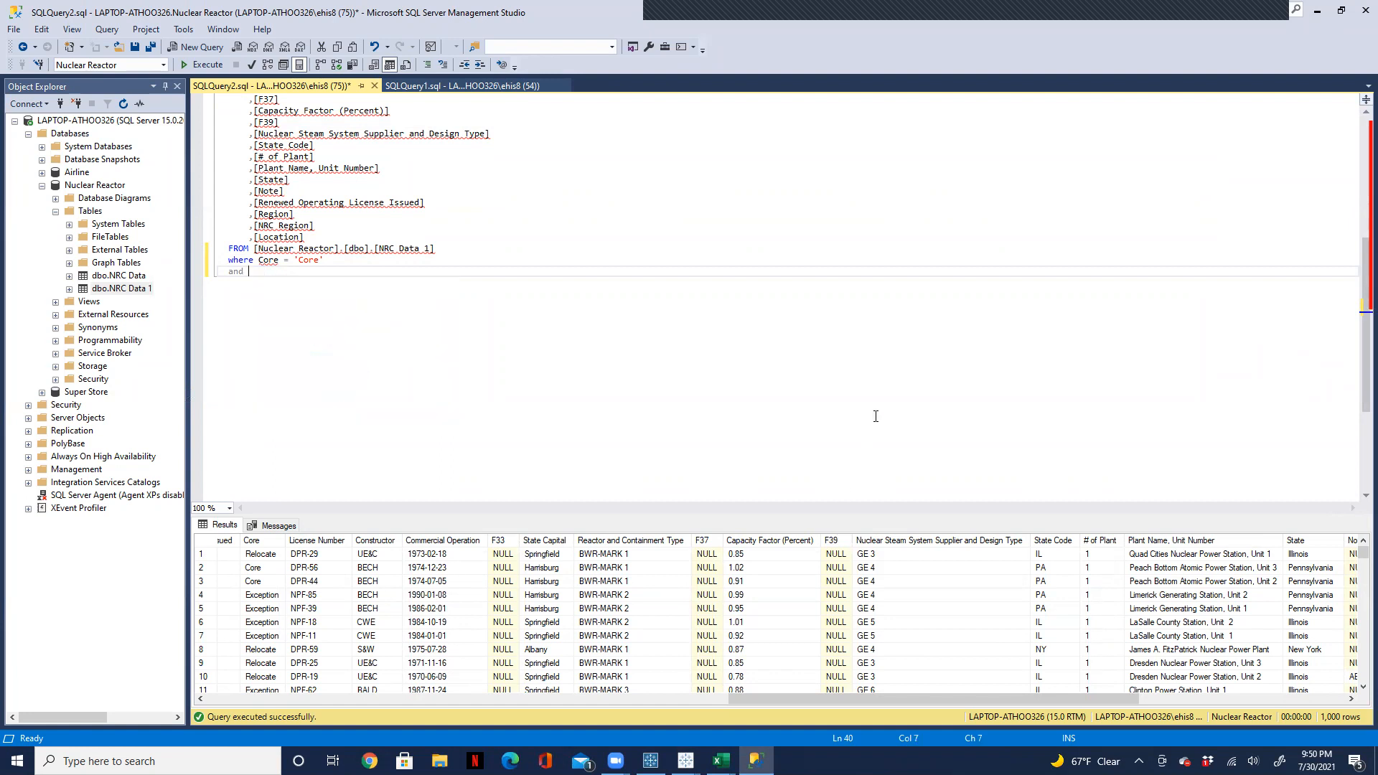
text(core)
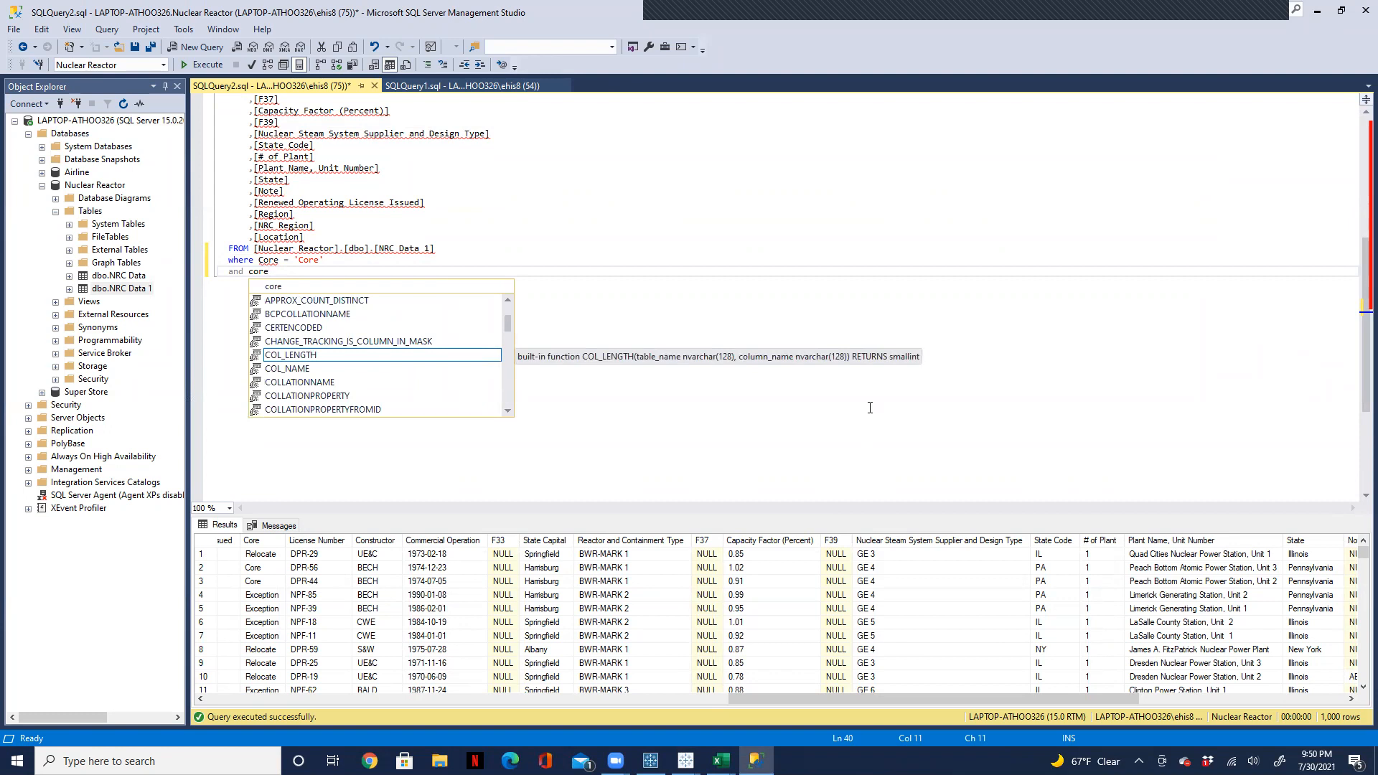
key(Escape)
key(BackSpace)
key(BackSpace)
key(BackSpace)
key(BackSpace)
key(BackSpace)
key(BackSpace)
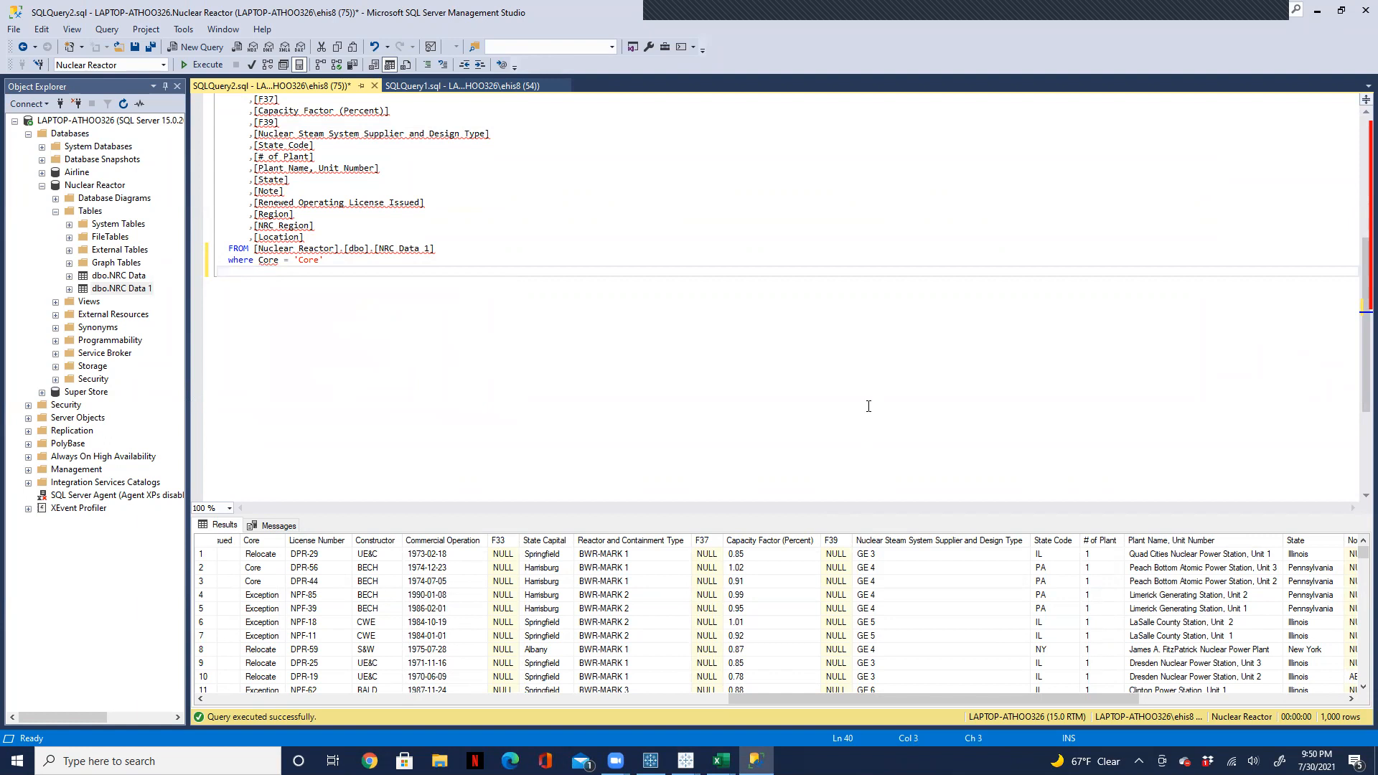
key(BackSpace)
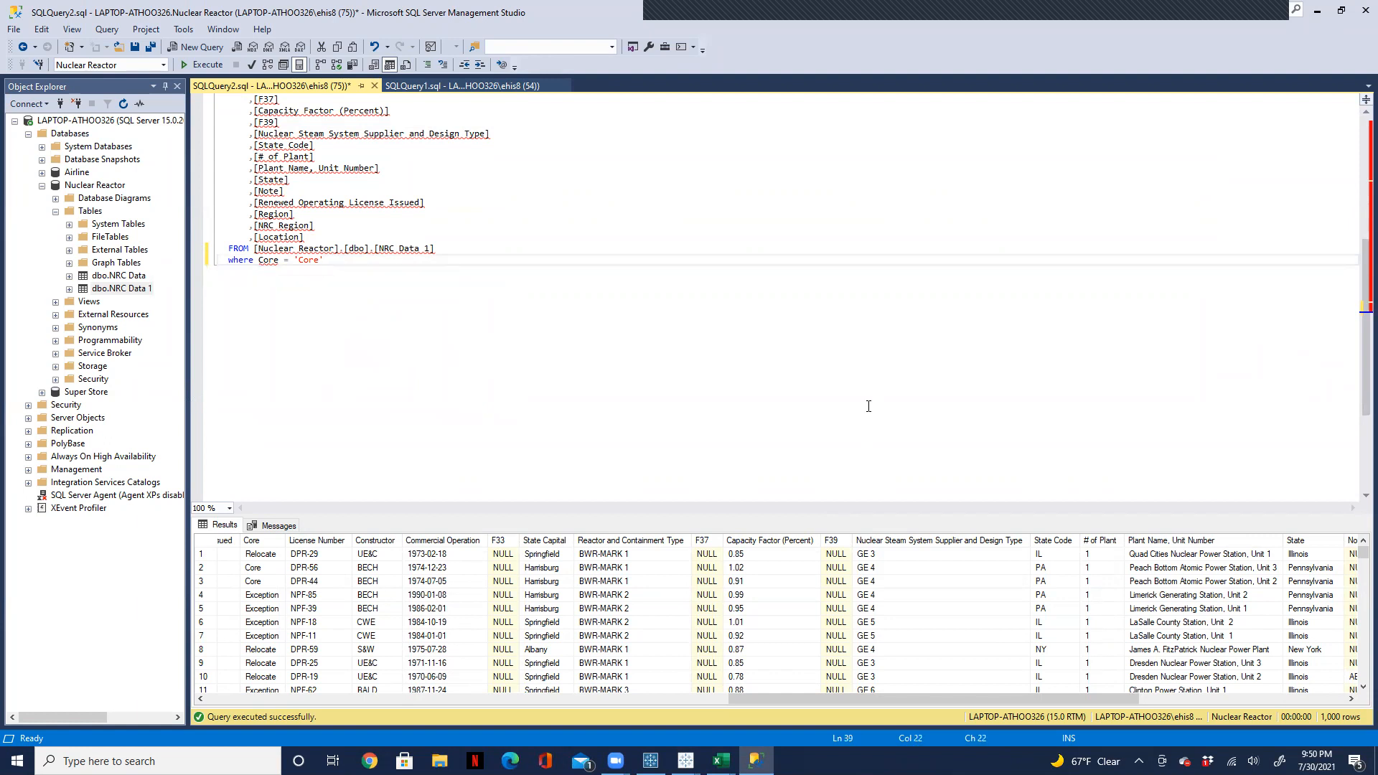
text(and c)
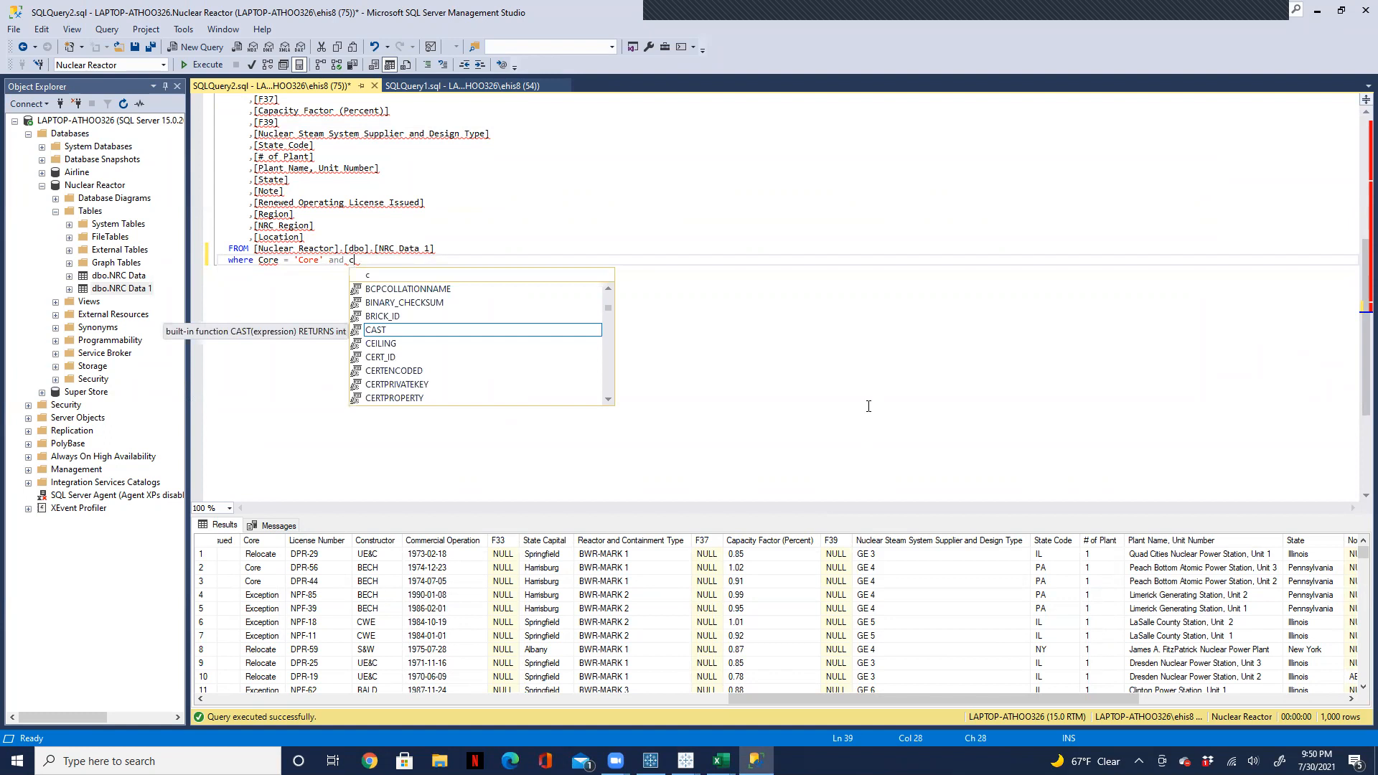
text(ore)
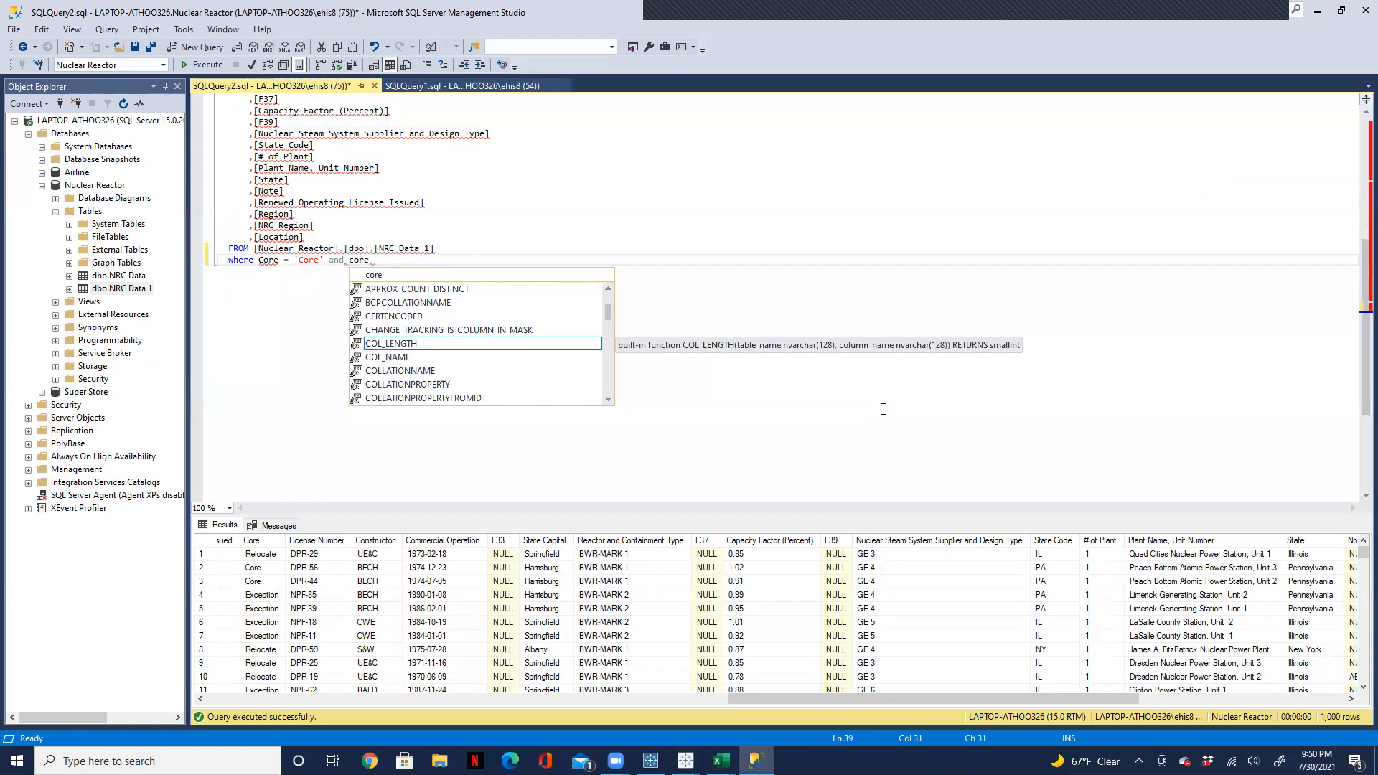
key(BackSpace)
key(BackSpace)
key(BackSpace)
key(BackSpace)
key(BackSpace)
key(BackSpace)
key(BackSpace)
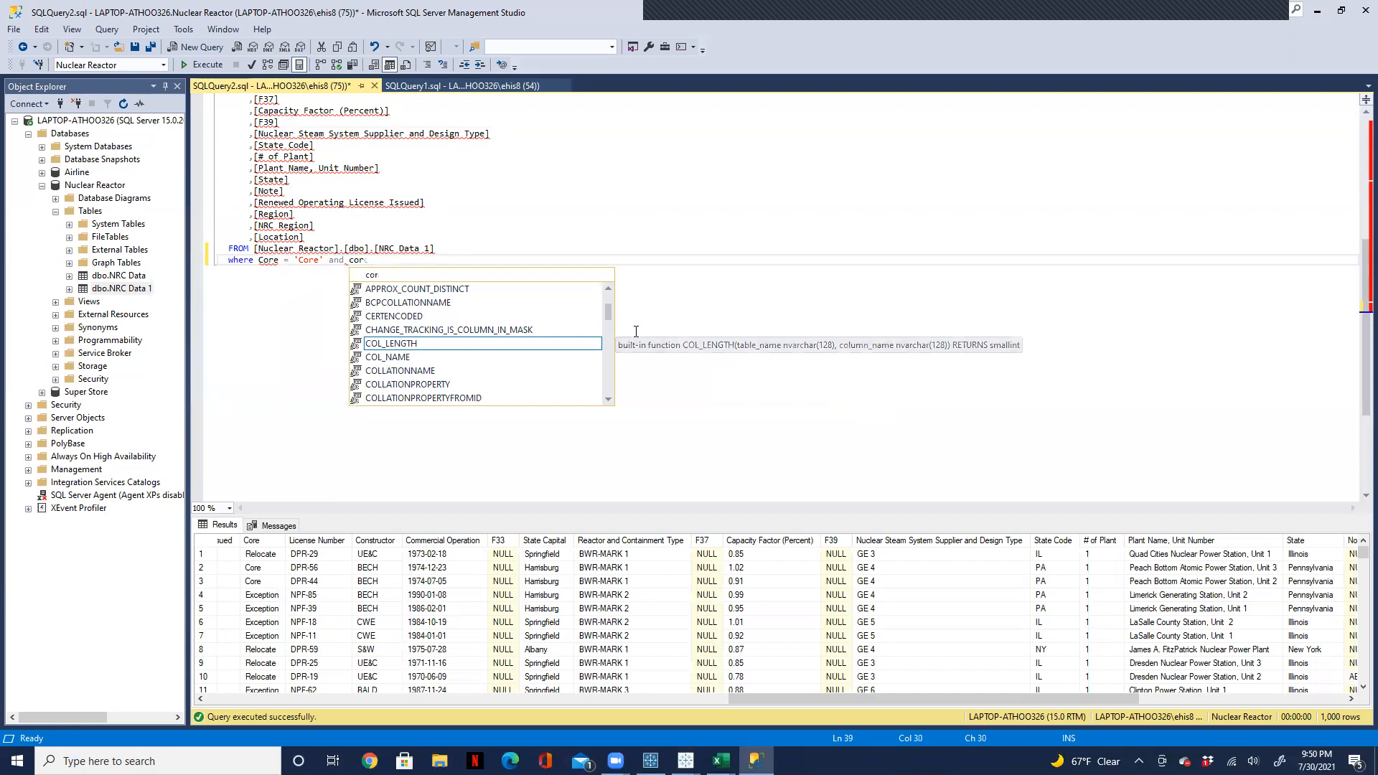
text(or co)
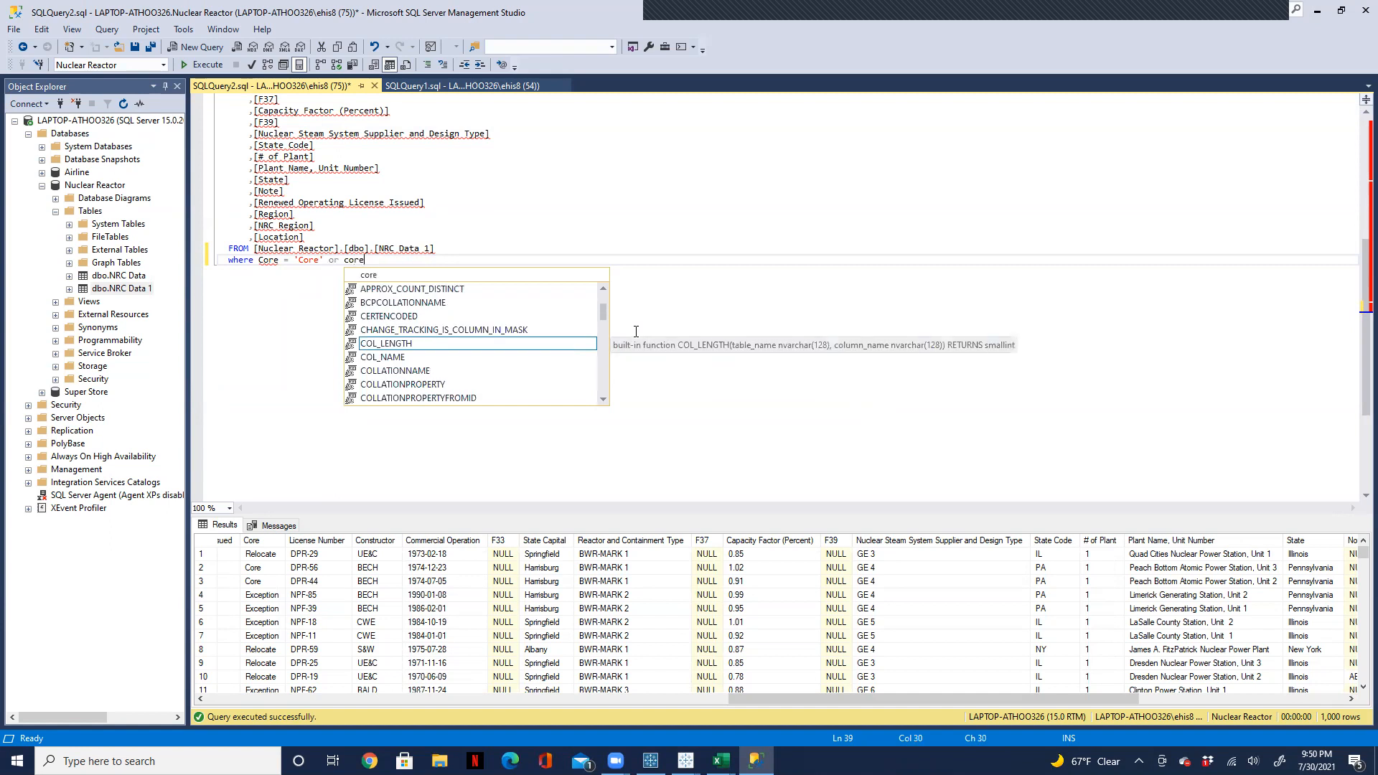
key(BackSpace)
key(BackSpace)
key(BackSpace)
key(BackSpace)
key(BackSpace)
key(BackSpace)
key(BackSpace)
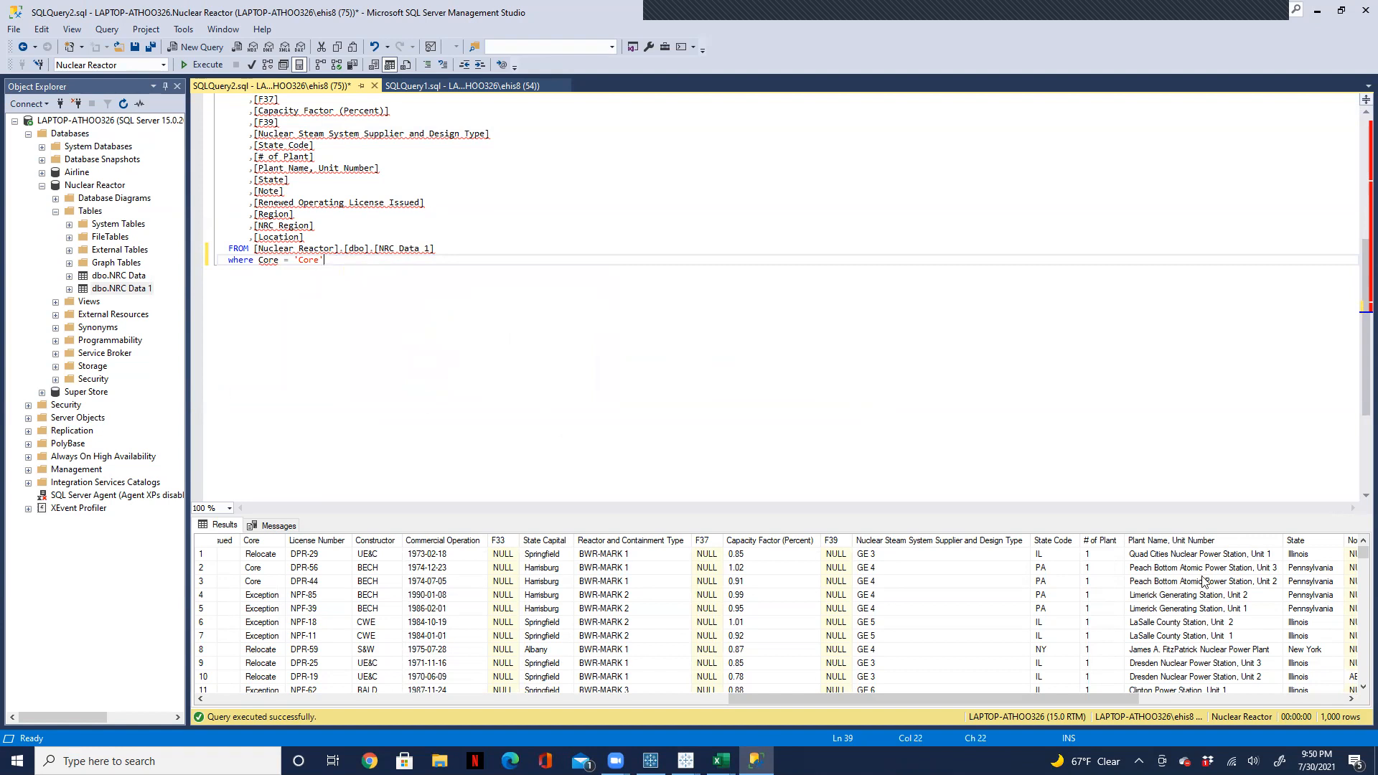
Step: Select the whole query from SELECT through the where clause, and switch to the empty Book2 workbook in Tableau Desktop
mouse_move(1358, 391)
mouse_down()
mouse_move(1358, 264)
mouse_move(1357, 397)
mouse_up()
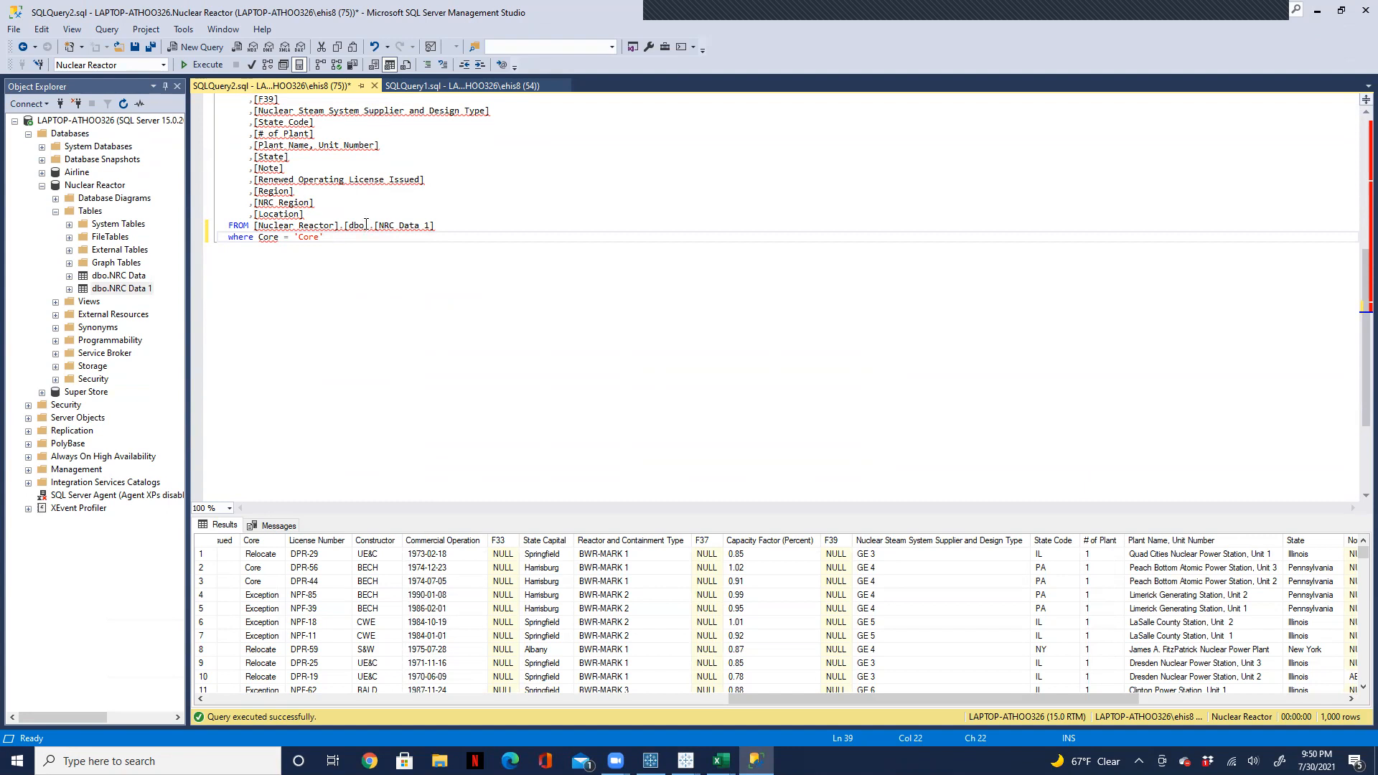
drag(340, 250, 217, 111)
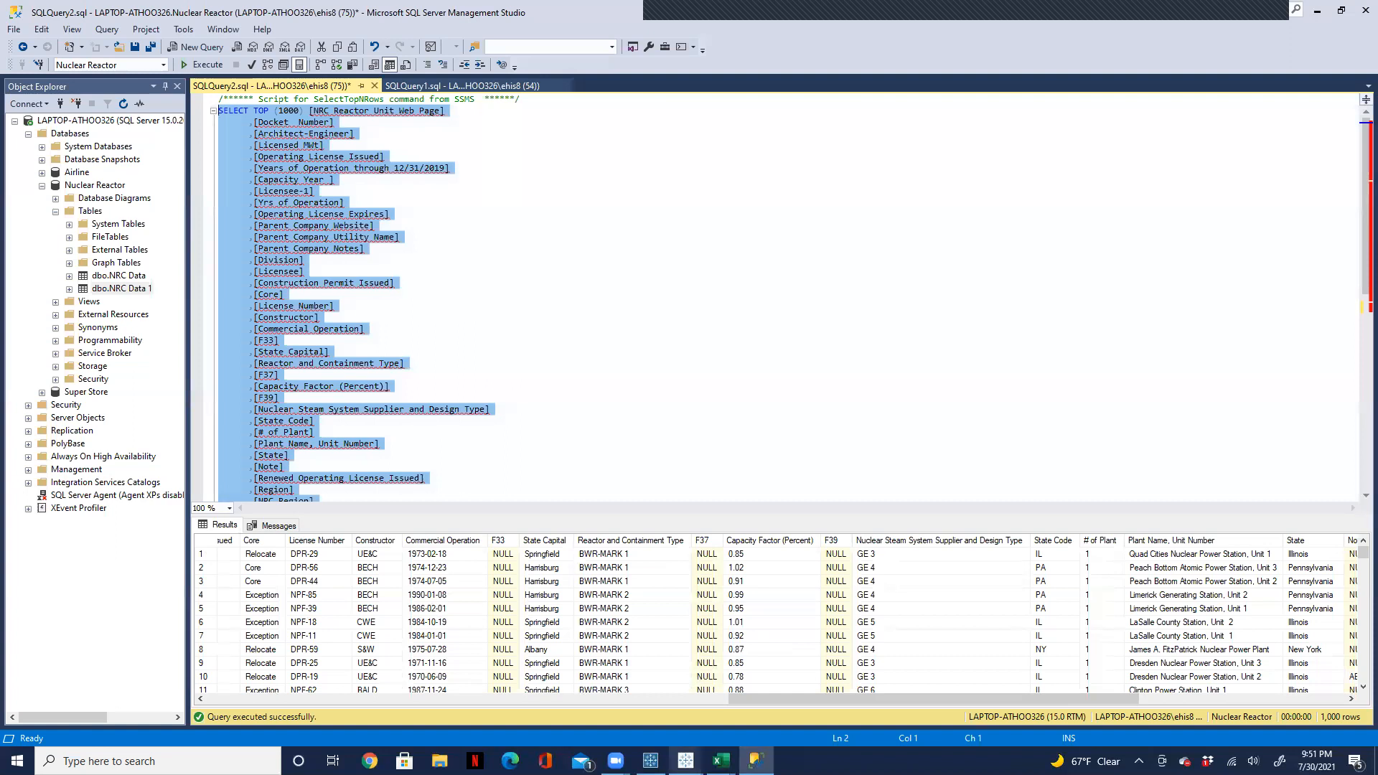
click(686, 760)
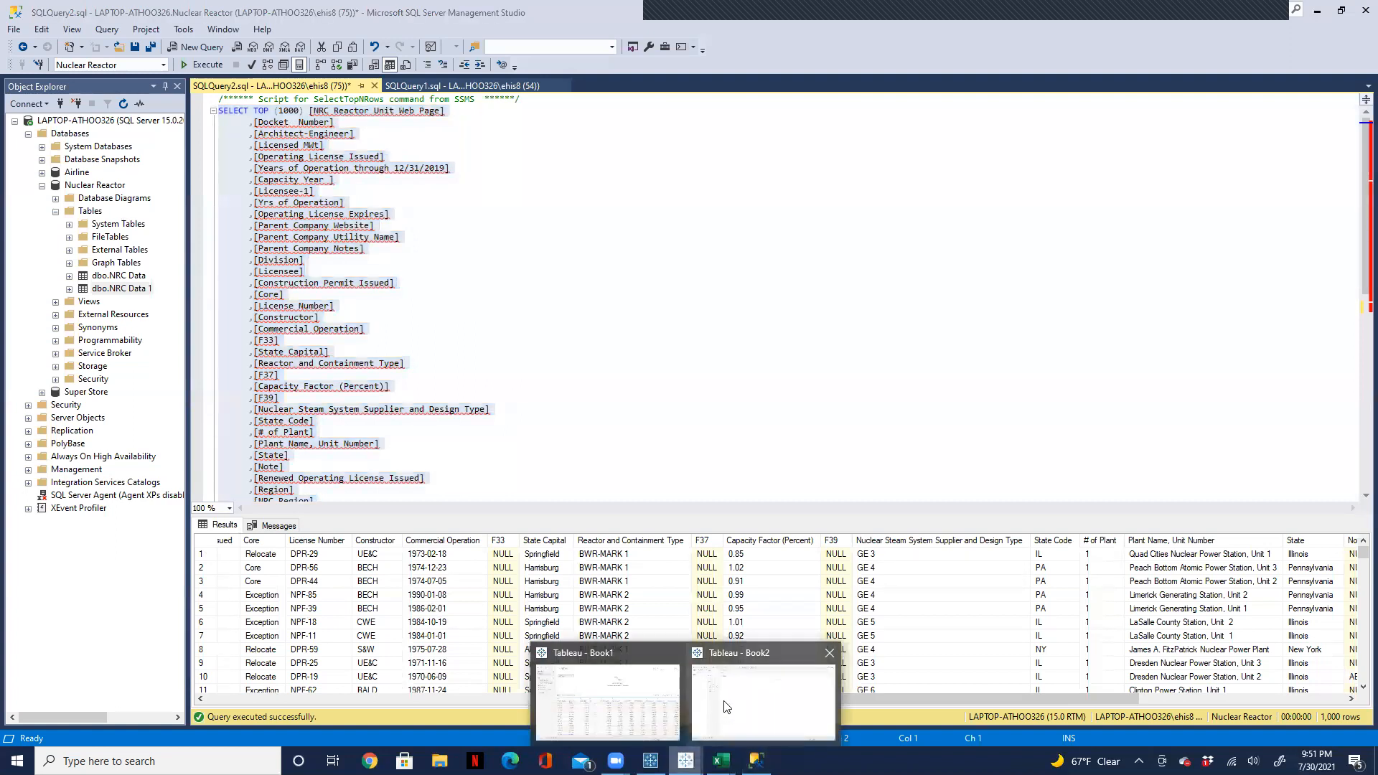
click(720, 699)
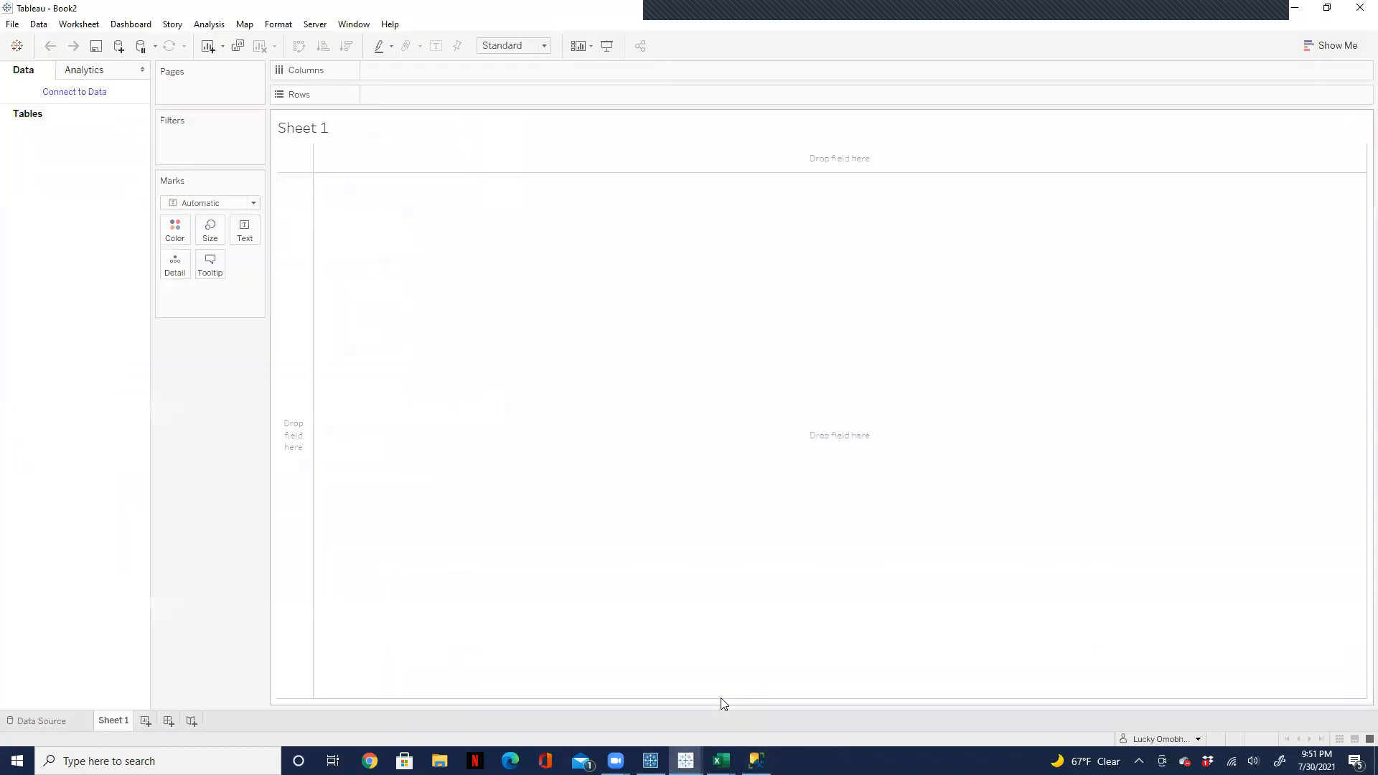
Step: Connect the workbook to Microsoft SQL Server LAPTOP-ATHOO326 using Windows Authentication, and select the Nuclear Reactor database
click(39, 721)
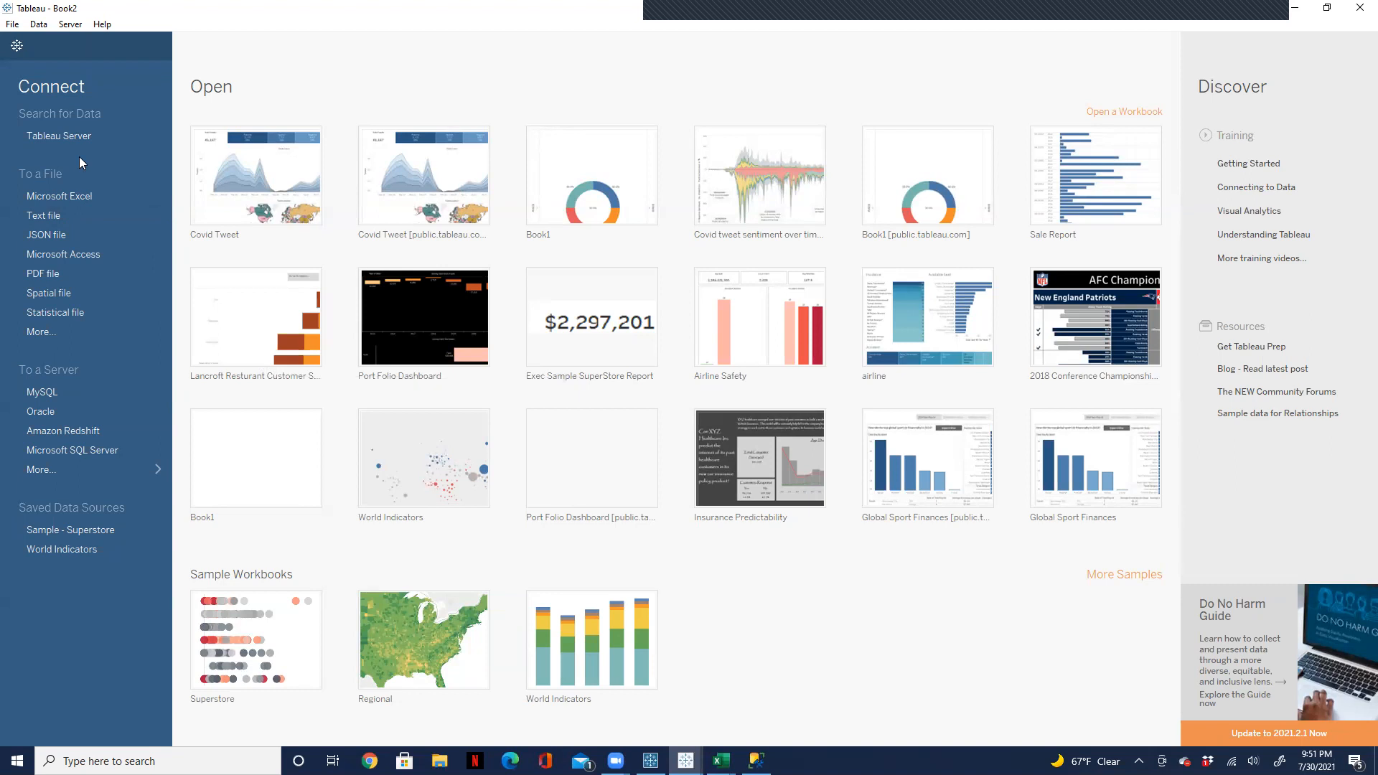
click(82, 454)
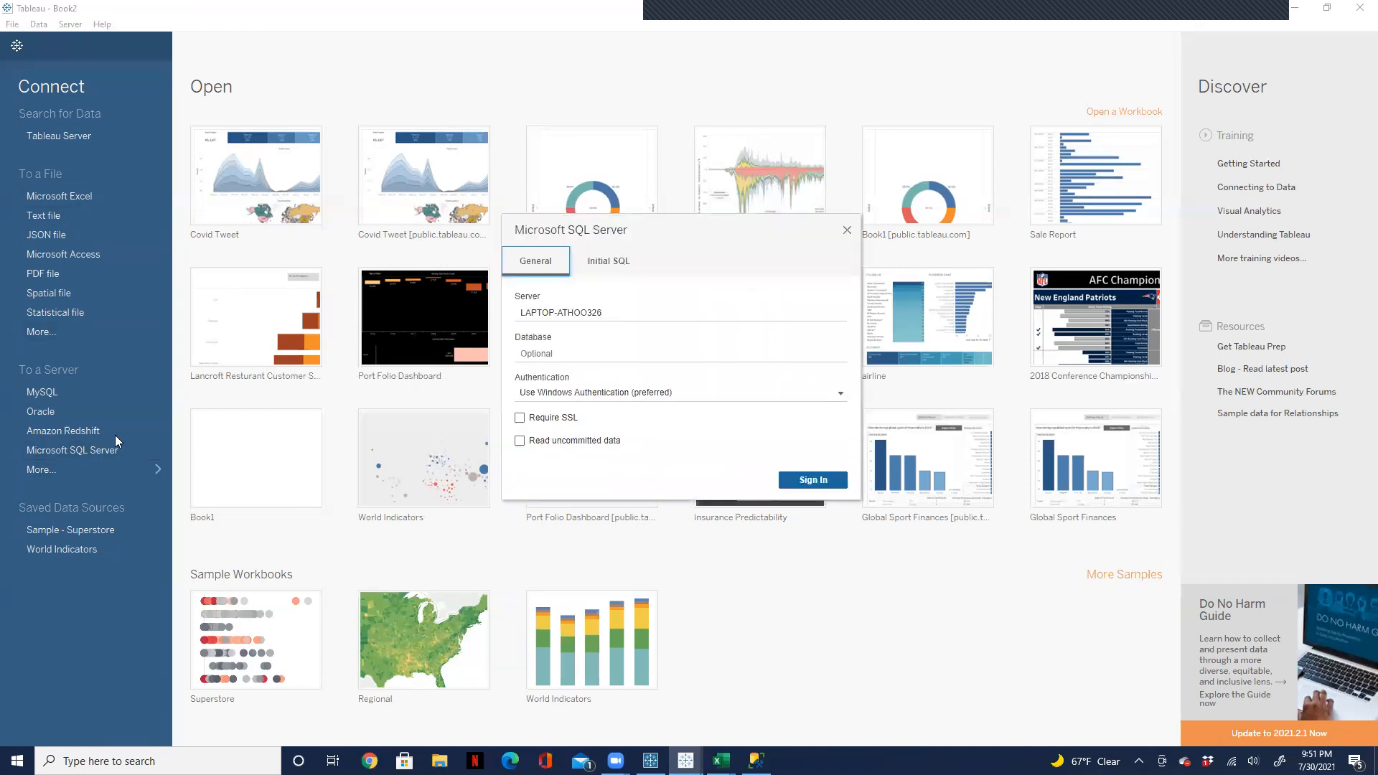
click(821, 488)
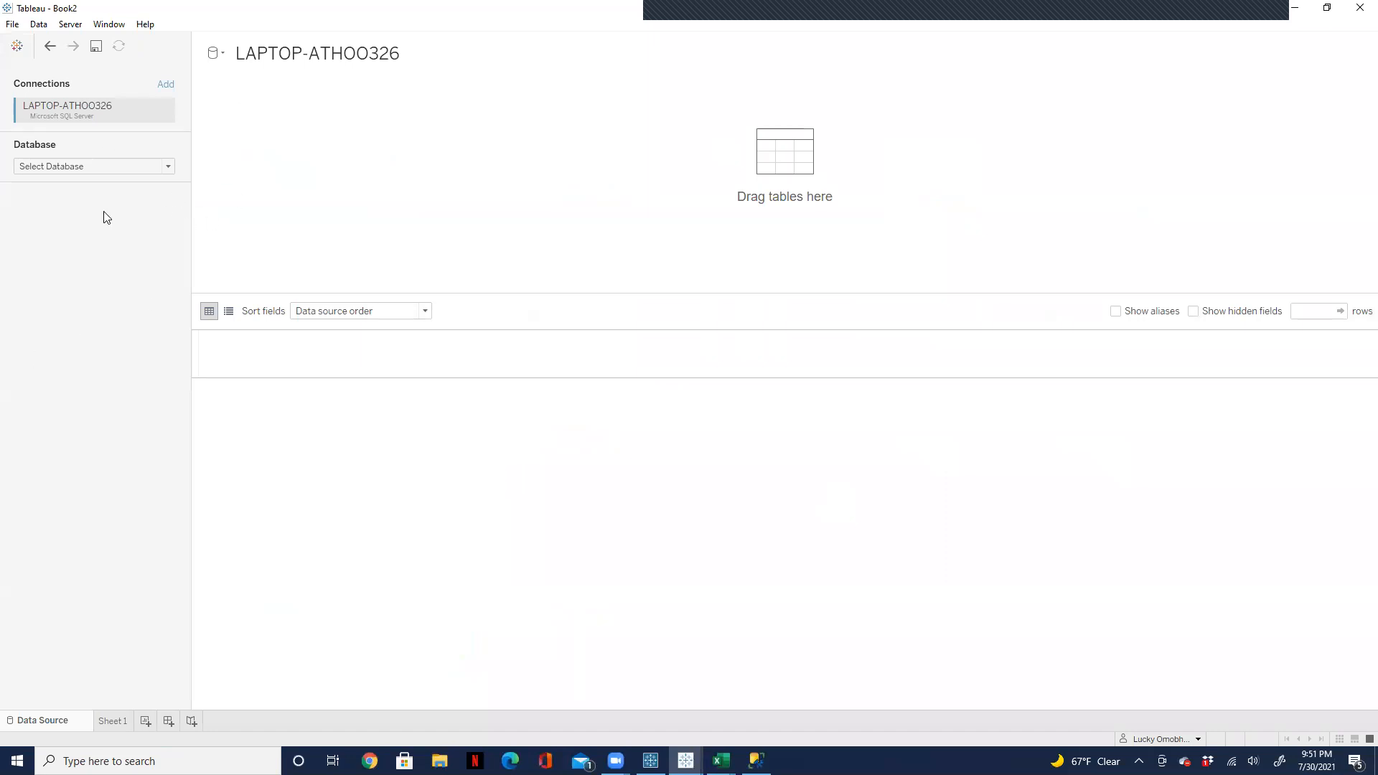
click(169, 167)
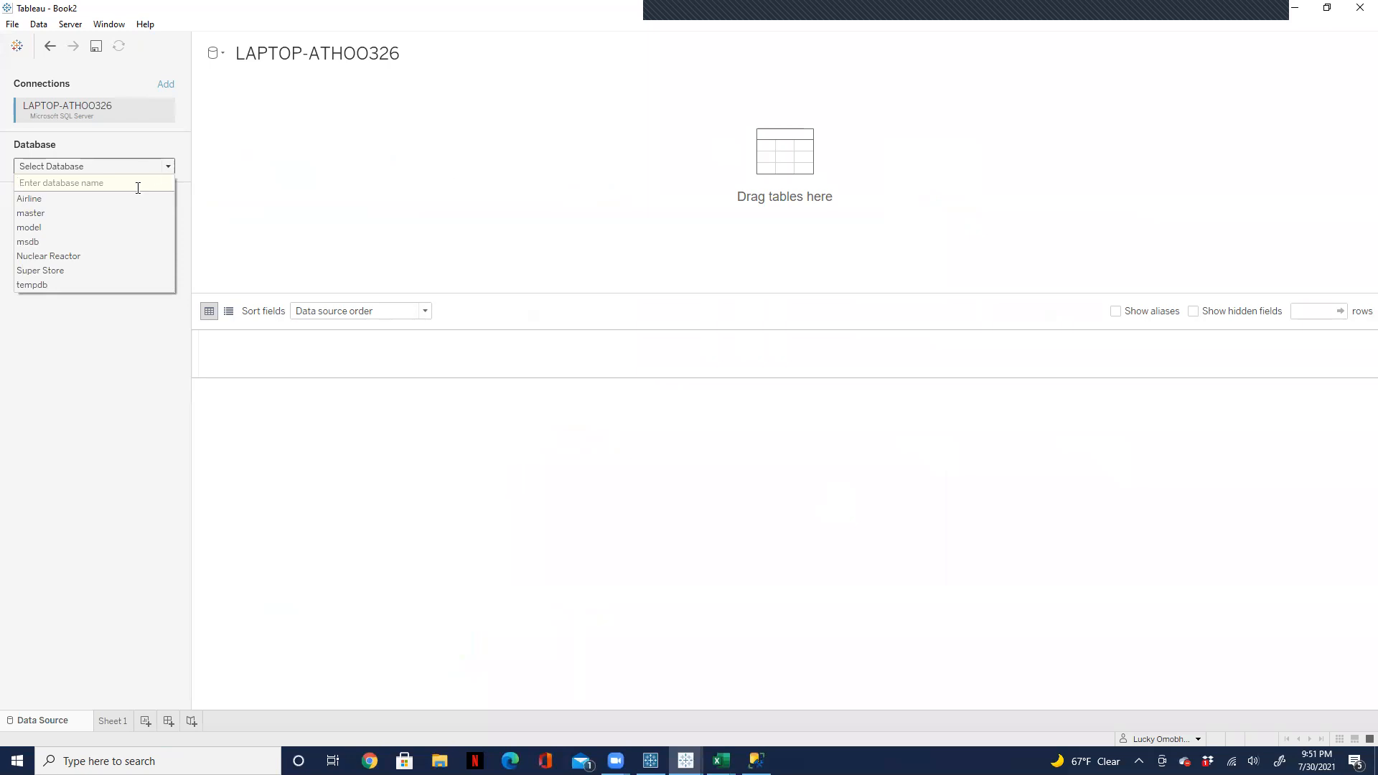
click(65, 257)
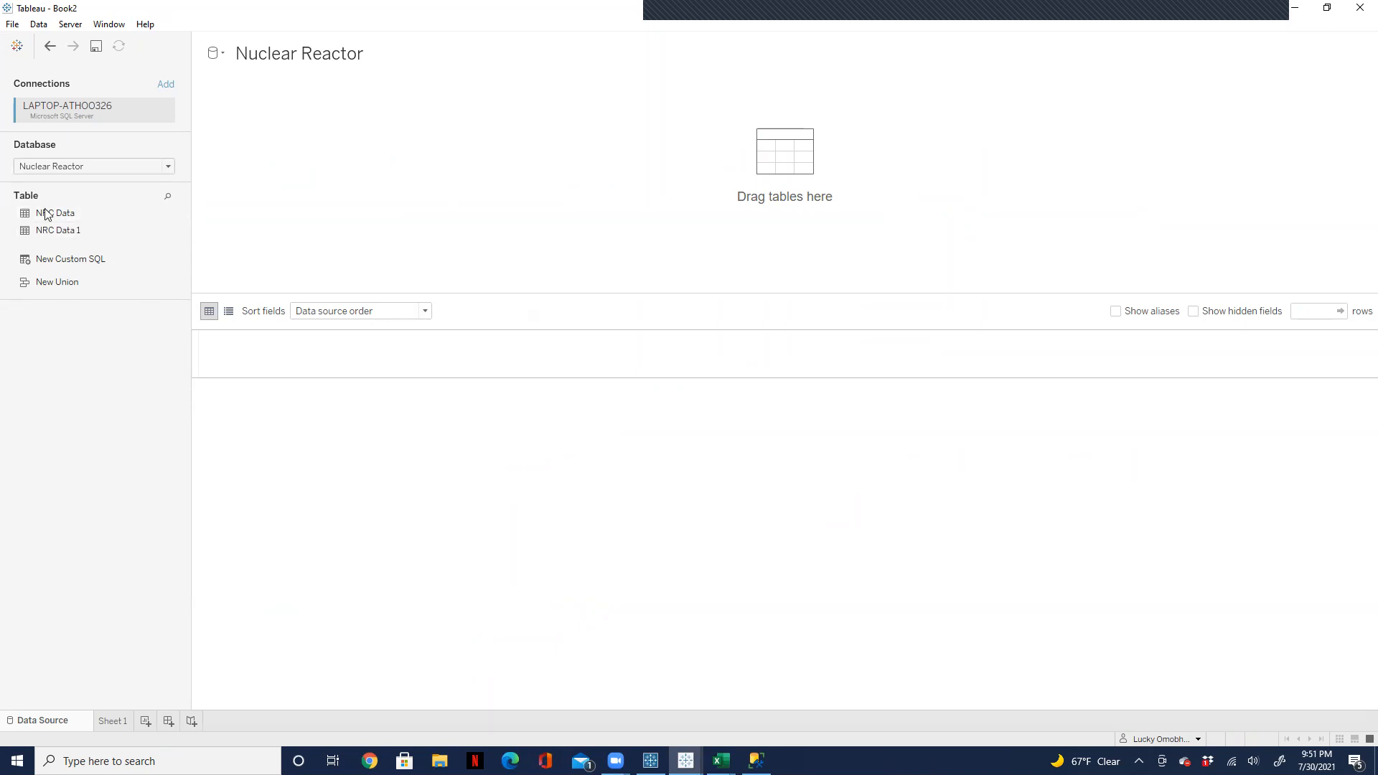
click(567, 50)
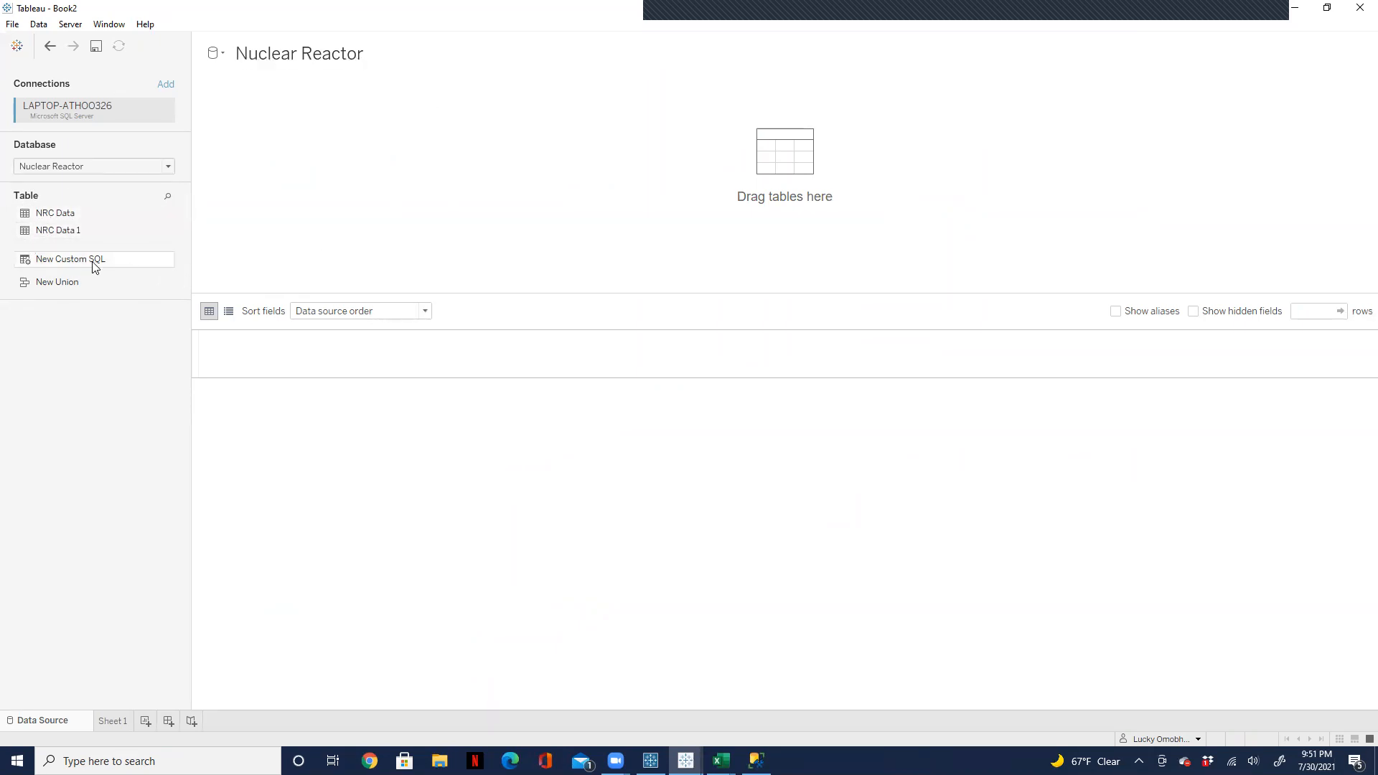
Step: Add a custom SQL query to the data source using the copied NRC Data 1 query, and update the data preview
drag(73, 266, 313, 123)
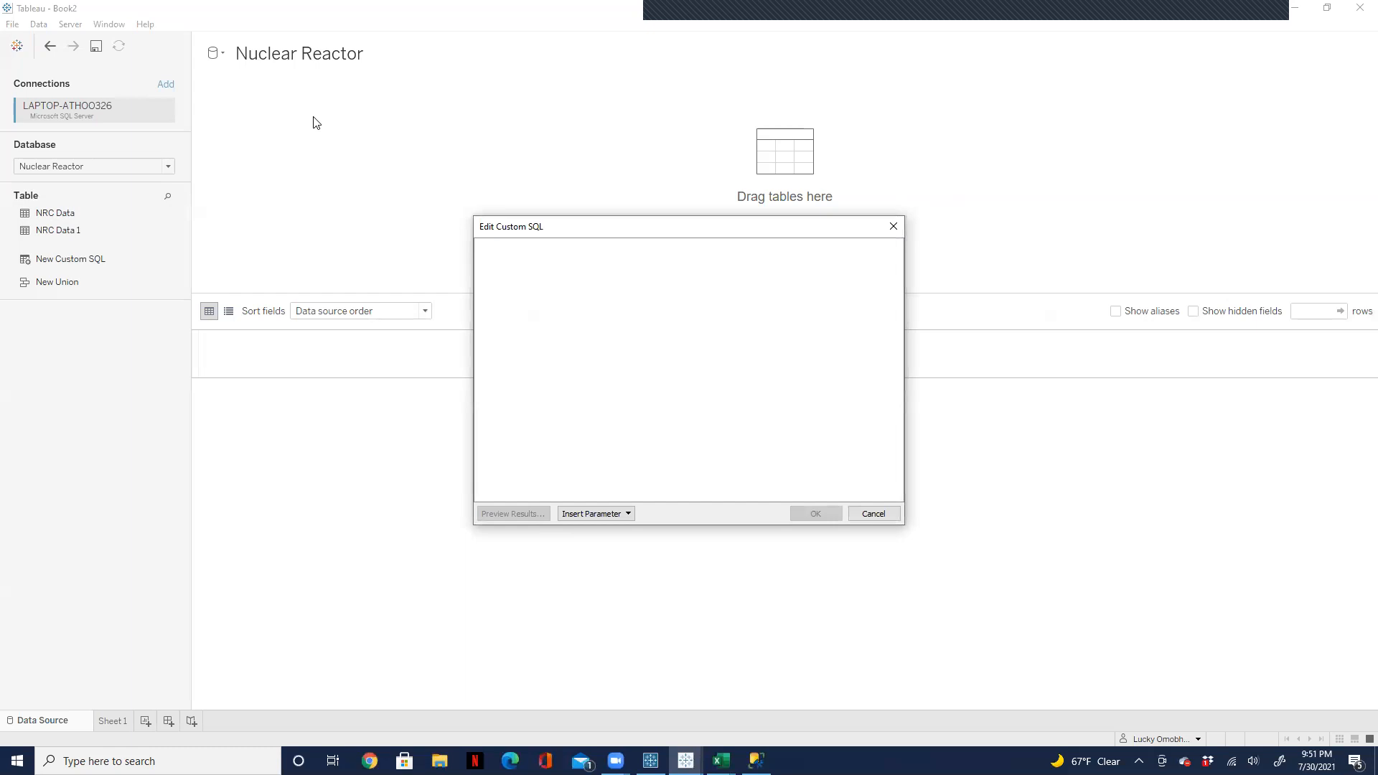
key(ctrl+v)
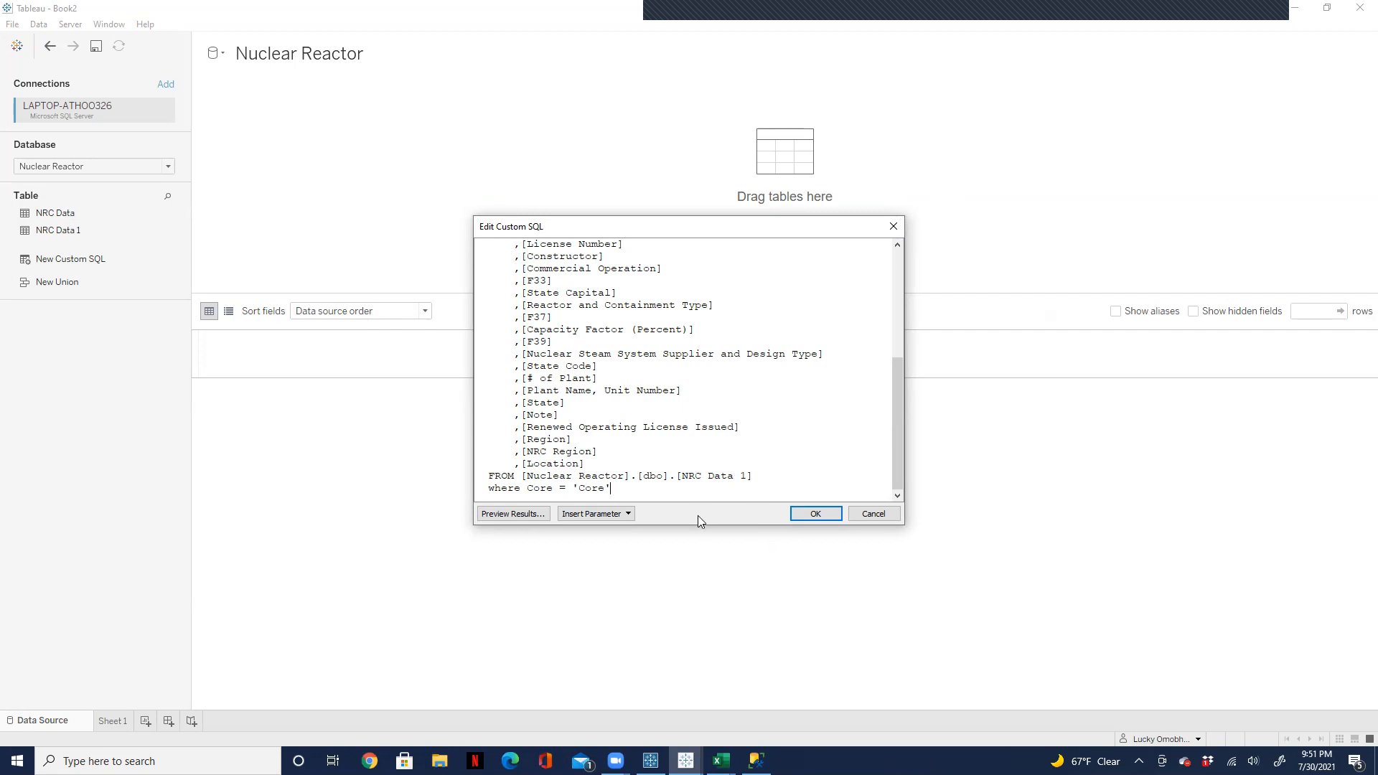
click(825, 515)
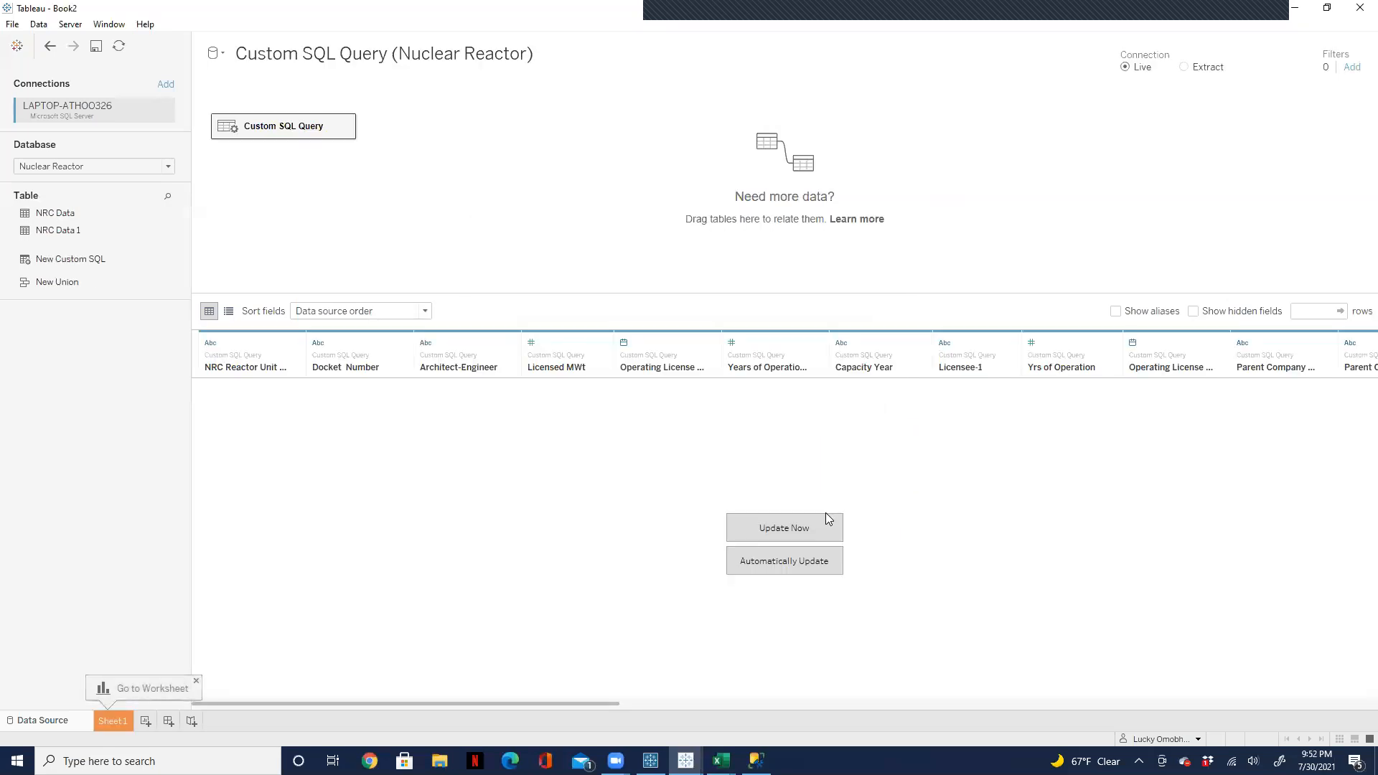
click(785, 533)
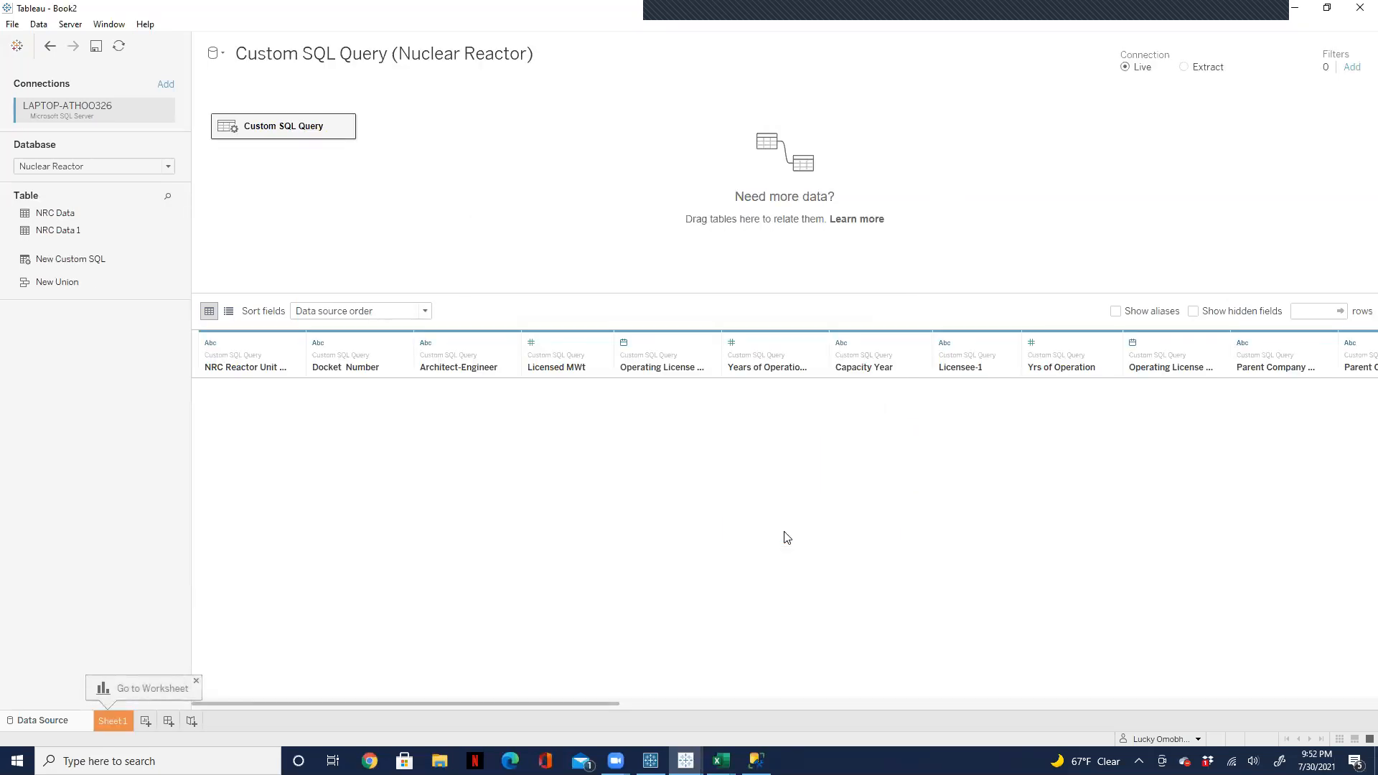
Step: Place the Core field on Rows in Sheet 1
click(120, 722)
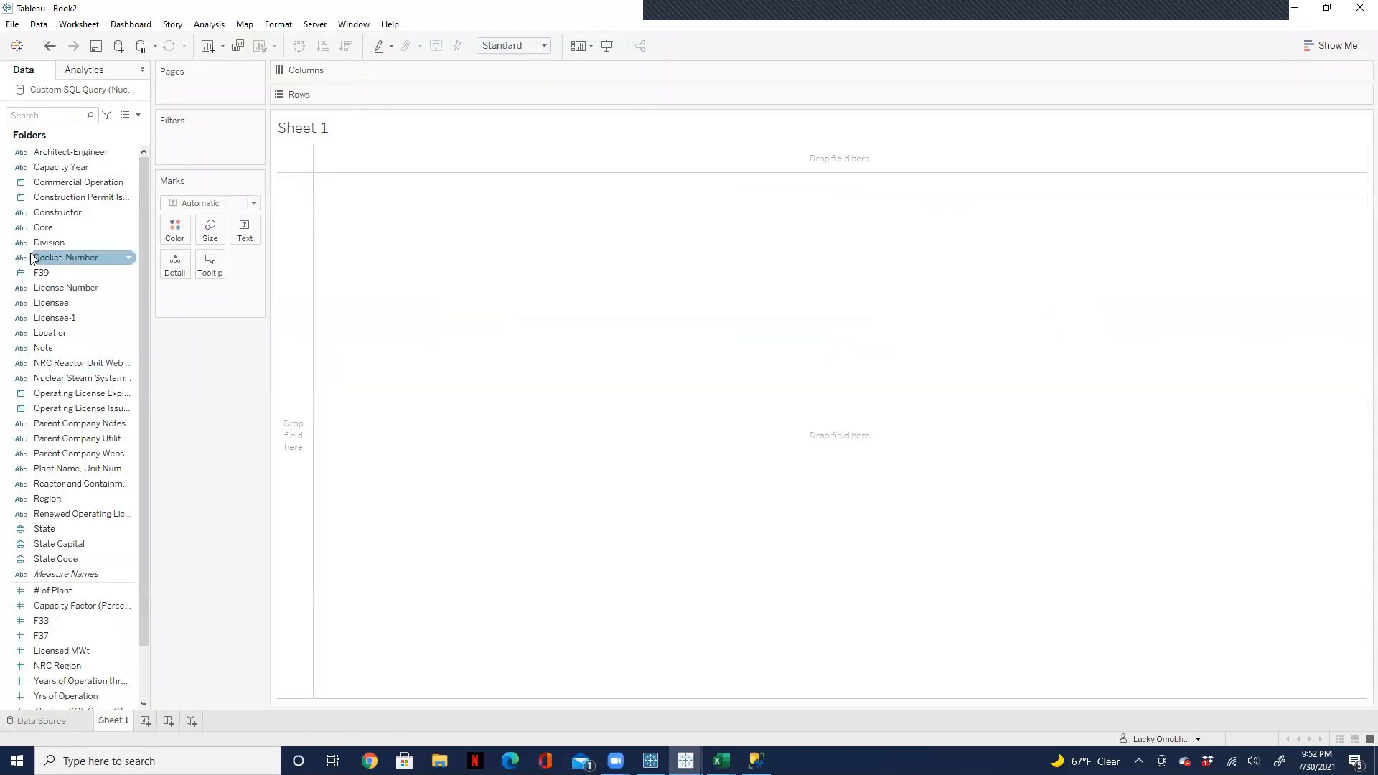
click(39, 228)
drag(39, 231, 388, 96)
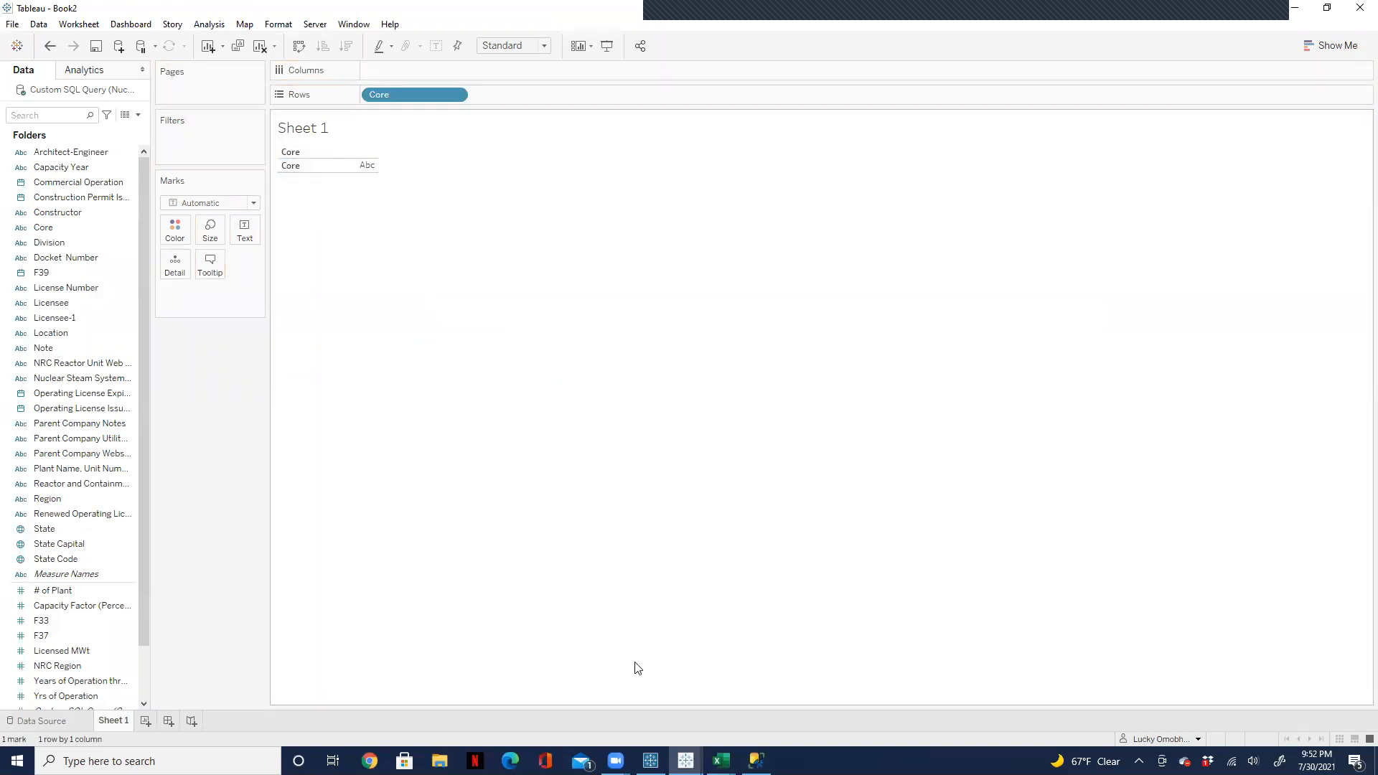
Step: Switch to SQL Server Management Studio and replace the where clause below the query's FROM line with innerjoin
click(757, 762)
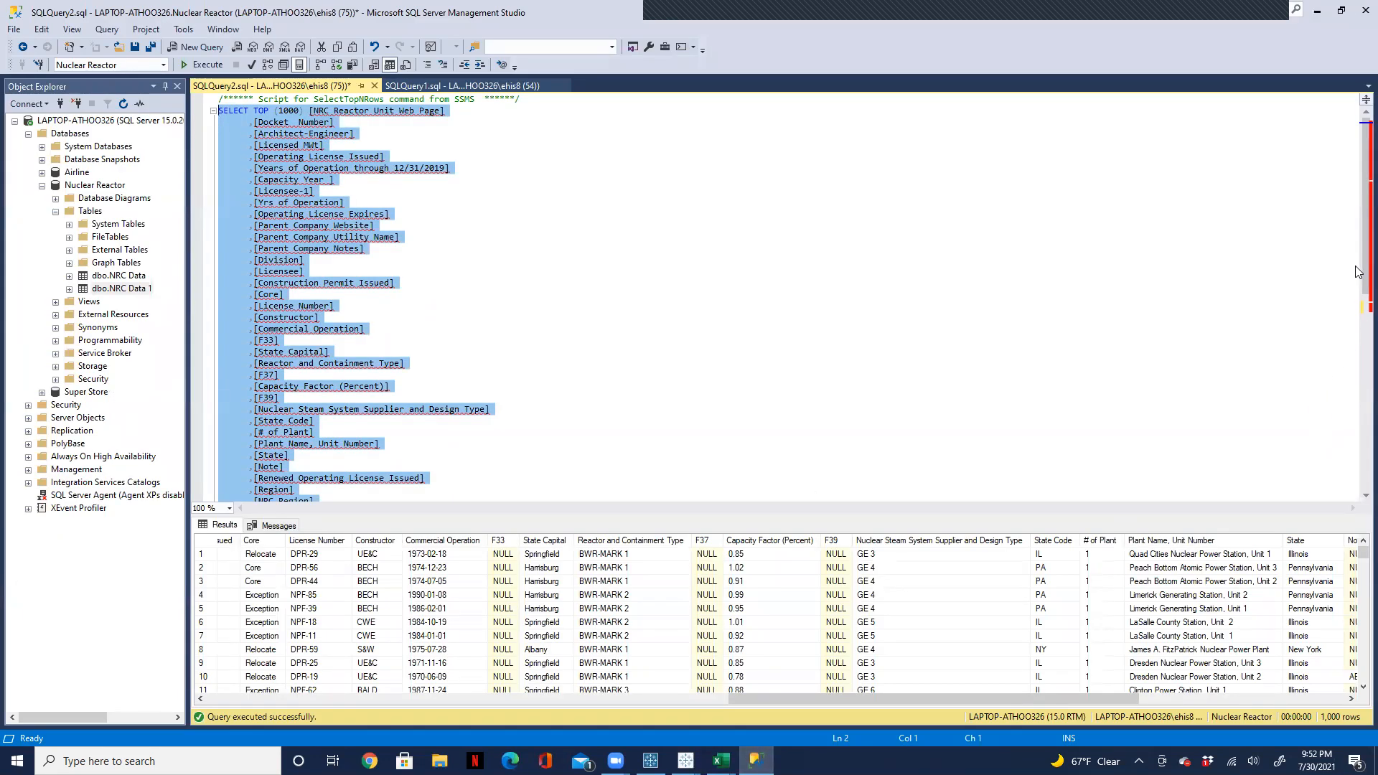
drag(1358, 307, 1356, 362)
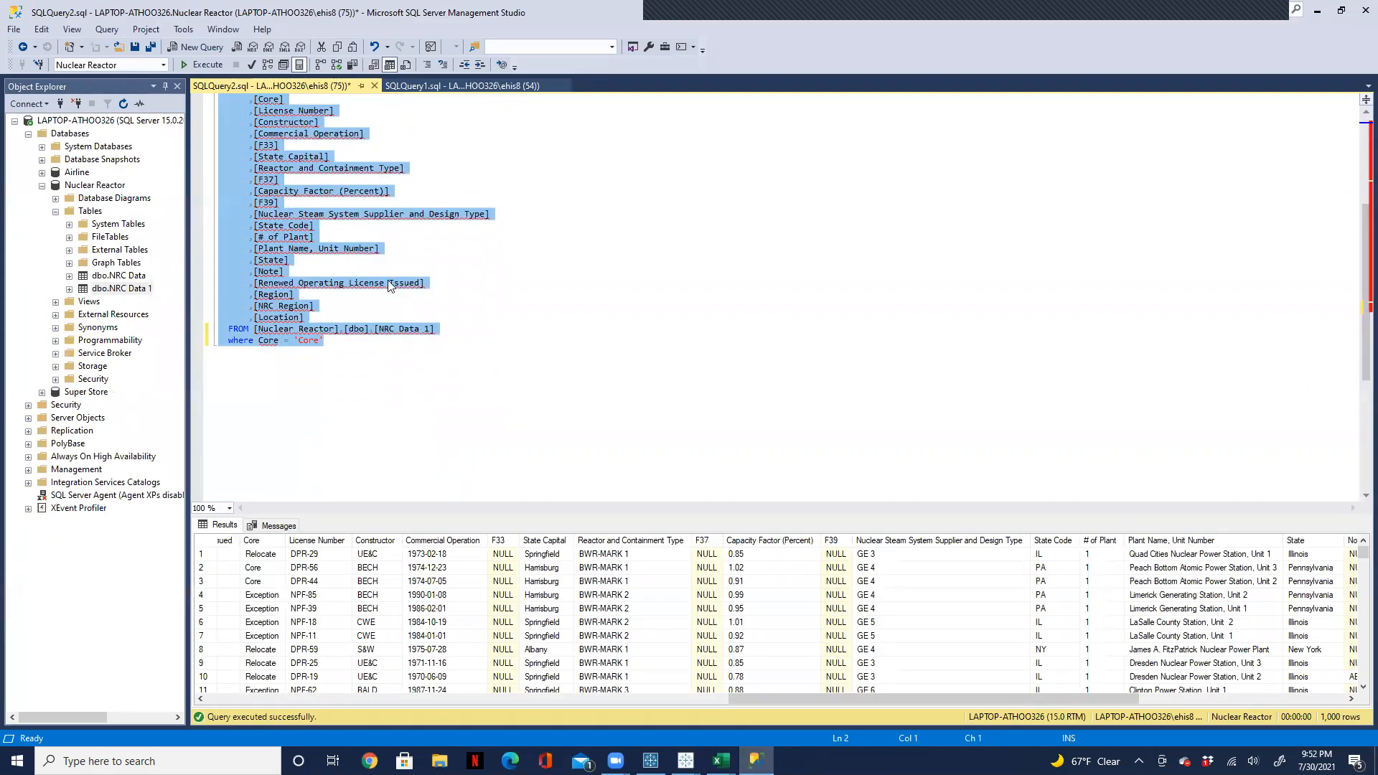
drag(325, 341, 234, 341)
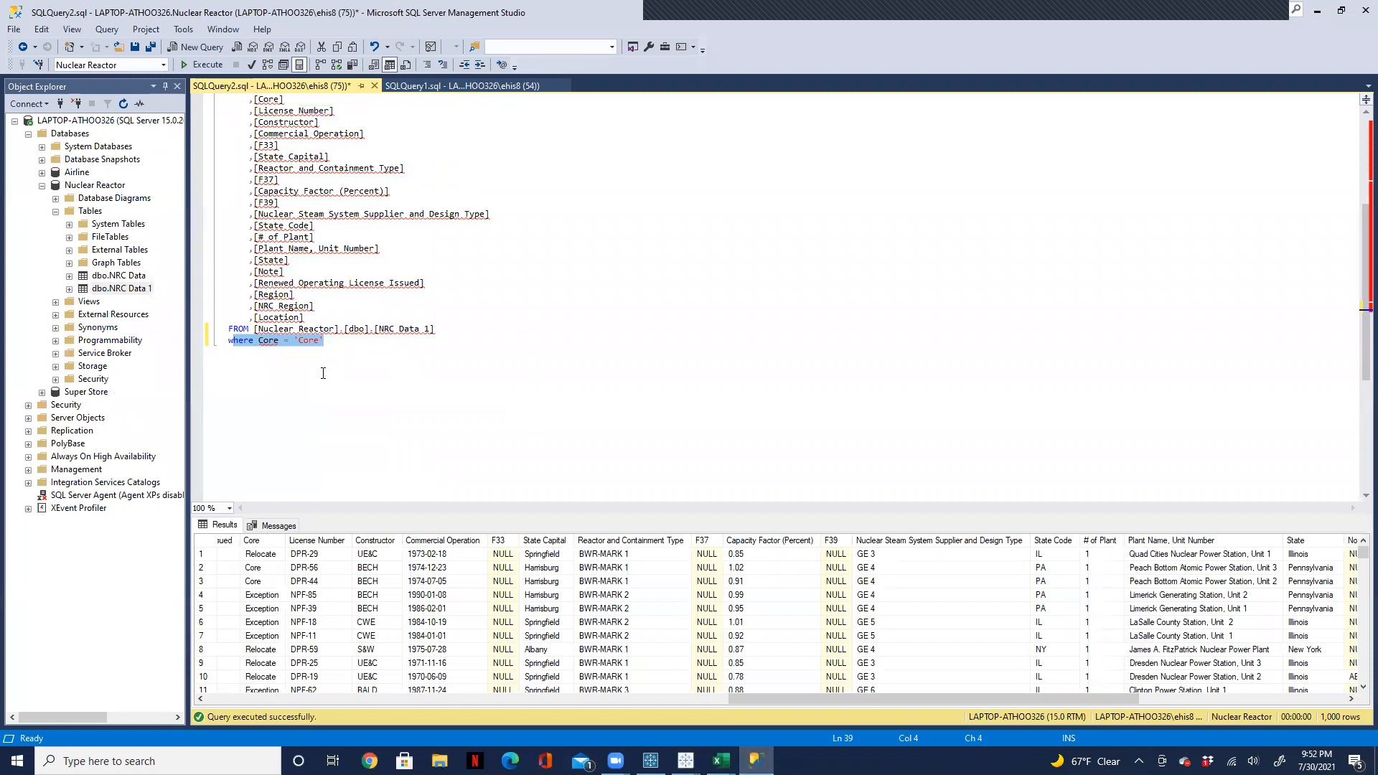
click(371, 351)
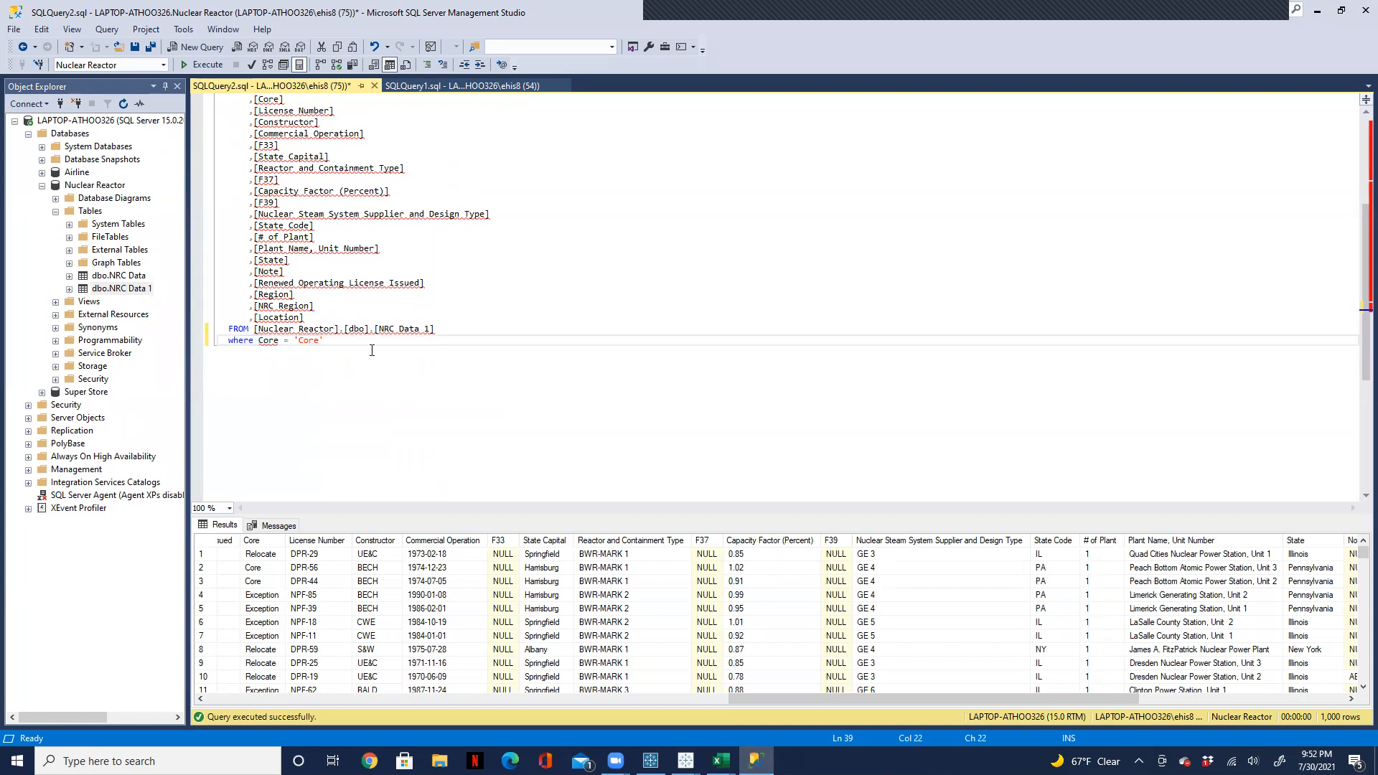
key(BackSpace)
key(BackSpace)
key(BackSpace)
key(BackSpace)
key(BackSpace)
key(BackSpace)
key(BackSpace)
key(BackSpace)
key(BackSpace)
key(BackSpace)
key(BackSpace)
key(BackSpace)
key(BackSpace)
key(BackSpace)
text(inn)
text(erjoin)
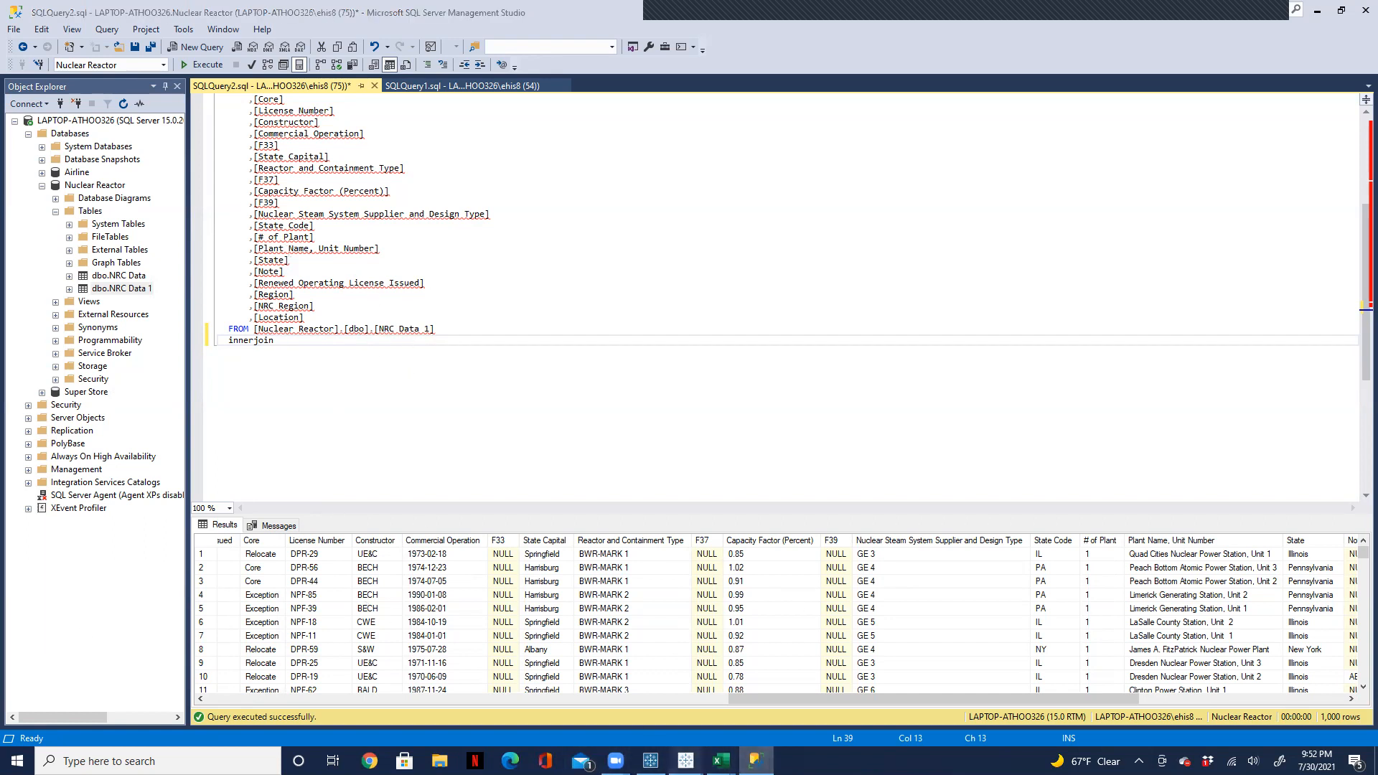
Step: Switch back to the Book2 workbook in Tableau Desktop
mouse_move(685, 760)
click(627, 703)
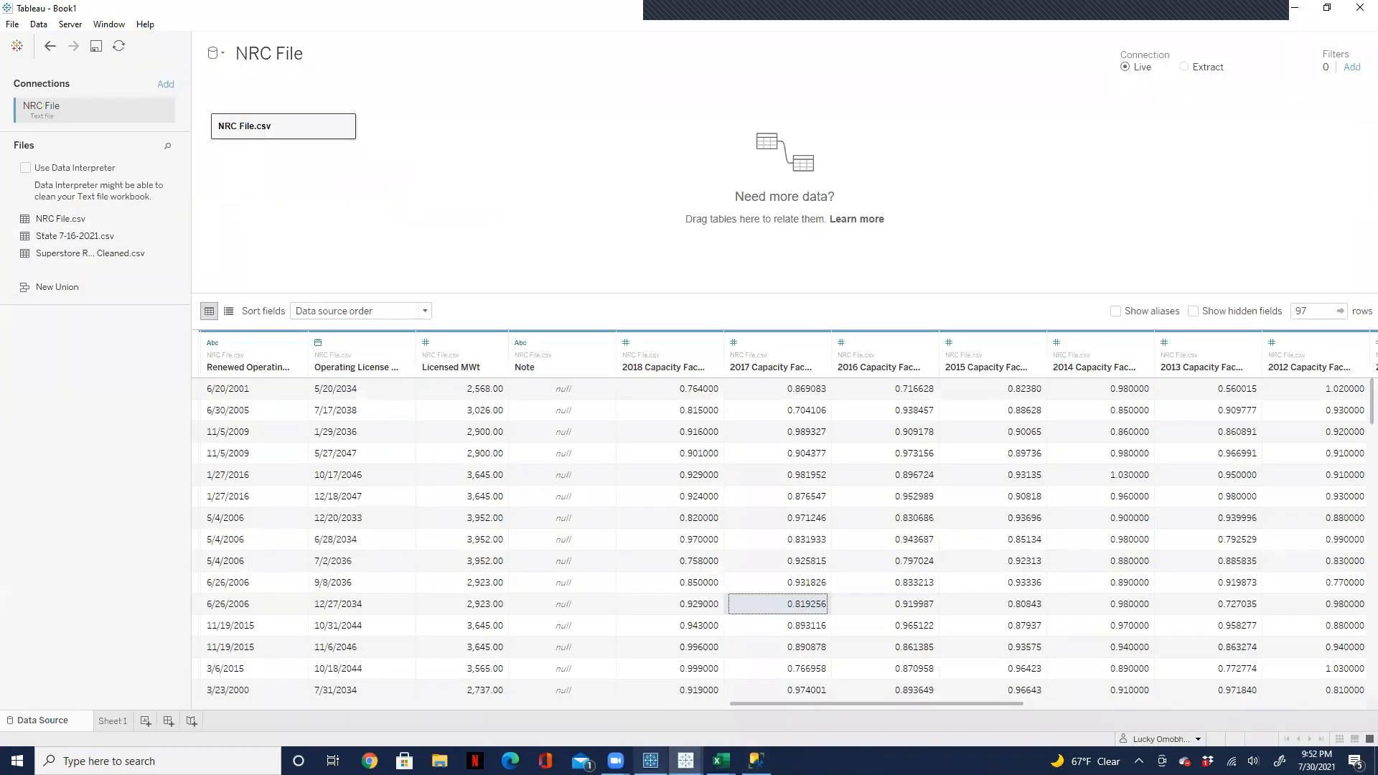
mouse_move(685, 761)
click(744, 709)
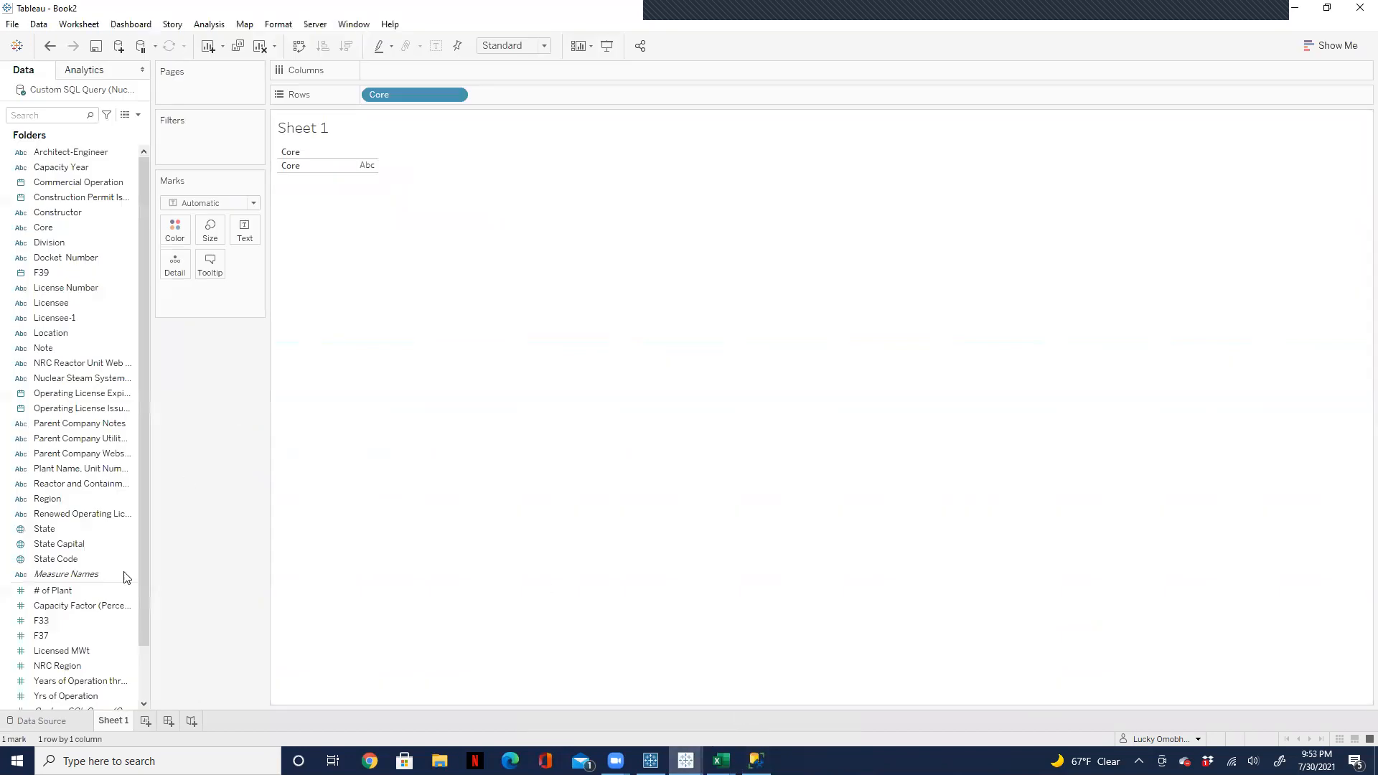
Step: Open the data source's custom SQL query for editing, examine its FROM and where clauses, and close it without changes
click(43, 720)
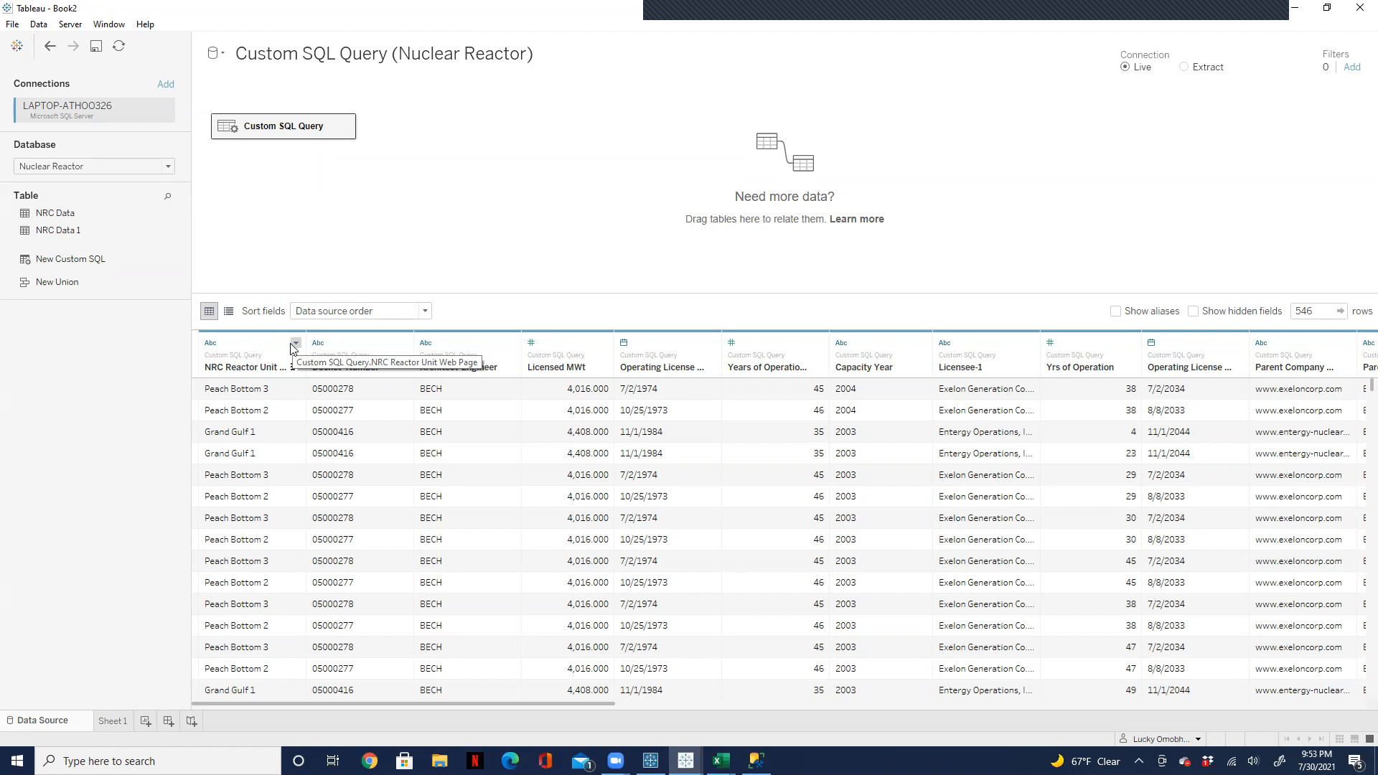
double_click(313, 127)
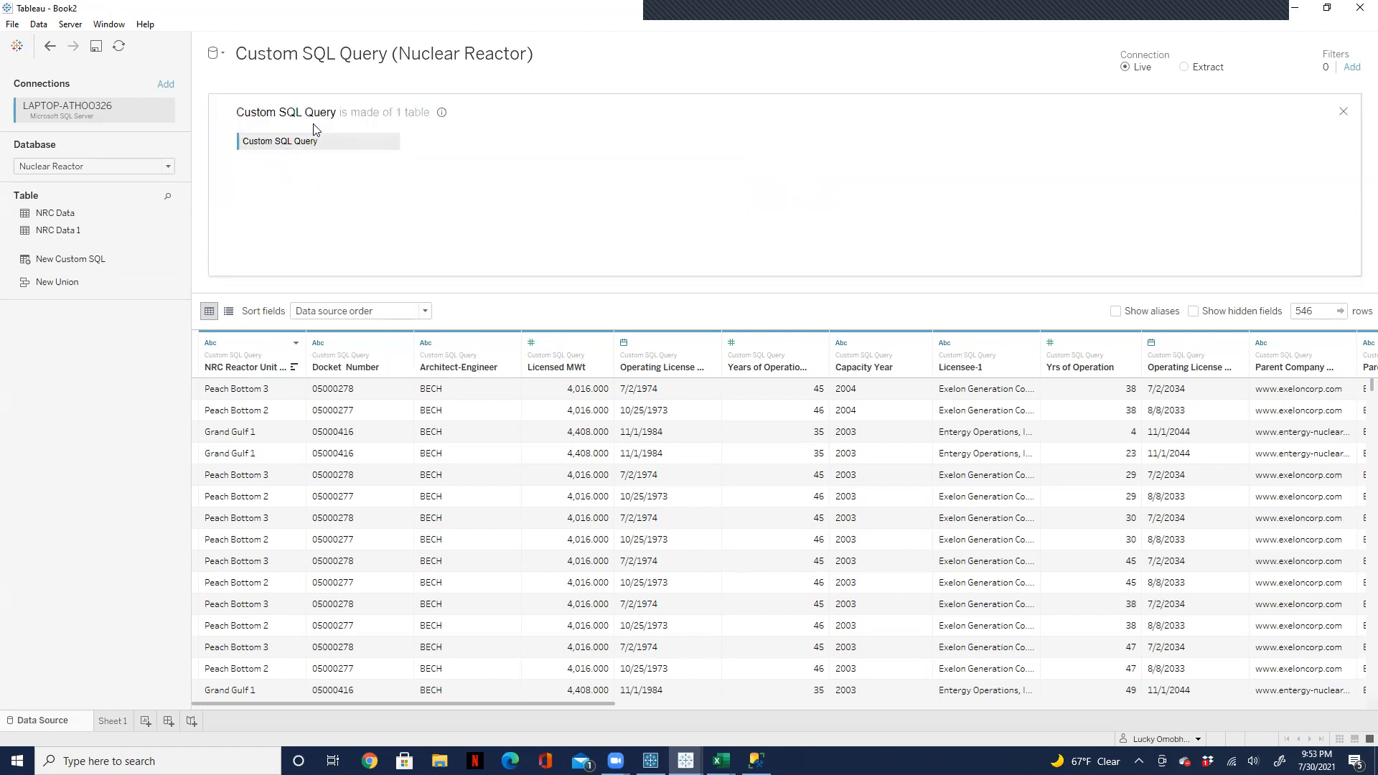
click(392, 142)
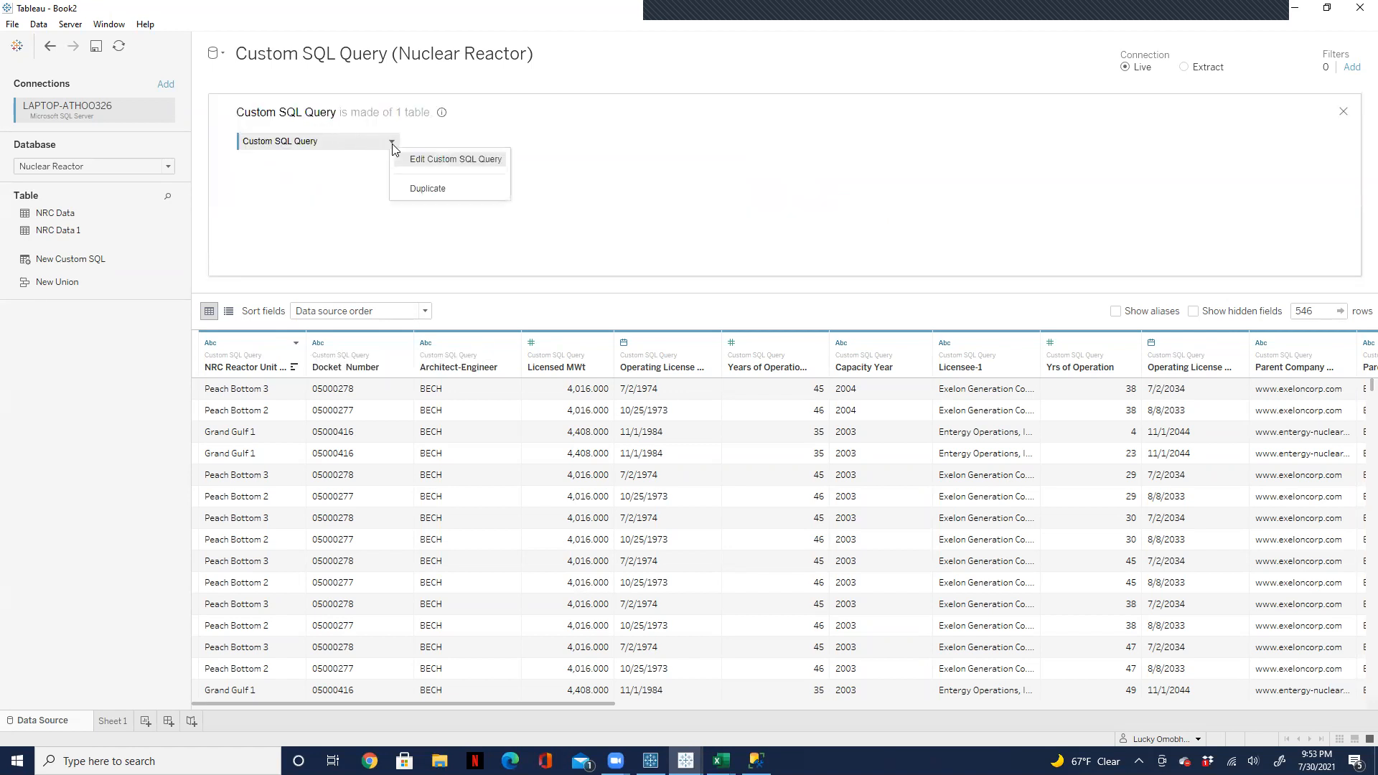
click(417, 161)
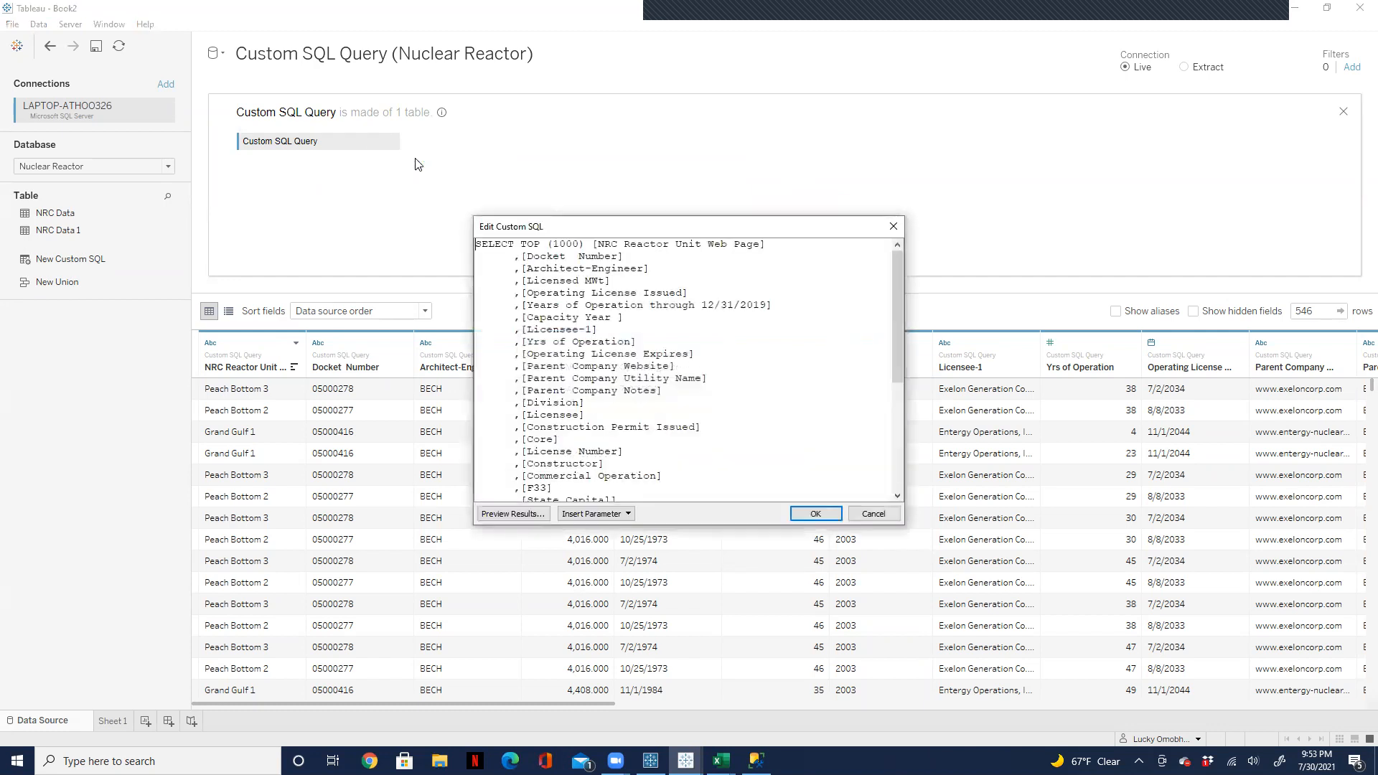
drag(894, 363, 888, 475)
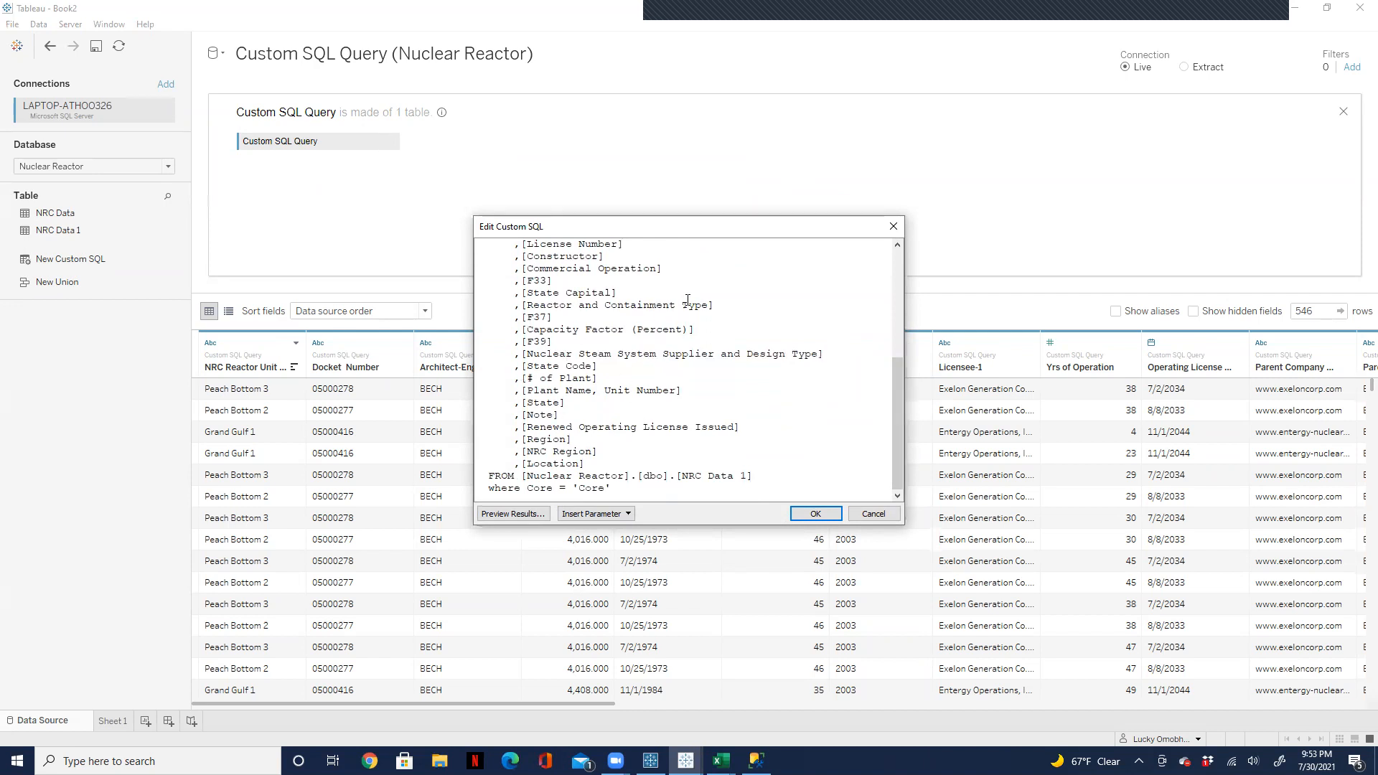
click(815, 514)
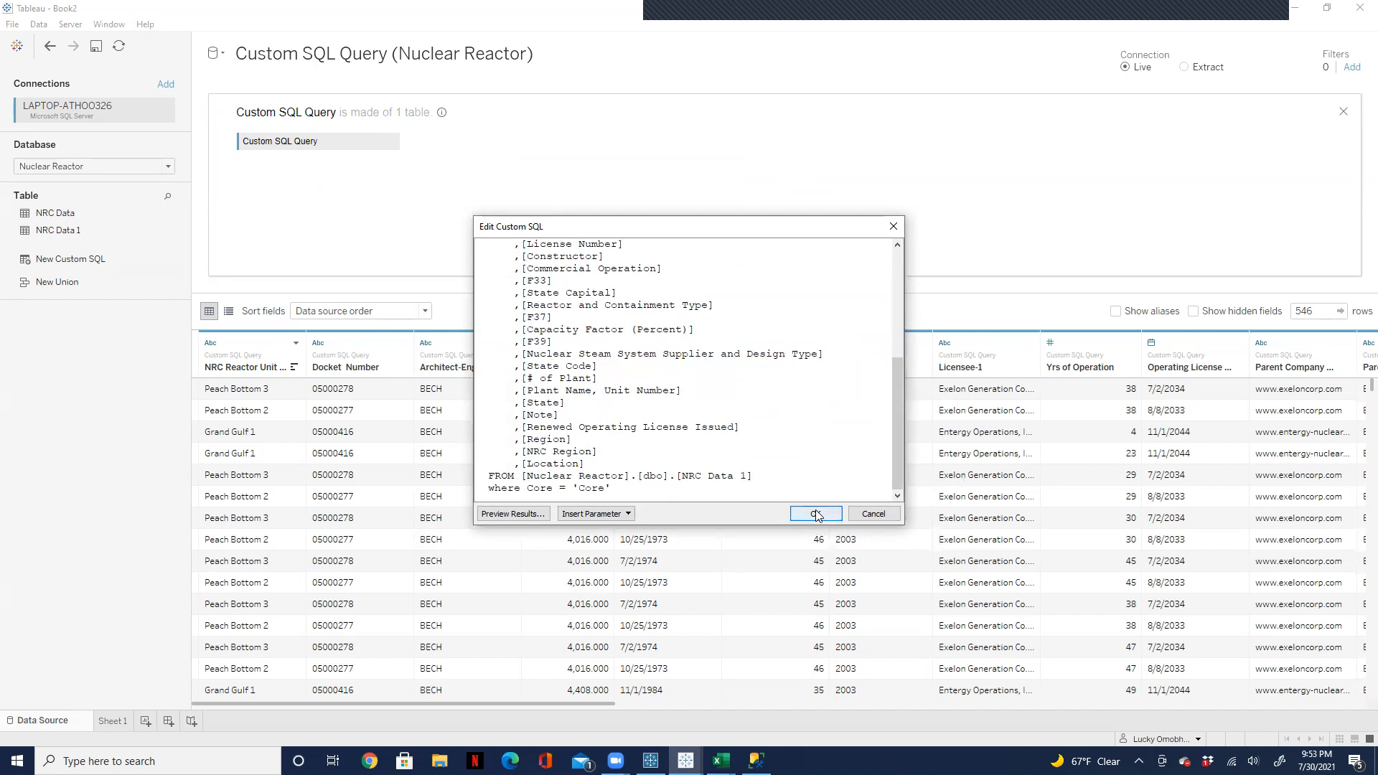
Step: Examine the values available in the filter of the Core field on Sheet 1, and close it without applying a filter
click(117, 723)
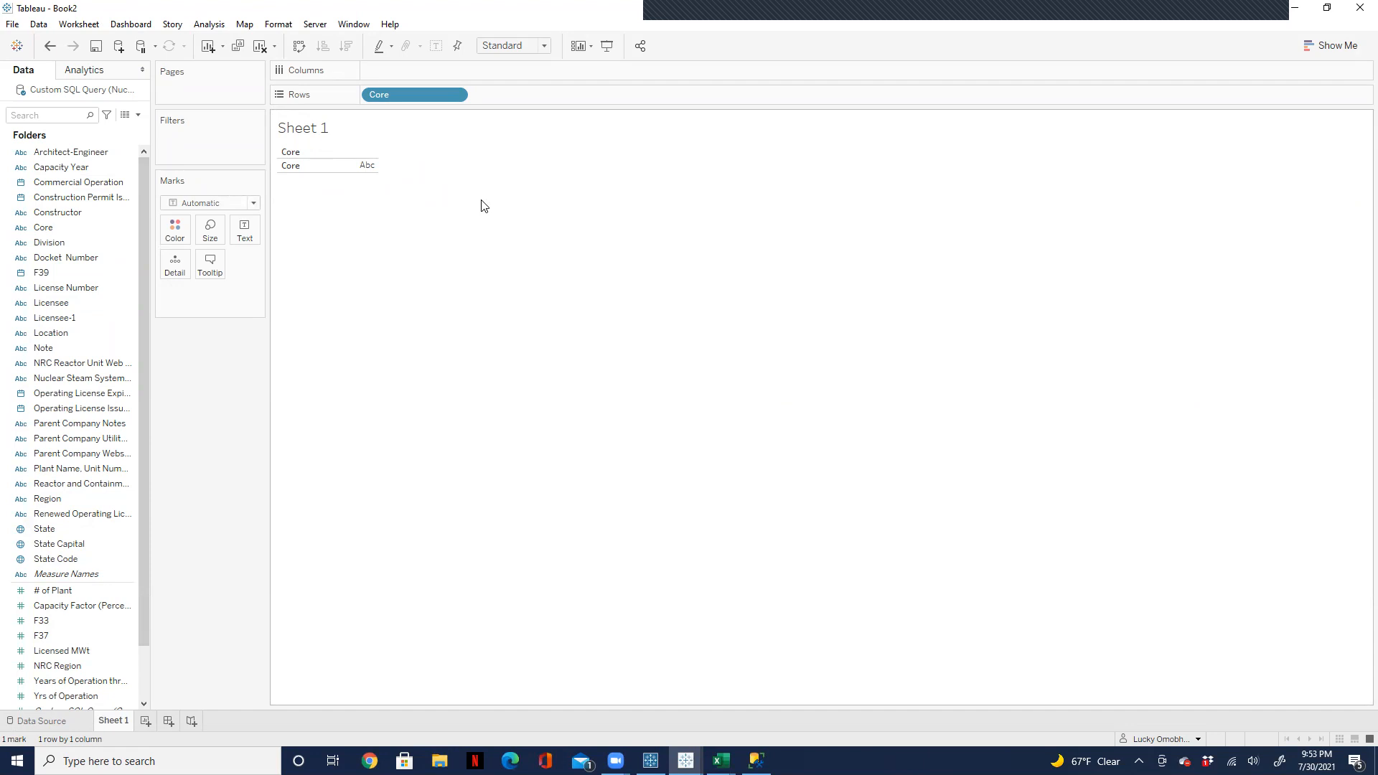
click(455, 95)
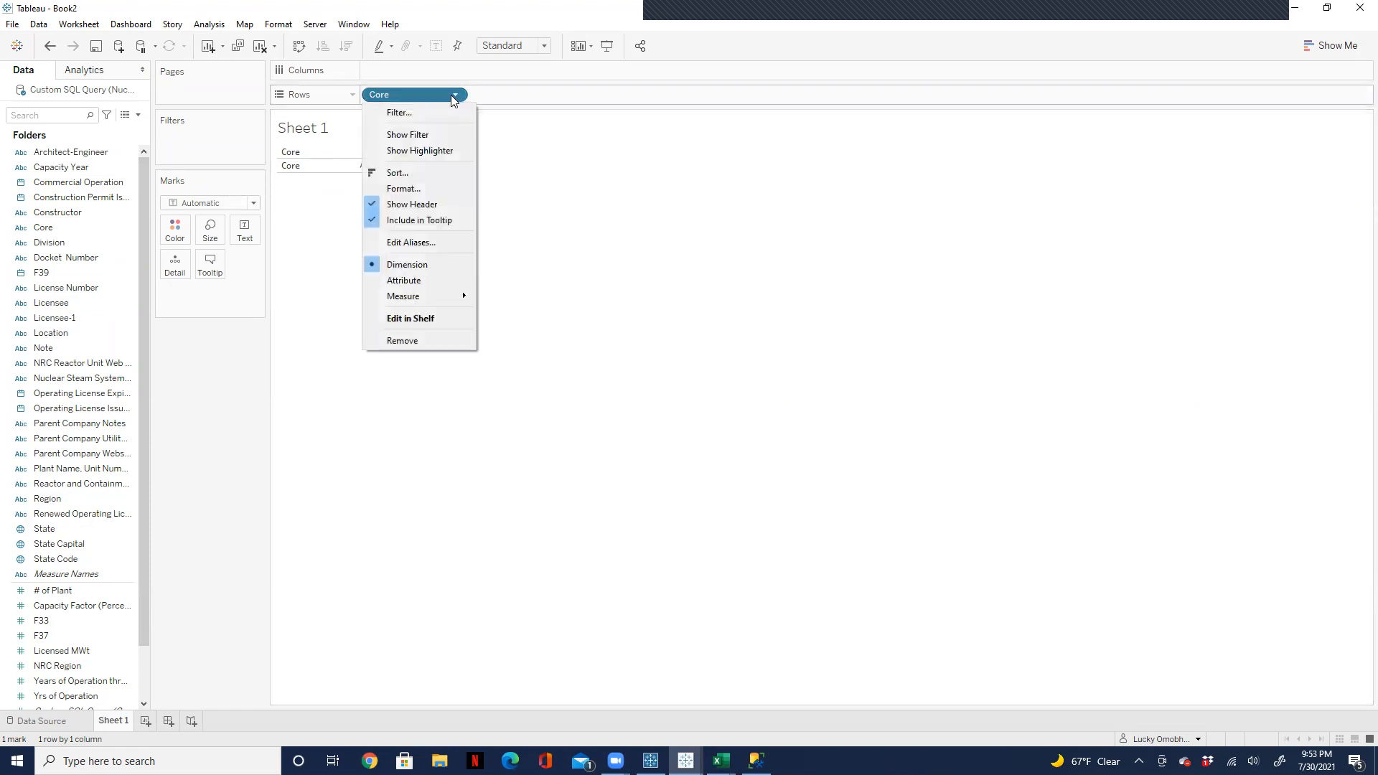
click(419, 113)
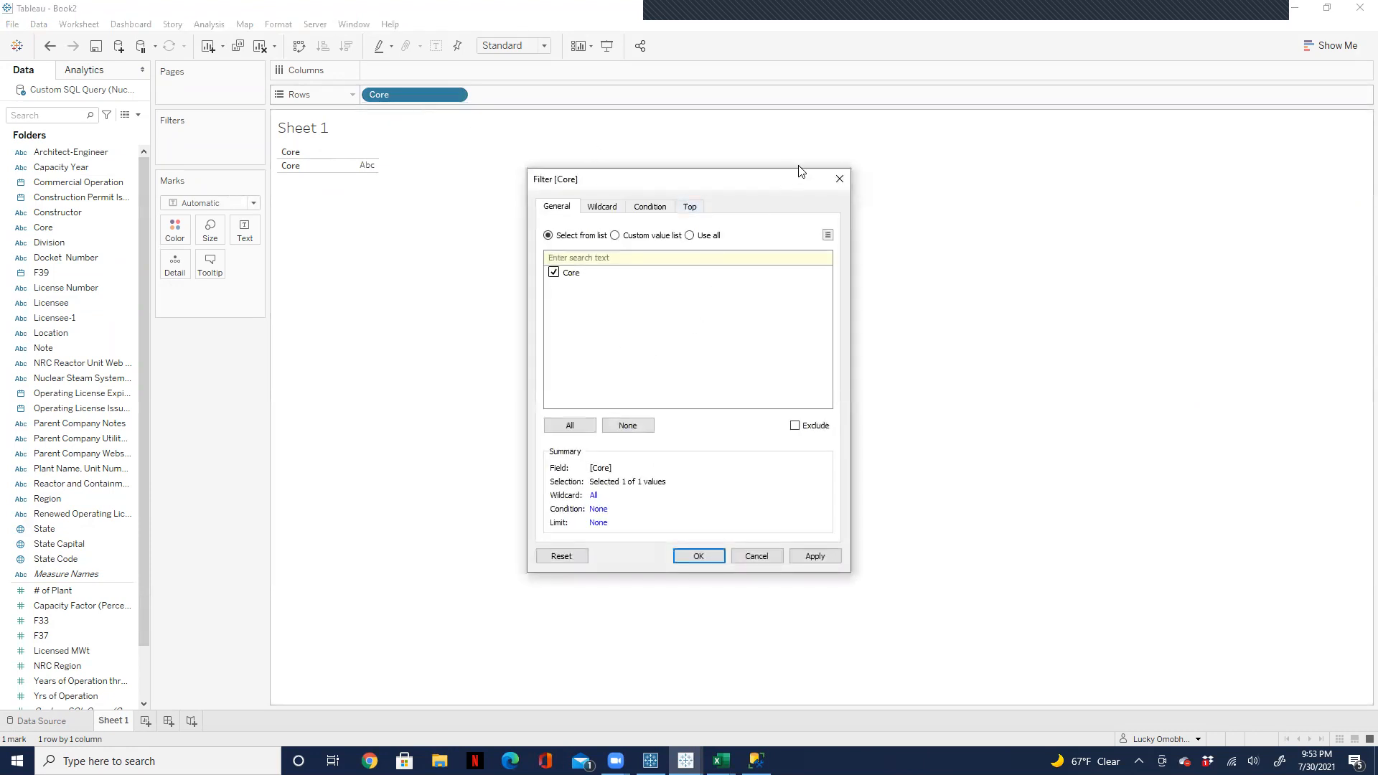
click(839, 178)
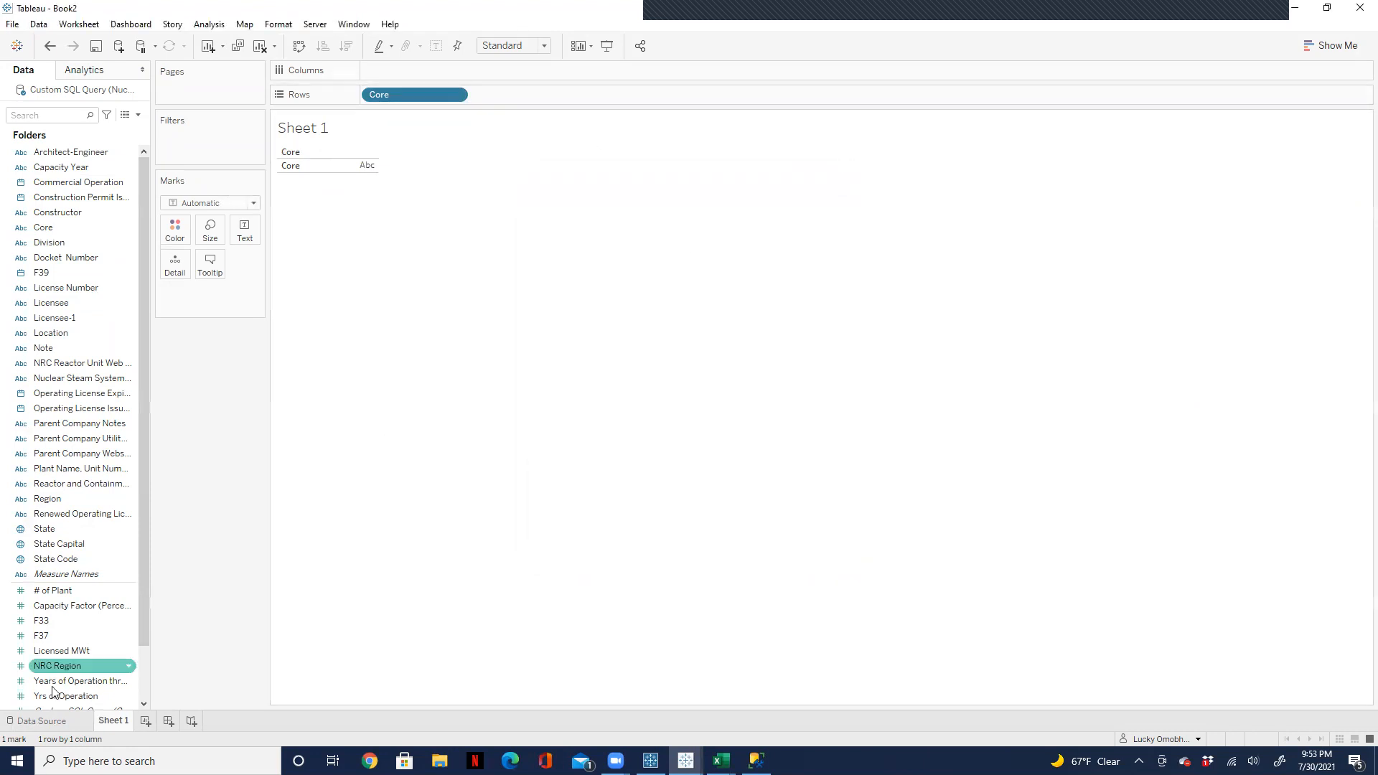
Step: Remove the clause where Core = 'Core' from the data source's custom SQL query, and check the Core rows on Sheet 1
click(59, 725)
mouse_move(394, 141)
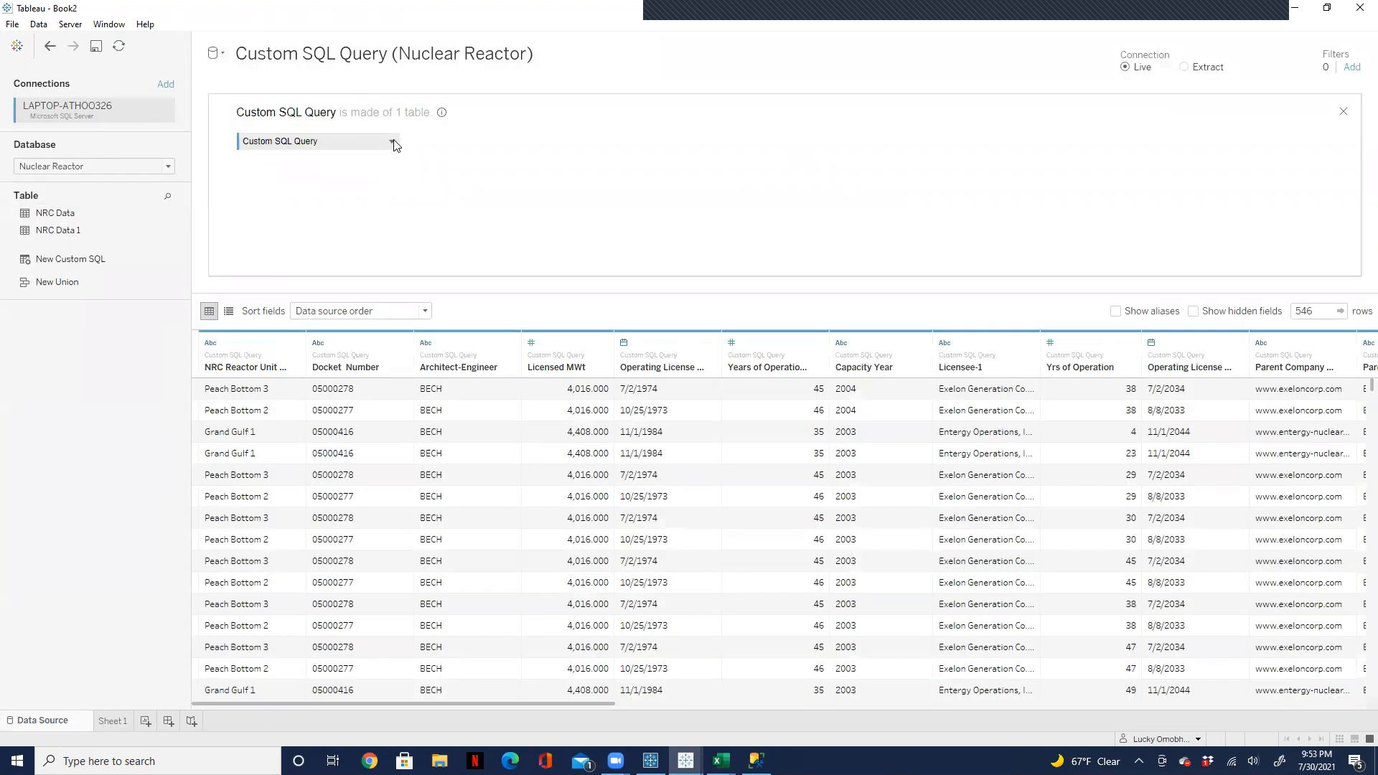
click(392, 142)
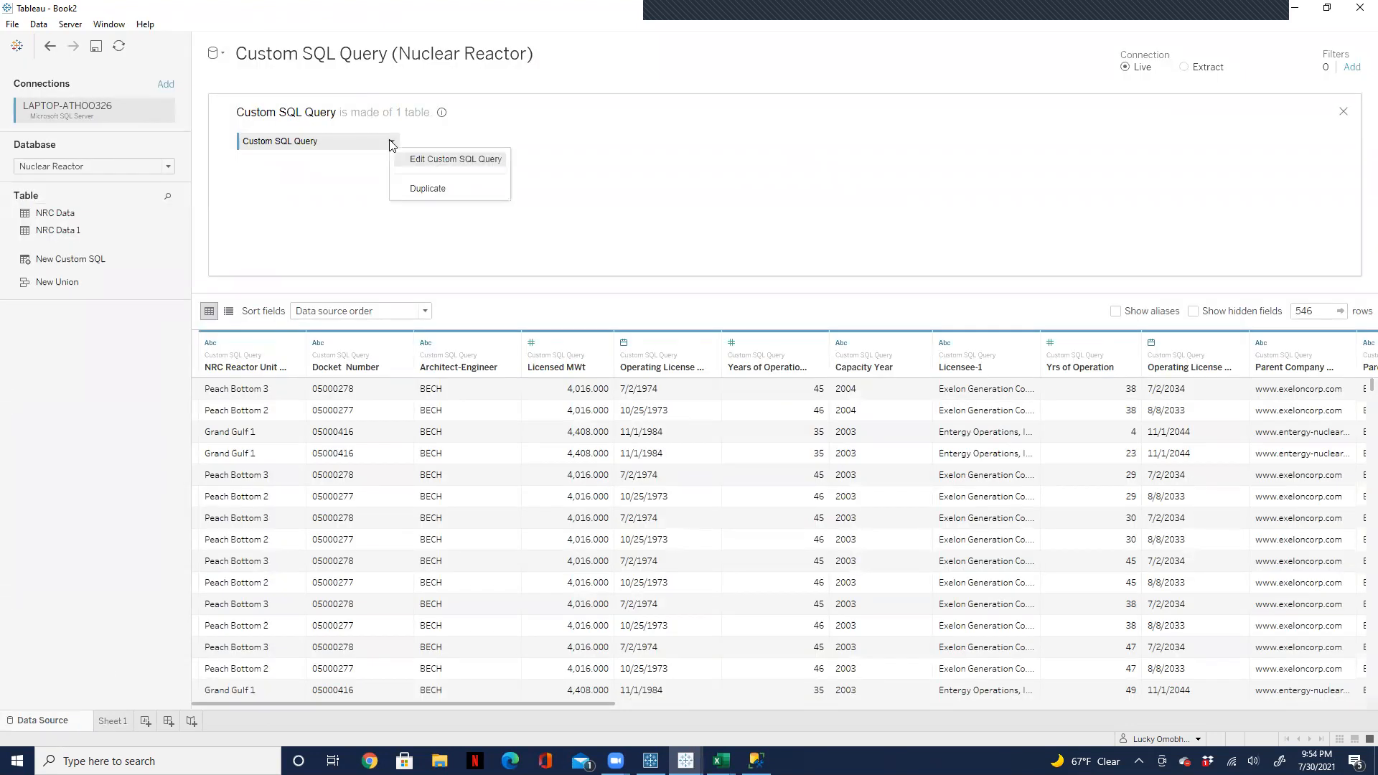
click(426, 159)
drag(898, 294, 887, 429)
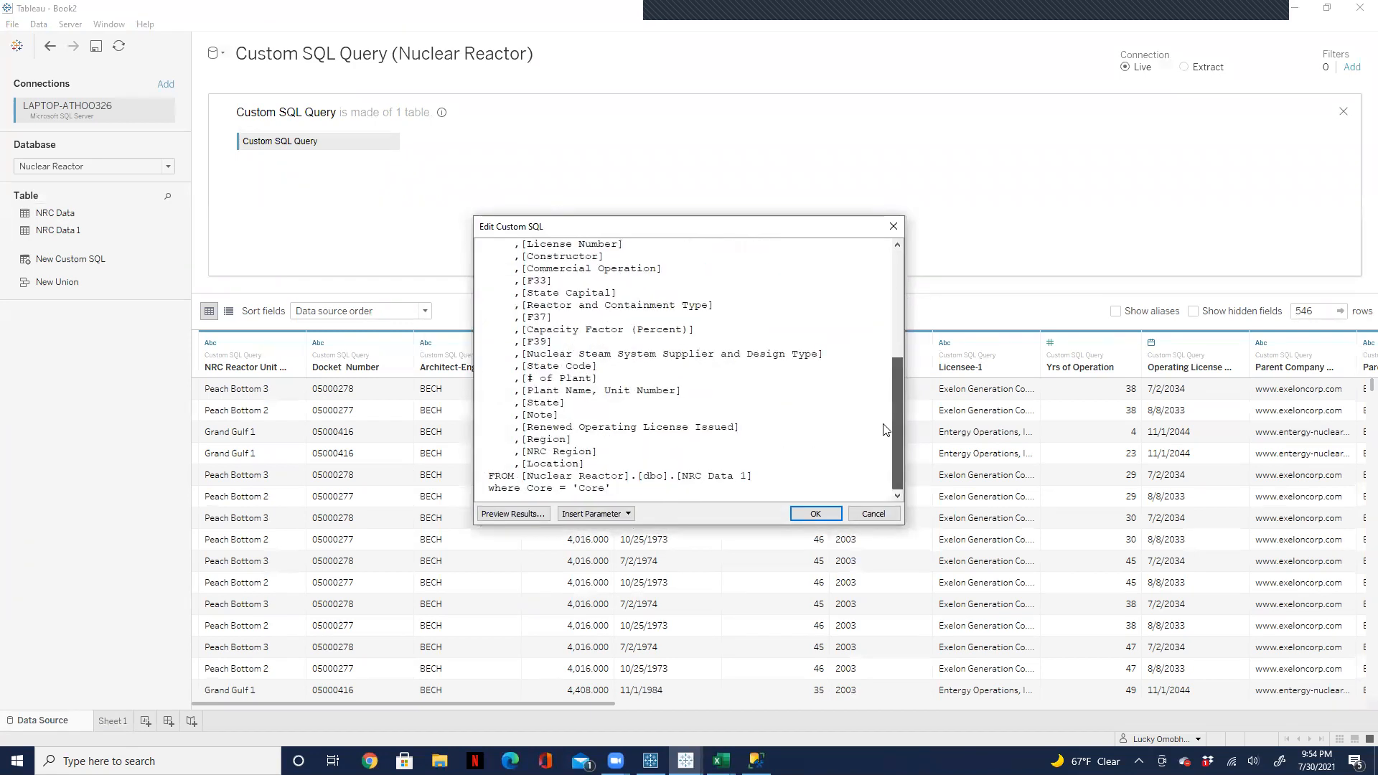
click(637, 488)
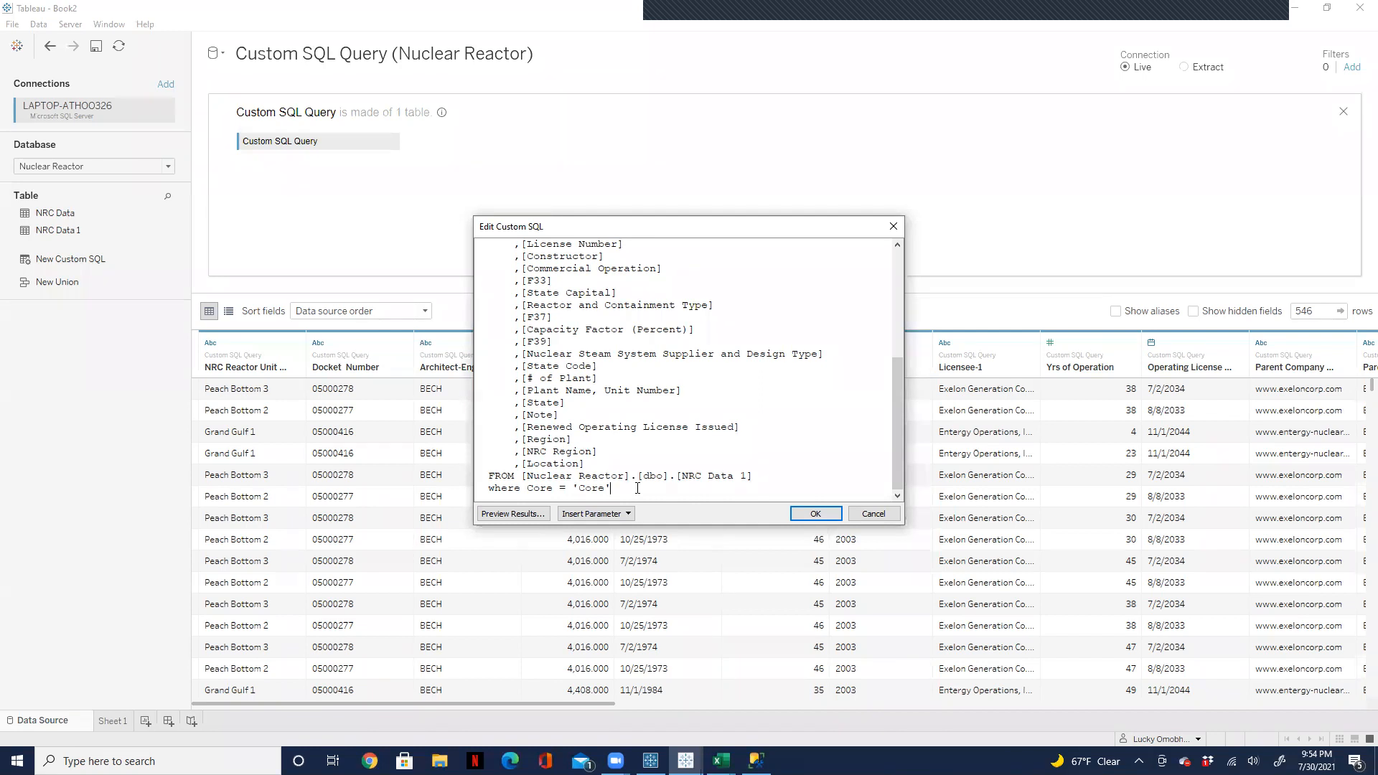
key(BackSpace)
key(BackSpace)
key(BackSpace)
key(BackSpace)
key(BackSpace)
key(BackSpace)
key(BackSpace)
key(BackSpace)
key(BackSpace)
key(BackSpace)
key(BackSpace)
key(BackSpace)
key(BackSpace)
key(BackSpace)
key(BackSpace)
key(BackSpace)
key(BackSpace)
key(BackSpace)
key(BackSpace)
key(BackSpace)
click(811, 513)
click(798, 523)
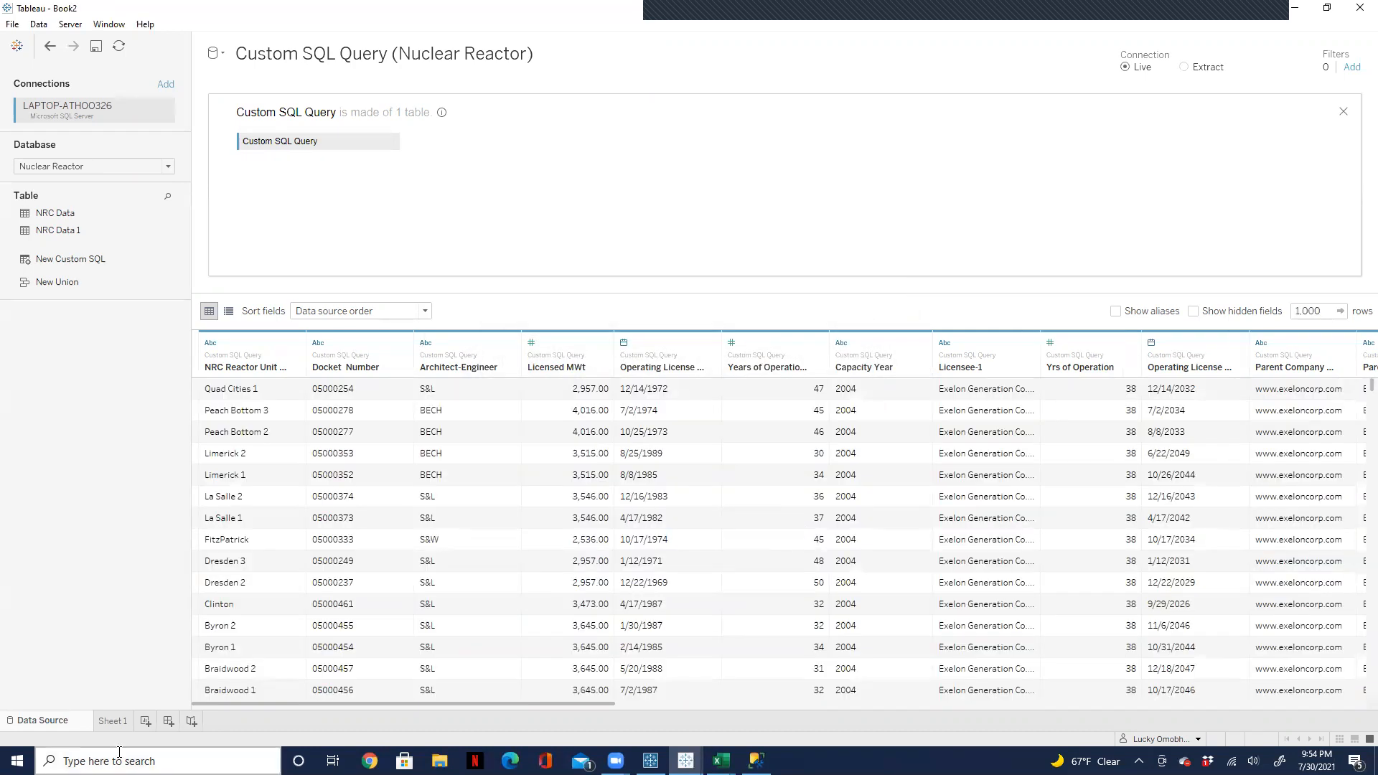
click(113, 721)
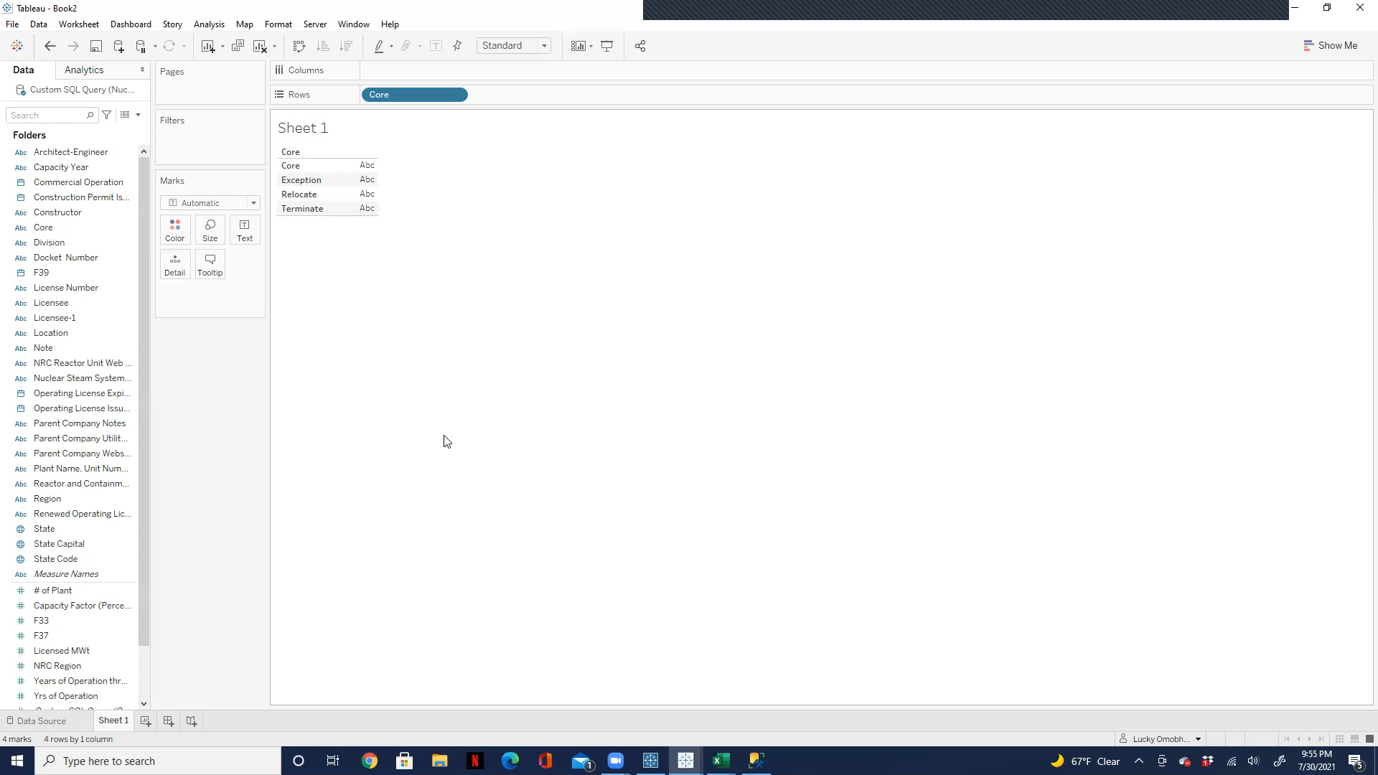
click(40, 721)
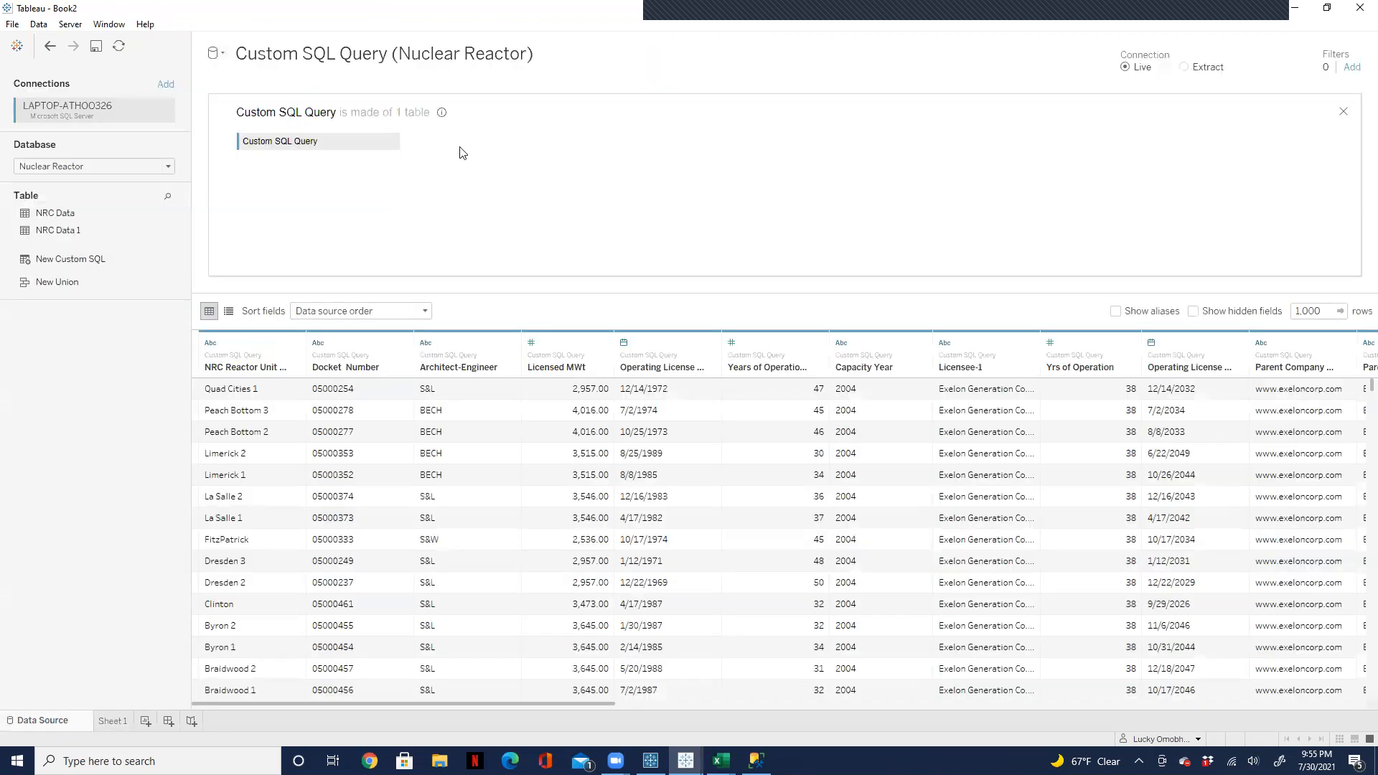
Step: Open the data source's custom SQL query for editing and examine the whole statement down to its FROM clause
click(392, 142)
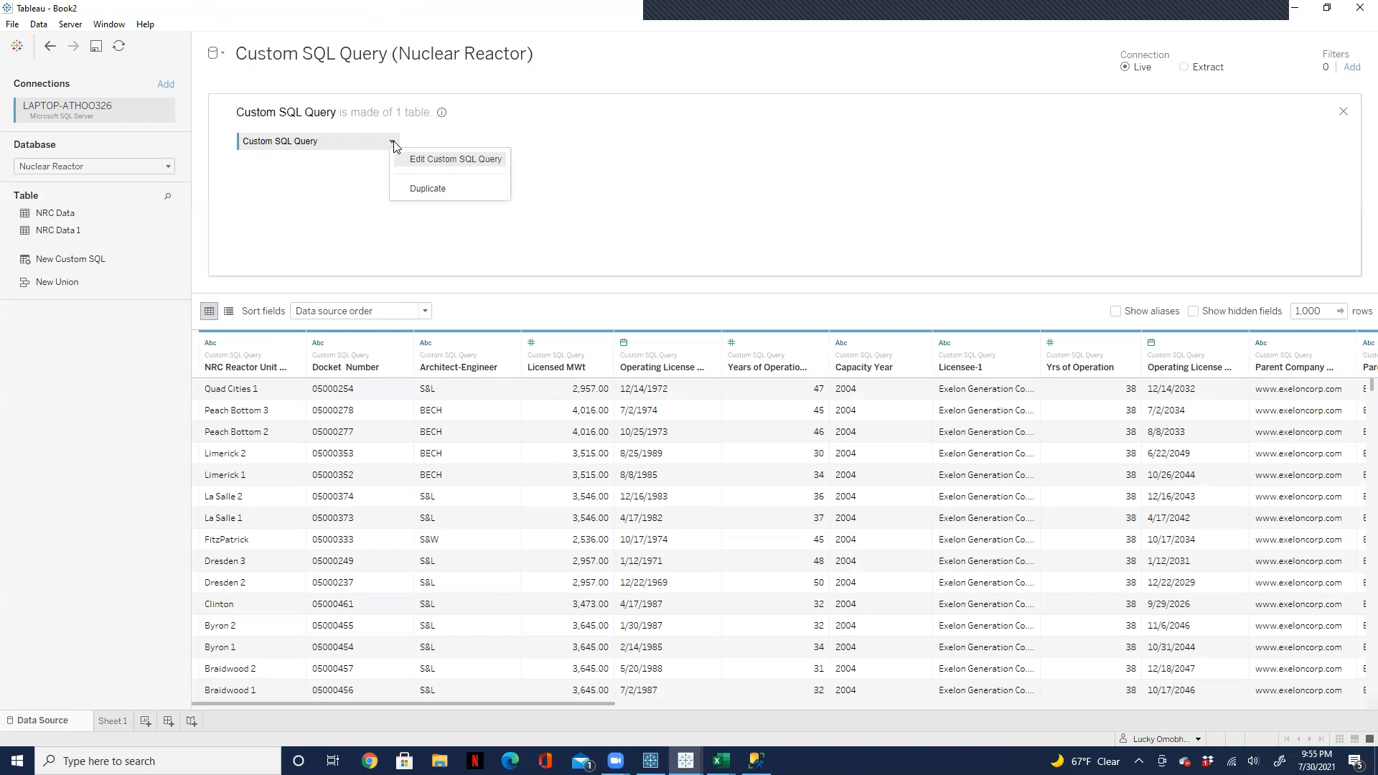
click(434, 164)
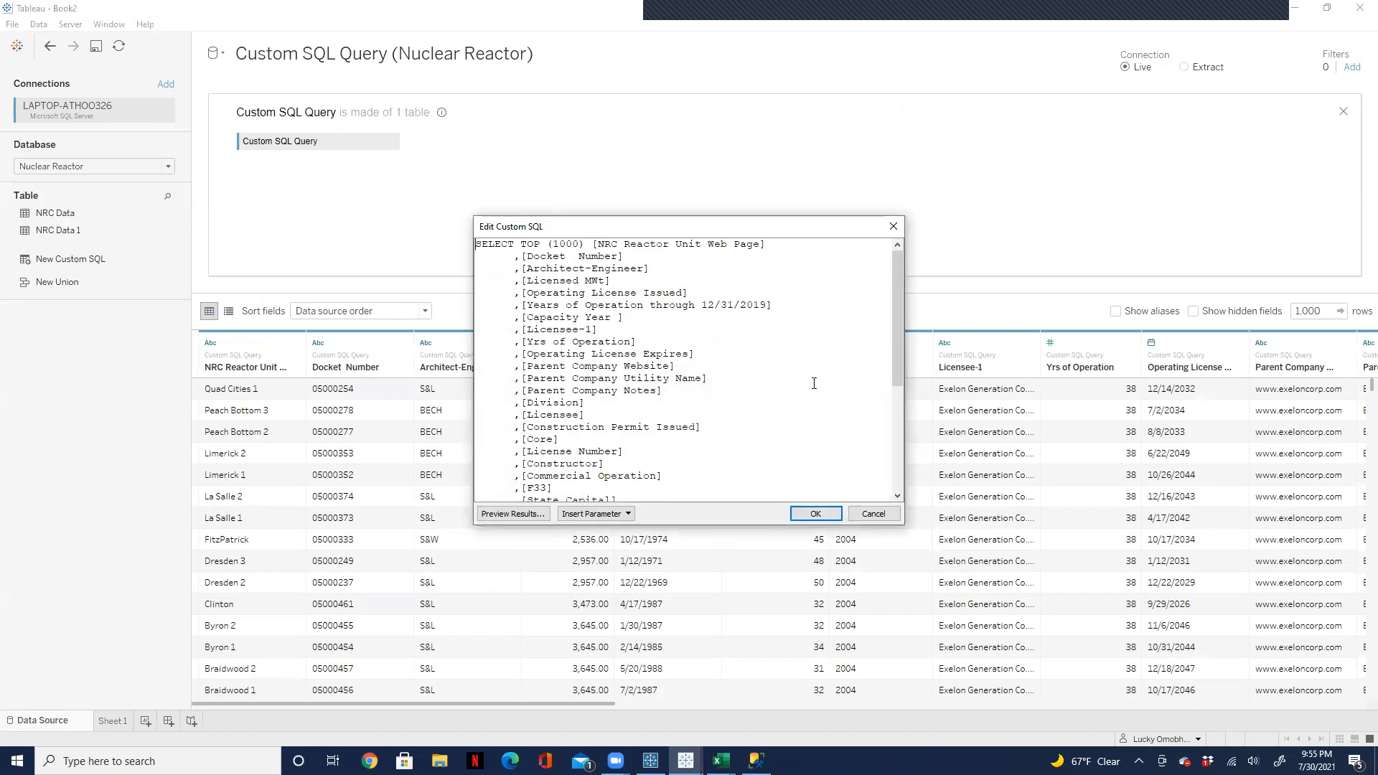
drag(902, 324, 892, 438)
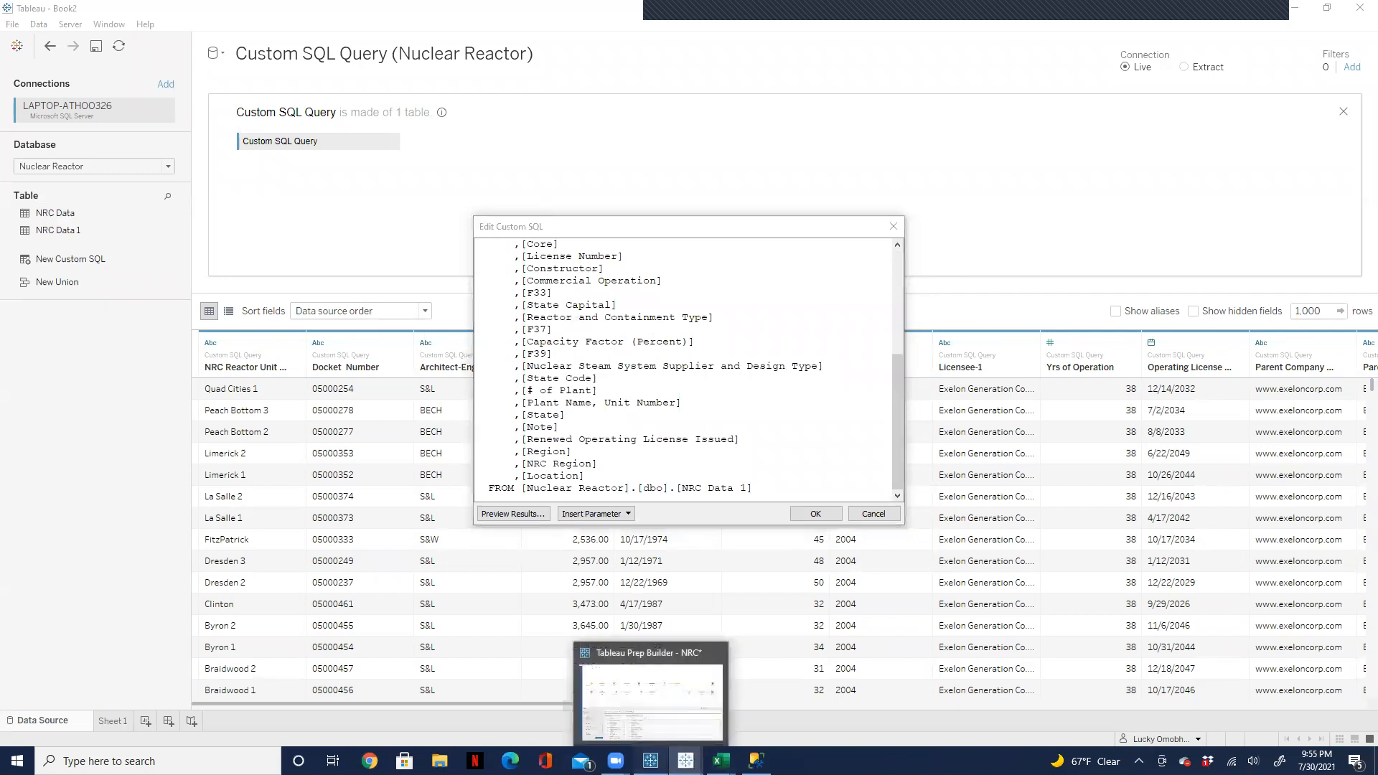
click(685, 760)
mouse_move(685, 760)
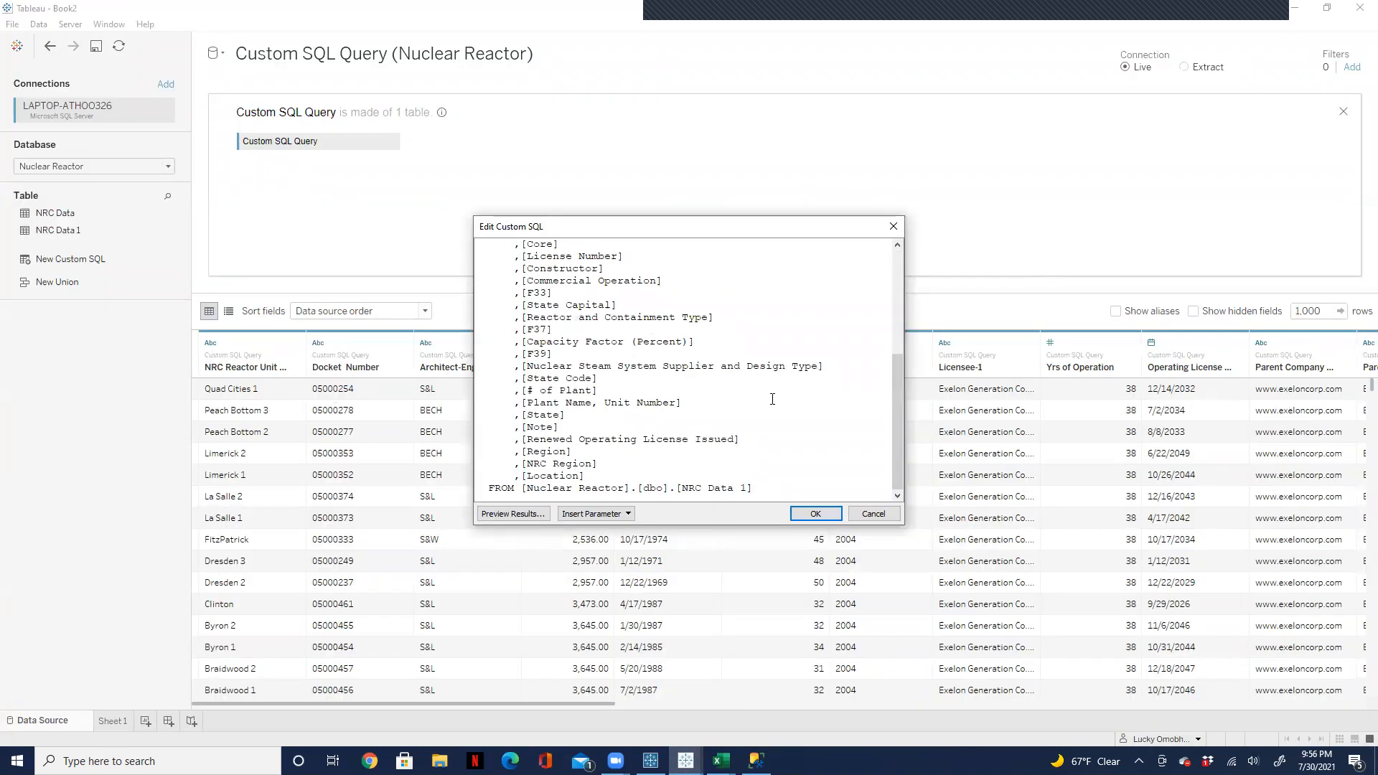
drag(752, 488, 493, 201)
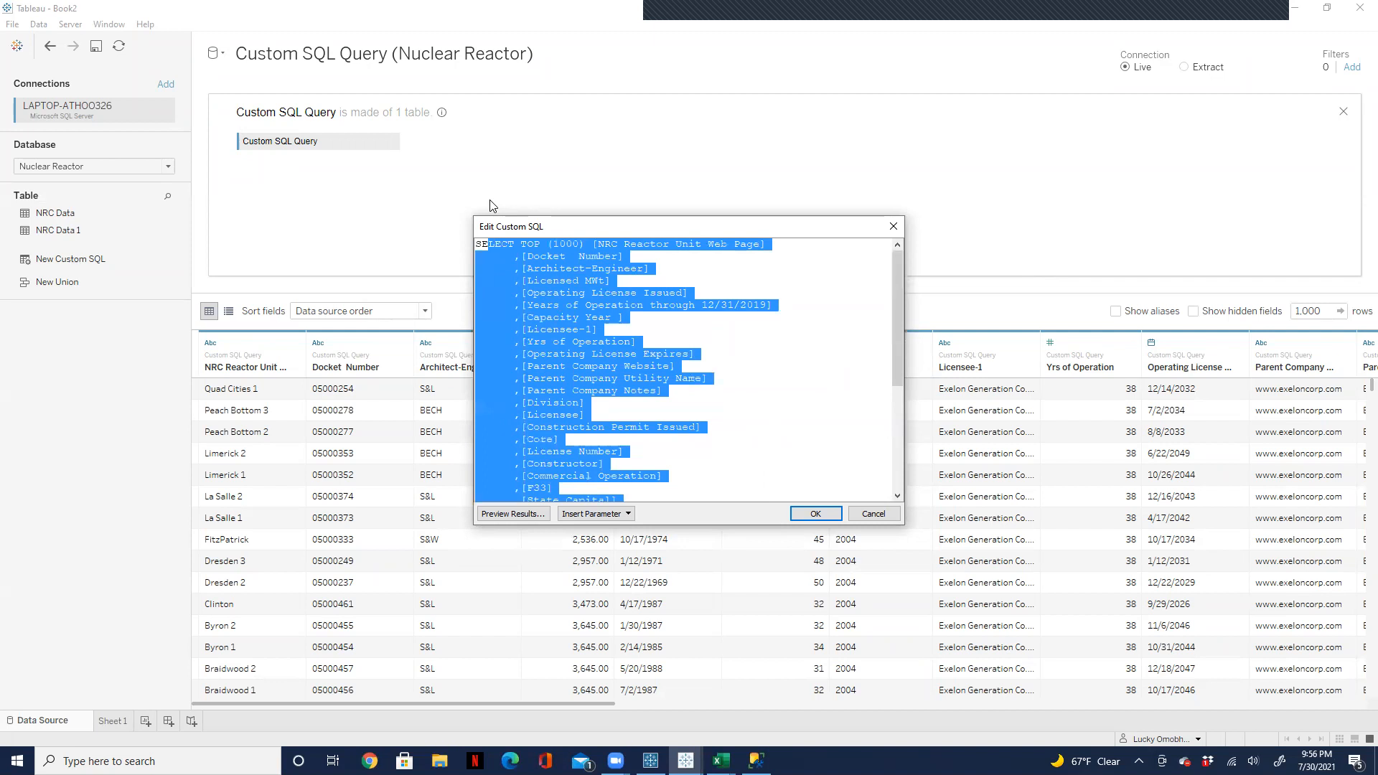
Step: Switch to the NRC flow in Tableau Prep Builder and set its Output step to save to a published data source
click(650, 761)
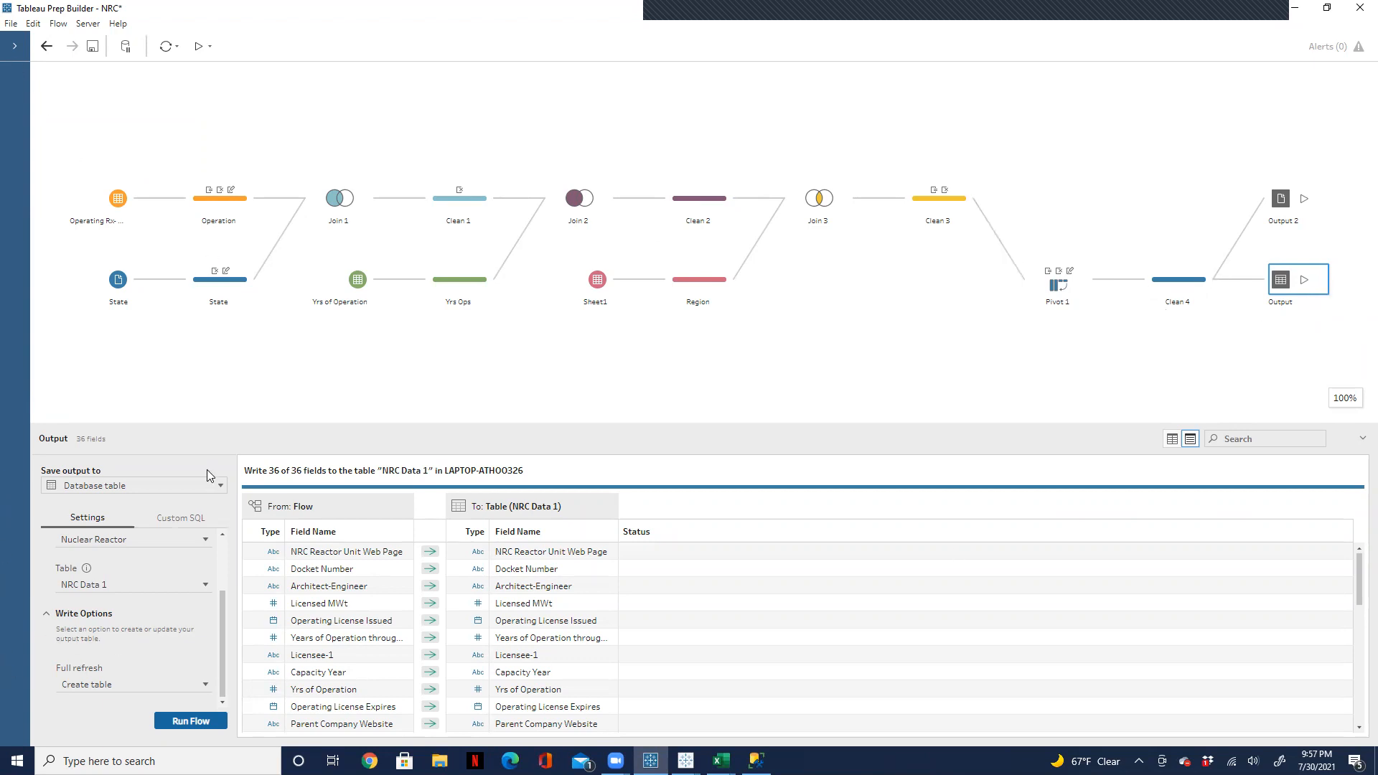
click(222, 488)
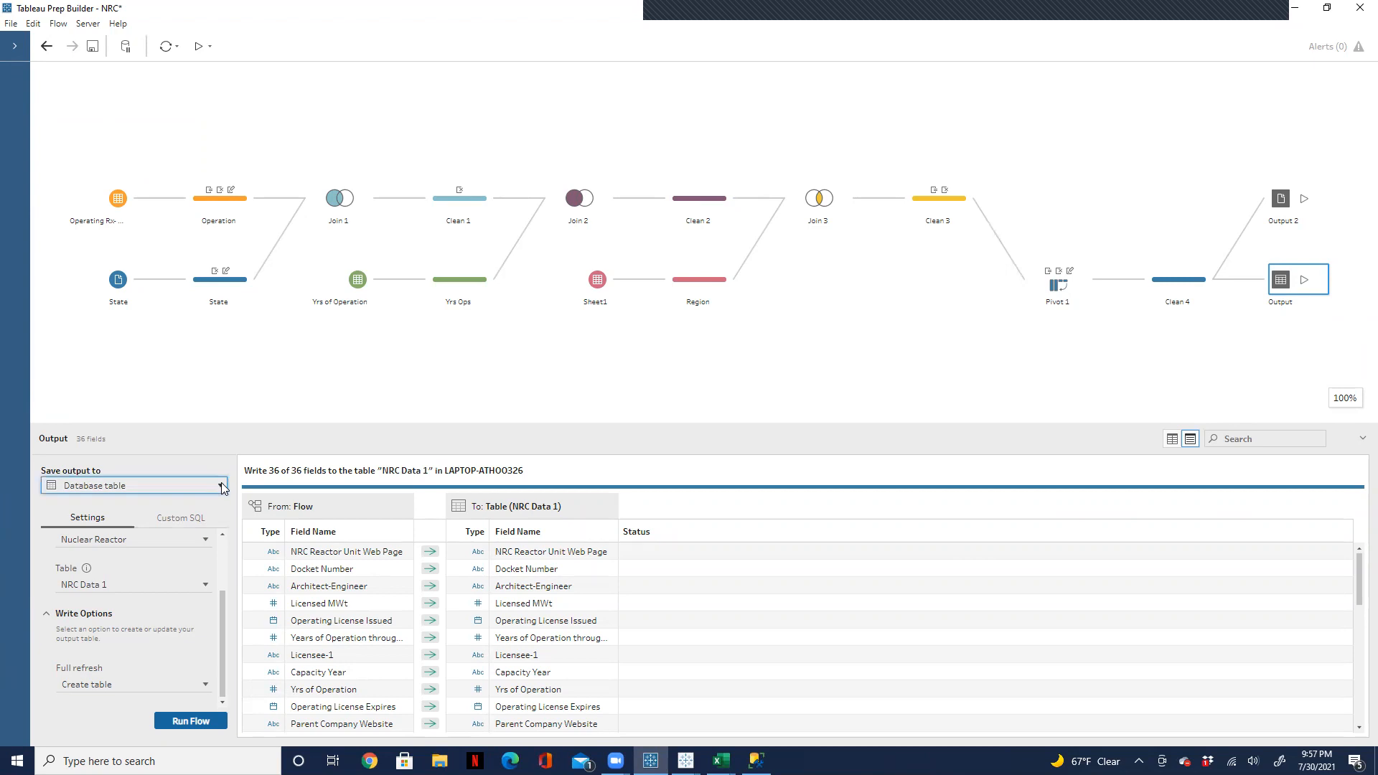
click(222, 488)
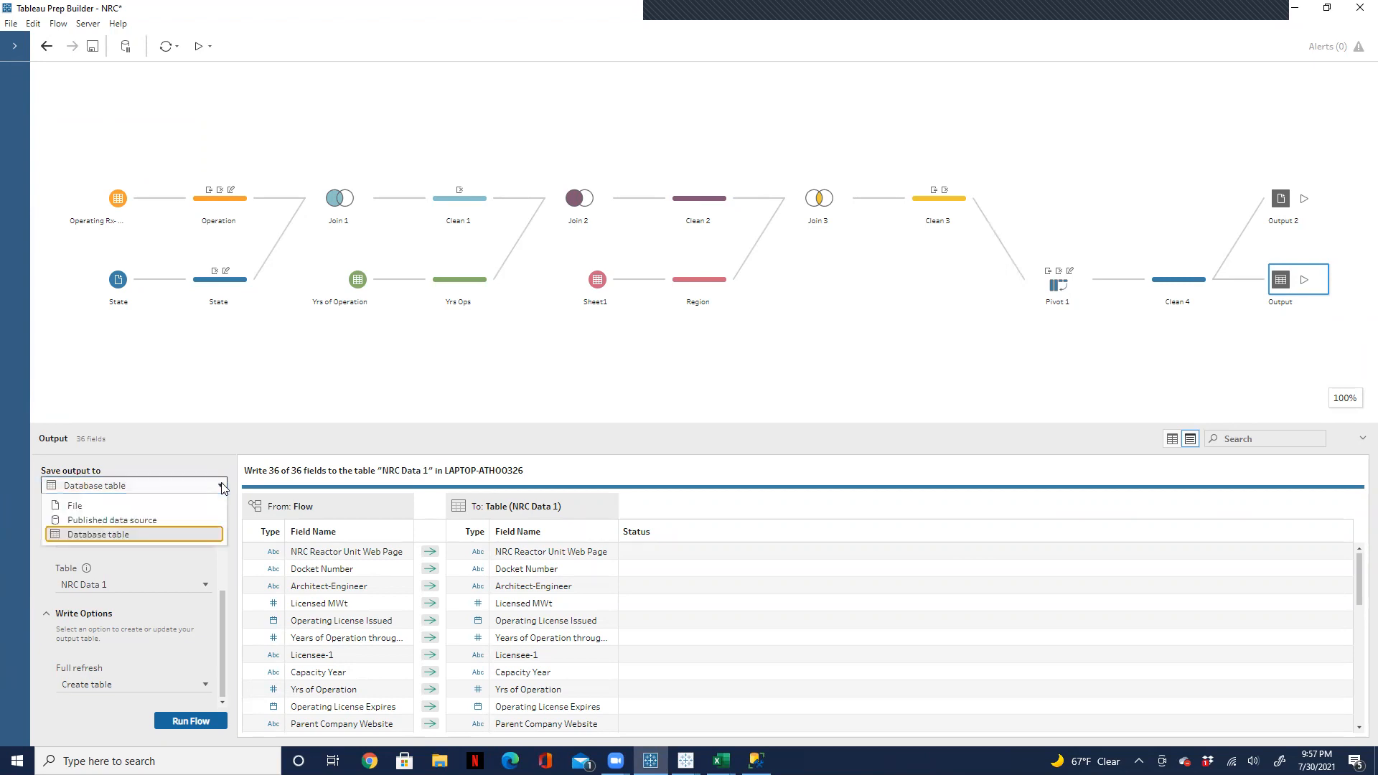
click(161, 520)
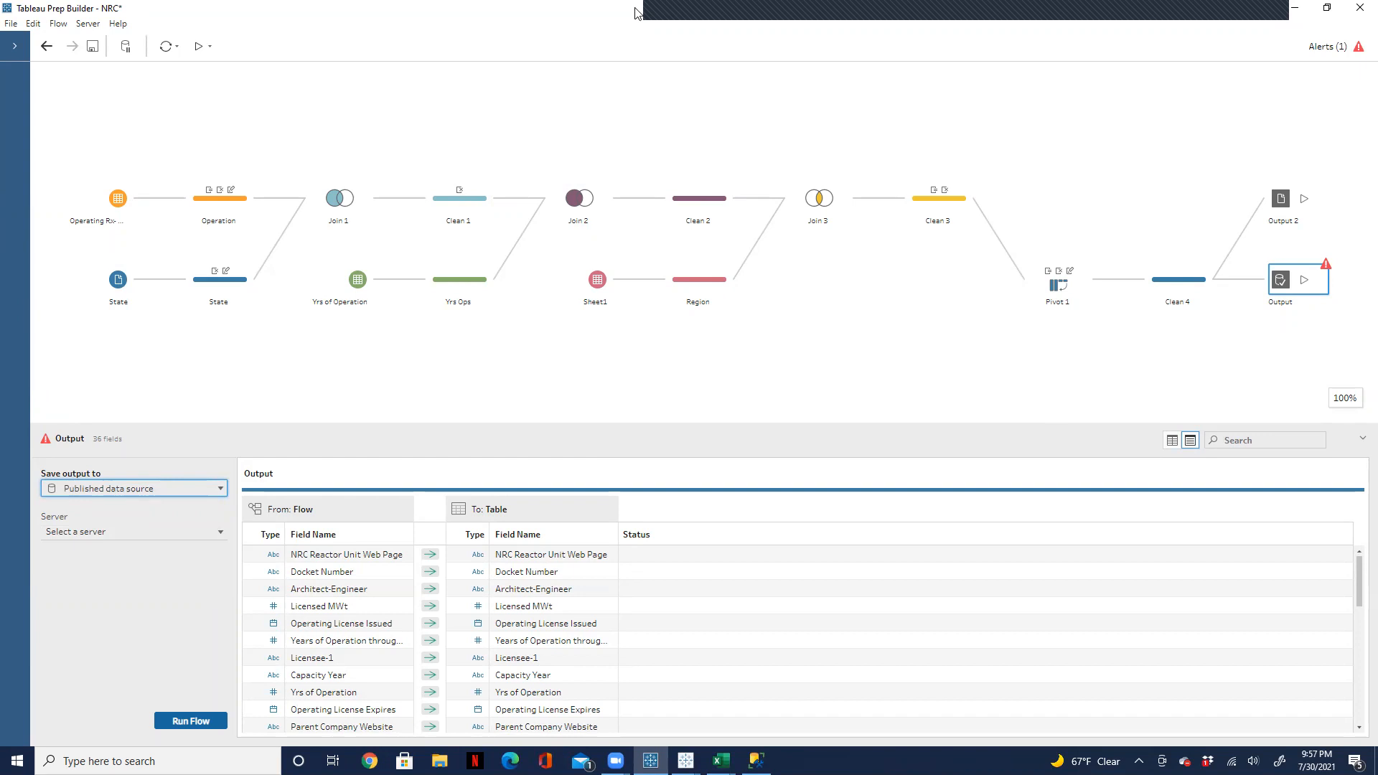
Step: Create a new flow, maximize its window, and dismiss the list of recovered flows
click(17, 25)
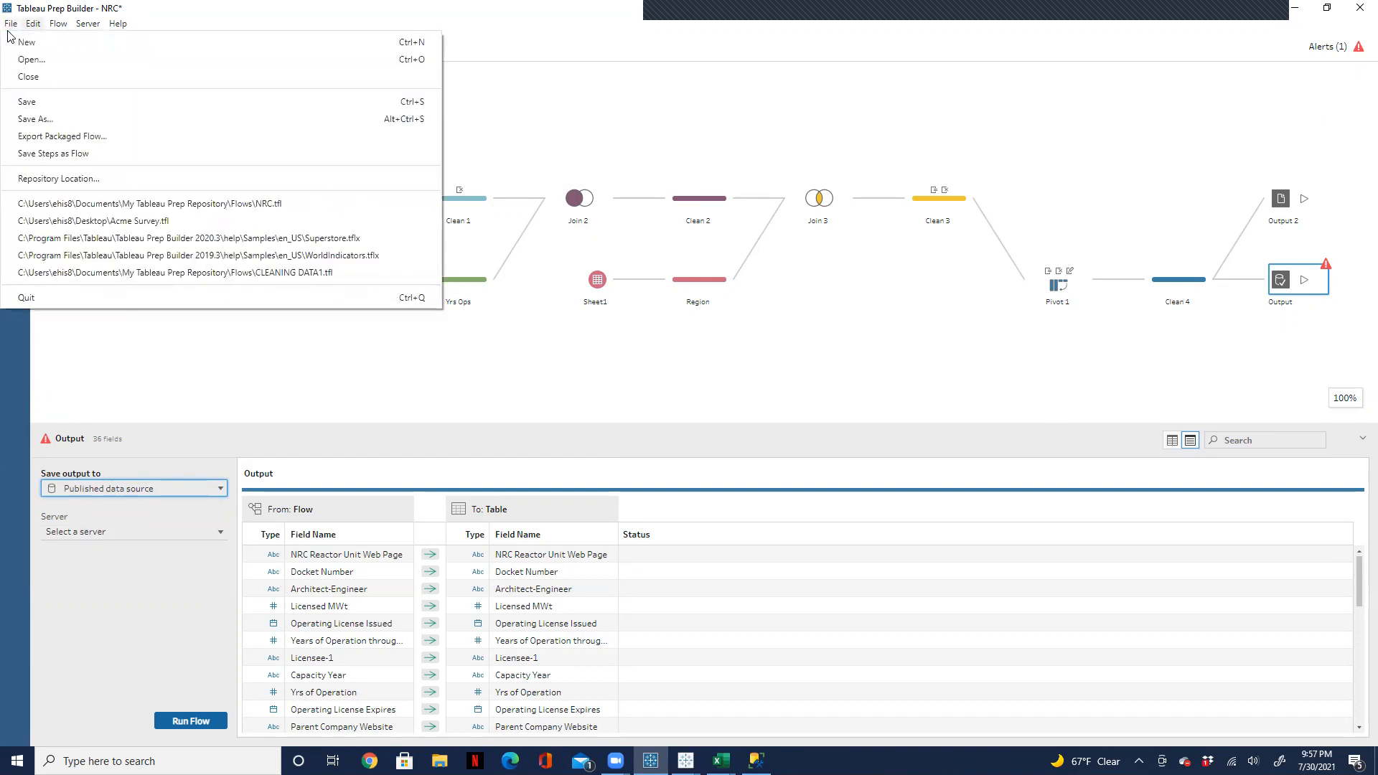
click(15, 43)
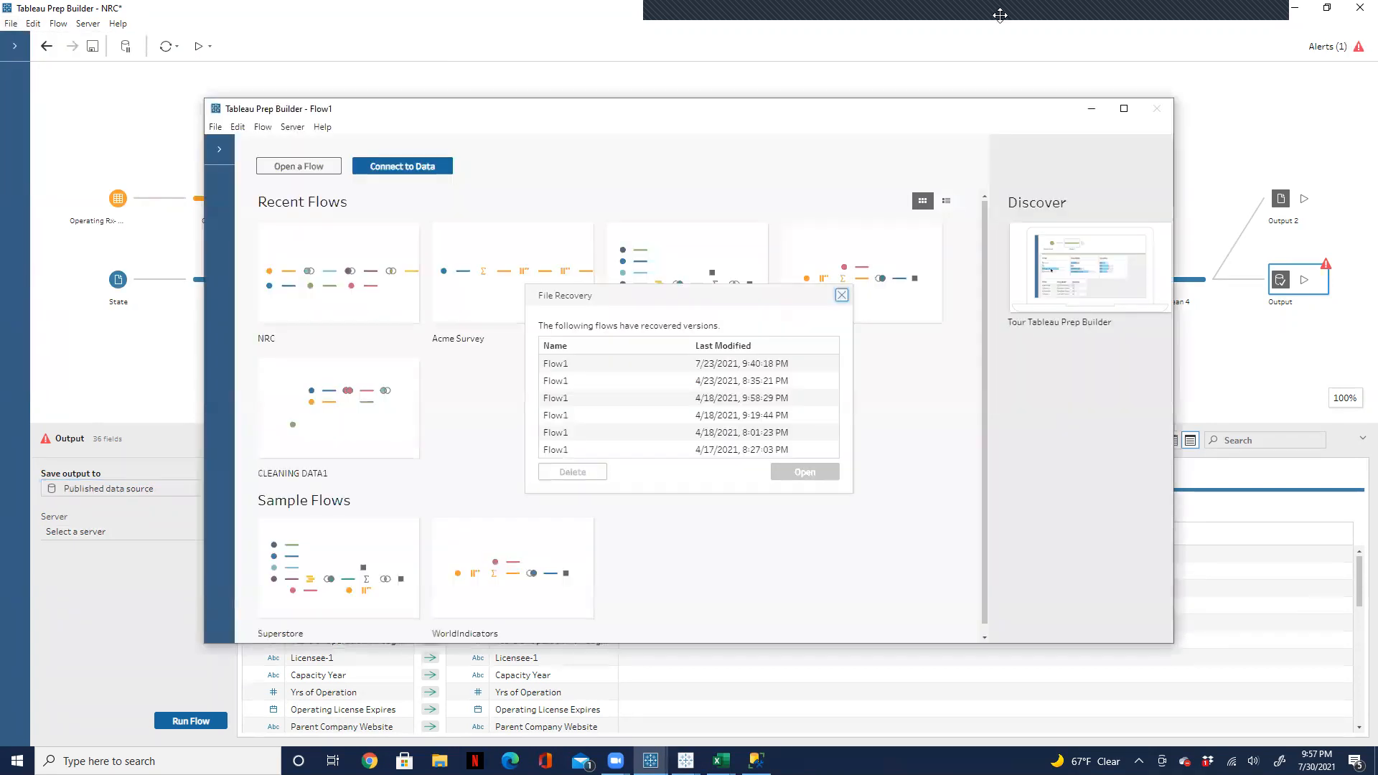
click(1124, 108)
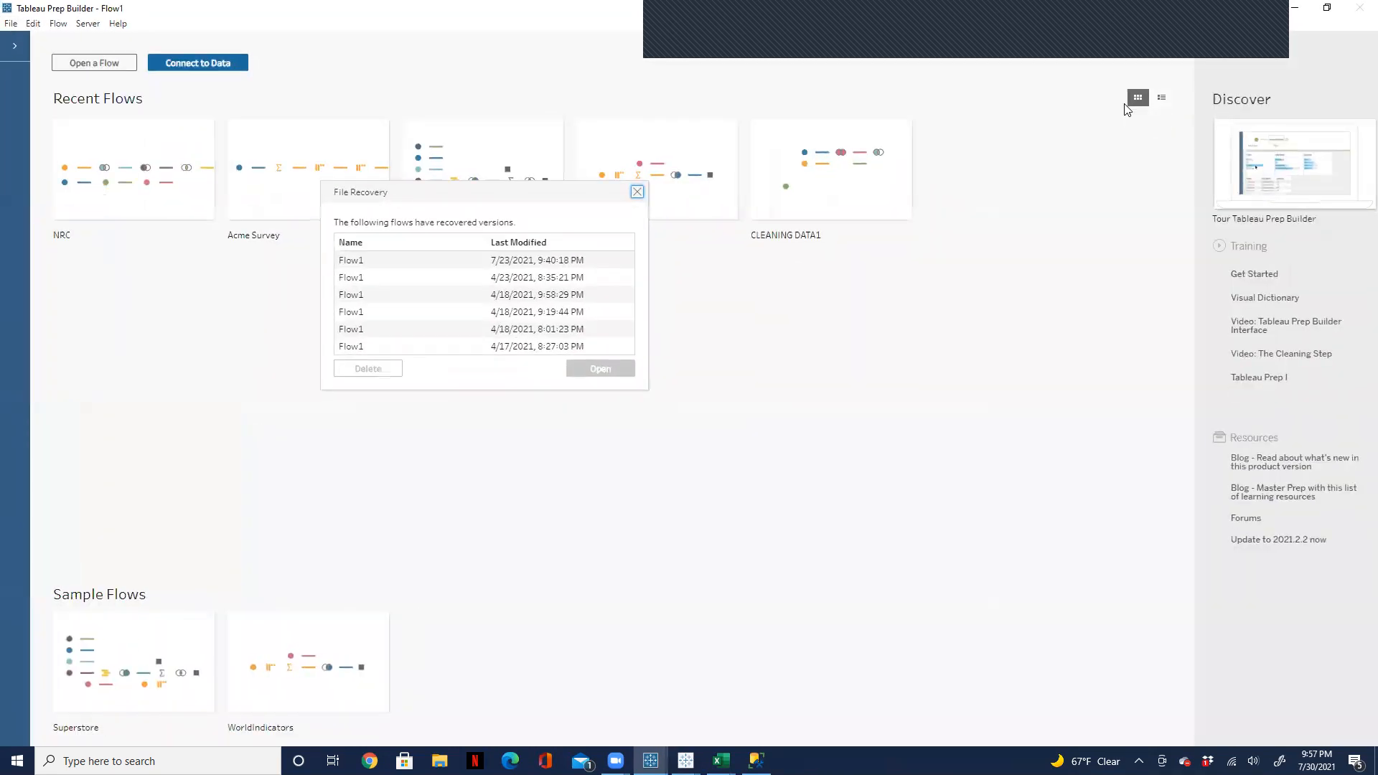
click(638, 191)
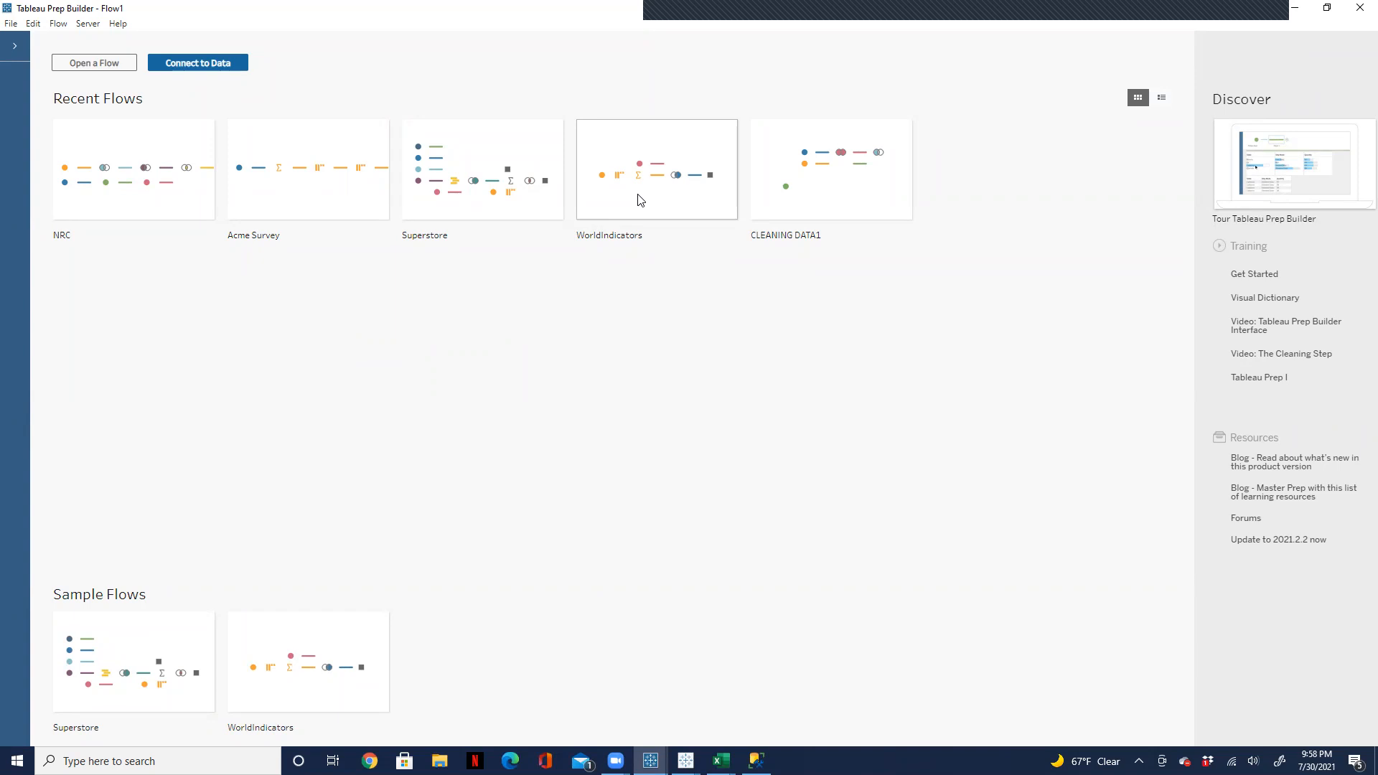
Step: Switch back to the Book2 workbook in Tableau Desktop and close the custom SQL query without changes
click(686, 761)
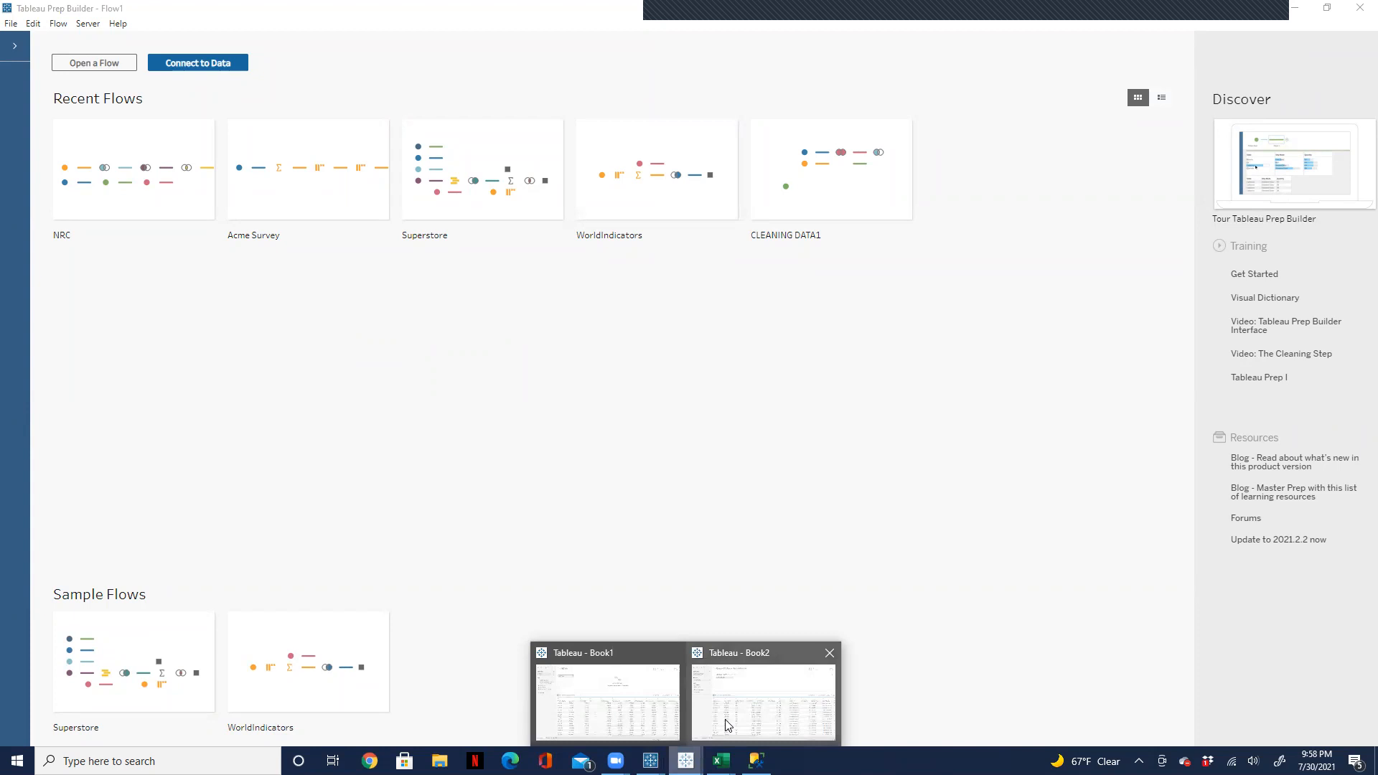
click(749, 694)
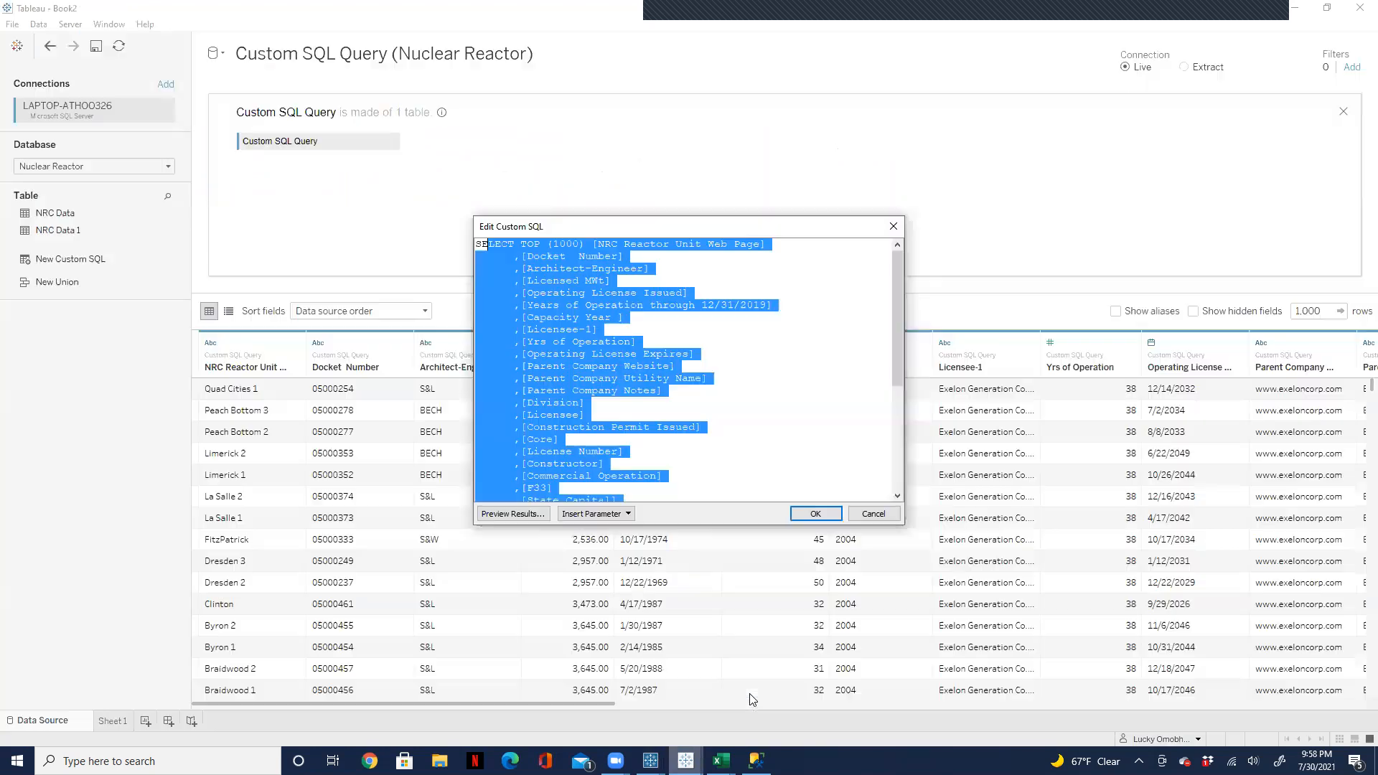
click(891, 228)
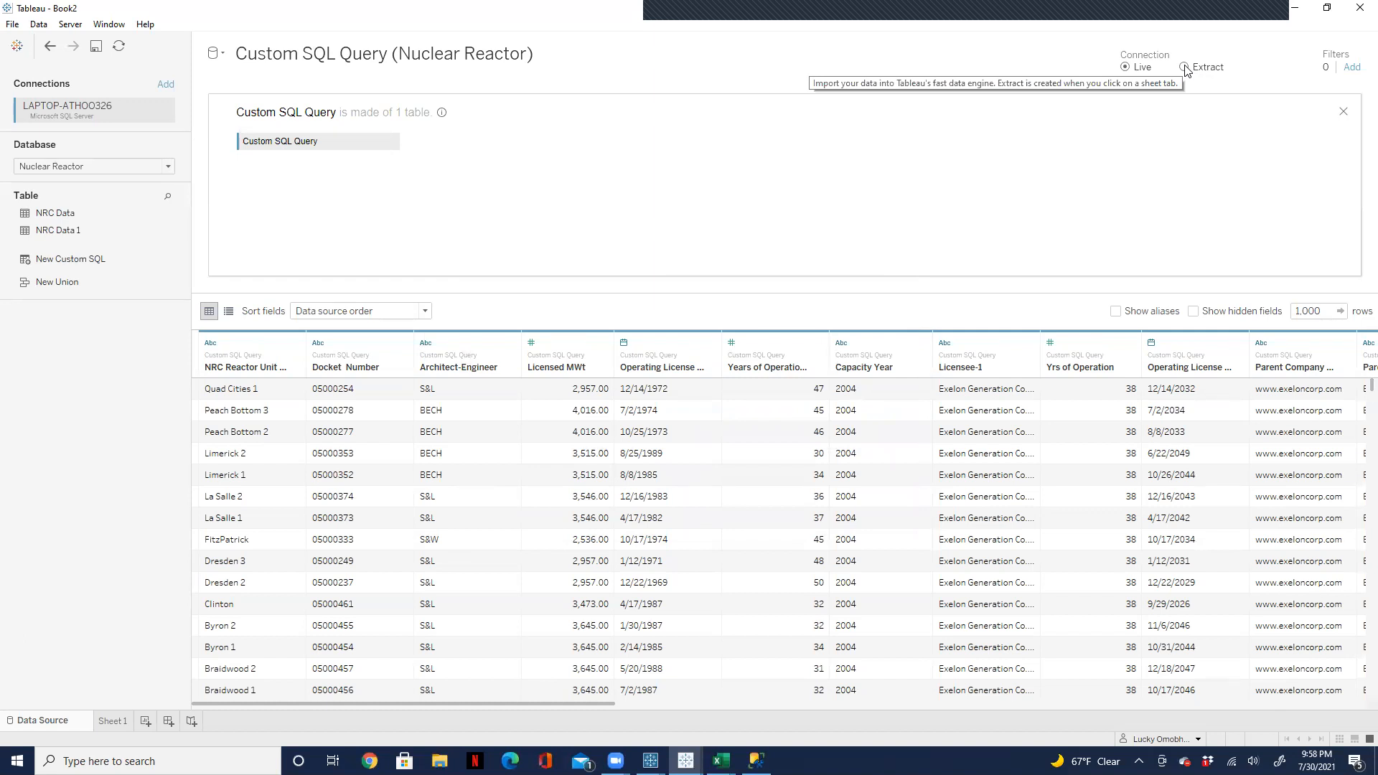
Step: Try to change the data source connection to Extract, and cancel saving the extract file
click(1184, 67)
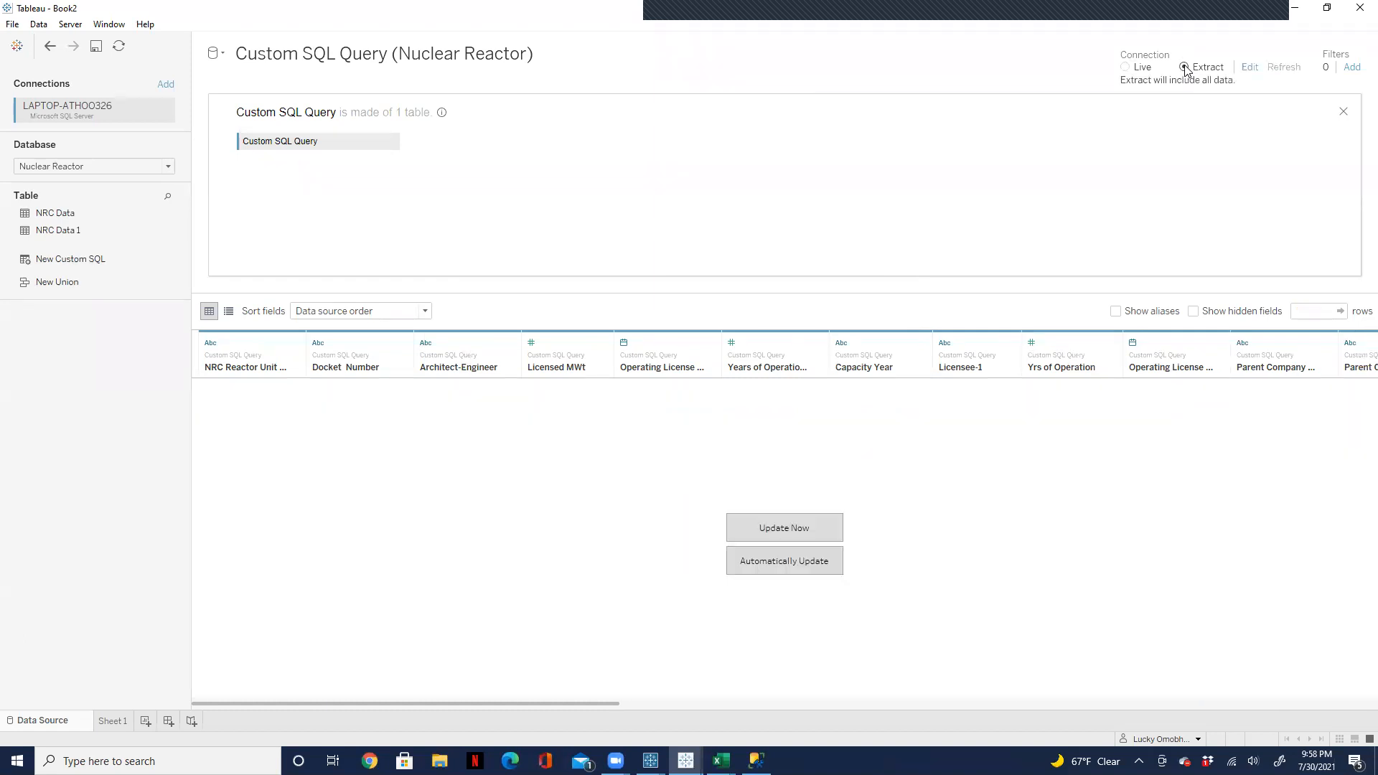
click(119, 720)
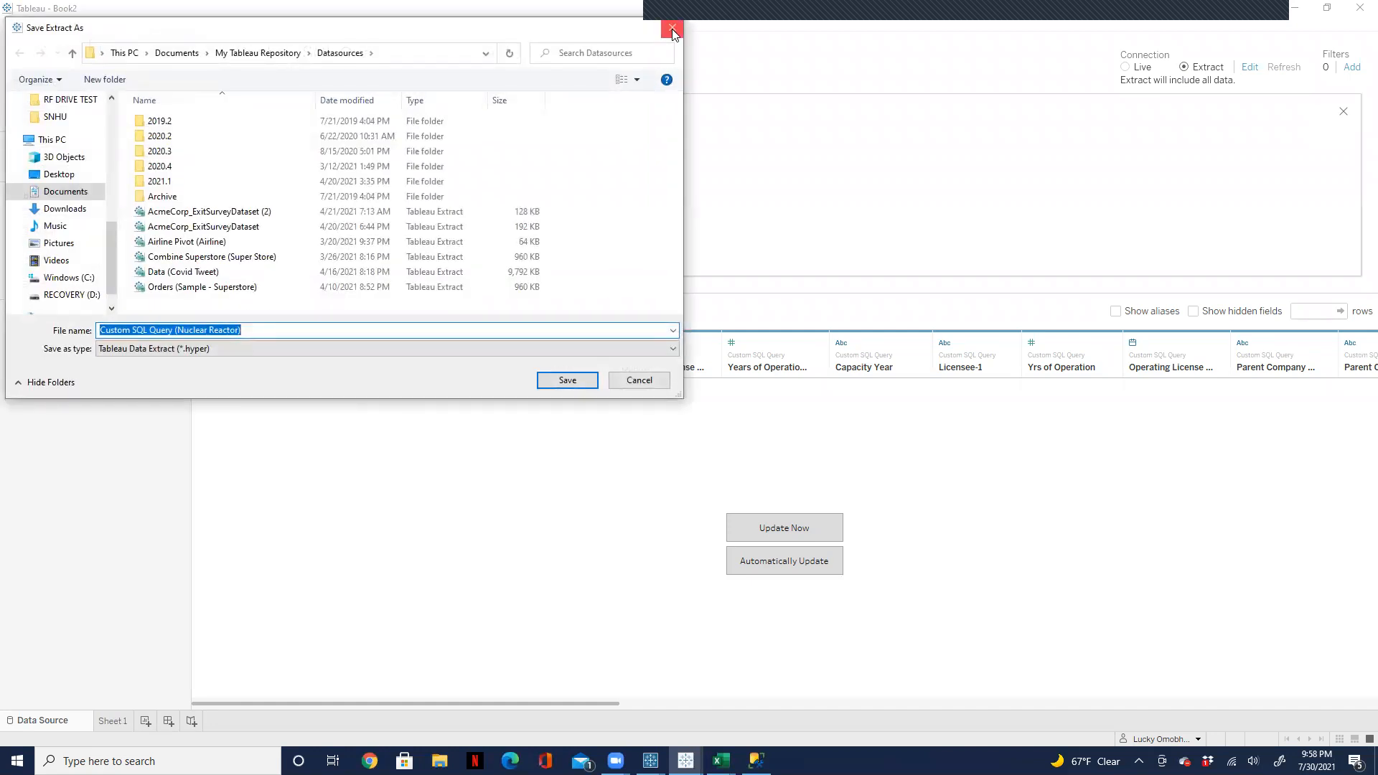
click(672, 31)
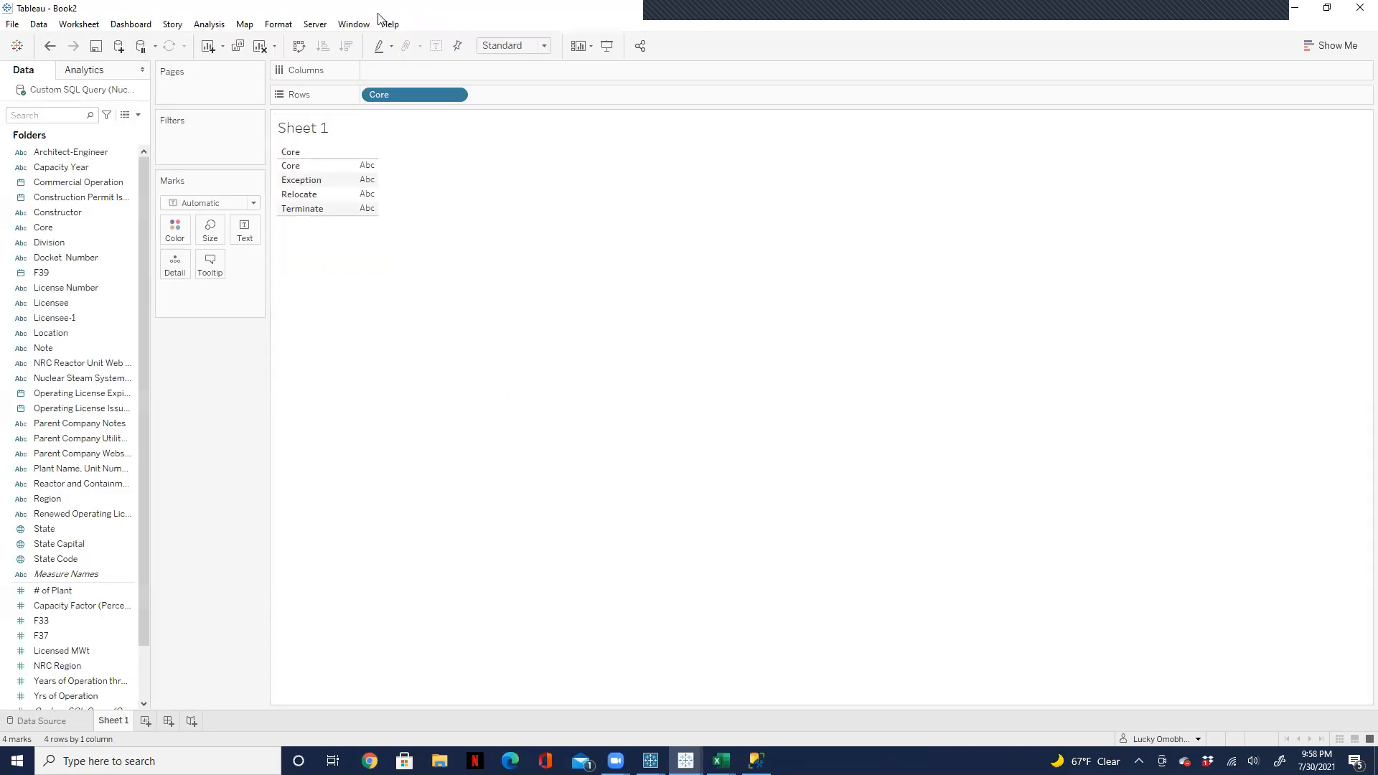
Step: Try to publish the workbook to the Tableau server, and dismiss the message
click(315, 27)
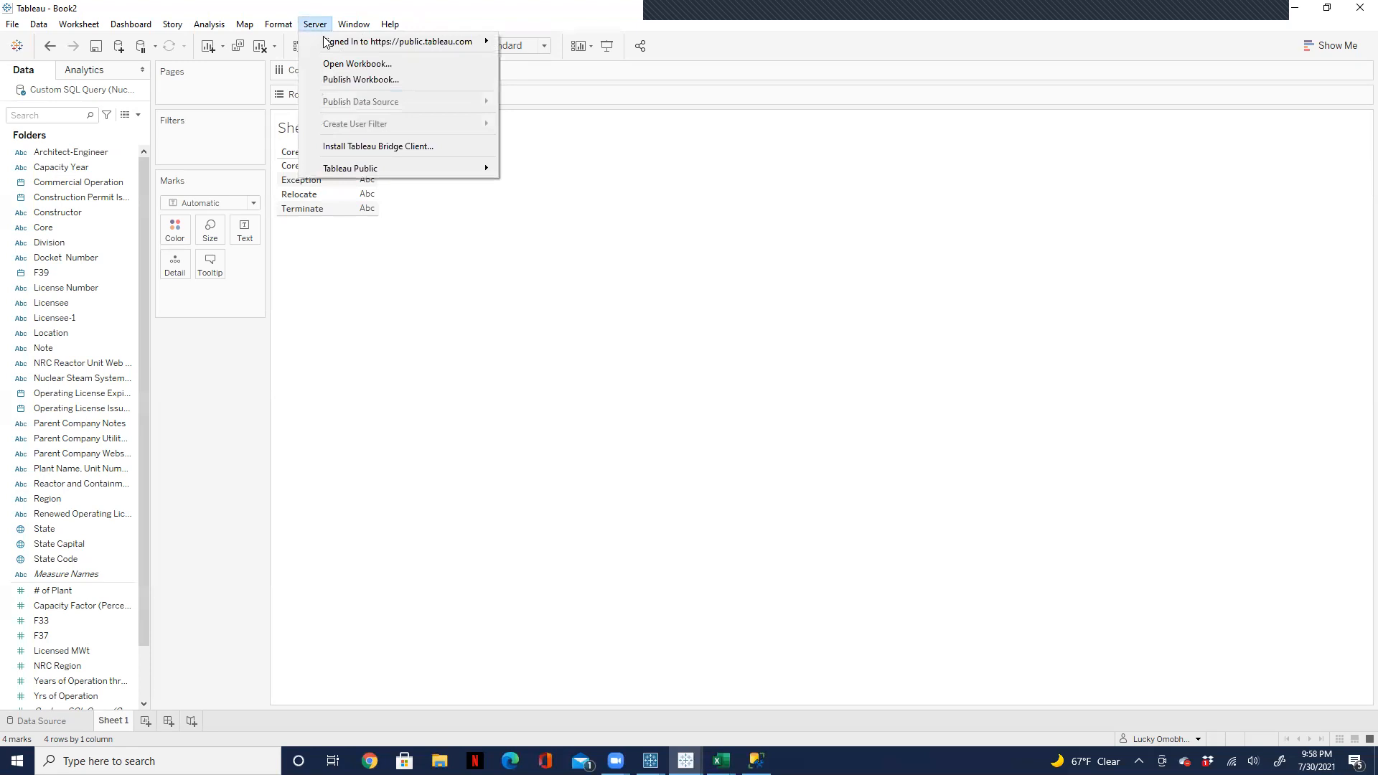
click(344, 79)
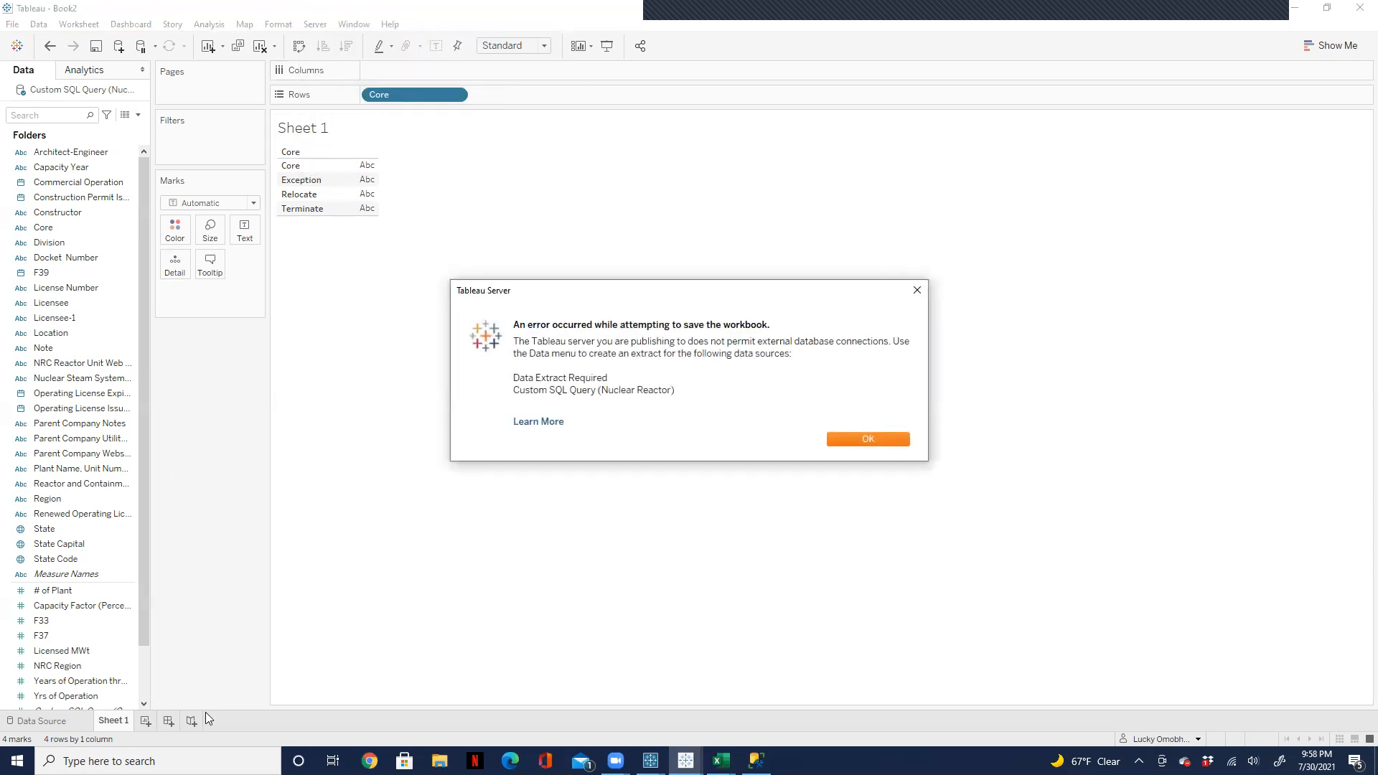
click(916, 290)
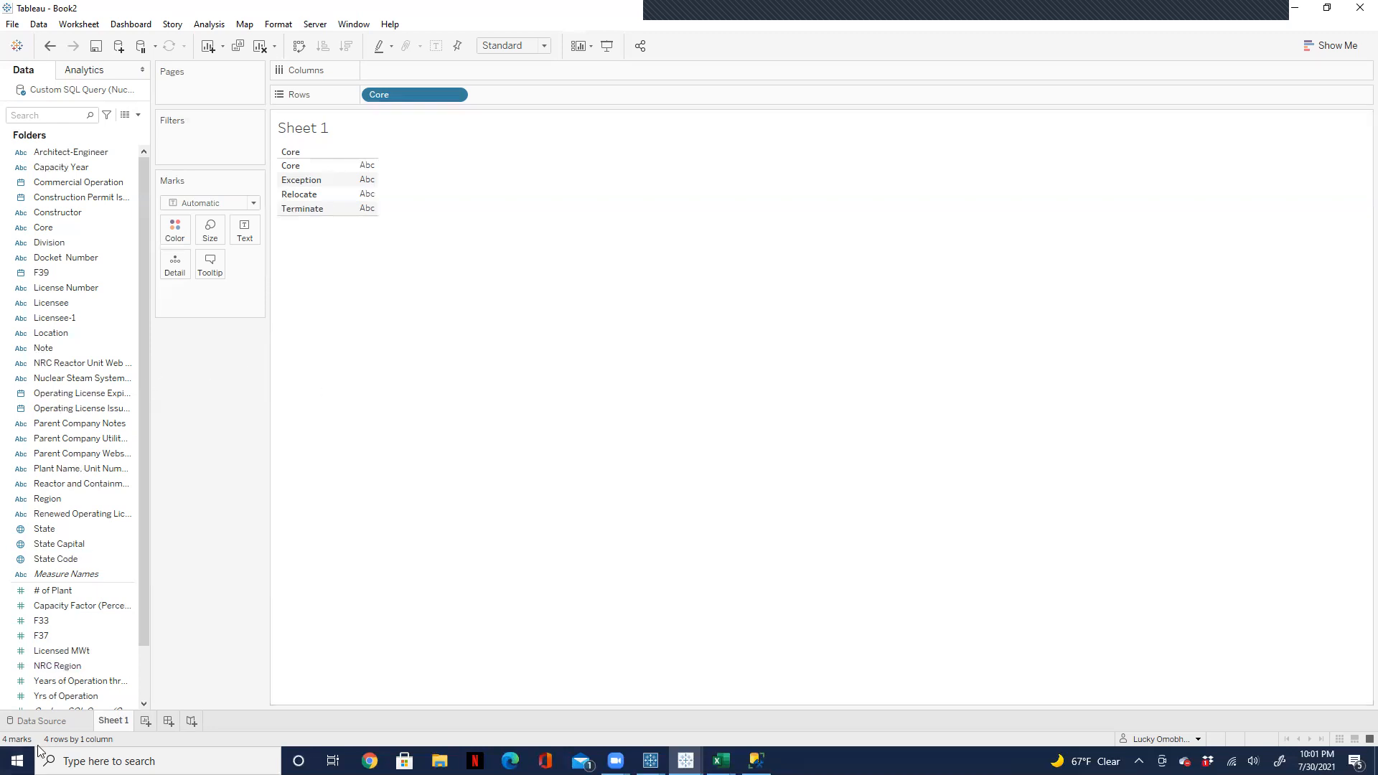
Step: Return to the data source page and examine the file and server connectors available for a new connection, without adding one
click(41, 721)
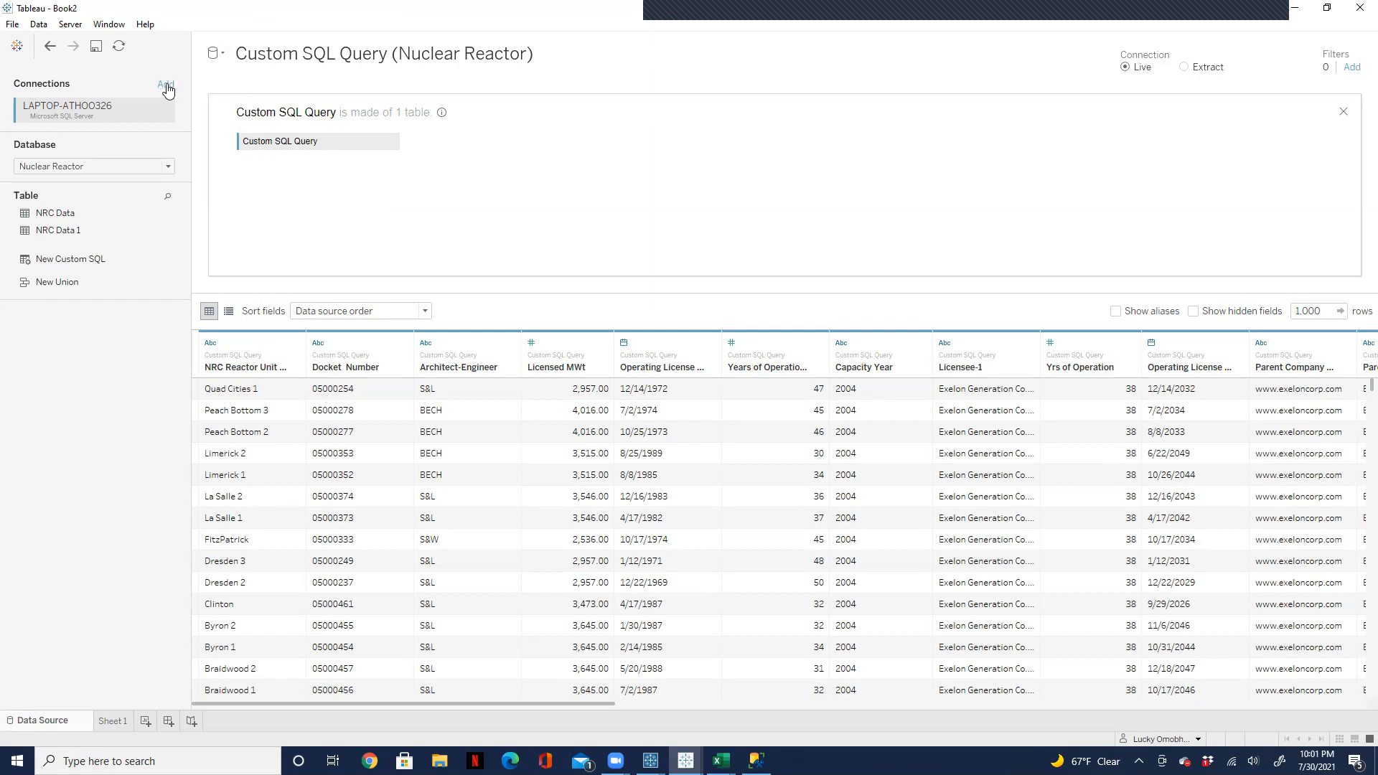
click(165, 86)
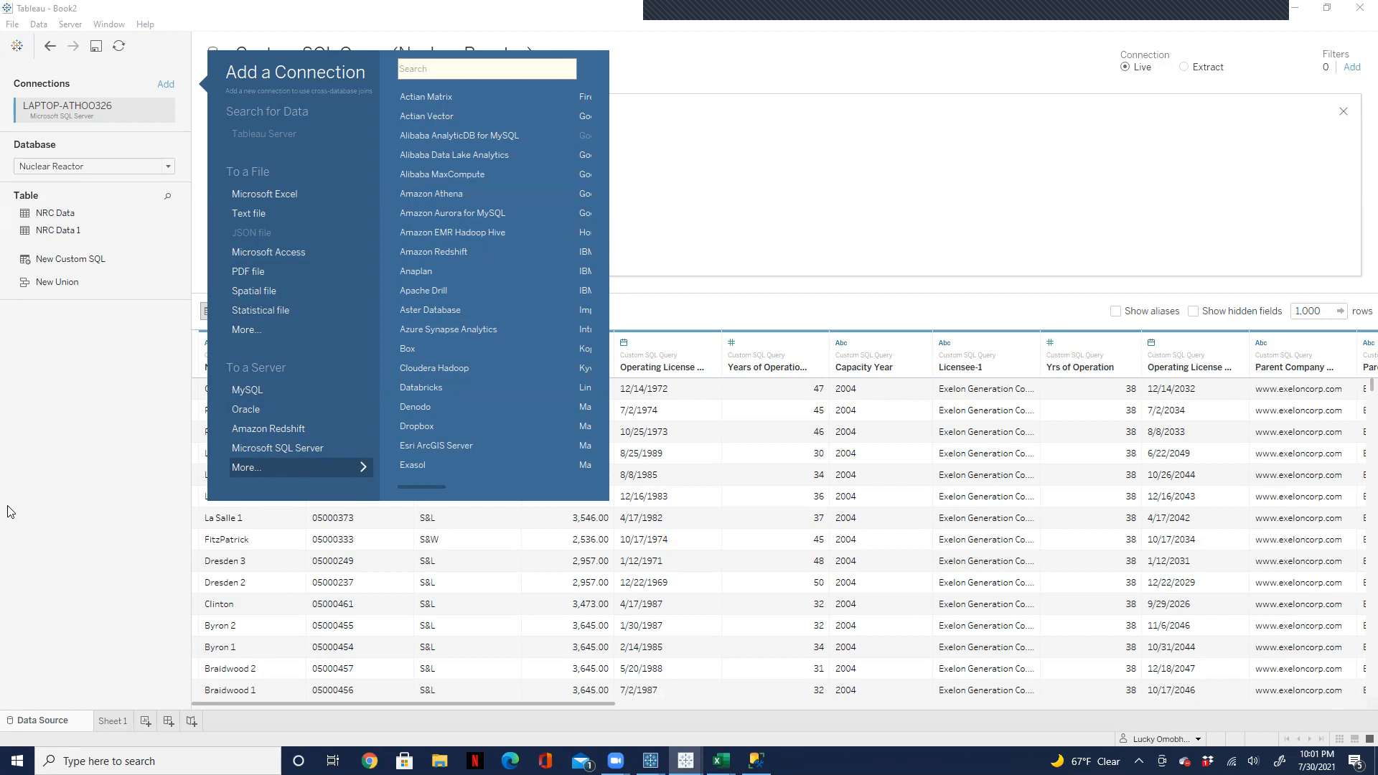
click(716, 240)
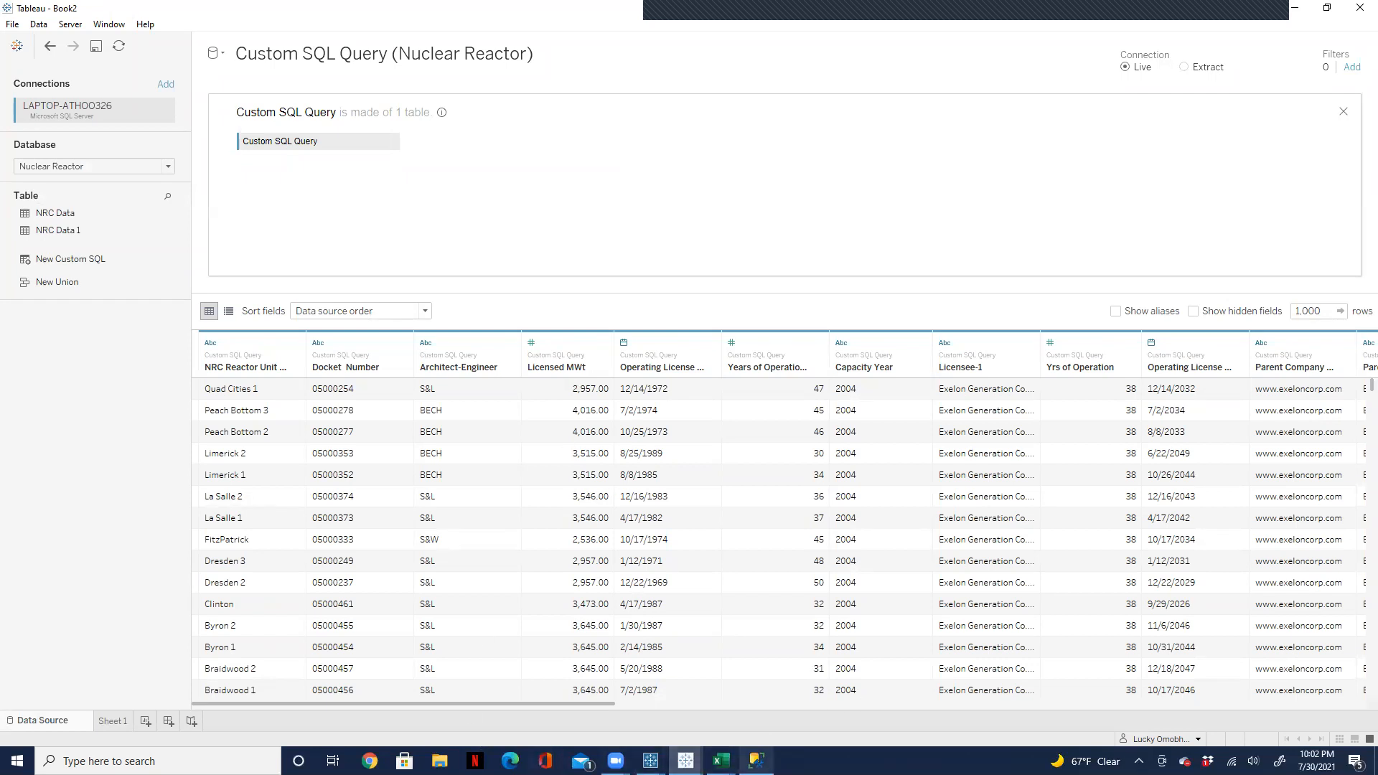
Step: Switch to SQL Server Management Studio and delete the innerjoin line and every column after [NRC Reactor Unit Web Page] from SQLQuery2
click(755, 760)
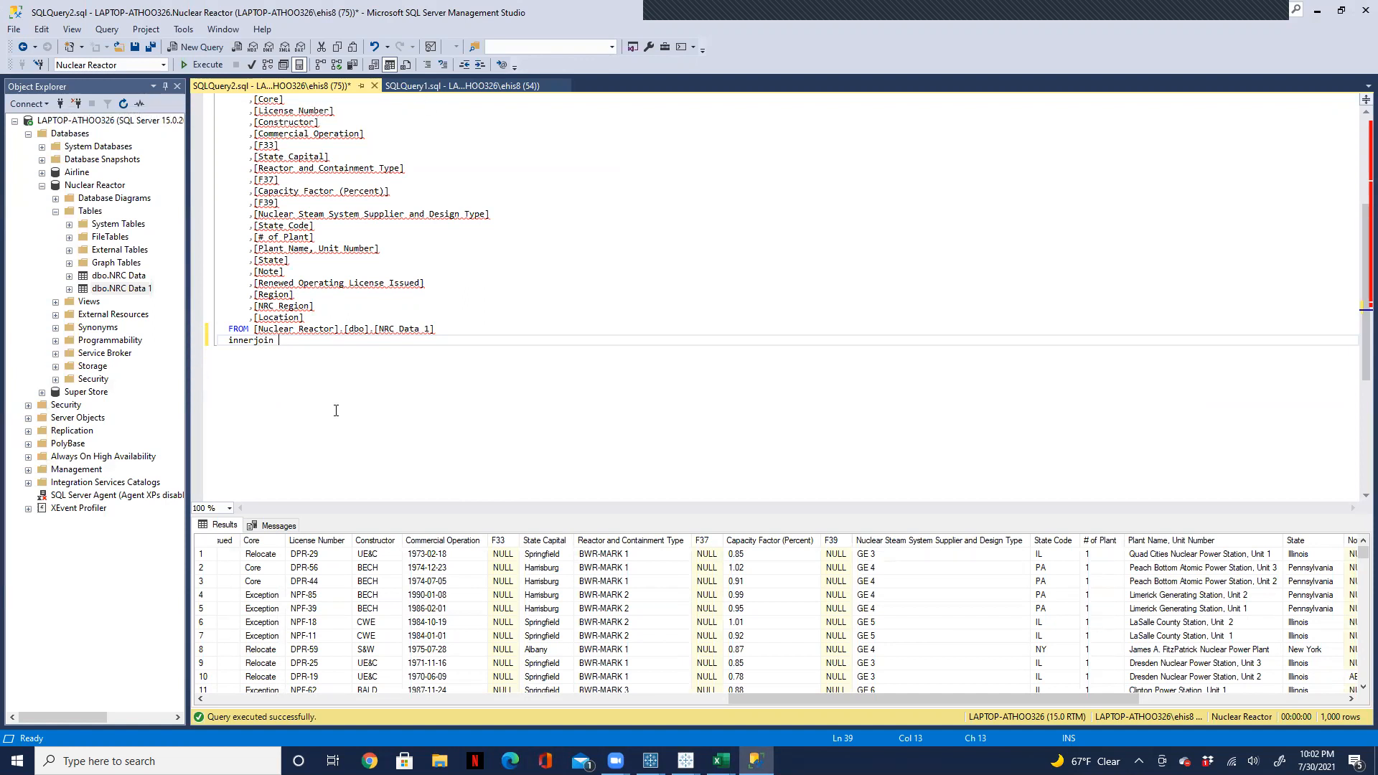
key(BackSpace)
key(BackSpace)
key(BackSpace)
key(BackSpace)
key(BackSpace)
key(BackSpace)
key(BackSpace)
key(BackSpace)
drag(319, 321, 262, 113)
drag(304, 112, 250, 129)
key(Delete)
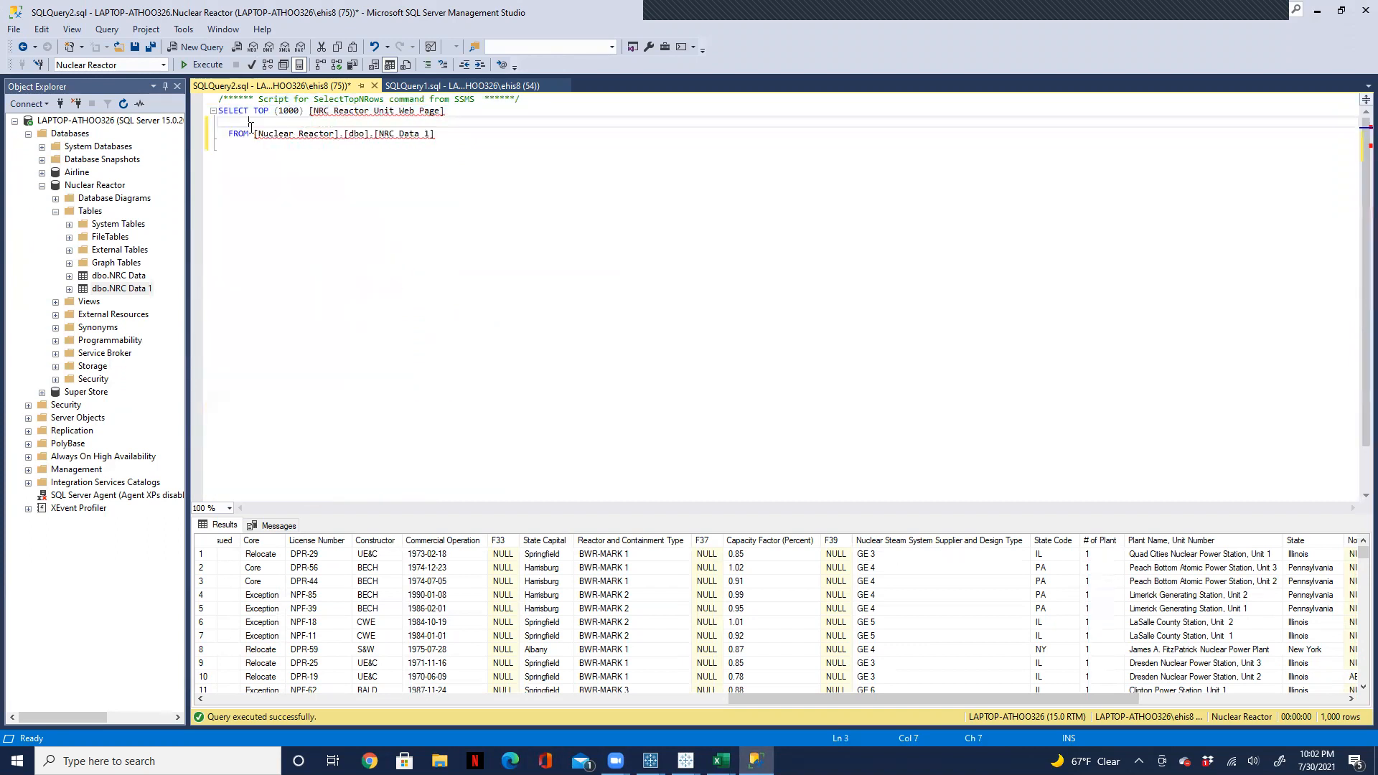
Step: Remove TOP (1000) from the SELECT line, select the blank end of the FROM line, and execute the selection
click(306, 111)
key(BackSpace)
key(BackSpace)
key(BackSpace)
key(BackSpace)
key(BackSpace)
key(BackSpace)
key(BackSpace)
key(BackSpace)
key(BackSpace)
key(BackSpace)
key(BackSpace)
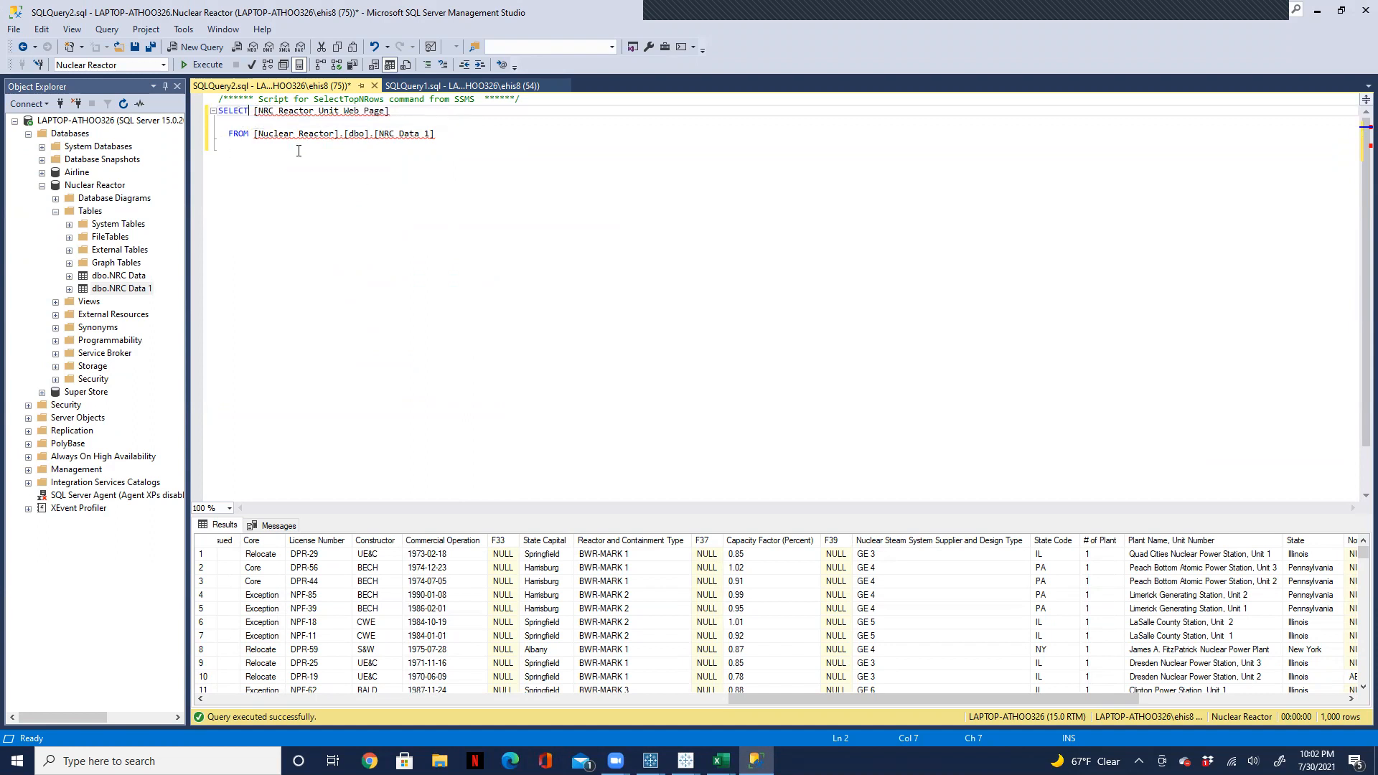
mouse_move(380, 121)
drag(458, 144, 457, 133)
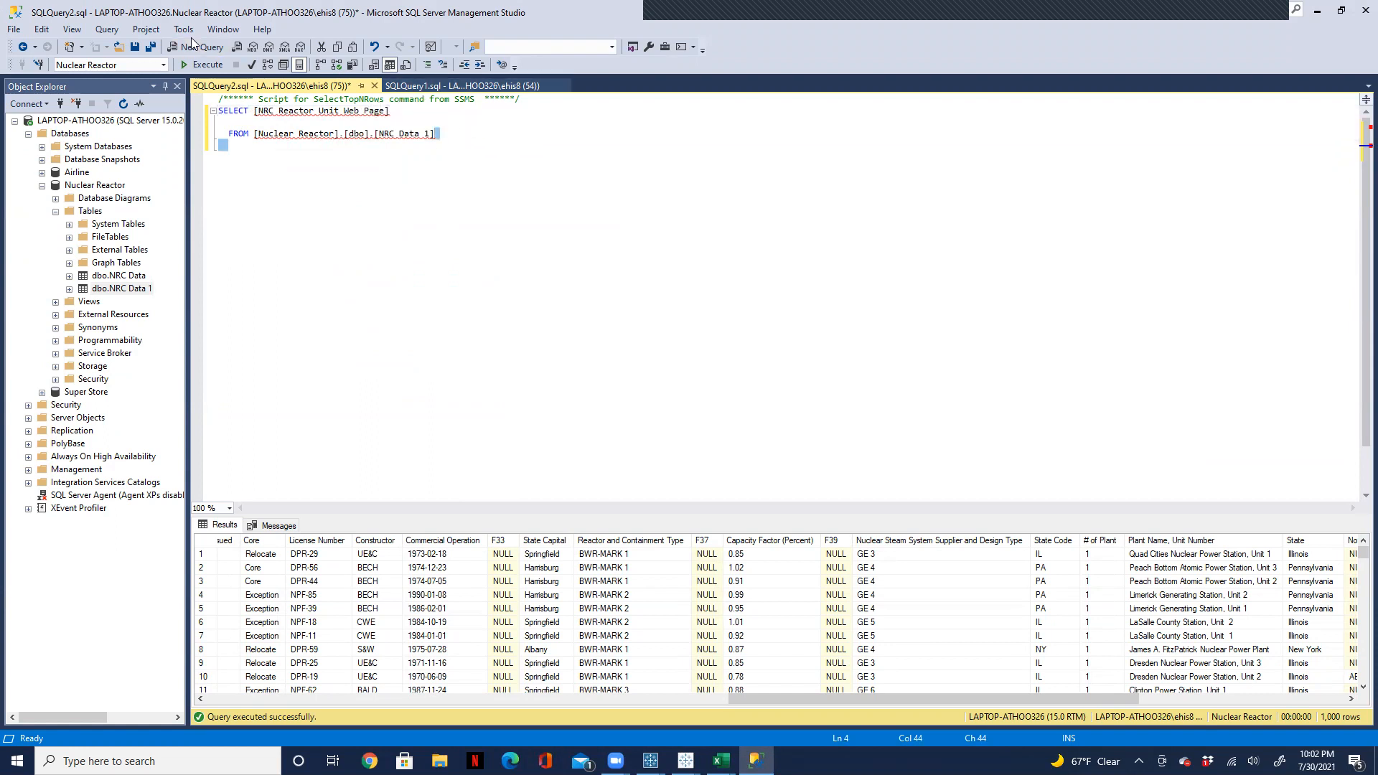
click(196, 63)
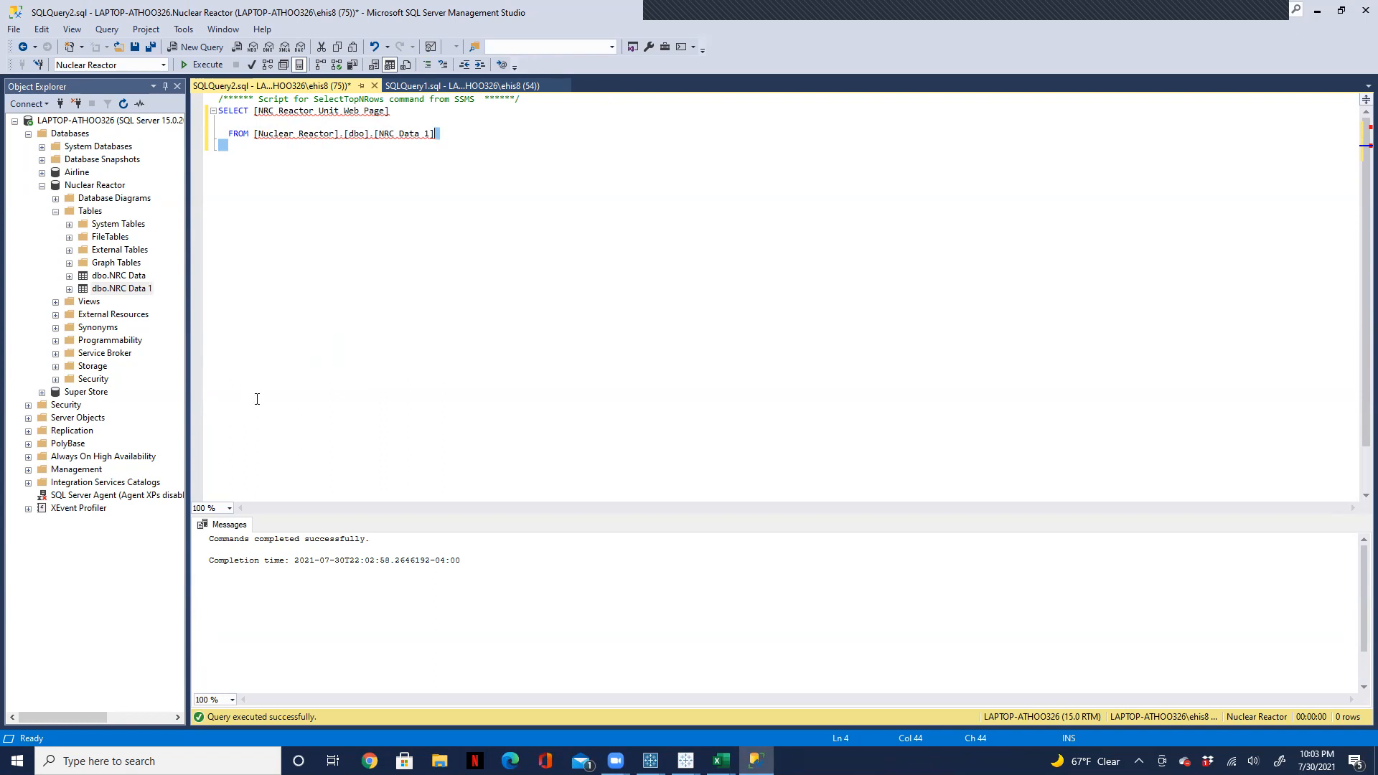
Step: Bring up the NRC flow in Tableau Prep Builder, and minimize it to return to SQL Server Management Studio
click(685, 761)
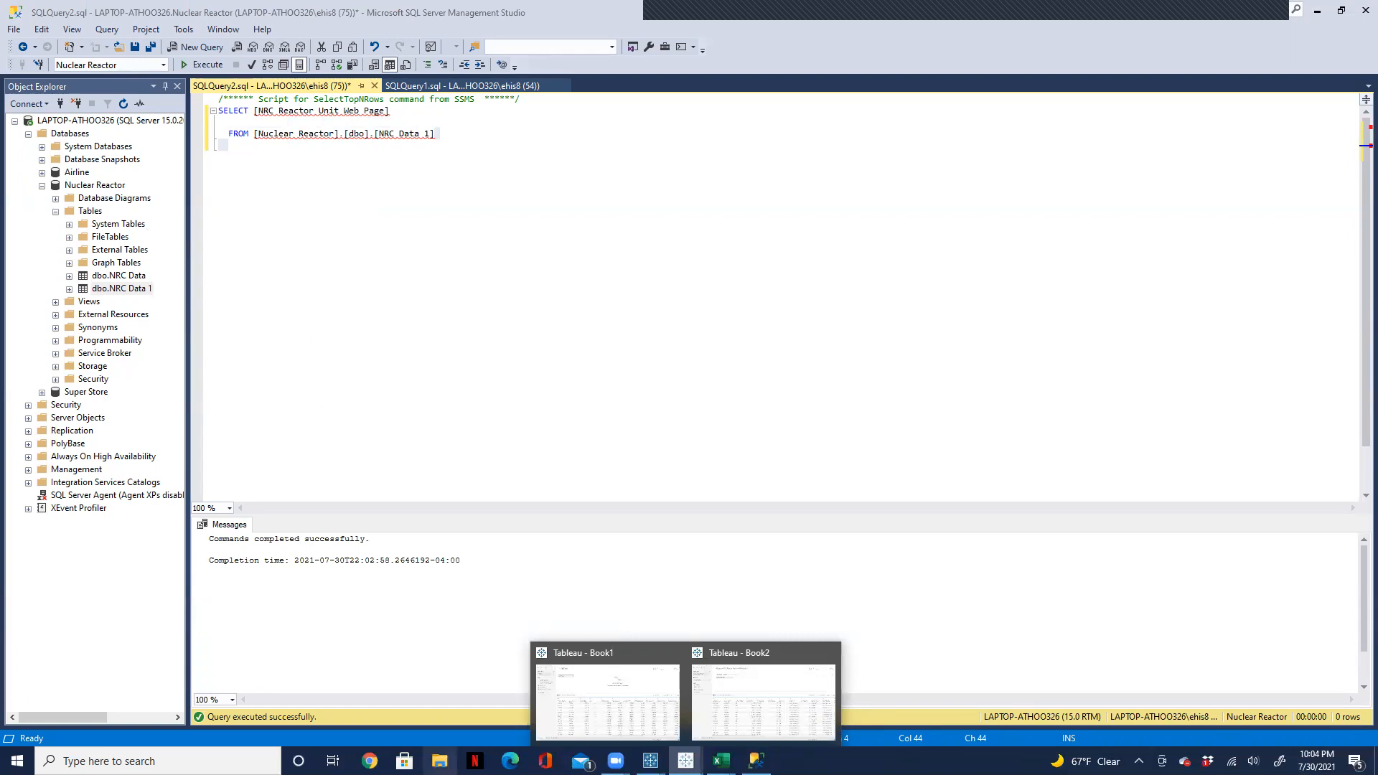
click(755, 761)
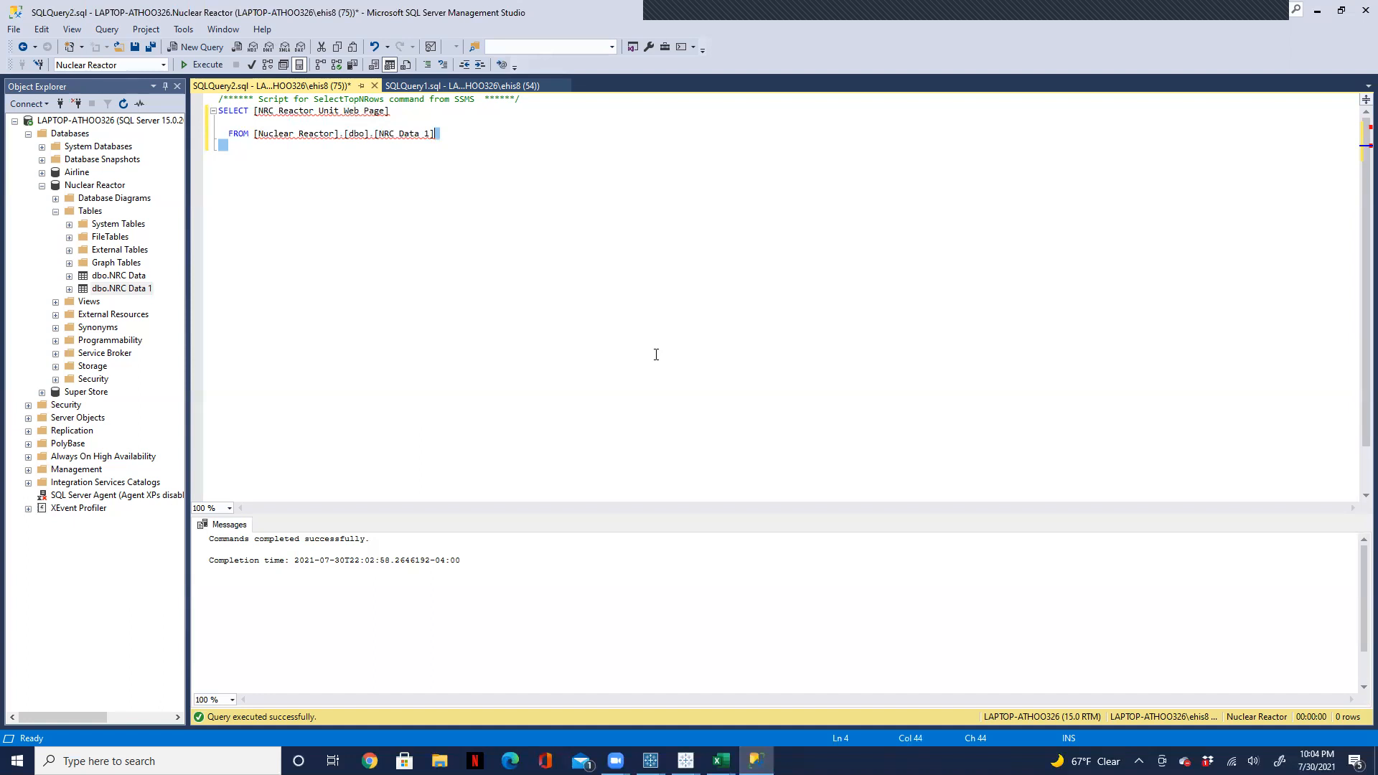
click(650, 761)
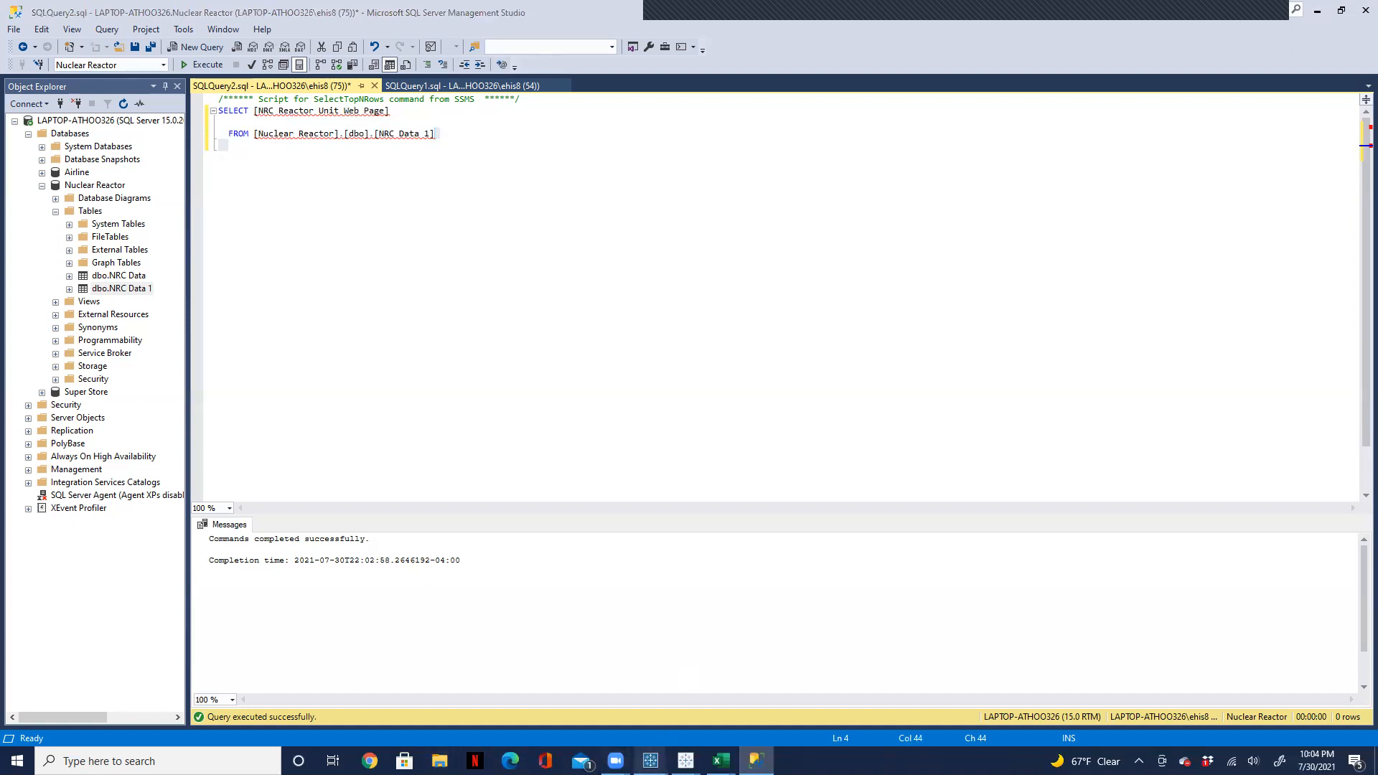
click(584, 702)
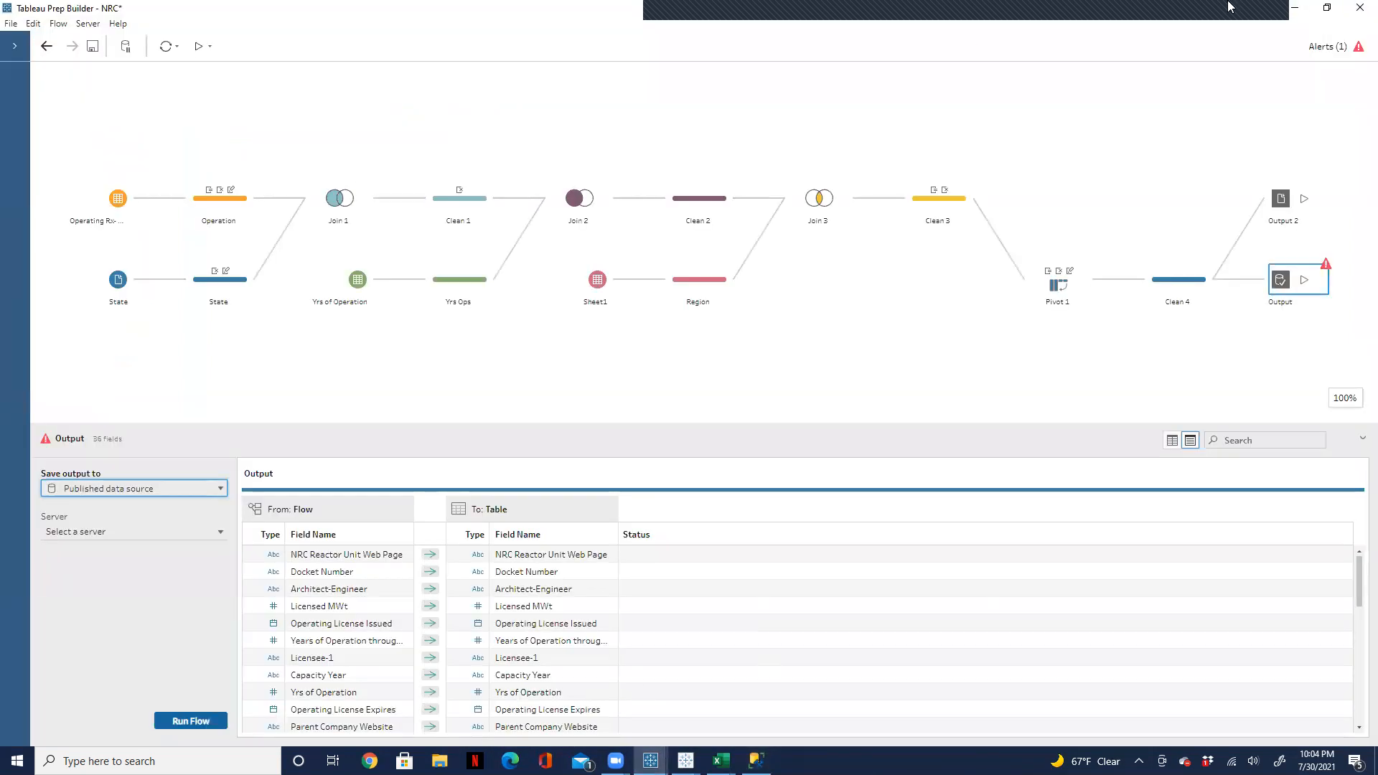
click(1295, 13)
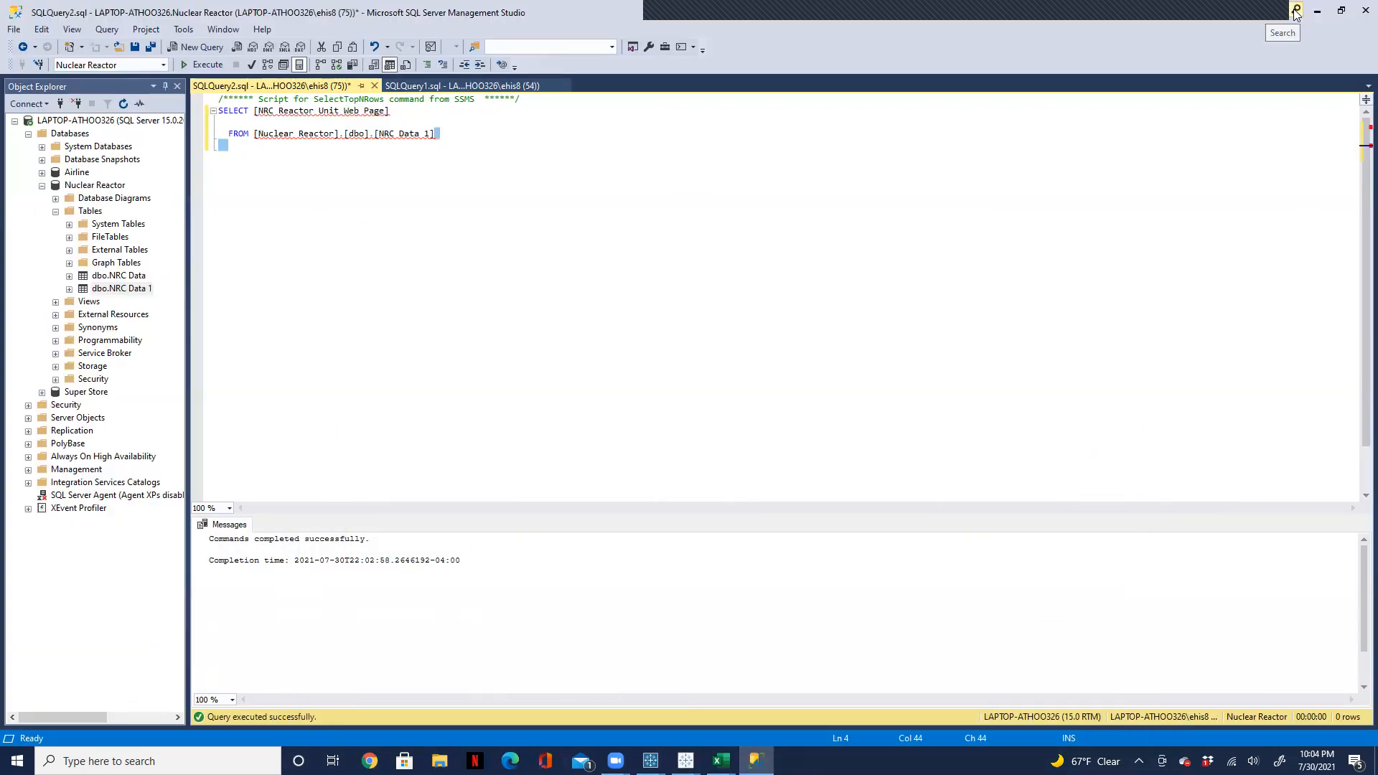